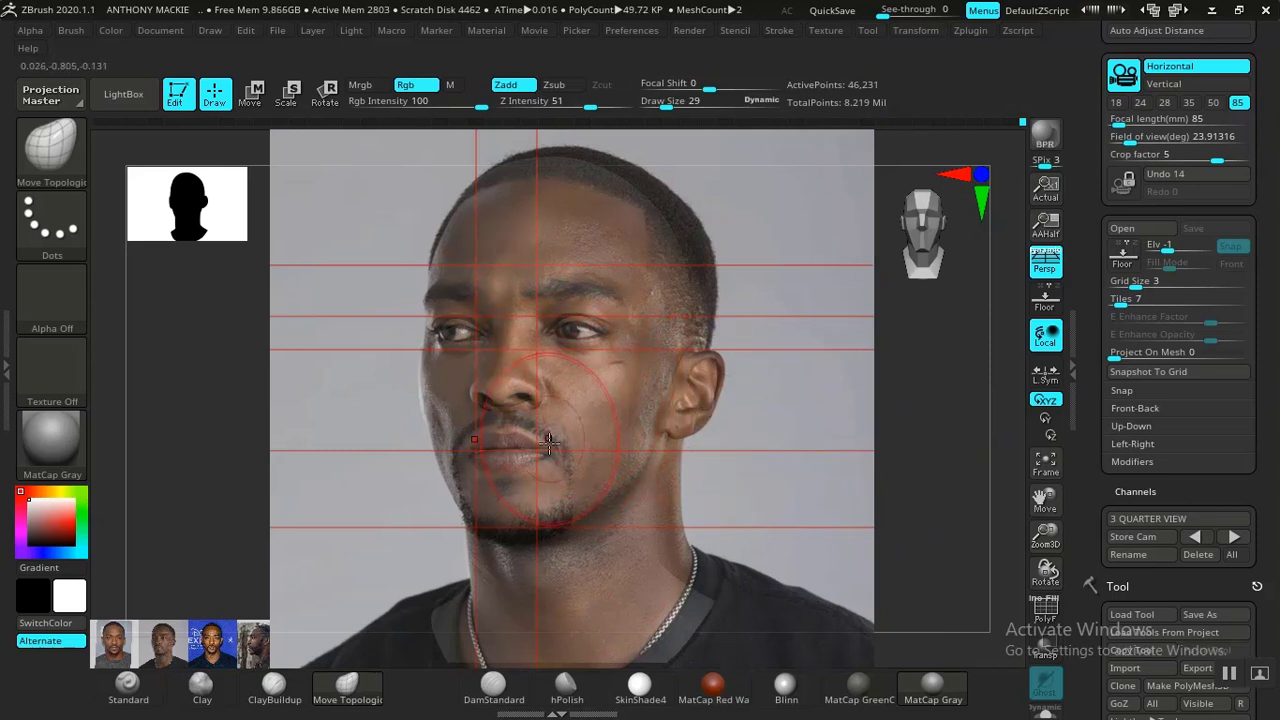
Compare the head sculpt with the three-quarter reference photo by switching the reference overlay off and on
key(shift)
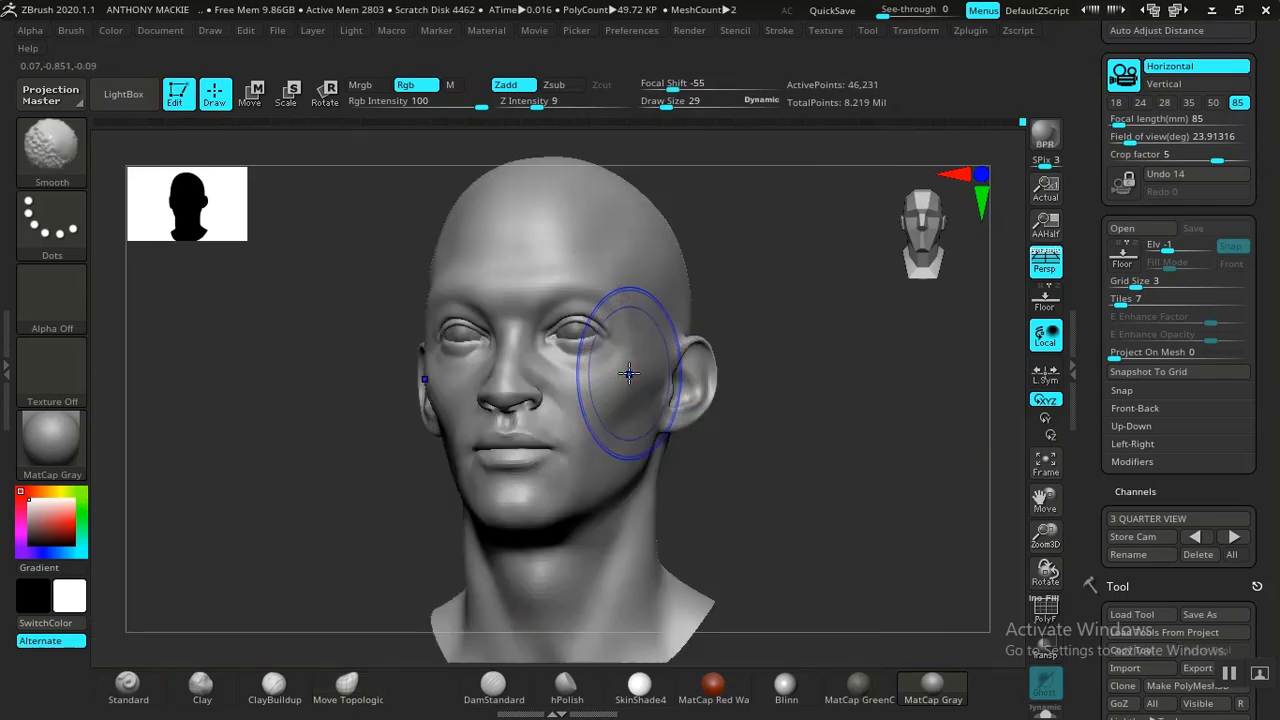
key(shift+z)
key(shift+z)
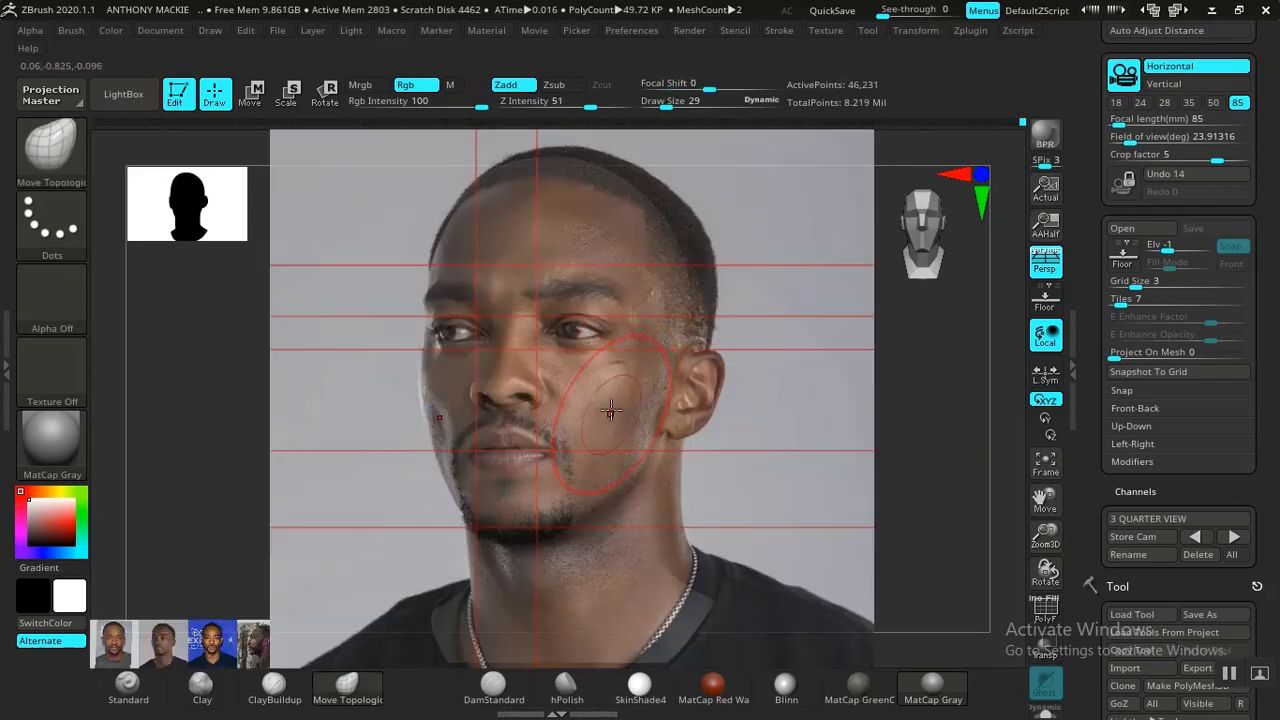
key(shift+z)
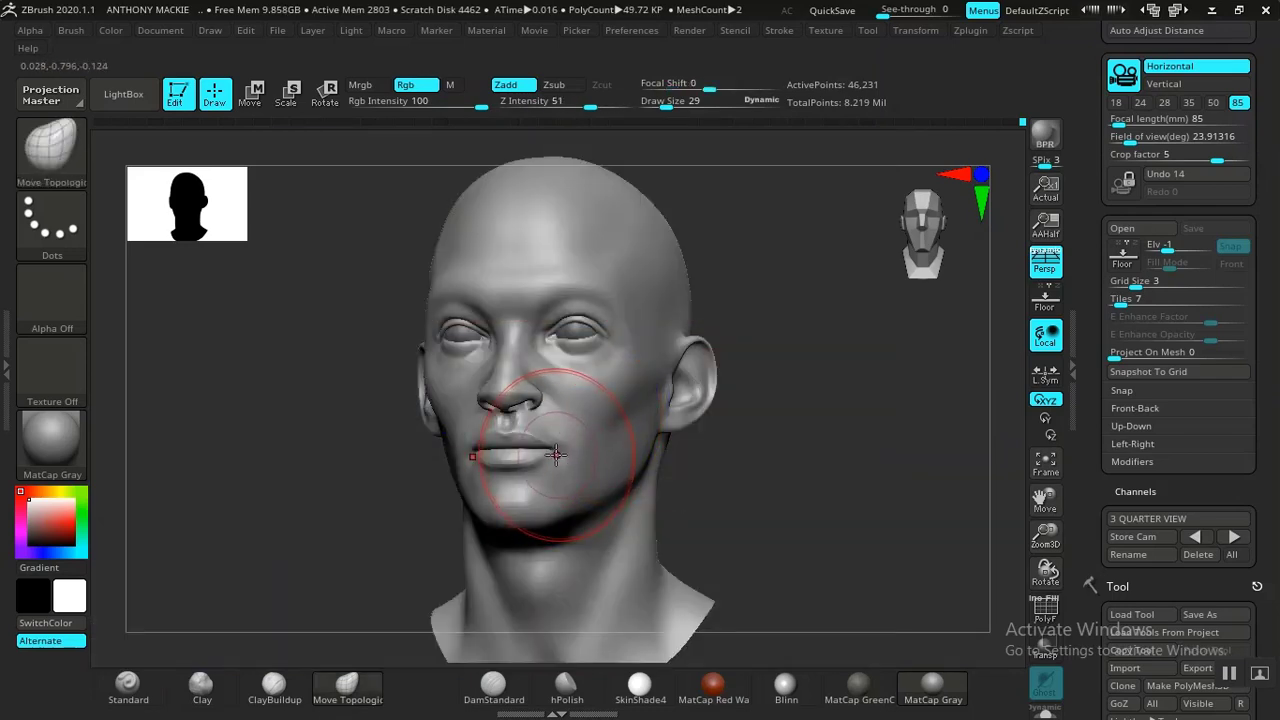
Show the complete body mesh at subdivision level 5 and bring up its sculpting layers
scroll(1085, 497, down, 5)
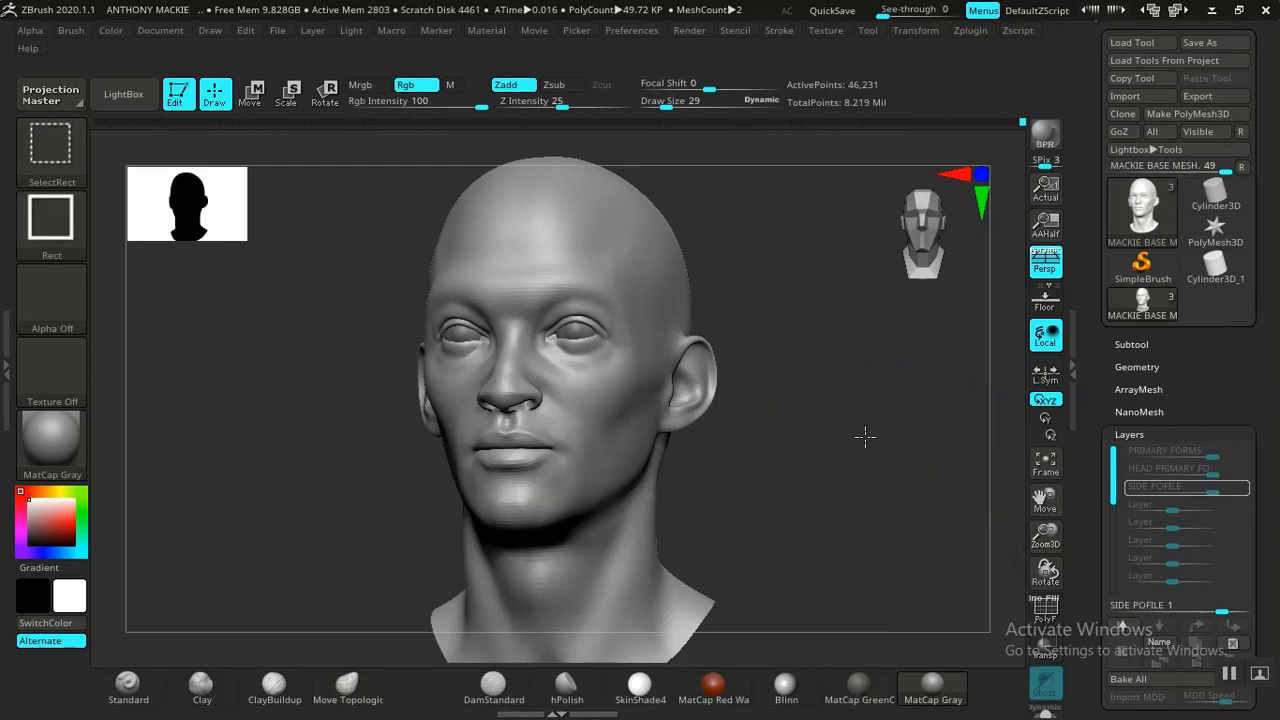
key(d)
click(1137, 367)
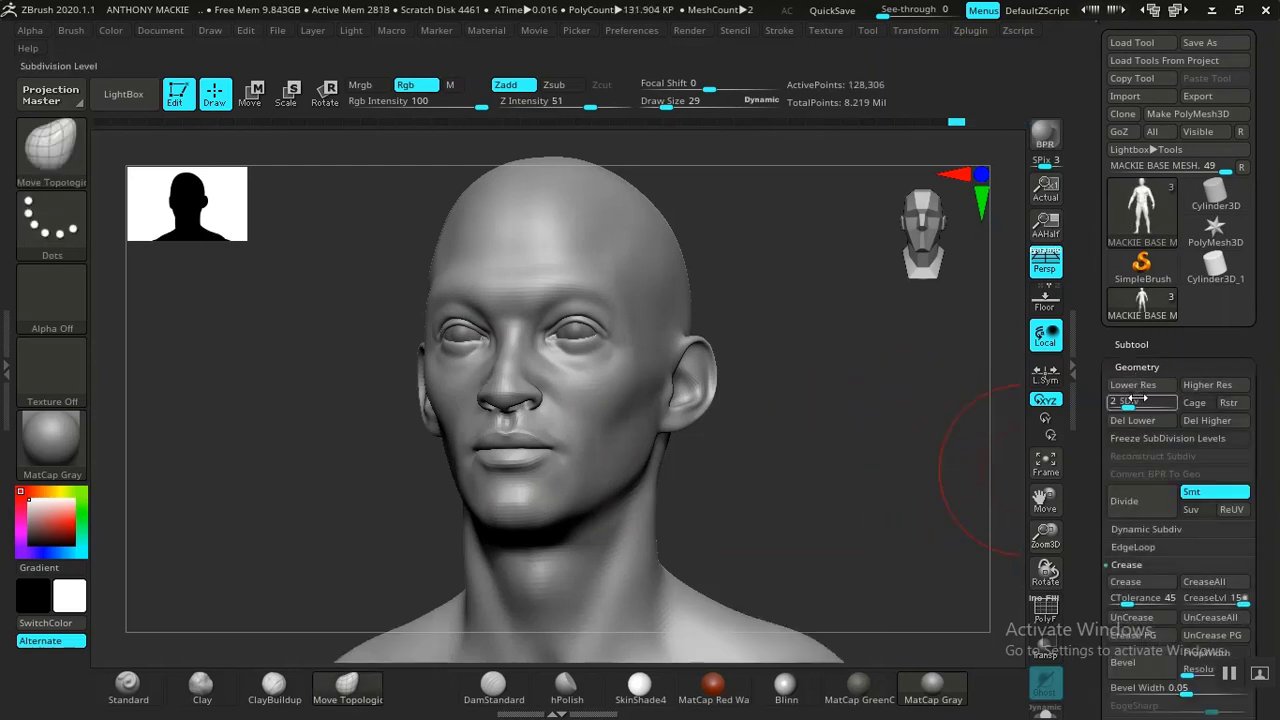
key(ctrl+d)
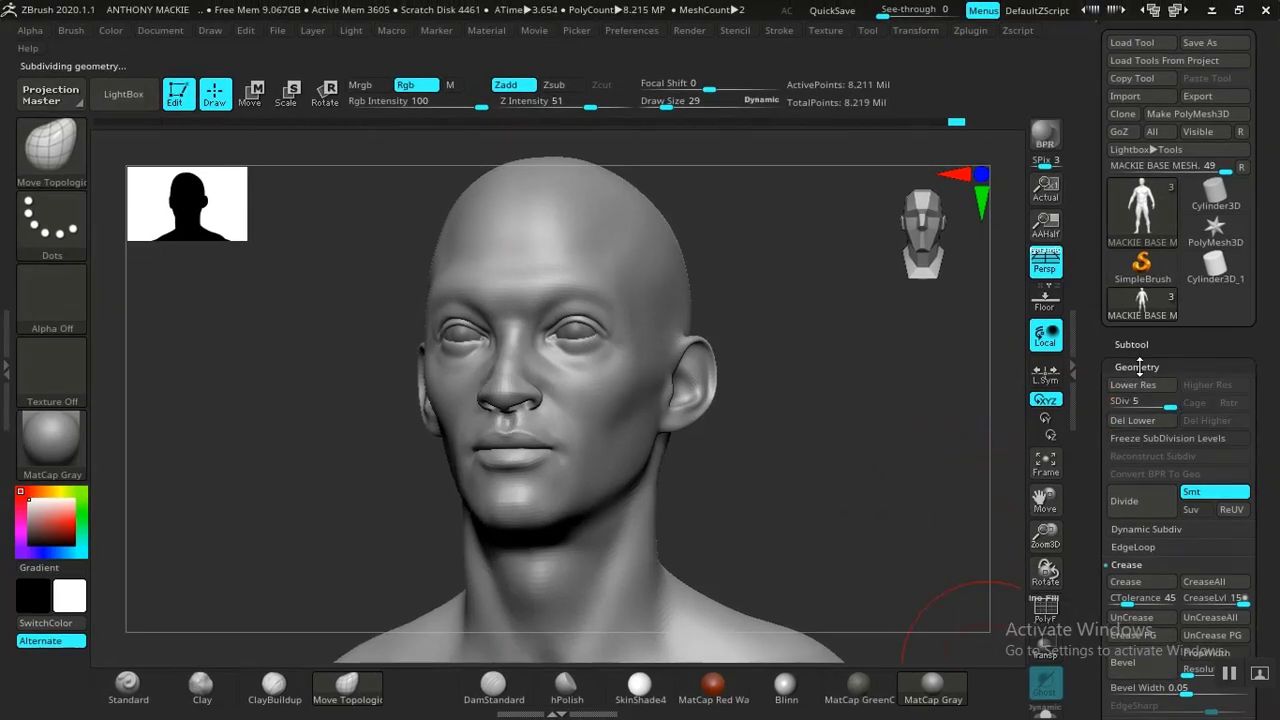
click(1137, 367)
click(1130, 430)
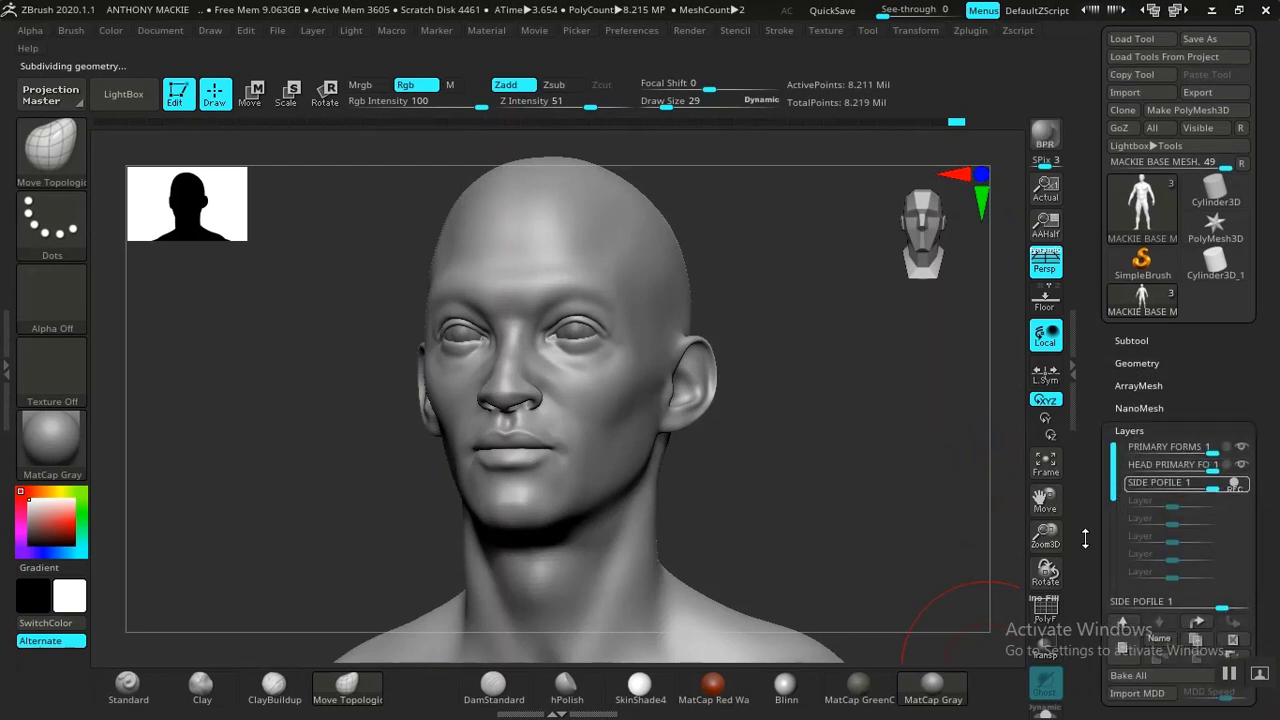
Rename the SIDE POFILE layer as SIDE PROFILE
scroll(1145, 612, down, 1)
scroll(1103, 596, down, 1)
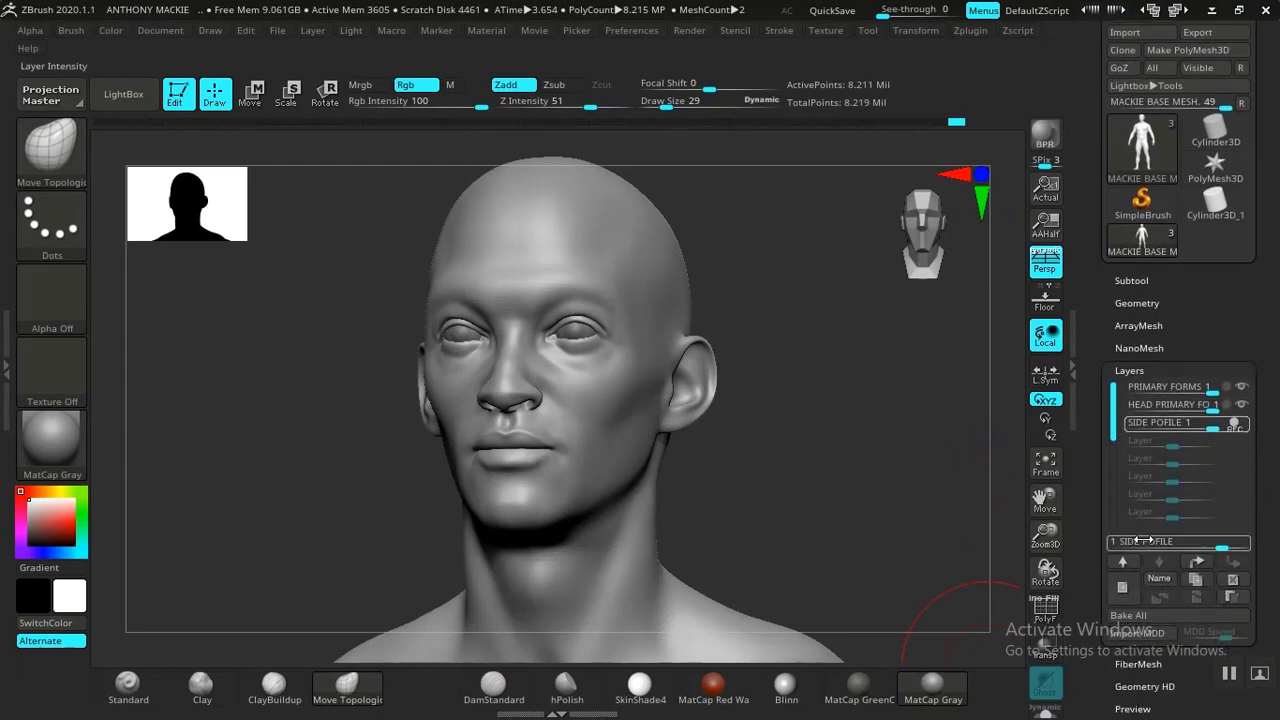
scroll(1092, 548, down, 1)
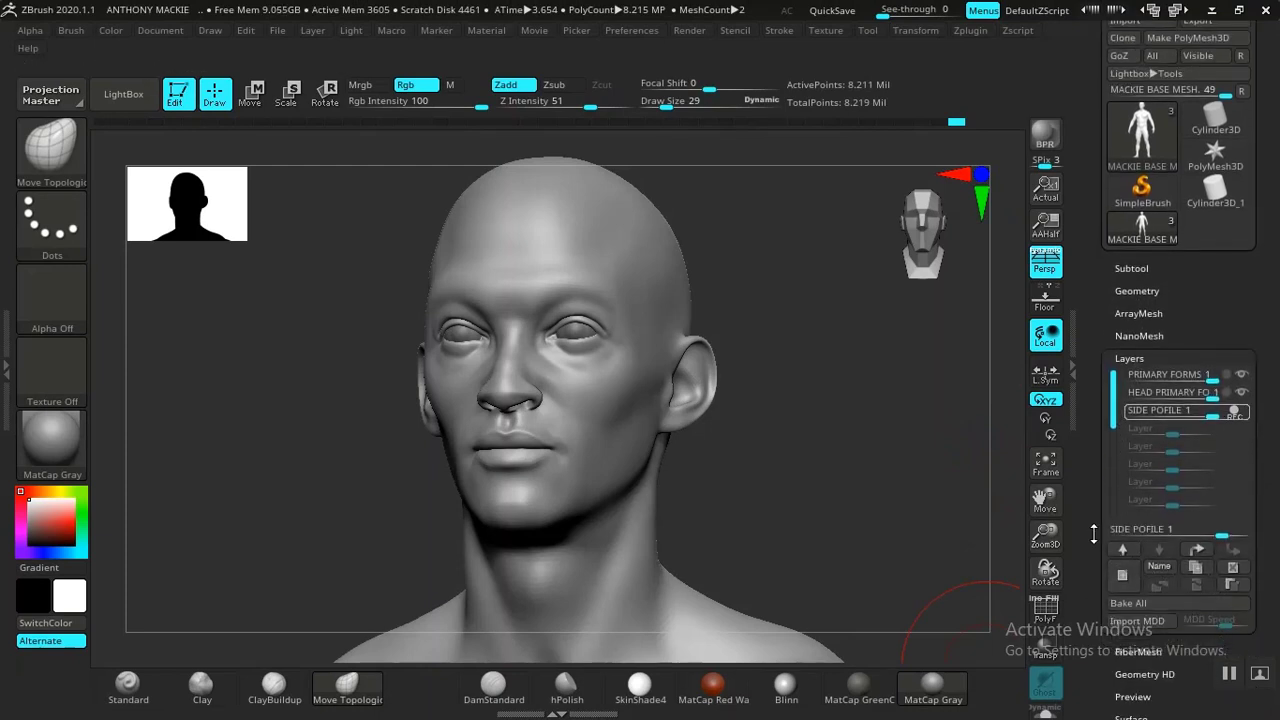
click(1155, 566)
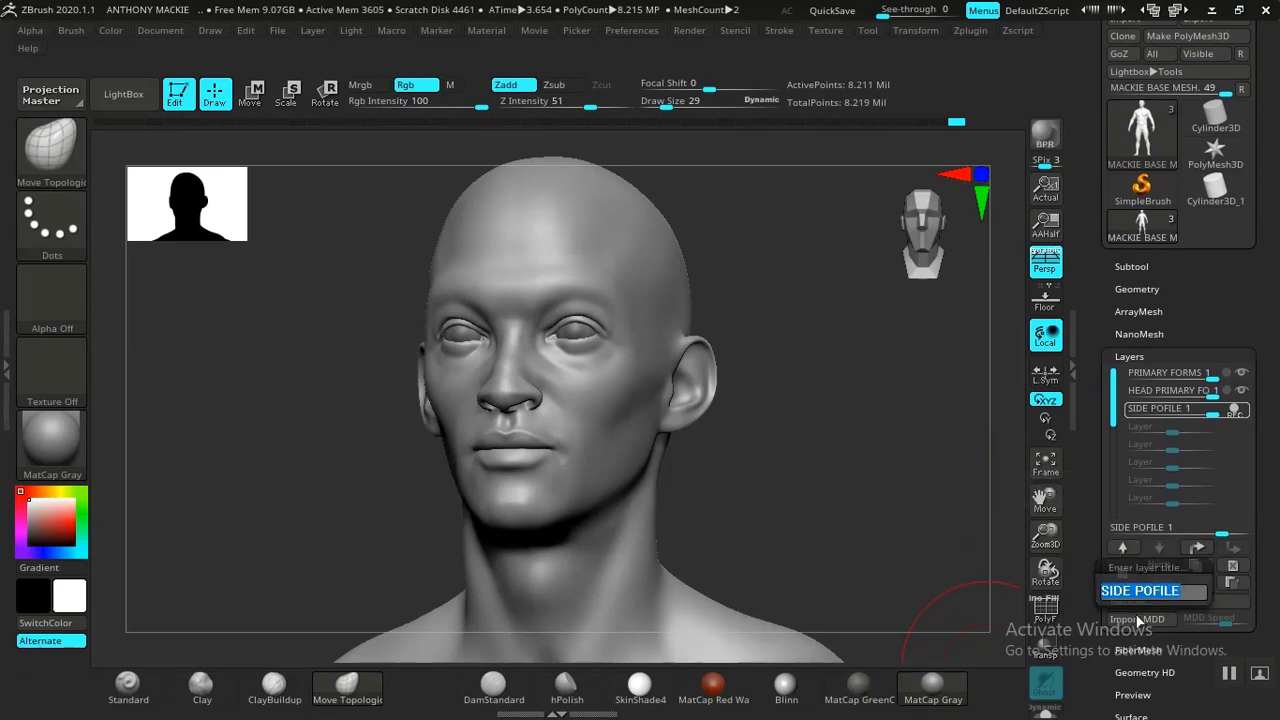
key(Left)
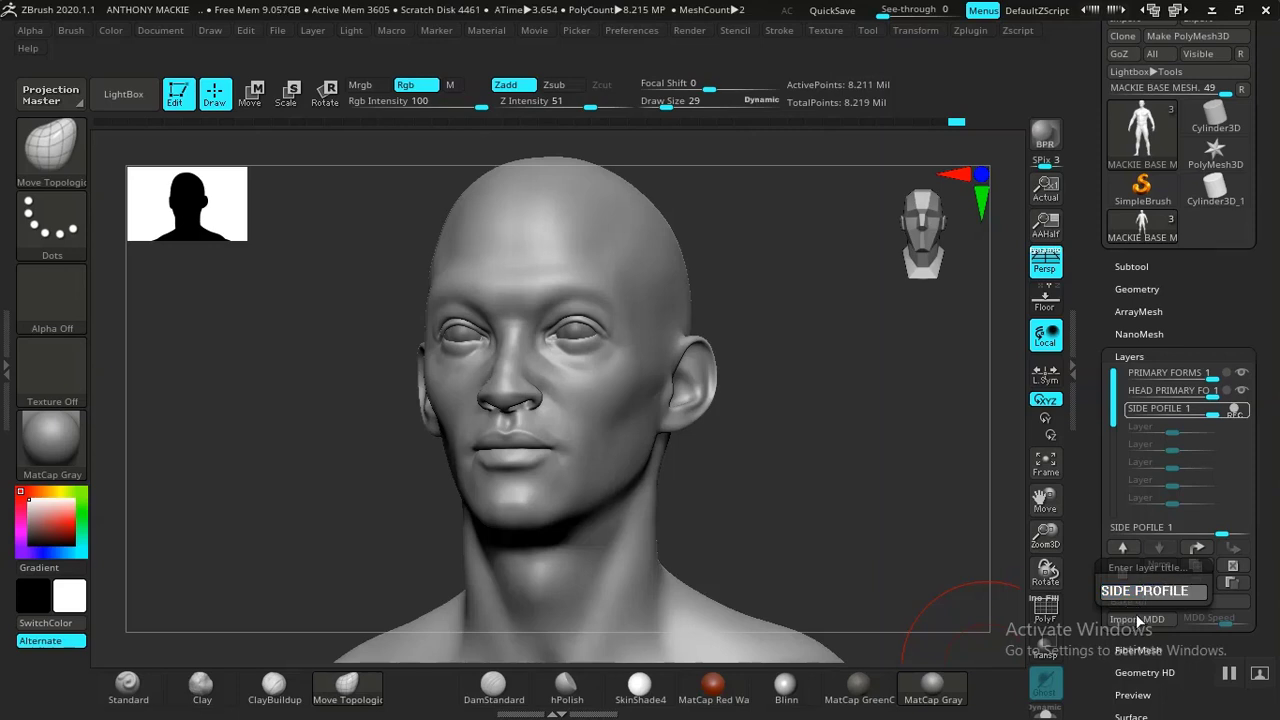
key(Return)
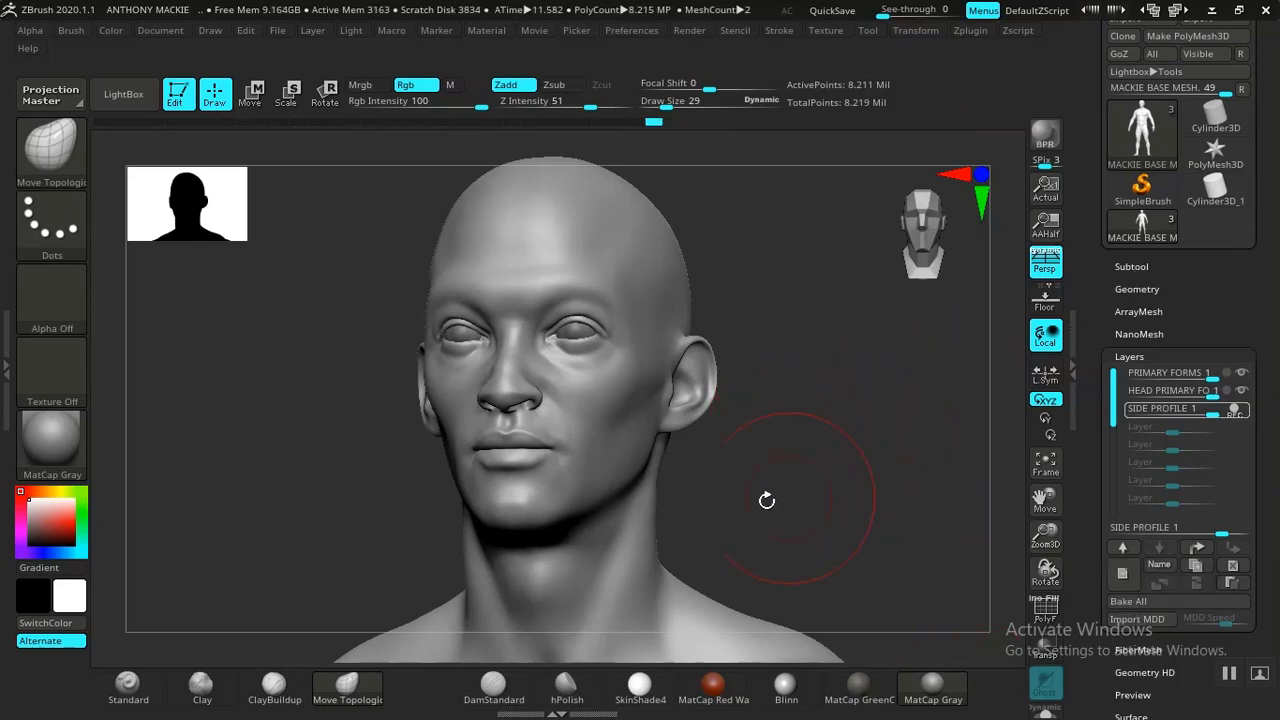
Isolate the head and neck, hiding the rest of the body while keeping the face, mouth and eye polygroups visible
key(ctrl+shift)
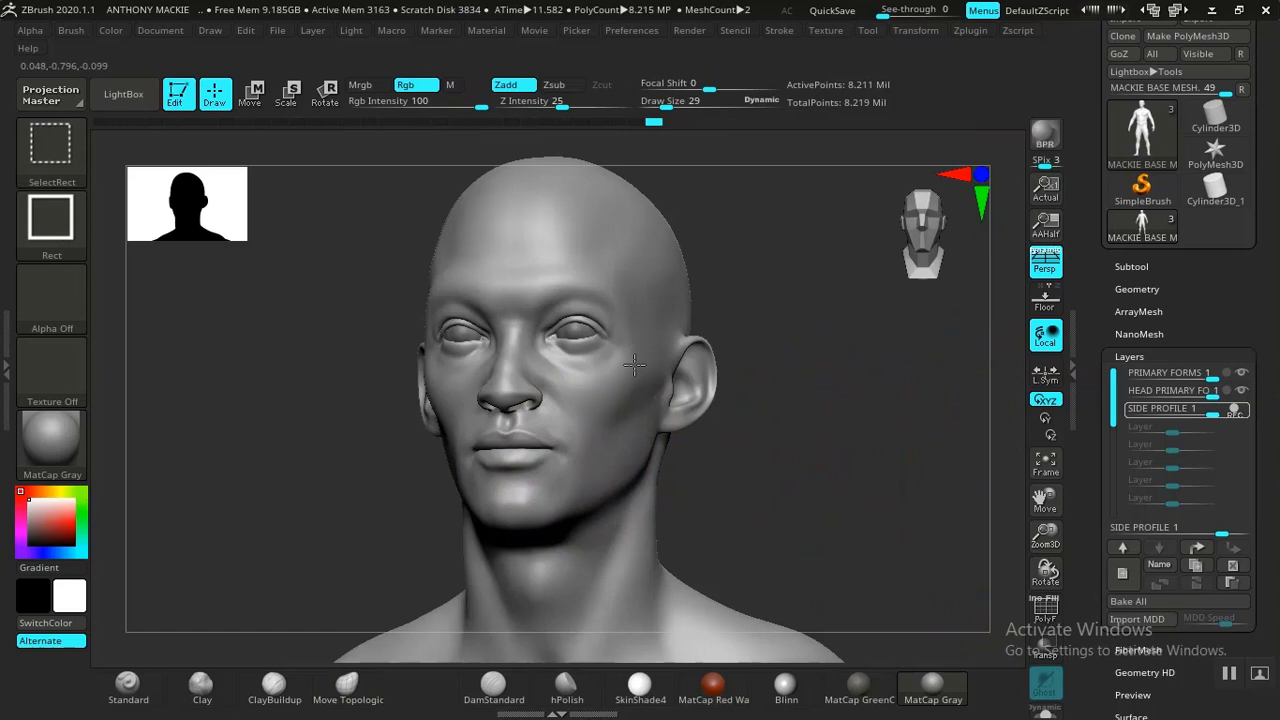
ctrl+shift+click(712, 346)
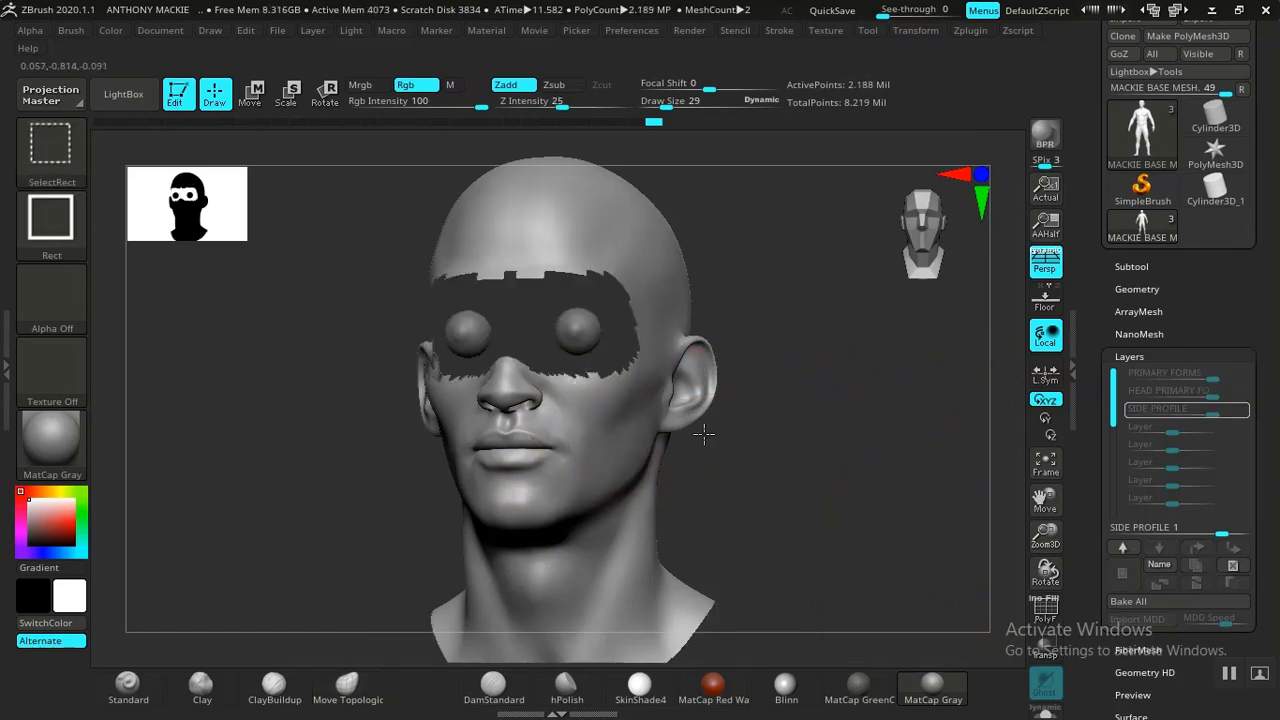
ctrl+shift+click(668, 447)
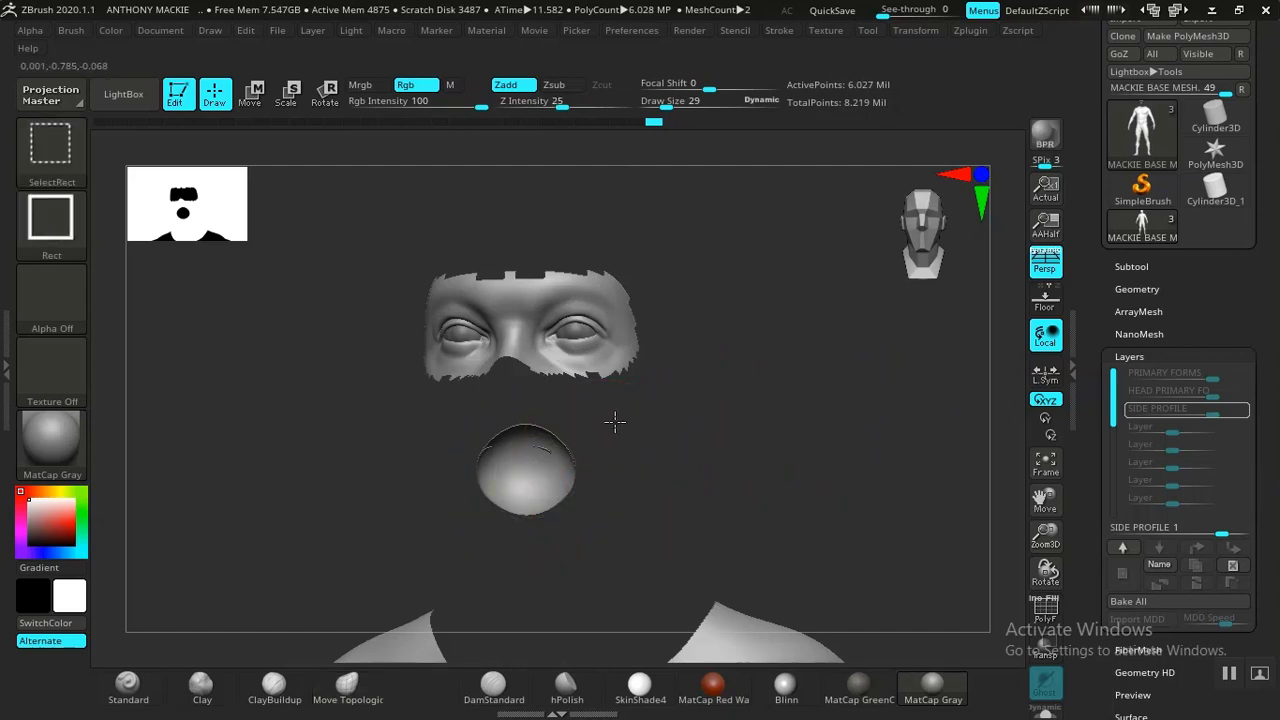
ctrl+alt+shift+click(568, 465)
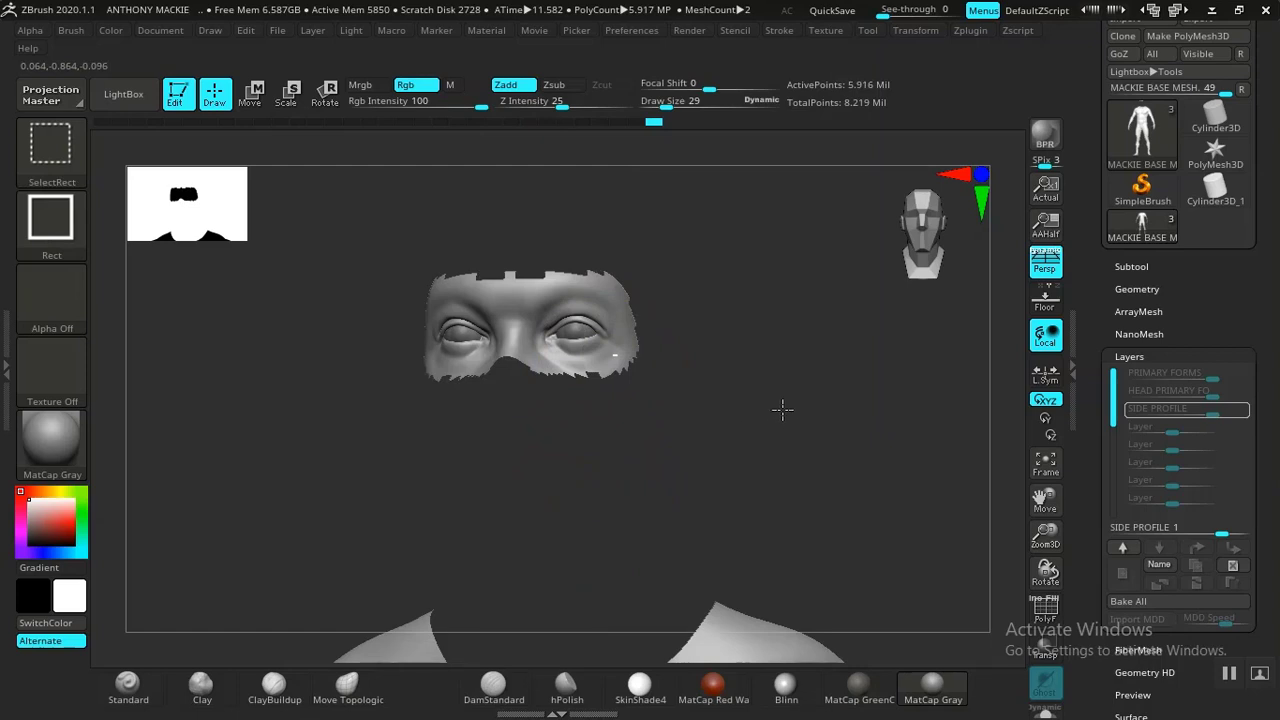
ctrl+shift+click(820, 413)
ctrl+shift+drag(847, 430, 880, 510)
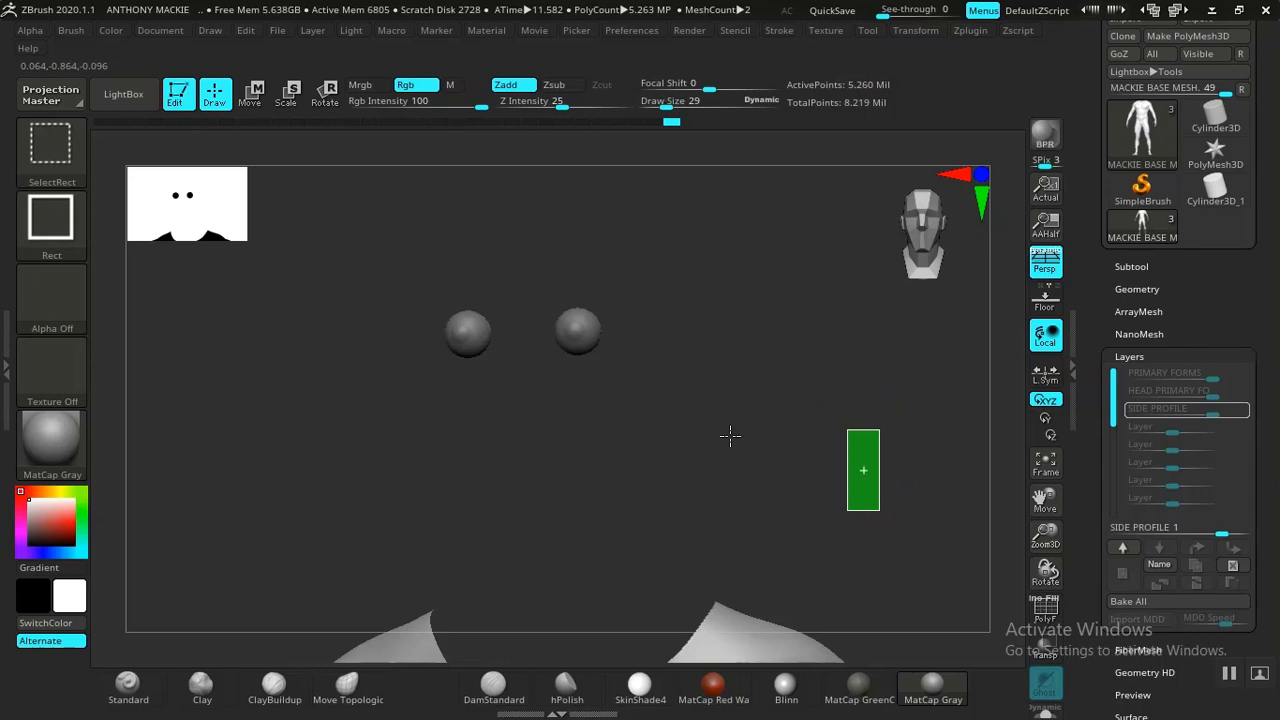
ctrl+shift+click(730, 435)
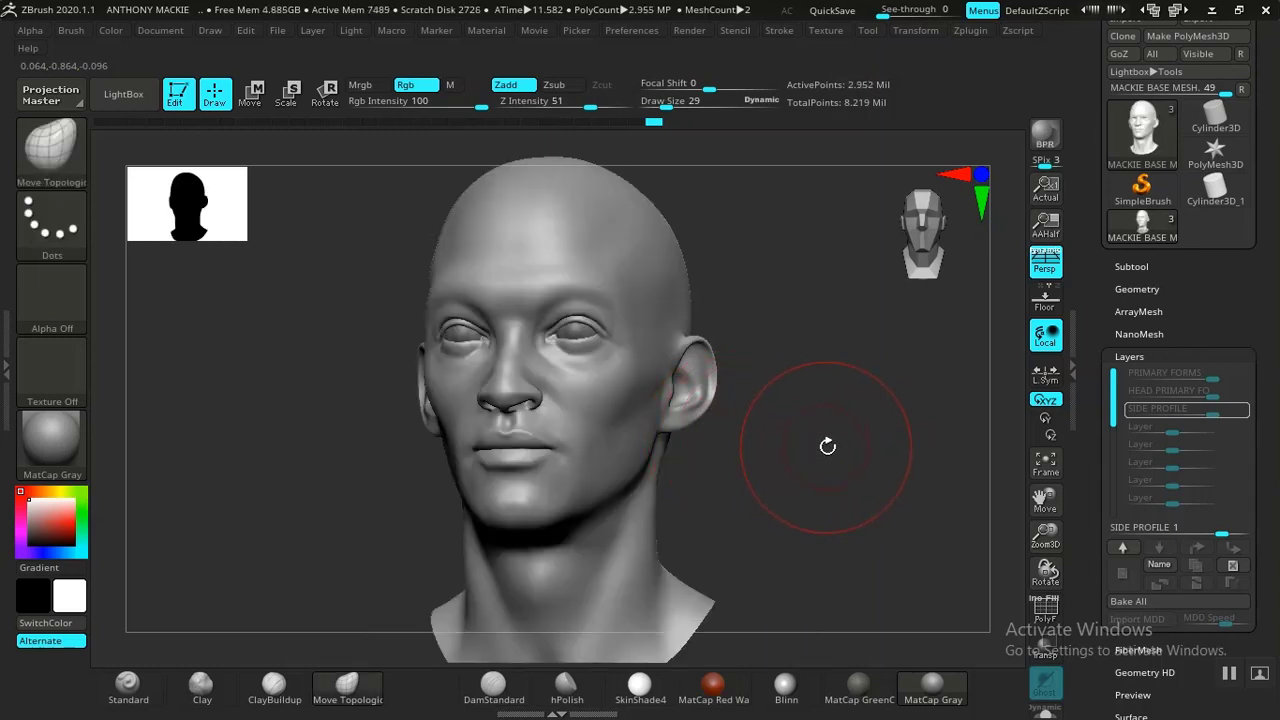
Lower the isolated head mesh to its lowest subdivision level
key(shift)
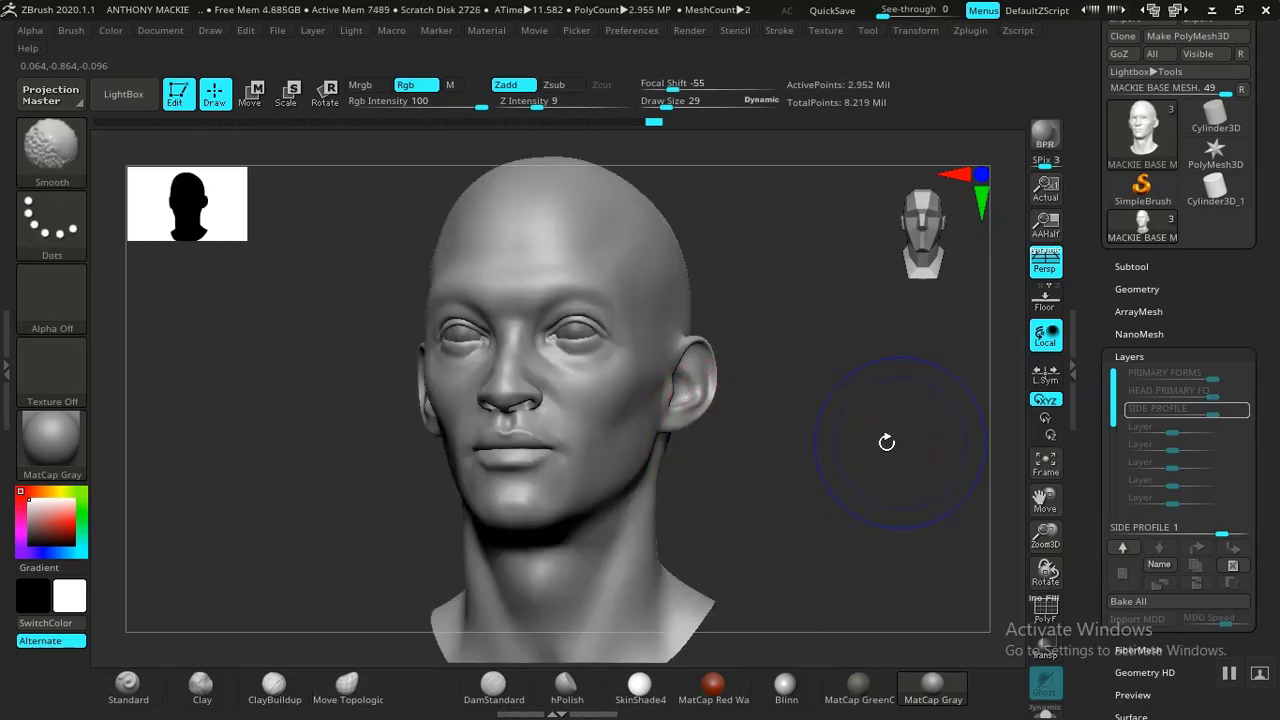
key(shift+d)
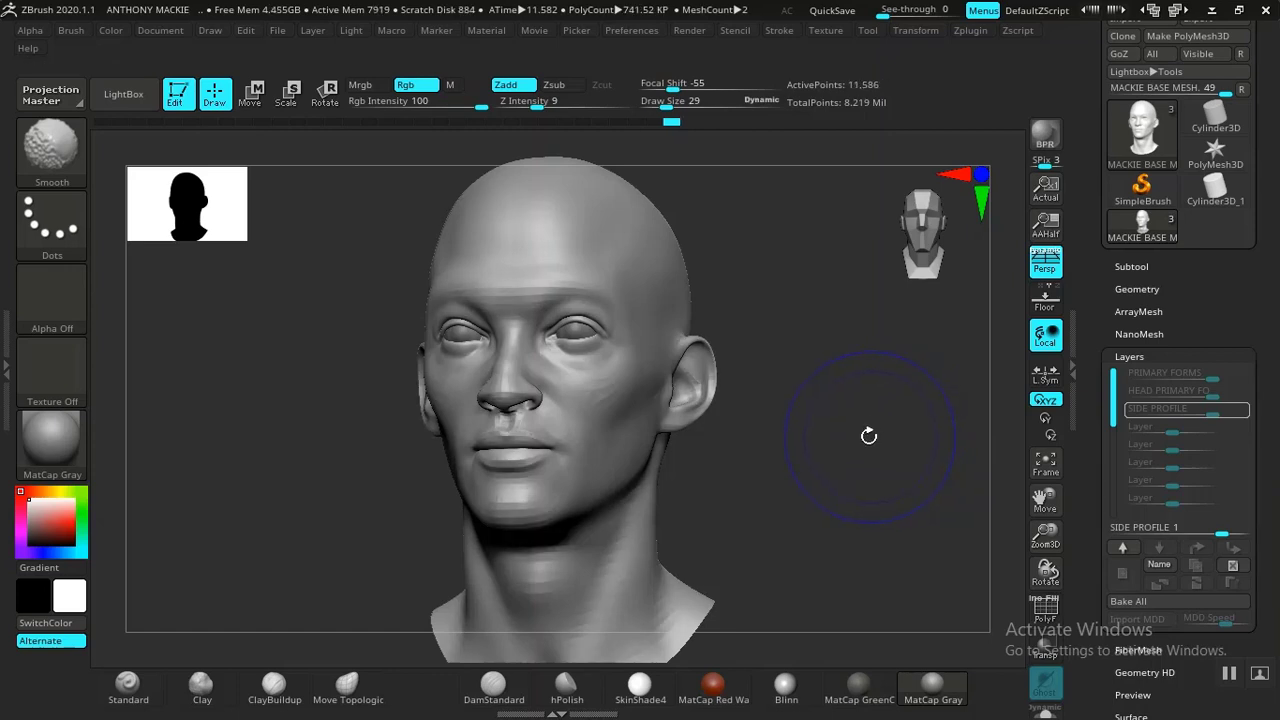
key(shift)
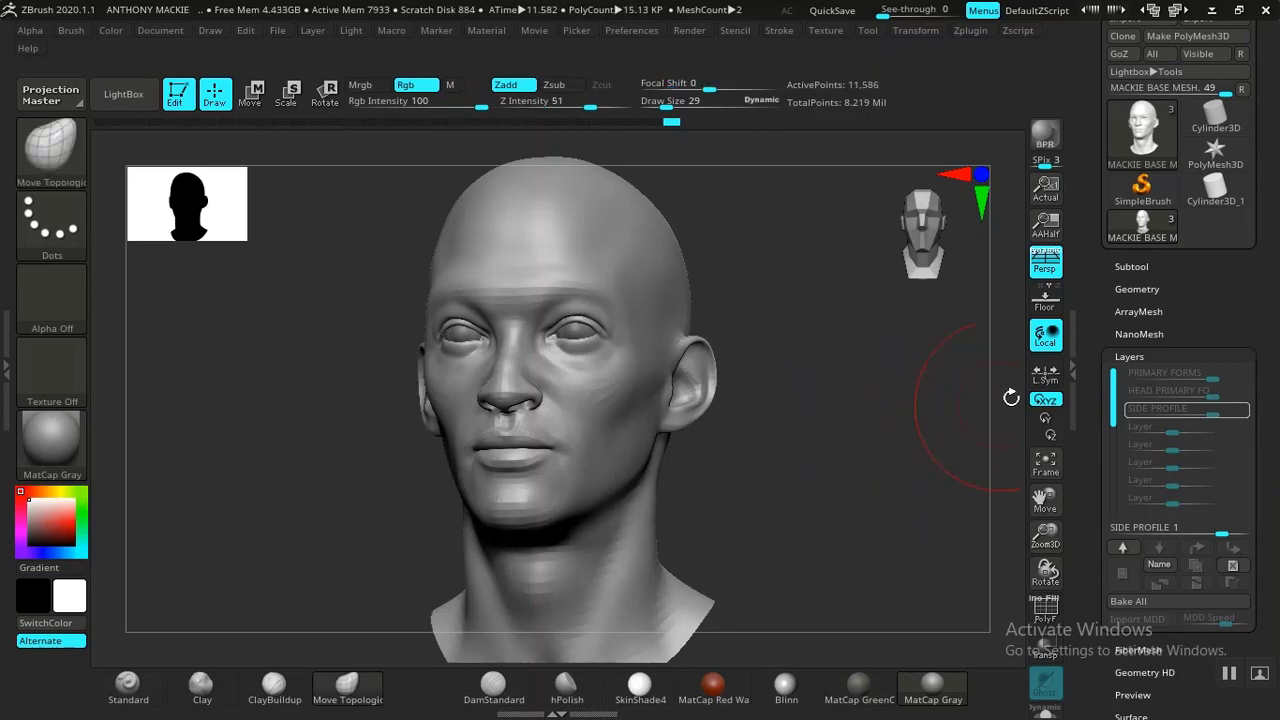
Cycle through the stored cameras, including FRONT CAM, and return to the 3 QUARTER VIEW camera
click(1141, 286)
click(1134, 271)
drag(1101, 259, 1100, 508)
click(1196, 432)
click(1196, 432)
click(1196, 432)
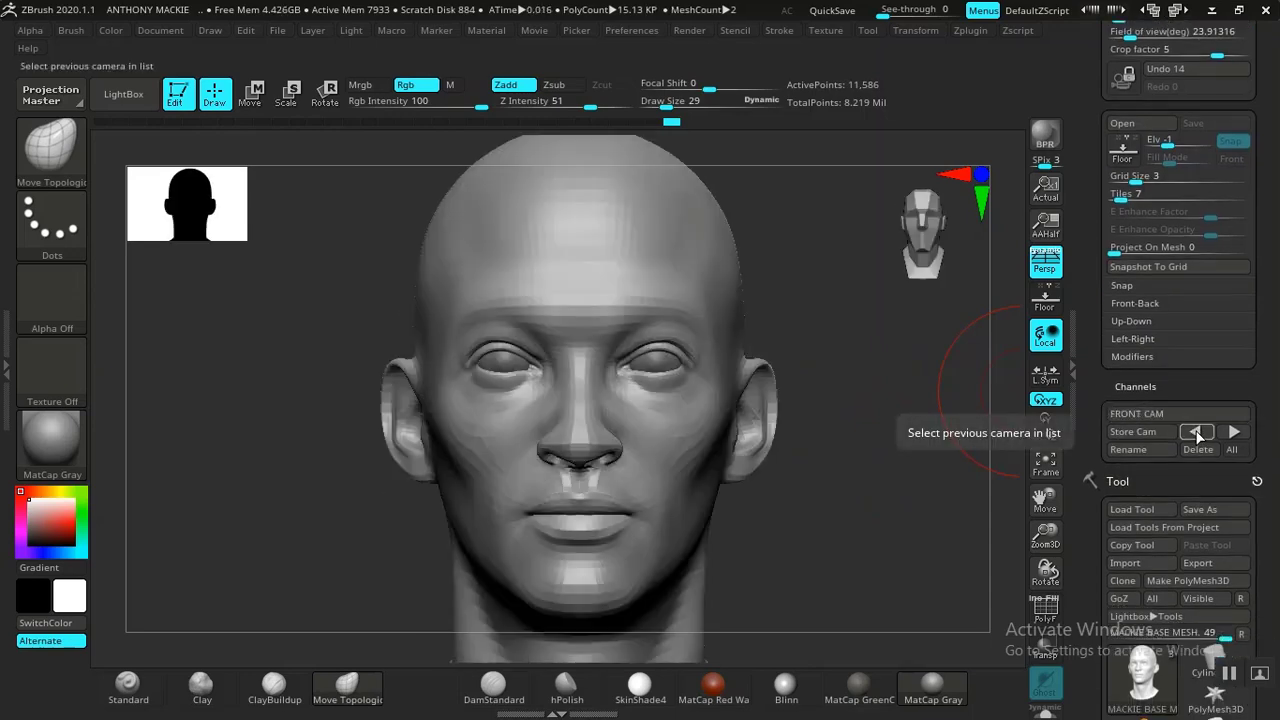
click(1196, 432)
click(1196, 431)
click(1192, 432)
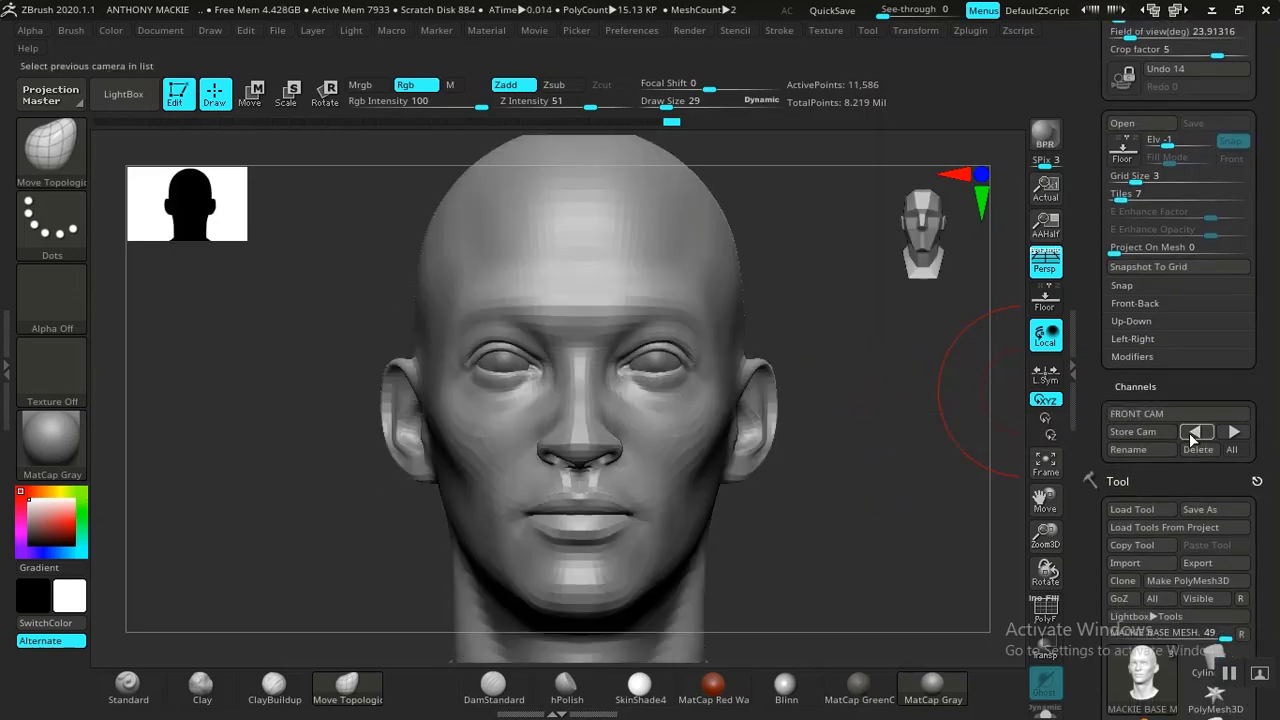
click(1192, 432)
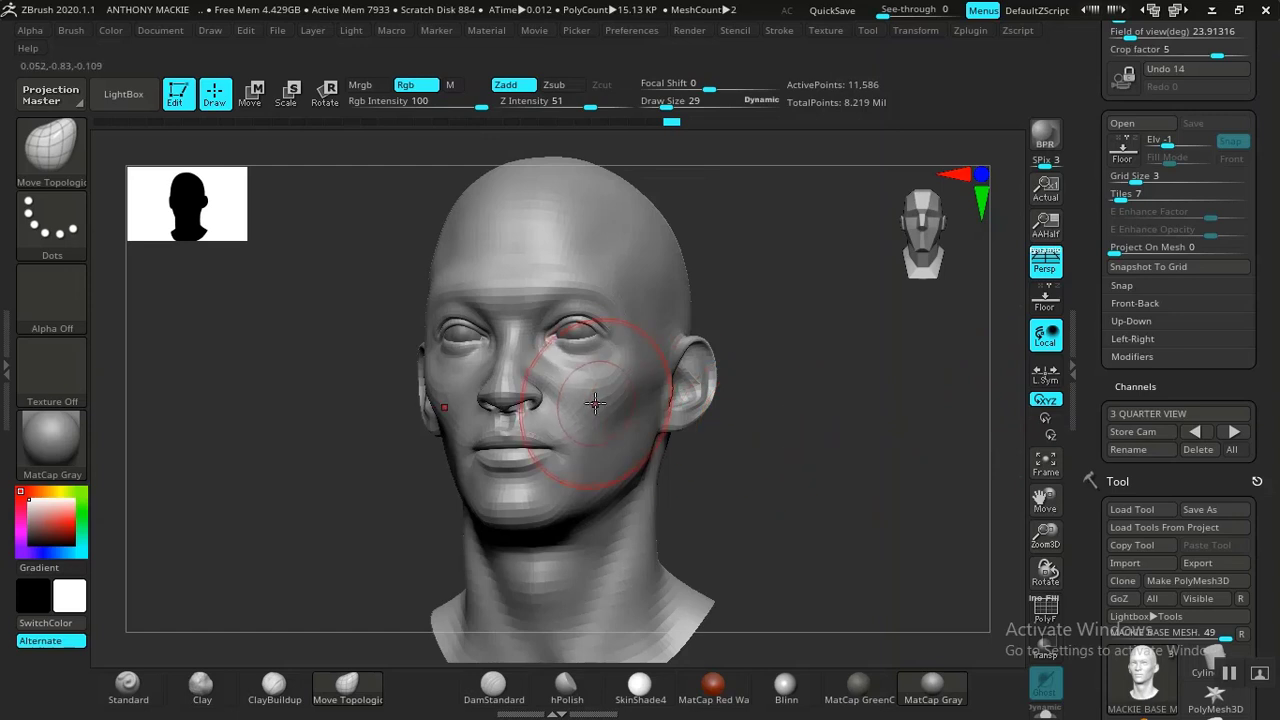
Check the mouth and cheek against the three-quarter reference photo and set the Move Topological brush's draw size to 20
key(shift+z)
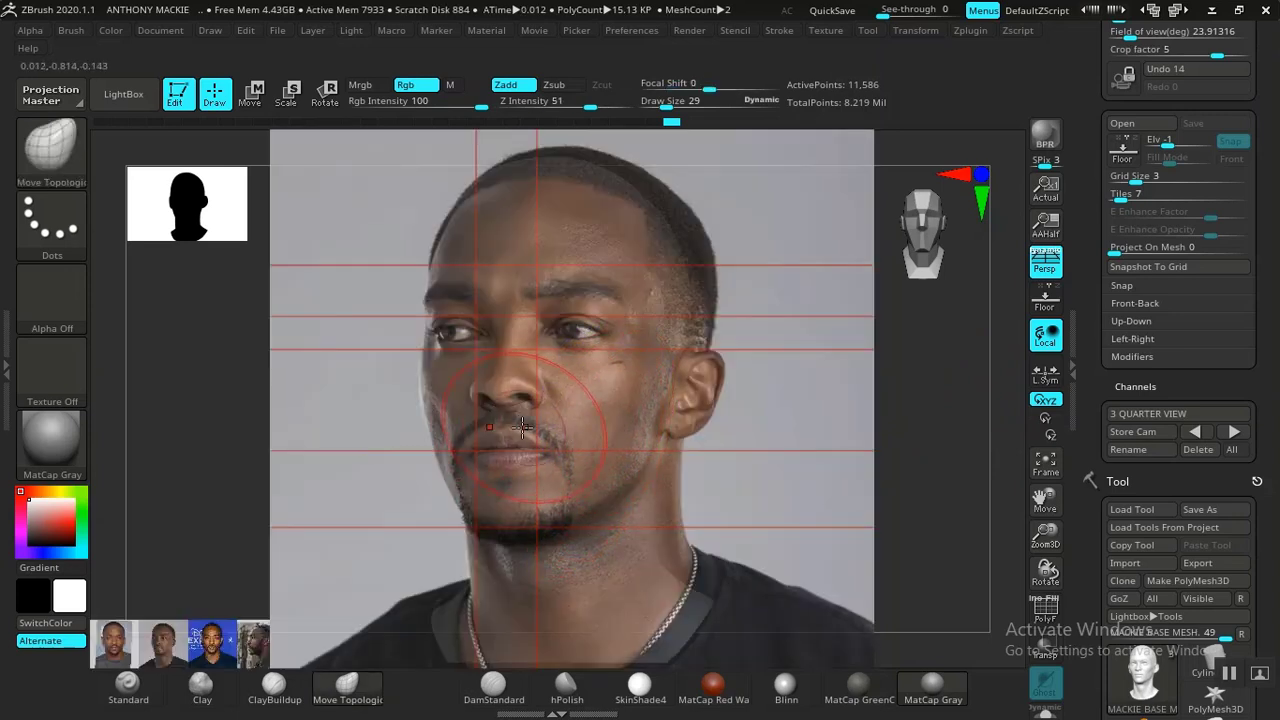
key(shift+z)
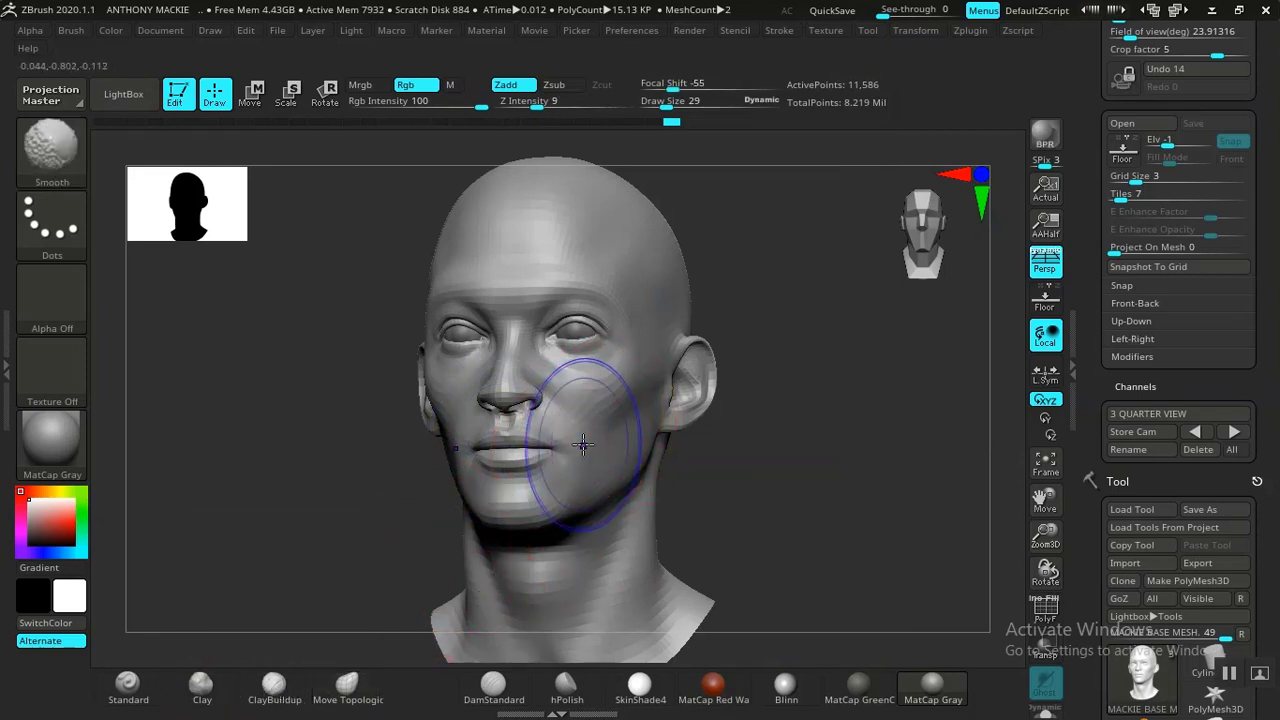
key(shift+z)
key(shift+z)
key(shift+z)
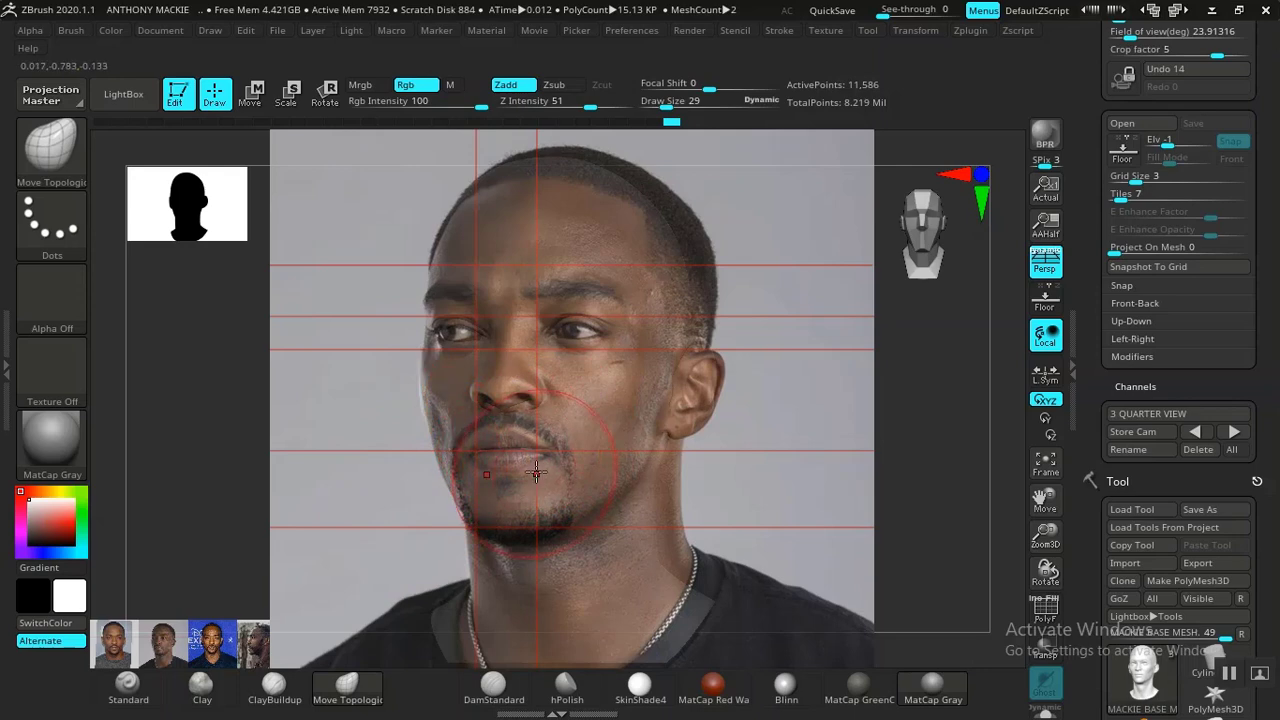
key(shift+z)
key(space)
drag(555, 436, 552, 436)
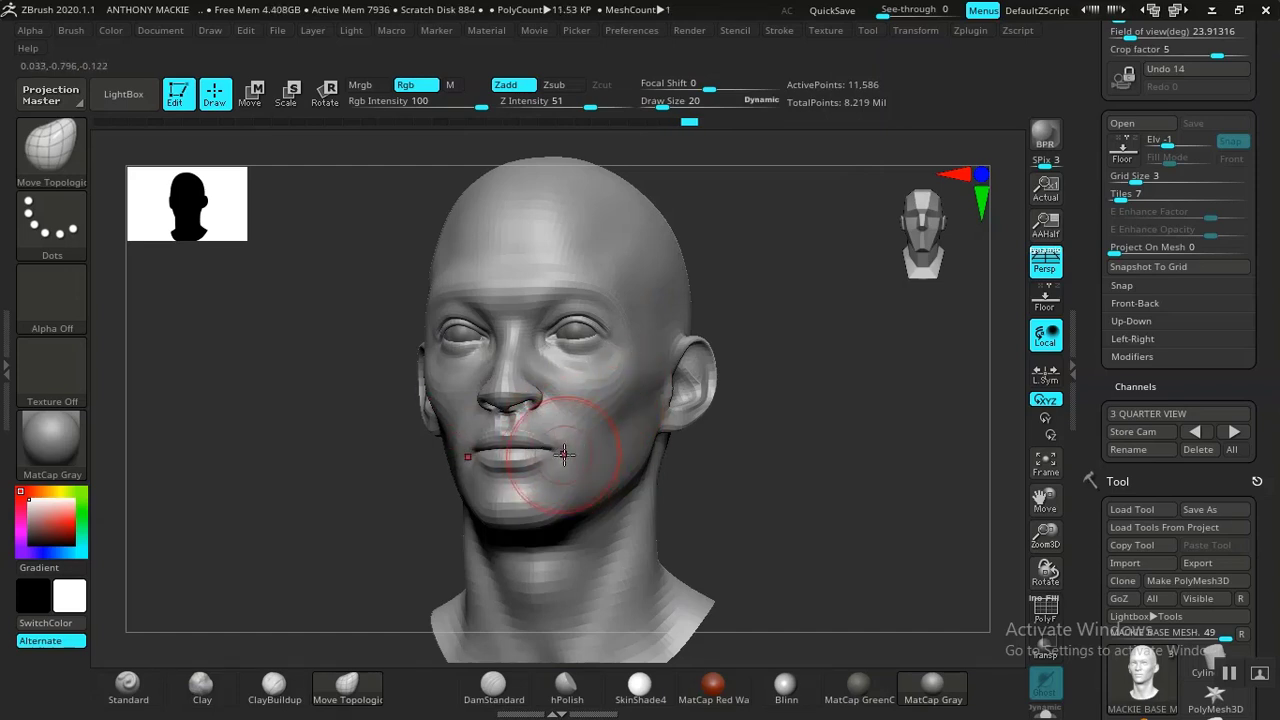
Compare the cheek and jaw of the sculpt with the three-quarter reference photo by toggling the overlay
key(shift+z)
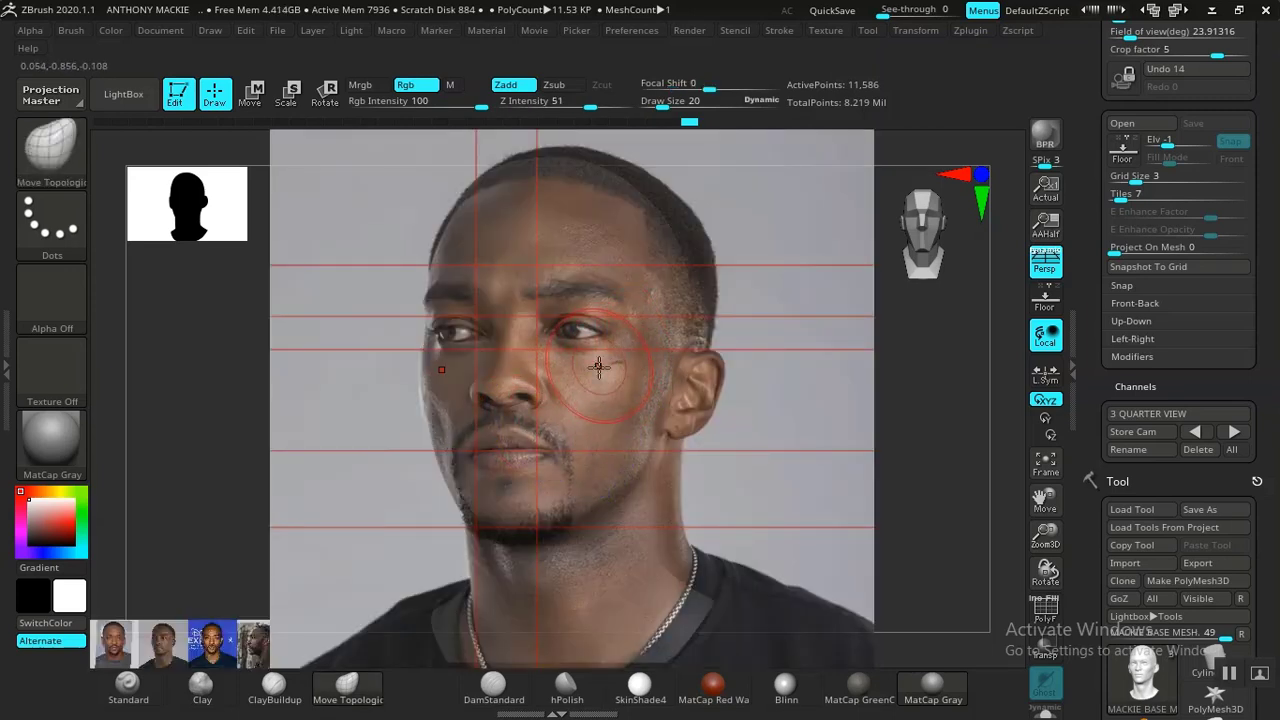
key(shift+z)
key(shift+z)
key(shift+z)
key(shift+z)
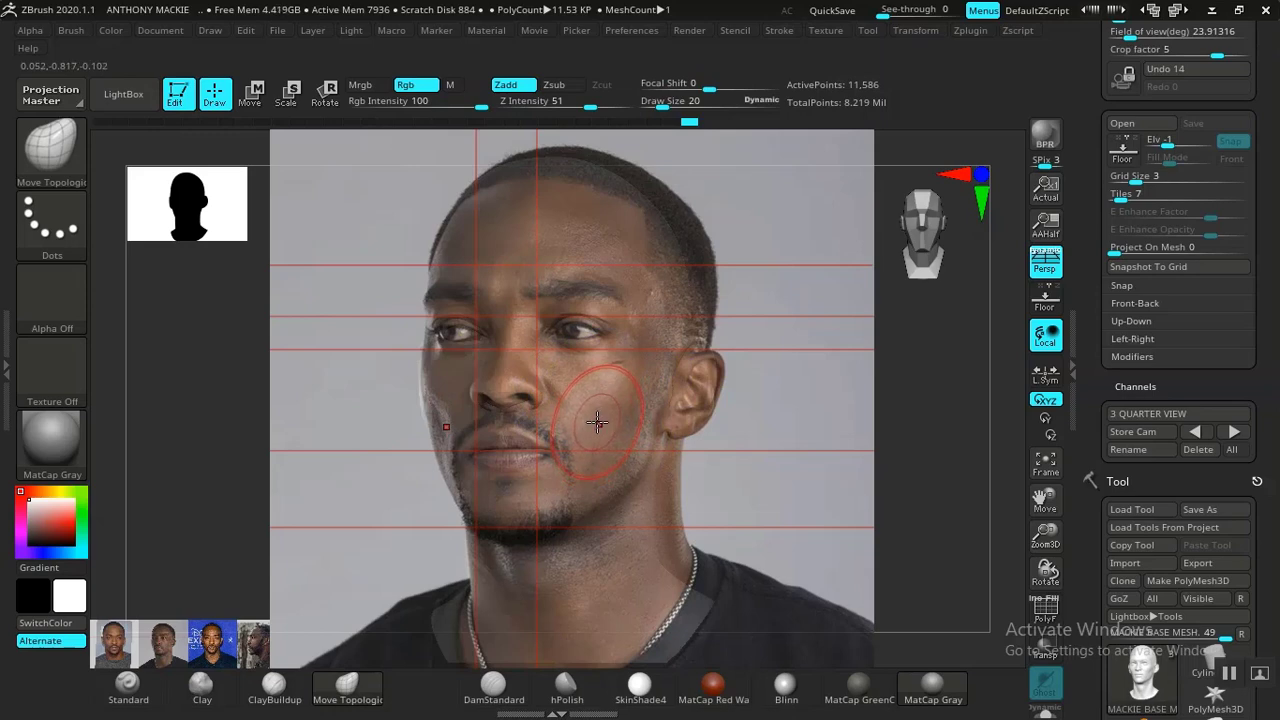
key(shift+z)
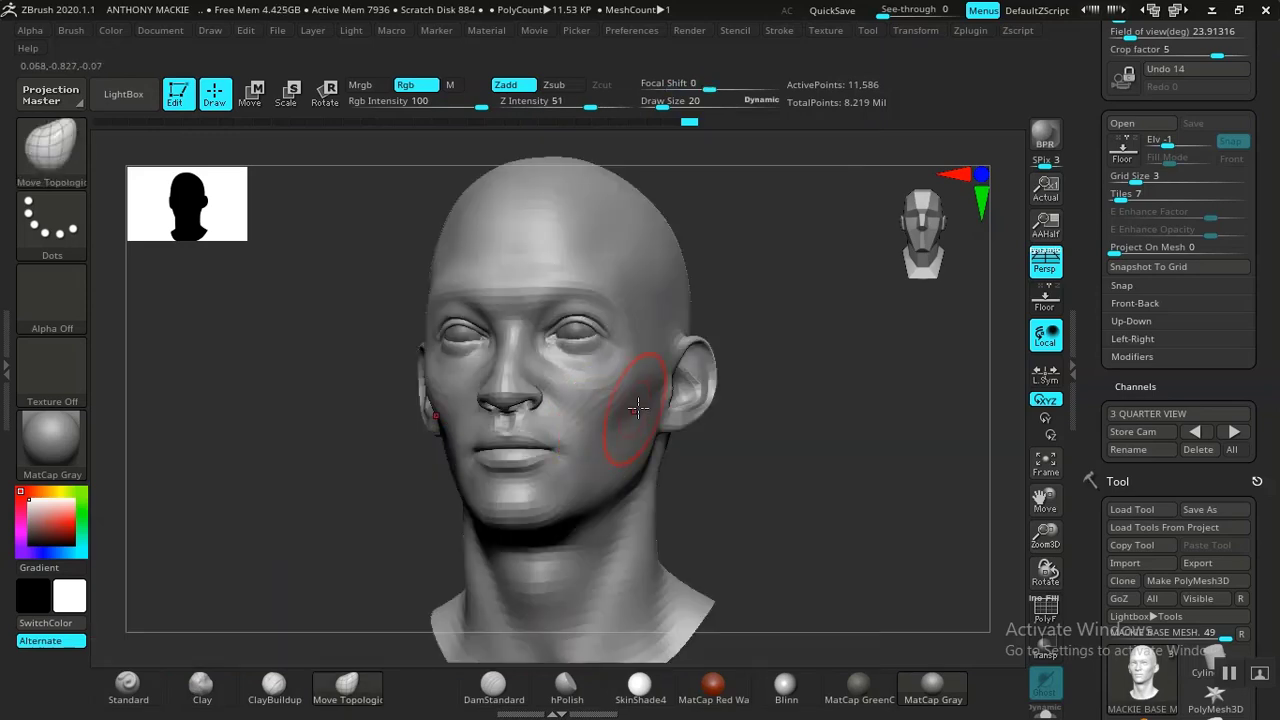
key(shift+z)
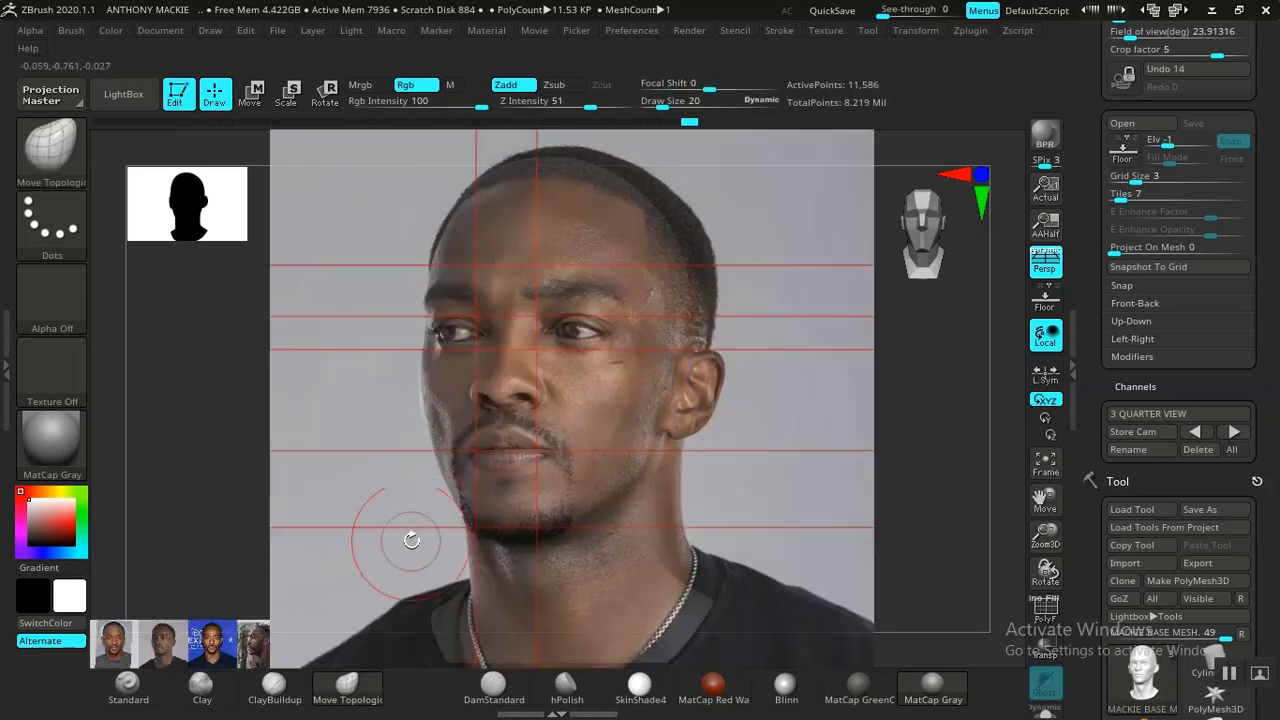
Bring up the separate floating three-quarter reference picture beside the head and reframe the face inside it
key(alt+Tab)
key(alt+Tab)
key(alt+Tab)
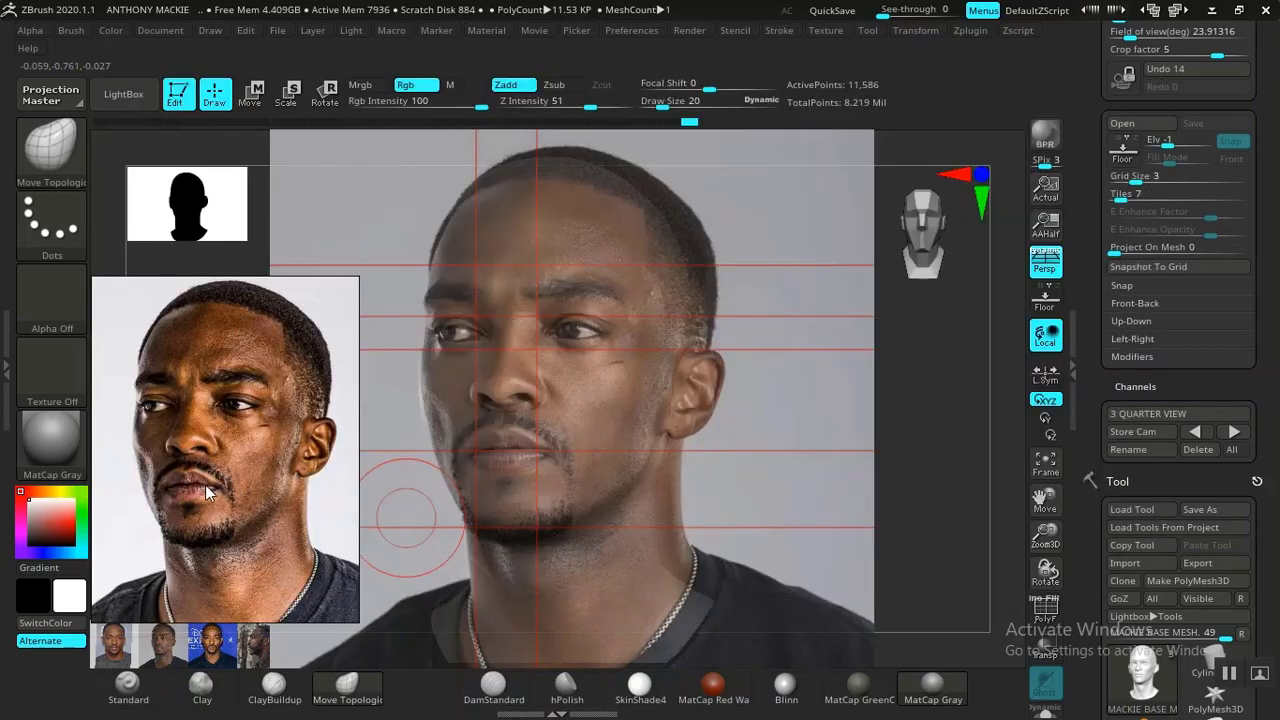
drag(205, 485, 214, 464)
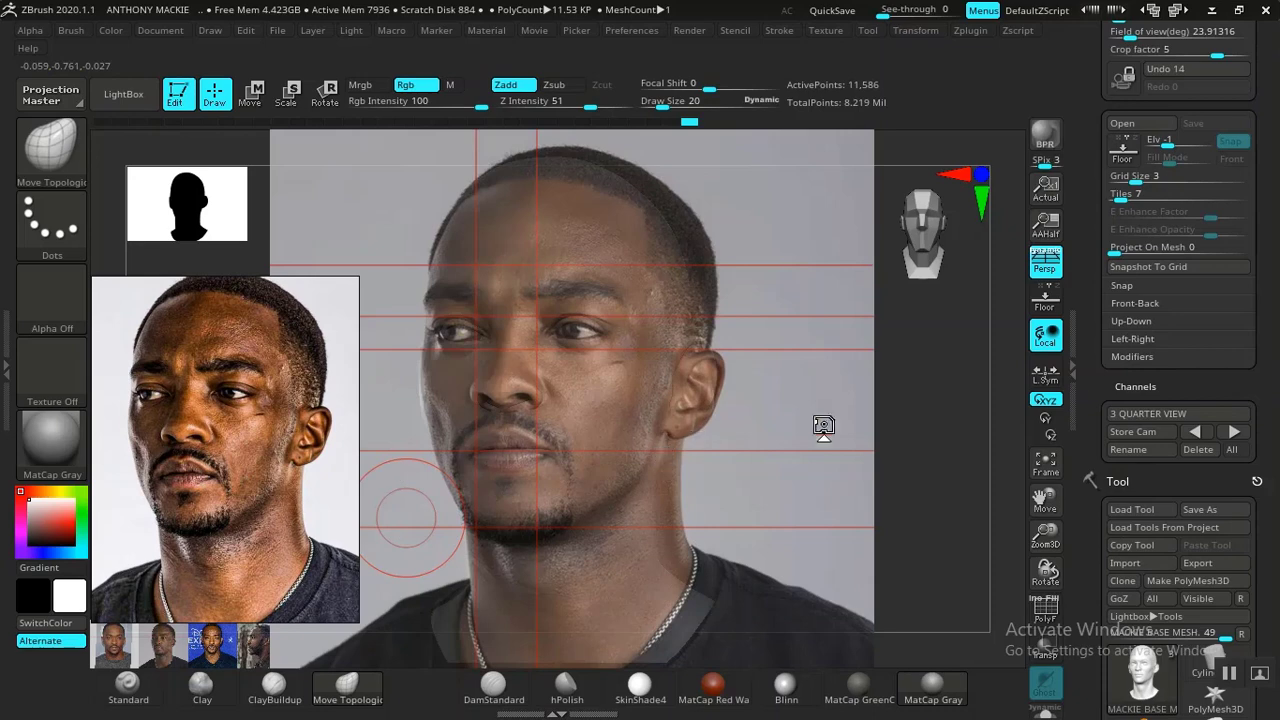
scroll(1092, 382, up, 1)
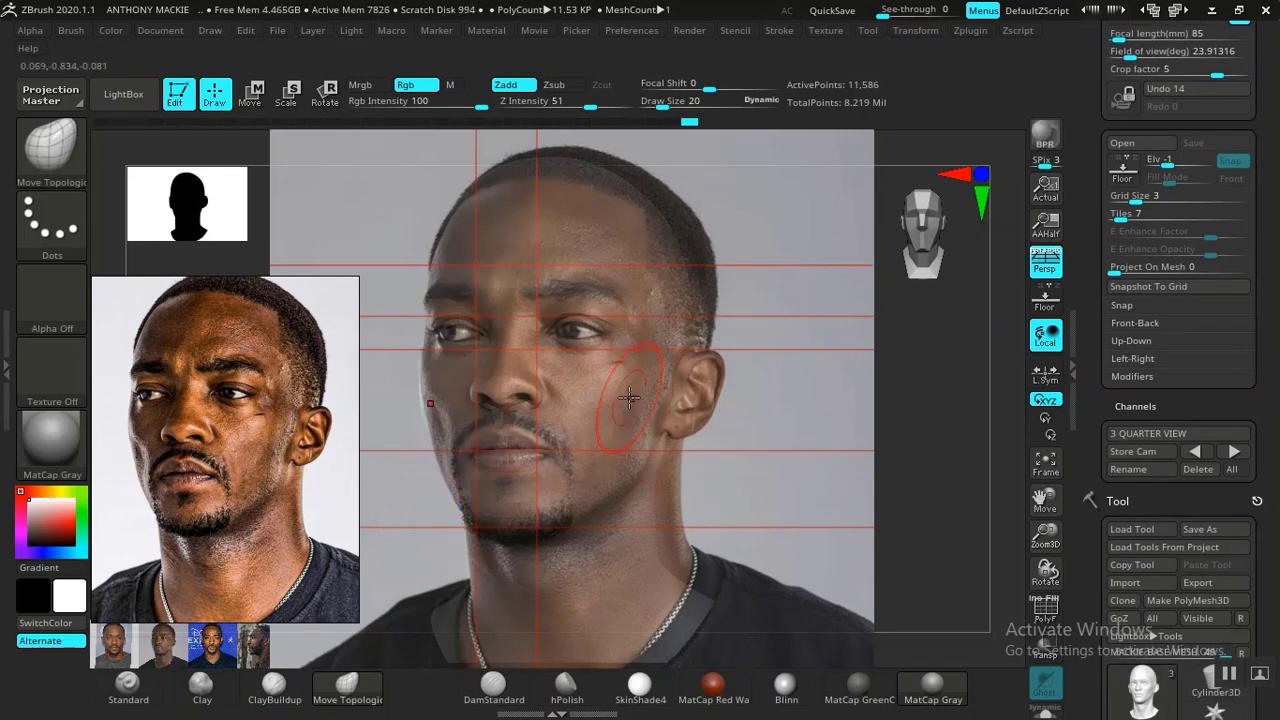
Sculpt the forehead above the brows with the ClayBuildup brush at draw size 20, guided by the reference photo, and smooth it
key(shift+z)
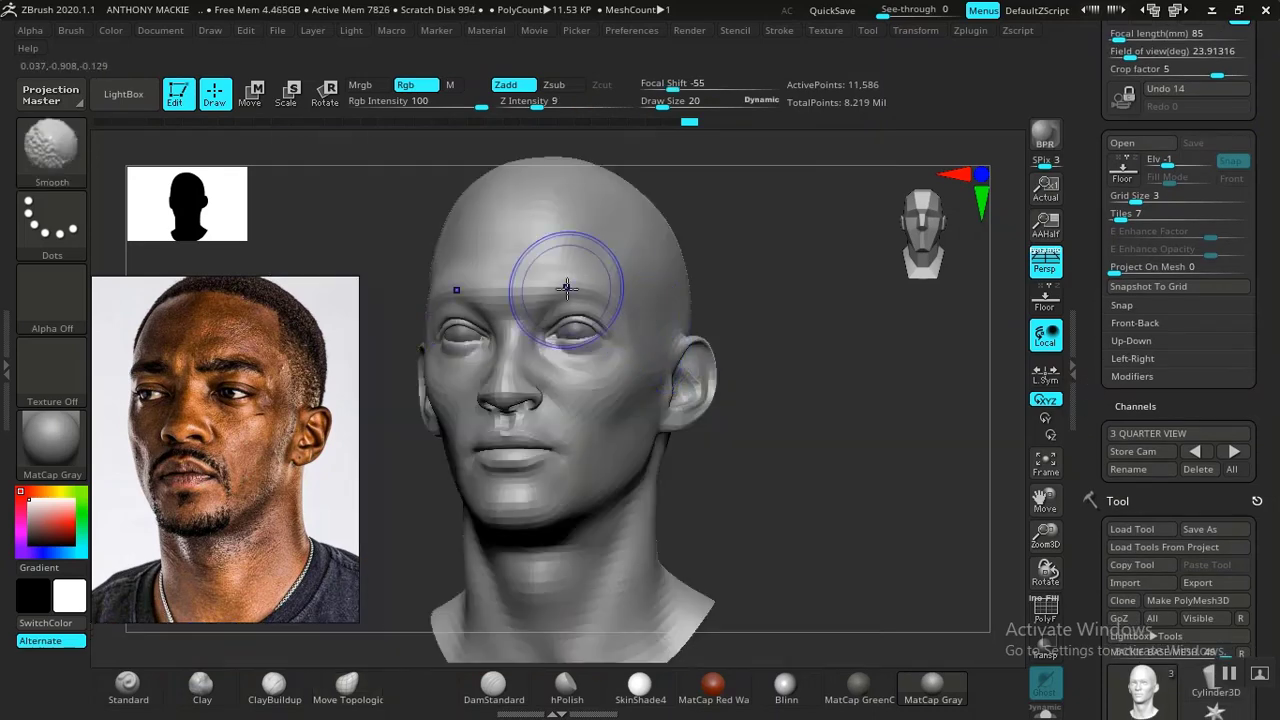
click(197, 702)
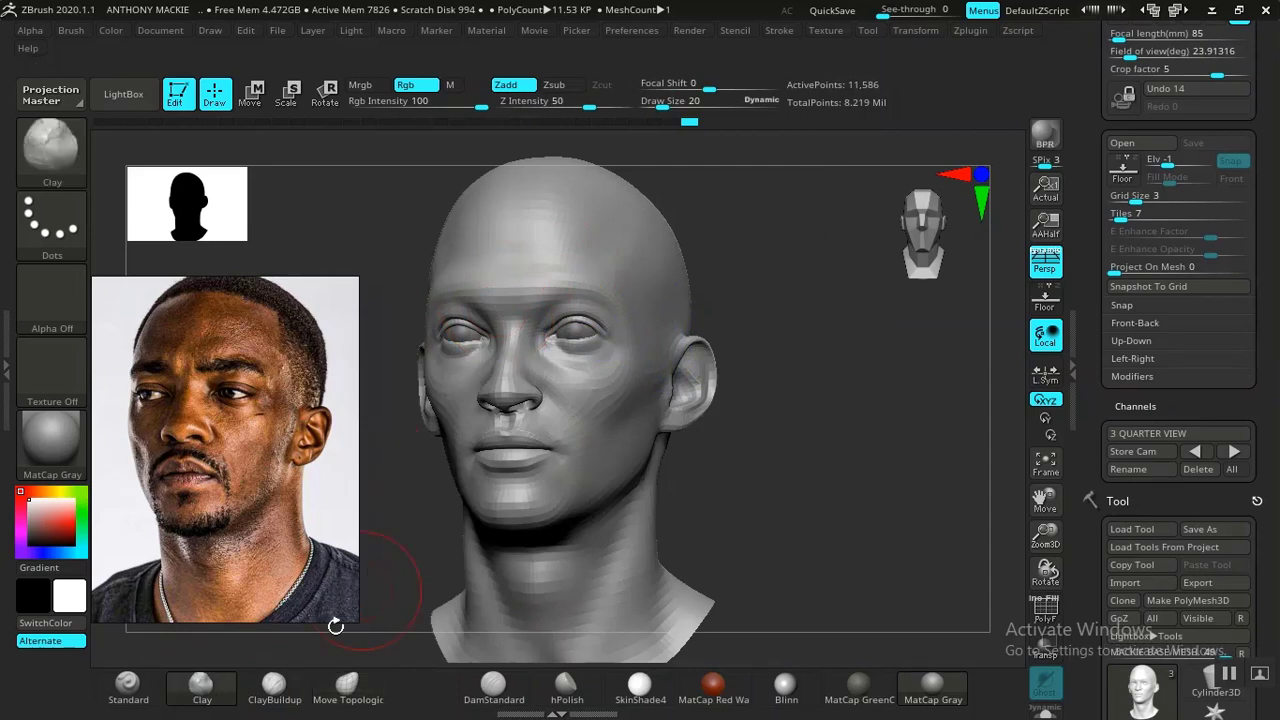
click(274, 688)
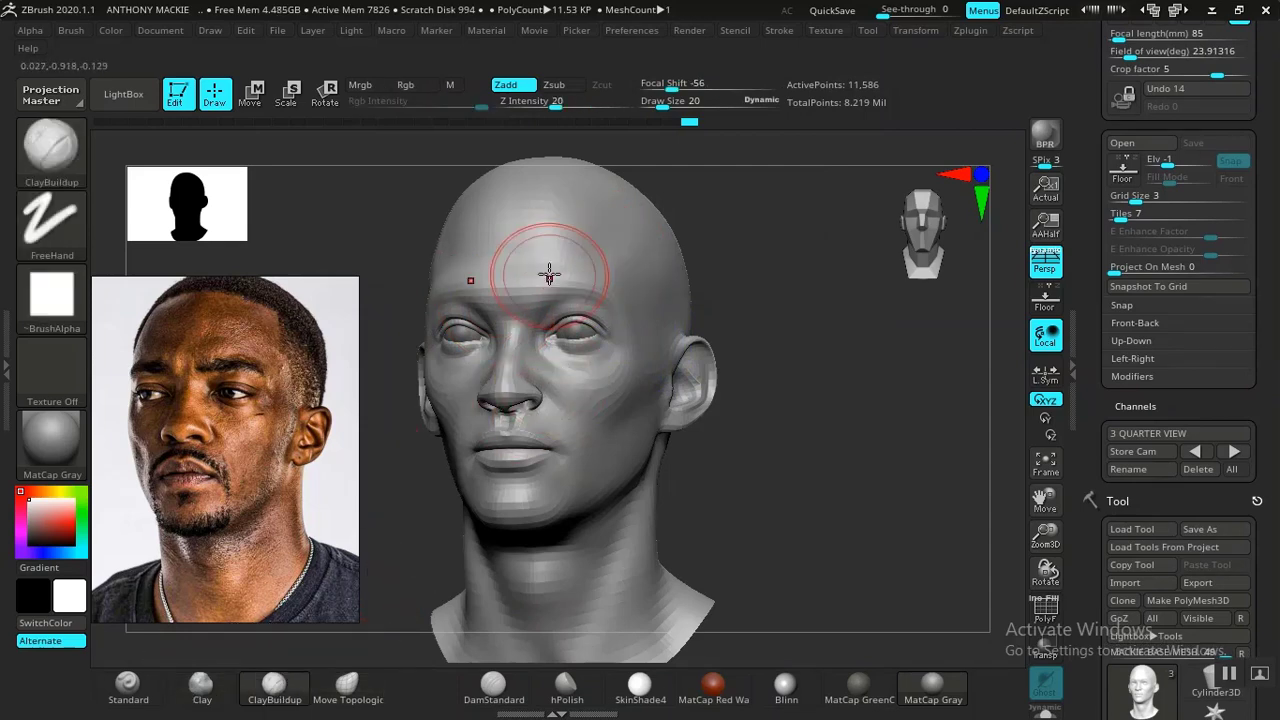
key(shift+z)
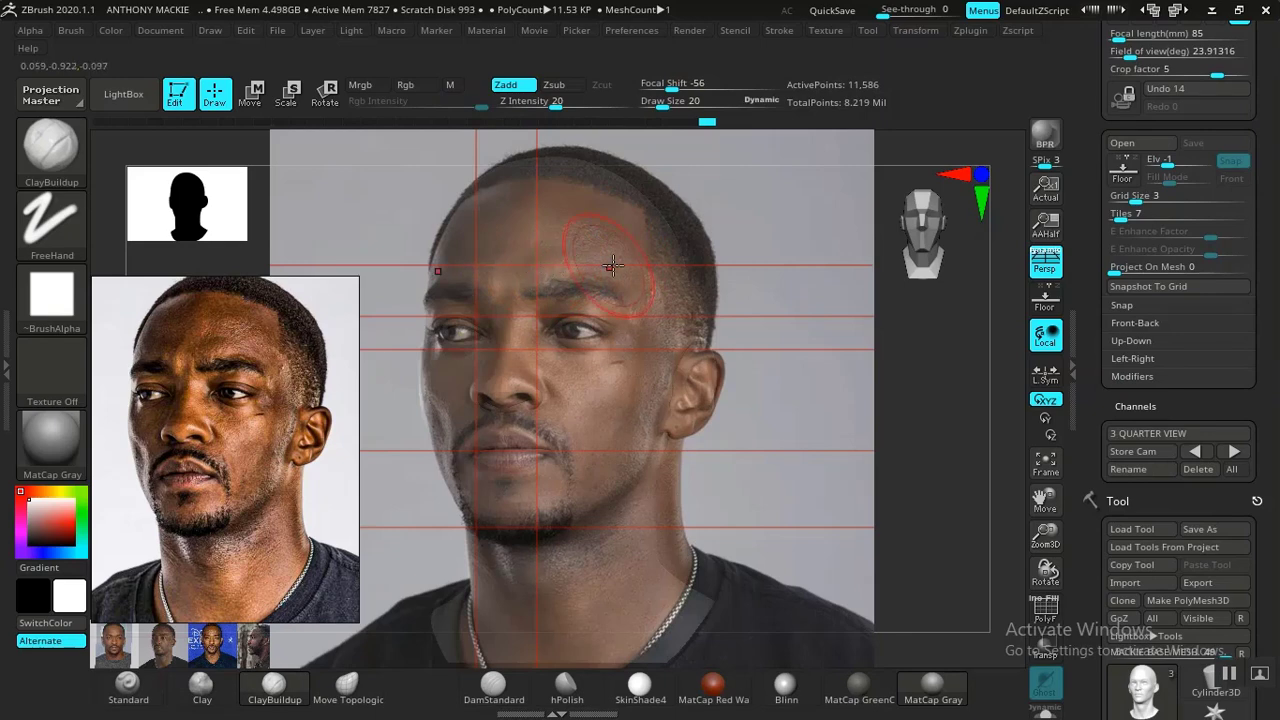
key(shift+z)
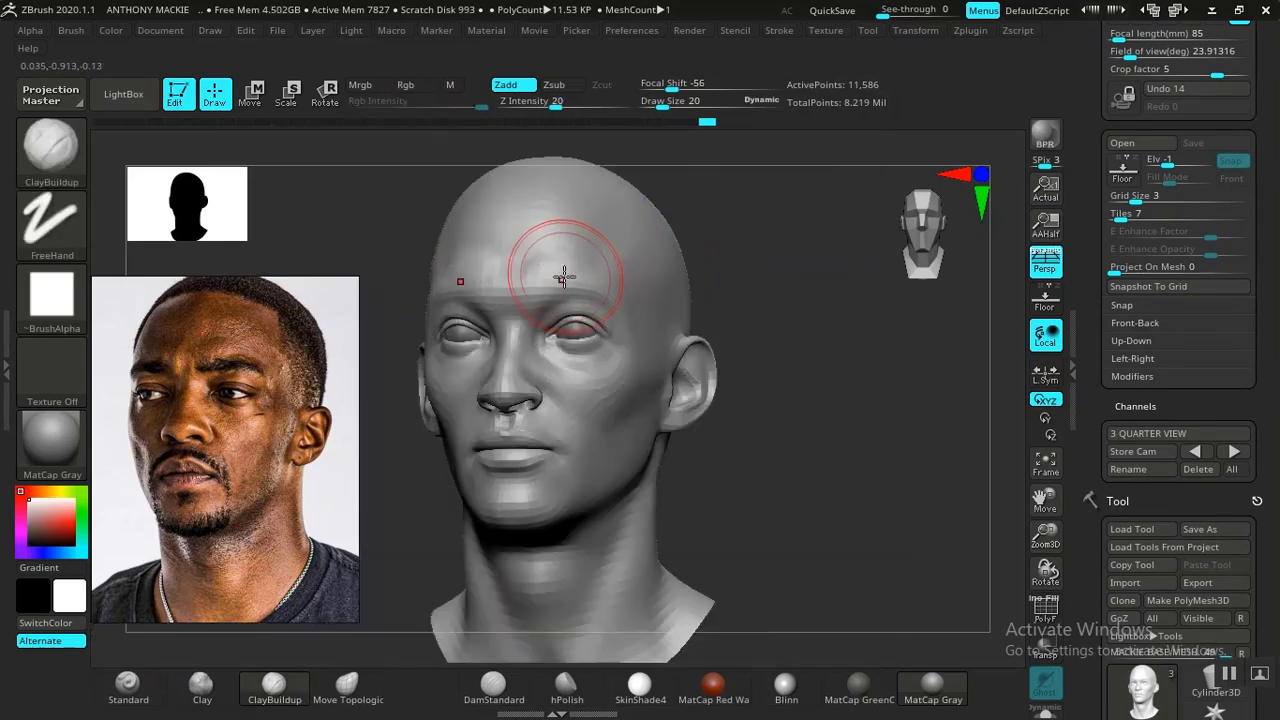
drag(563, 277, 547, 259)
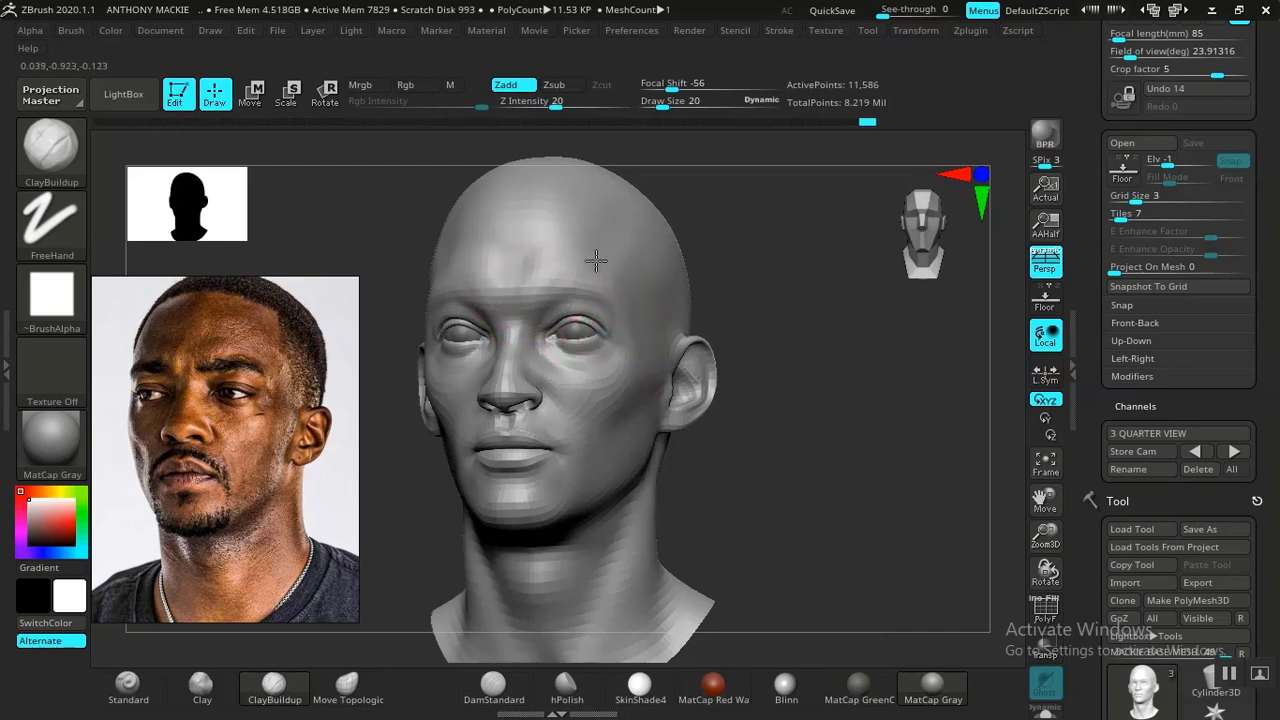
key(shift)
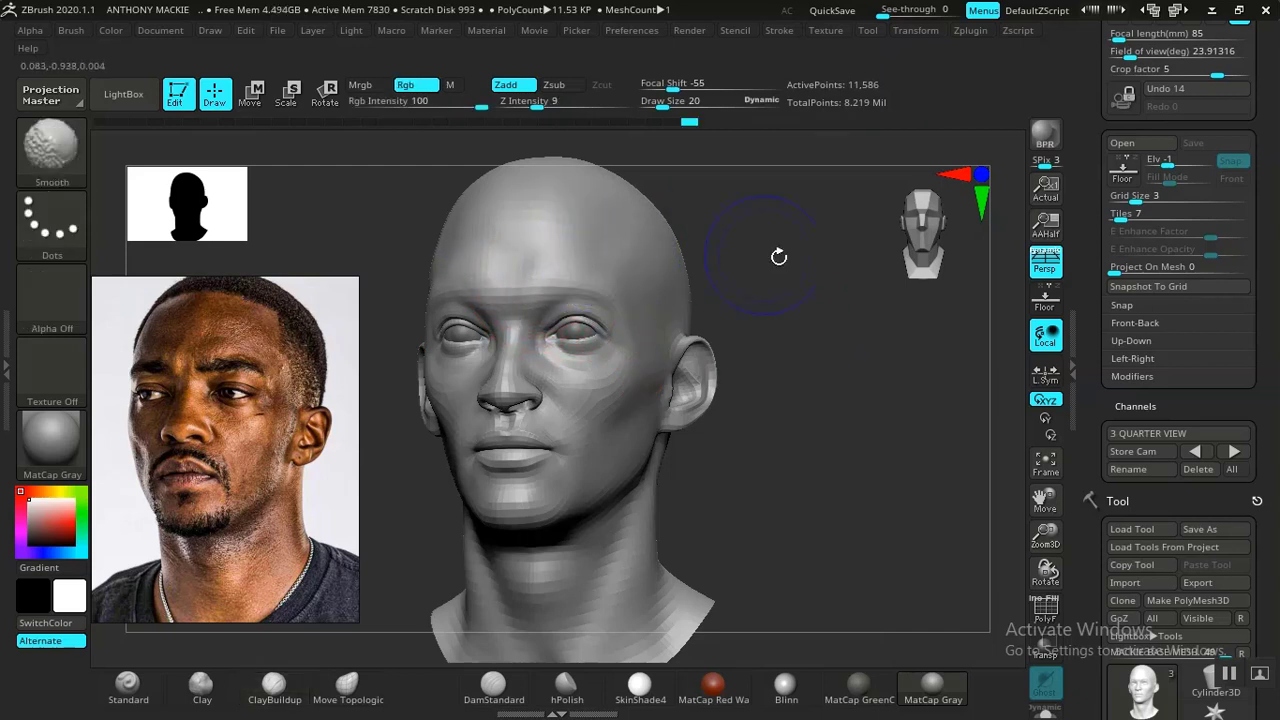
Inspect the forehead from the side, front and below, and return to the 3 QUARTER VIEW camera
mouse_move(802, 422)
mouse_down()
mouse_move(818, 449)
mouse_move(806, 462)
mouse_move(728, 426)
mouse_up()
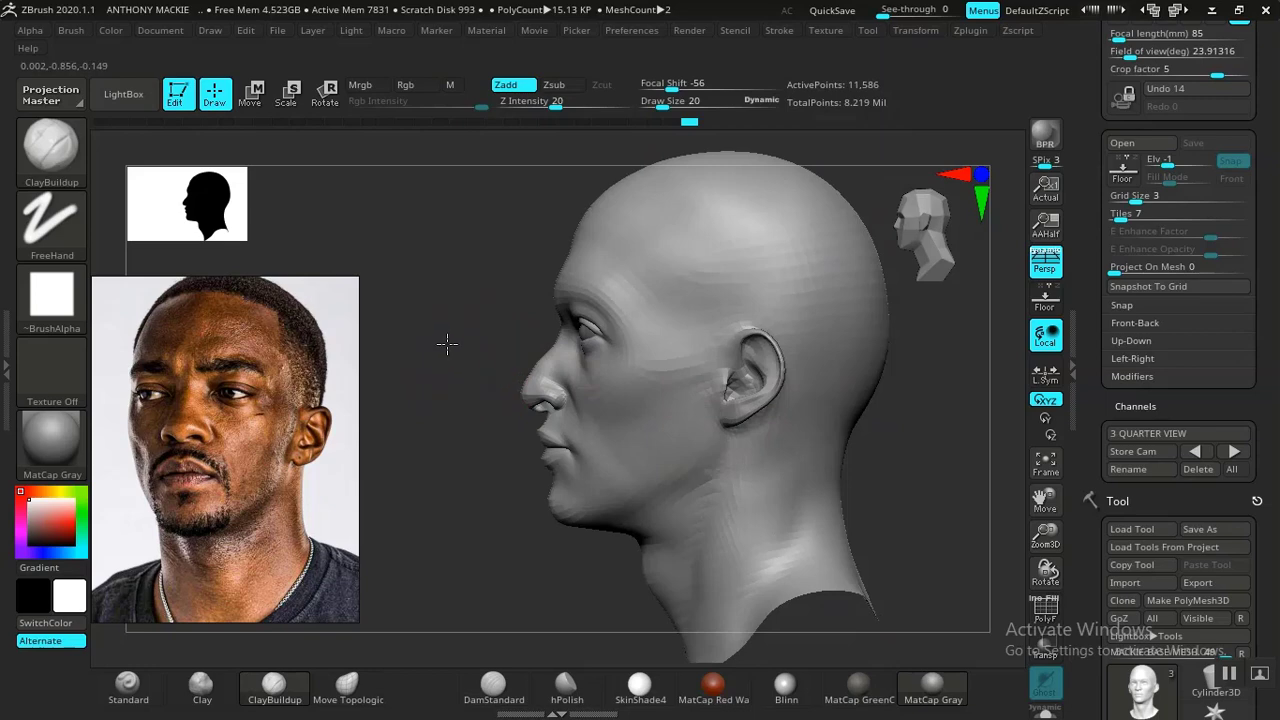
drag(446, 343, 537, 349)
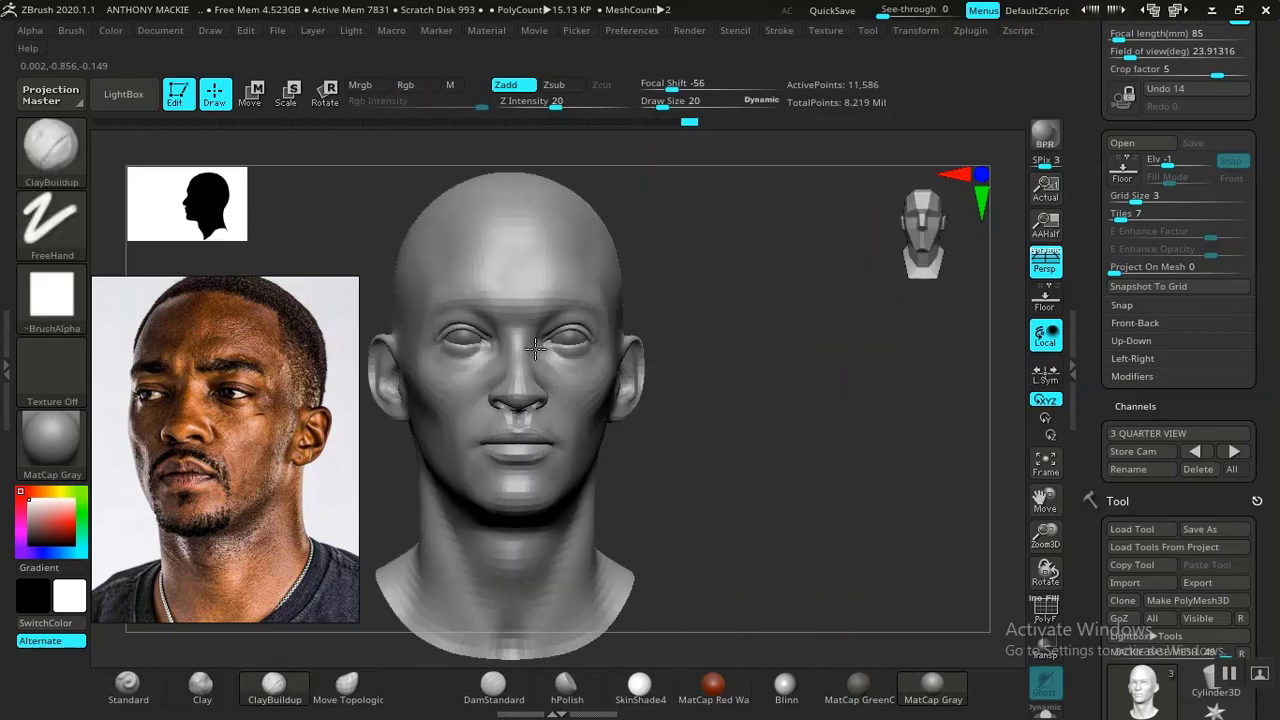
drag(853, 406, 820, 357)
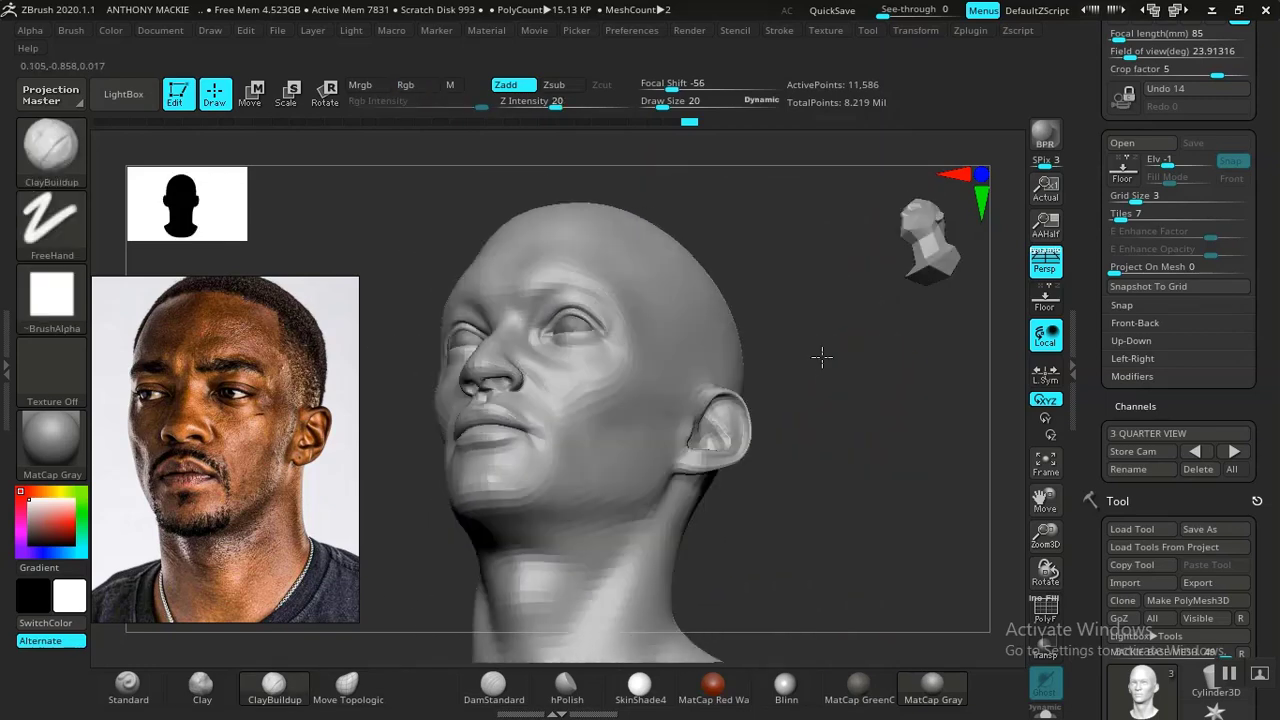
click(1233, 451)
click(1233, 452)
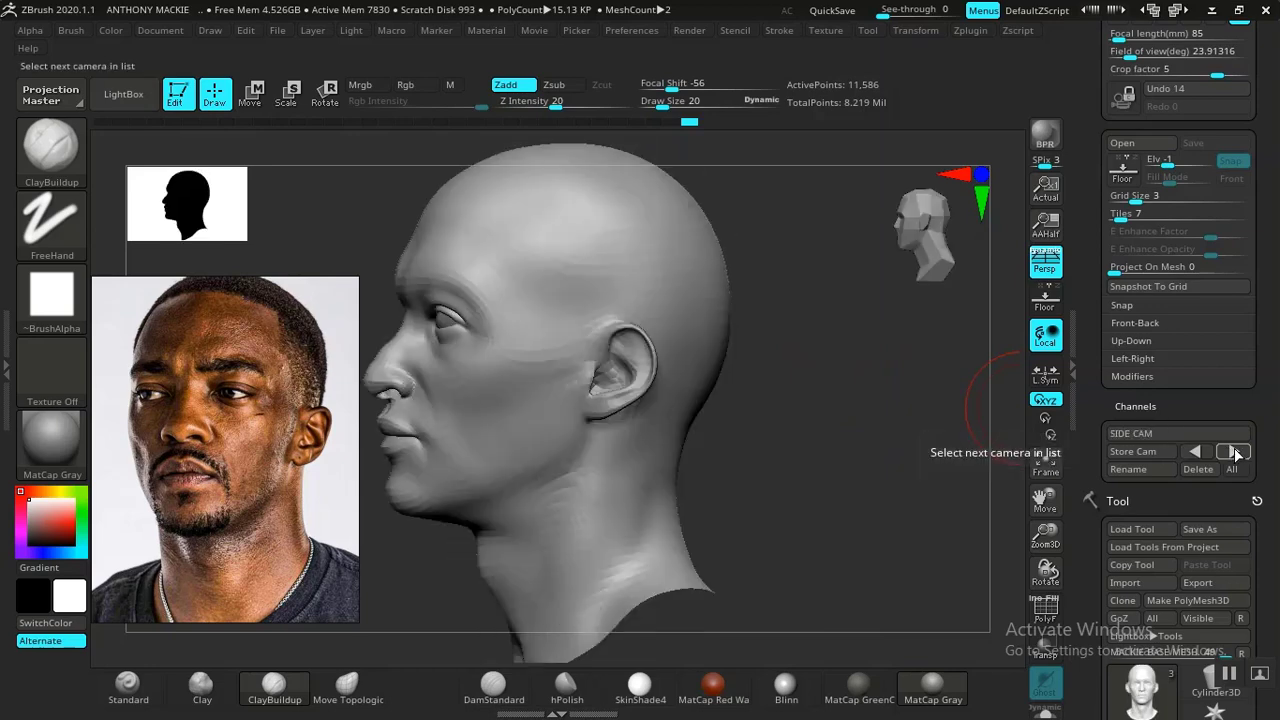
click(1233, 452)
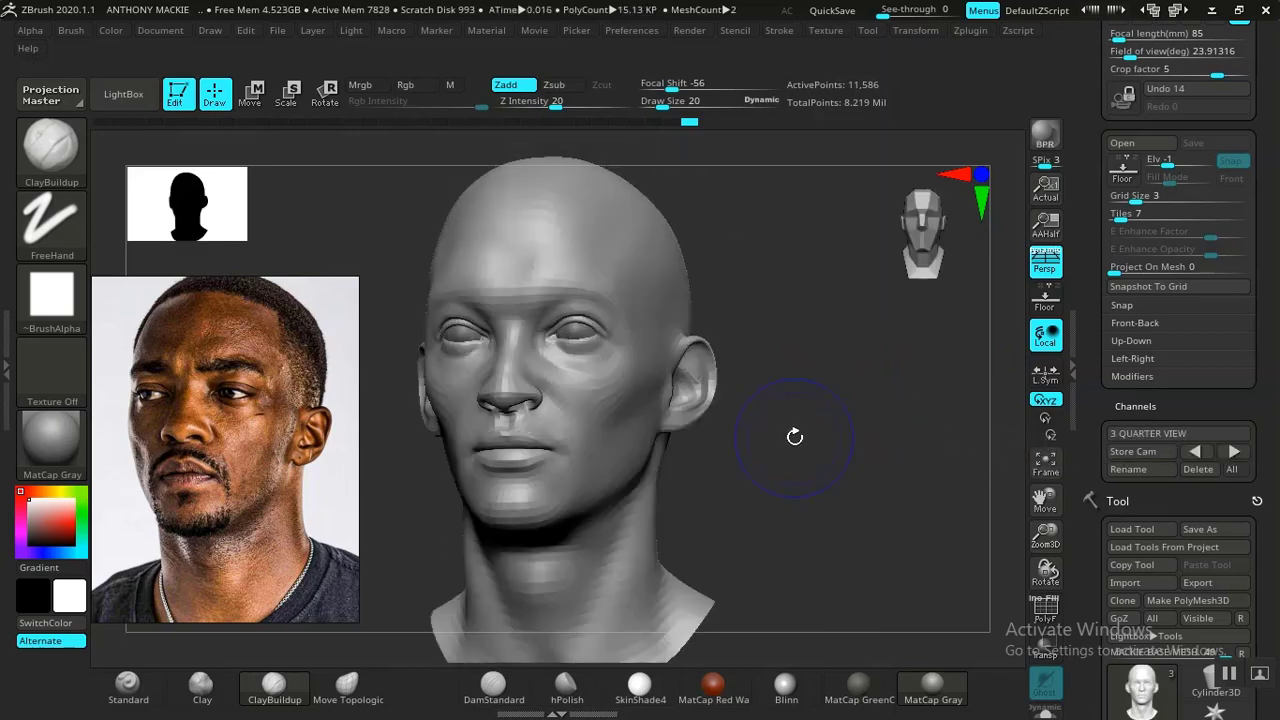
Compare the temple with the three-quarter reference photo, shape it beside the brow with ClayBuildup and smooth the strokes
key(shift+z)
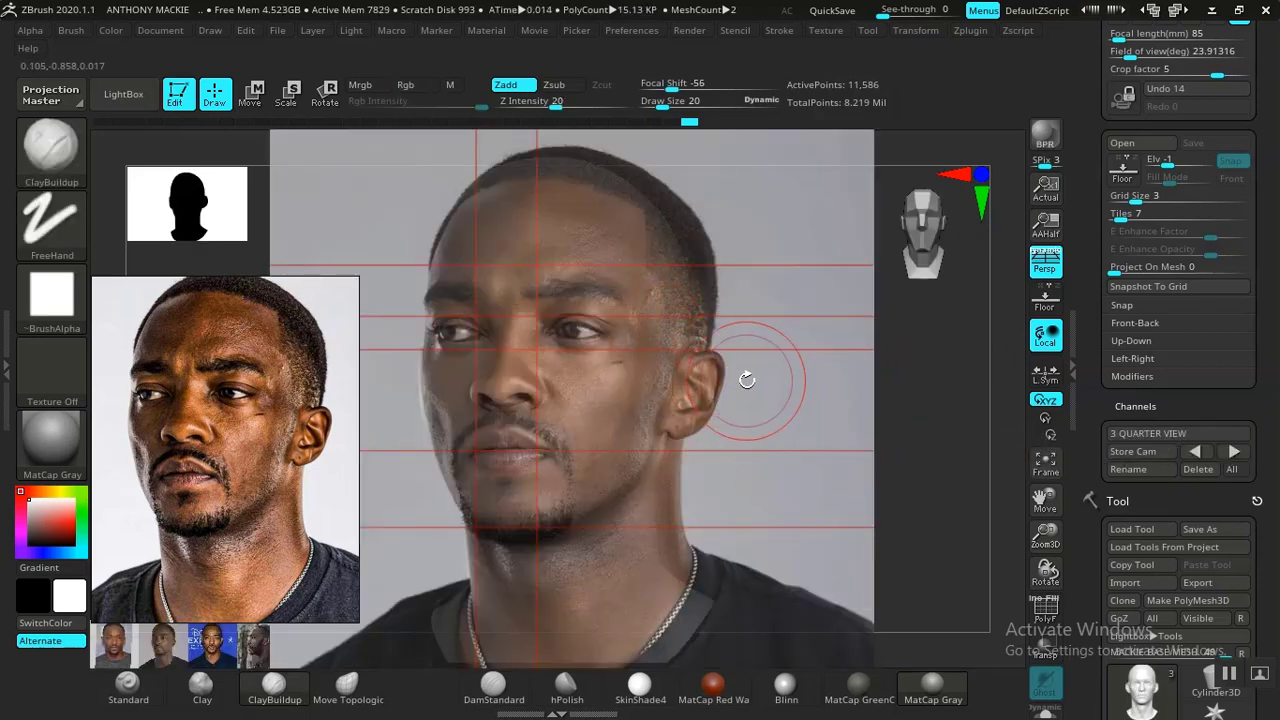
key(shift+z)
key(shift+z)
key(shift+z)
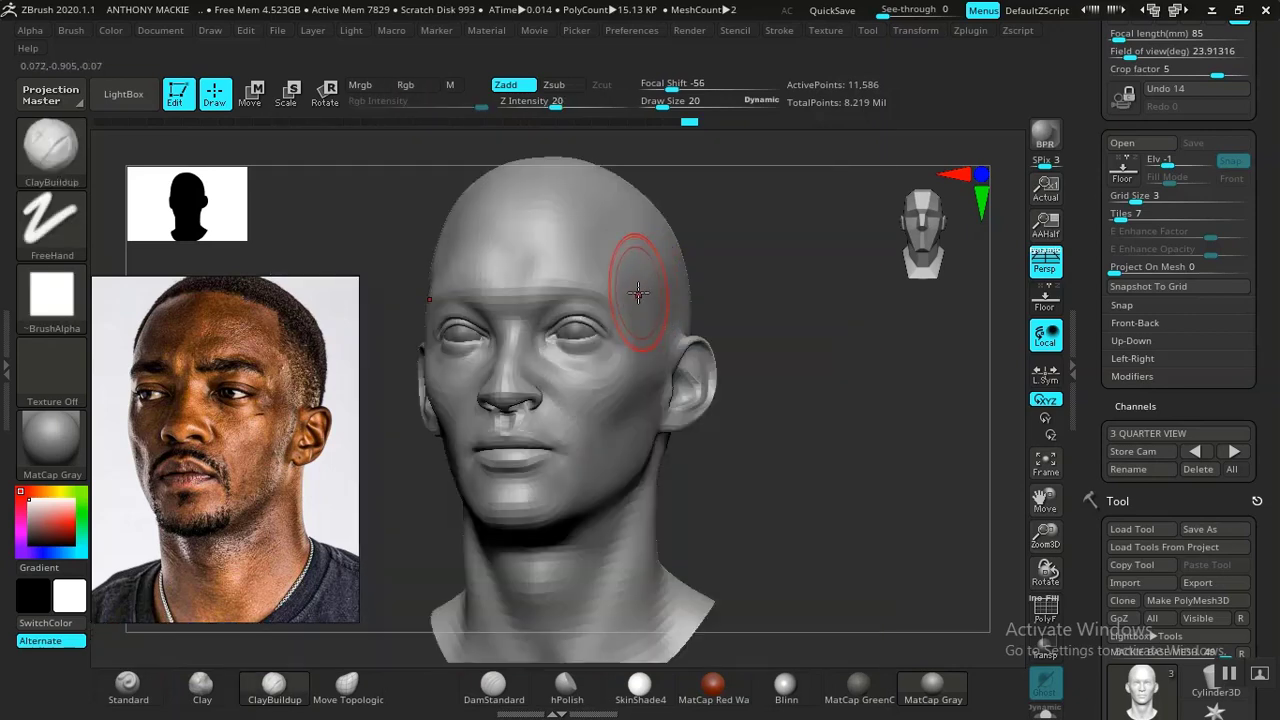
key(shift+z)
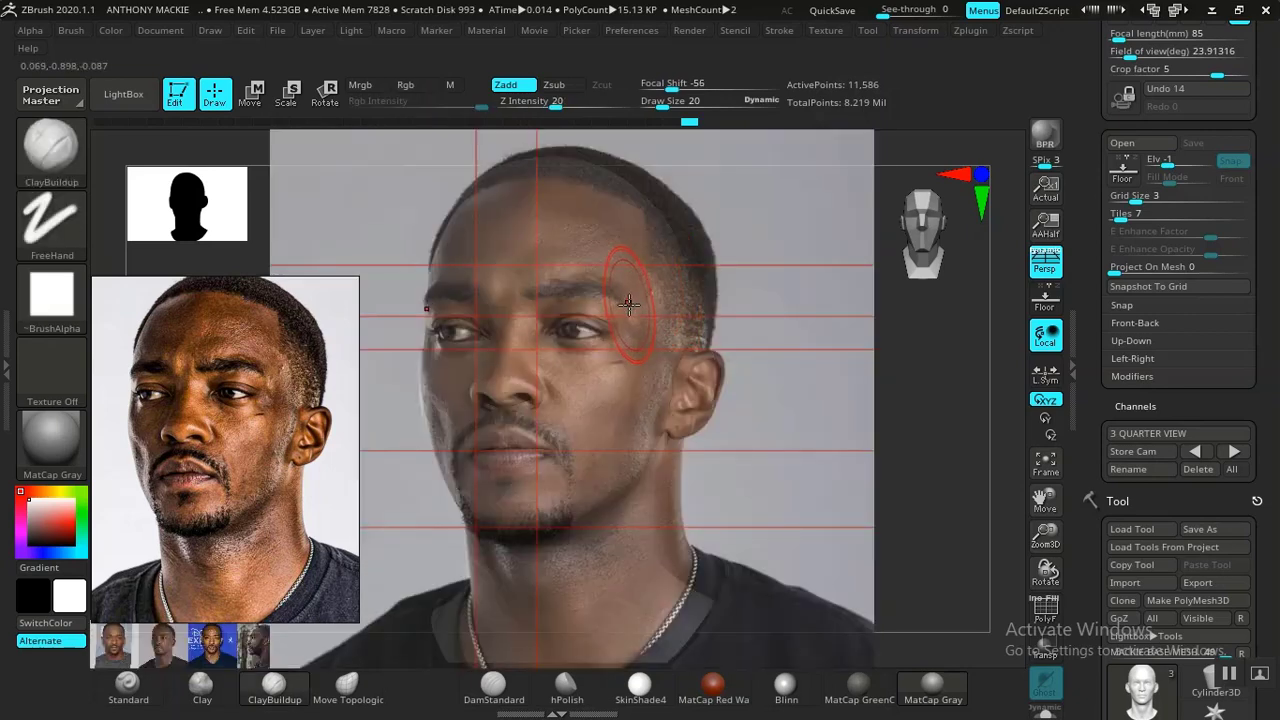
key(shift+z)
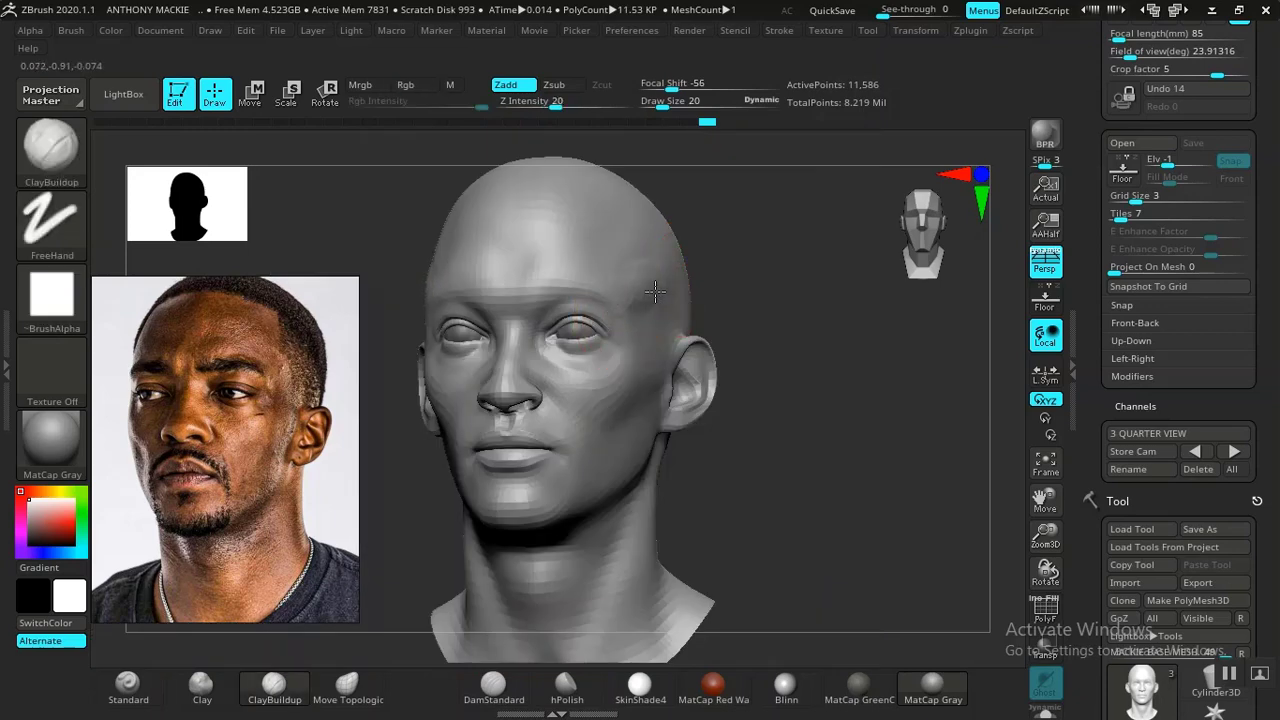
key(shift)
key(shift)
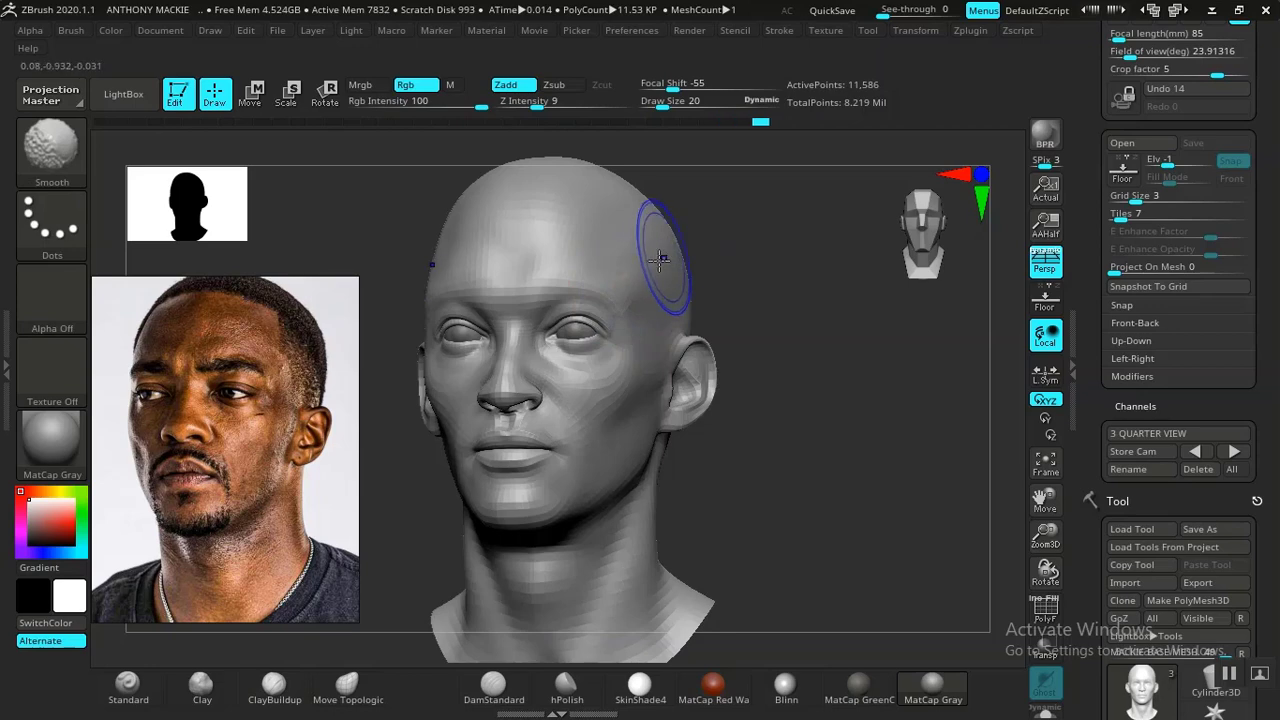
Recheck the side of the head against the reference overlay and refine and smooth the temple between the eye and ear
key(shift+z)
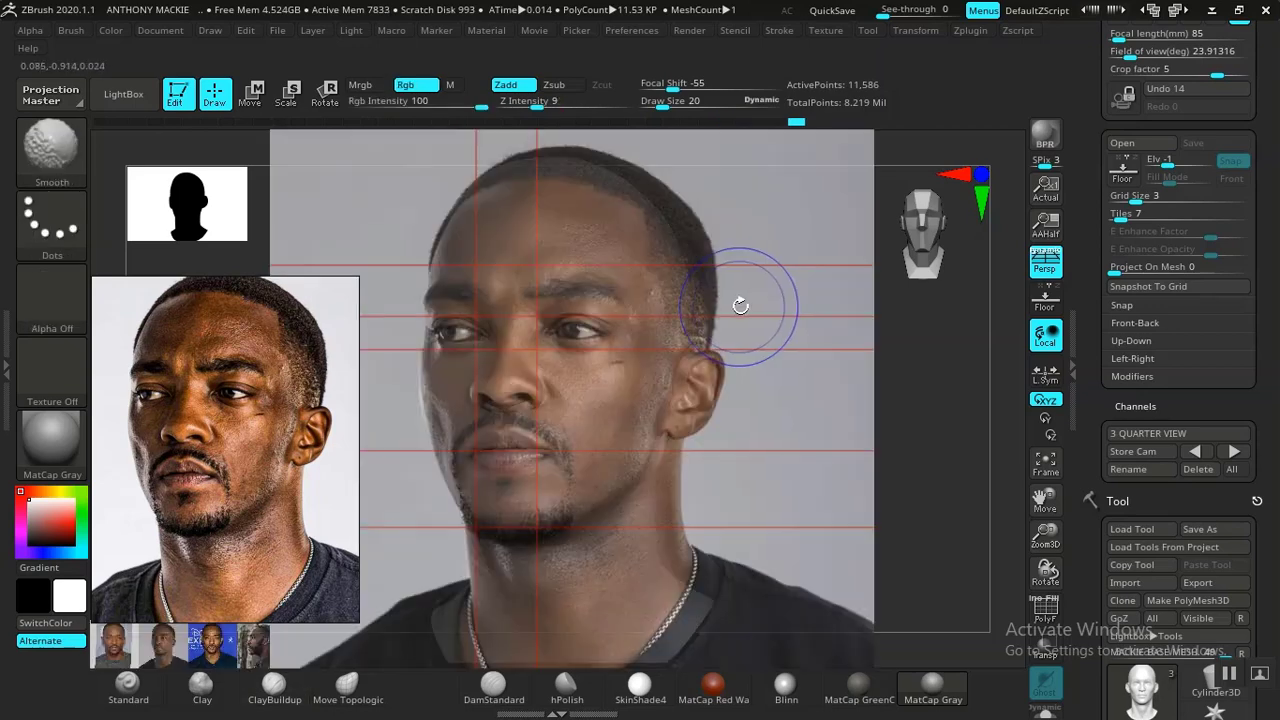
key(shift+z)
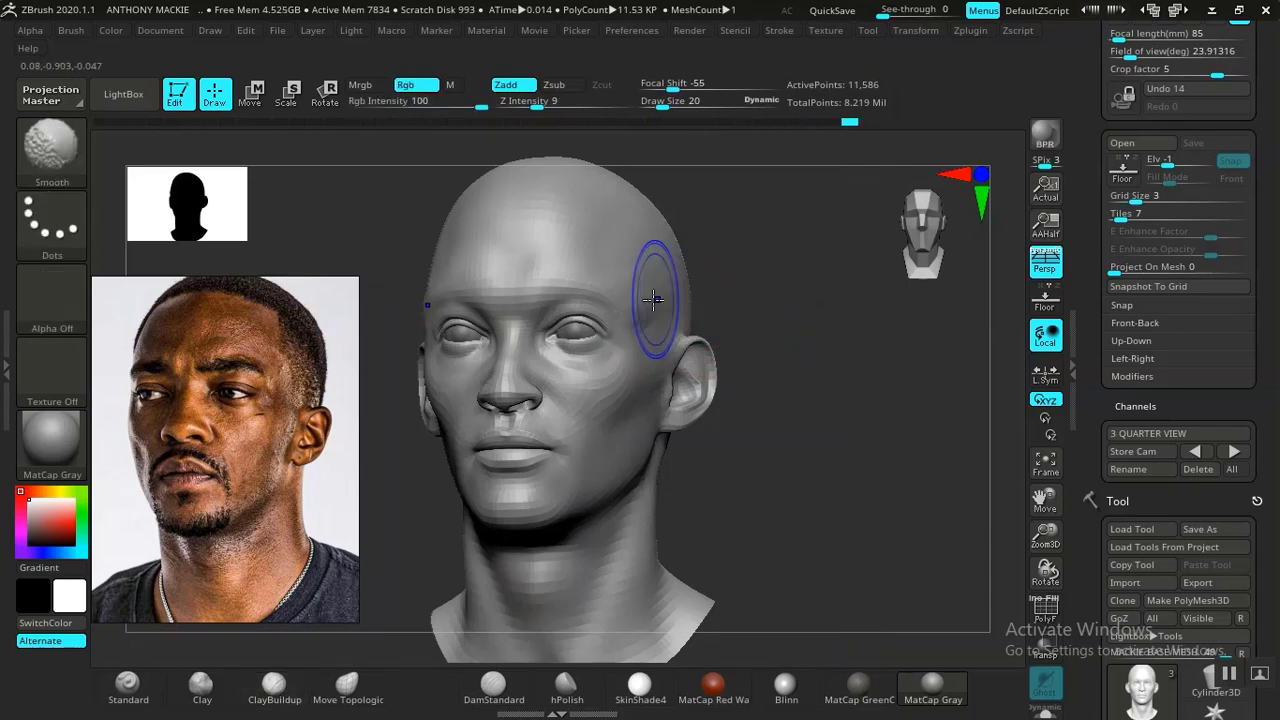
key(shift+z)
key(shift+z)
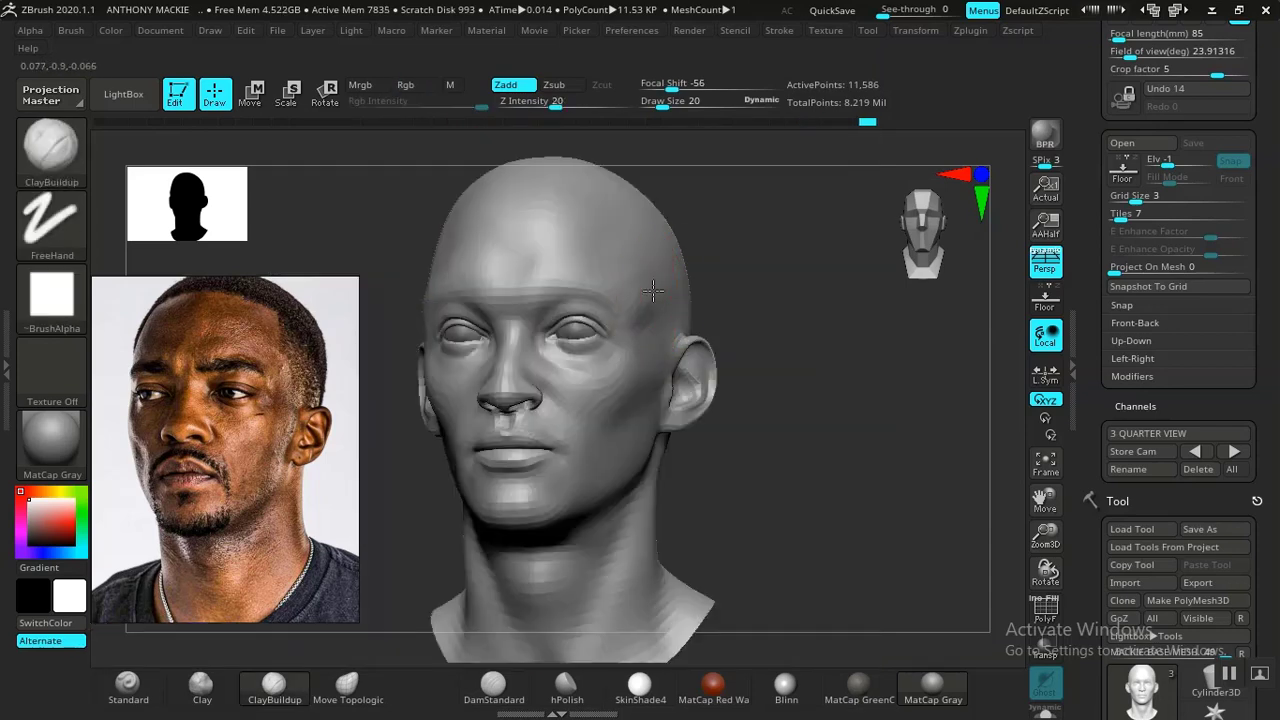
key(shift)
mouse_move(648, 314)
shift+mouse_down()
mouse_move(683, 265)
mouse_move(667, 306)
shift+mouse_up()
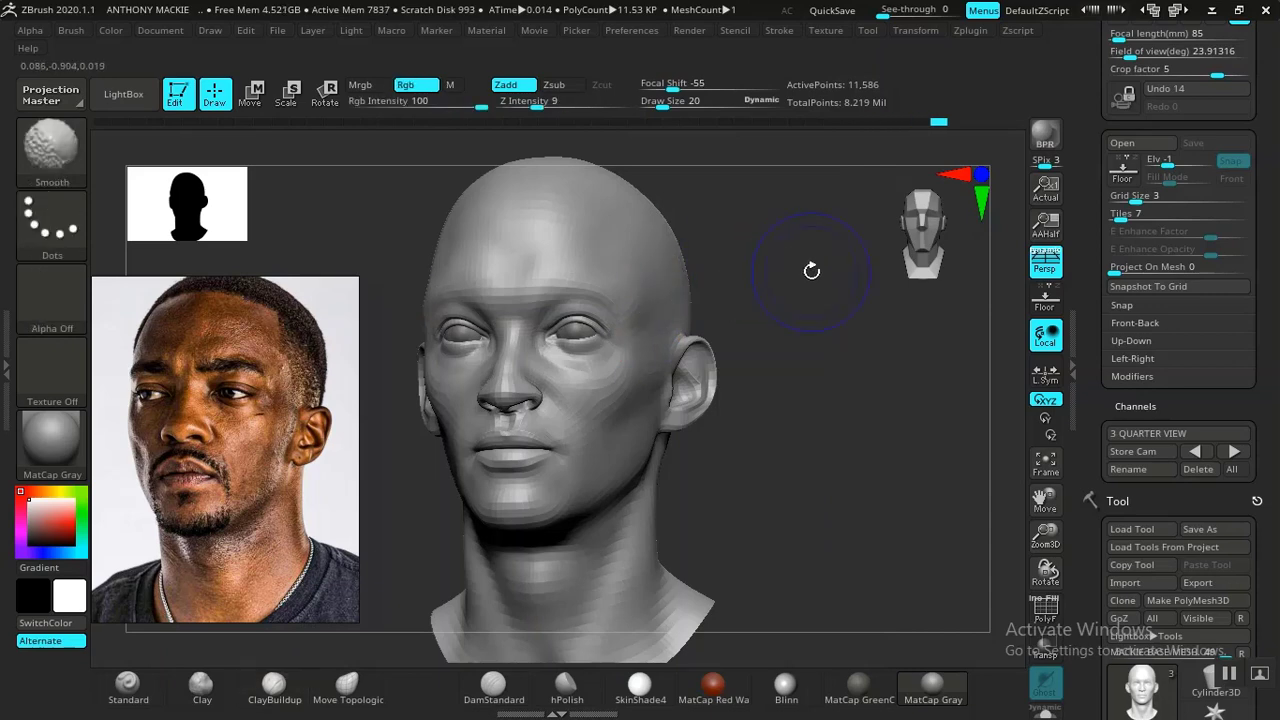
Compare the temple, cheek and jawline of the sculpt with the three-quarter reference photo by toggling the overlay
key(shift+z)
key(shift+z)
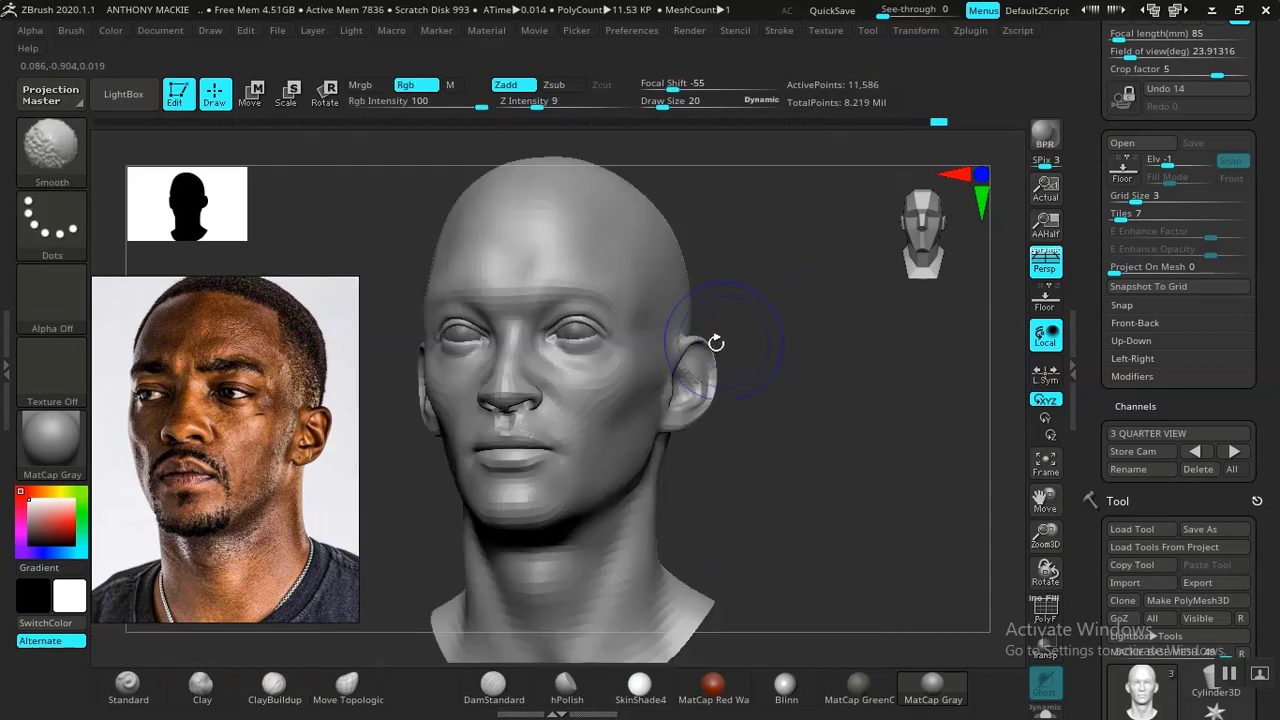
key(shift+z)
key(shift+z)
key(shift+z)
key(shift+z)
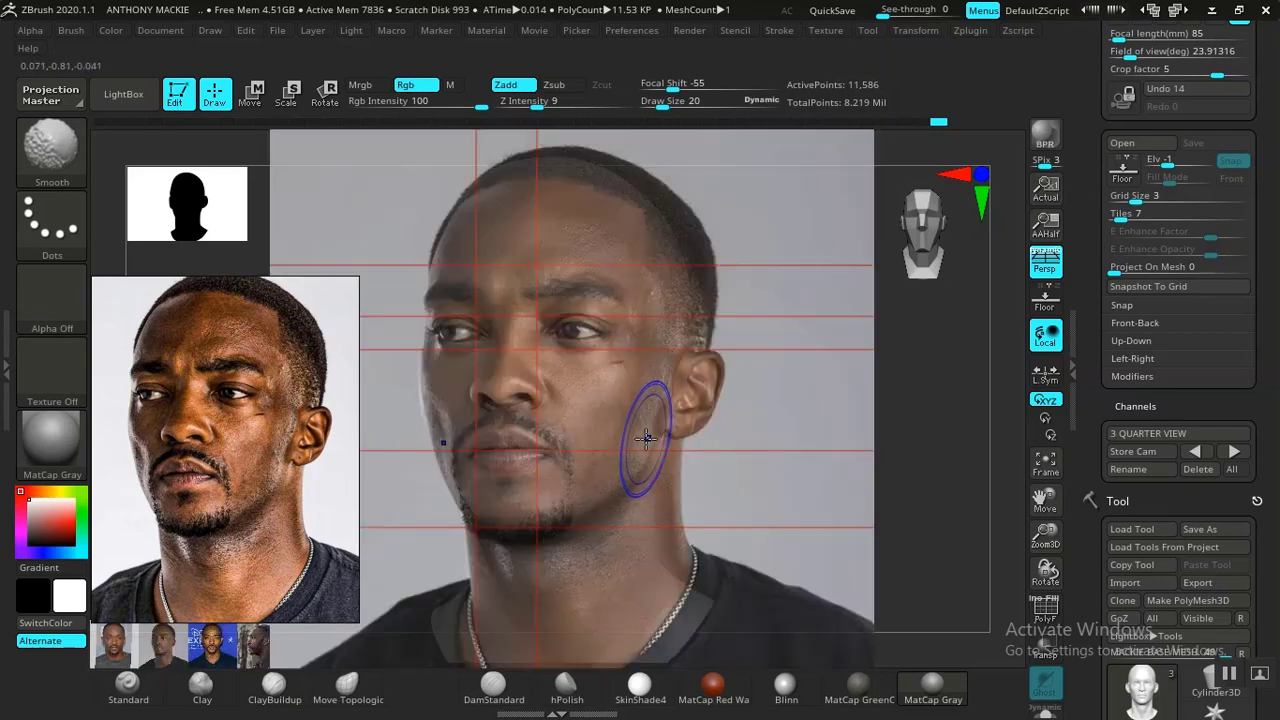
key(shift+z)
key(shift+z)
key(shift+z)
key(shift+z)
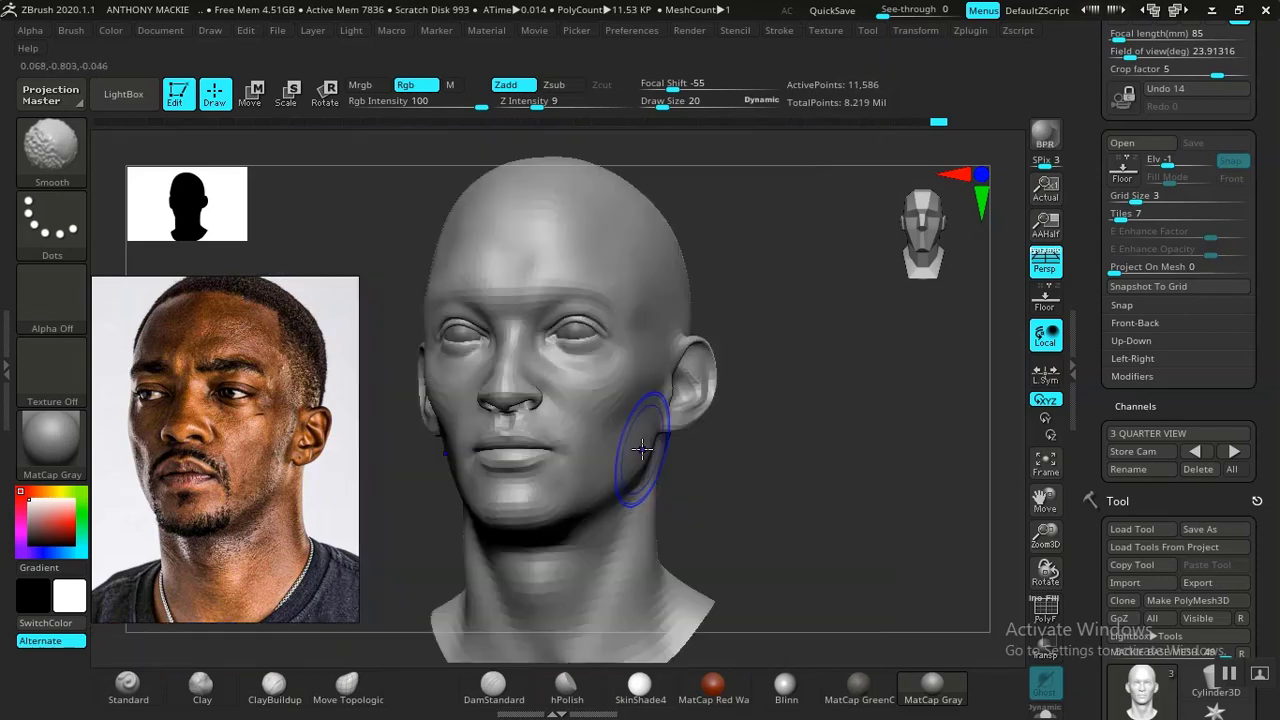
key(shift+z)
key(shift+z)
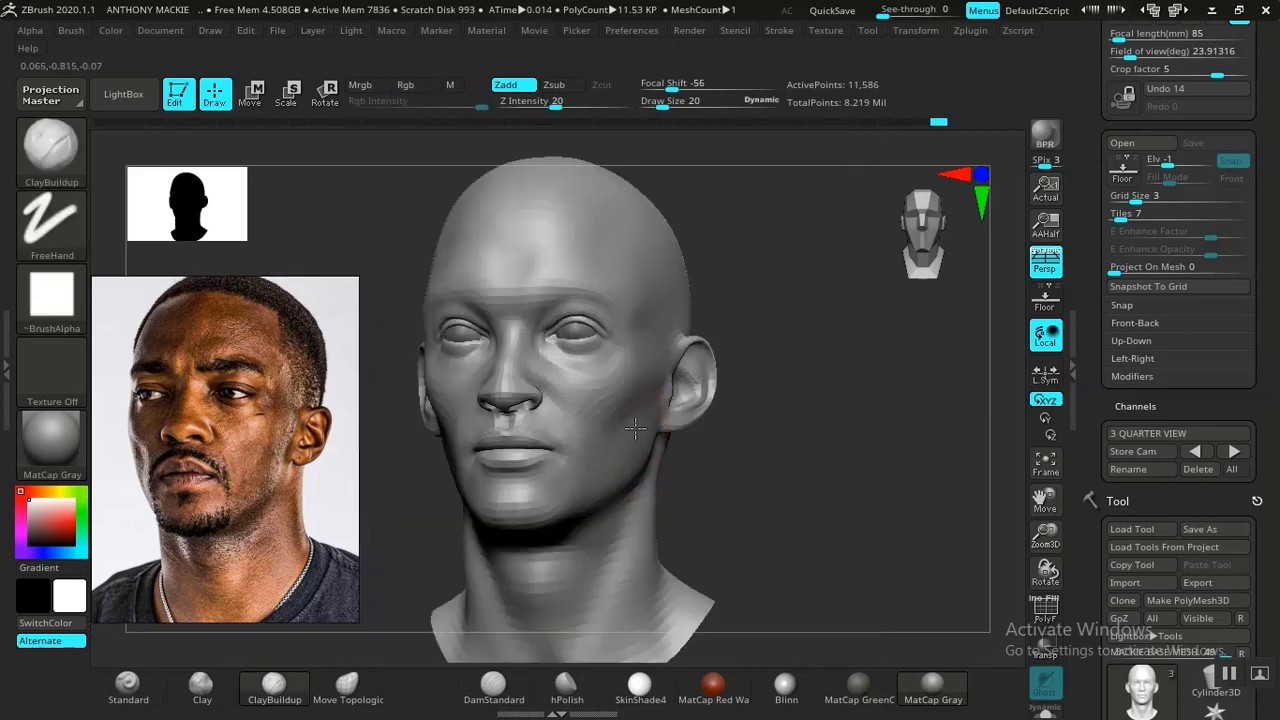
Sculpt the lower cheek down to the jawline with ClayBuildup and check the result against the three-quarter reference overlay
mouse_move(611, 442)
mouse_down()
mouse_move(639, 467)
mouse_move(645, 428)
mouse_move(630, 530)
mouse_up()
key(shift+z)
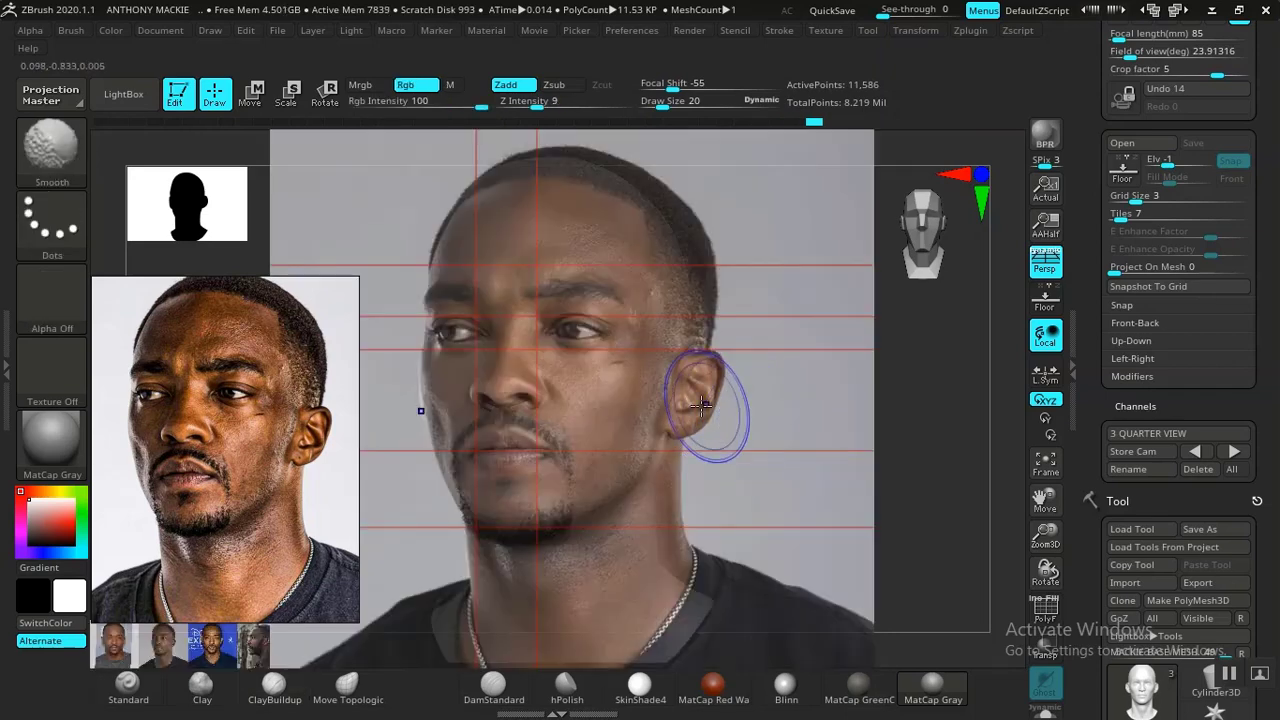
key(shift+z)
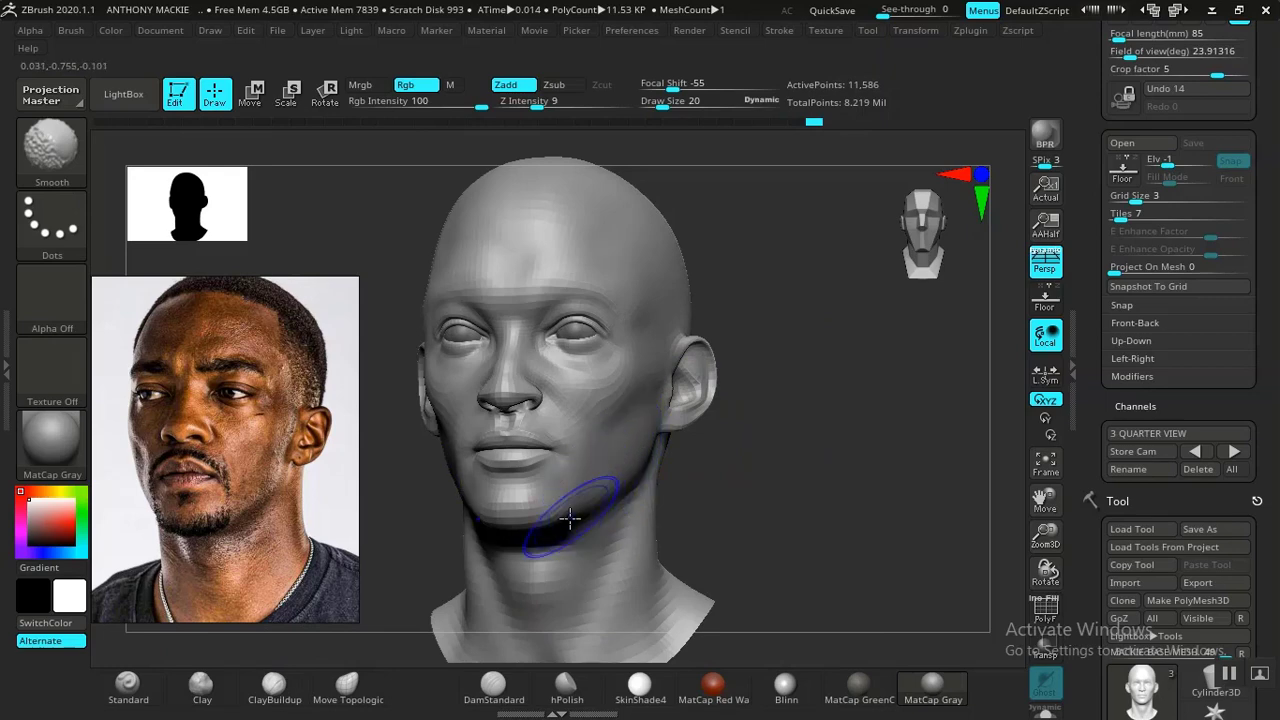
key(shift+z)
key(shift+z)
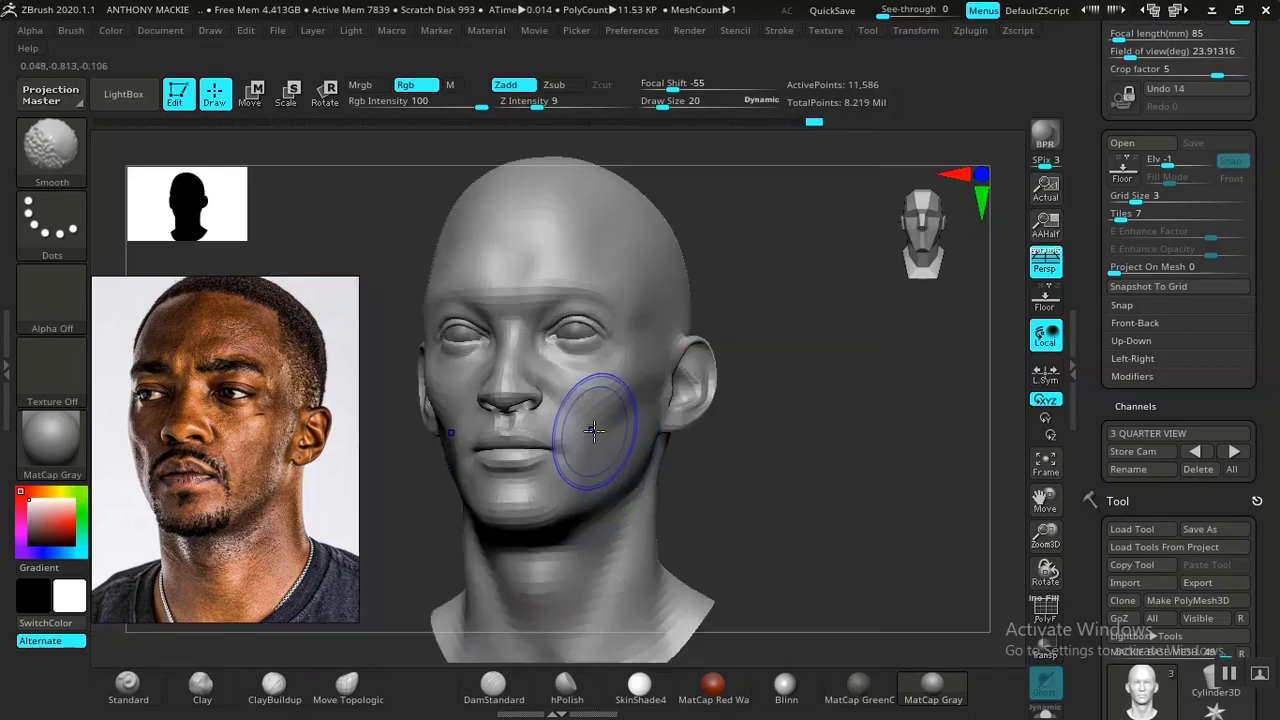
key(shift+z)
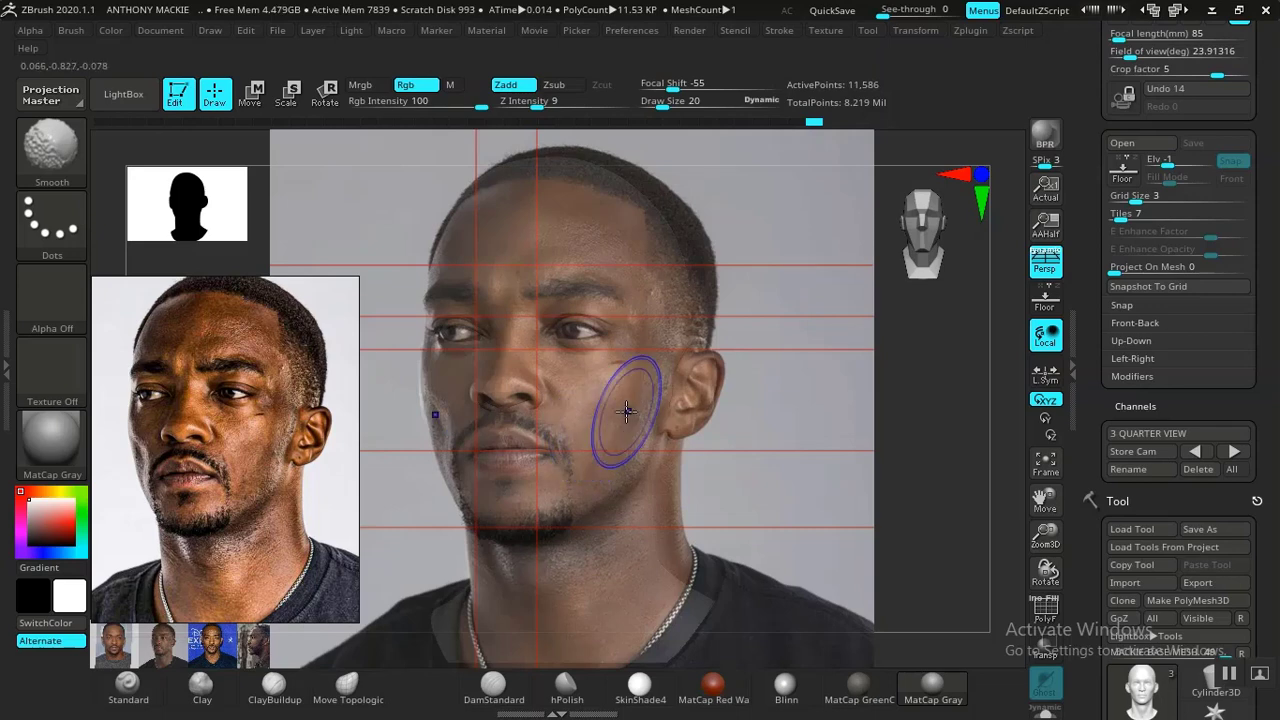
key(shift+z)
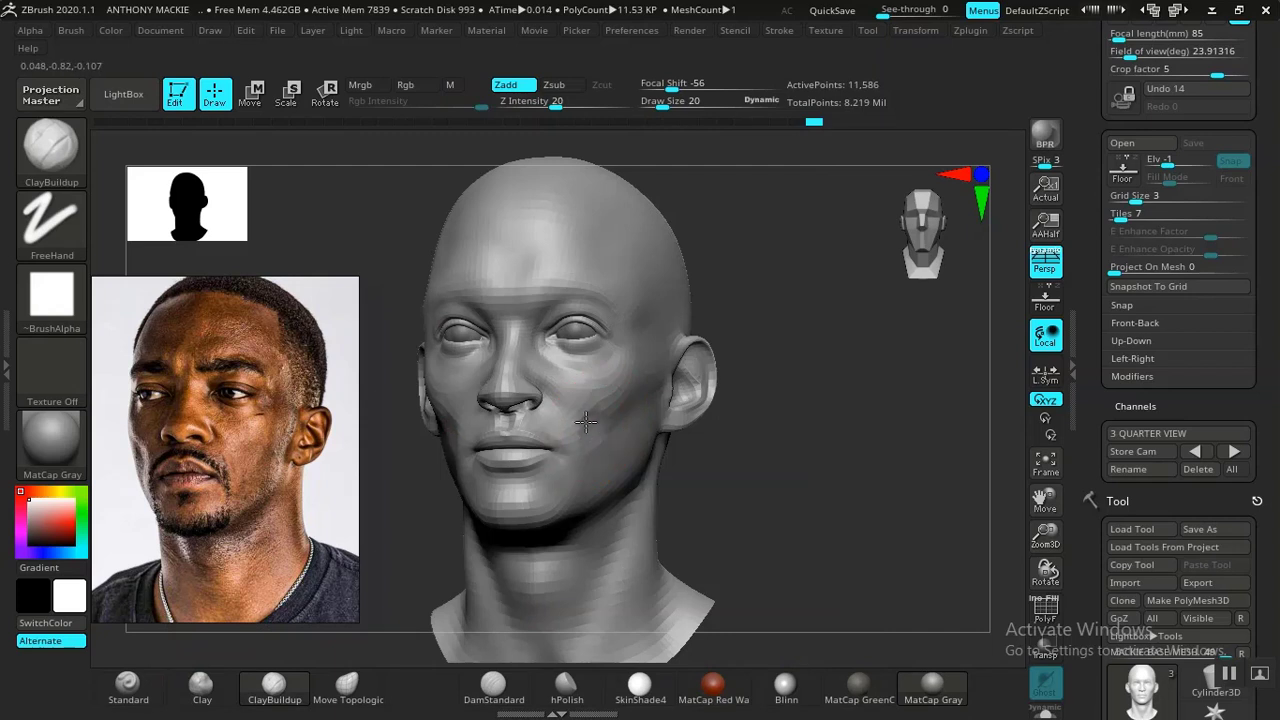
Shape the cheek plane beside the mouth with ClayBuildup, smooth it, and show the reference overlay for comparison
drag(585, 421, 588, 416)
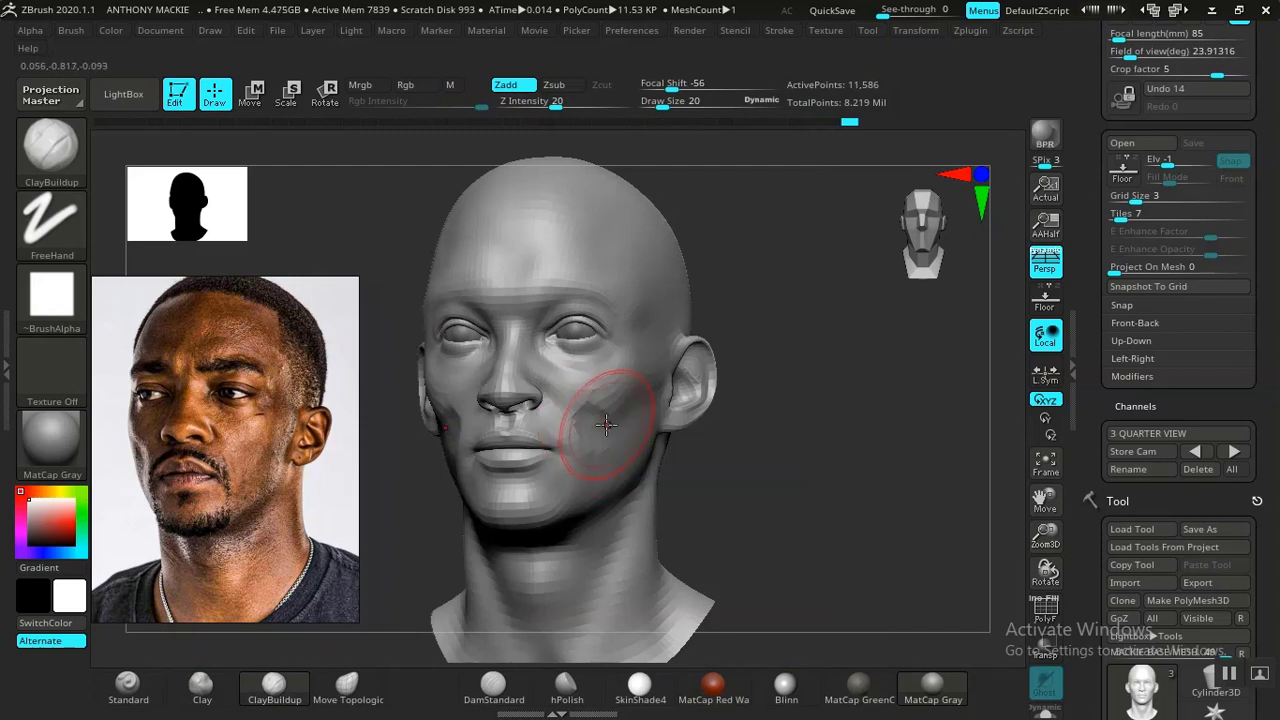
key(shift)
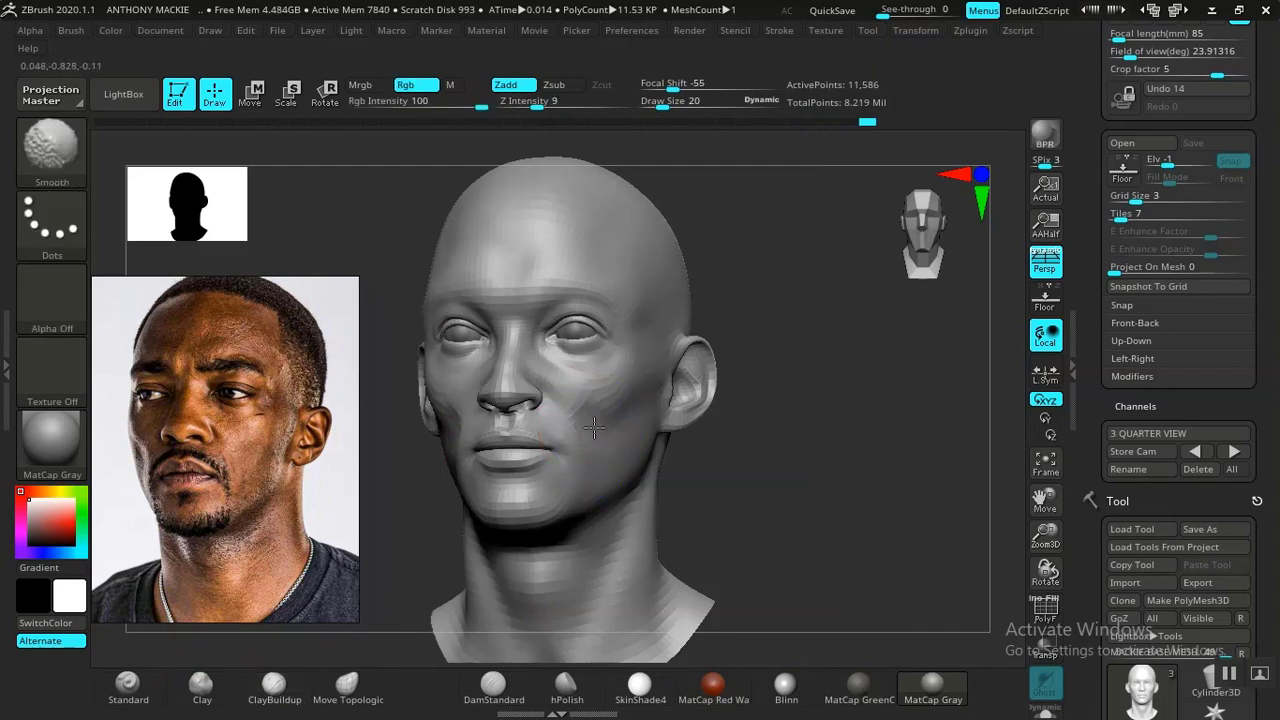
shift+drag(594, 427, 621, 418)
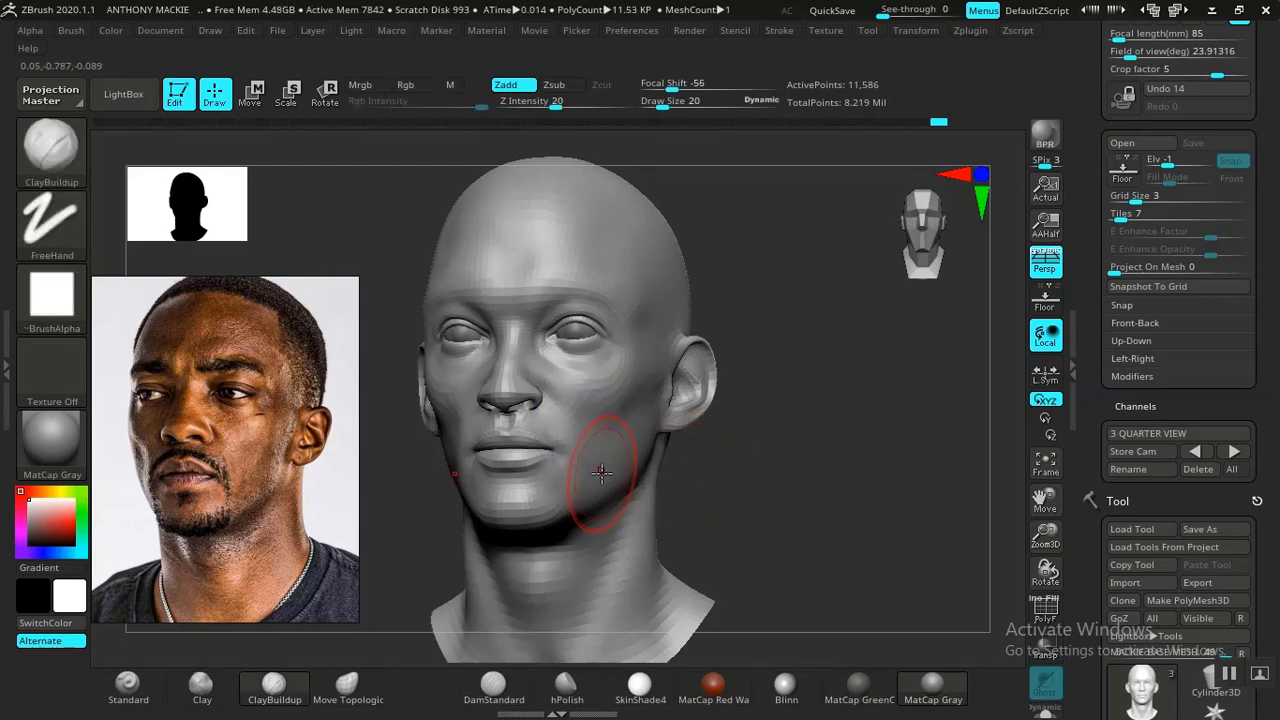
key(shift)
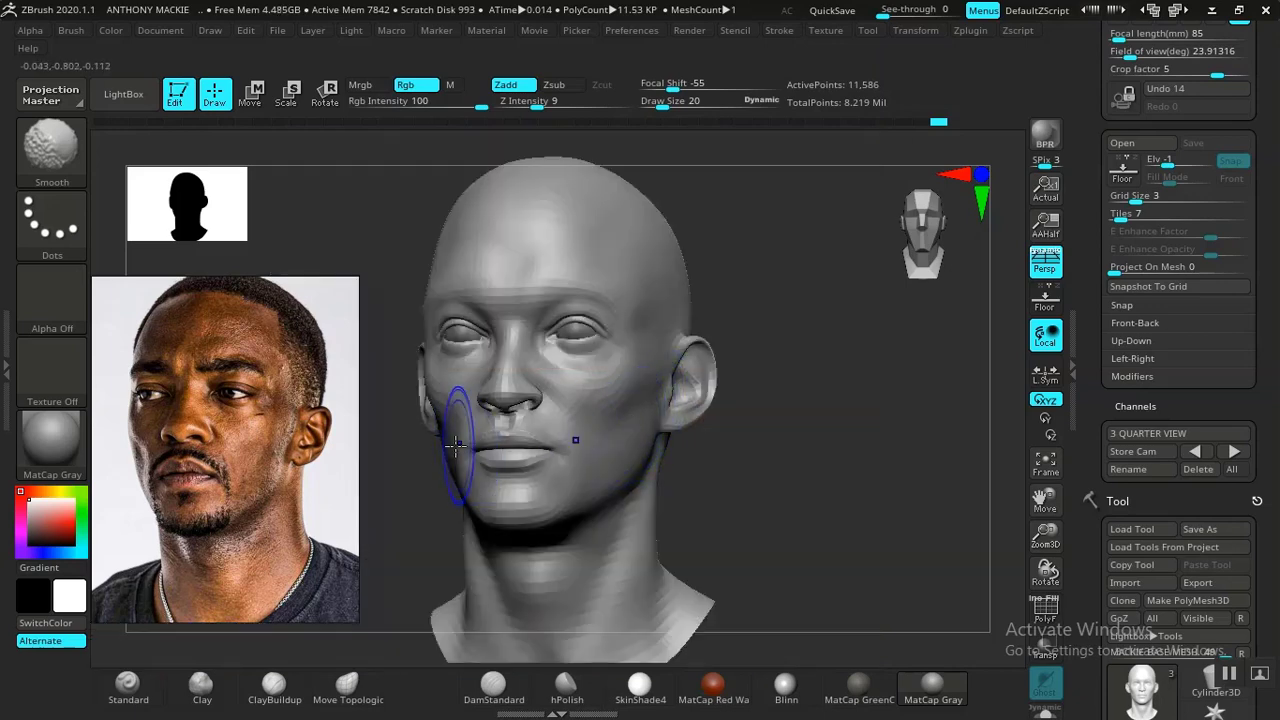
key(shift+z)
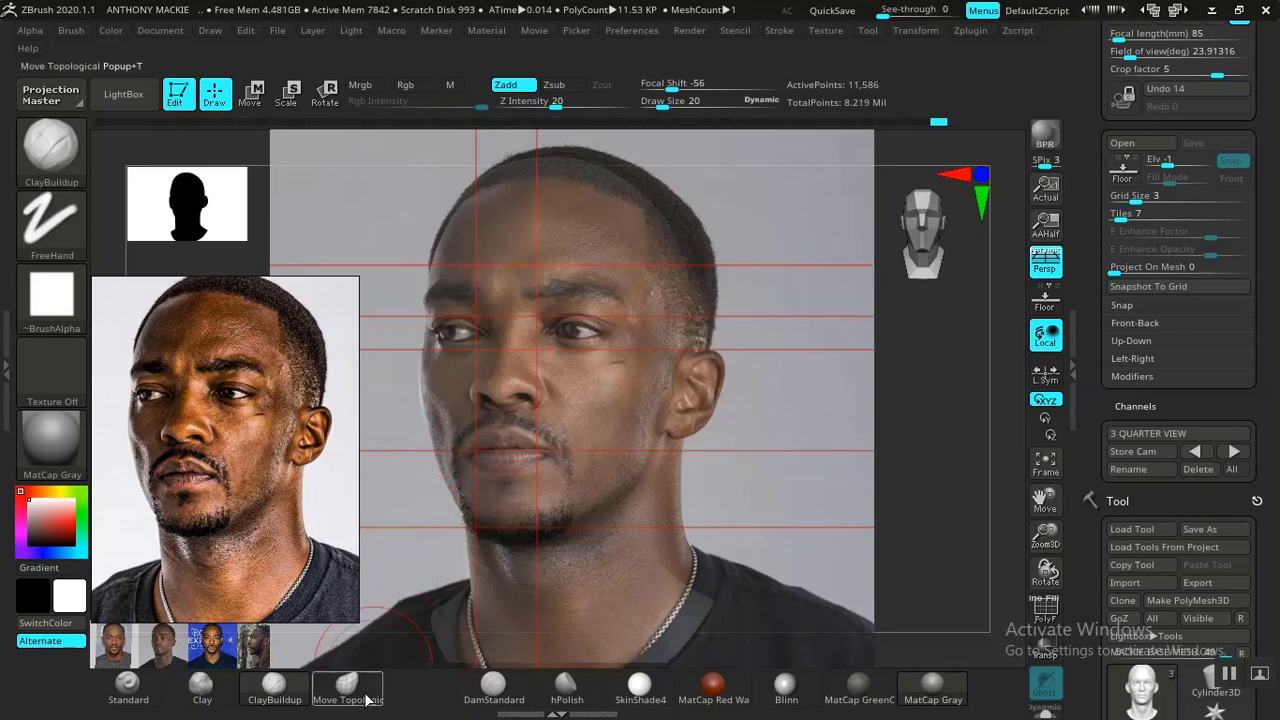
Set the Move Topological brush to size 16 and adjust the far cheek contour against the three-quarter reference overlay
key(shift+z)
key(shift+z)
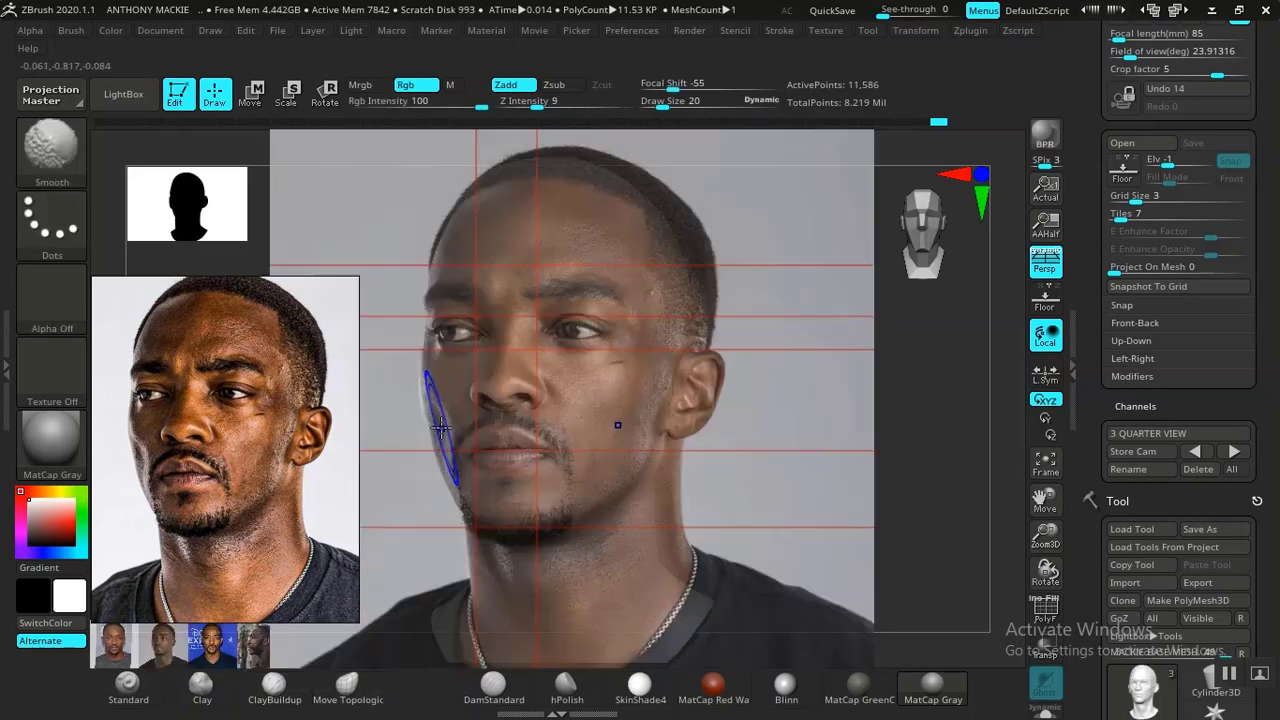
key(shift+z)
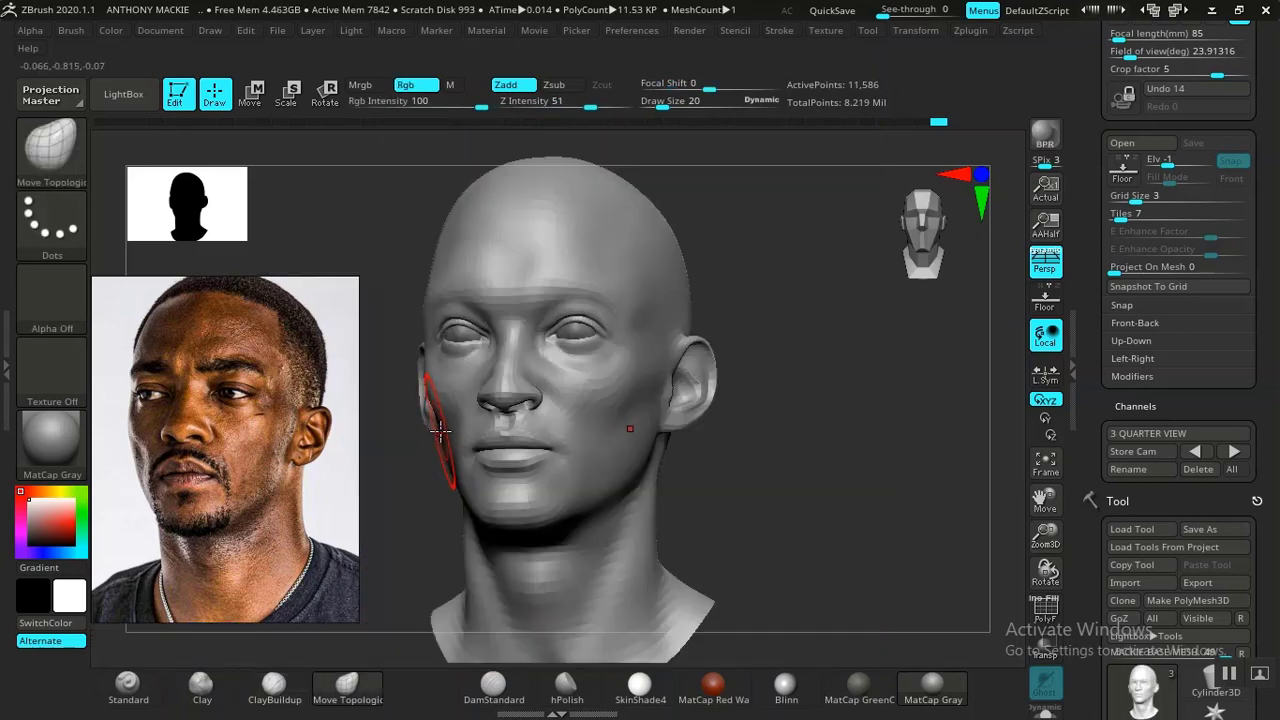
key(space)
drag(441, 431, 438, 430)
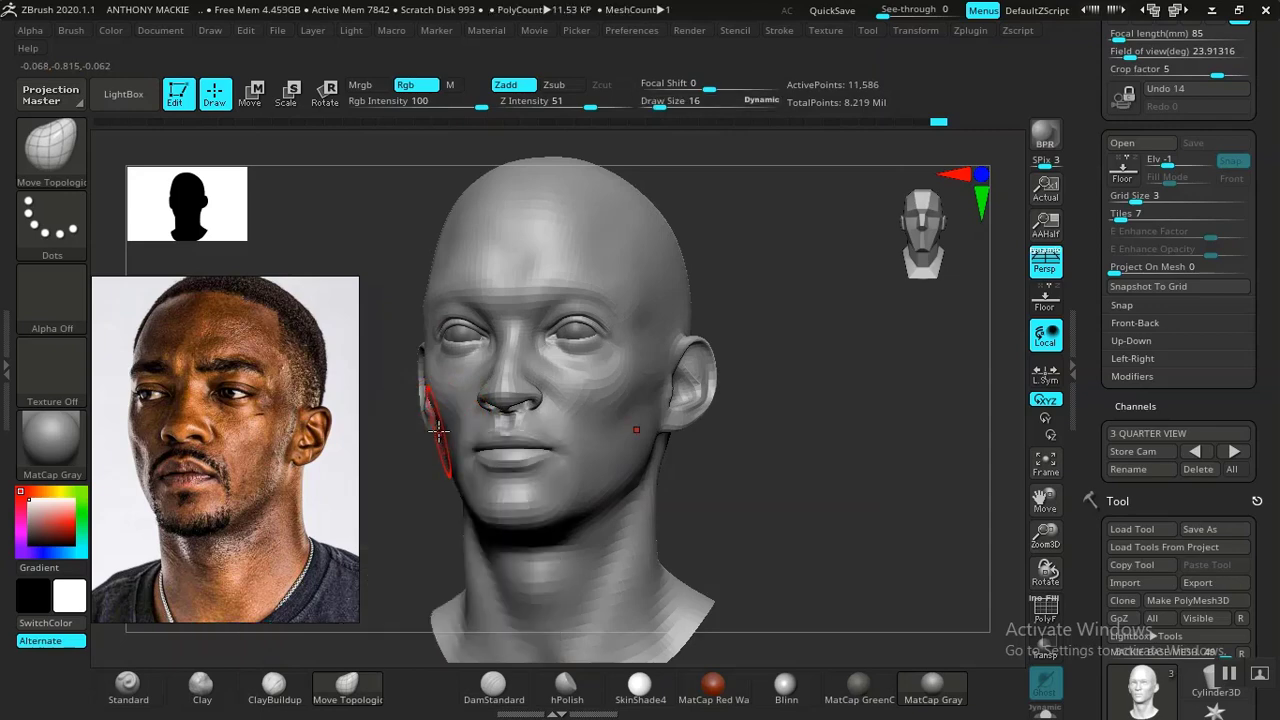
key(shift+z)
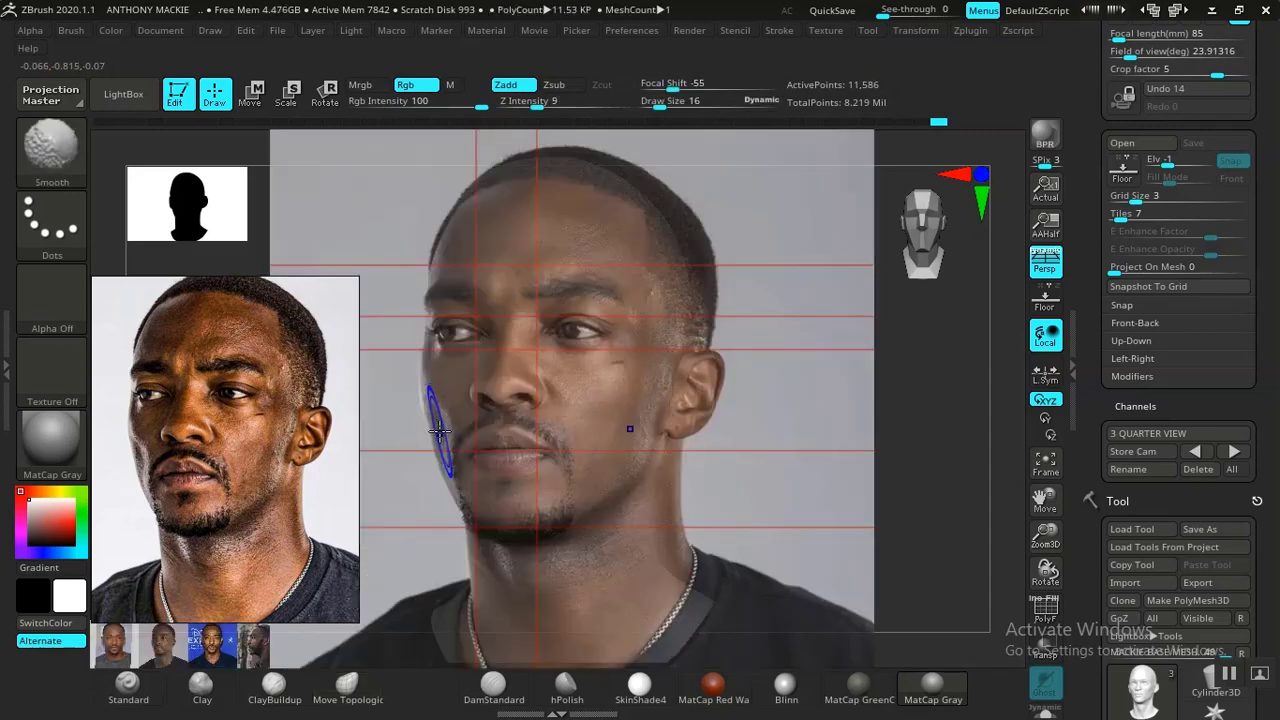
key(shift+z)
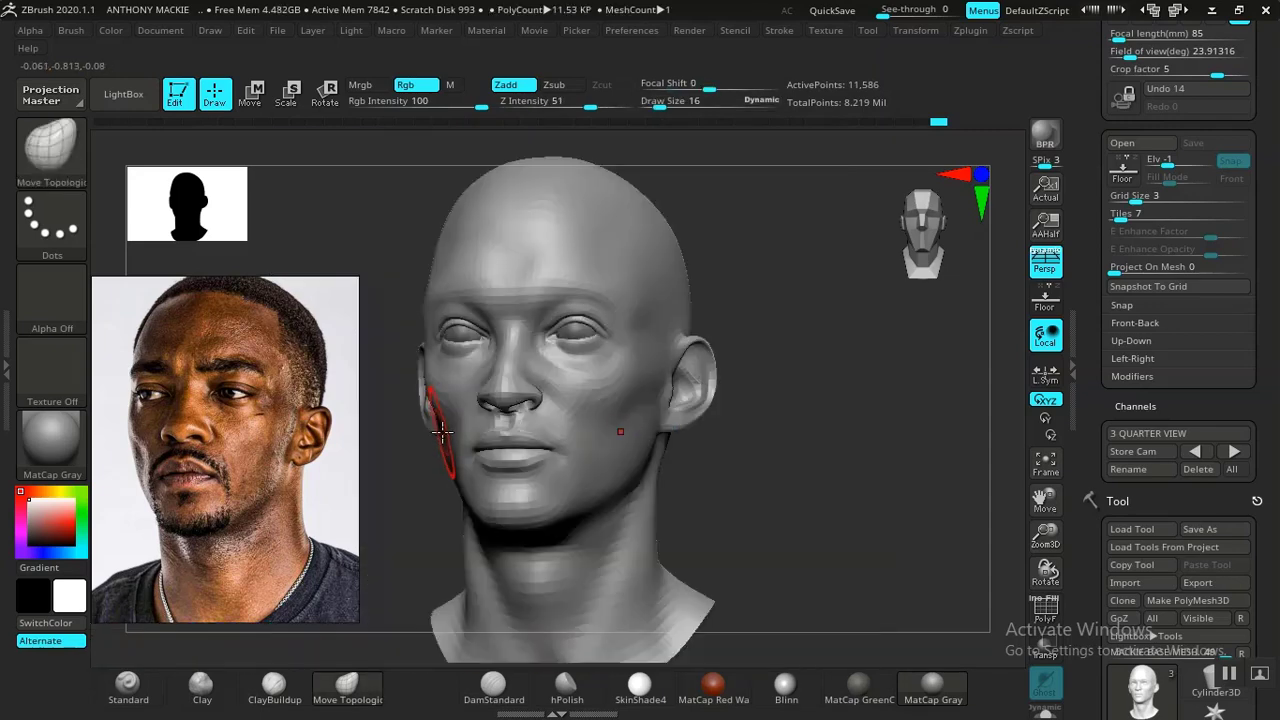
key(shift+z)
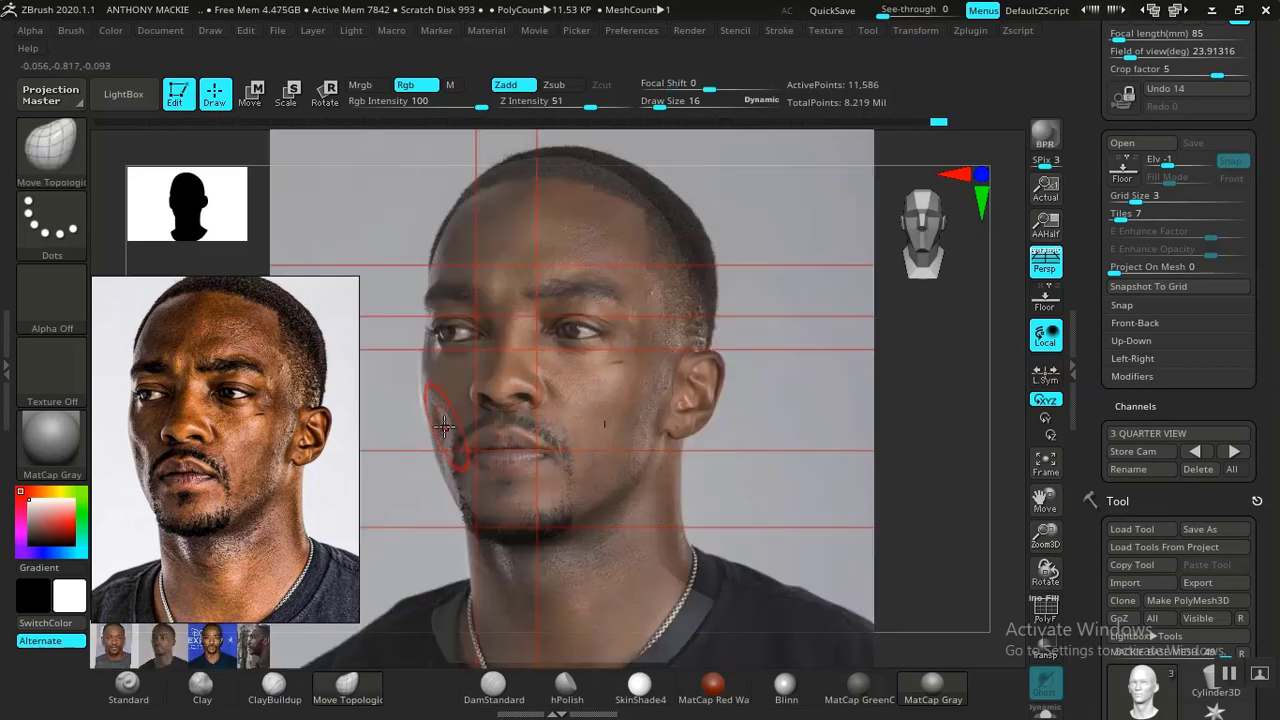
key(shift+z)
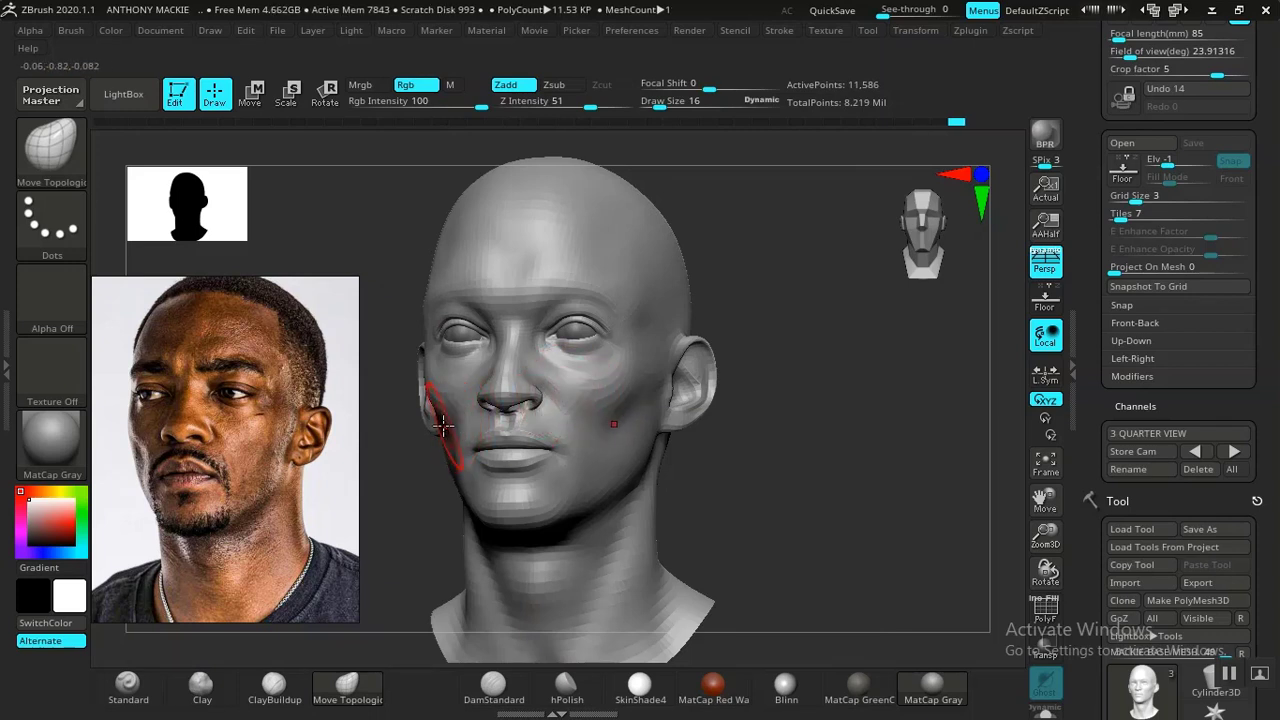
key(shift)
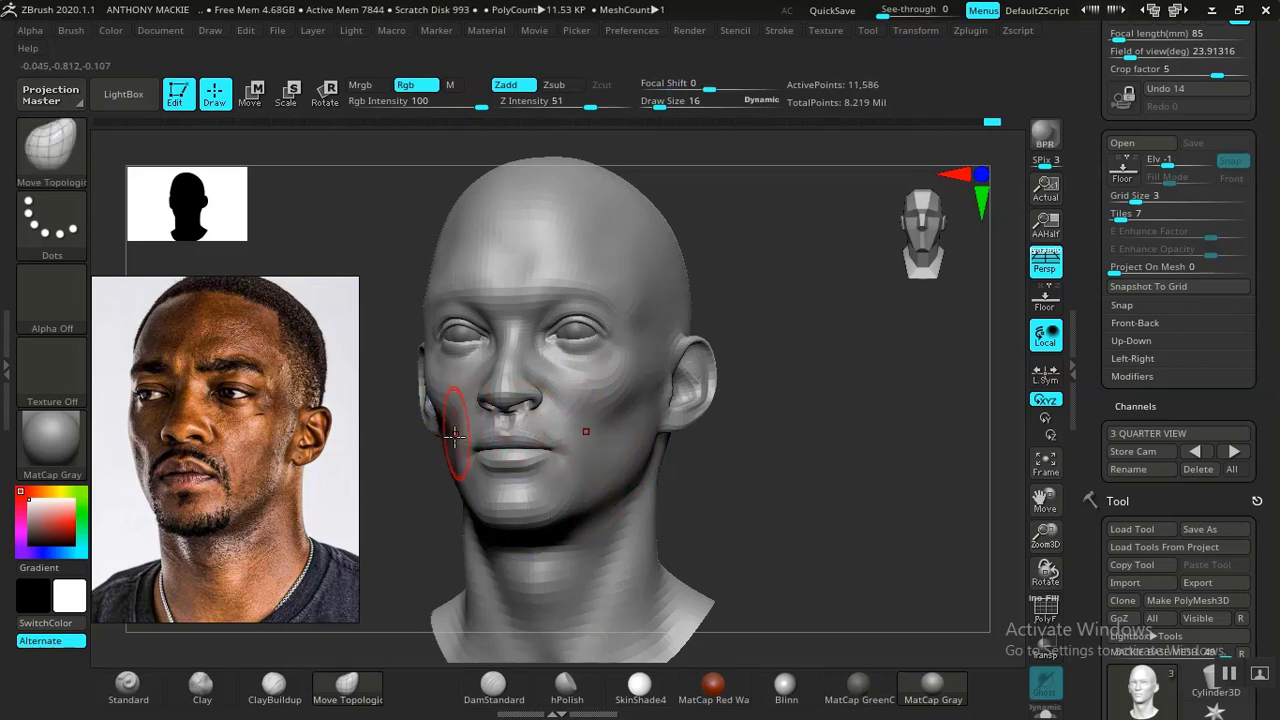
Sculpt the cheek beside the mouth with ClayBuildup, smooth it, and check the face from the front
click(254, 694)
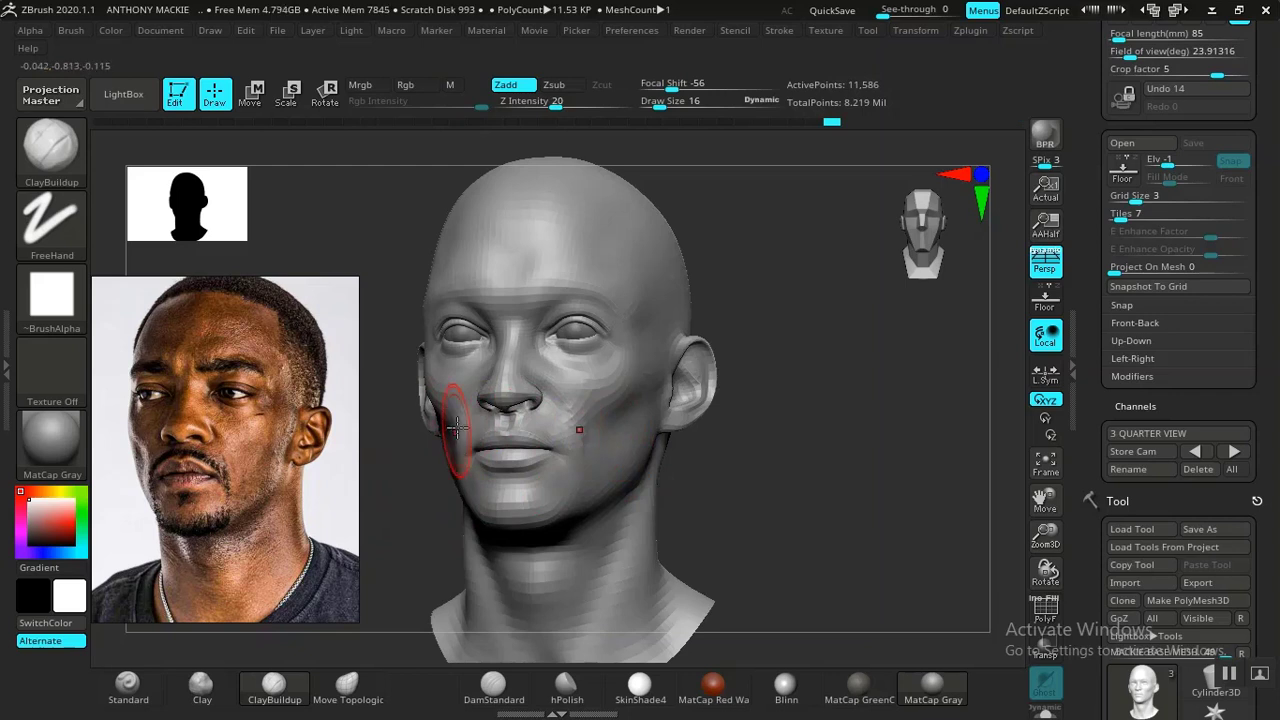
key(shift)
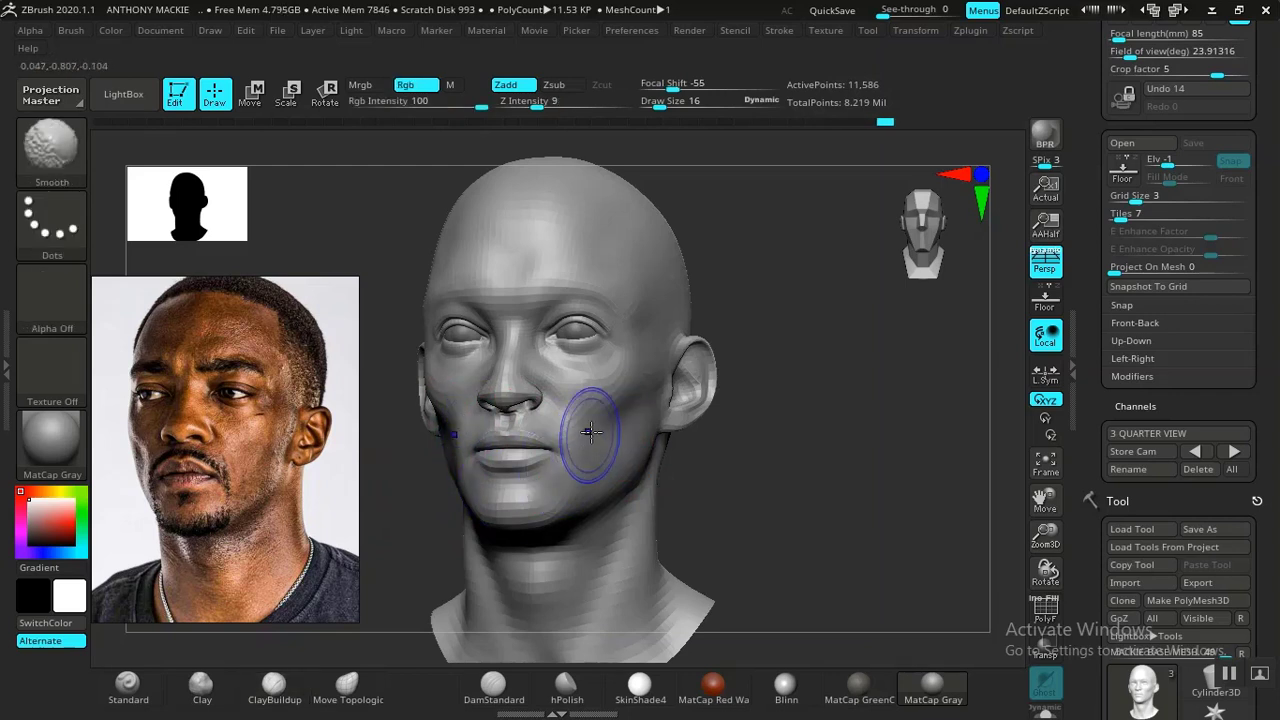
shift+drag(812, 490, 820, 489)
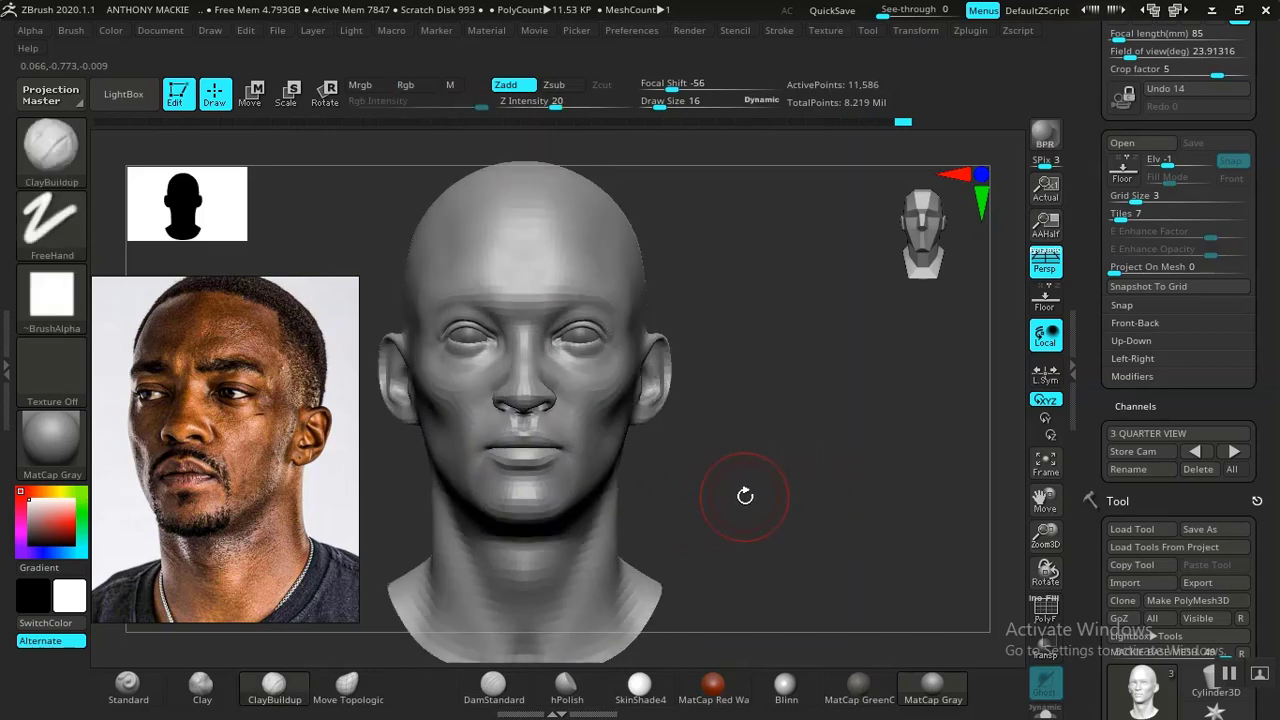
Shape the nostril wing and its crease with ClayBuildup at draw size 4 and smooth the surface
alt+drag(744, 497, 797, 581)
mouse_move(802, 506)
mouse_down()
mouse_move(748, 484)
mouse_move(697, 488)
mouse_move(842, 512)
mouse_move(860, 534)
mouse_move(770, 480)
mouse_move(731, 437)
mouse_up()
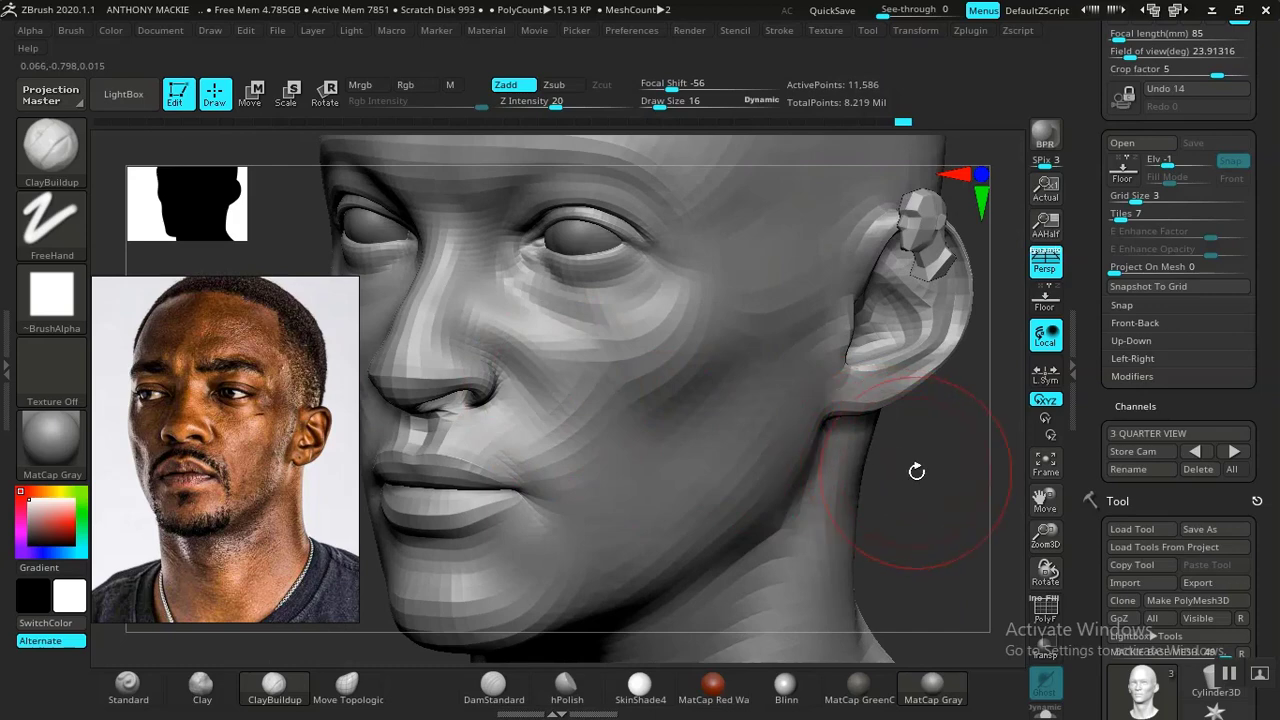
mouse_move(913, 465)
mouse_down()
mouse_move(934, 463)
mouse_move(913, 486)
mouse_move(860, 503)
mouse_up()
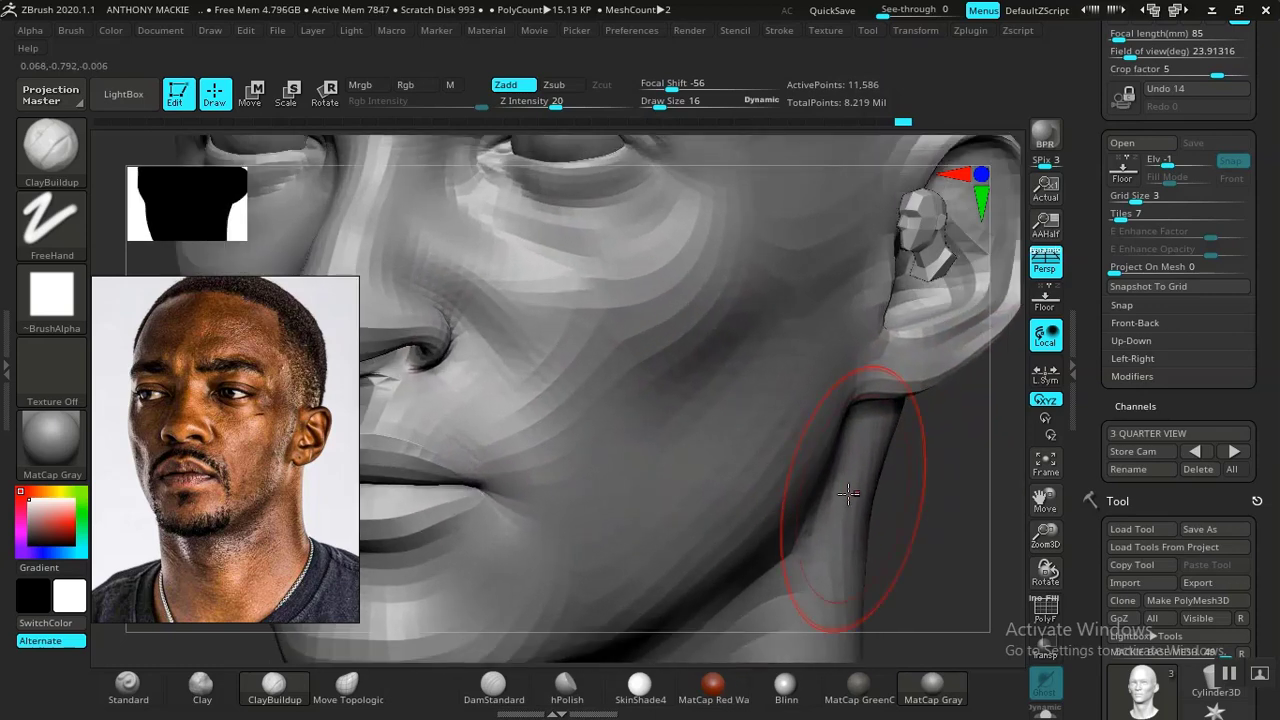
alt+drag(983, 529, 1020, 549)
key(space)
drag(498, 316, 487, 317)
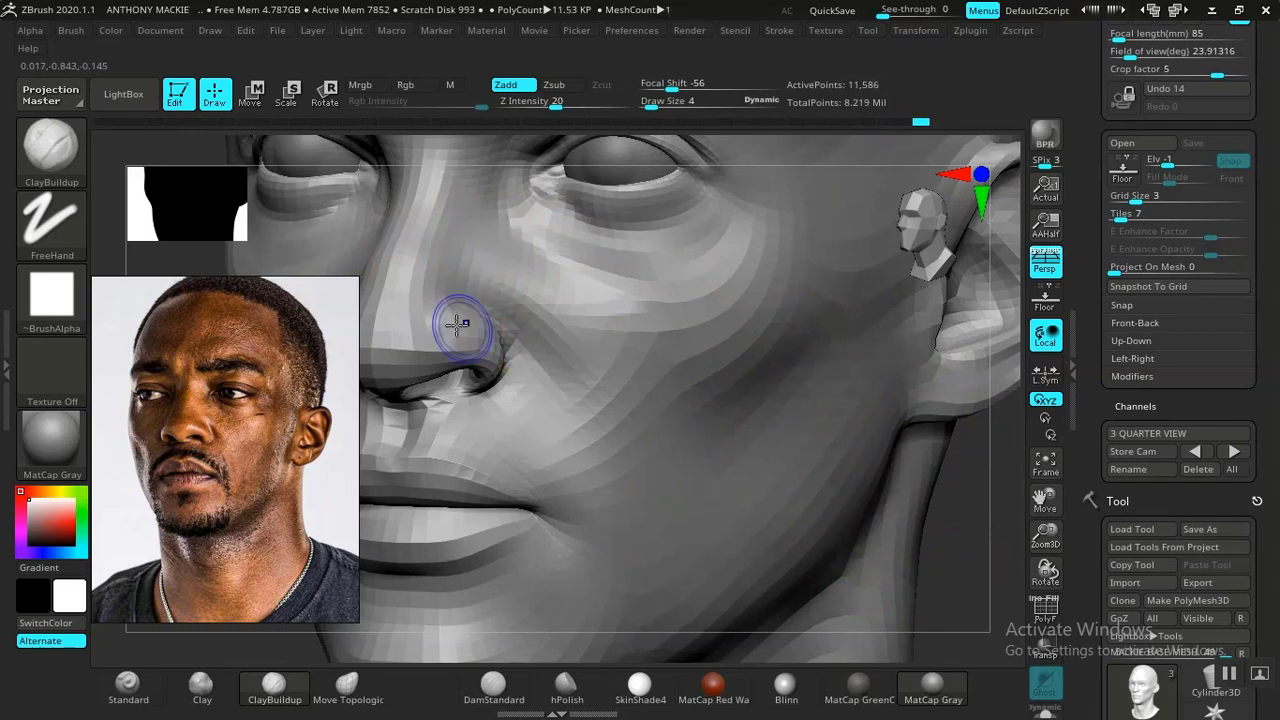
key(shift)
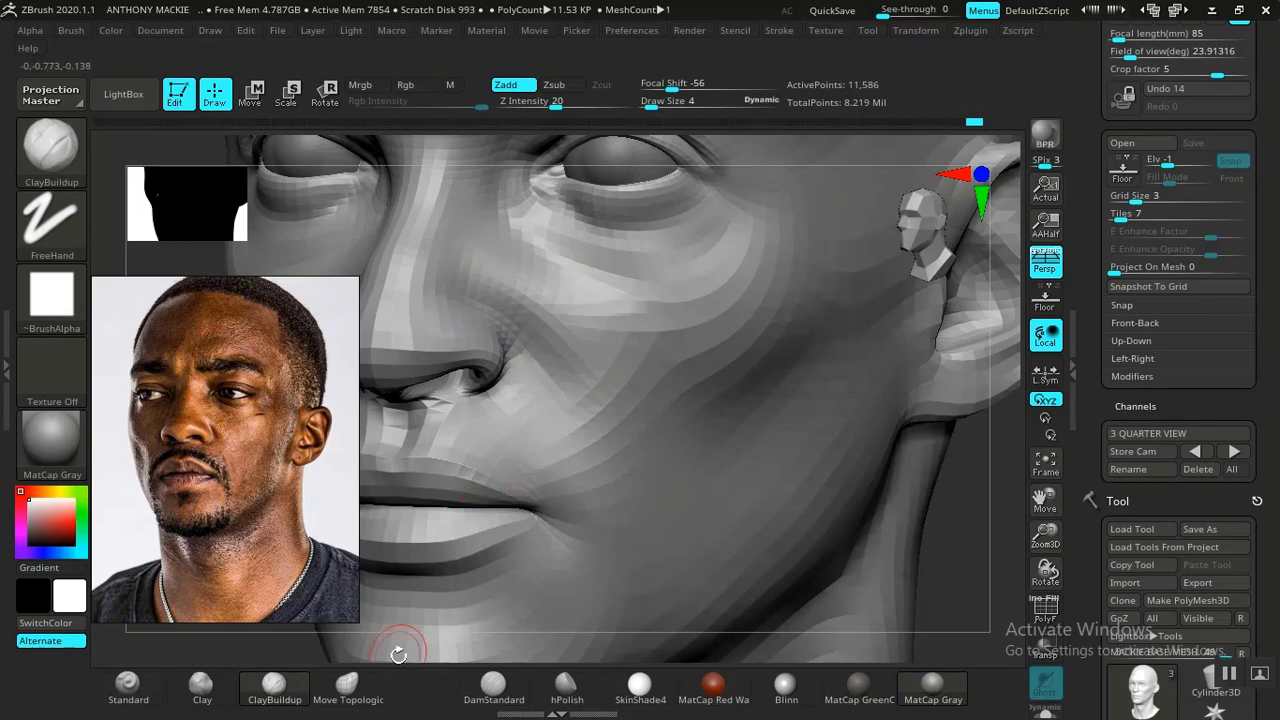
Inspect the head's proportions in the stored front and side camera views
click(493, 686)
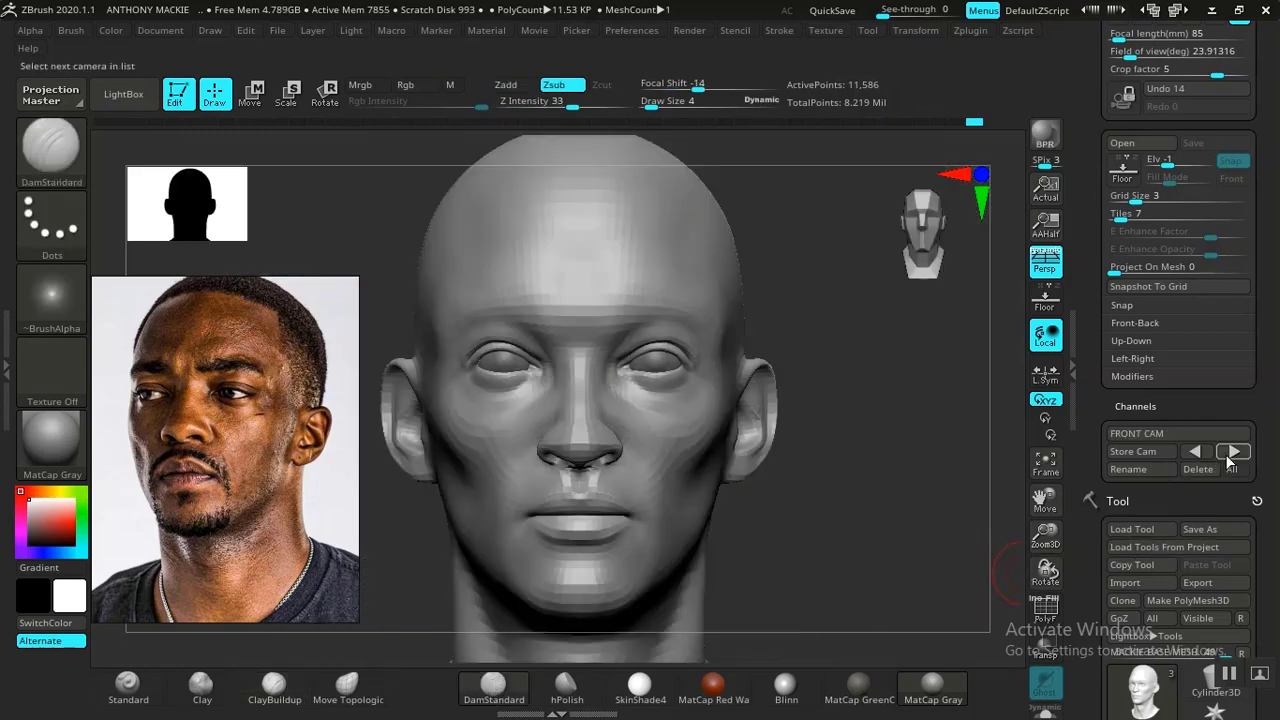
click(1234, 451)
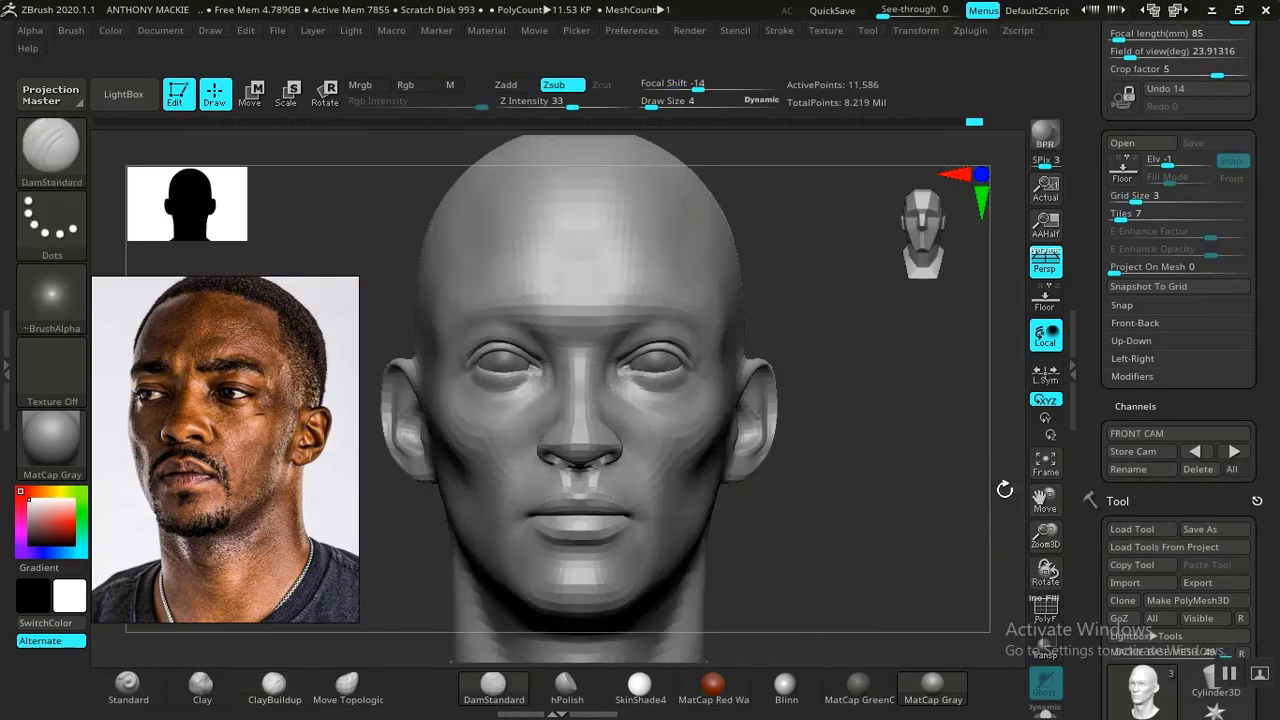
drag(817, 531, 814, 564)
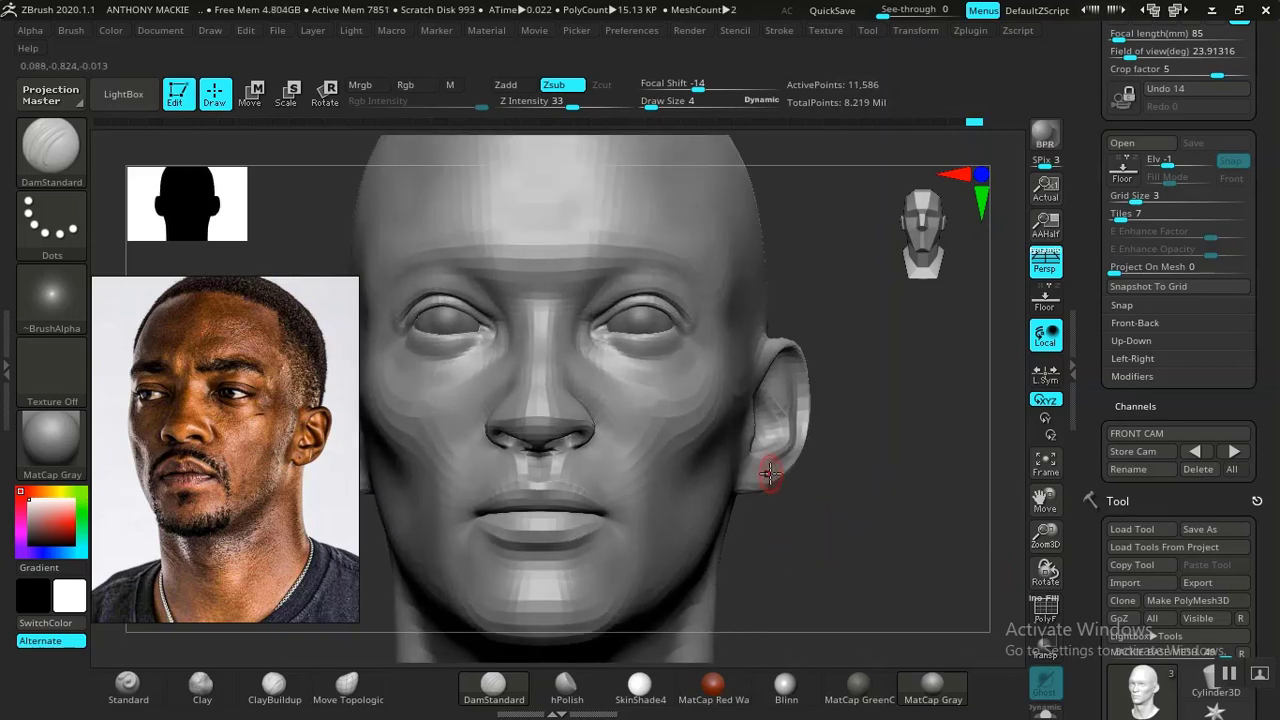
key(space)
click(1236, 451)
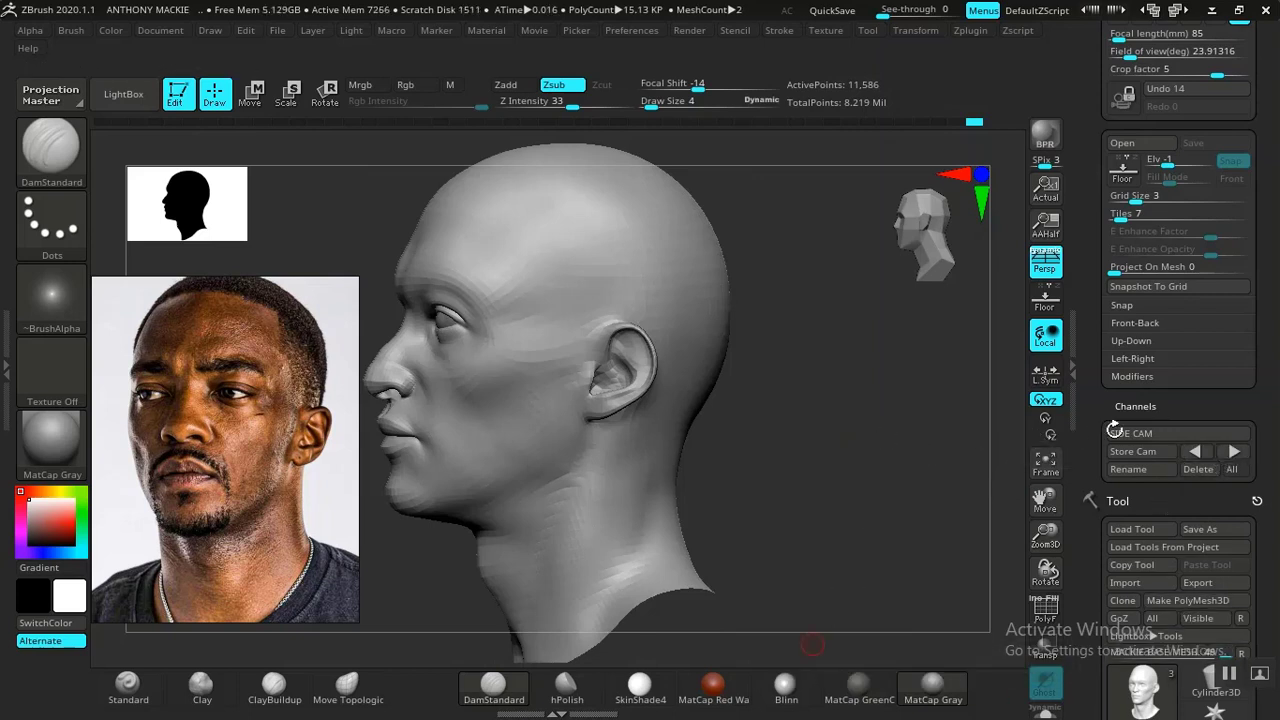
click(1194, 452)
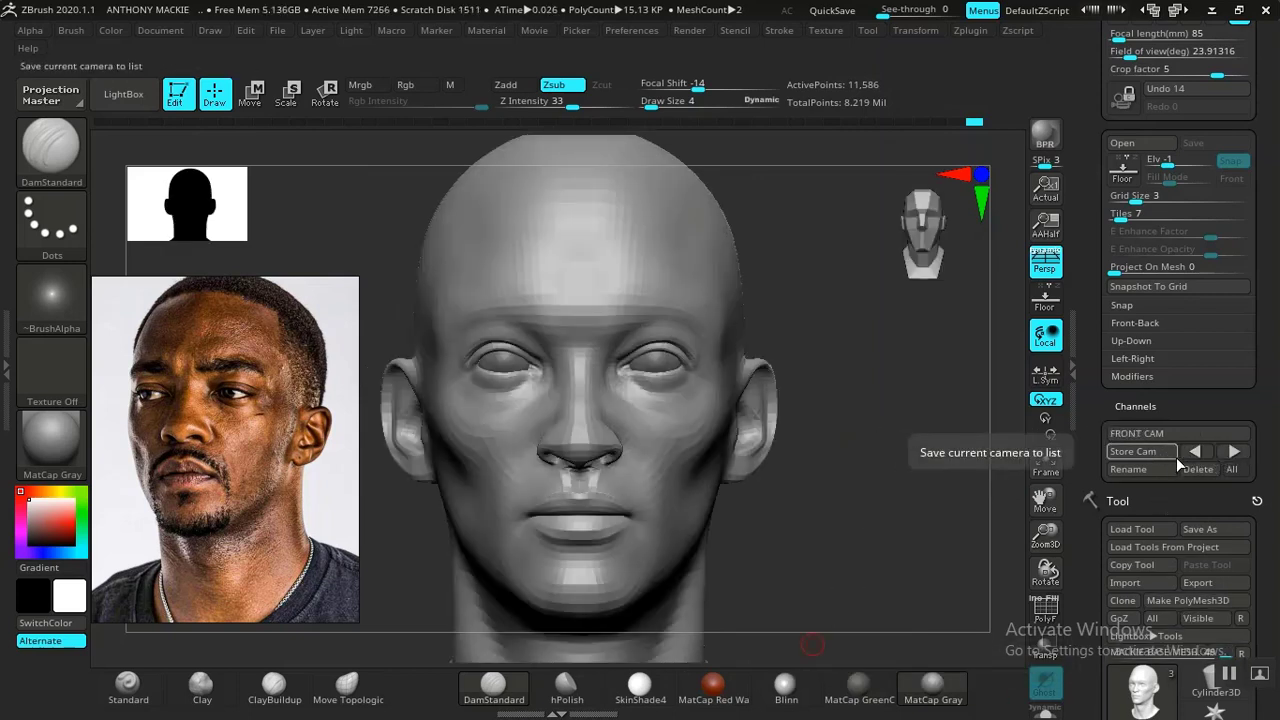
click(1234, 451)
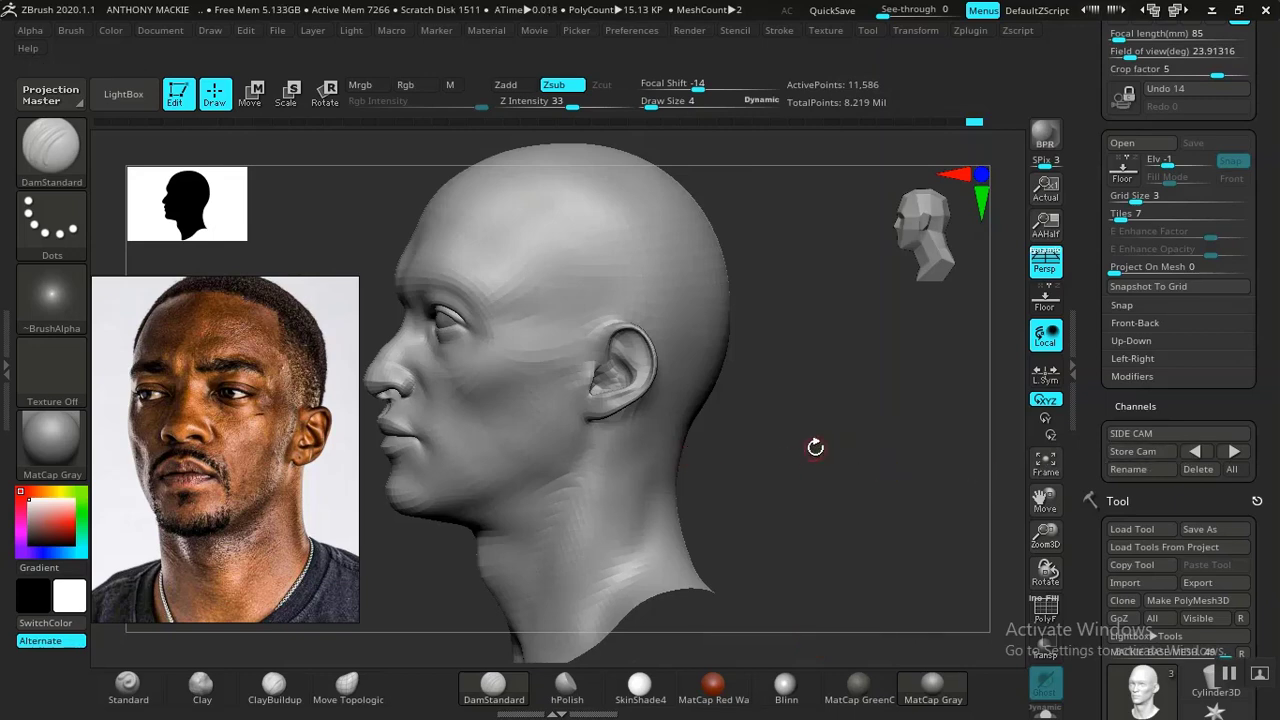
Build up the nostril wing in the side view with ClayBuildup at draw size 5 and smooth it
alt+drag(815, 447, 940, 447)
alt+drag(485, 430, 605, 545)
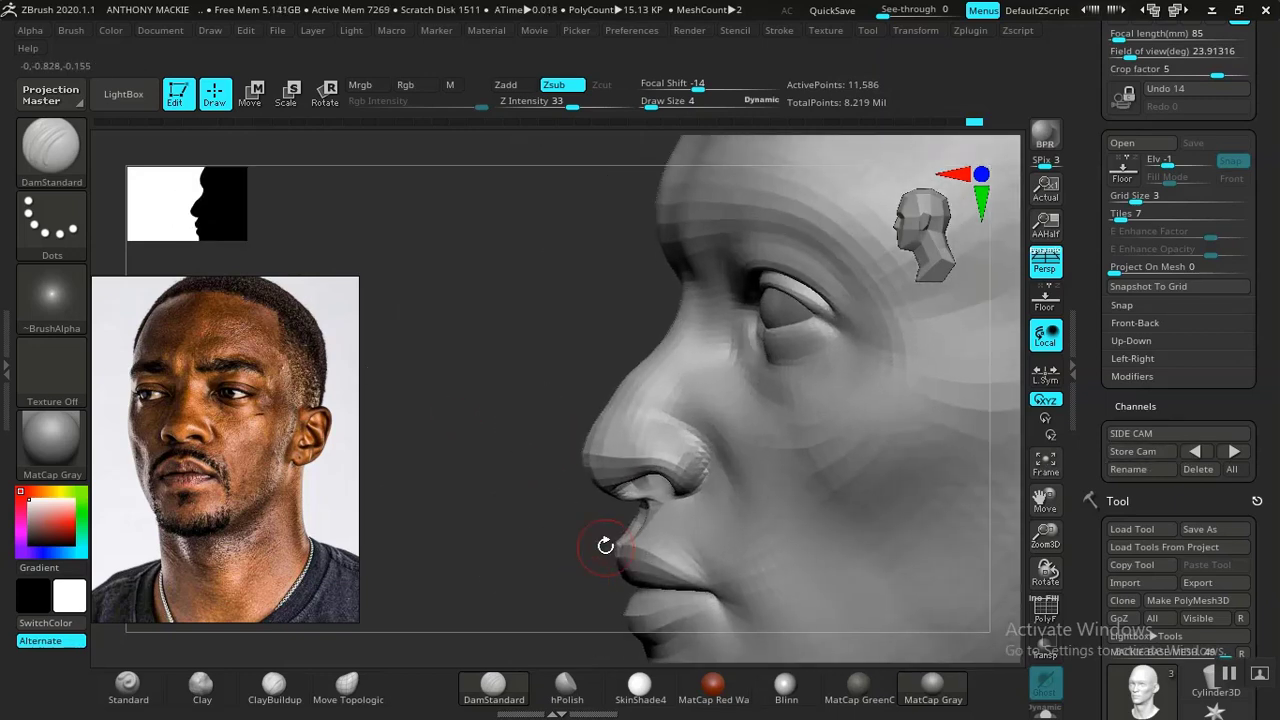
mouse_move(594, 423)
alt+mouse_down()
mouse_move(523, 394)
mouse_move(570, 503)
alt+mouse_up()
key(space)
drag(703, 435, 681, 441)
click(299, 684)
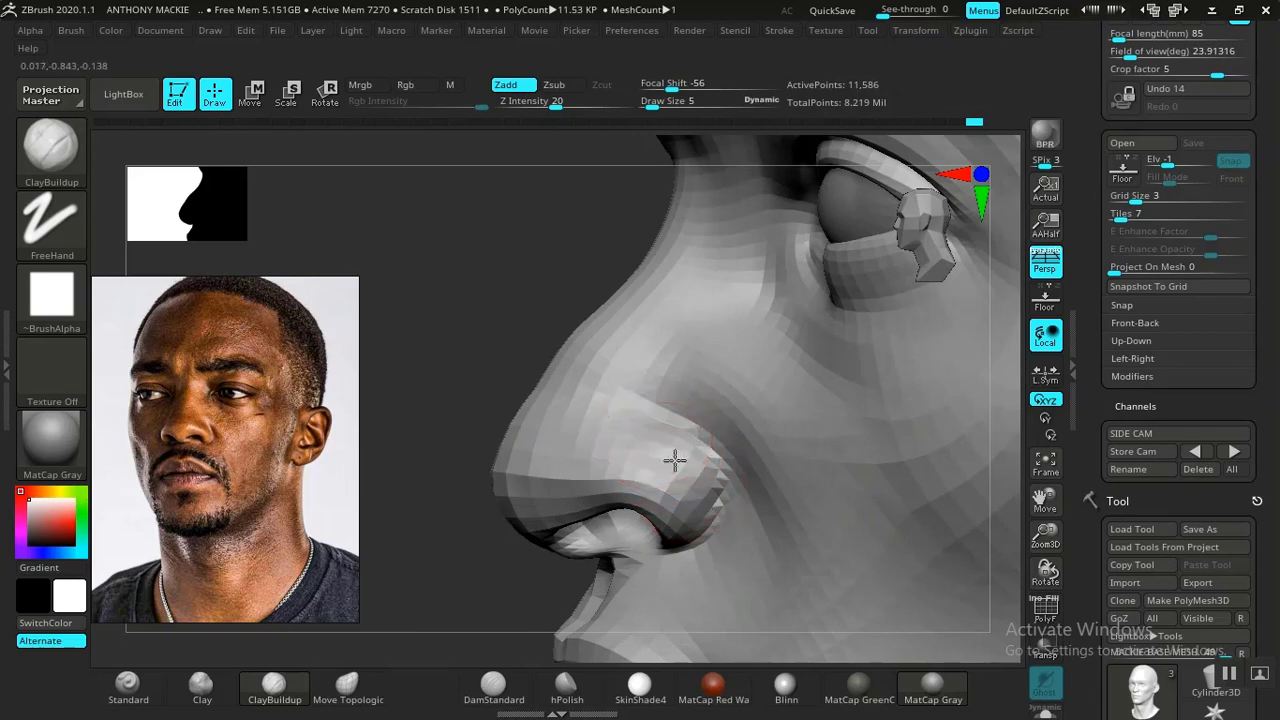
key(shift)
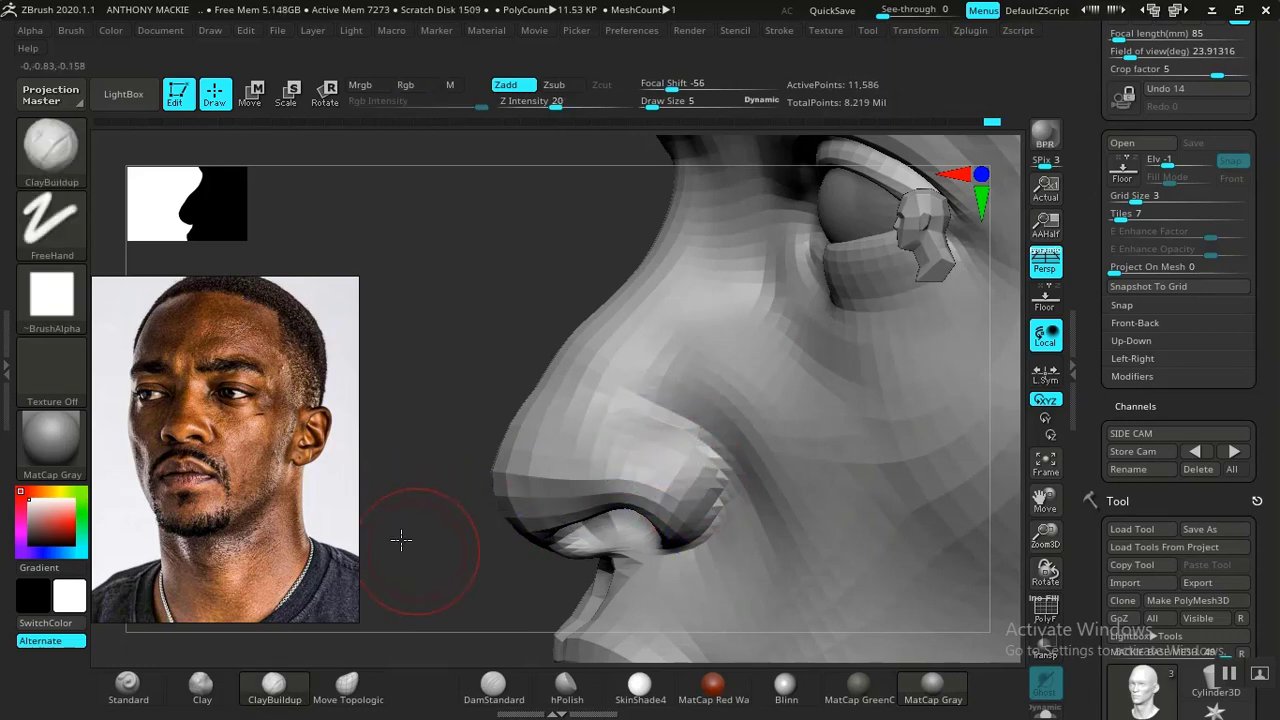
Restore the stored three-quarter camera, then sculpt and smooth the nostril wing from below with ClayBuildup
mouse_move(400, 540)
alt+mouse_down()
mouse_move(411, 491)
mouse_move(478, 476)
alt+mouse_up()
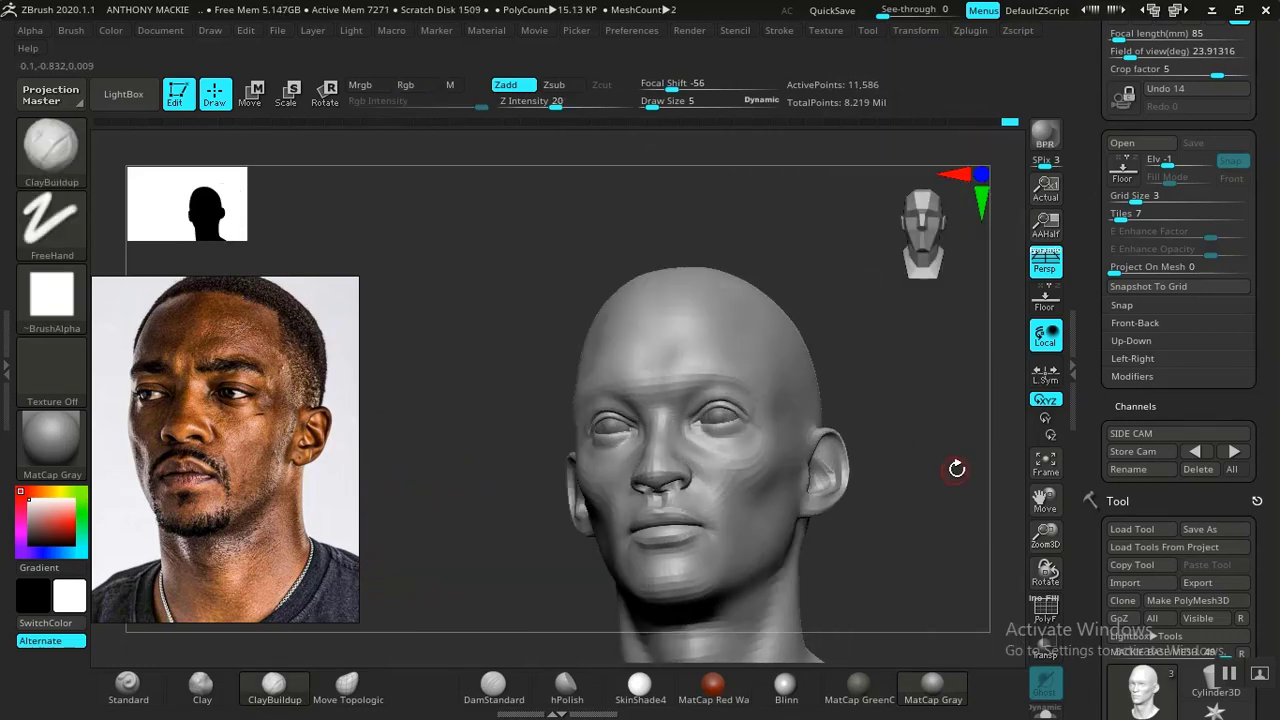
click(1240, 453)
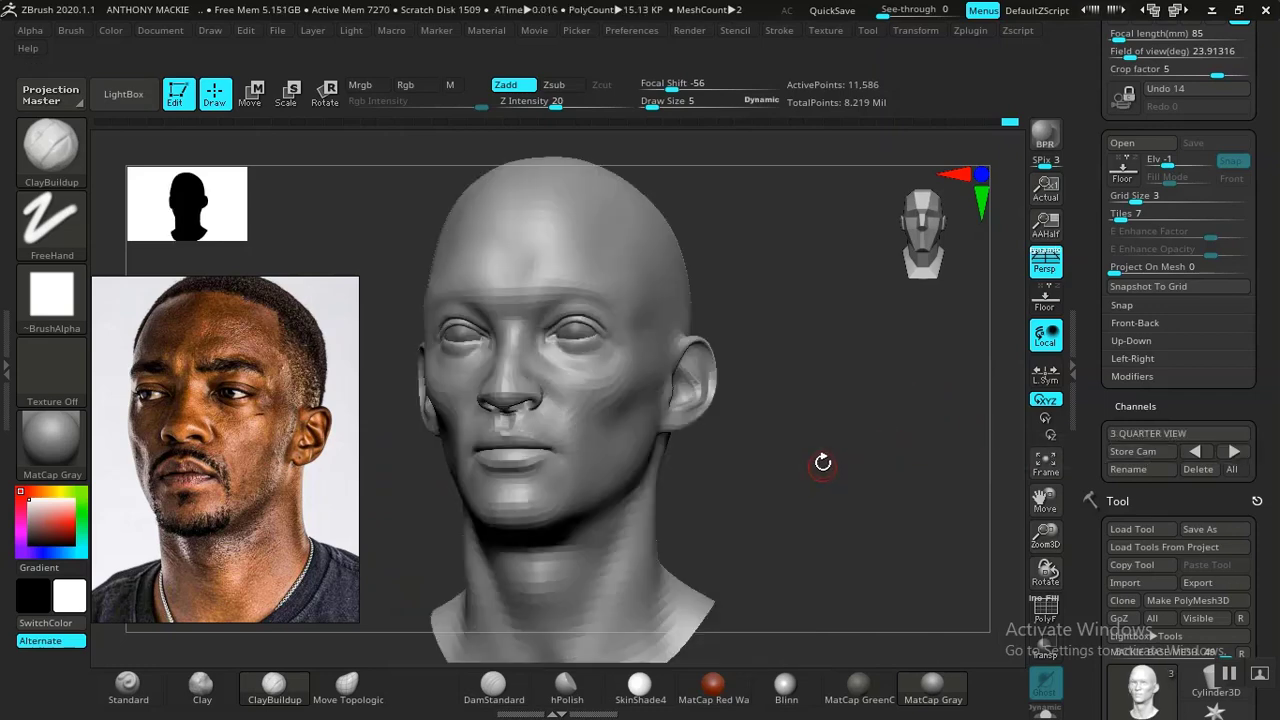
alt+drag(820, 456, 946, 508)
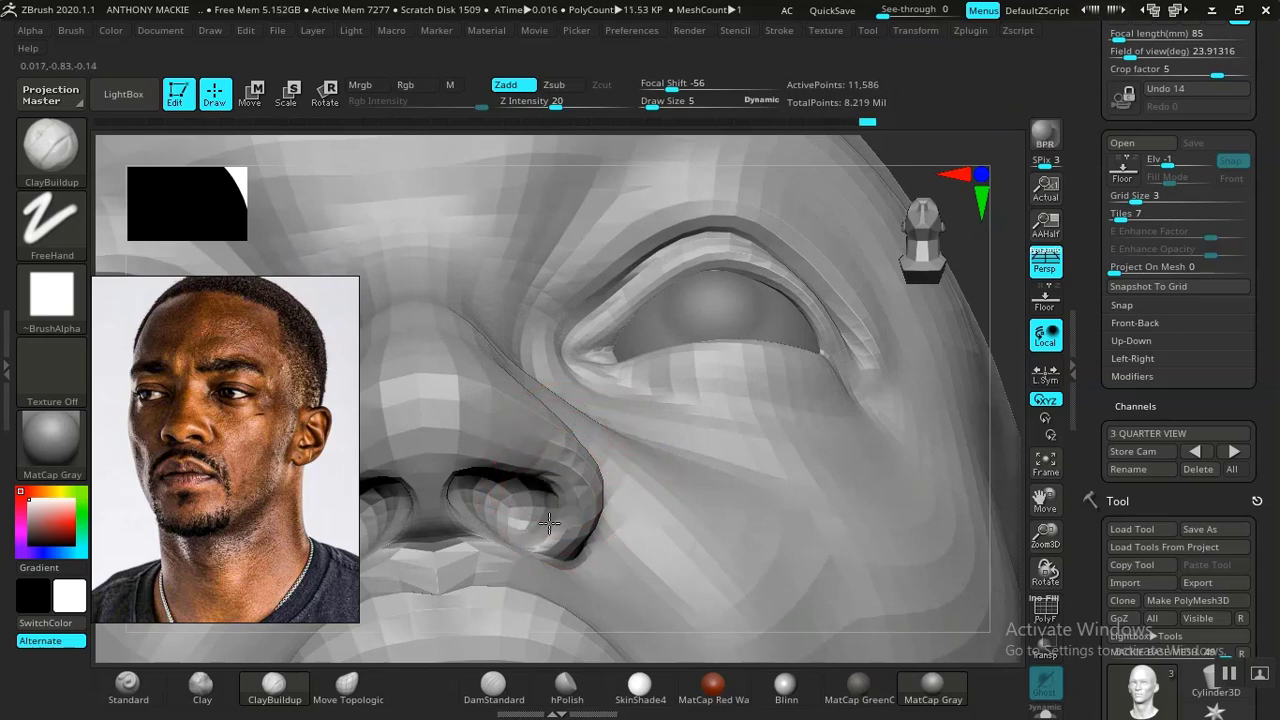
key(shift)
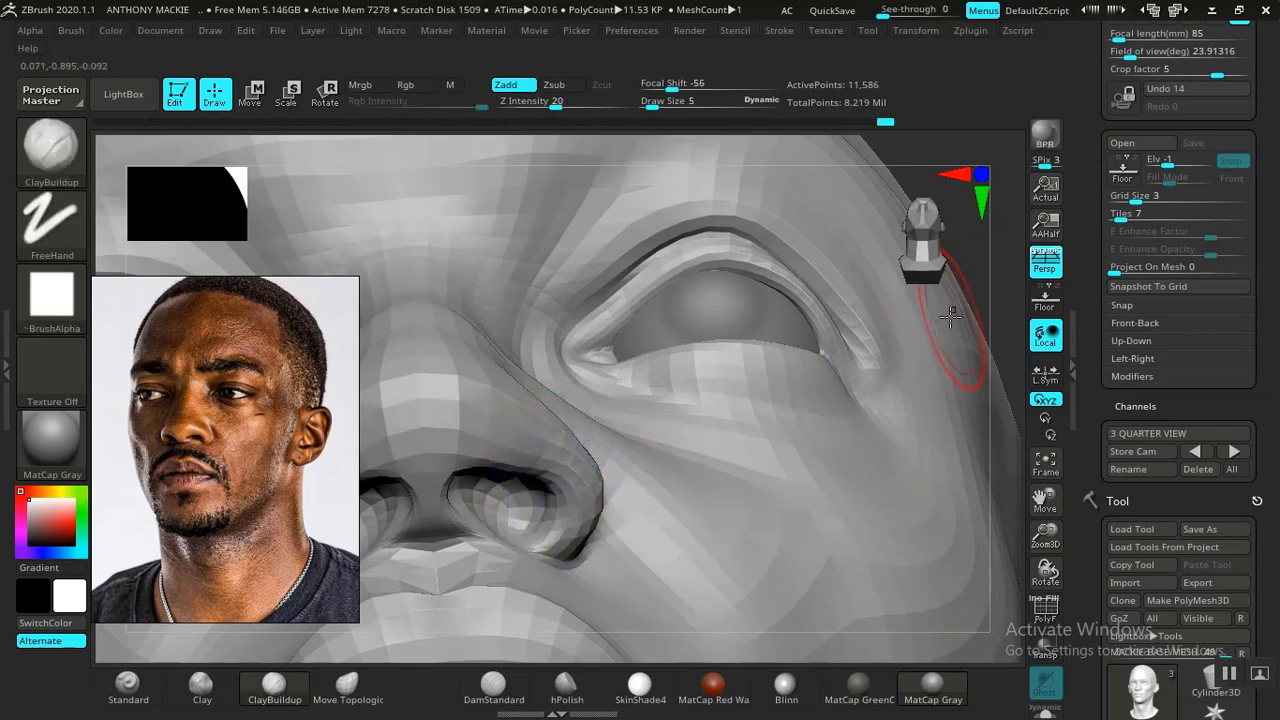
Refine the outer edge of the nostril from below with the Standard brush at draw size 2
drag(990, 295, 591, 430)
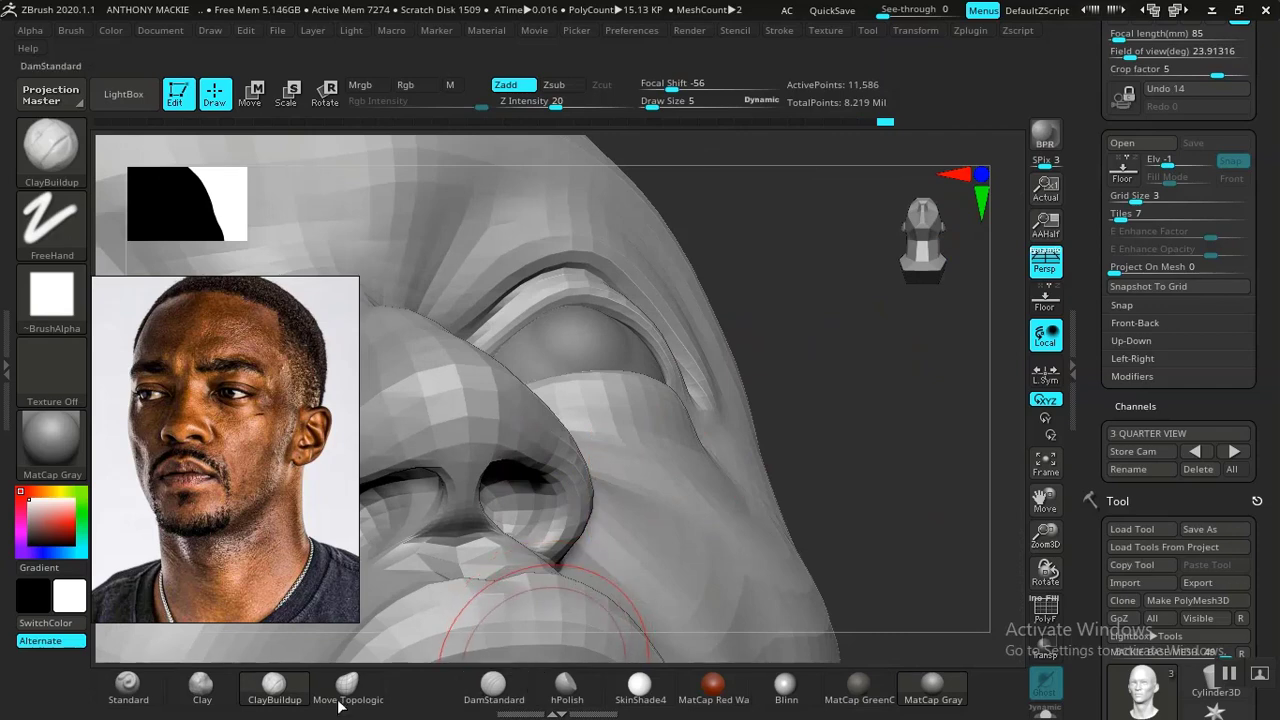
click(127, 705)
alt+drag(877, 388, 872, 525)
key(space)
drag(598, 438, 588, 440)
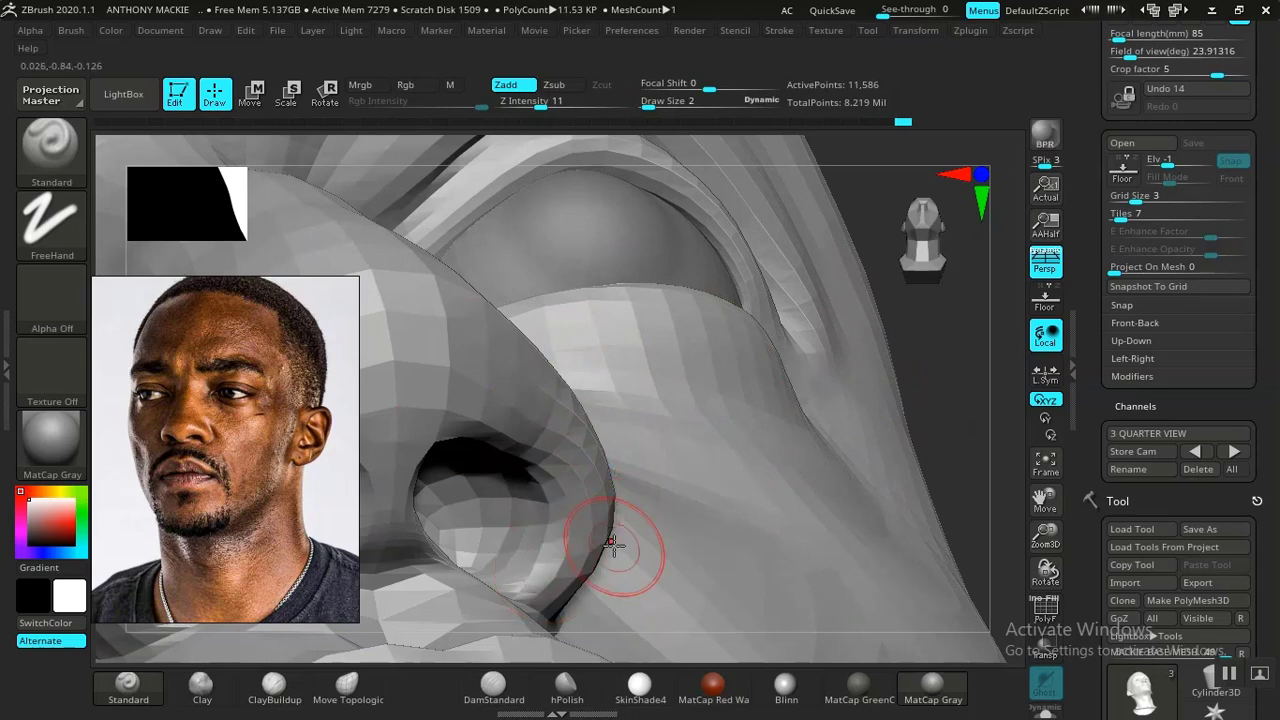
drag(997, 355, 931, 398)
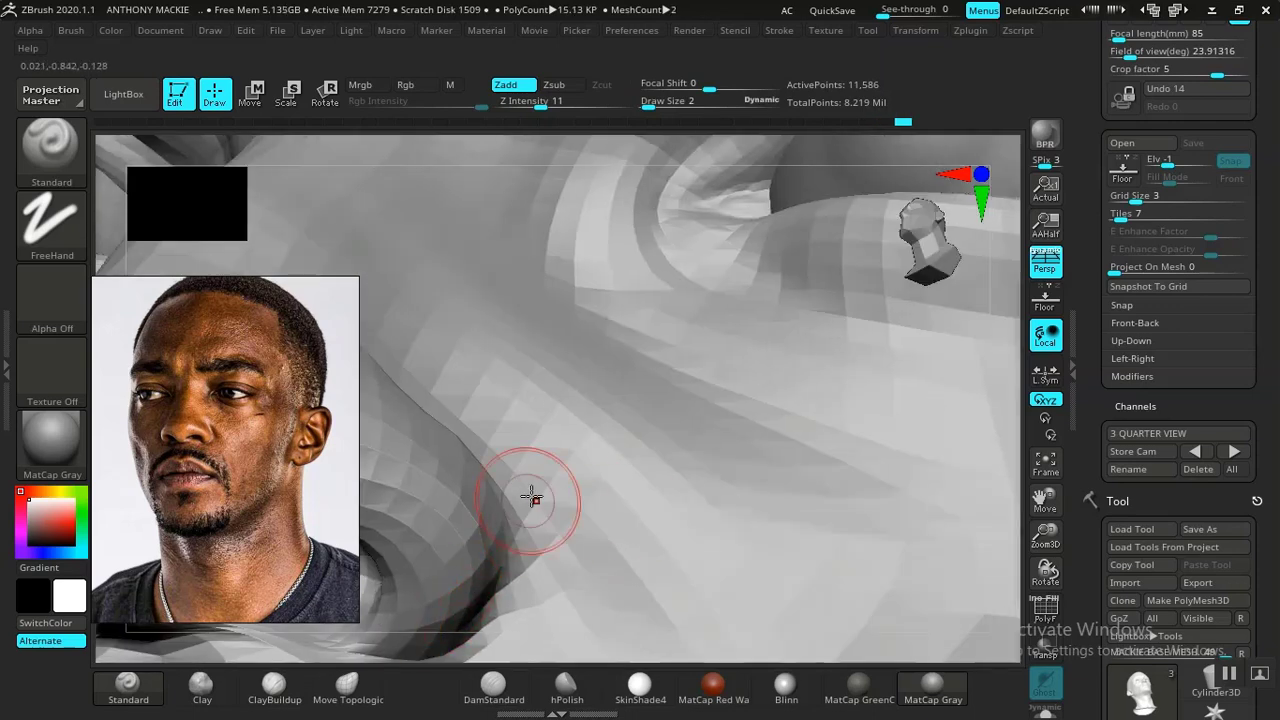
key(f)
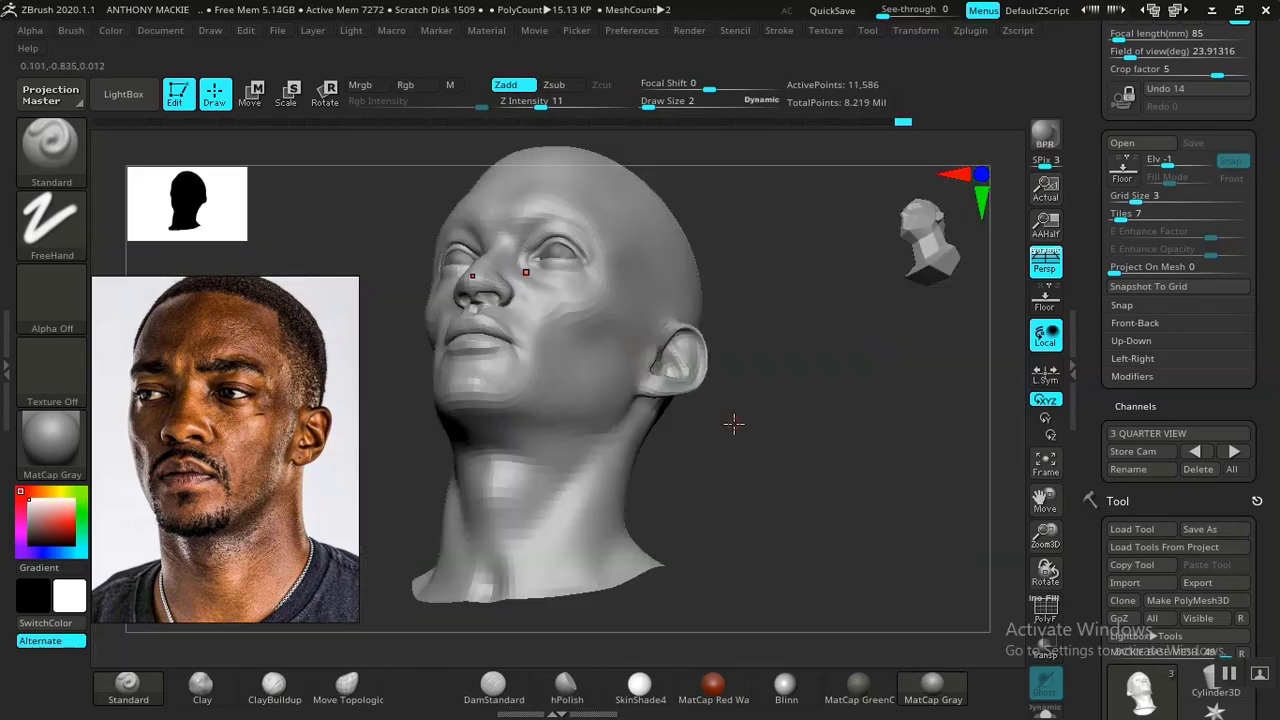
Refine the side of the nose above the nostril opening with the Standard brush in a near-profile close-up
shift+drag(734, 424, 1115, 488)
mouse_move(447, 458)
alt+mouse_down()
mouse_move(570, 510)
mouse_move(633, 562)
alt+mouse_up()
mouse_move(543, 437)
alt+mouse_down()
mouse_move(471, 491)
mouse_move(533, 558)
alt+mouse_up()
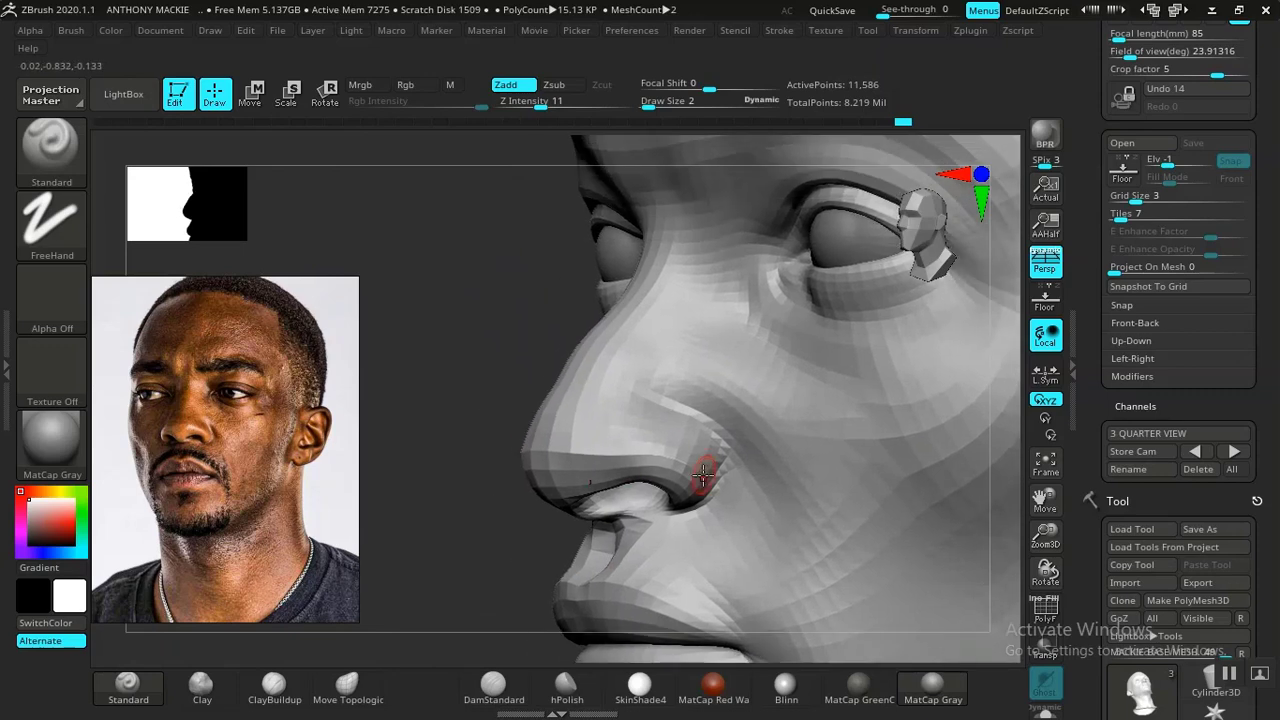
alt+drag(462, 411, 466, 463)
alt+drag(337, 214, 503, 306)
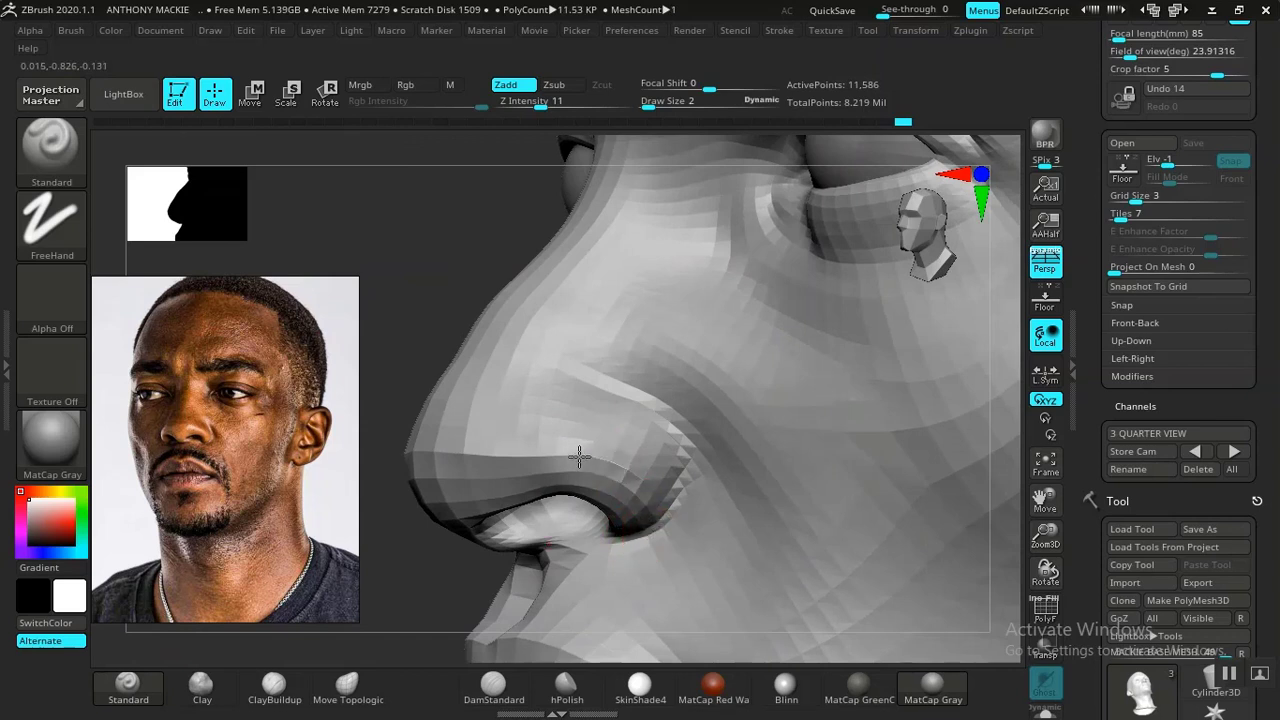
drag(579, 457, 512, 462)
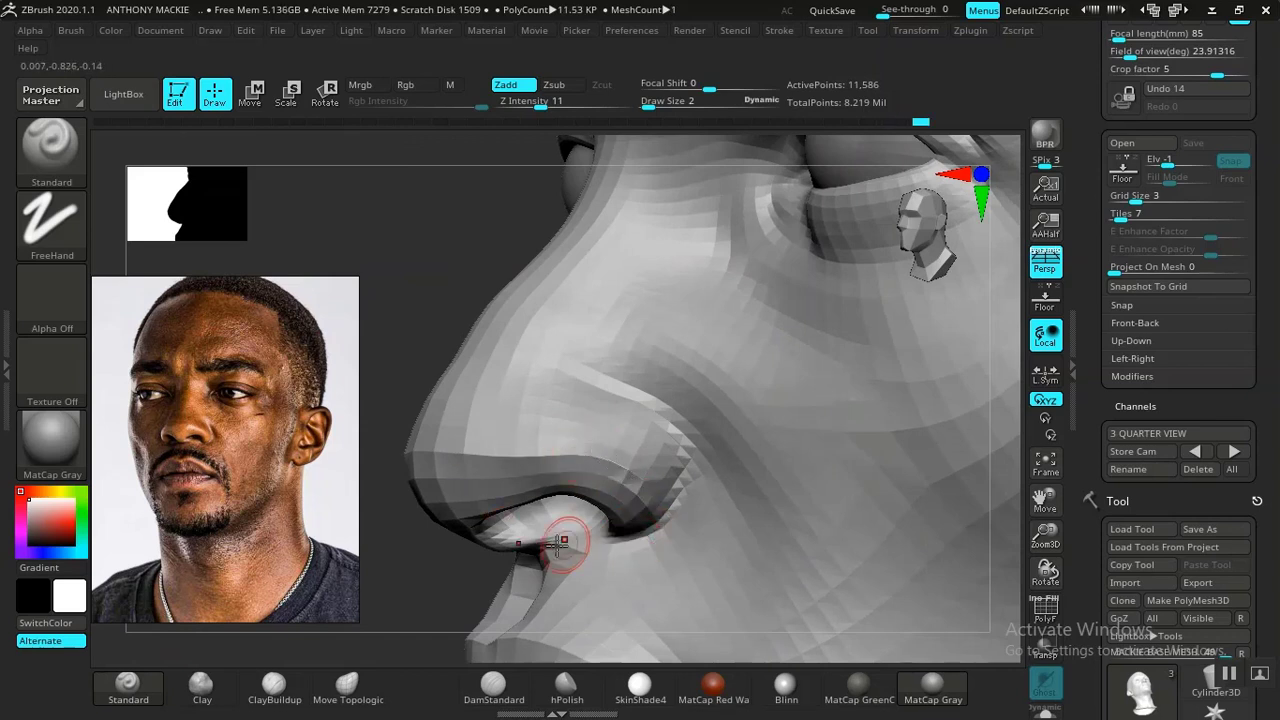
Inspect the reshaped nose and nostril from the front and from low three-quarter angles
alt+drag(394, 534, 461, 481)
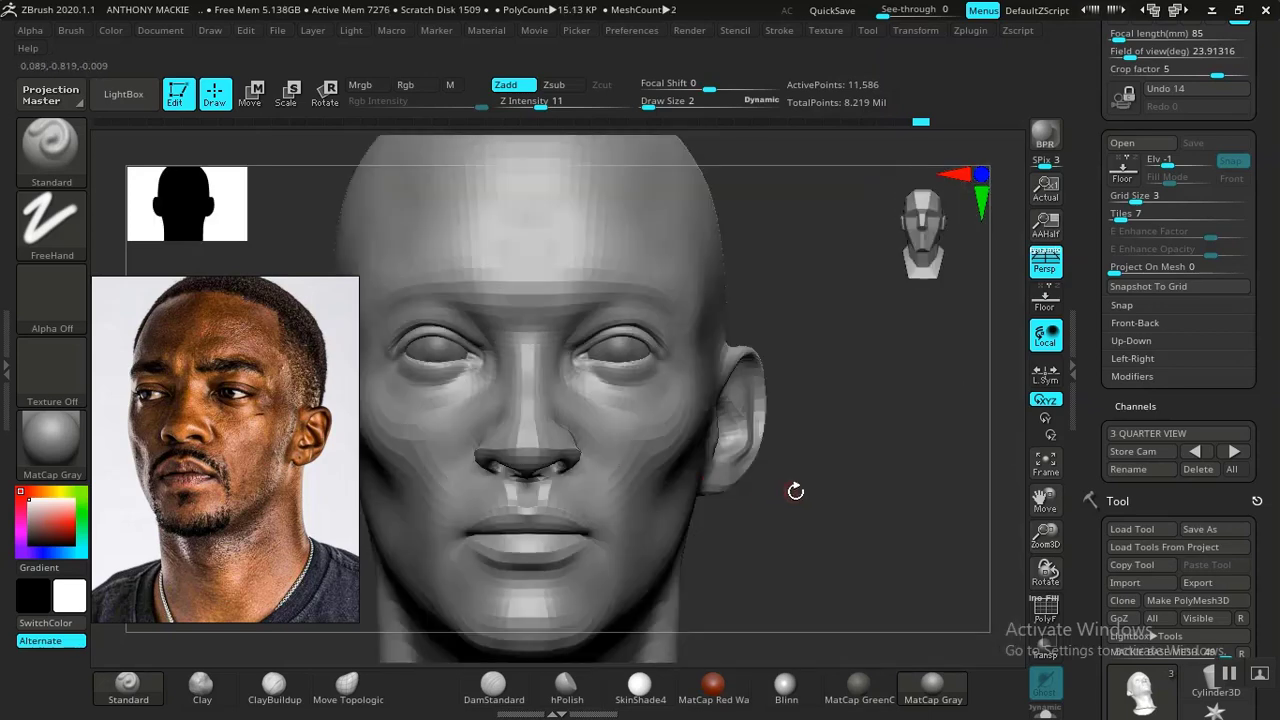
mouse_move(843, 501)
alt+mouse_down()
mouse_move(871, 457)
mouse_move(929, 543)
mouse_move(795, 500)
alt+mouse_up()
key(shift)
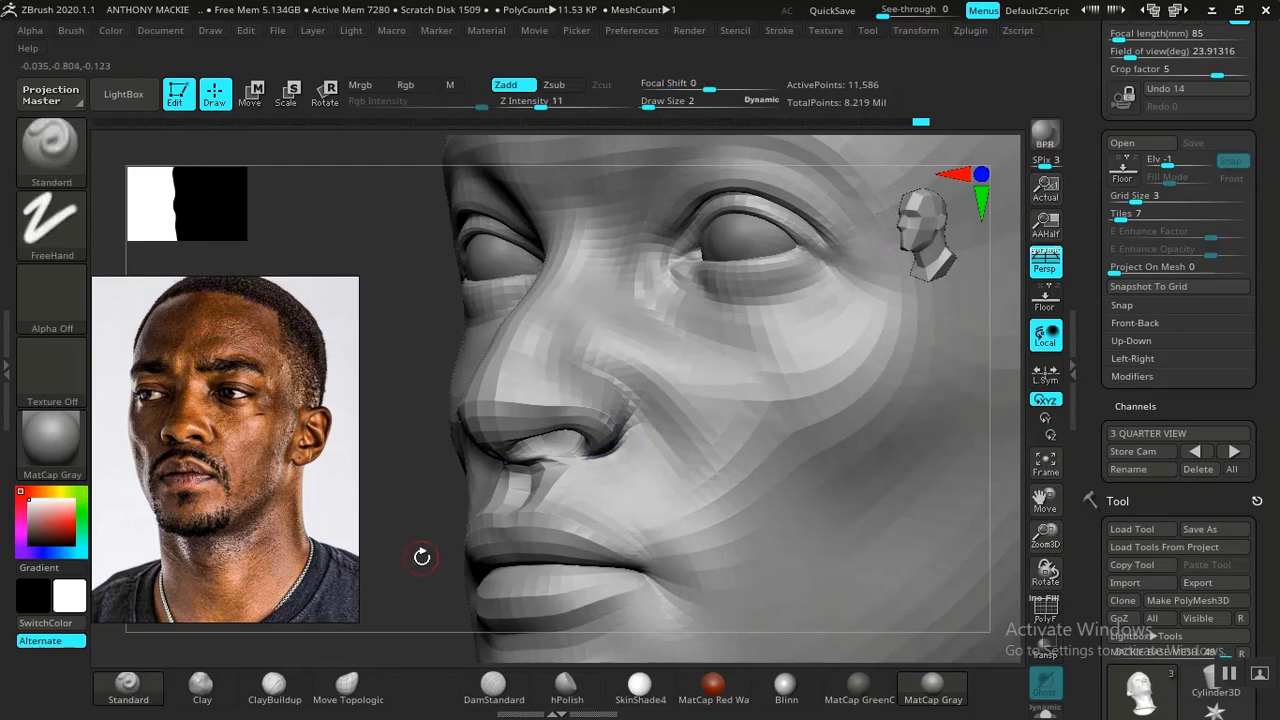
alt+drag(394, 470, 388, 340)
mouse_move(418, 440)
mouse_down()
mouse_move(443, 506)
mouse_move(417, 457)
mouse_move(410, 490)
mouse_move(427, 491)
mouse_up()
alt+drag(877, 506, 868, 560)
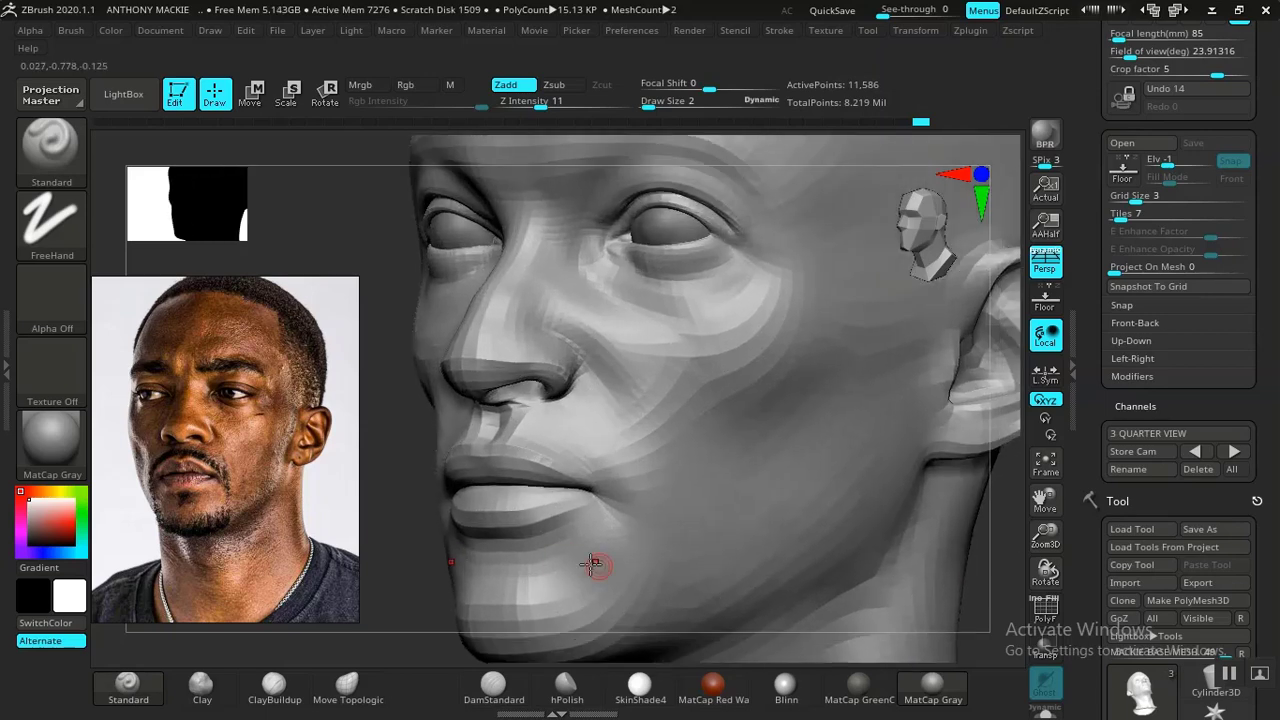
Switch to the DamStandard brush at draw size 14 and restore the stored three-quarter camera
click(493, 685)
key(space)
drag(598, 435, 605, 434)
click(1233, 452)
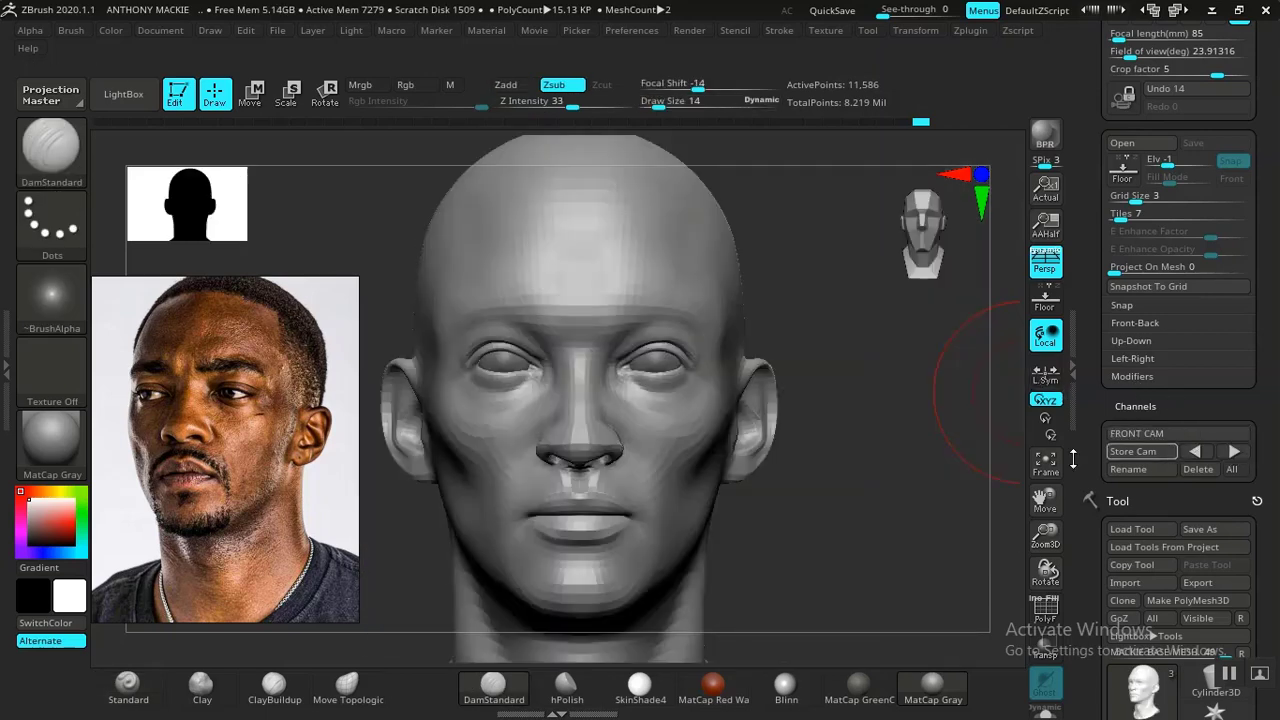
click(1233, 452)
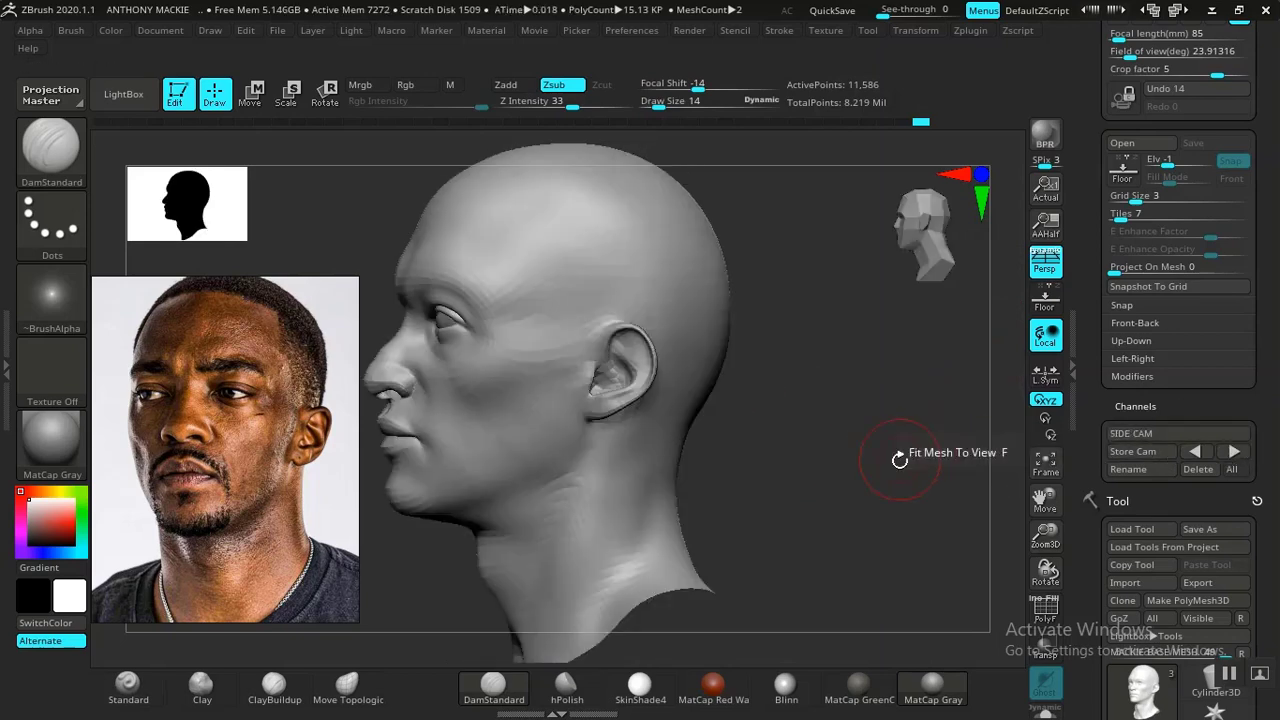
click(1228, 456)
Compare the mouth corner and jaw of the sculpt with the three-quarter reference photo overlay
key(shift+z)
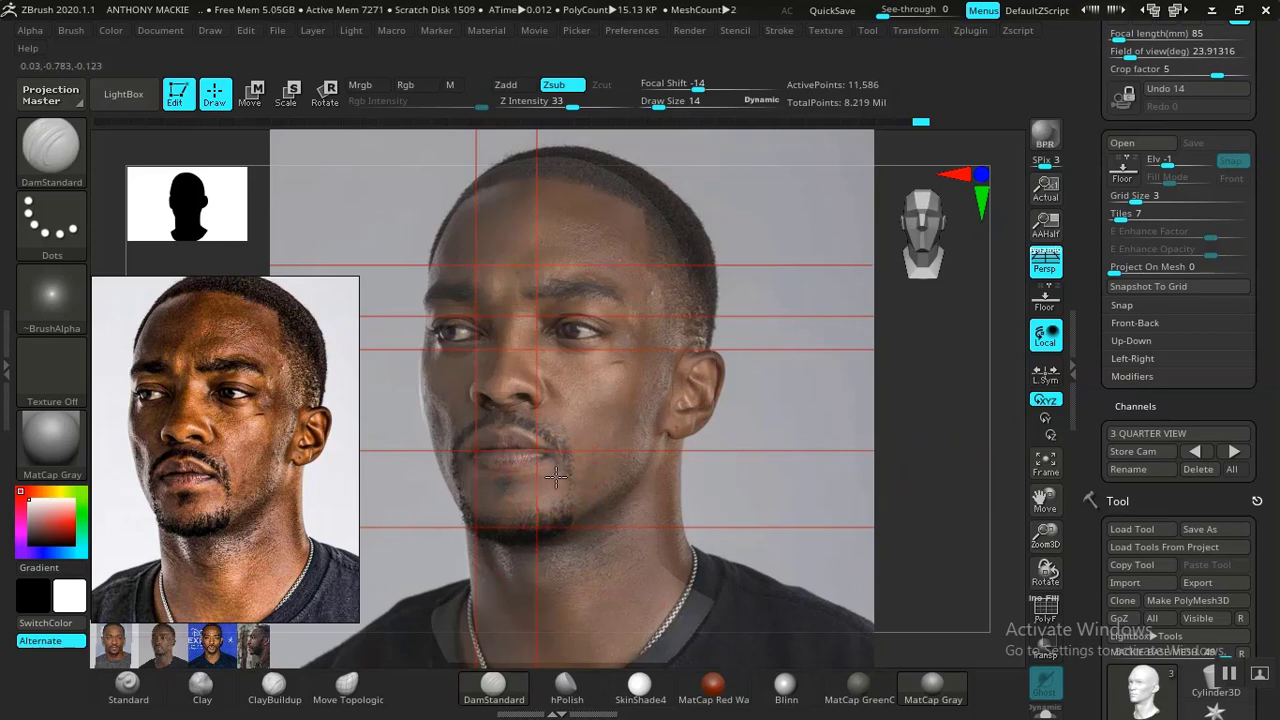
key(shift+z)
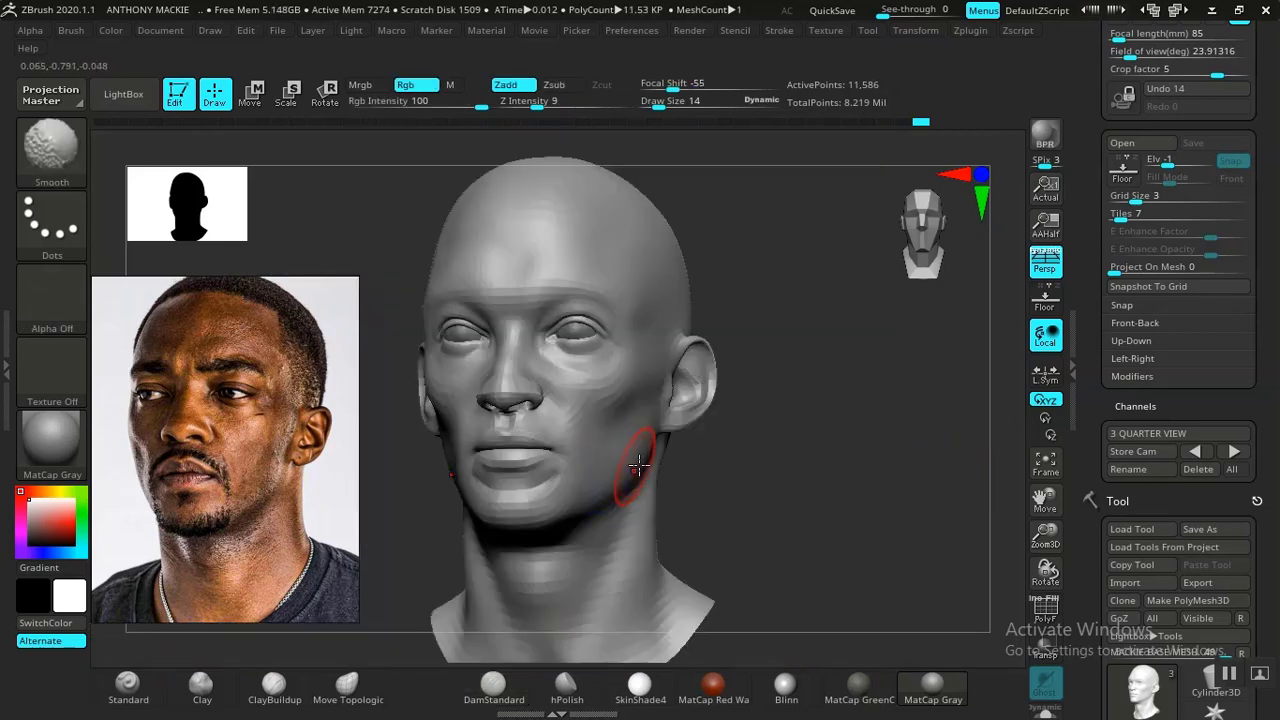
key(ctrl)
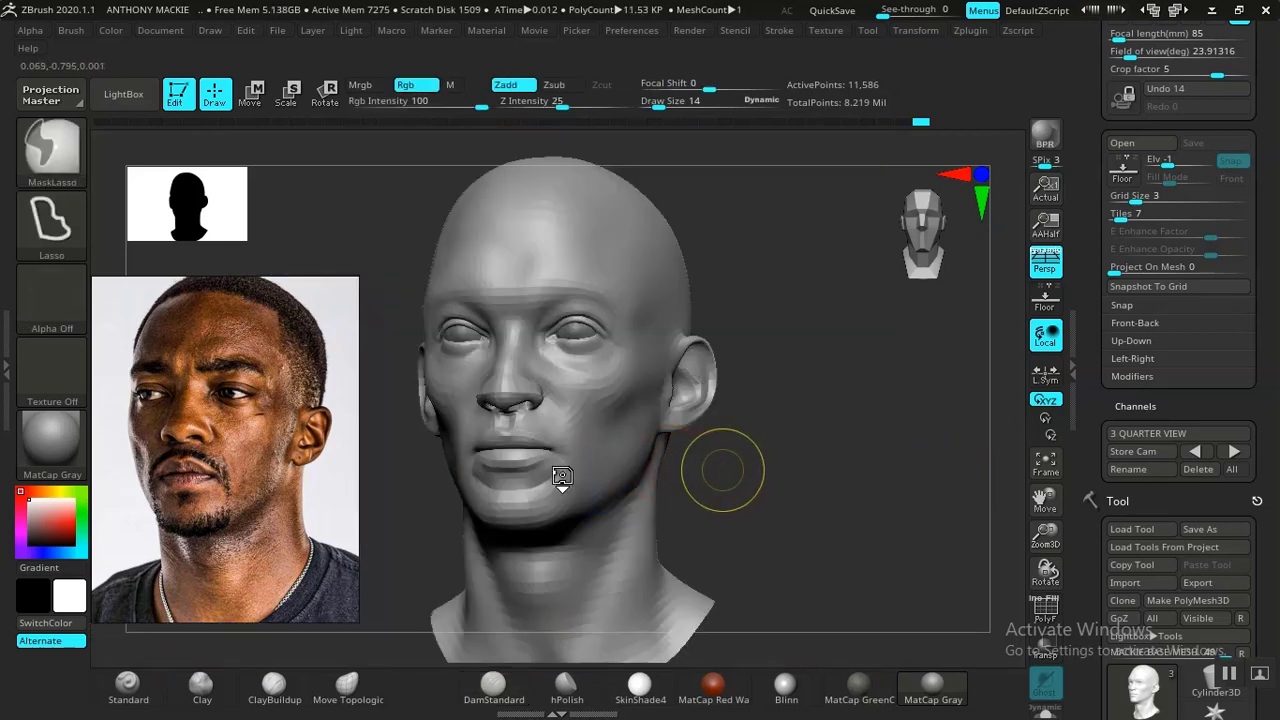
key(ctrl+z)
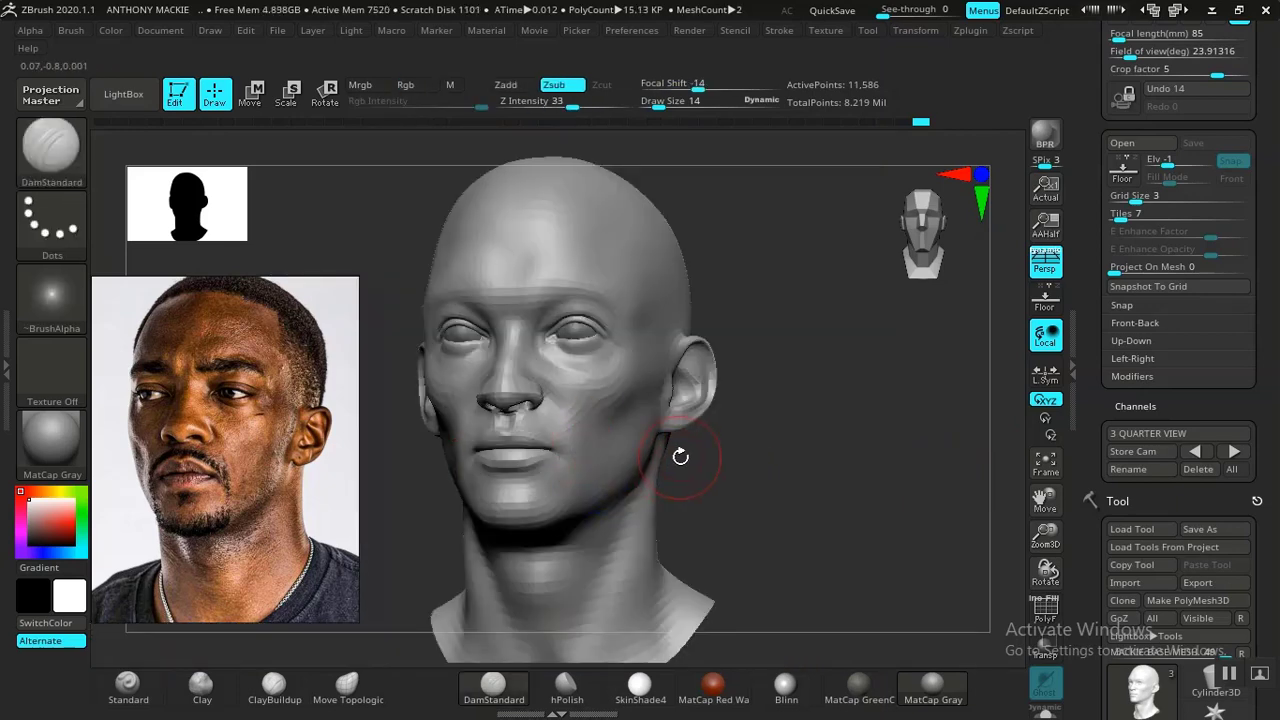
key(shift+z)
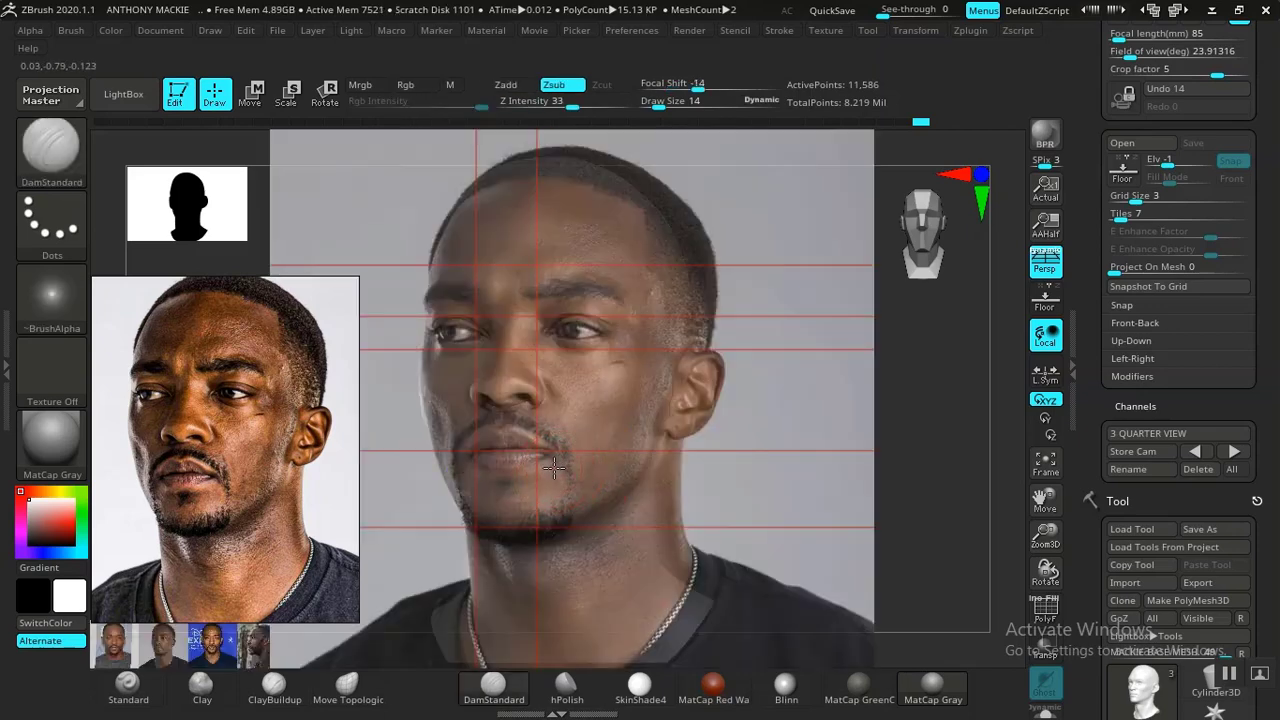
key(shift+z)
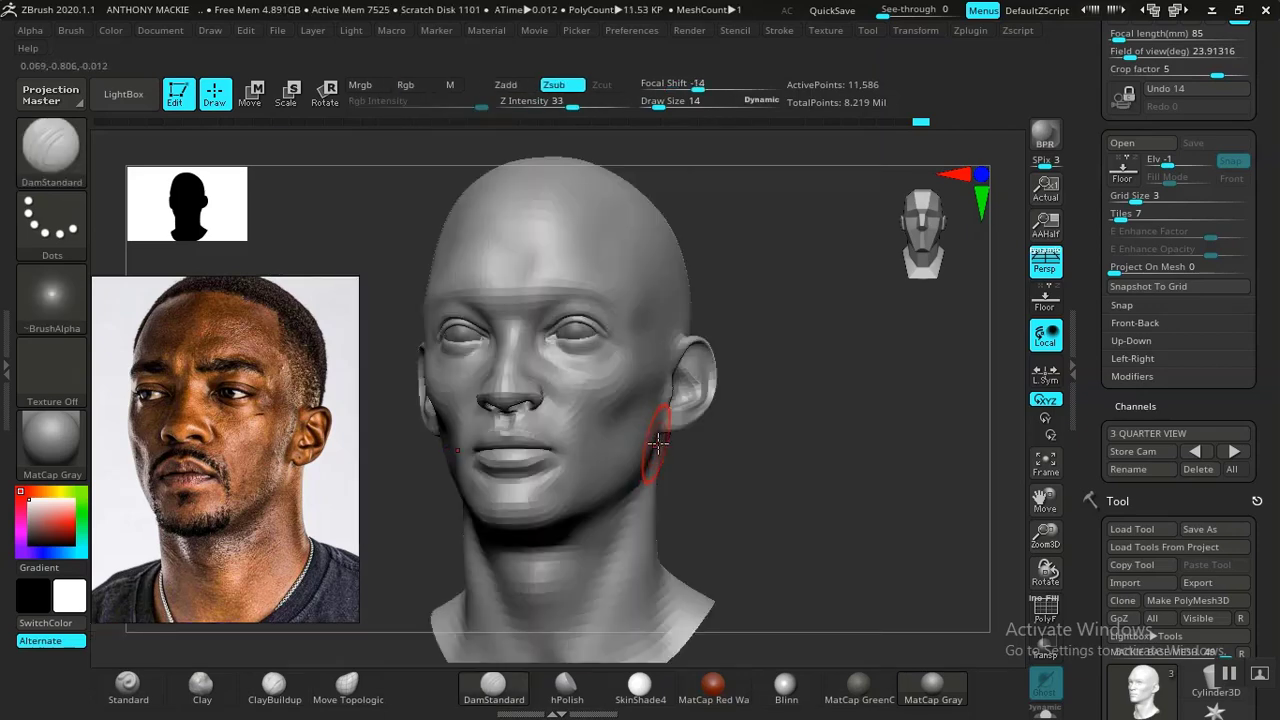
Set DamStandard to draw size 6 and check the mouth corner against the reference overlay in the stored three-quarter view
mouse_move(788, 490)
alt+mouse_down()
mouse_move(808, 517)
mouse_move(898, 506)
mouse_move(850, 470)
mouse_move(866, 429)
mouse_move(821, 496)
mouse_move(920, 480)
mouse_move(662, 494)
alt+mouse_up()
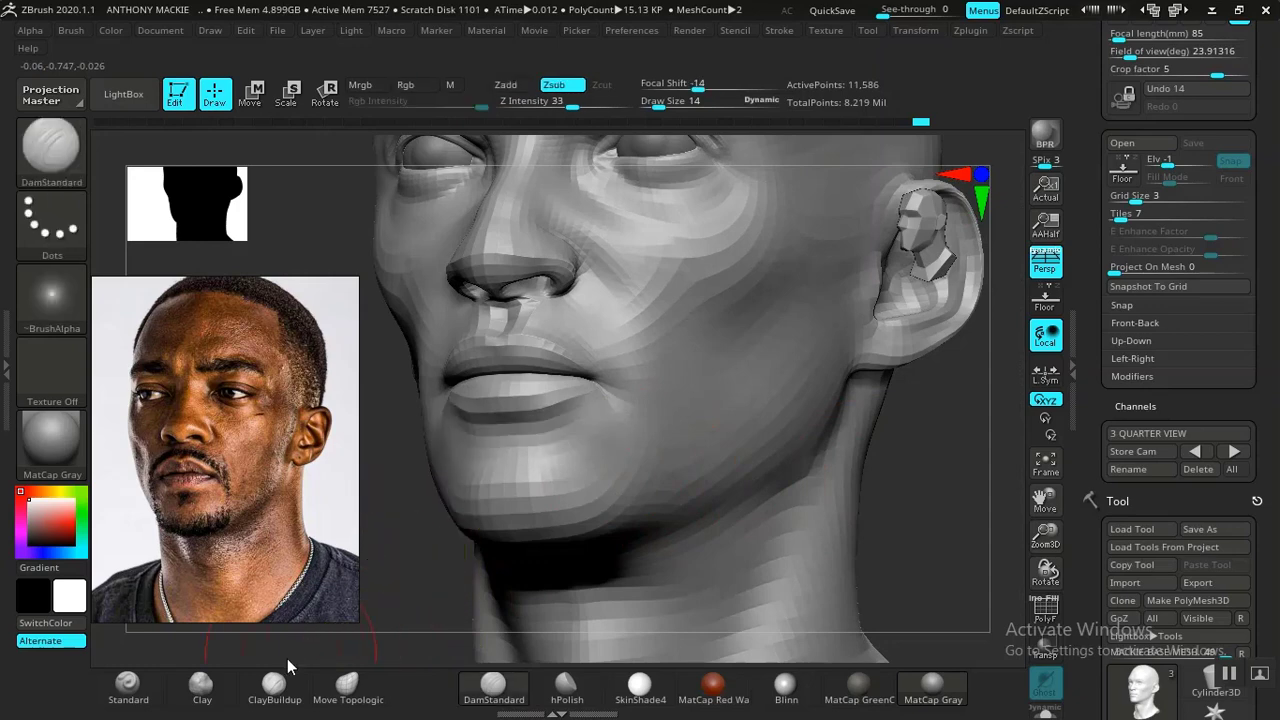
key(space)
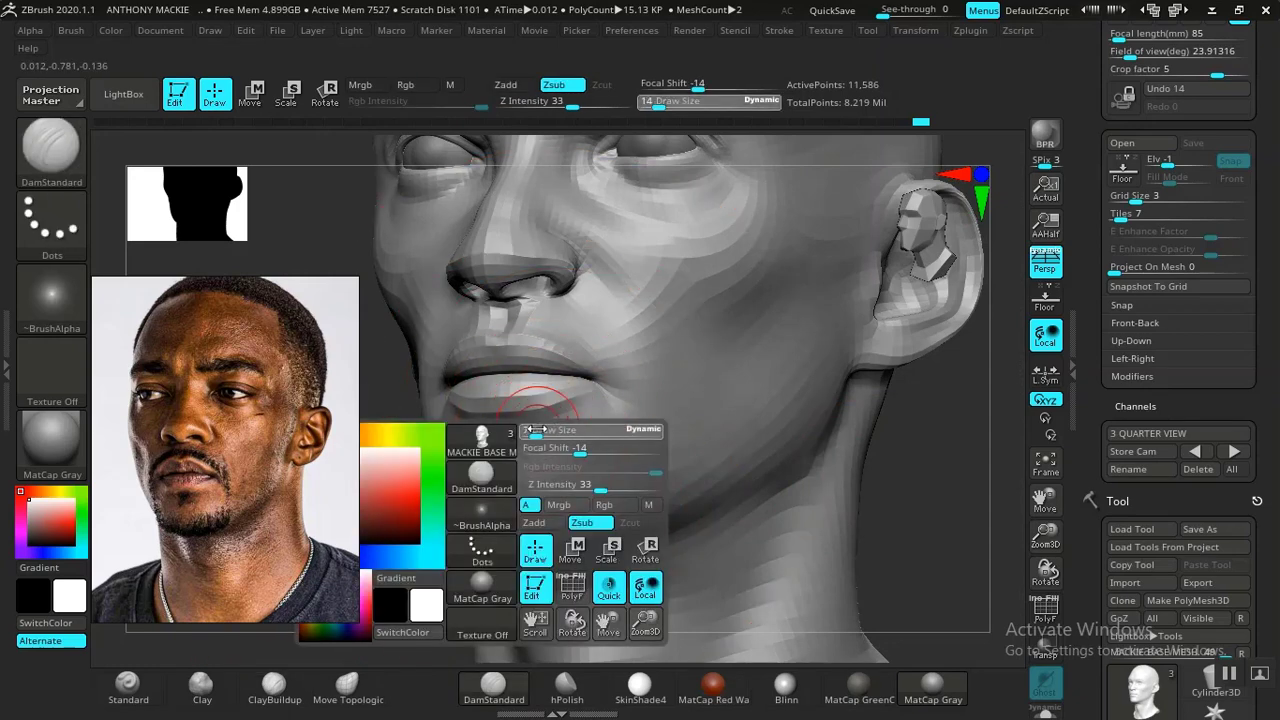
drag(533, 432, 526, 432)
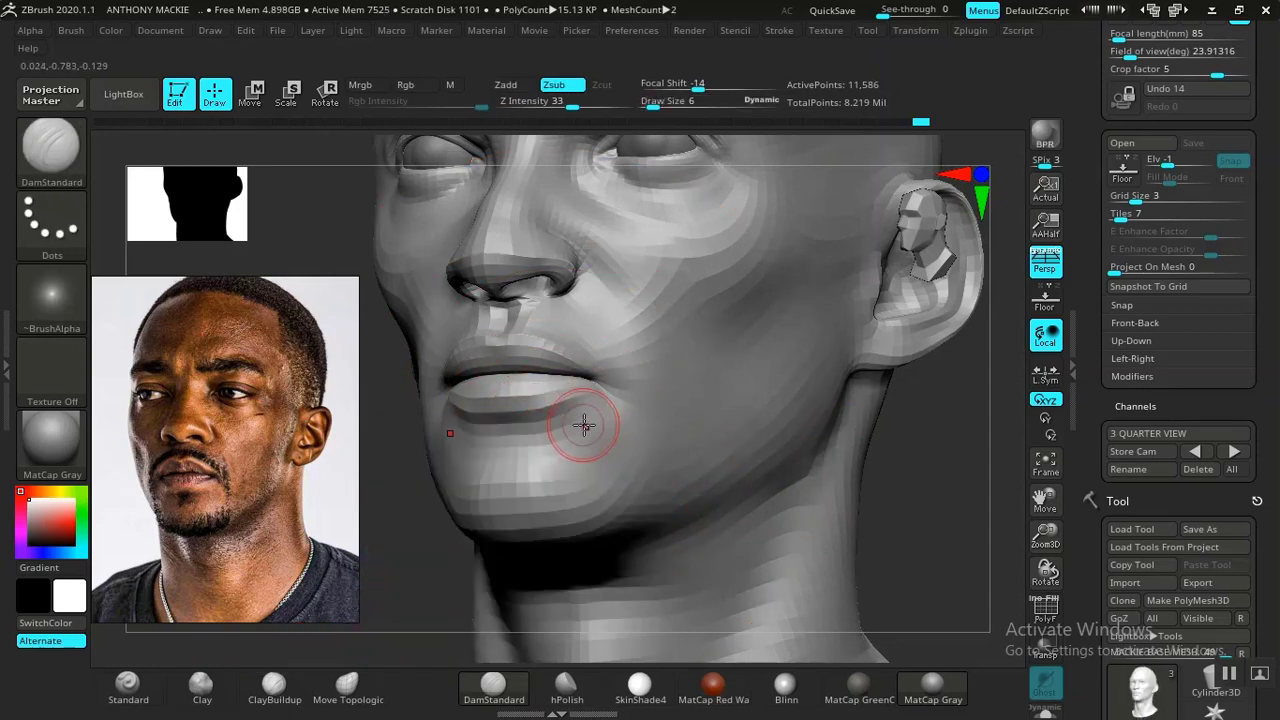
click(1214, 450)
click(1214, 450)
click(1214, 450)
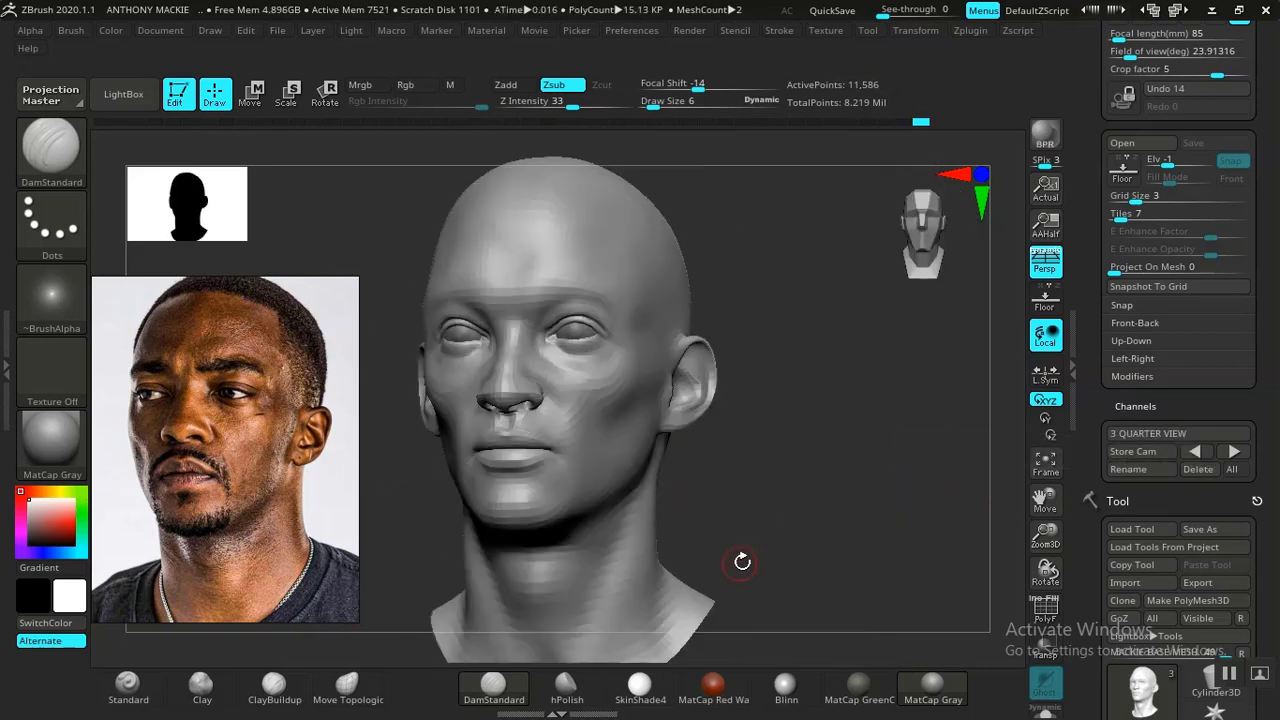
key(shift+z)
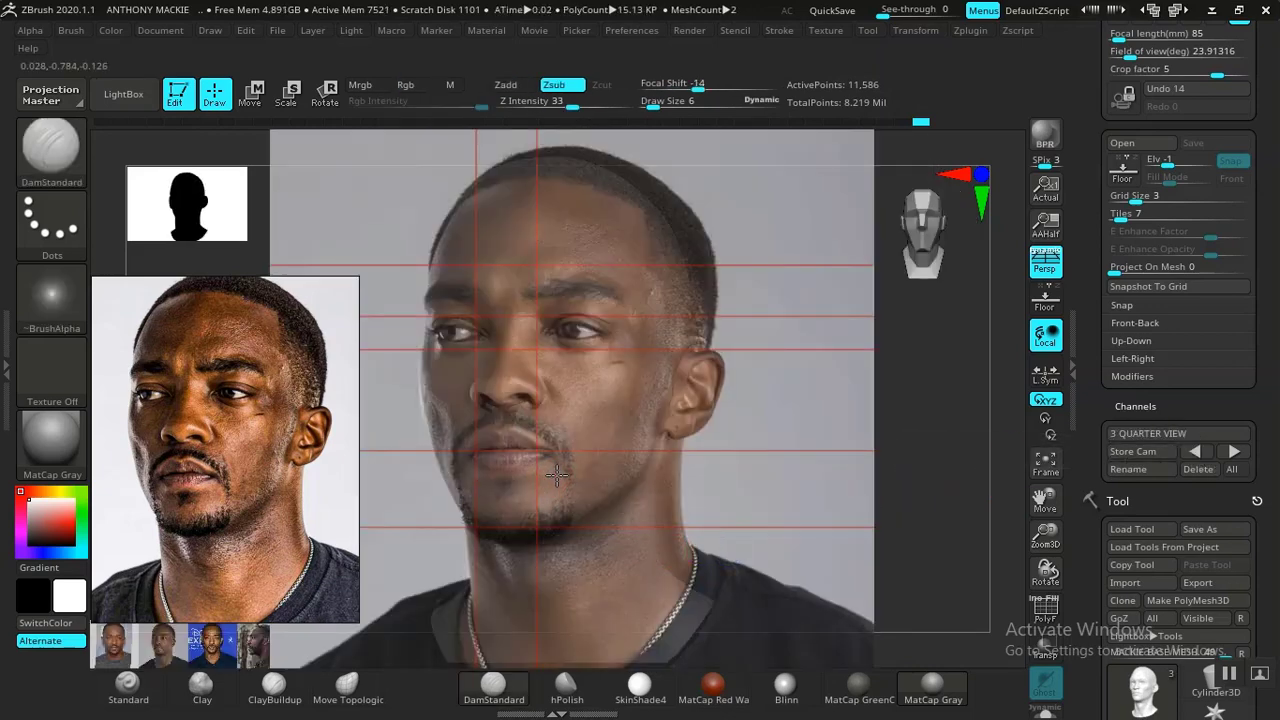
key(shift+z)
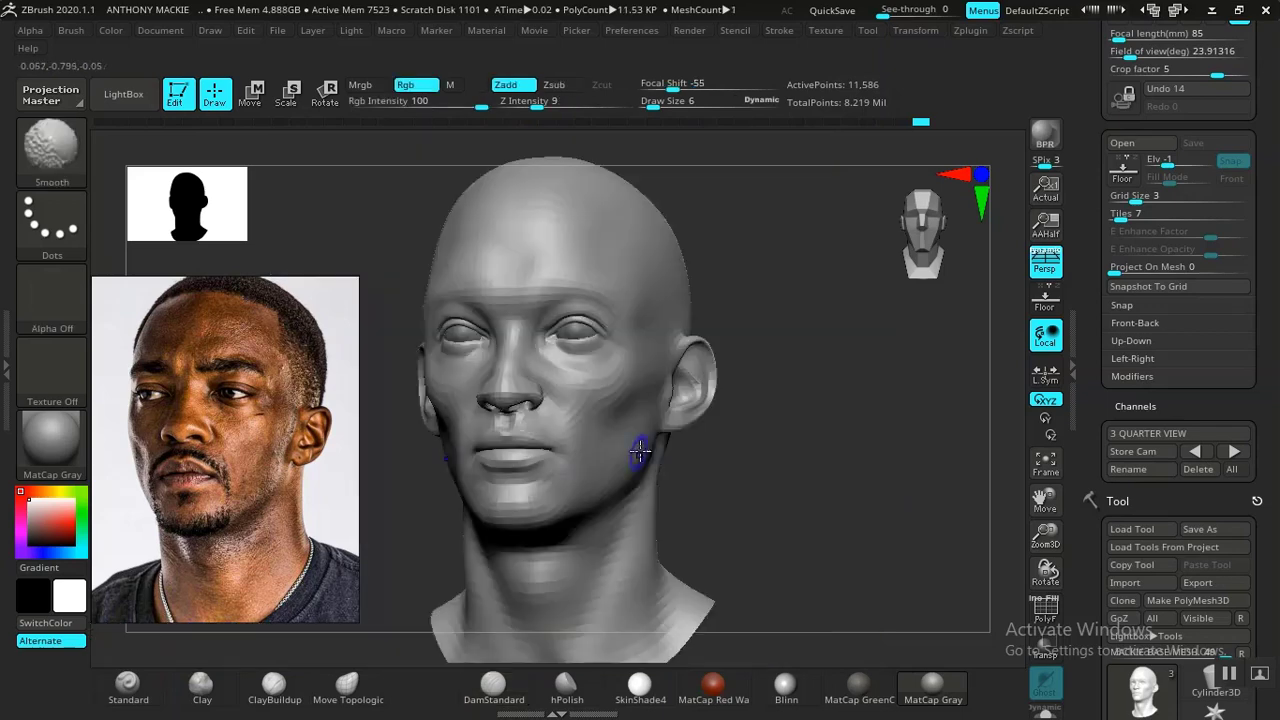
Refine the plane beside the chin in a three-quarter close-up with DamStandard at draw size 6 and smooth it
mouse_move(779, 478)
ctrl+right_down()
mouse_move(837, 566)
mouse_move(832, 556)
ctrl+right_up()
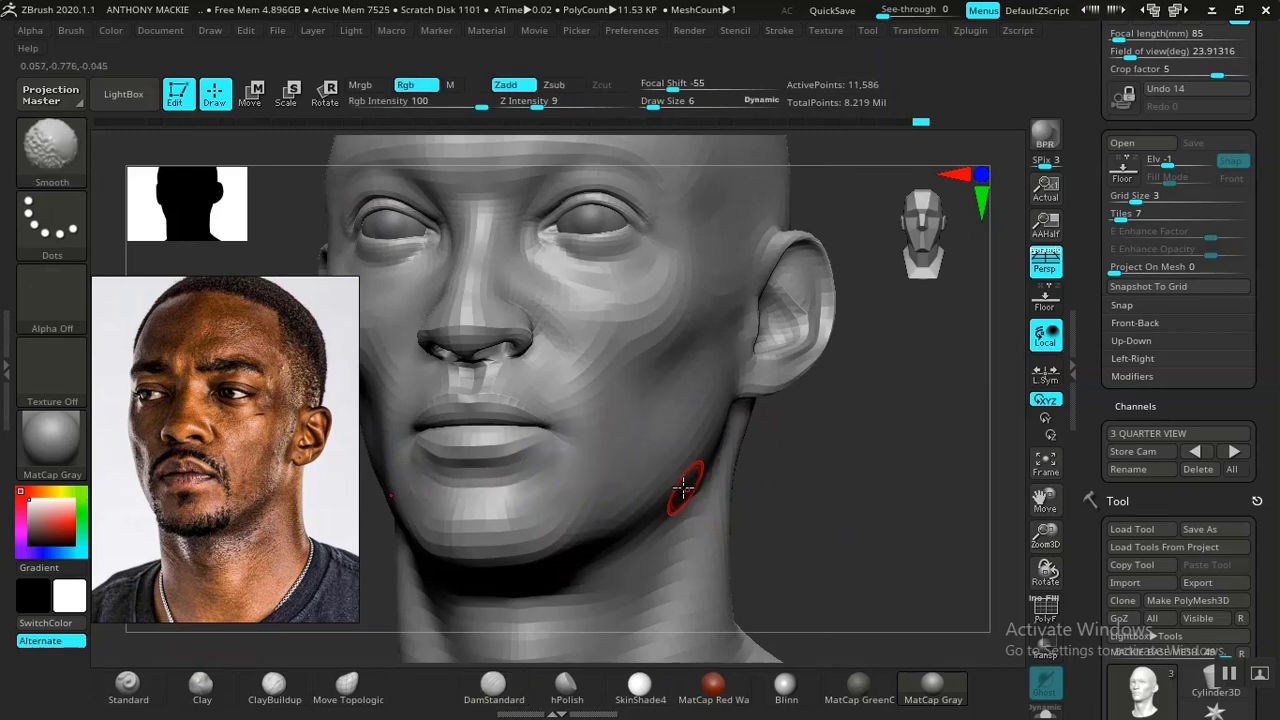
mouse_move(860, 514)
mouse_down()
mouse_move(874, 537)
mouse_move(803, 477)
mouse_move(861, 543)
mouse_move(889, 497)
mouse_move(568, 501)
mouse_up()
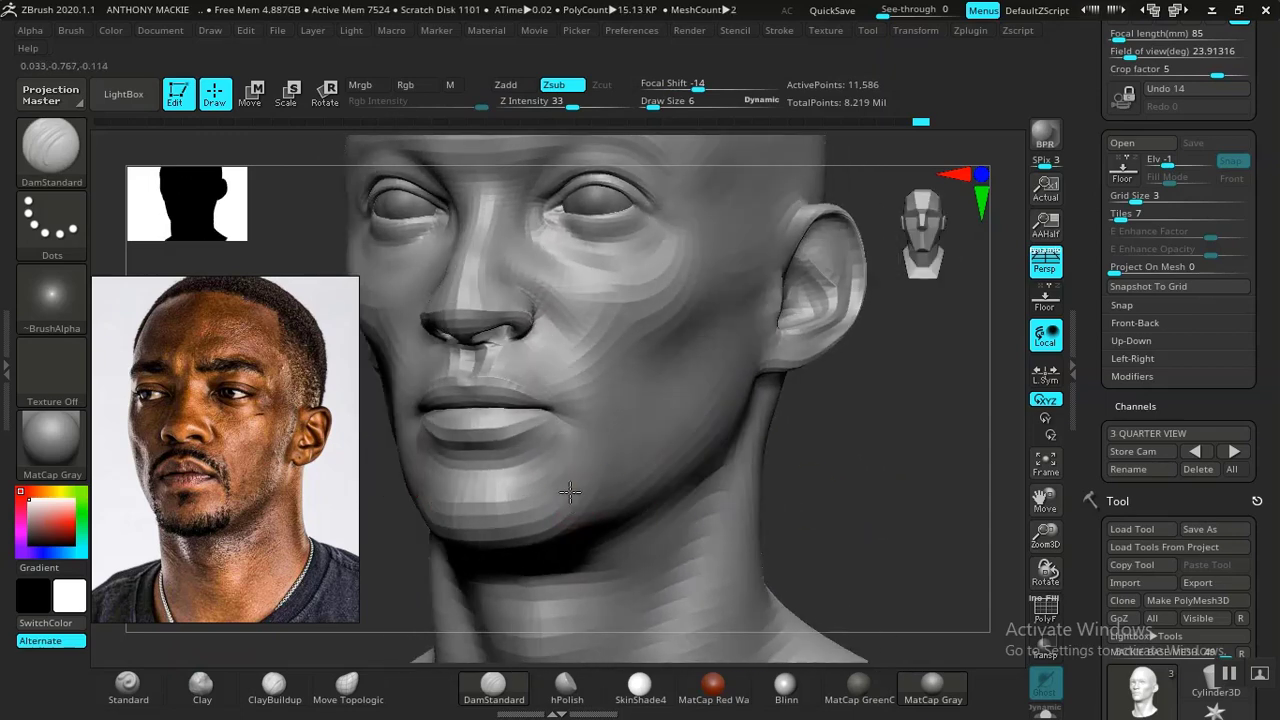
key(shift)
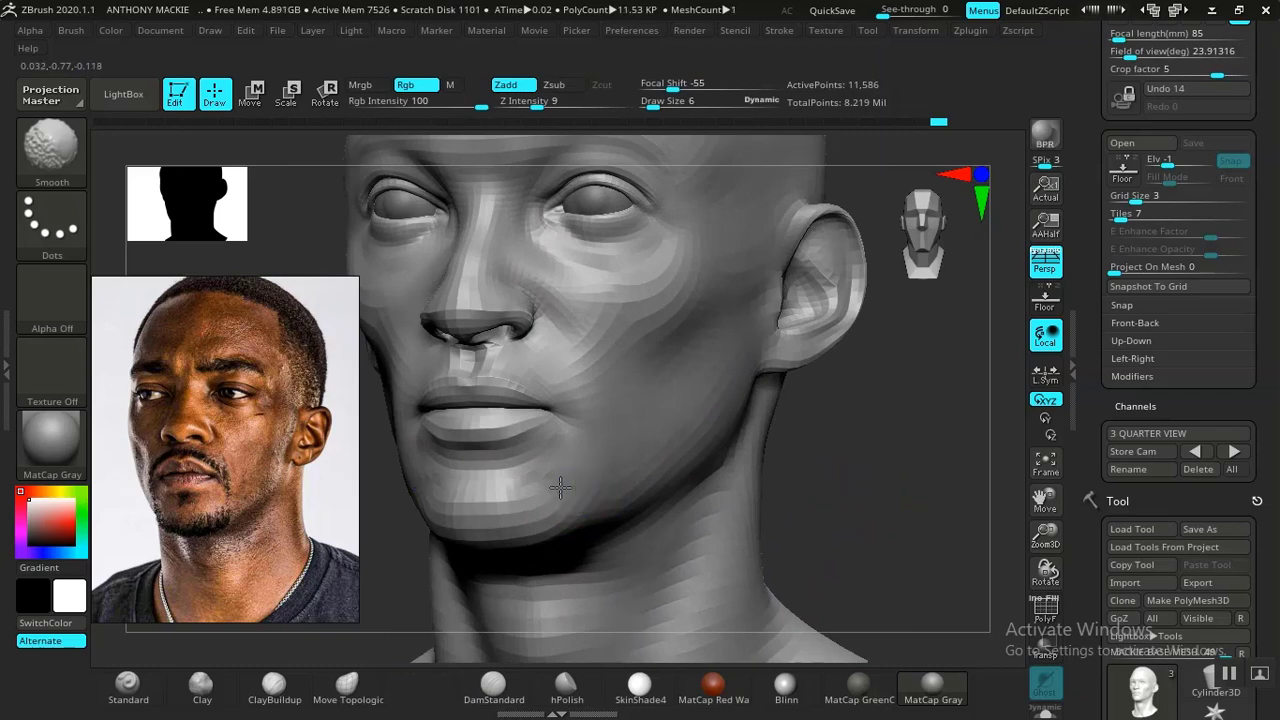
Set ClayBuildup to draw size 11 and try building up the side of the chin in a profile close-up
mouse_move(853, 505)
mouse_down()
mouse_move(814, 391)
mouse_move(797, 440)
mouse_move(857, 451)
mouse_move(890, 432)
mouse_move(829, 477)
mouse_move(869, 549)
mouse_move(871, 508)
mouse_up()
key(space)
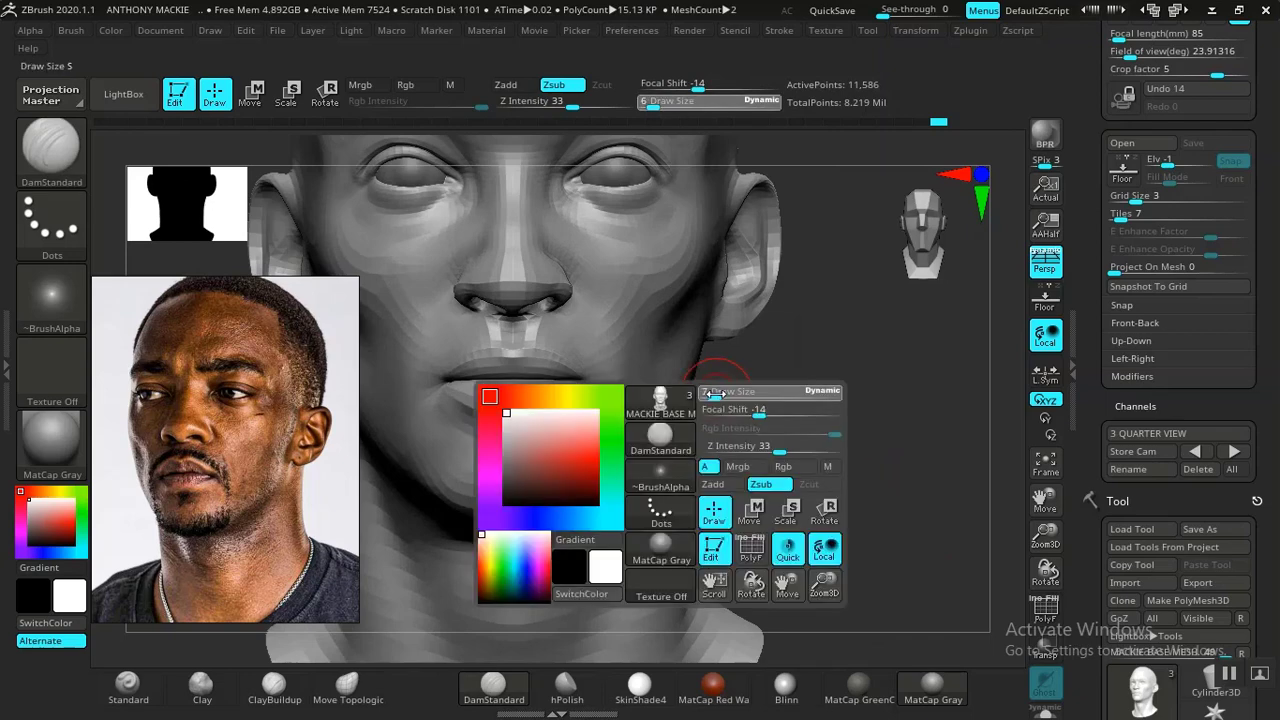
drag(715, 393, 719, 393)
click(277, 697)
mouse_move(798, 511)
alt+mouse_down()
mouse_move(848, 494)
mouse_move(686, 491)
mouse_move(414, 551)
mouse_move(446, 537)
mouse_move(476, 577)
mouse_move(454, 574)
mouse_move(512, 622)
alt+mouse_up()
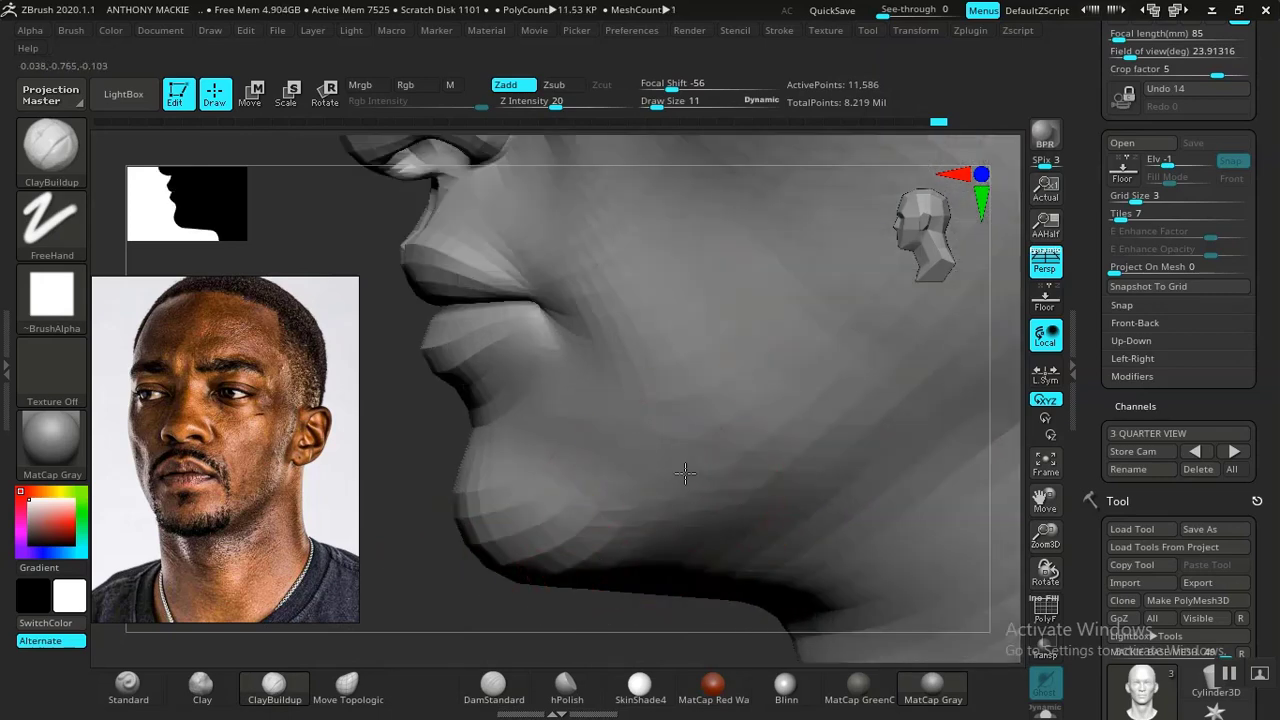
key(shift)
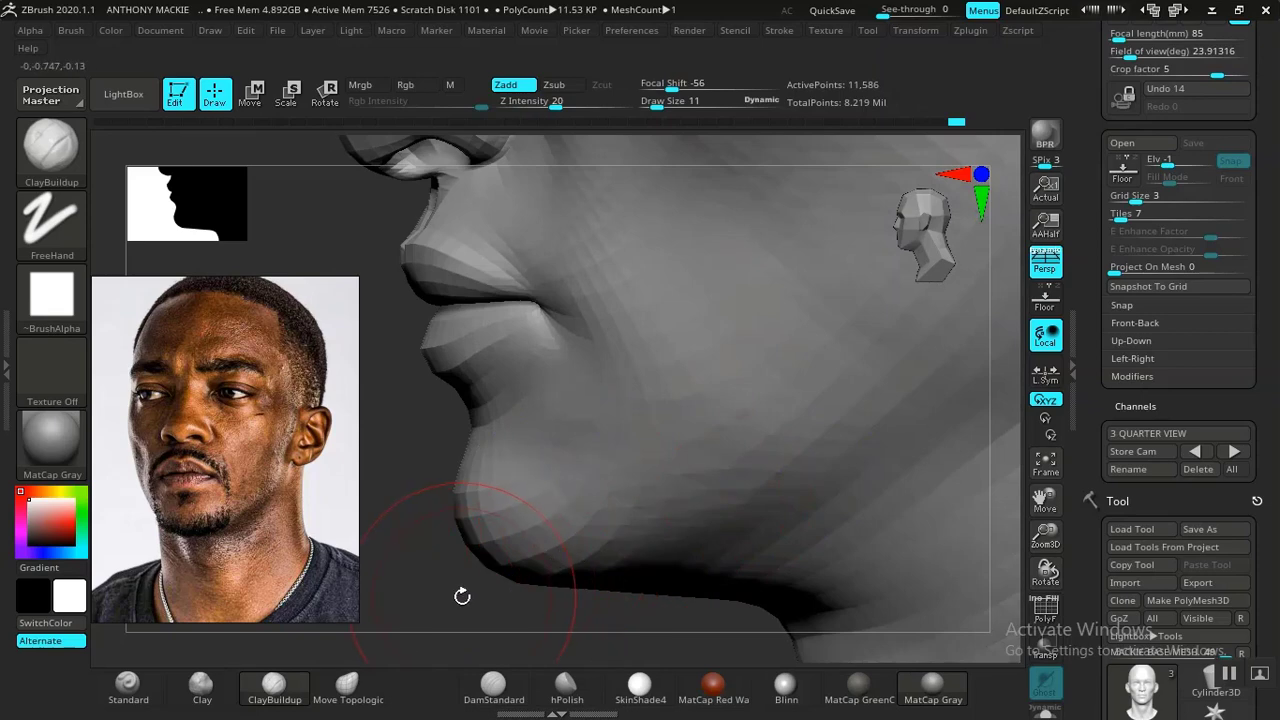
key(f)
Build up the front of the chin from a three-quarter angle with ClayBuildup at draw size 11 and smooth it
shift+drag(411, 305, 466, 471)
ctrl+right_drag(800, 477, 805, 471)
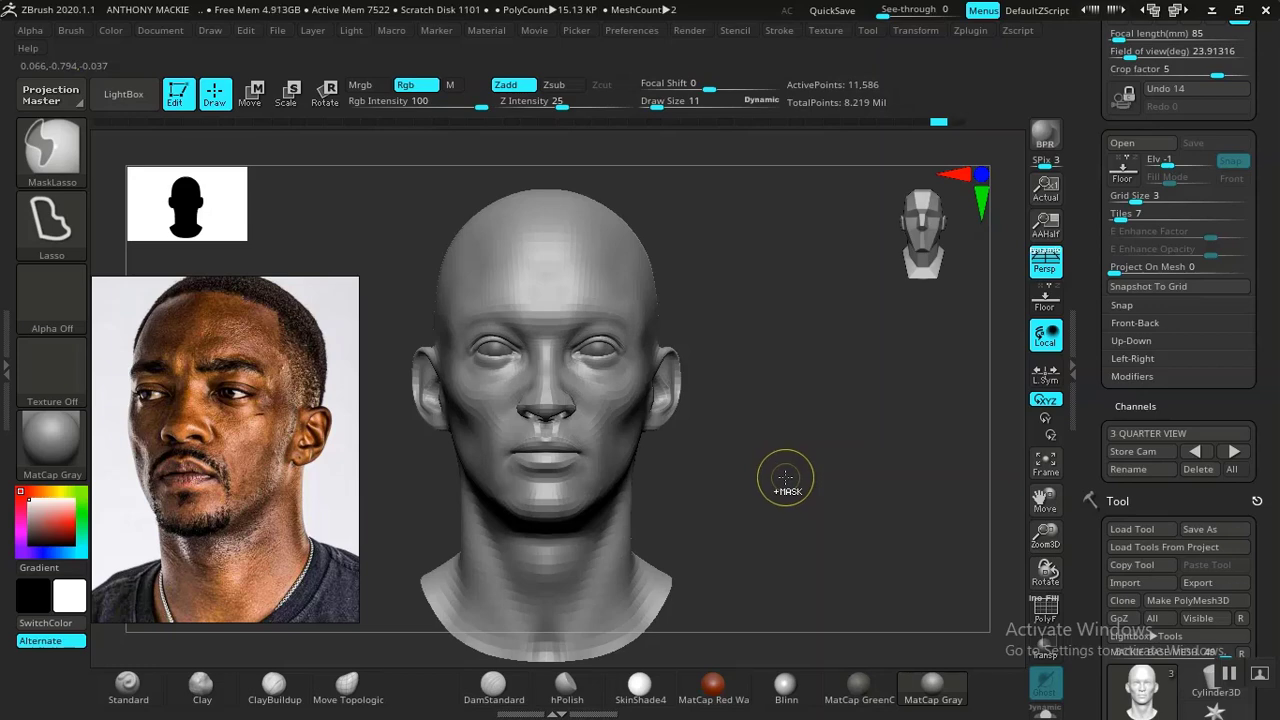
ctrl+right_drag(777, 479, 868, 512)
mouse_move(868, 512)
right_down()
mouse_move(835, 480)
mouse_move(871, 500)
right_up()
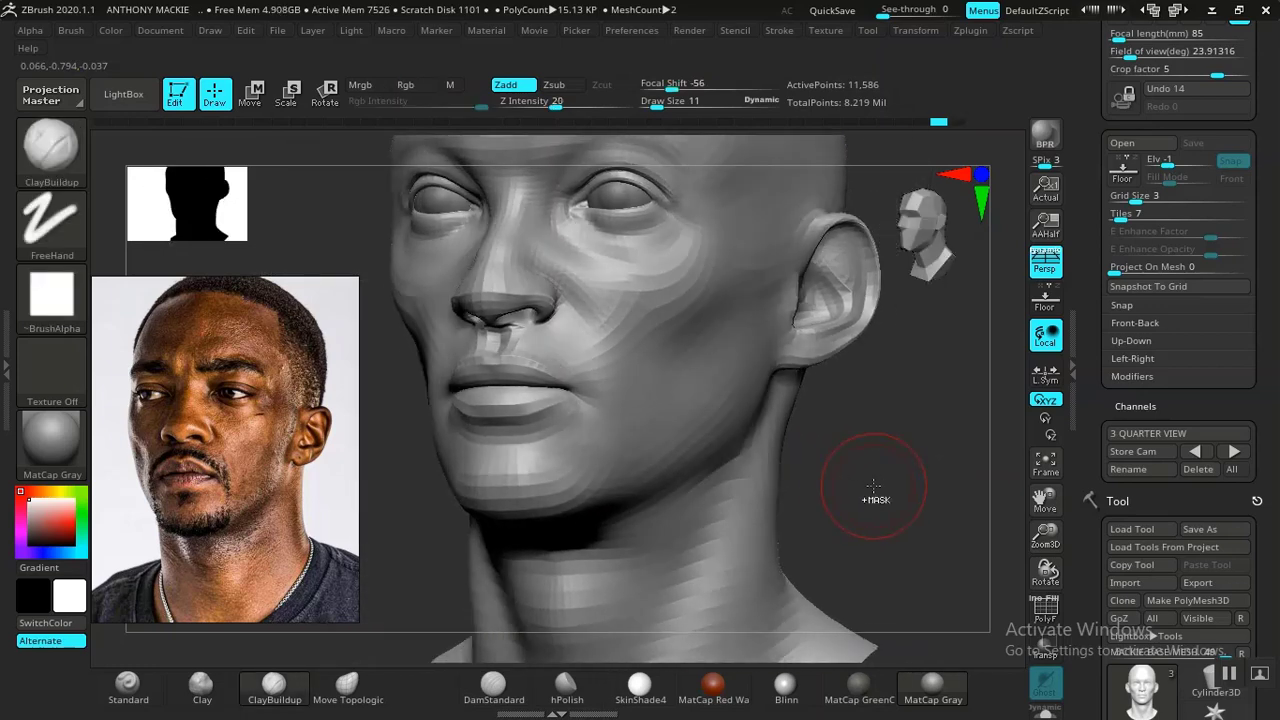
key(shift)
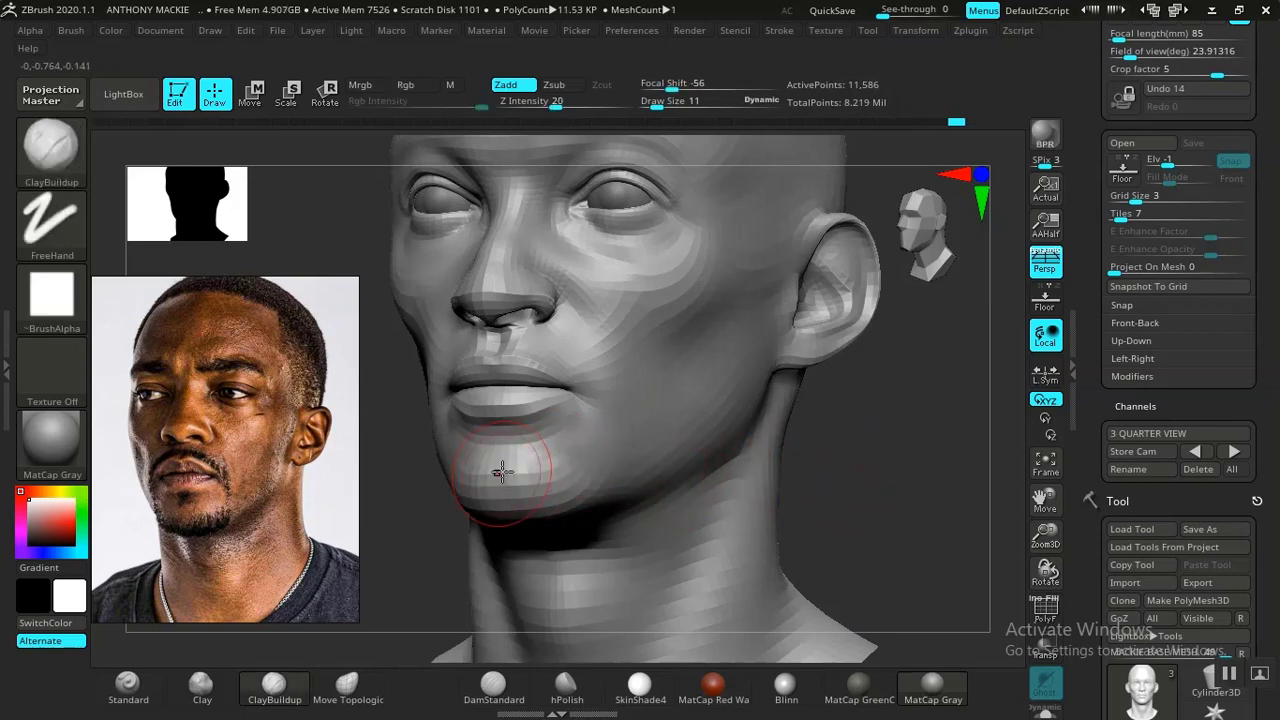
key(shift)
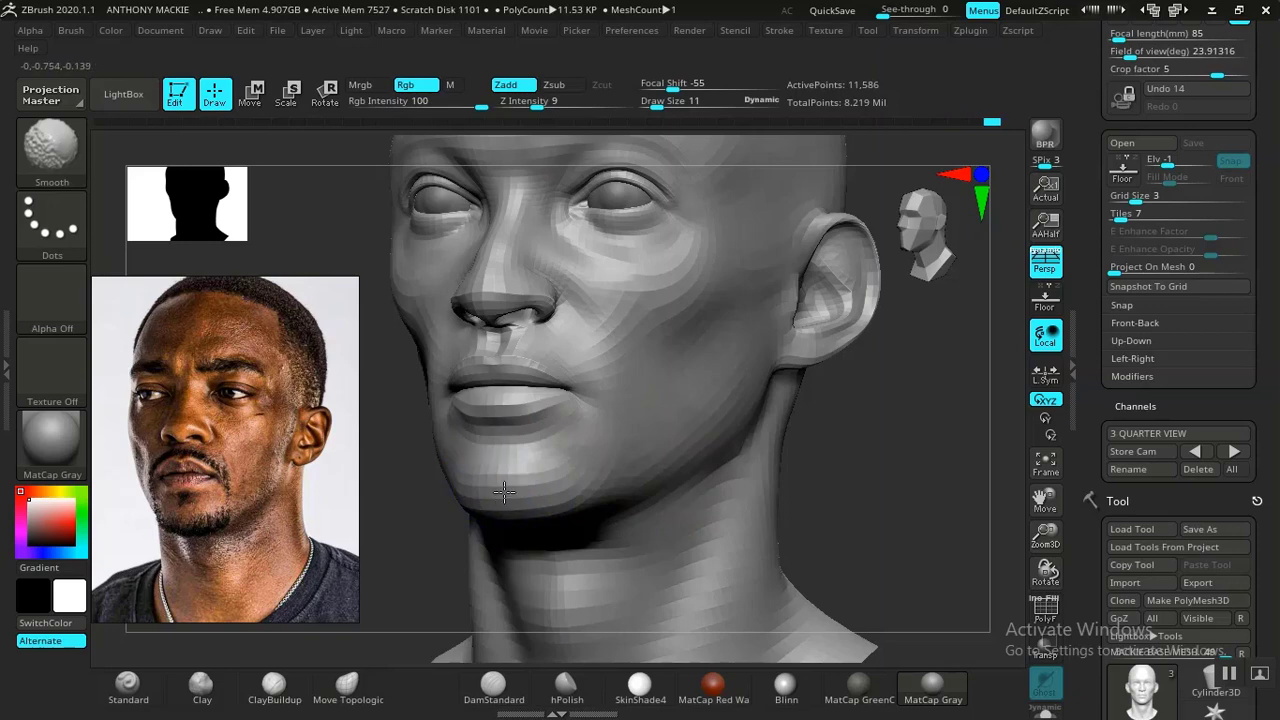
Restore the stored three-quarter camera and compare the chin, cheek and ear with the reference photo overlay
click(1192, 452)
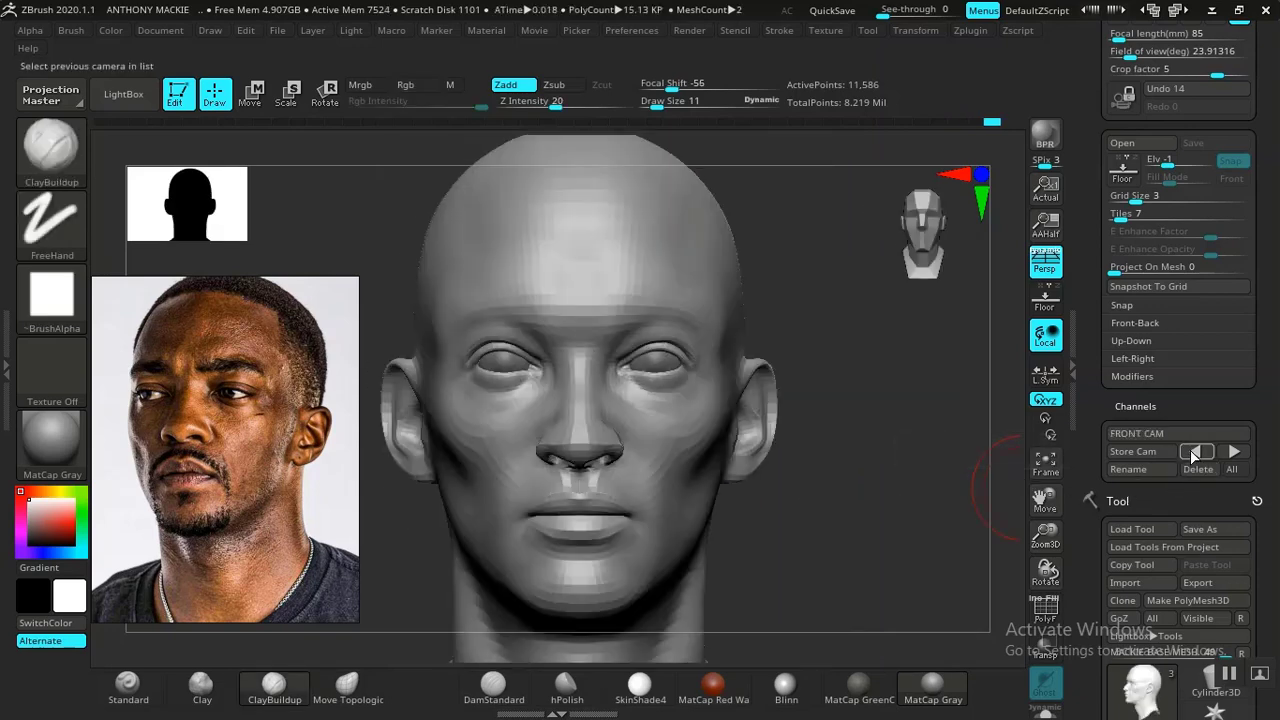
click(1190, 452)
click(1190, 452)
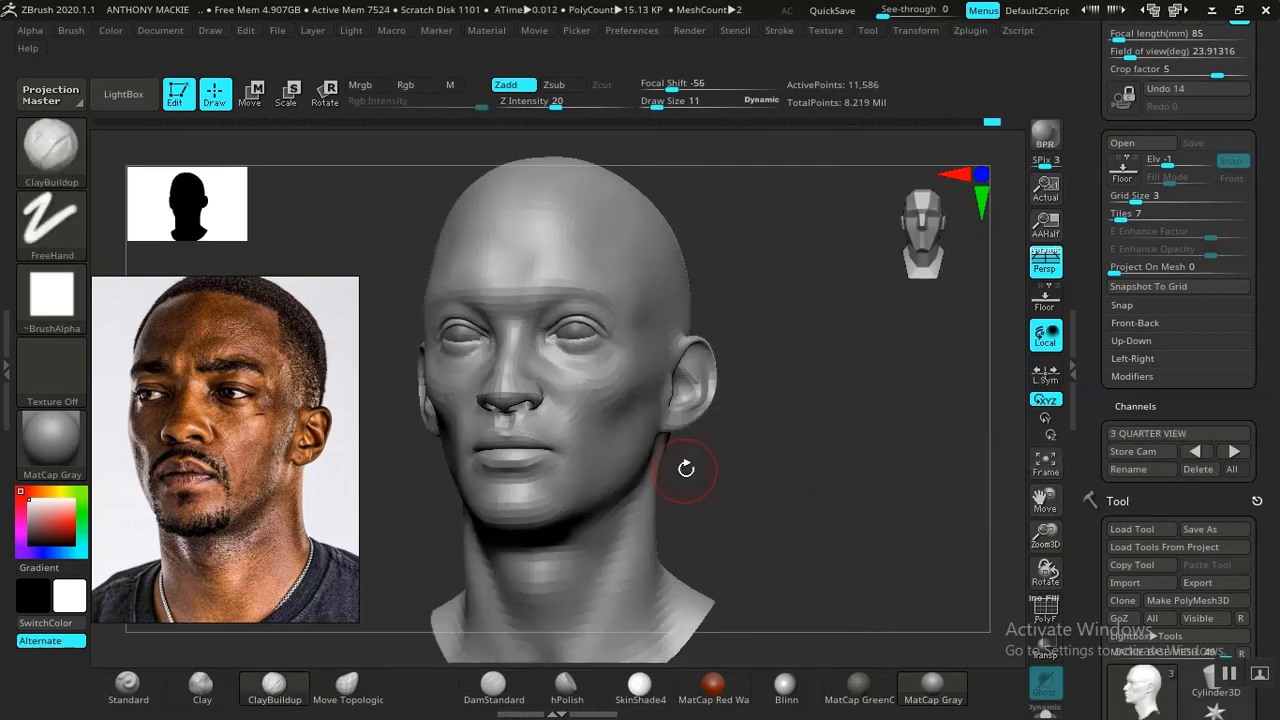
key(shift+z)
key(shift+z)
key(shift+z)
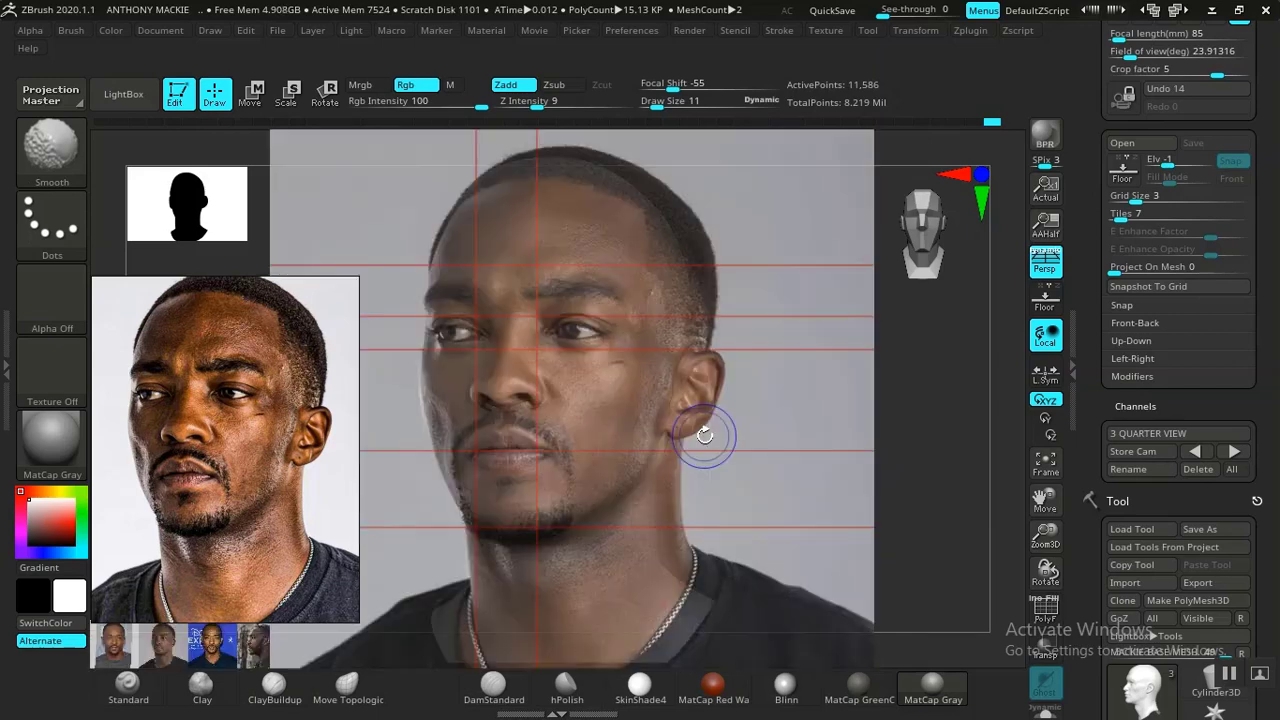
key(shift+z)
key(shift+z)
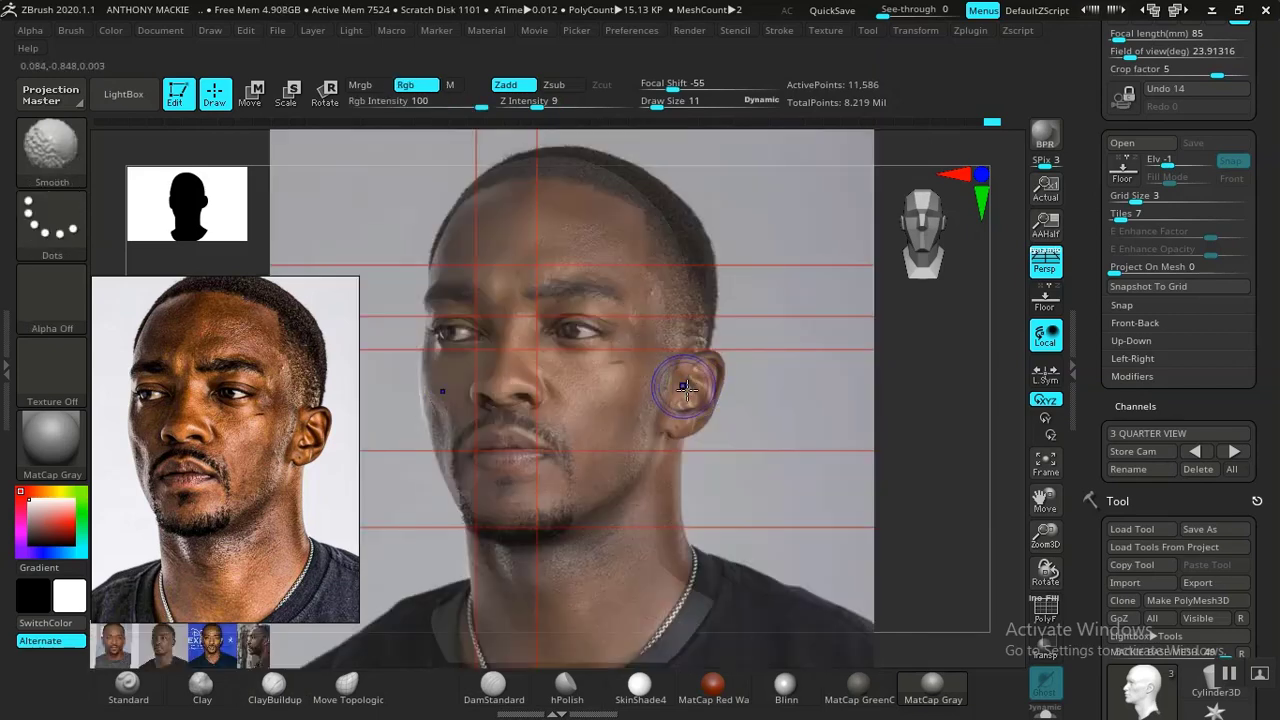
key(shift+z)
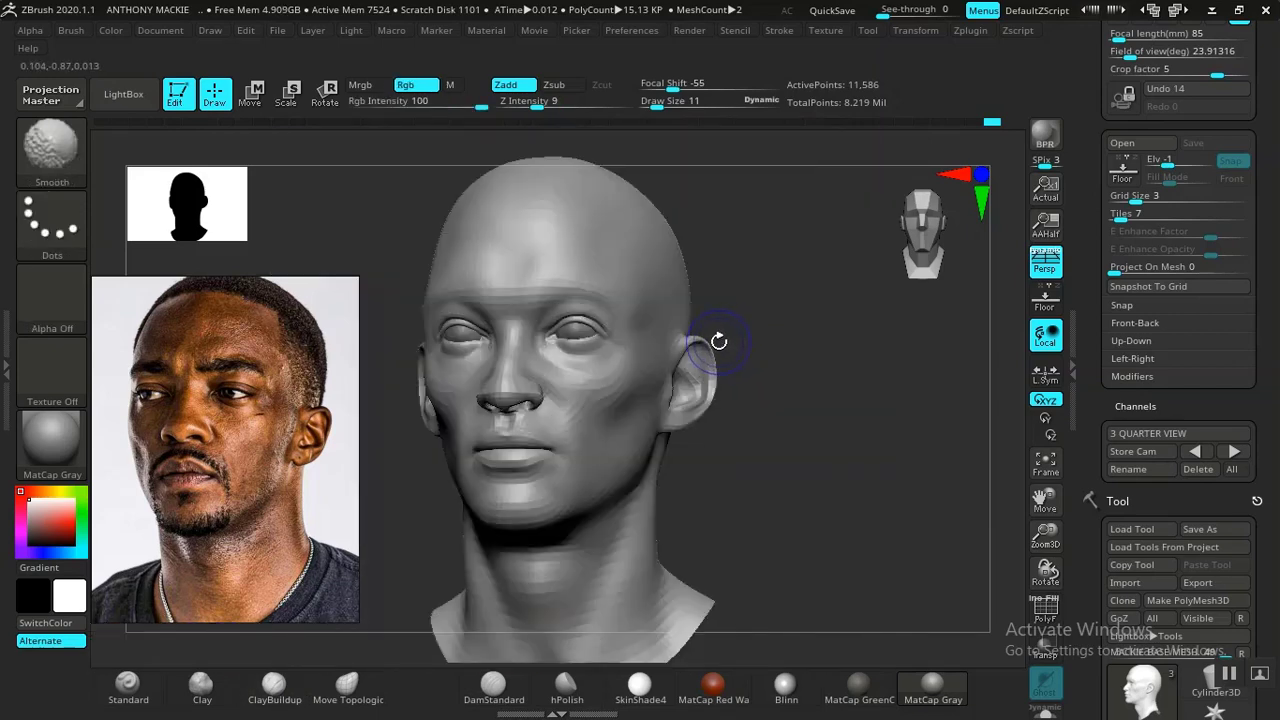
key(shift+z)
key(shift+z)
key(shift+z)
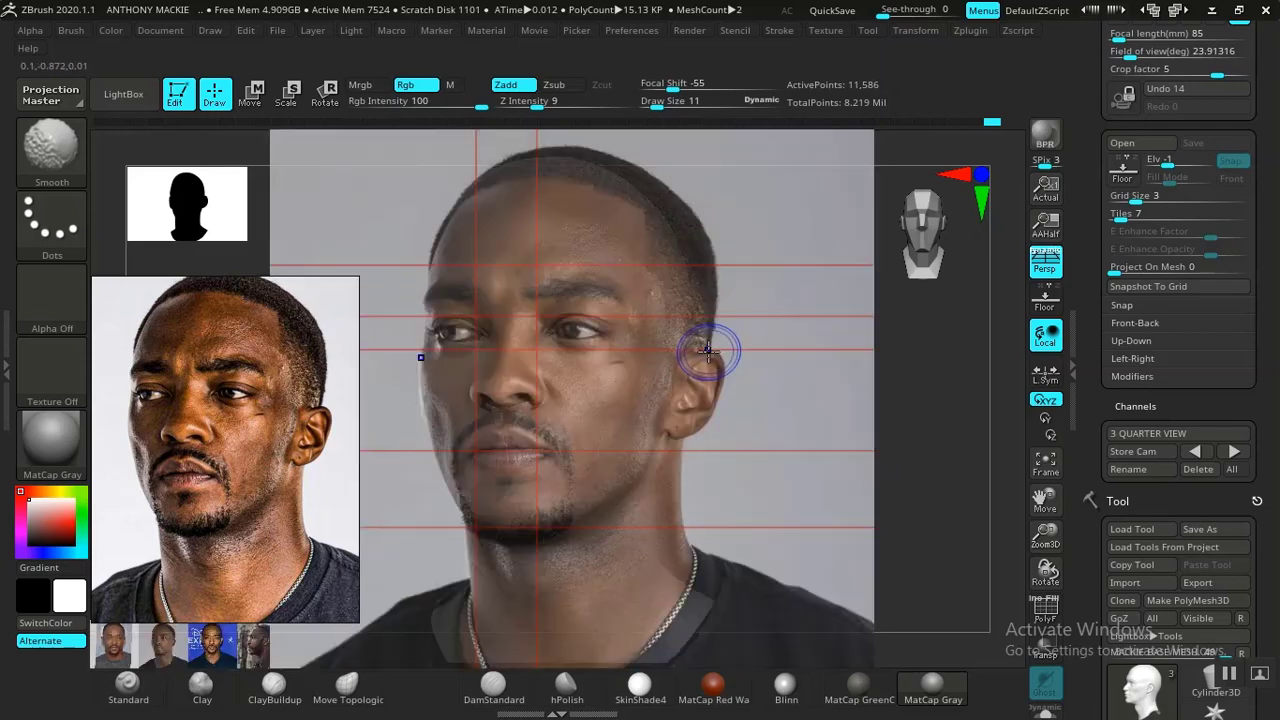
Build up the area in front of the ear with ClayBuildup at draw size 18 and smooth it, checking against the reference overlay
key(b)
key(c)
key(b)
key(space)
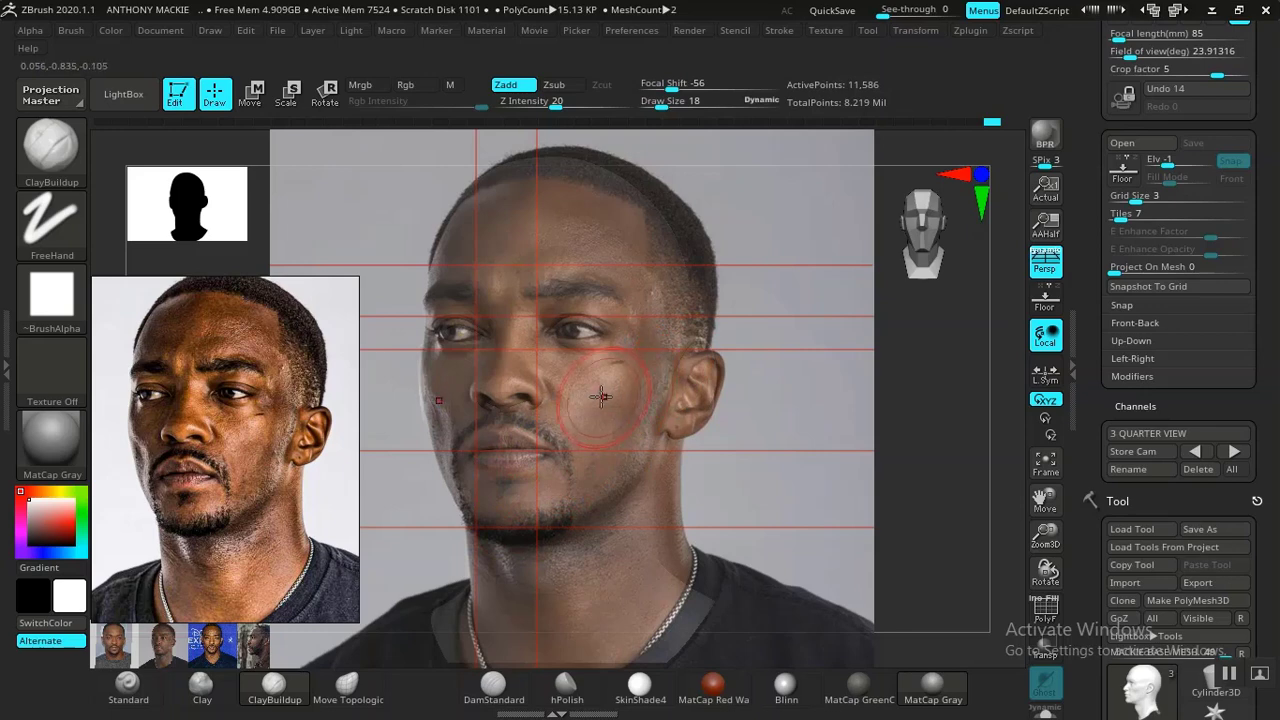
key(shift)
key(shift+z)
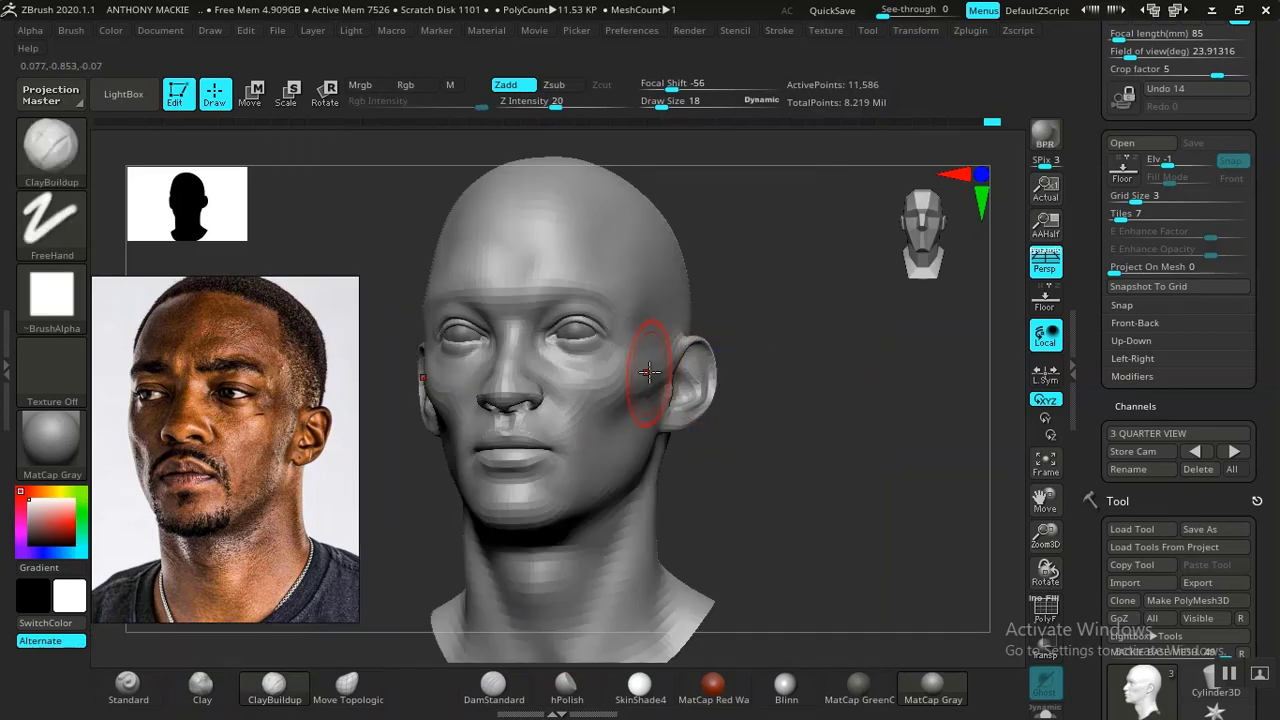
key(shift)
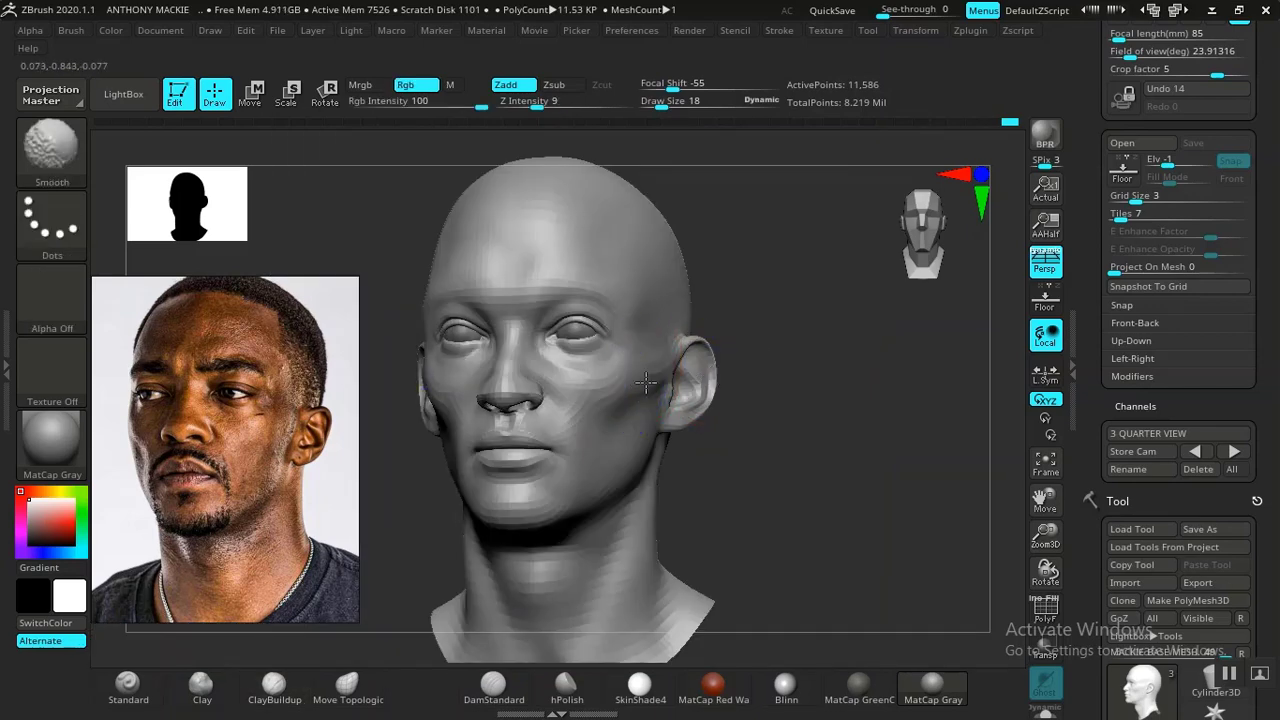
shift+drag(663, 371, 673, 353)
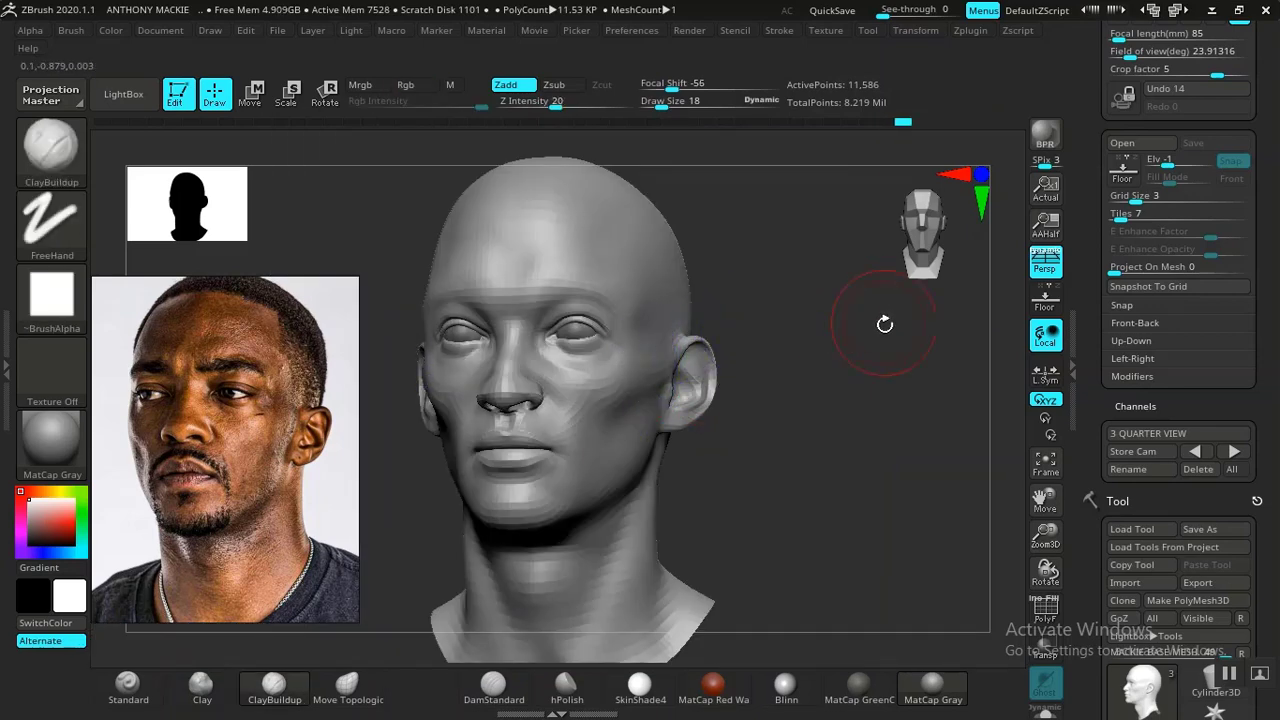
Compare the temple and cheekbone in front of the ear with the three-quarter reference photo overlay
key(shift+z)
key(shift+z)
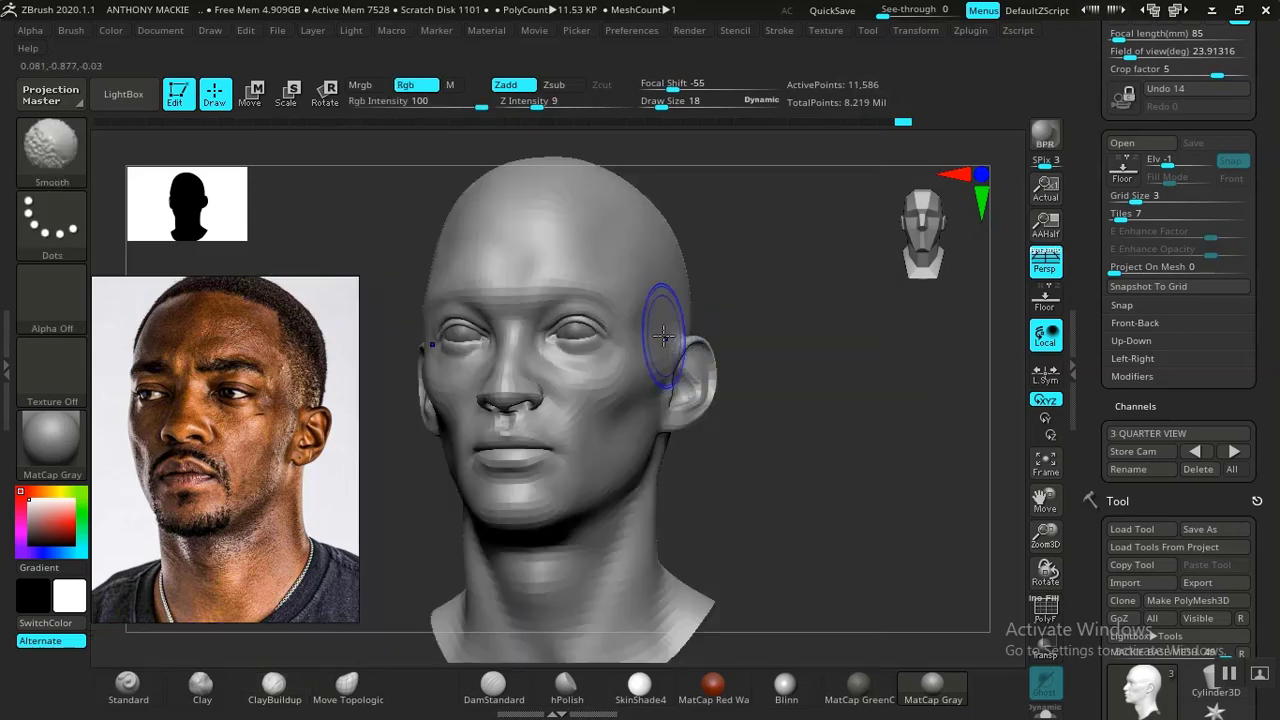
key(shift+z)
key(shift+z)
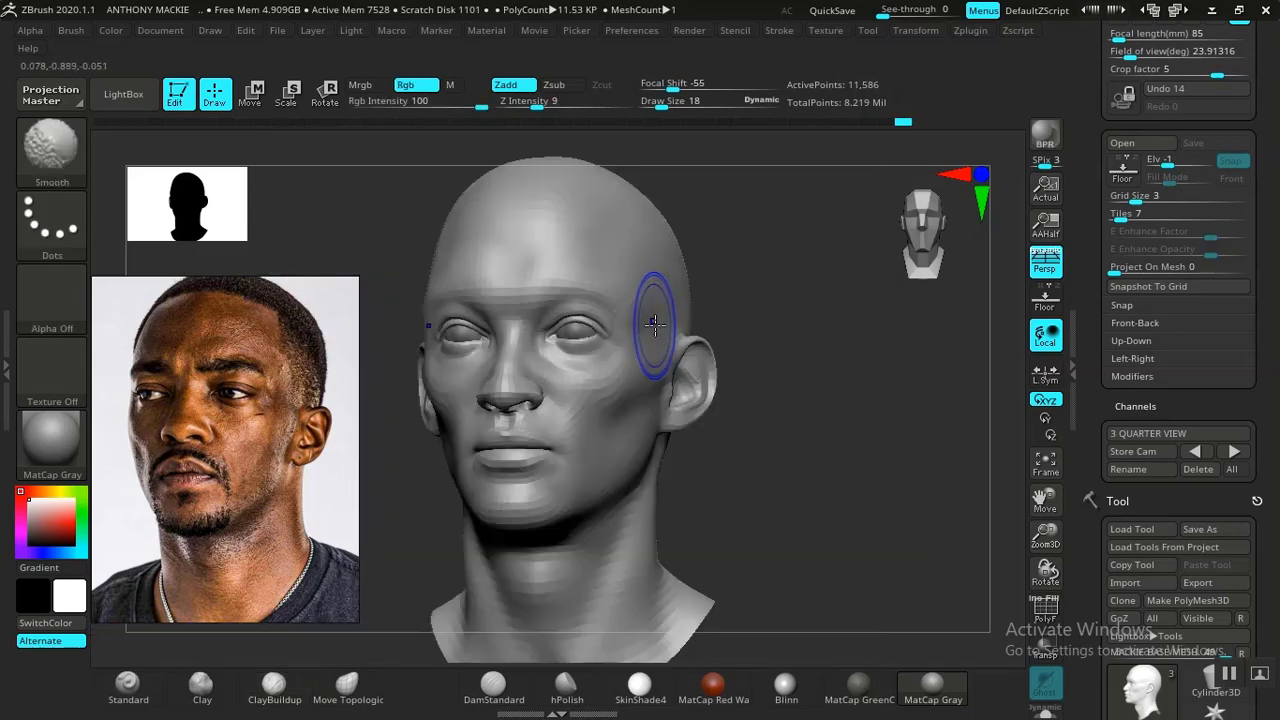
key(shift+z)
key(shift+z)
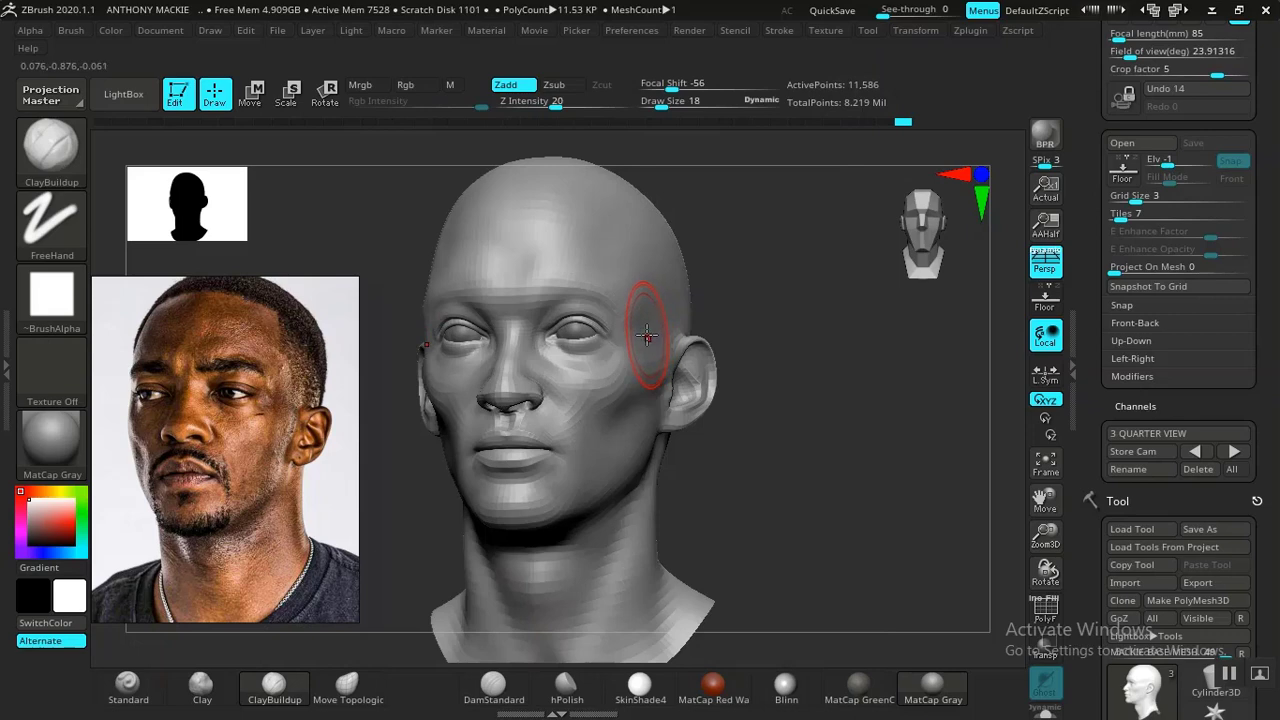
key(shift+z)
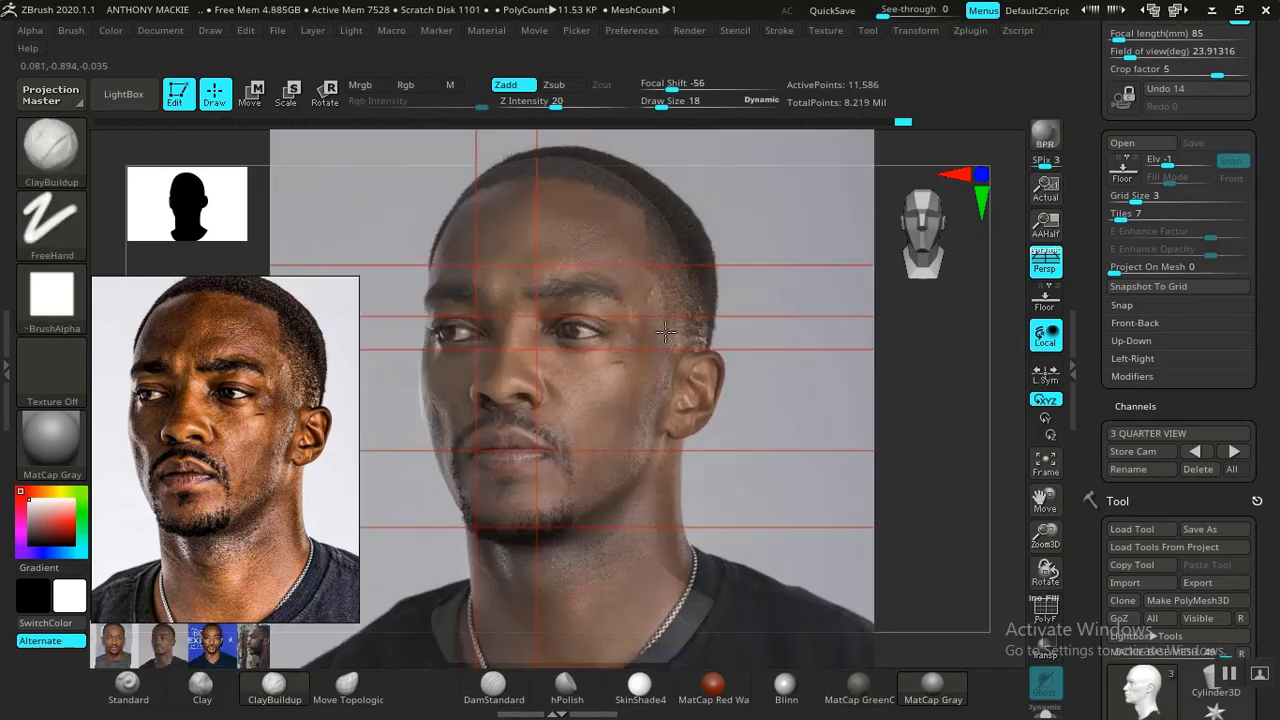
key(shift+z)
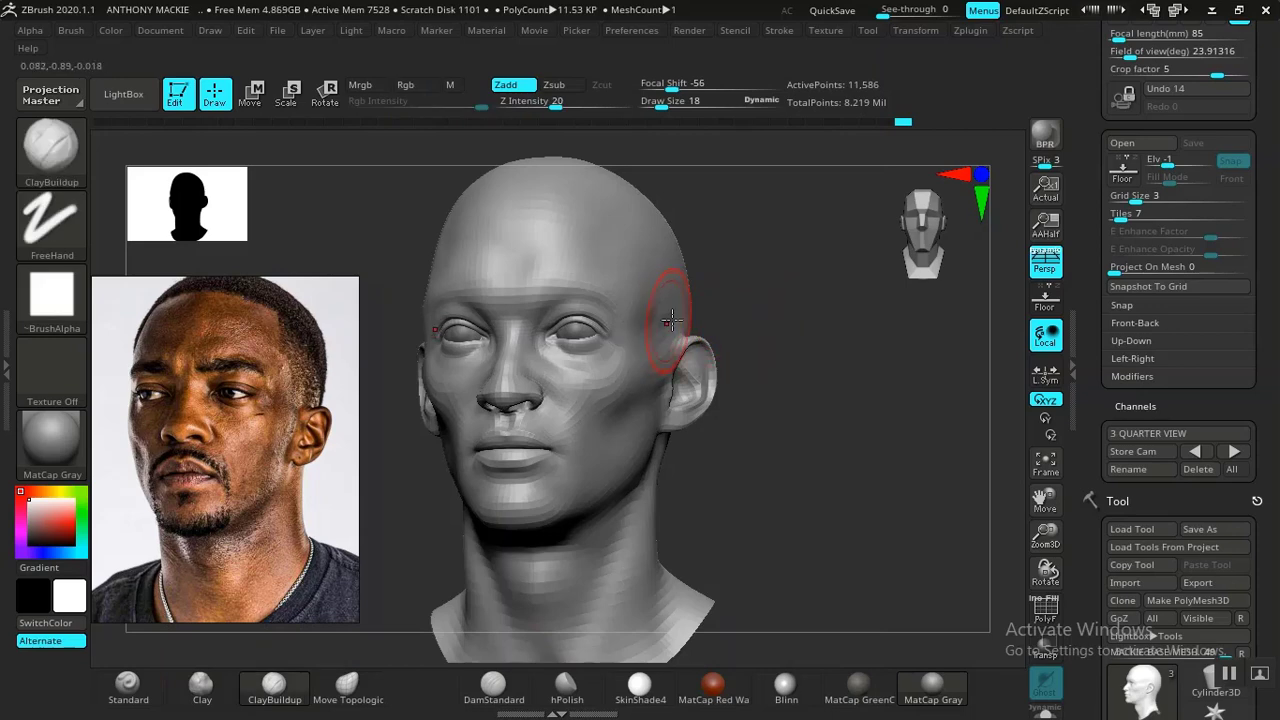
Refine the temple between the eye and ear in a close-up and smooth it from a three-quarter angle
mouse_move(670, 320)
right_down()
mouse_move(814, 343)
mouse_move(872, 490)
mouse_move(647, 396)
right_up()
key(shift)
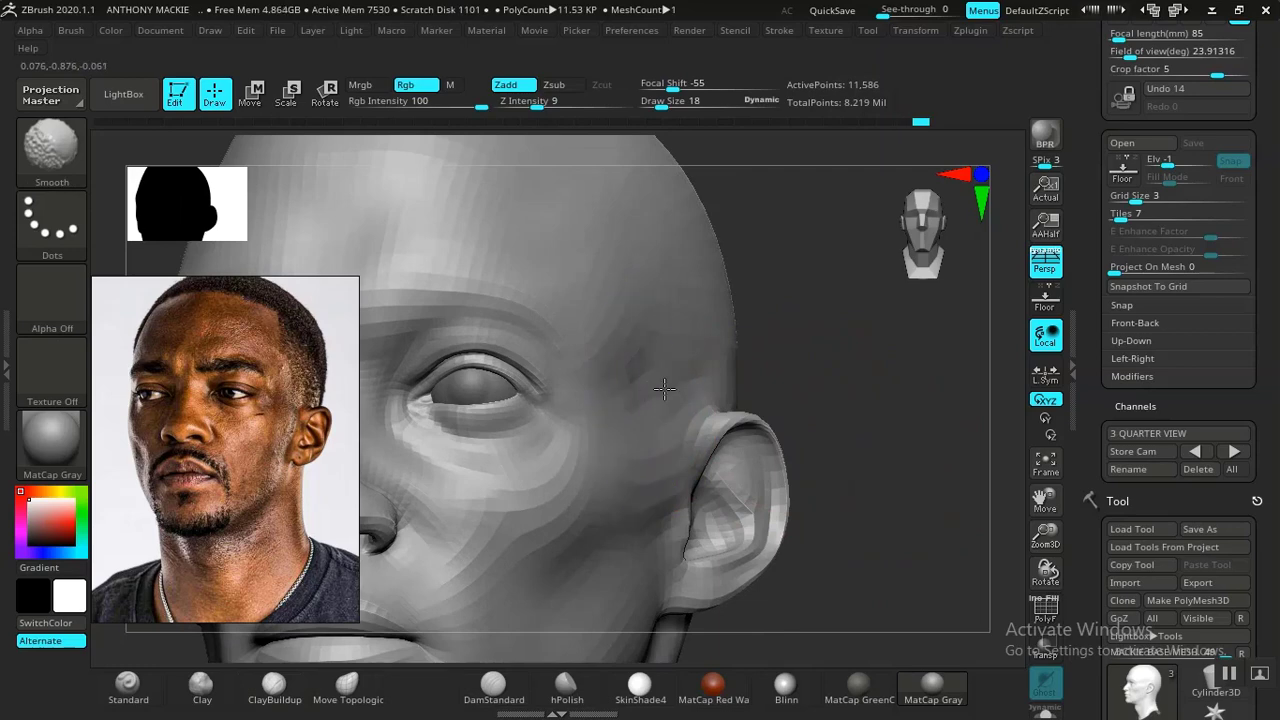
key(f)
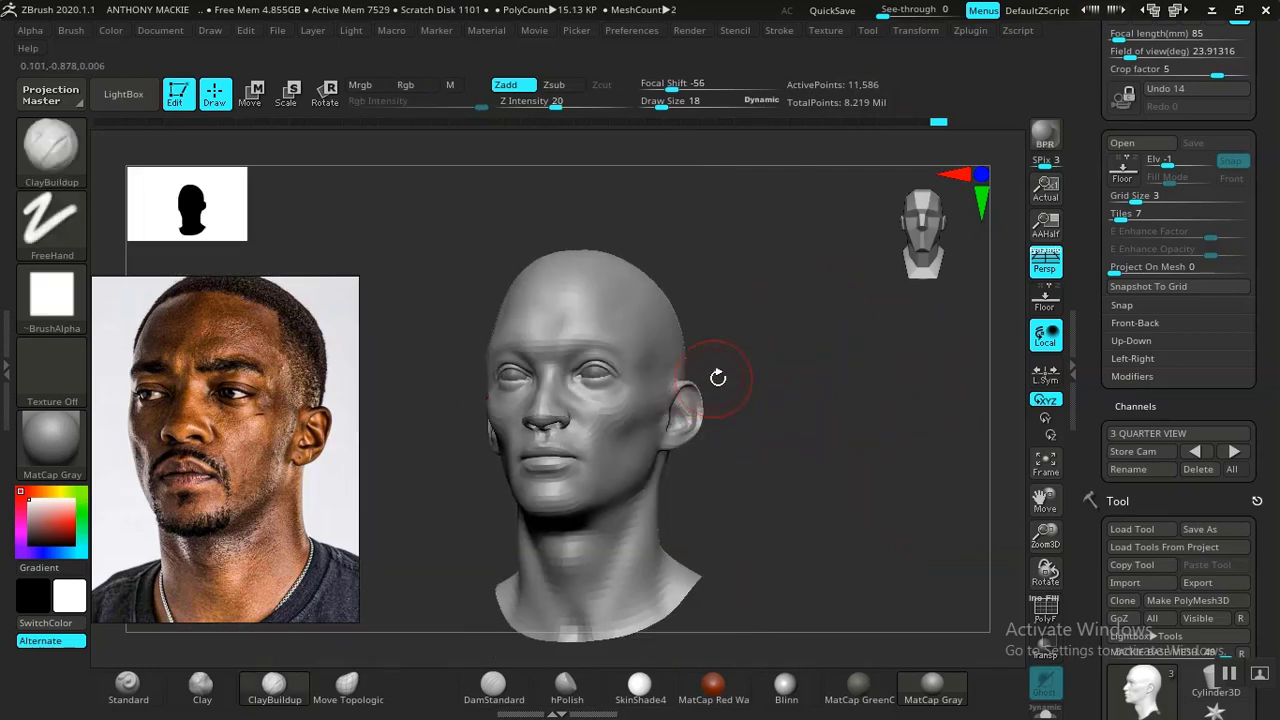
mouse_move(801, 361)
ctrl+right_down()
mouse_move(846, 537)
mouse_move(837, 471)
mouse_move(900, 428)
ctrl+right_up()
key(shift)
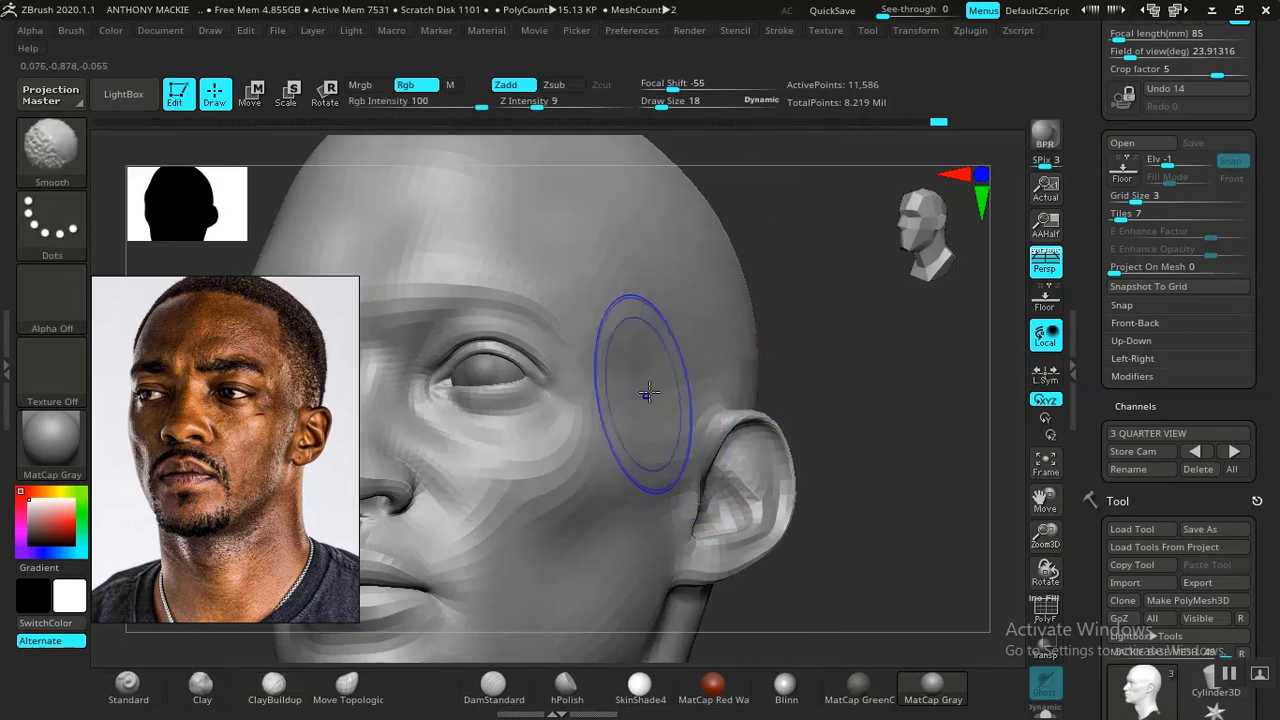
shift+drag(649, 392, 727, 384)
key(f)
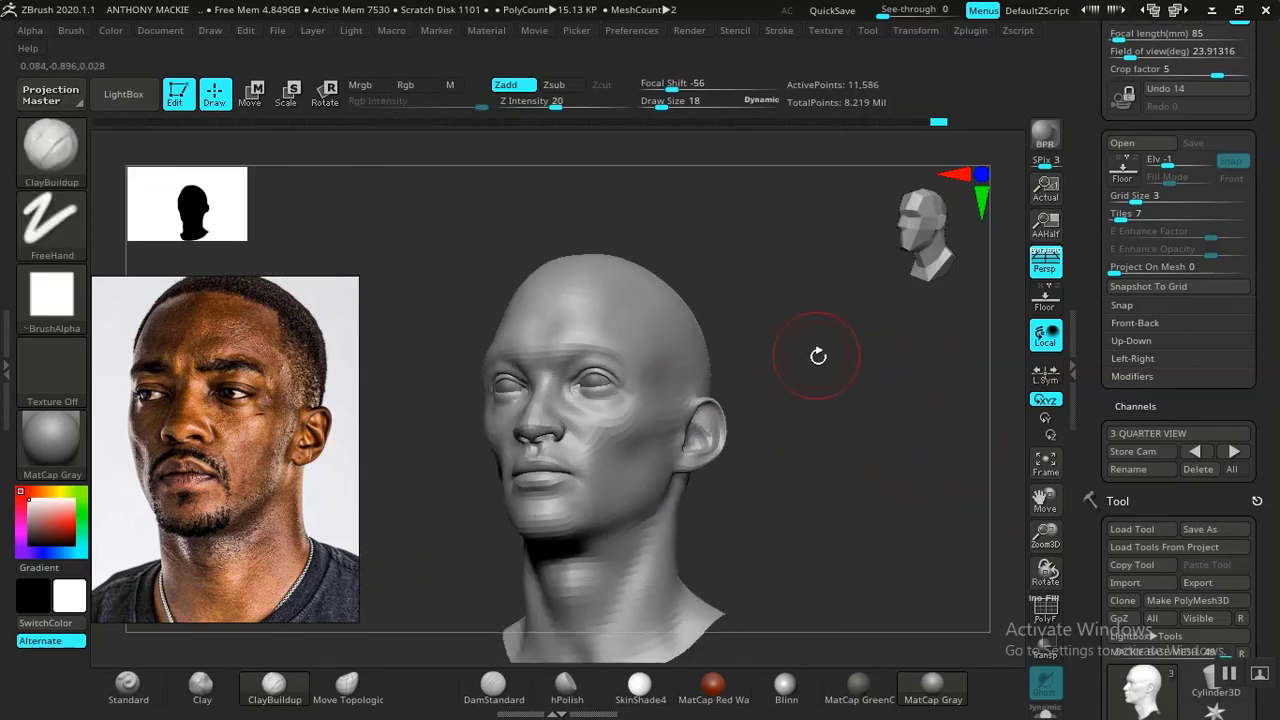
Check the head from the front and the stored front camera, then return to the stored 3 QUARTER VIEW camera
shift+drag(825, 379, 826, 386)
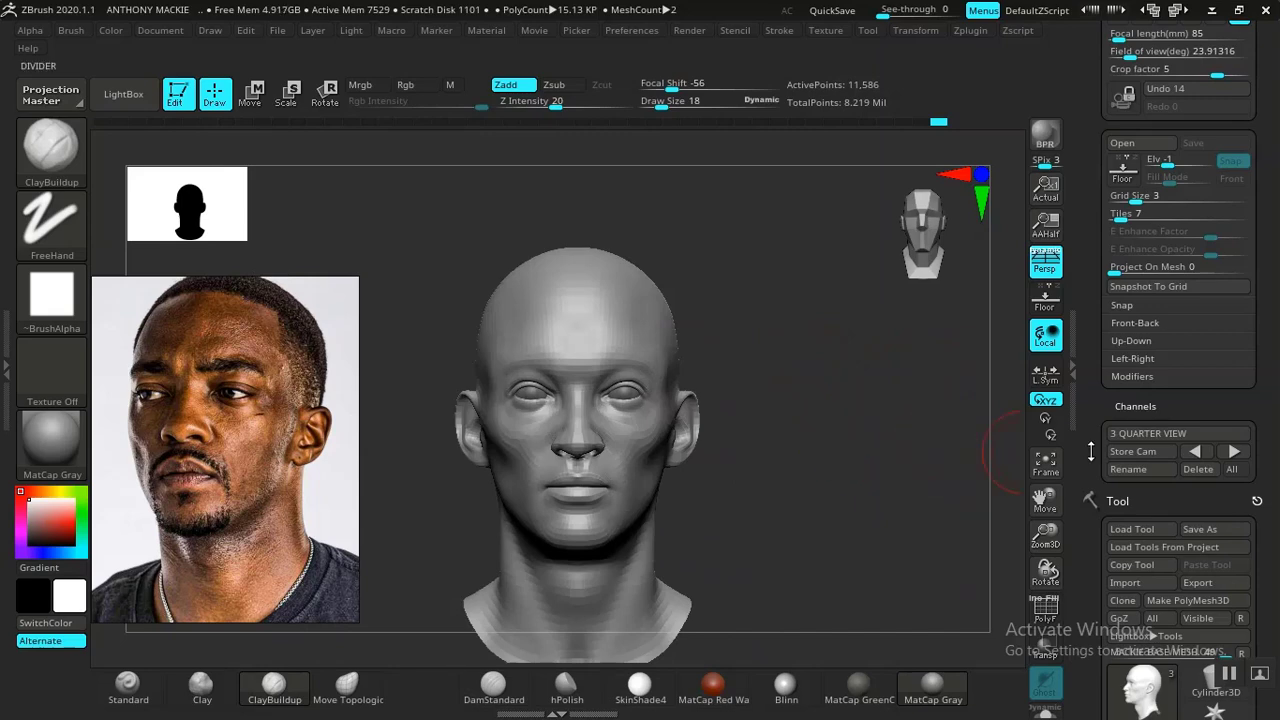
click(1234, 451)
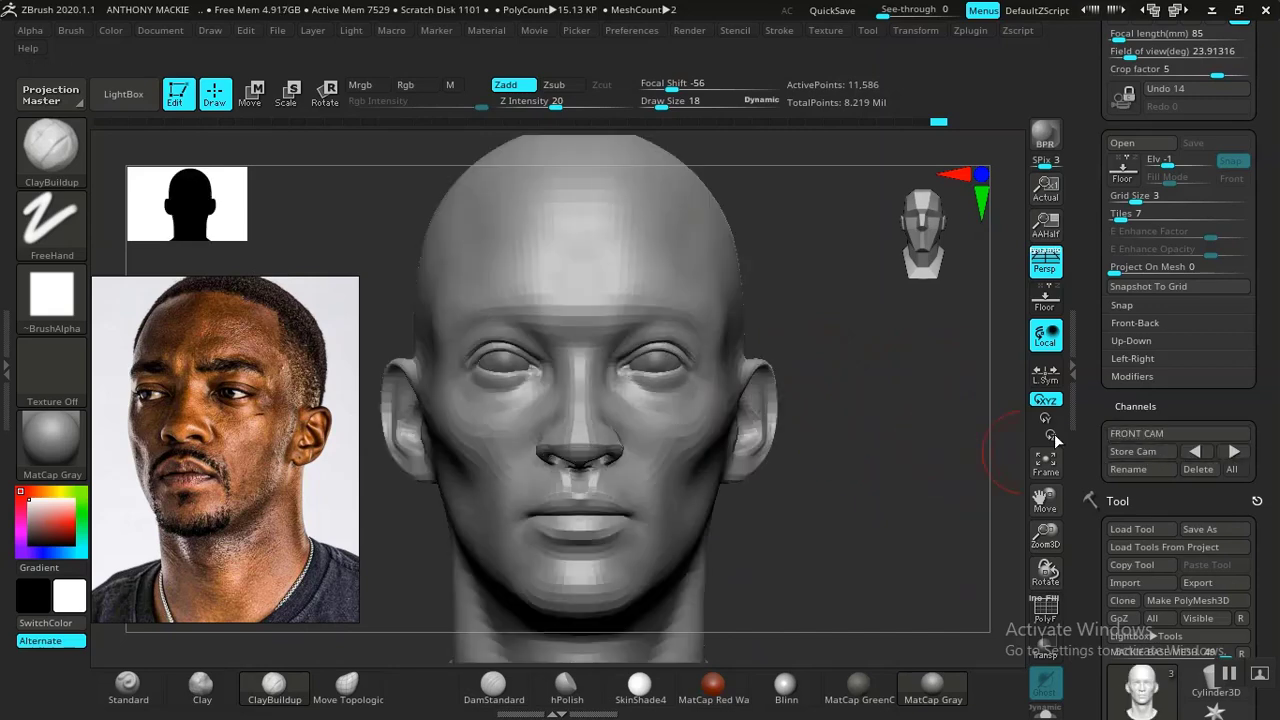
click(1234, 451)
click(1195, 451)
click(1195, 451)
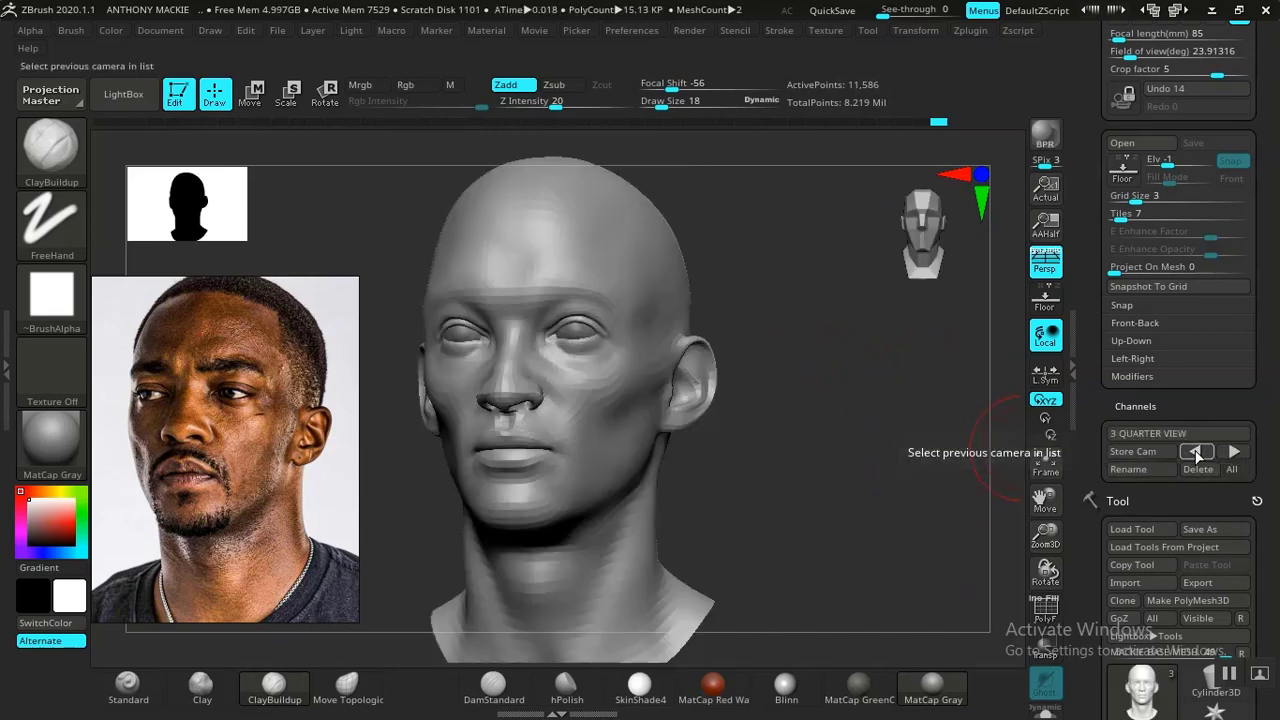
Compare the ear, jaw and nose of the sculpt with the three-quarter reference photo overlay
key(shift)
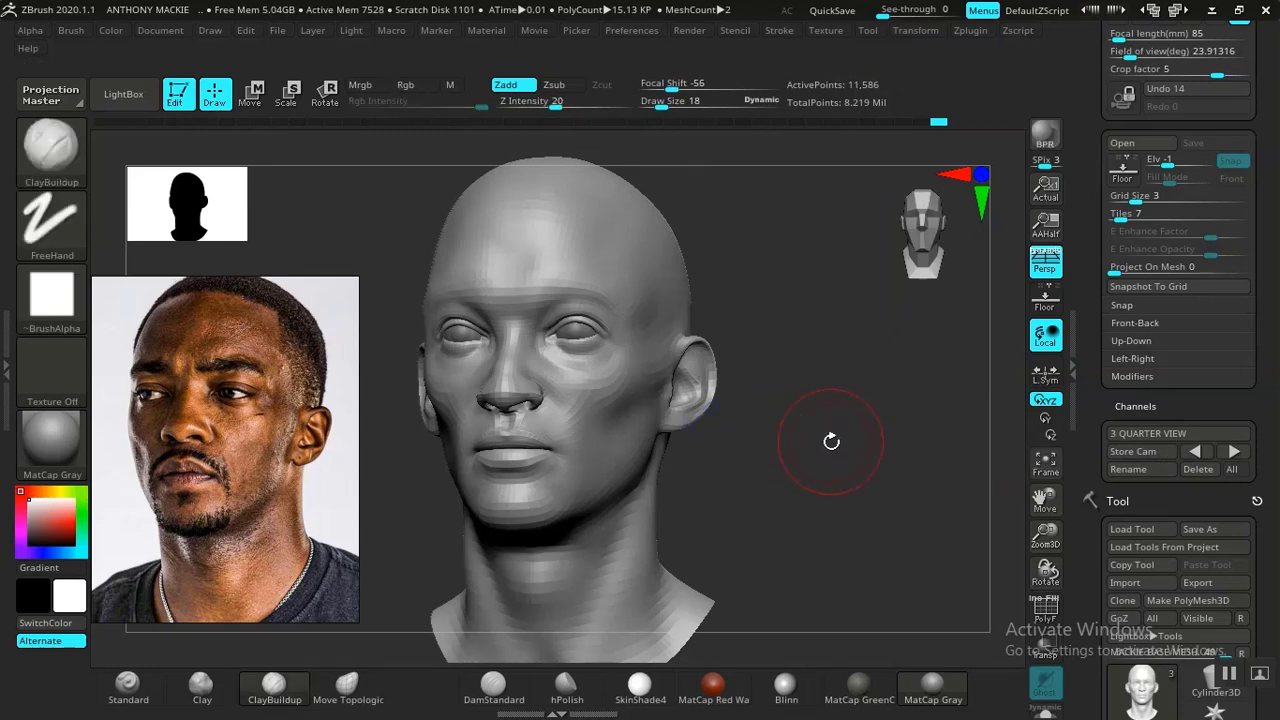
key(shift+z)
key(shift+z)
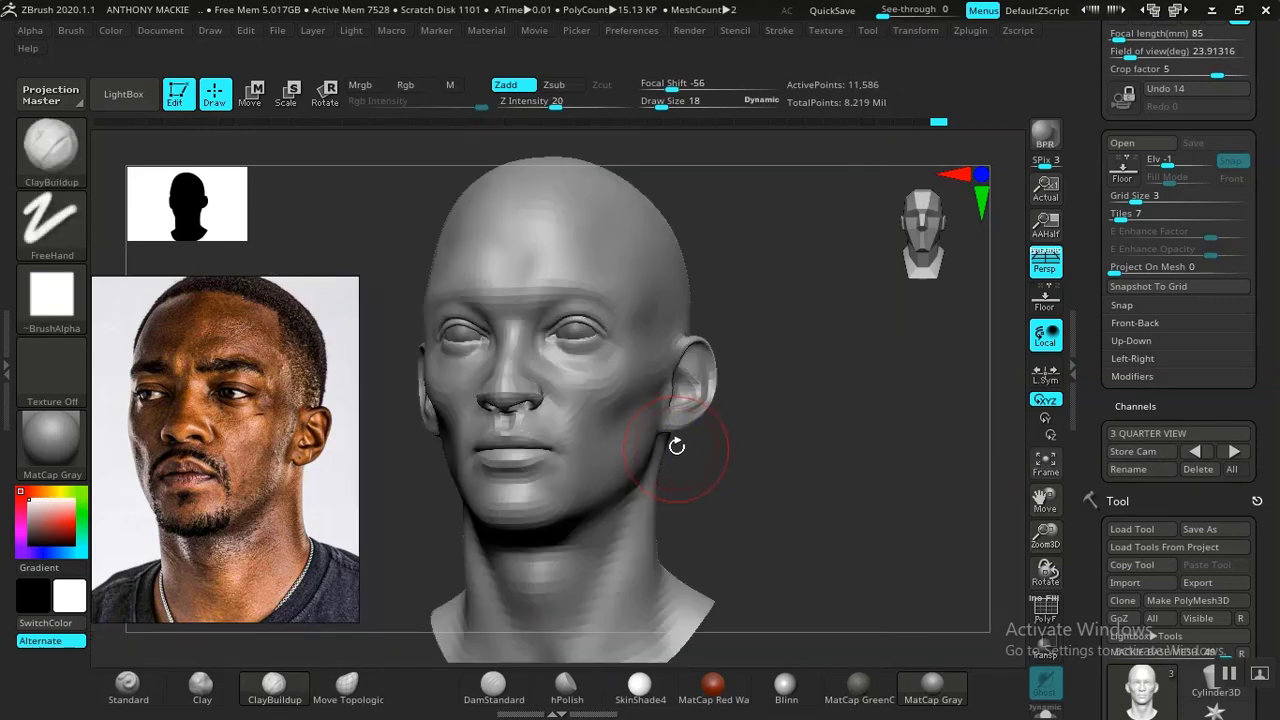
key(shift+z)
key(shift+z)
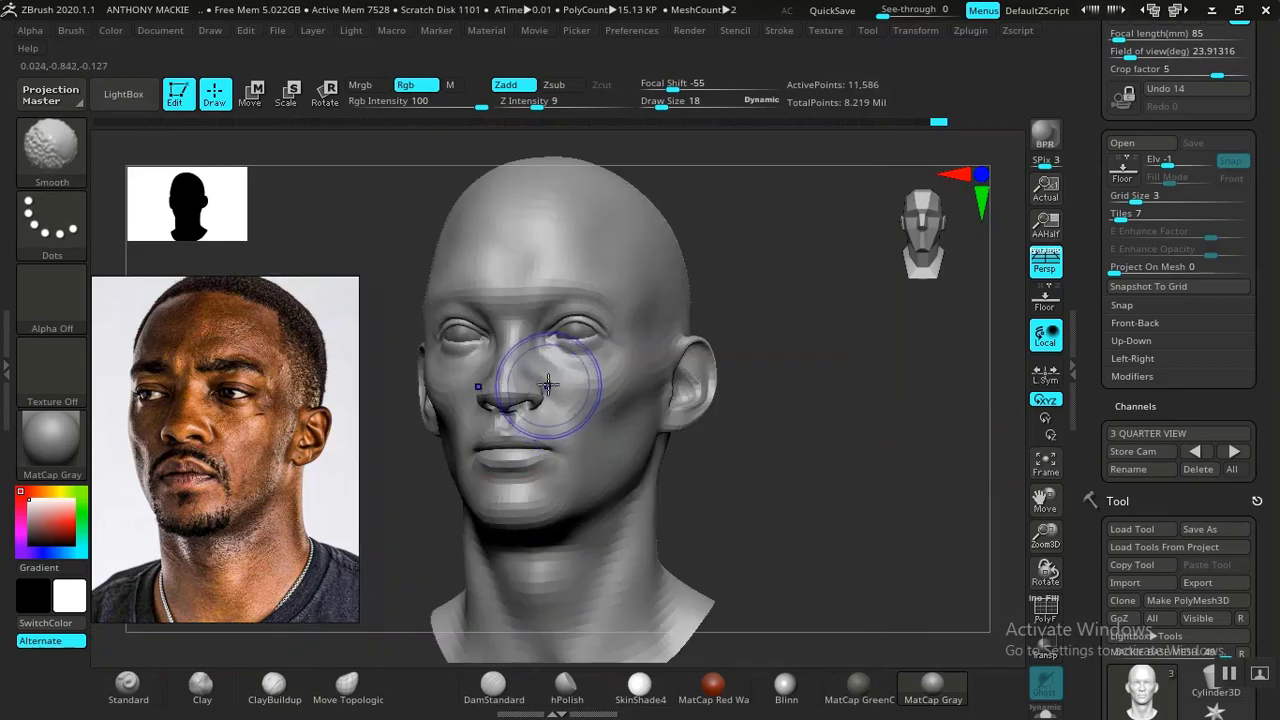
key(shift+z)
key(shift+z)
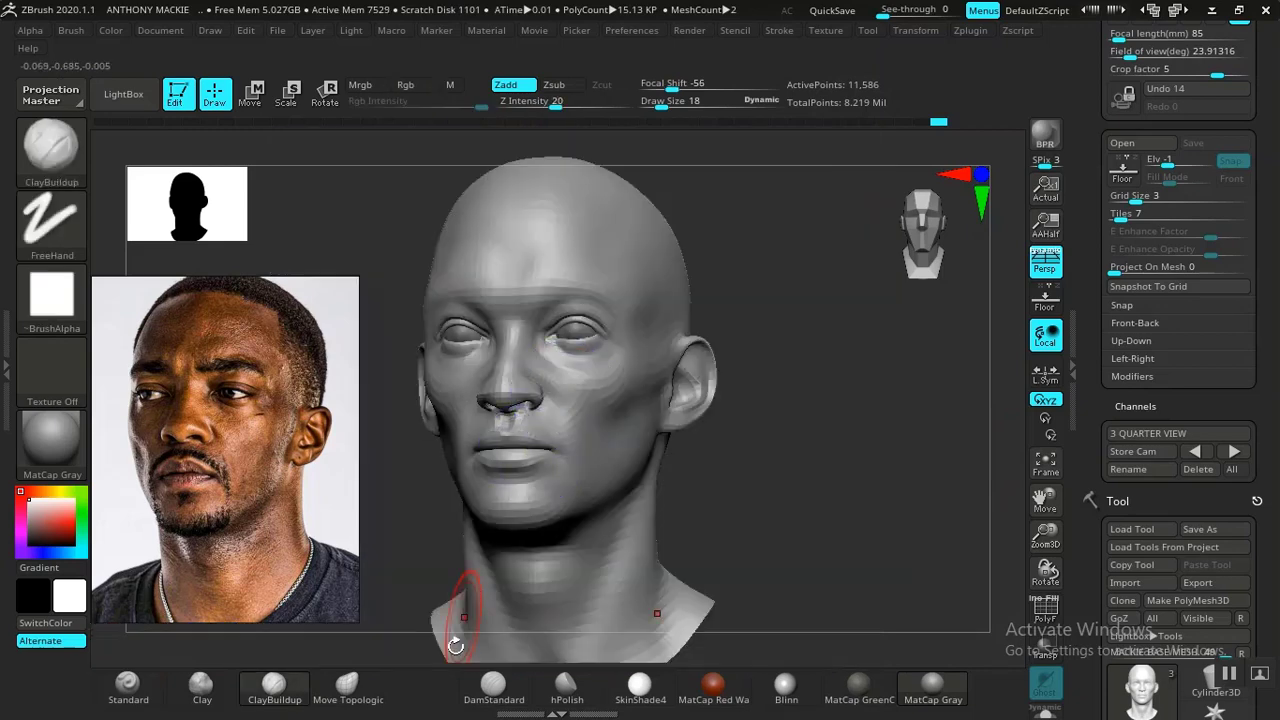
Set DamStandard to draw size 7 and compare the temple and the fold beside the nose with the reference overlay
click(493, 685)
key(space)
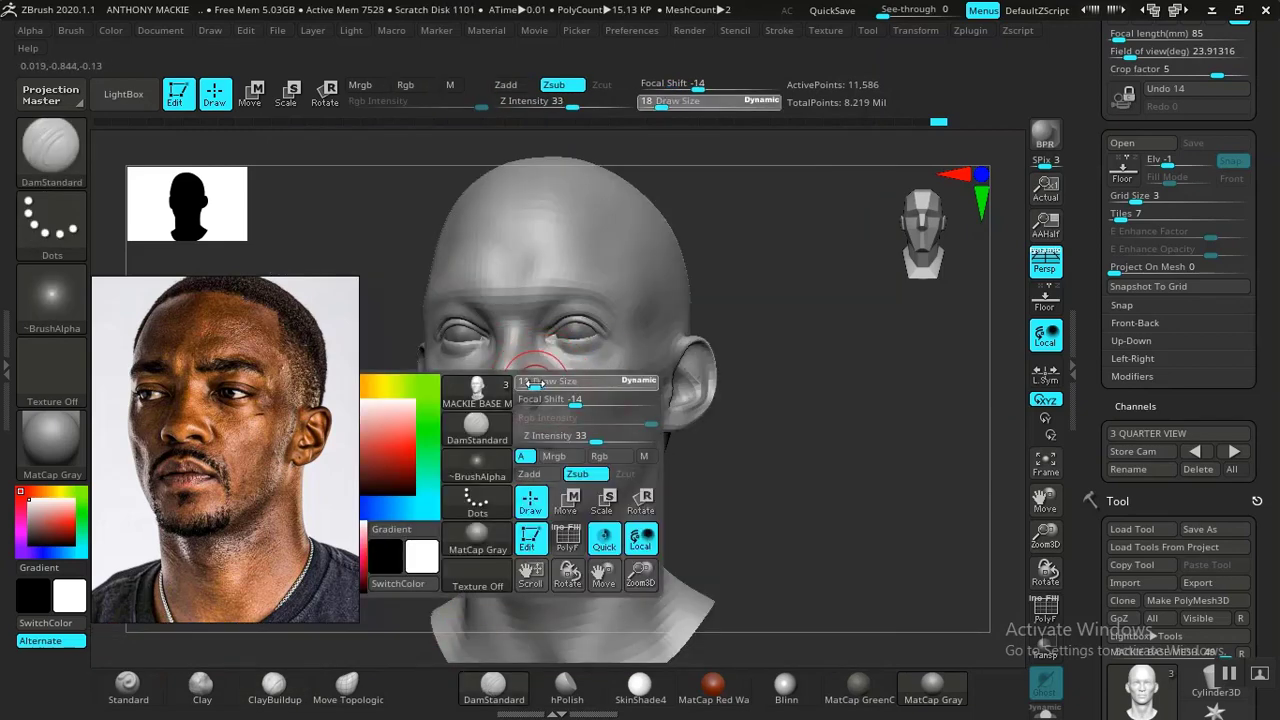
drag(533, 383, 527, 383)
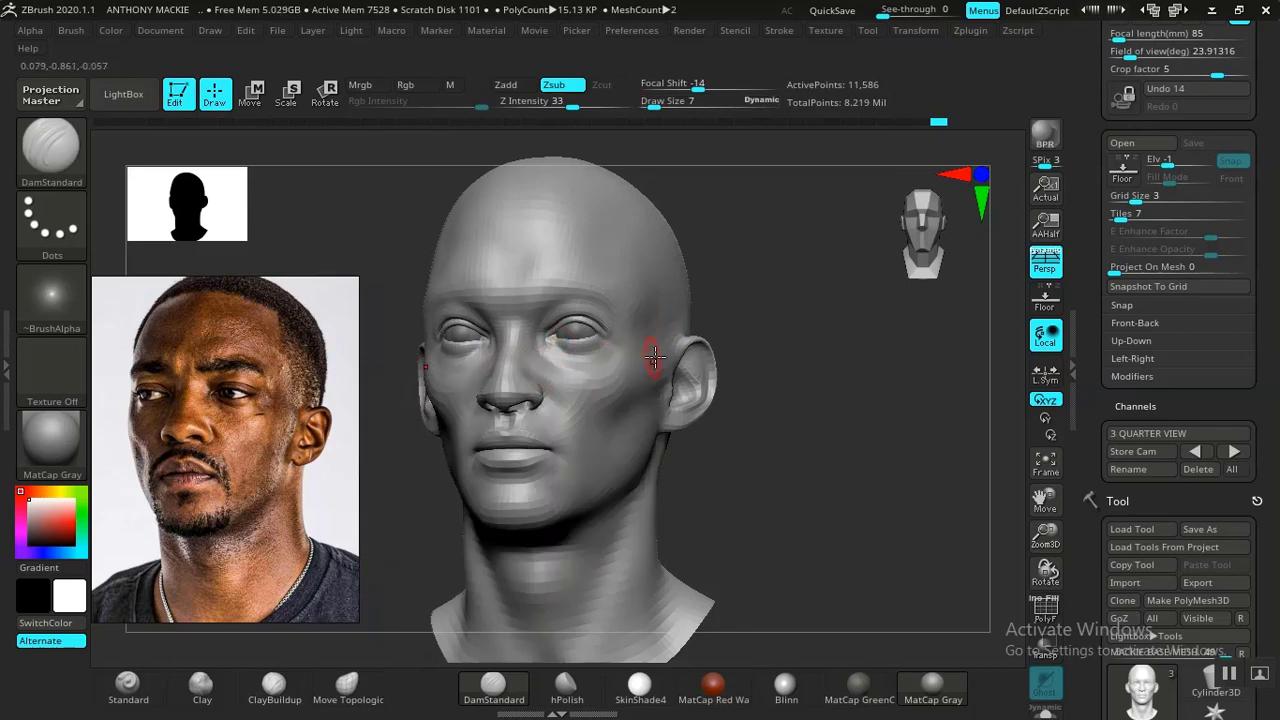
key(shift+z)
key(shift+z)
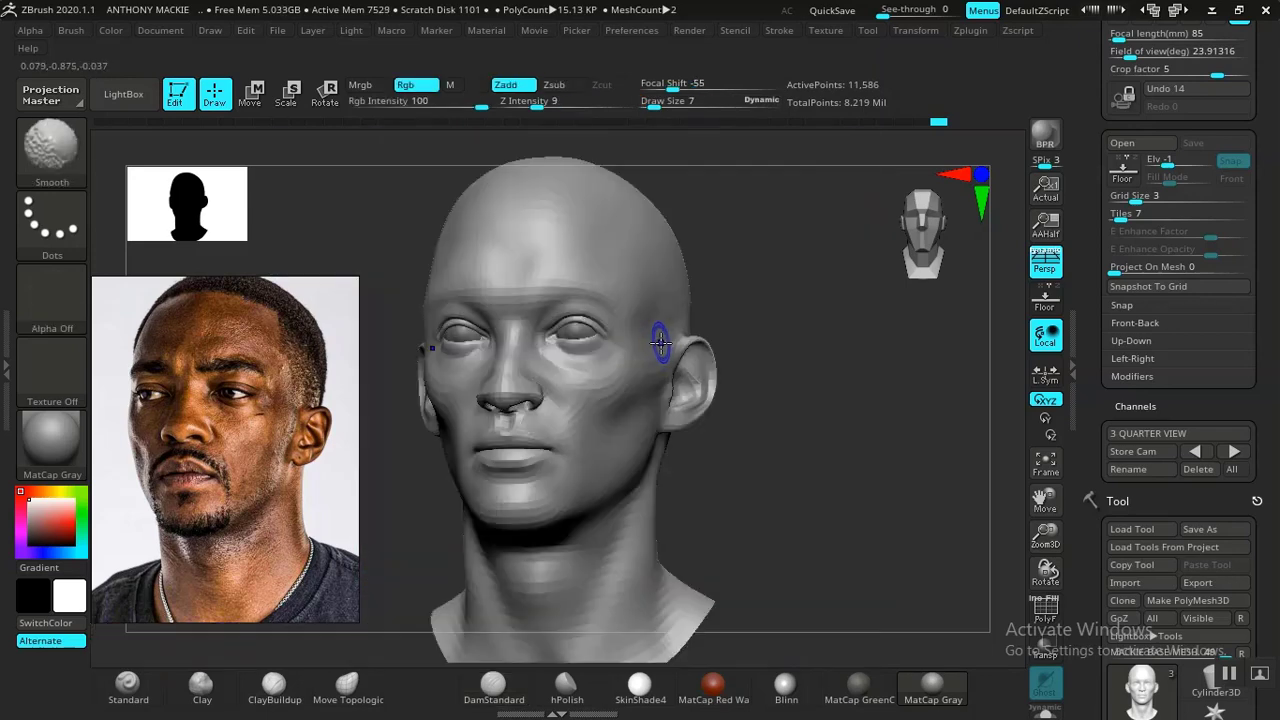
key(shift+z)
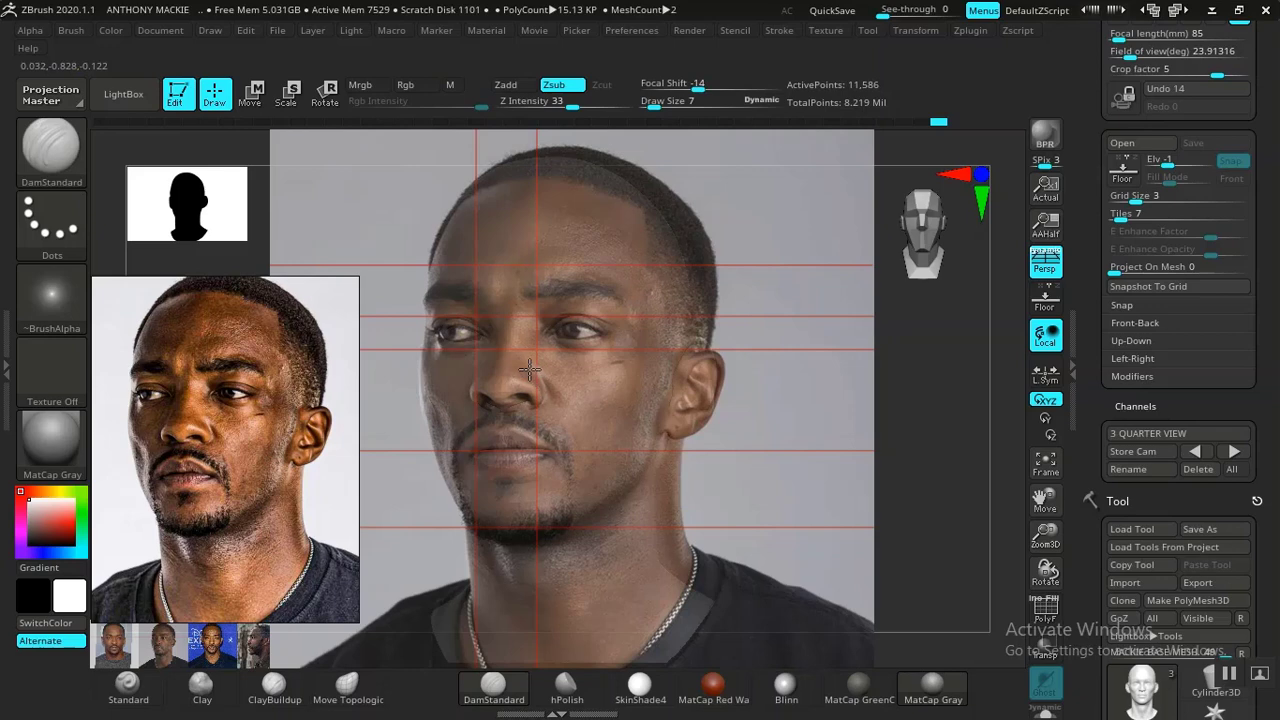
key(shift+z)
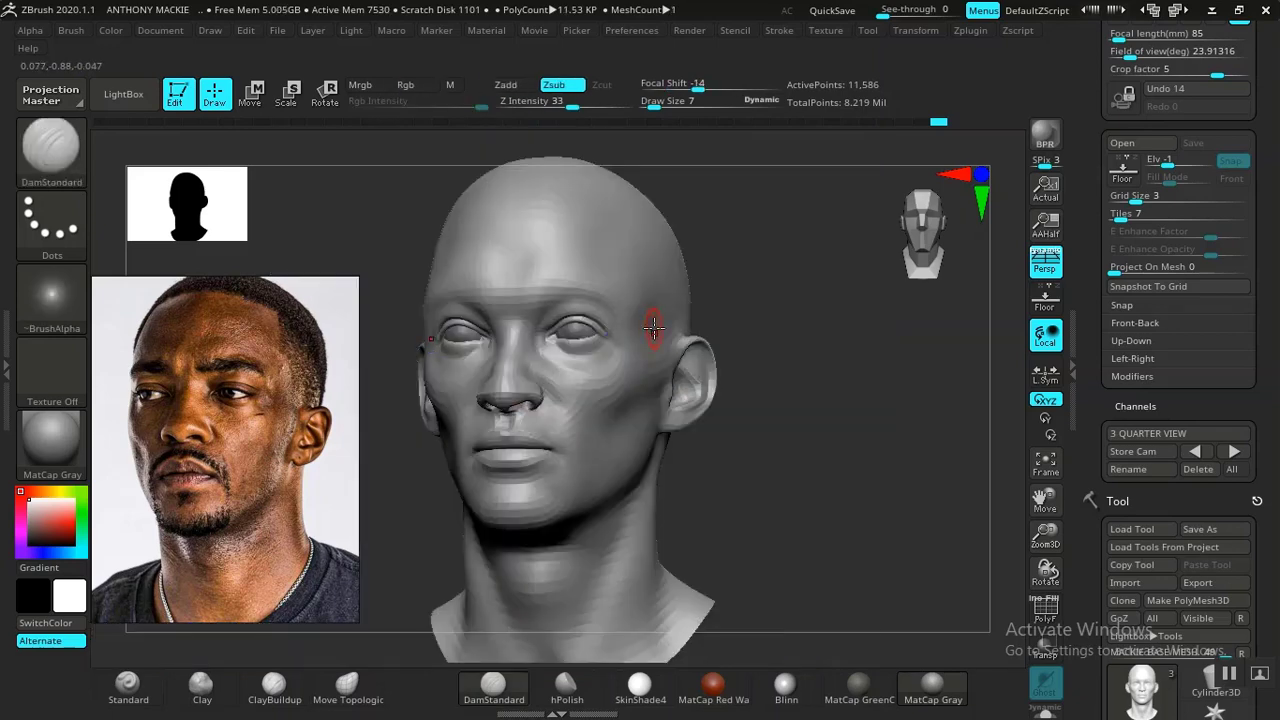
Shape the fold running from the nostril into the cheek in a close-up with the Standard brush and smooth it
mouse_move(778, 423)
mouse_down()
mouse_move(880, 603)
mouse_move(814, 471)
mouse_move(803, 380)
mouse_move(838, 460)
mouse_move(935, 566)
mouse_move(937, 498)
mouse_move(951, 503)
mouse_move(978, 582)
mouse_up()
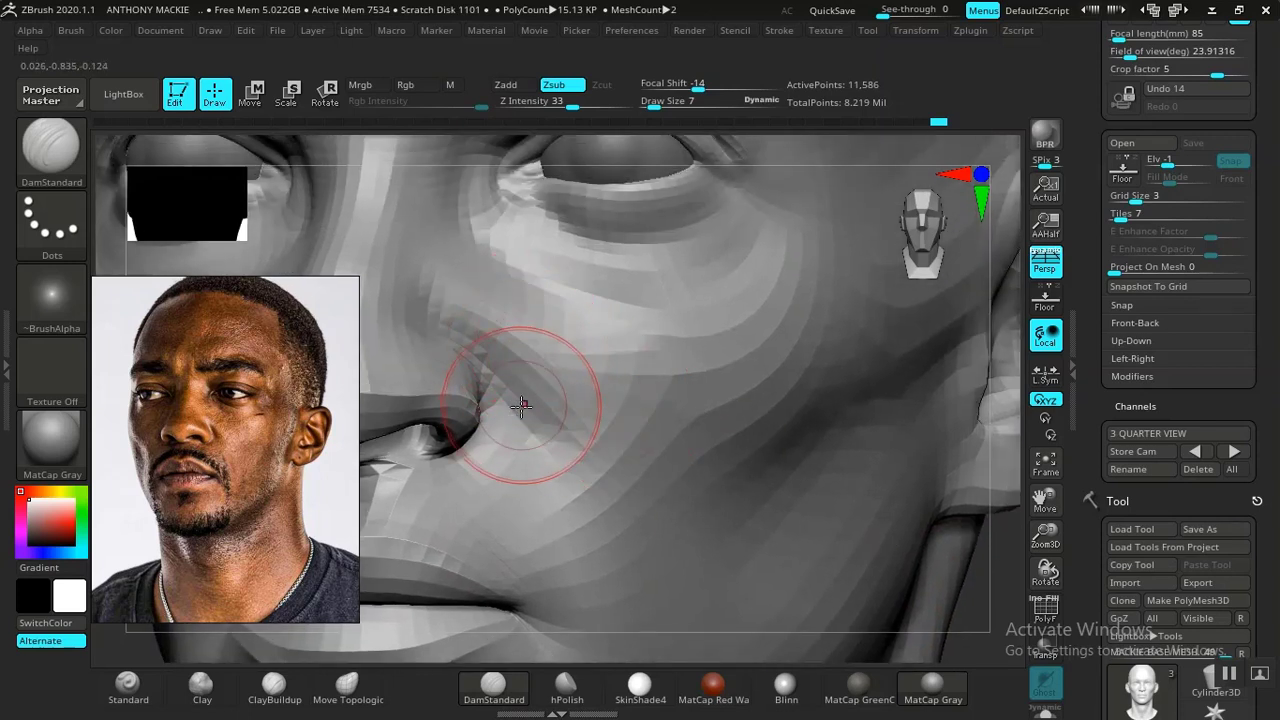
click(155, 695)
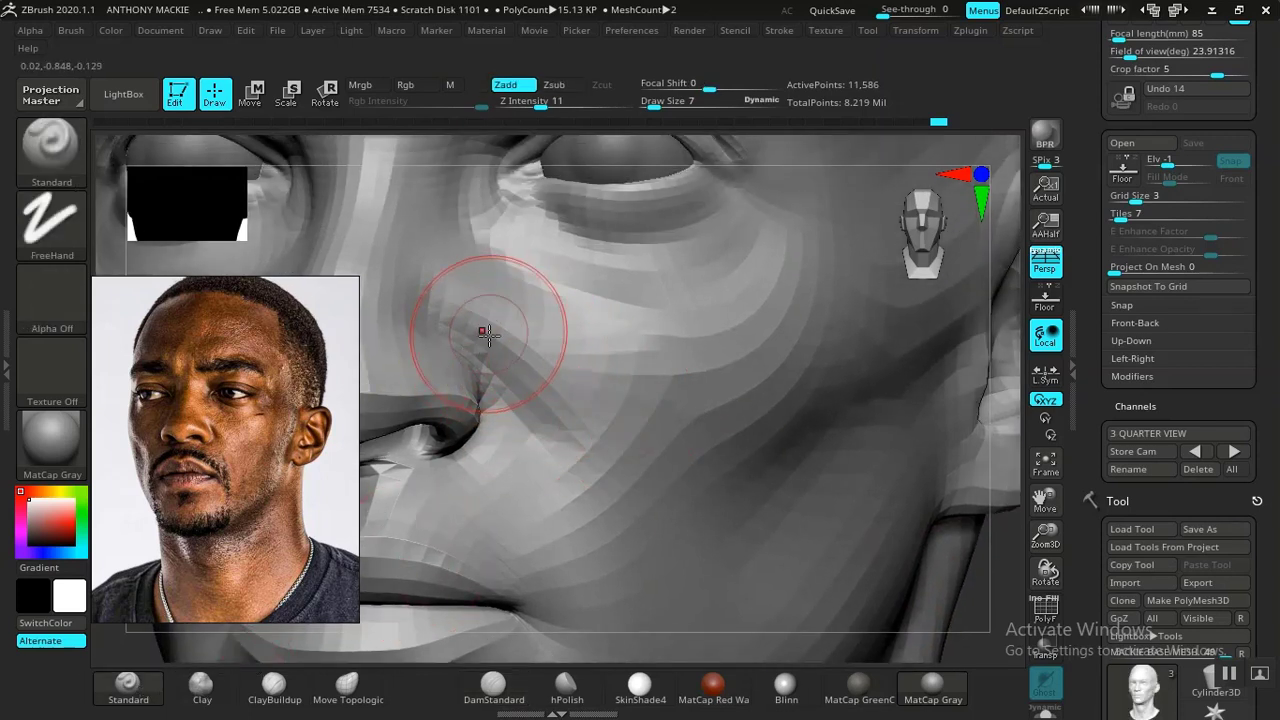
drag(518, 377, 566, 420)
shift+drag(497, 354, 567, 414)
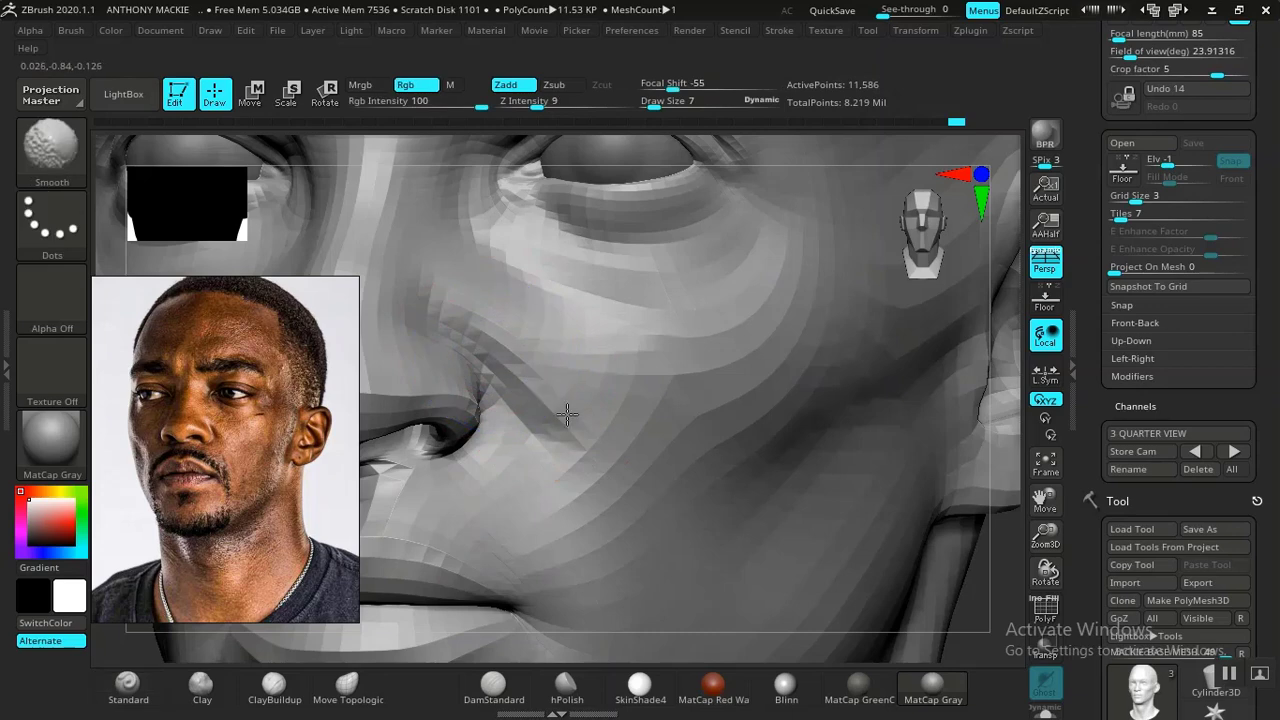
Build up the cheek beside the nose fold with the Standard brush at draw size 11
key(space)
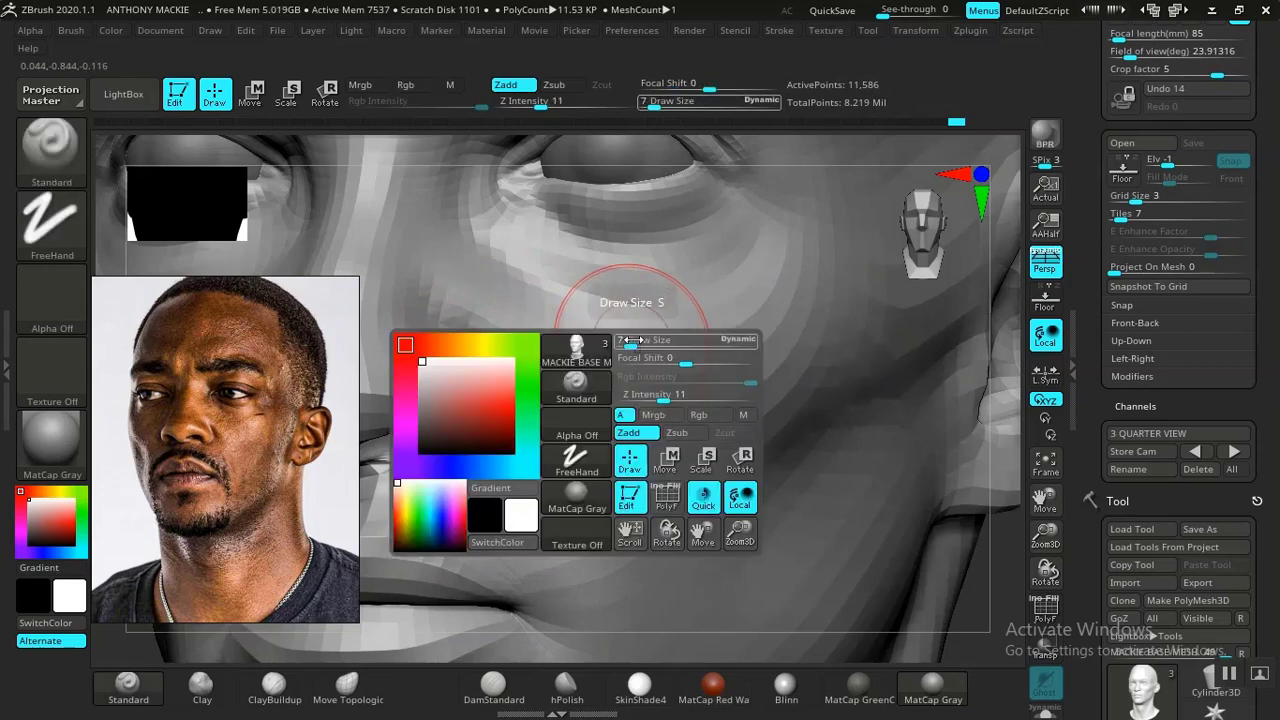
drag(631, 341, 636, 341)
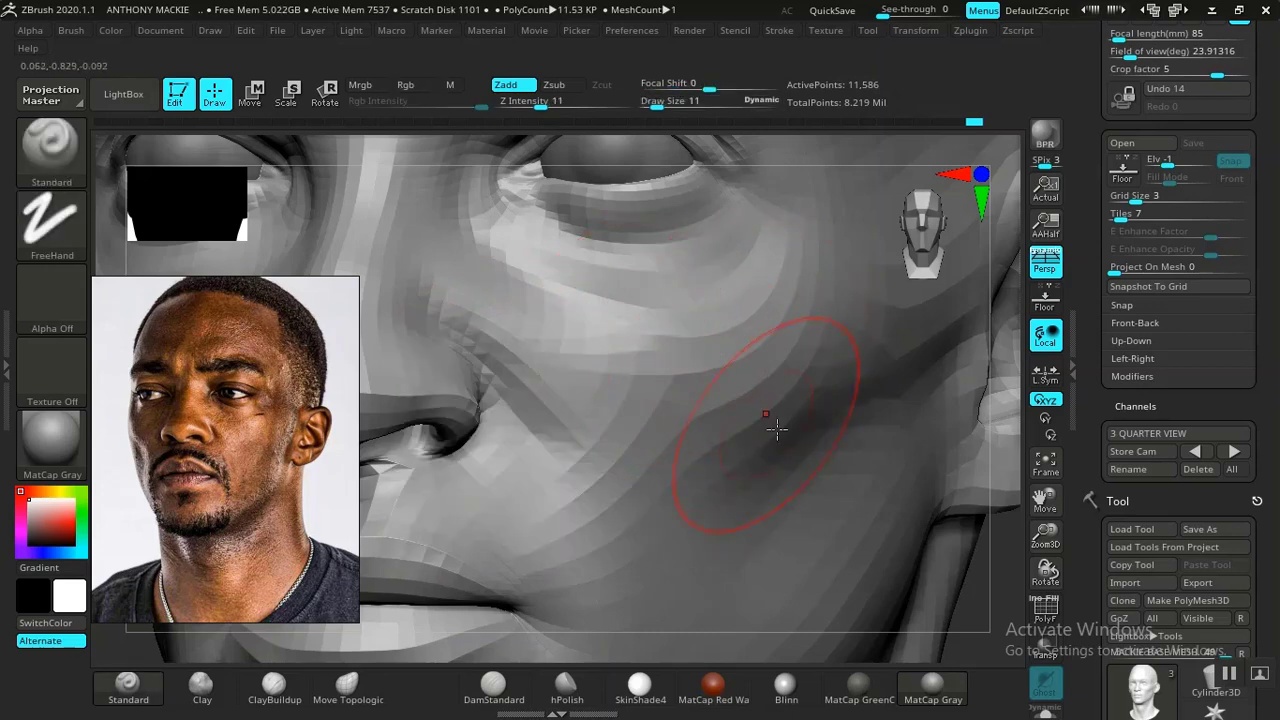
alt+drag(1007, 573, 901, 483)
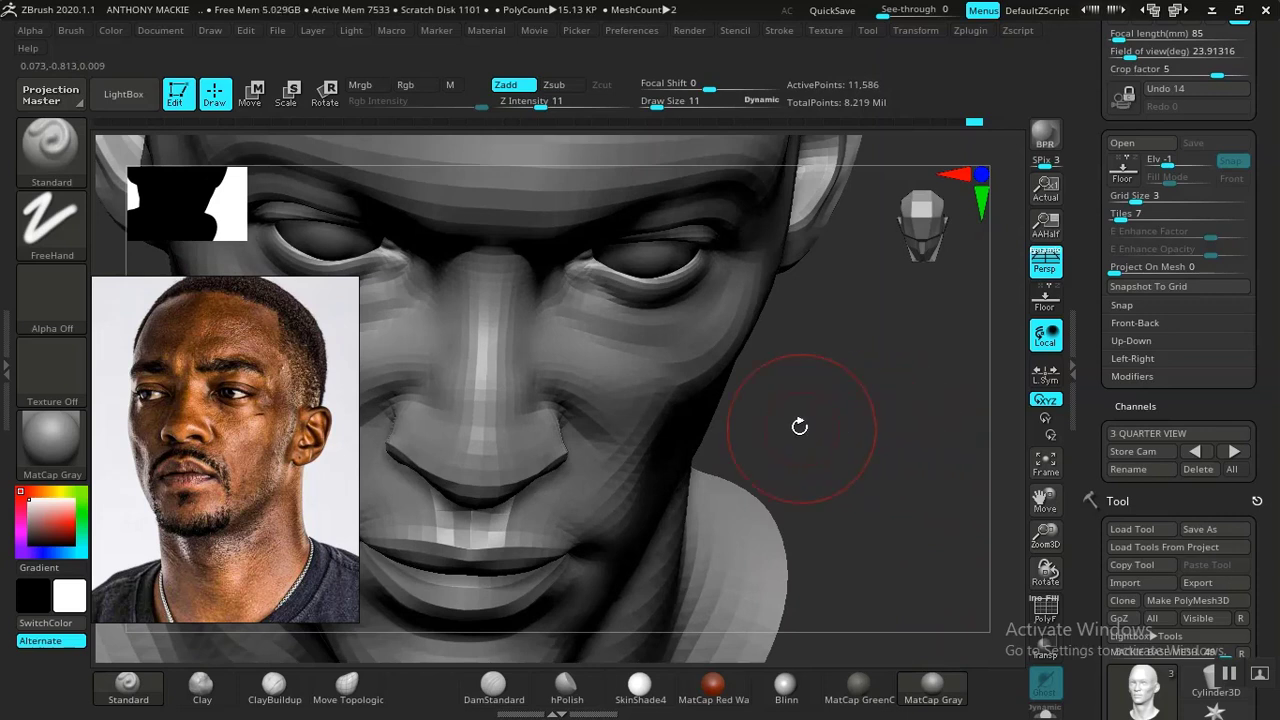
Try a Standard stroke on the cheek below the eye from a high angle, undo it and smooth the cheek instead
drag(605, 362, 645, 380)
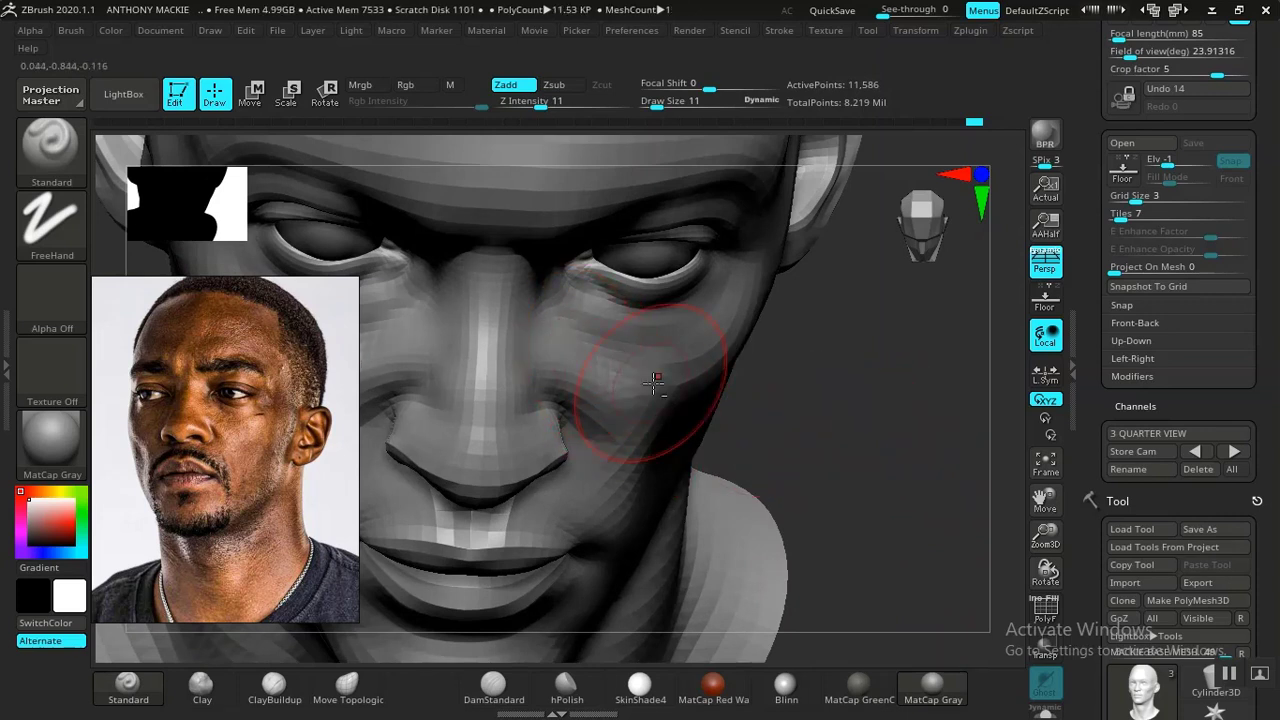
key(ctrl+z)
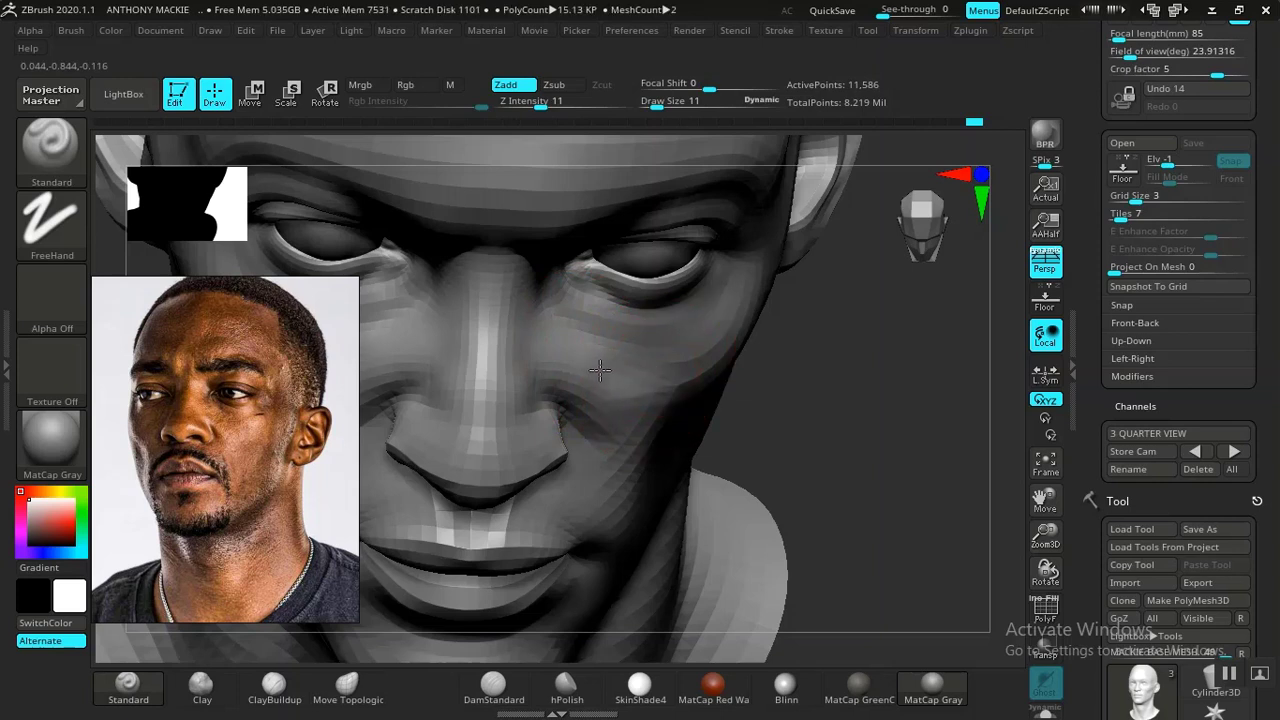
key(shift)
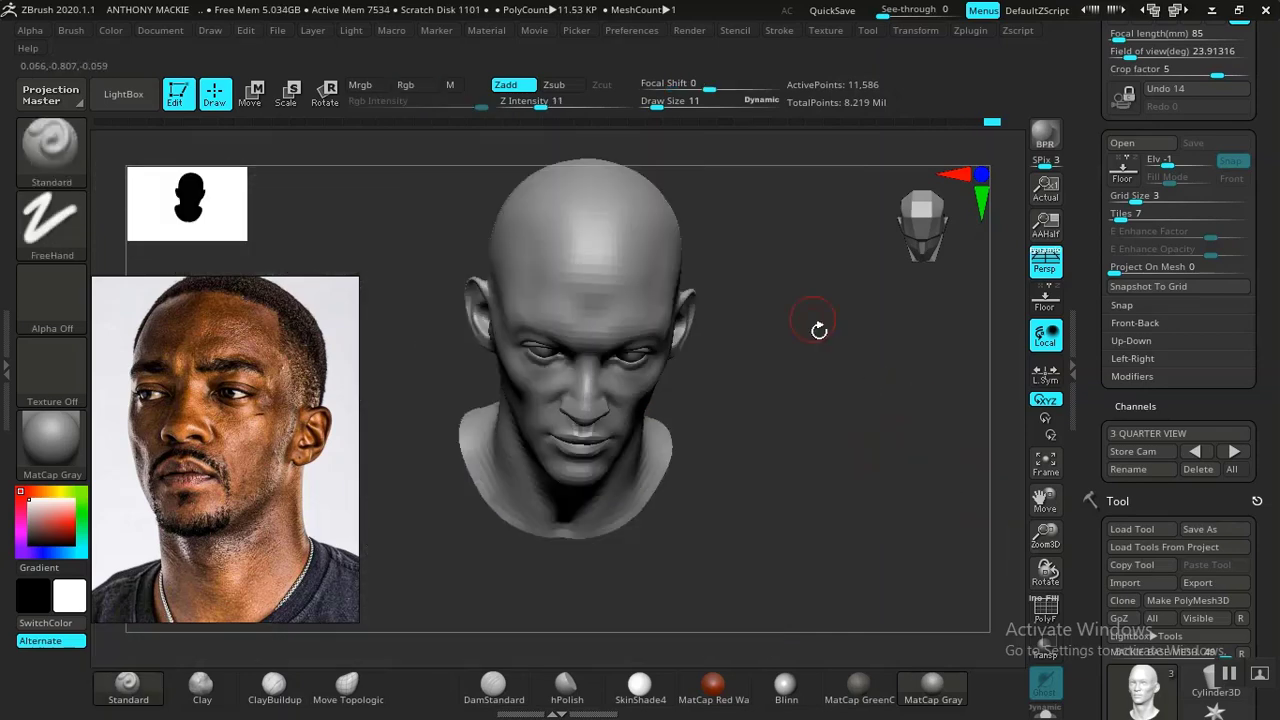
mouse_move(820, 329)
mouse_down()
mouse_move(831, 443)
mouse_move(825, 433)
mouse_up()
drag(866, 487, 823, 486)
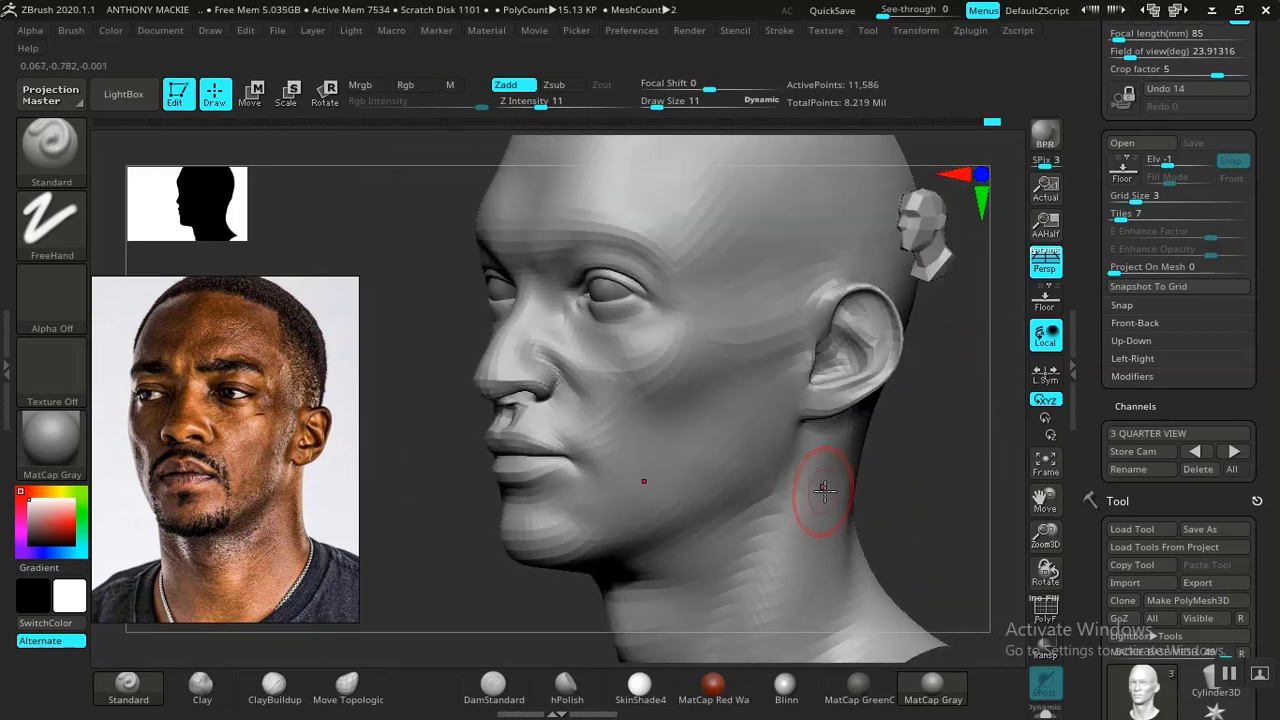
Examine the cheek from several angles, apply the Blinn material and frame the whole head from the front
drag(897, 474, 951, 565)
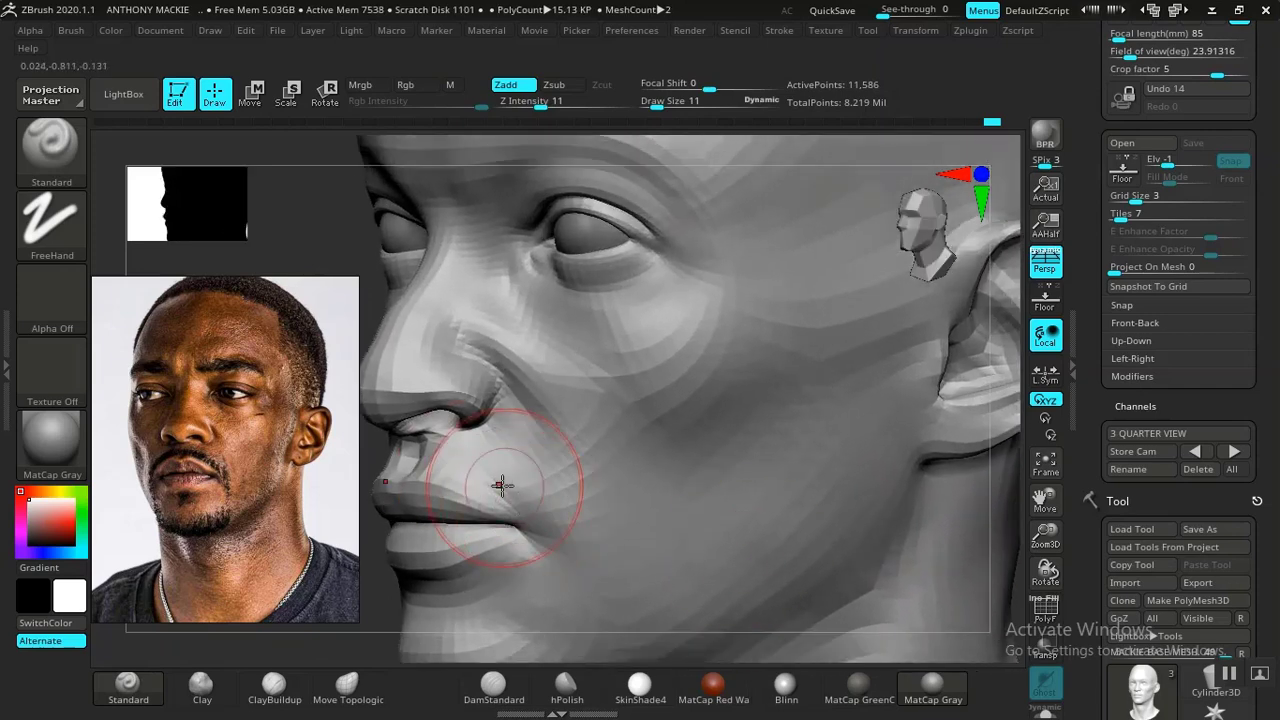
alt+drag(340, 252, 510, 317)
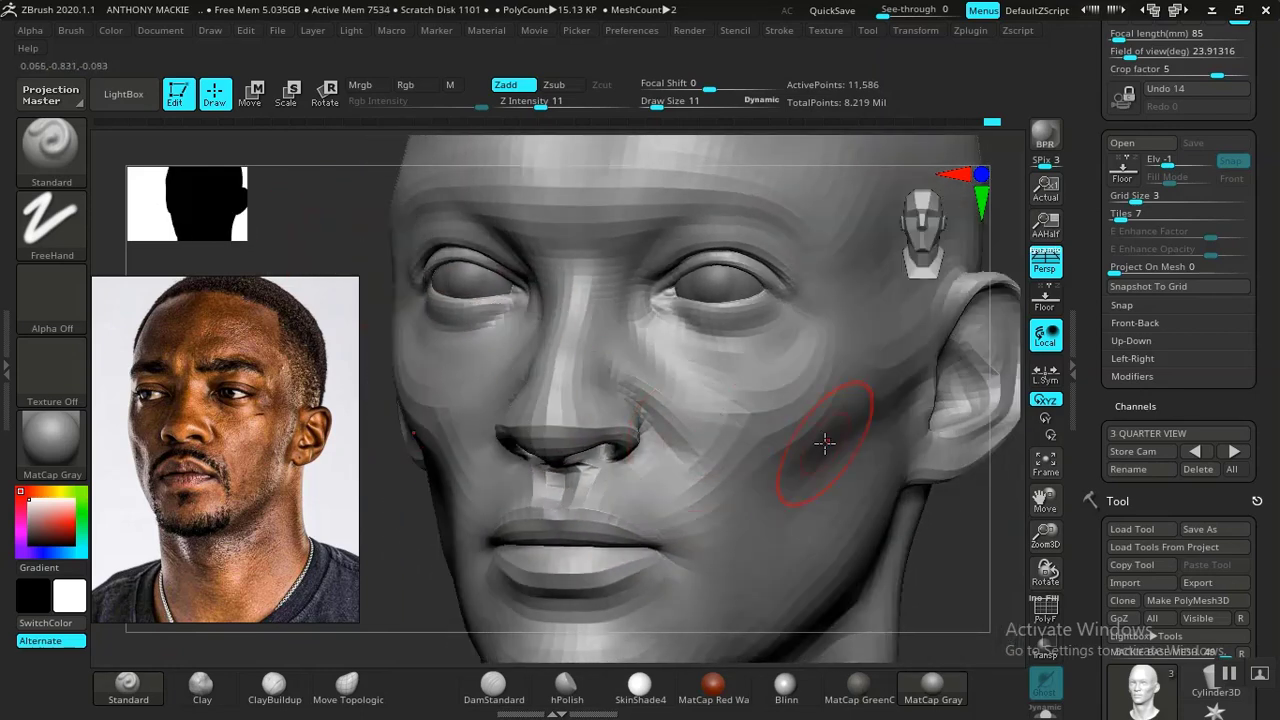
click(786, 688)
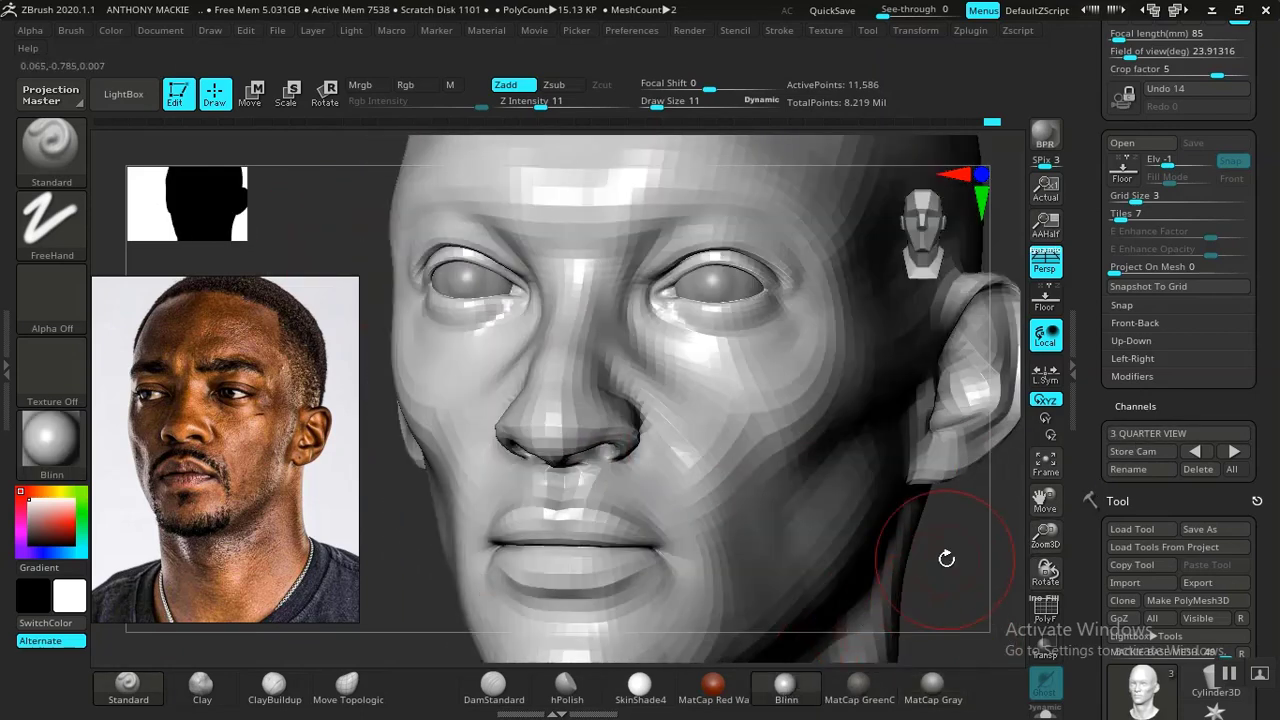
key(f)
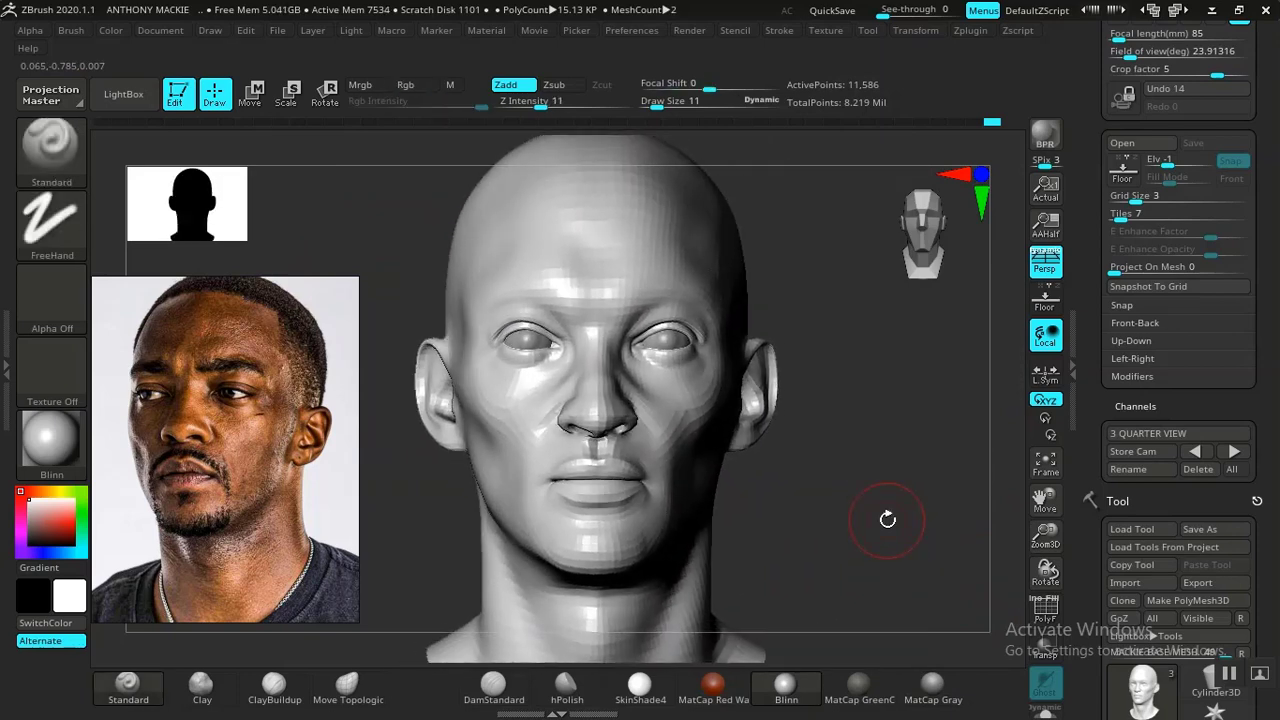
Switch to the ClayBuildup brush and smooth the cheek beside the nostril in a front close-up
key(ctrl)
mouse_move(888, 535)
alt+mouse_down()
mouse_move(943, 675)
mouse_move(876, 560)
alt+mouse_up()
click(274, 697)
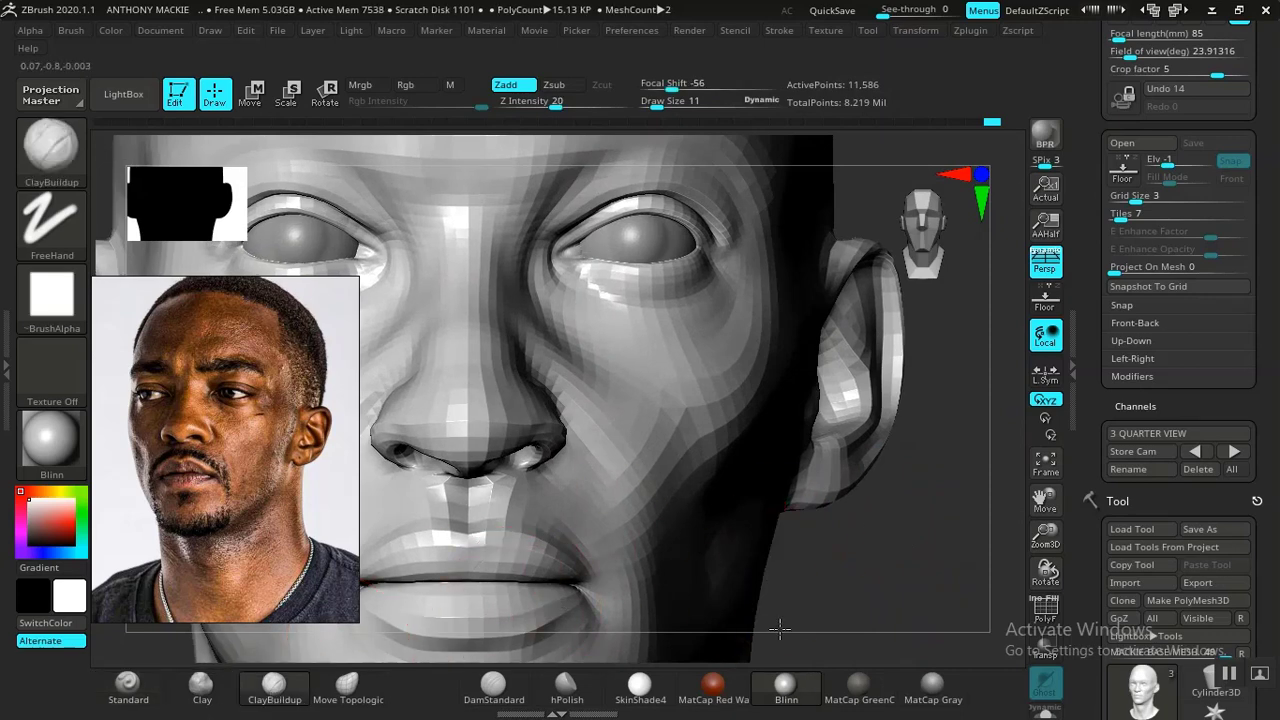
alt+drag(777, 629, 783, 687)
drag(926, 605, 884, 624)
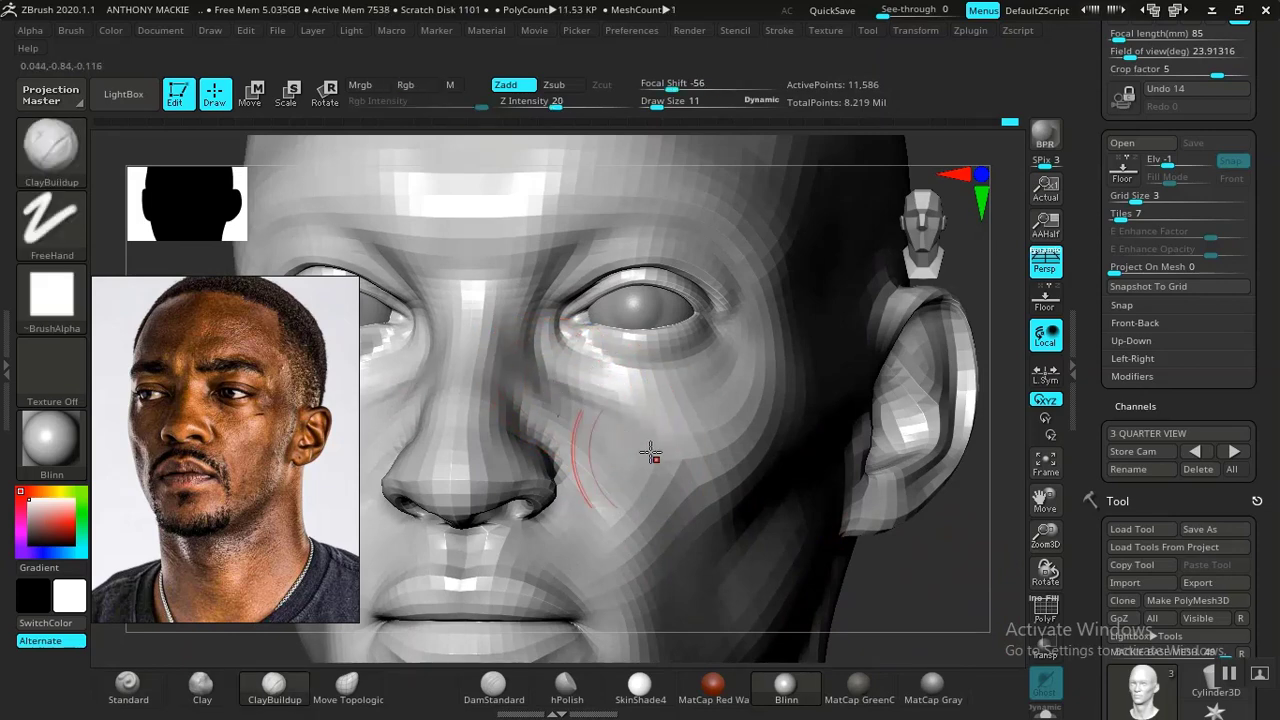
key(shift)
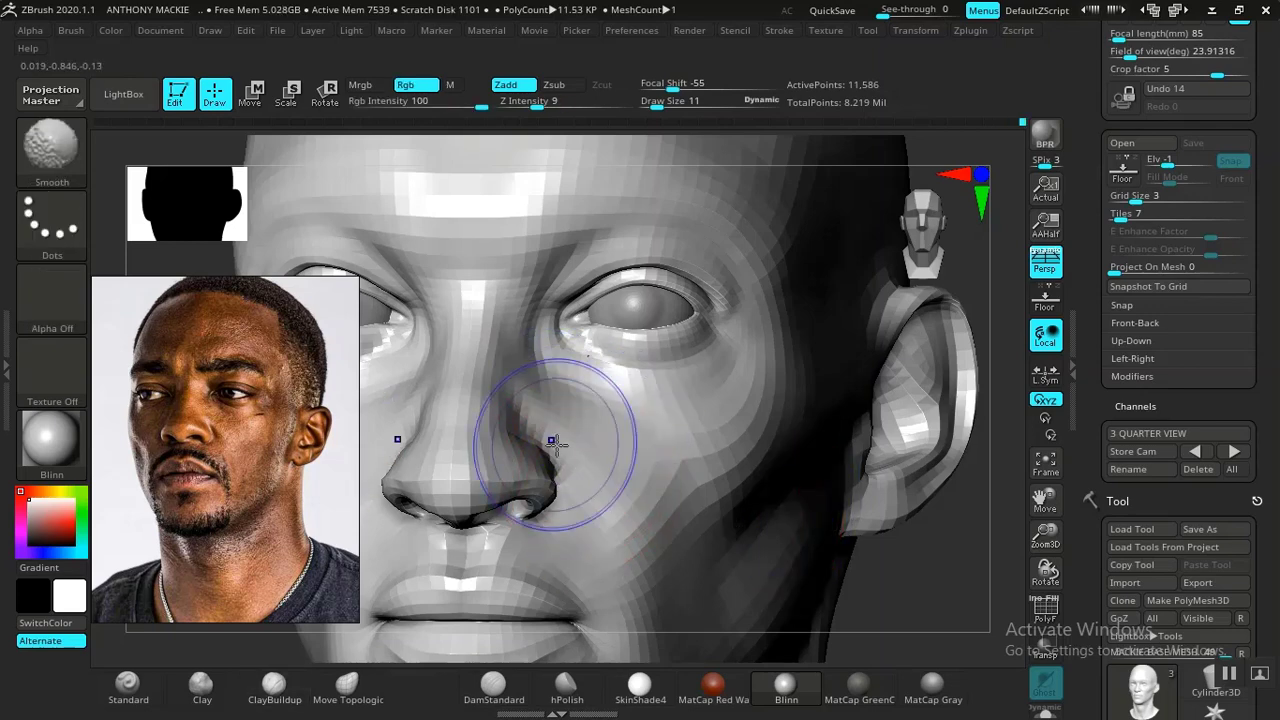
key(f)
alt+drag(811, 529, 693, 503)
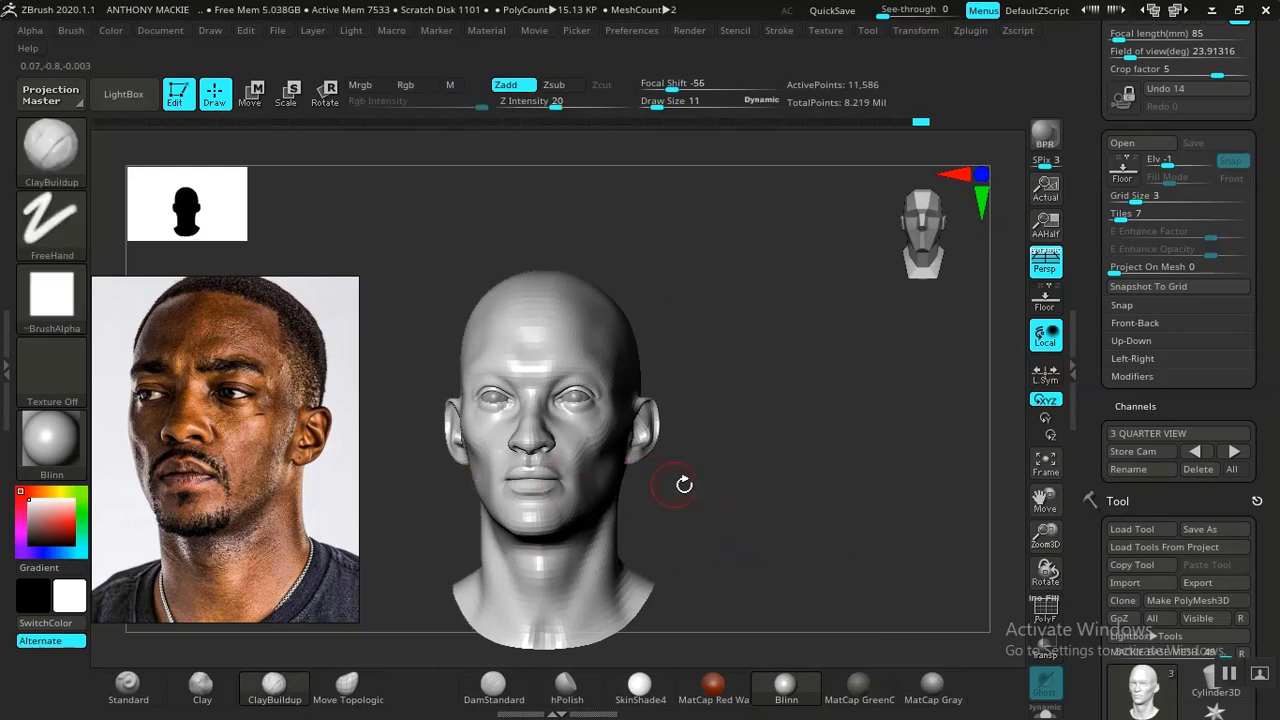
alt+drag(760, 481, 825, 556)
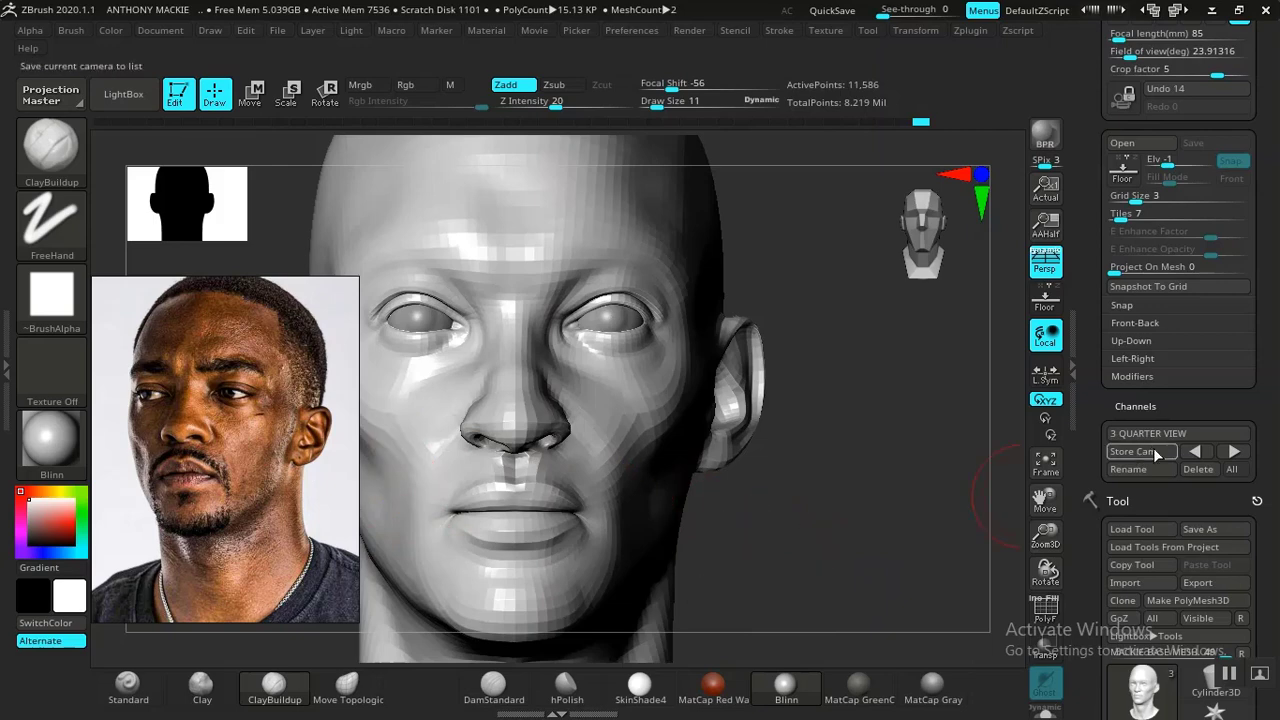
Recall the 3 QUARTER VIEW camera and compare the Blinn-shaded head with the reference overlay
click(1234, 451)
click(1196, 452)
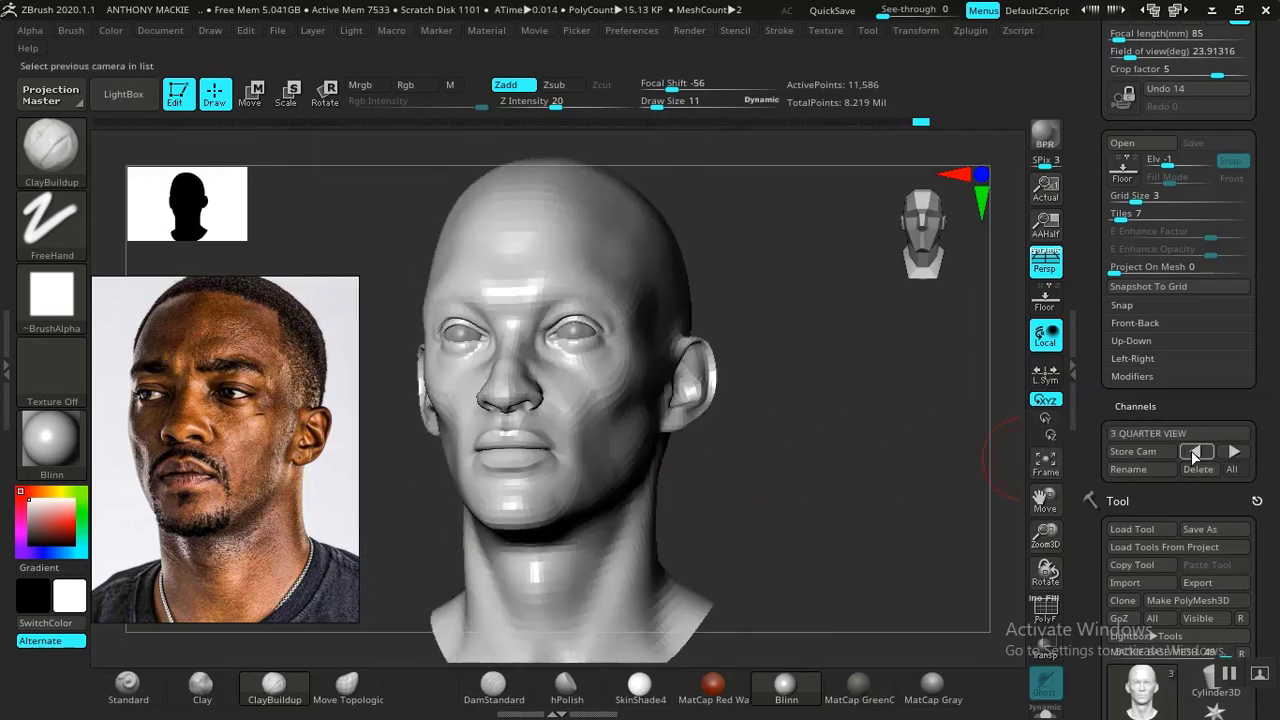
click(1196, 452)
click(1196, 452)
click(1196, 452)
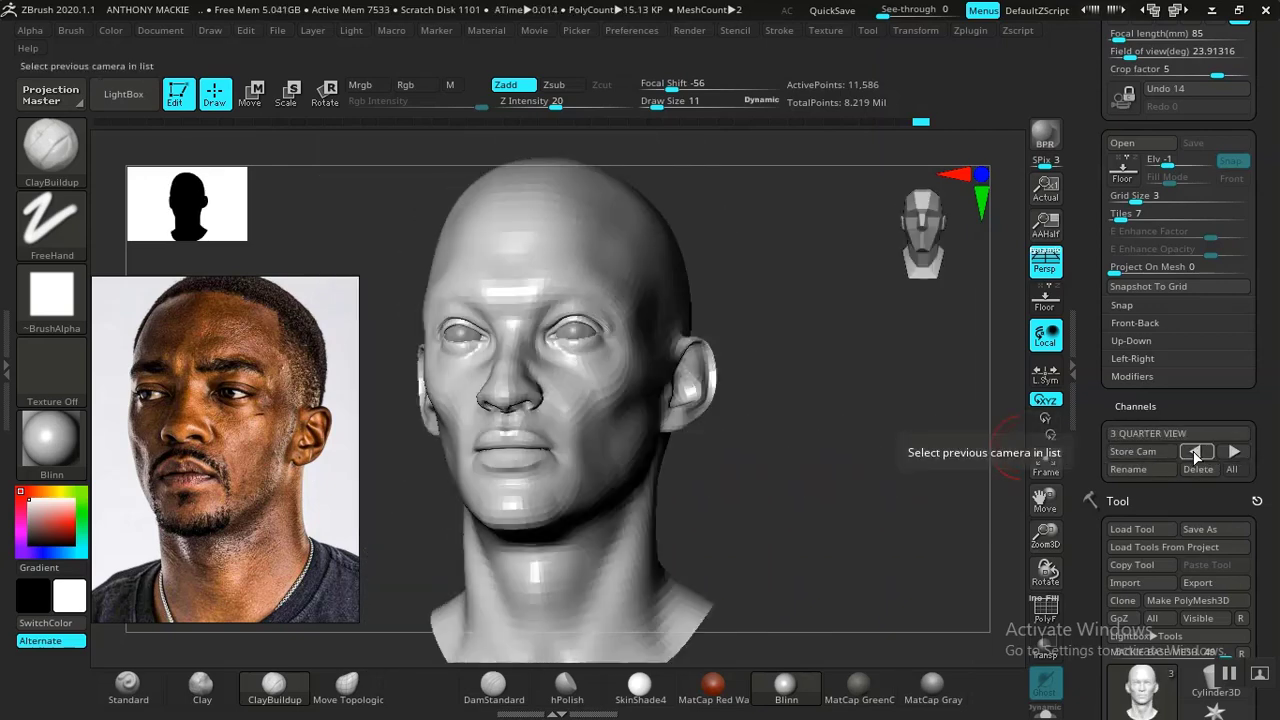
key(shift+z)
key(shift+z)
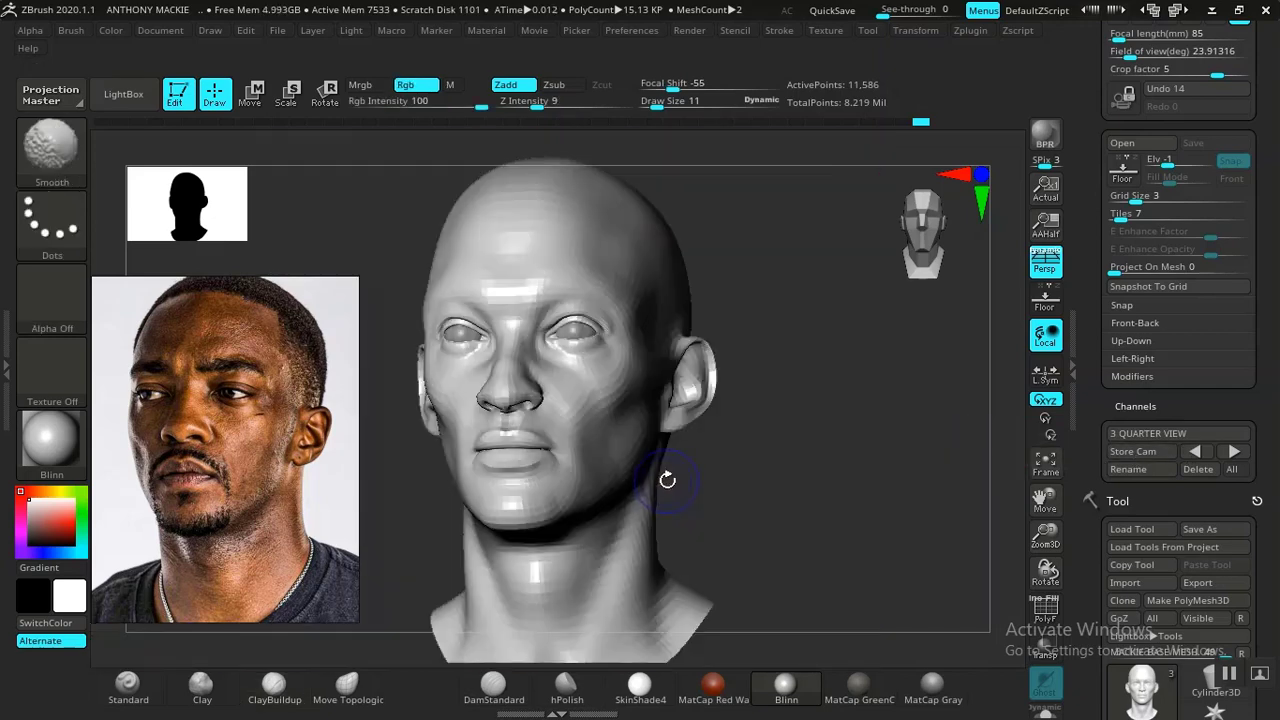
key(shift)
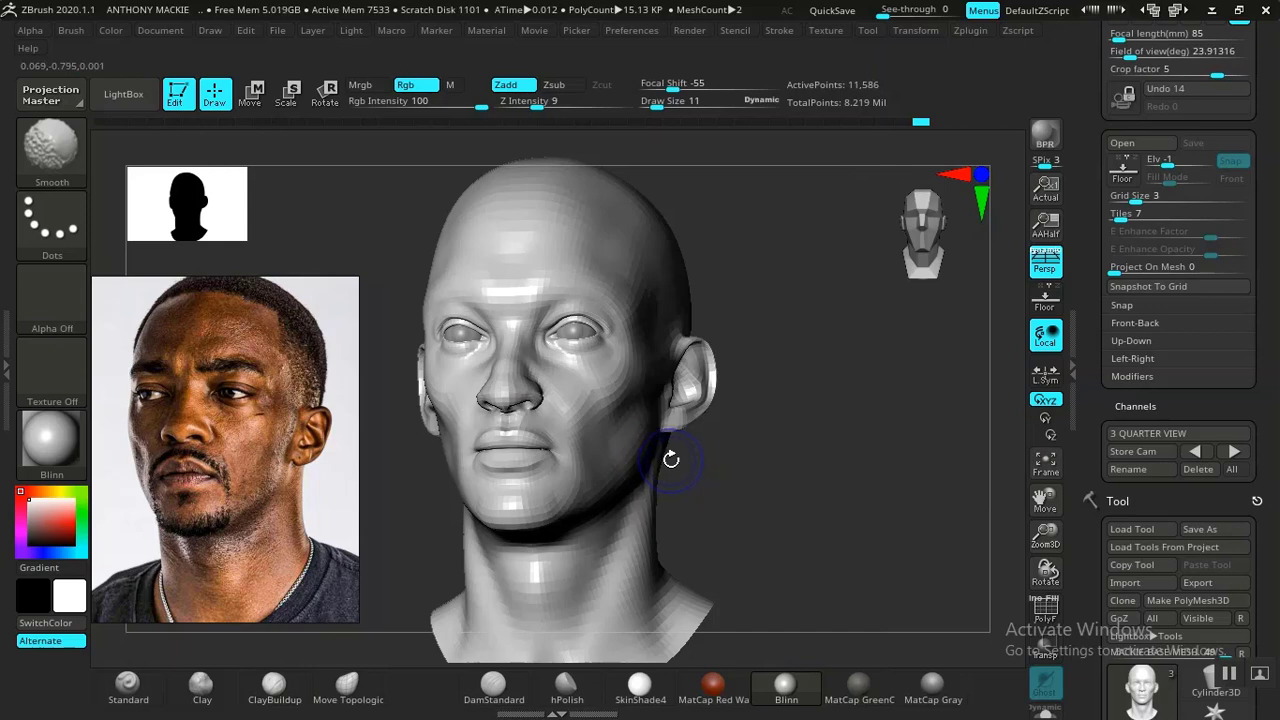
key(shift+z)
key(shift+z)
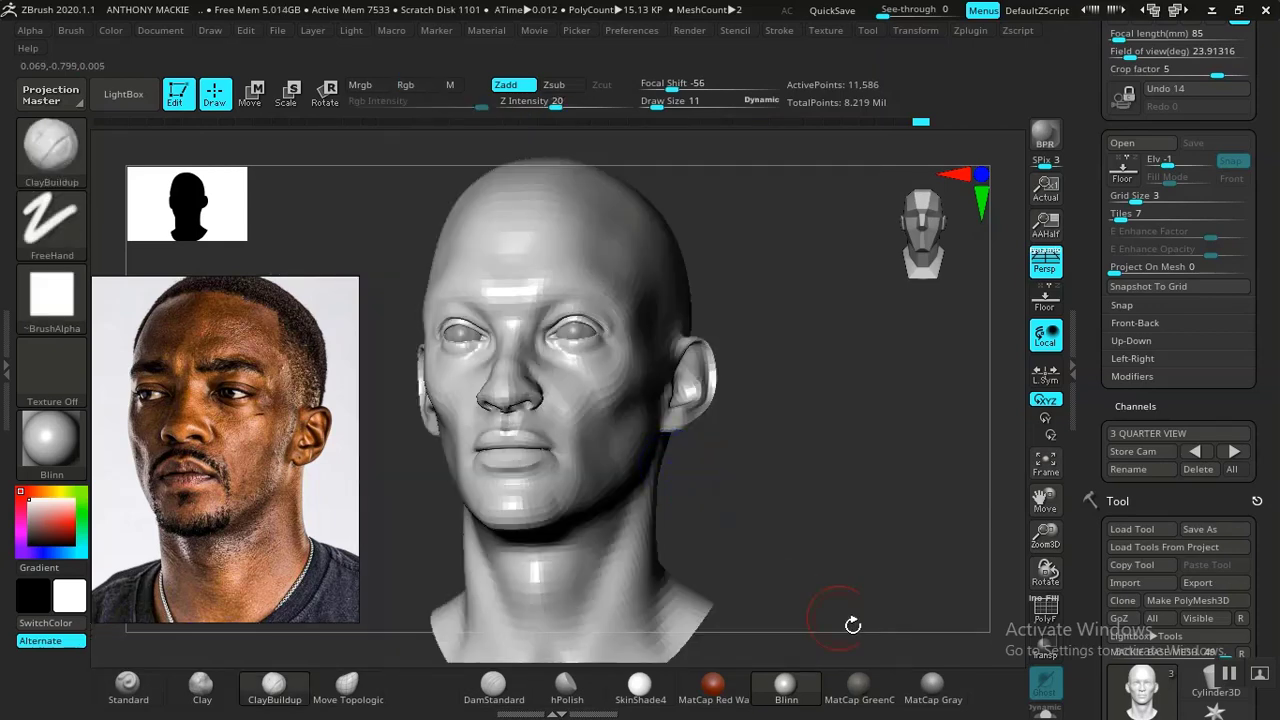
Apply the MatCap Gray material and show the reference photo over the head in the three-quarter view
click(932, 684)
key(shift+z)
key(shift+z)
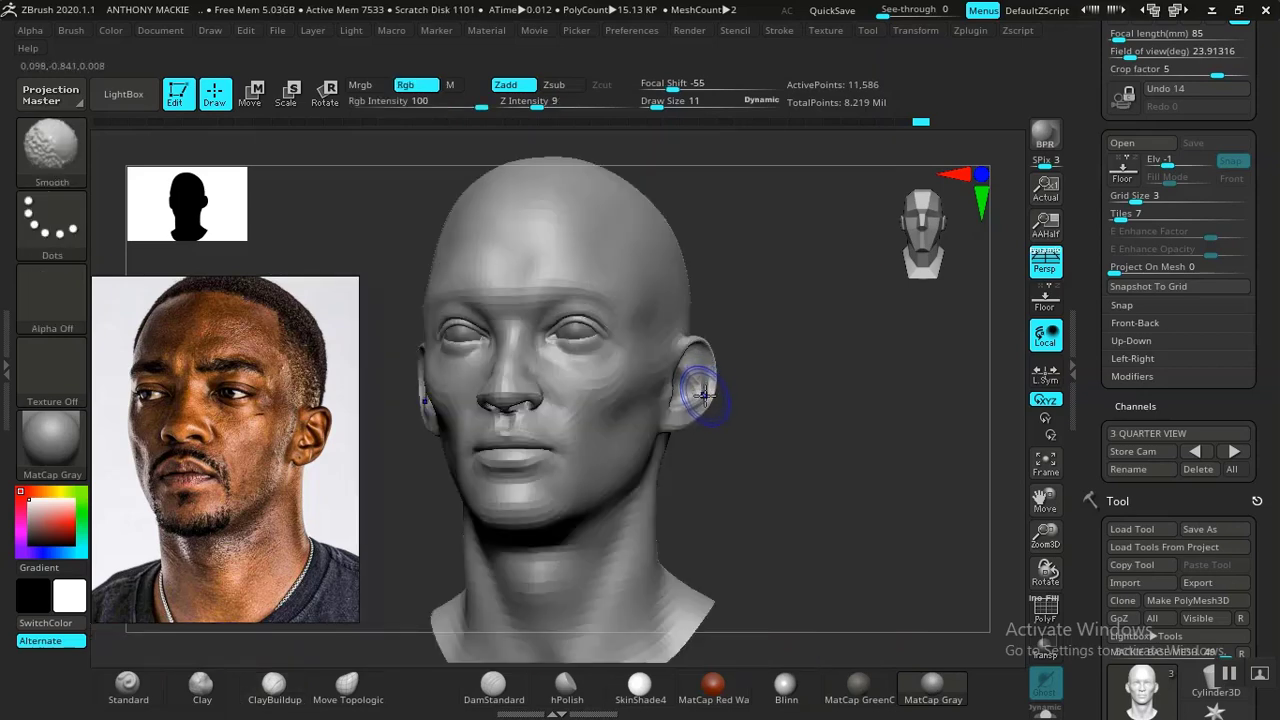
key(shift+z)
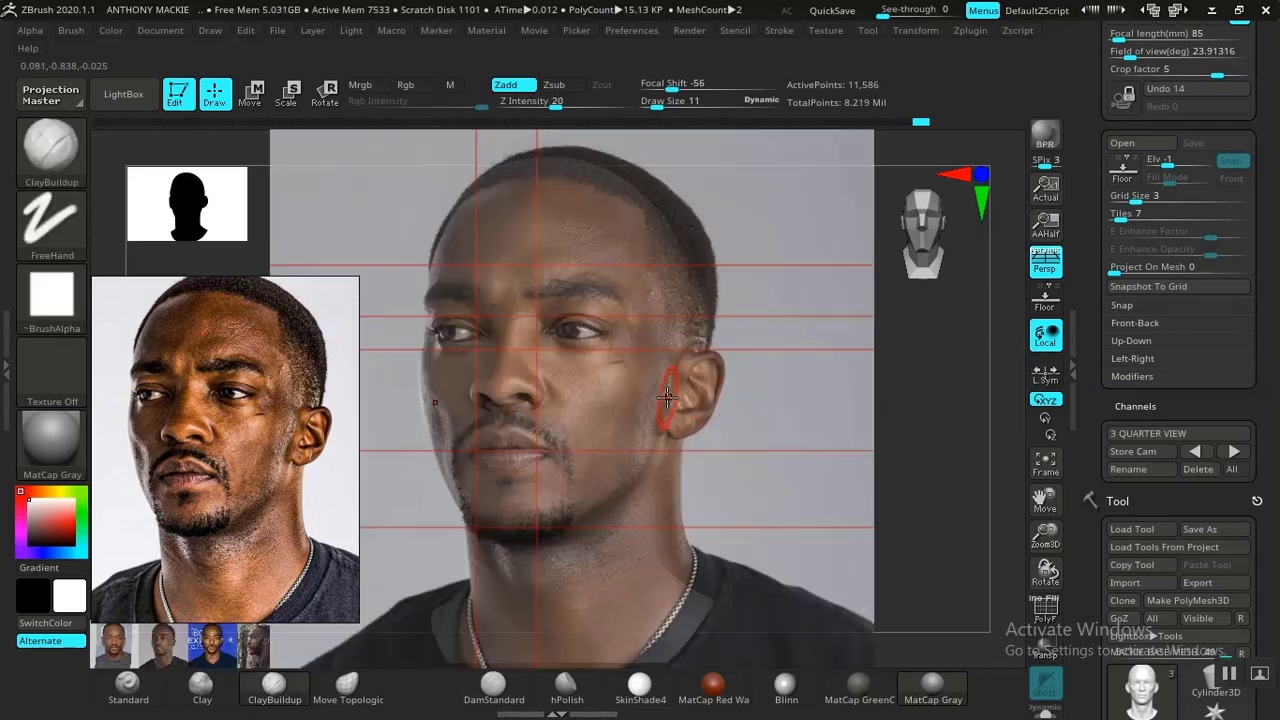
Examine the front-facing photos on the reference board for the shapes of the nose, mouth and cheeks
scroll(253, 460, down, 8)
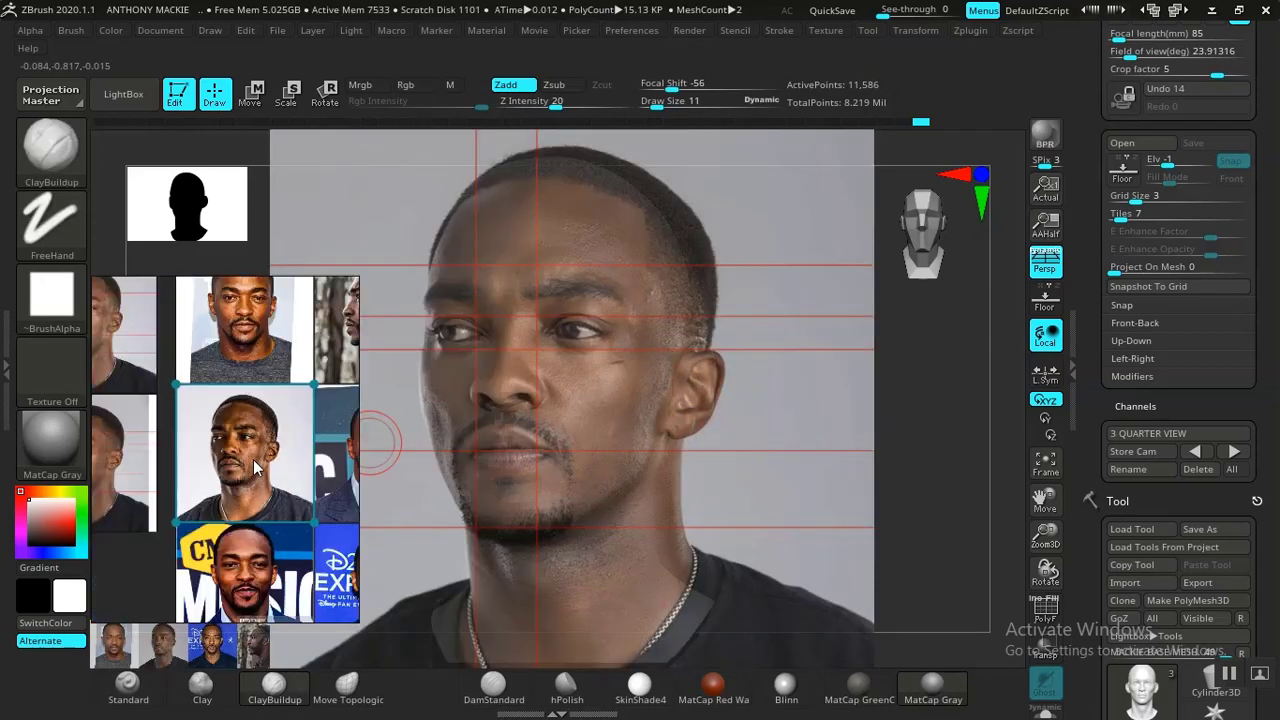
scroll(218, 493, up, 2)
scroll(218, 493, up, 6)
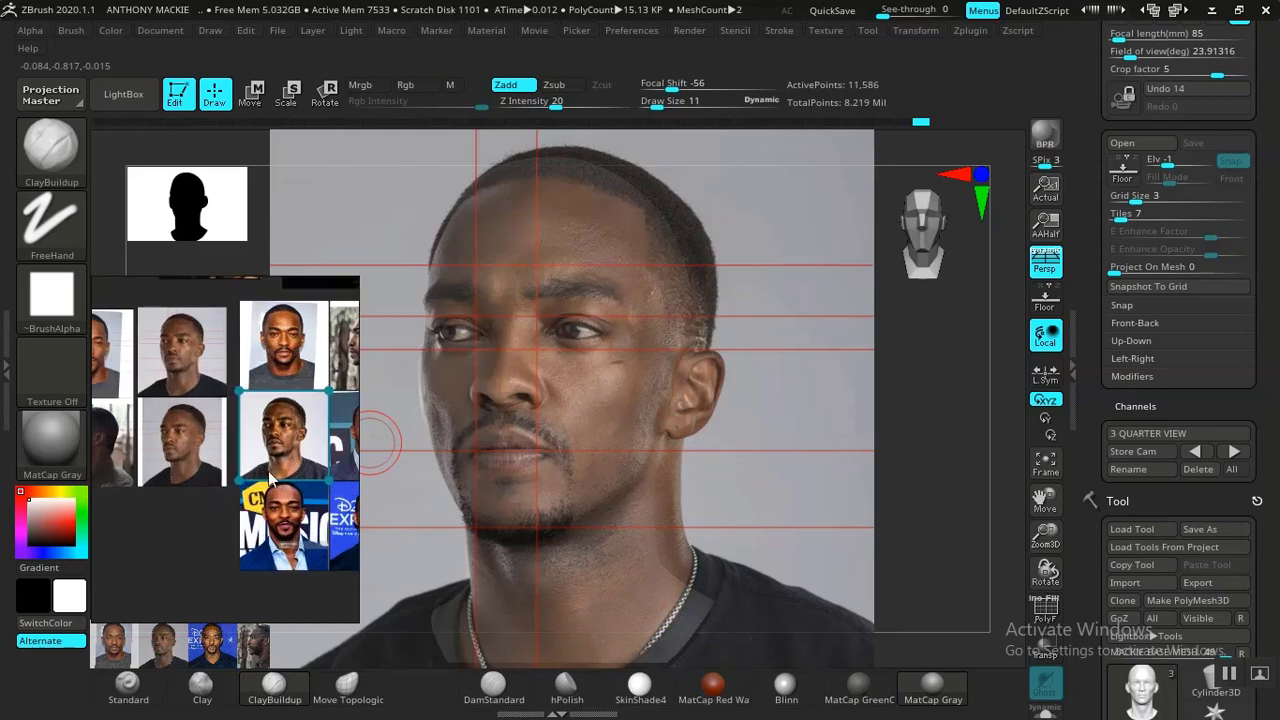
scroll(237, 516, up, 6)
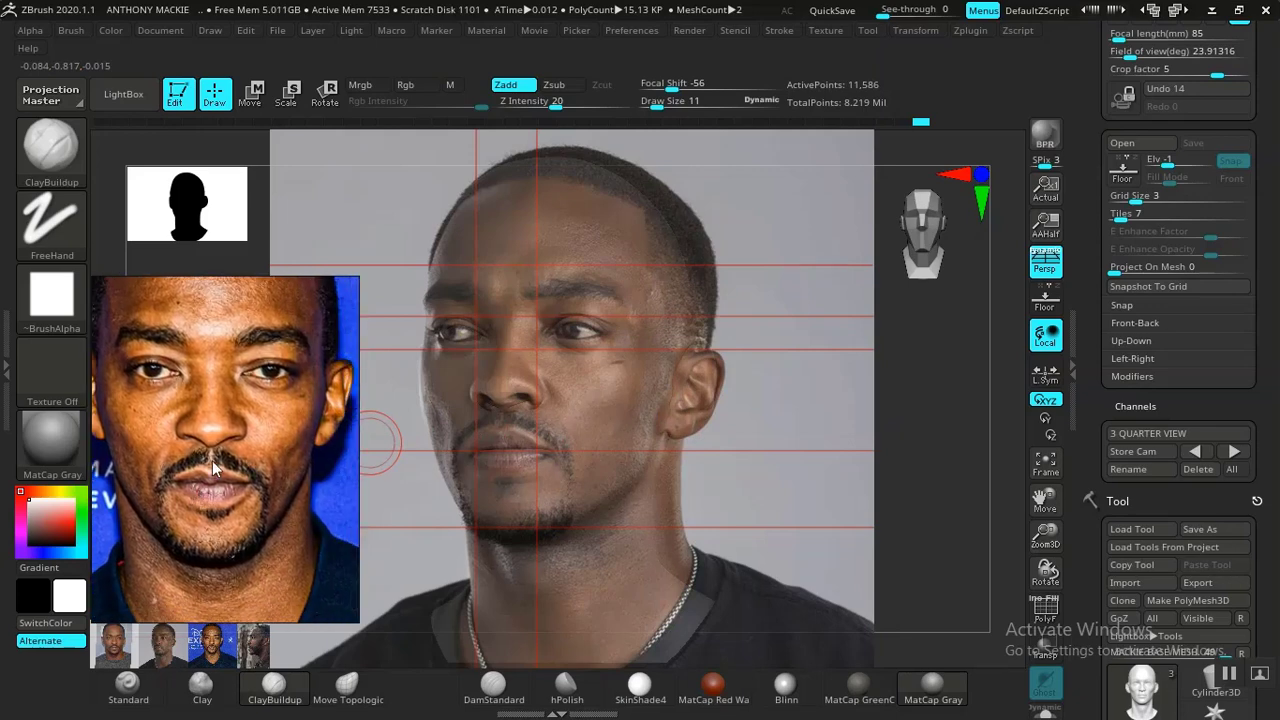
middle_drag(219, 449, 242, 514)
scroll(246, 478, down, 6)
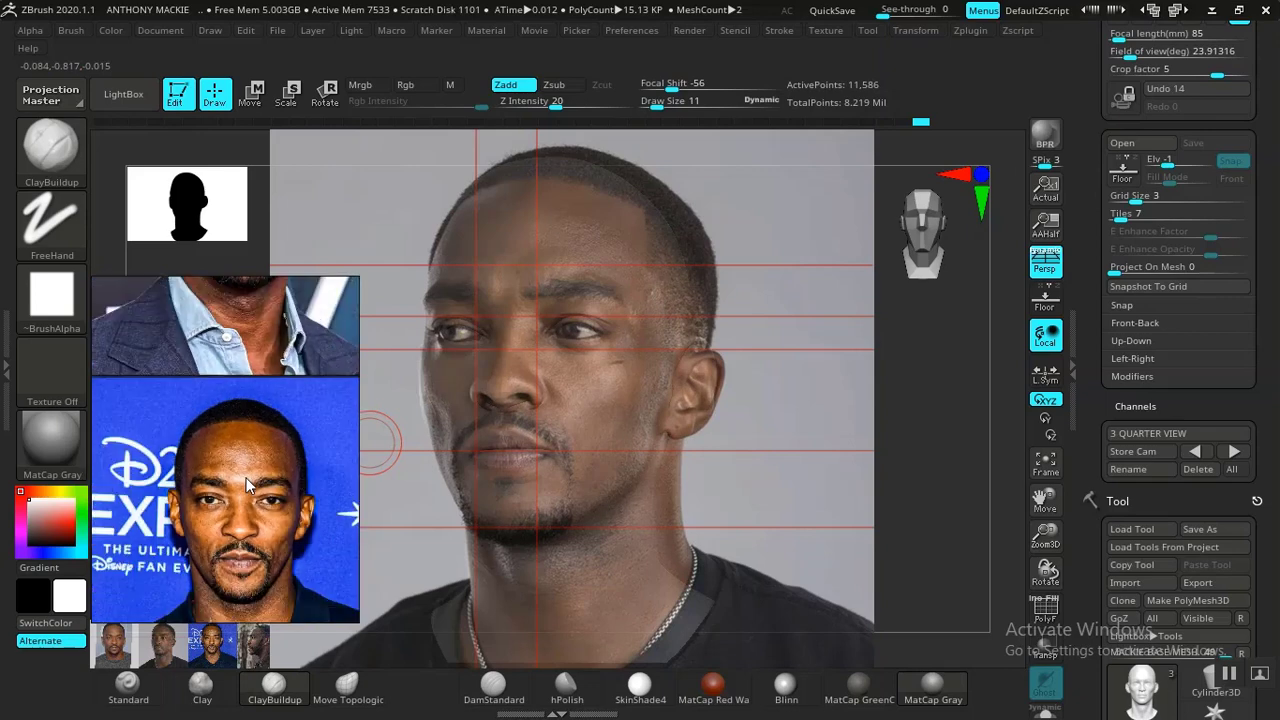
middle_drag(240, 345, 246, 441)
scroll(248, 434, up, 4)
scroll(248, 434, up, 2)
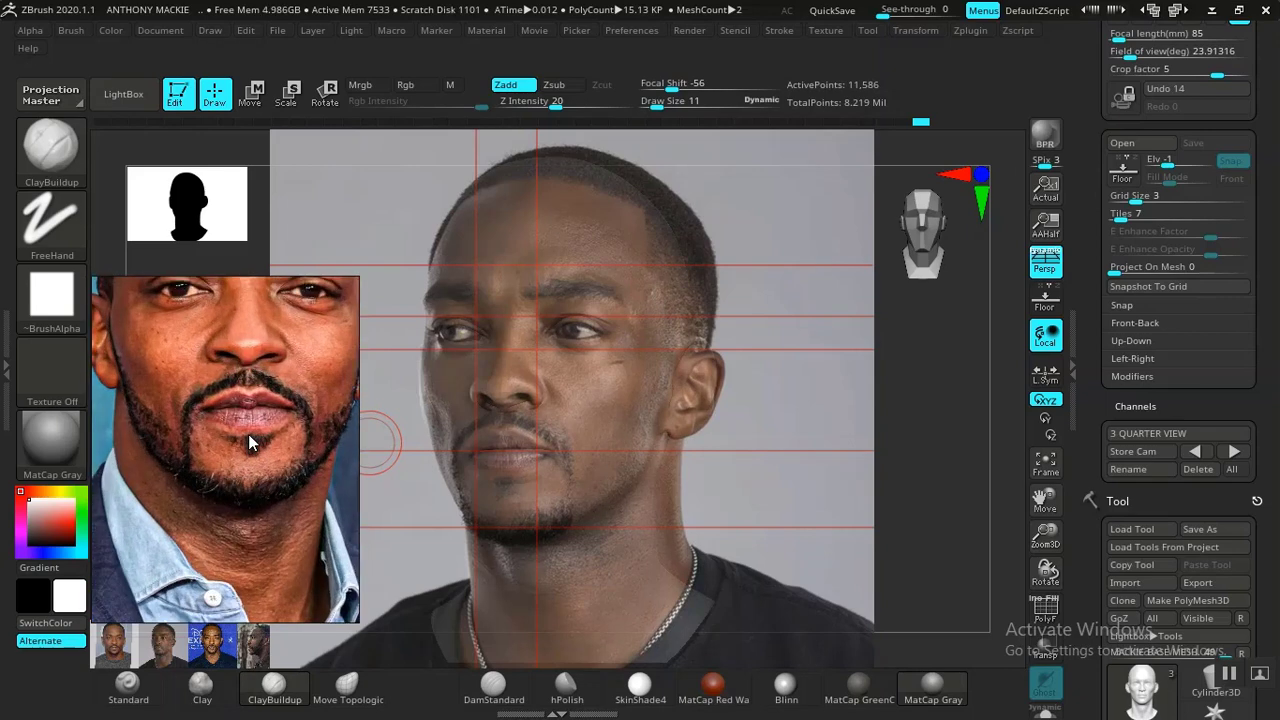
scroll(248, 434, up, 2)
scroll(248, 434, down, 7)
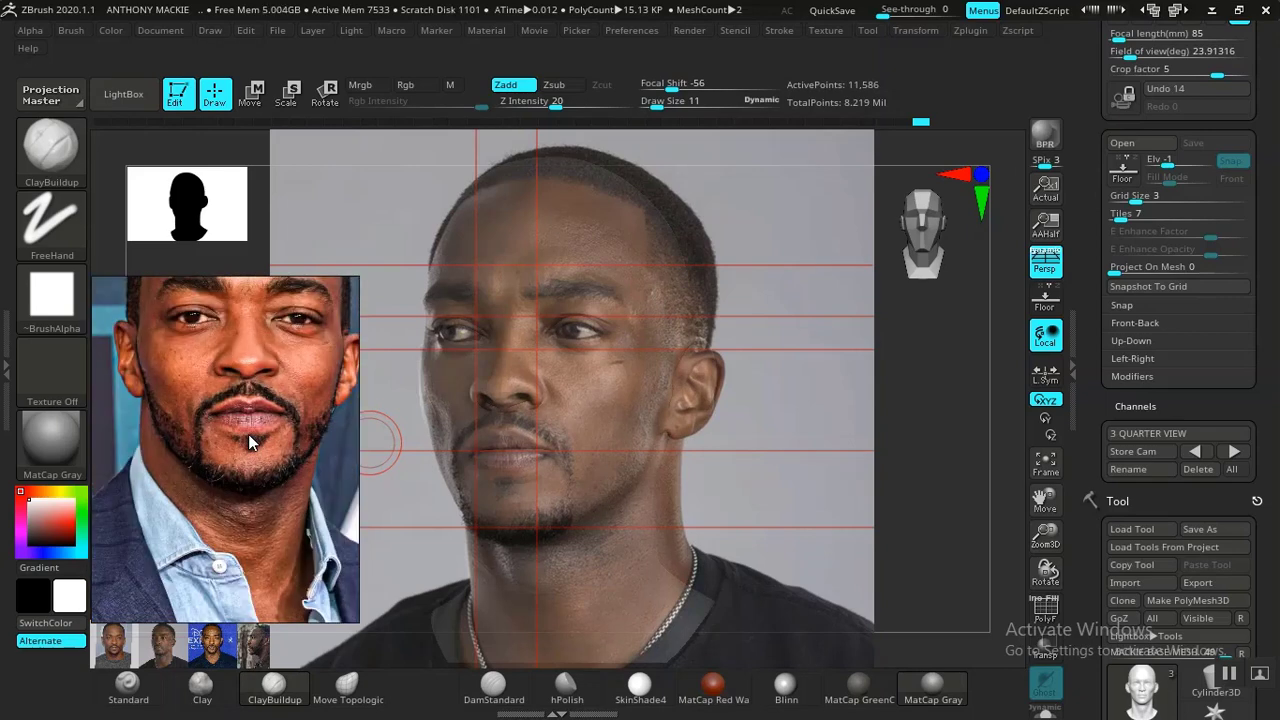
Examine the nose, mouth and cheek in the side-profile photo on the reference board
middle_drag(248, 434, 255, 508)
middle_drag(225, 438, 239, 508)
scroll(229, 411, up, 5)
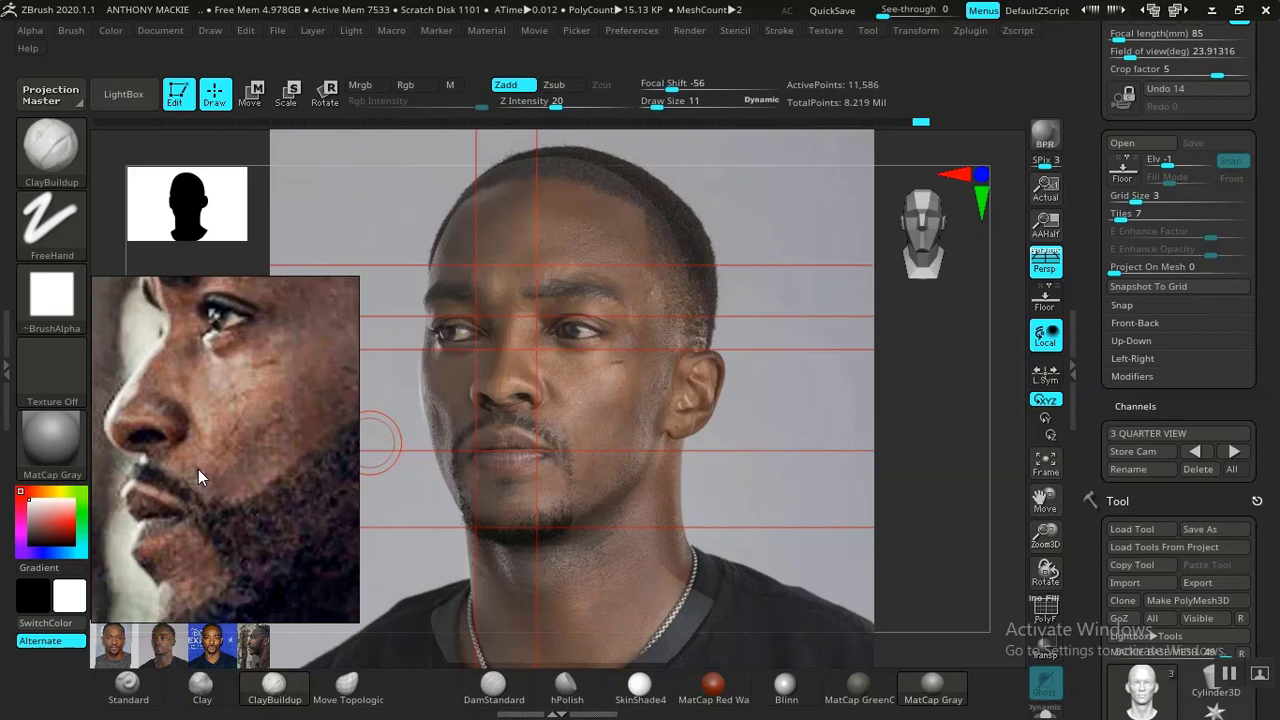
scroll(210, 468, down, 3)
scroll(211, 473, down, 3)
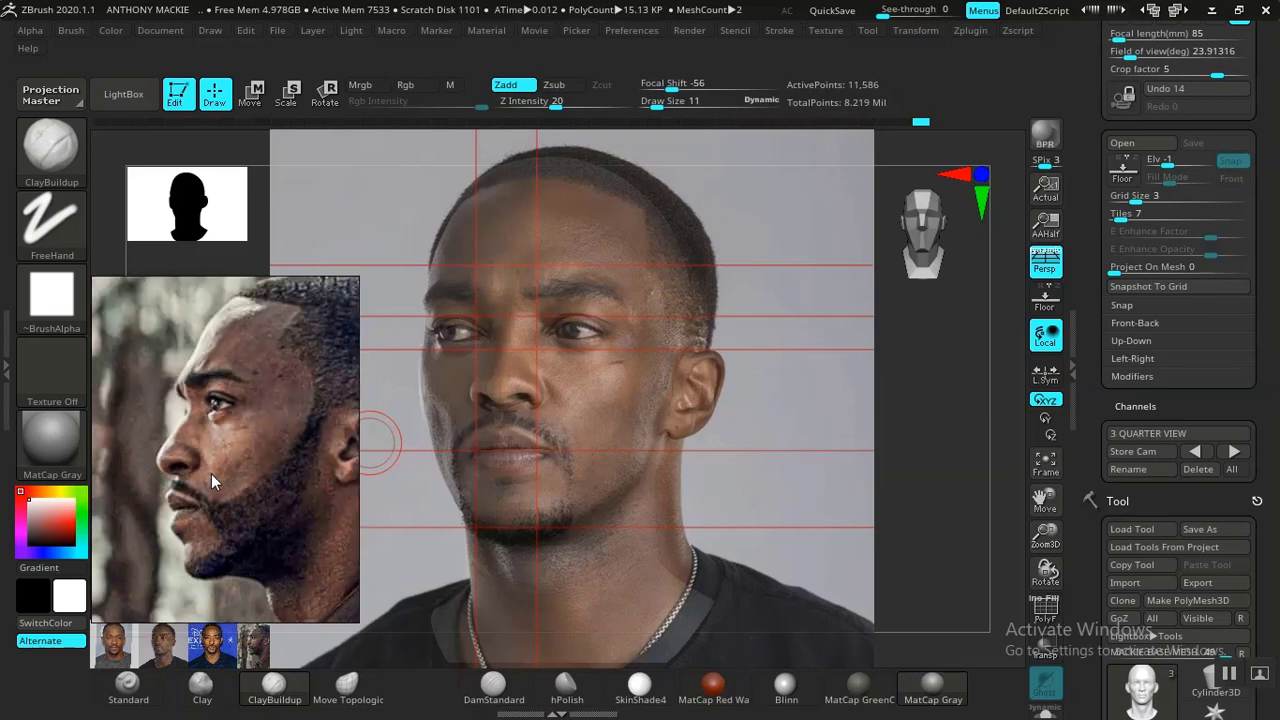
scroll(212, 474, up, 3)
scroll(230, 476, down, 6)
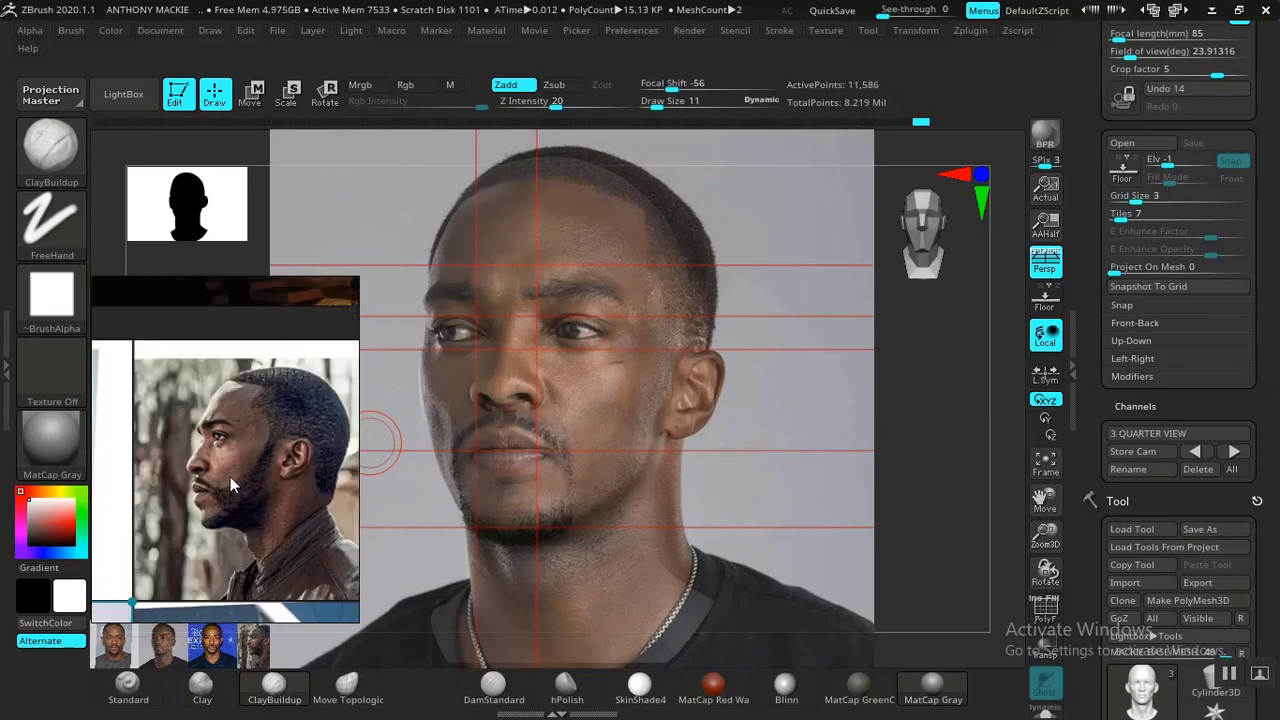
Look over the gray-shirt front photo and its neighbours, returning to the three-quarter photo on the reference board
scroll(200, 467, up, 8)
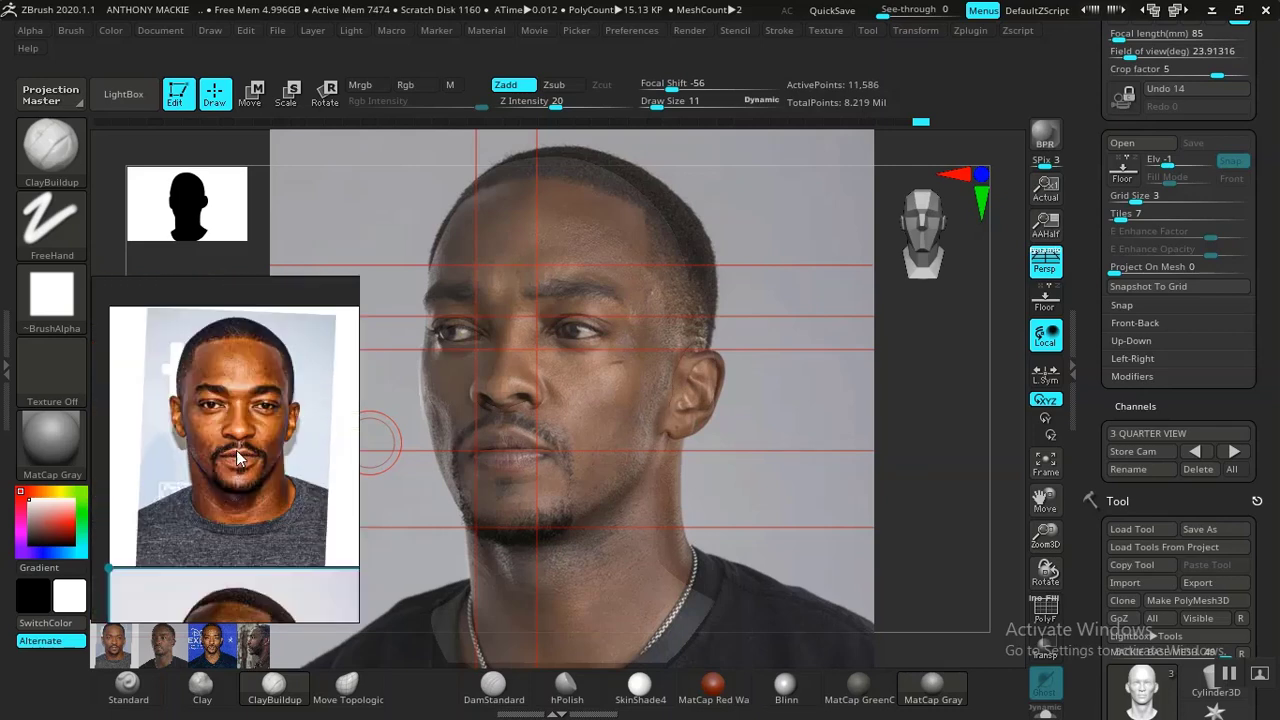
mouse_move(211, 467)
mouse_down()
mouse_move(180, 482)
mouse_move(196, 462)
mouse_up()
scroll(180, 468, down, 4)
scroll(194, 465, down, 5)
middle_drag(187, 466, 294, 422)
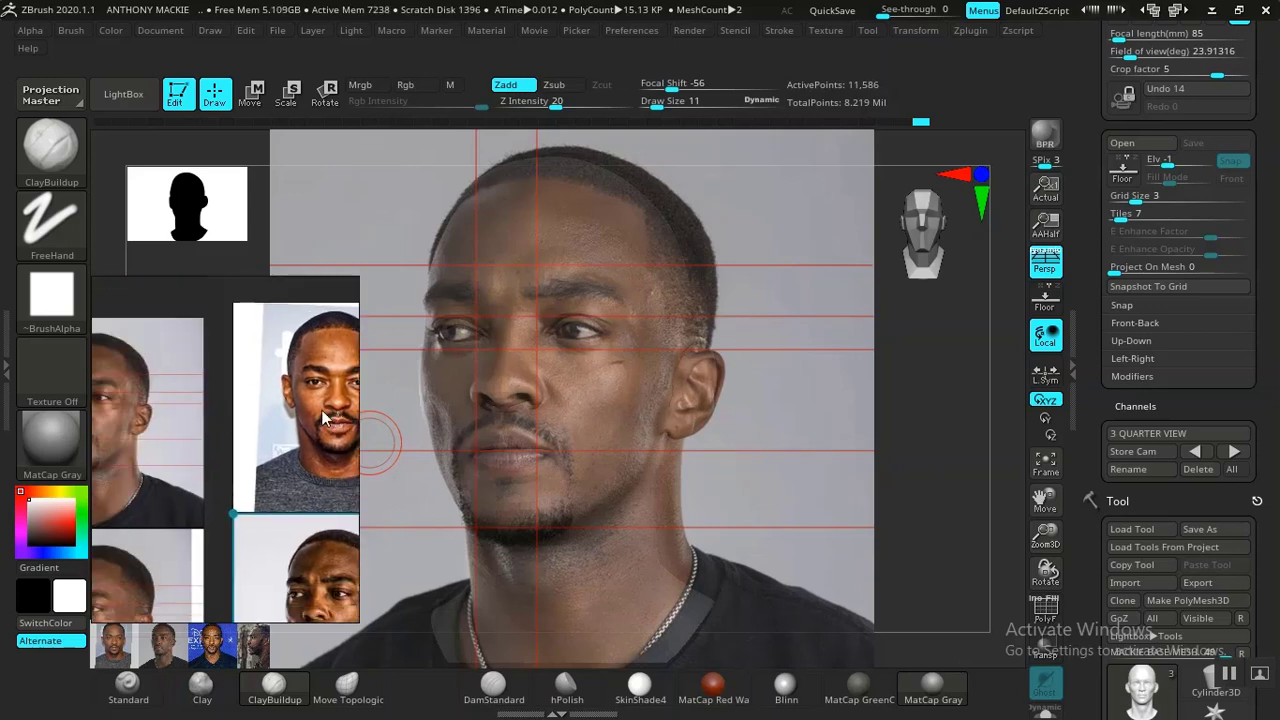
middle_drag(132, 436, 238, 414)
scroll(226, 440, down, 4)
middle_drag(277, 500, 233, 505)
mouse_move(261, 389)
middle_down()
mouse_move(269, 441)
mouse_move(285, 388)
middle_up()
double_click(249, 395)
Study the cheek and the fold beside the nose and mouth in the three-quarter photo, then toggle the reference overlay to compare
scroll(233, 410, up, 5)
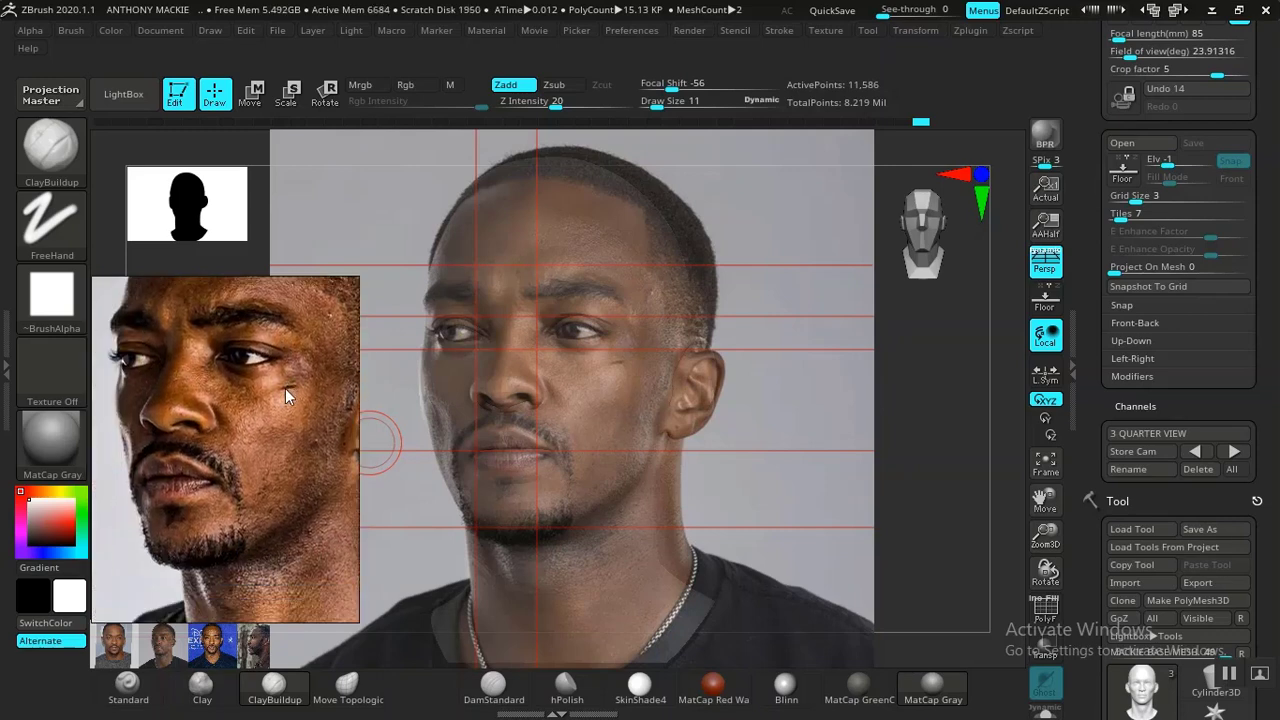
scroll(267, 459, up, 3)
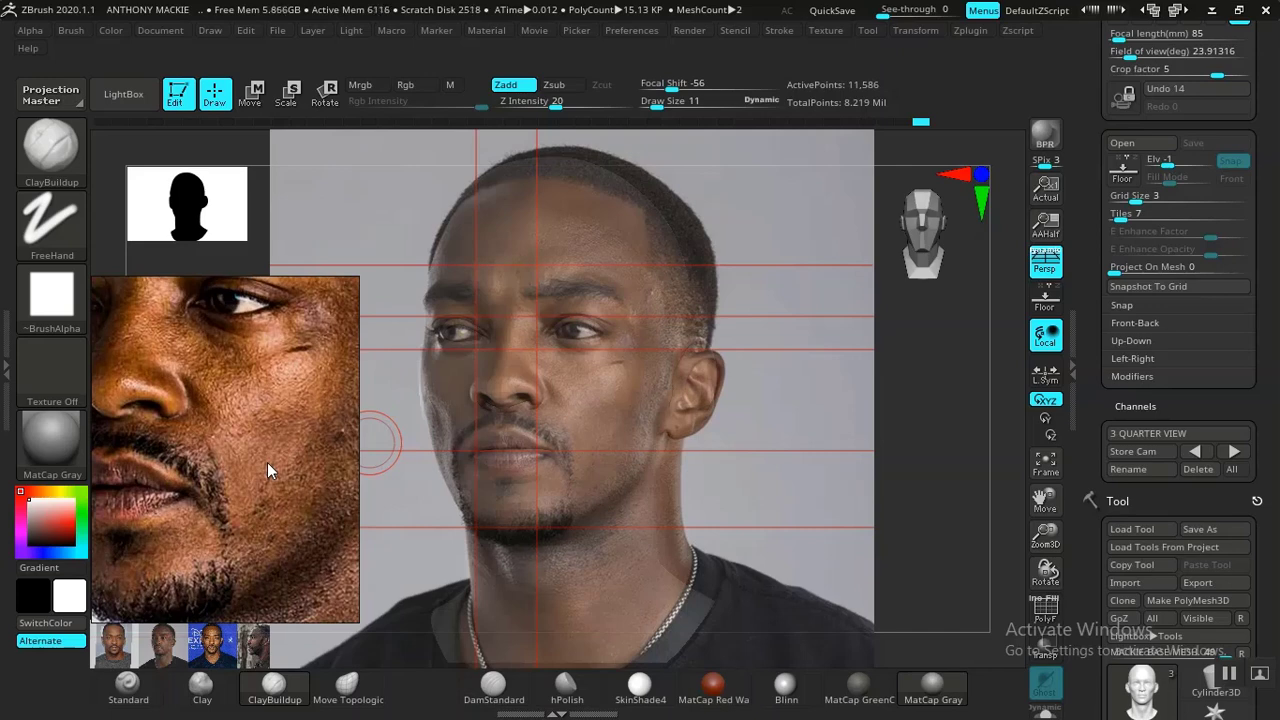
middle_drag(267, 462, 255, 542)
scroll(275, 457, down, 2)
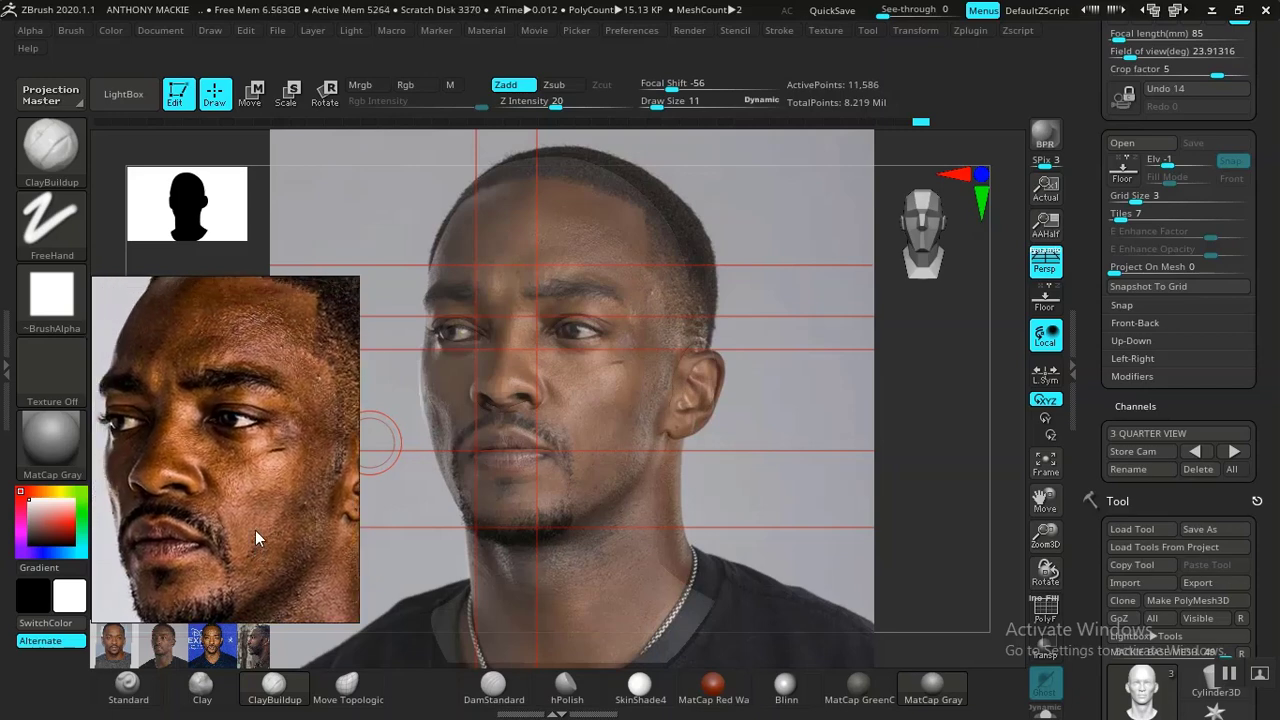
scroll(253, 474, up, 2)
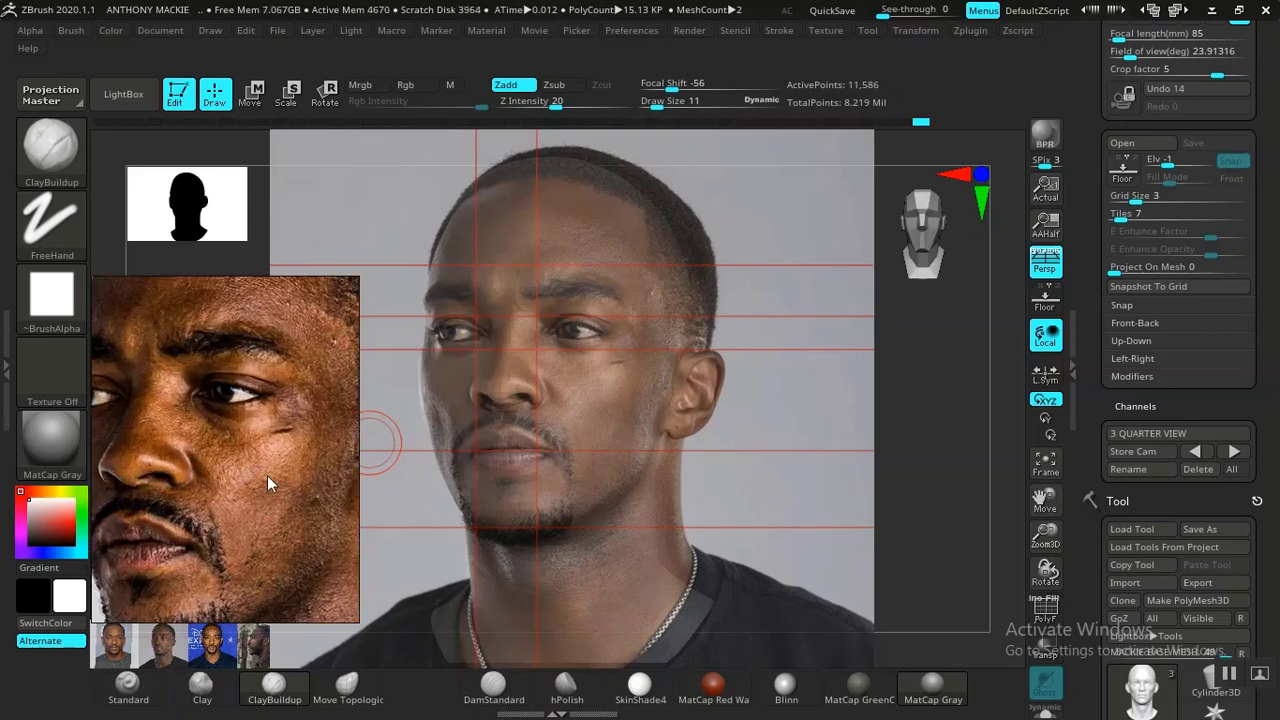
scroll(267, 475, up, 1)
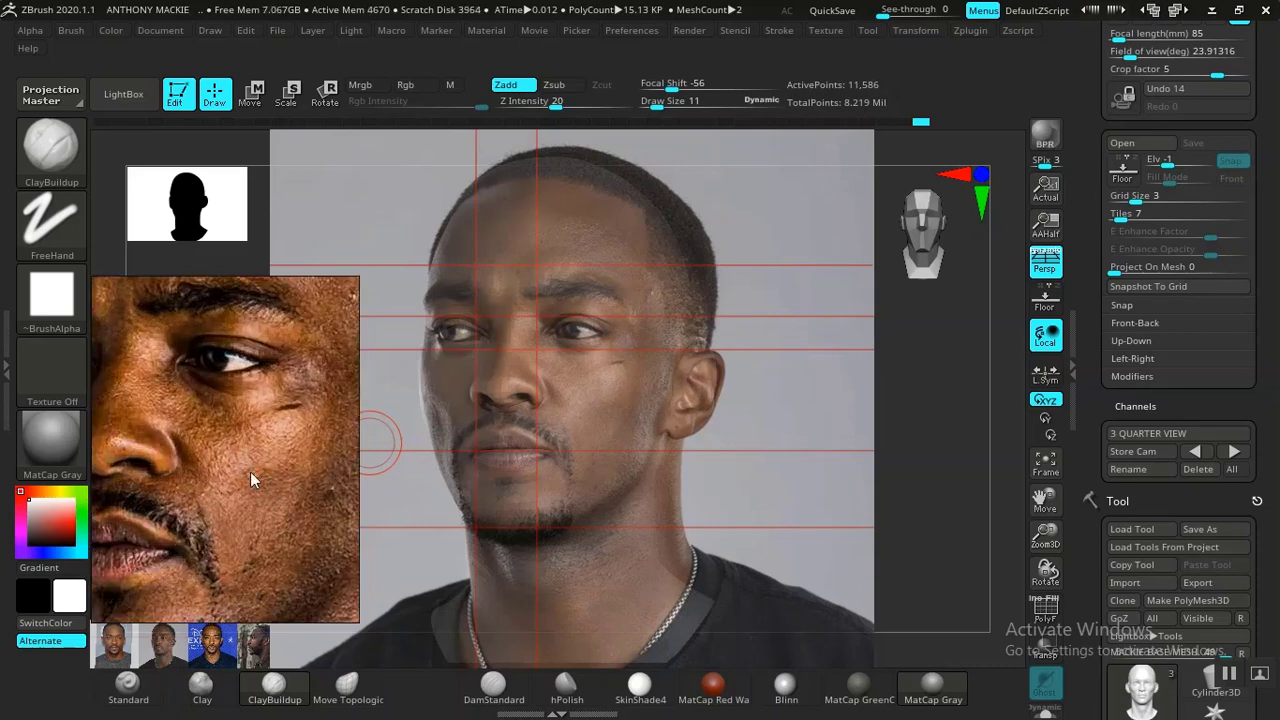
scroll(217, 457, down, 3)
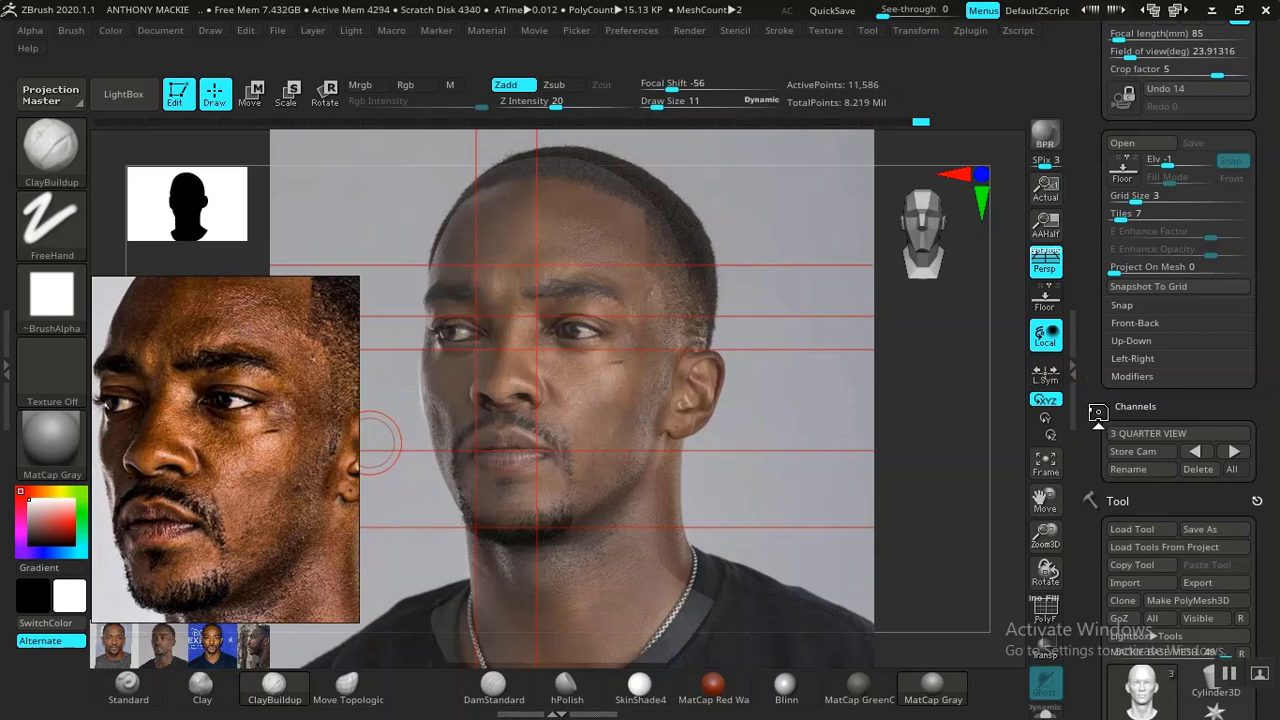
scroll(1098, 414, up, 2)
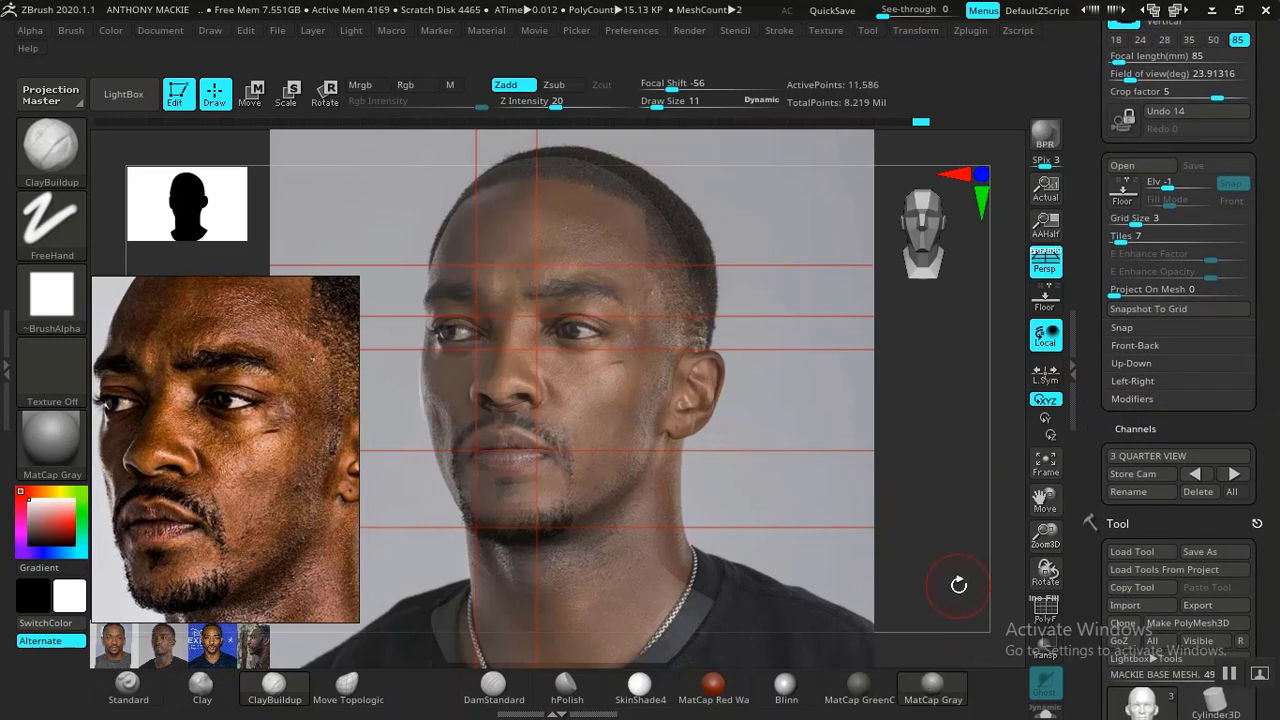
key(shift+z)
key(shift+z)
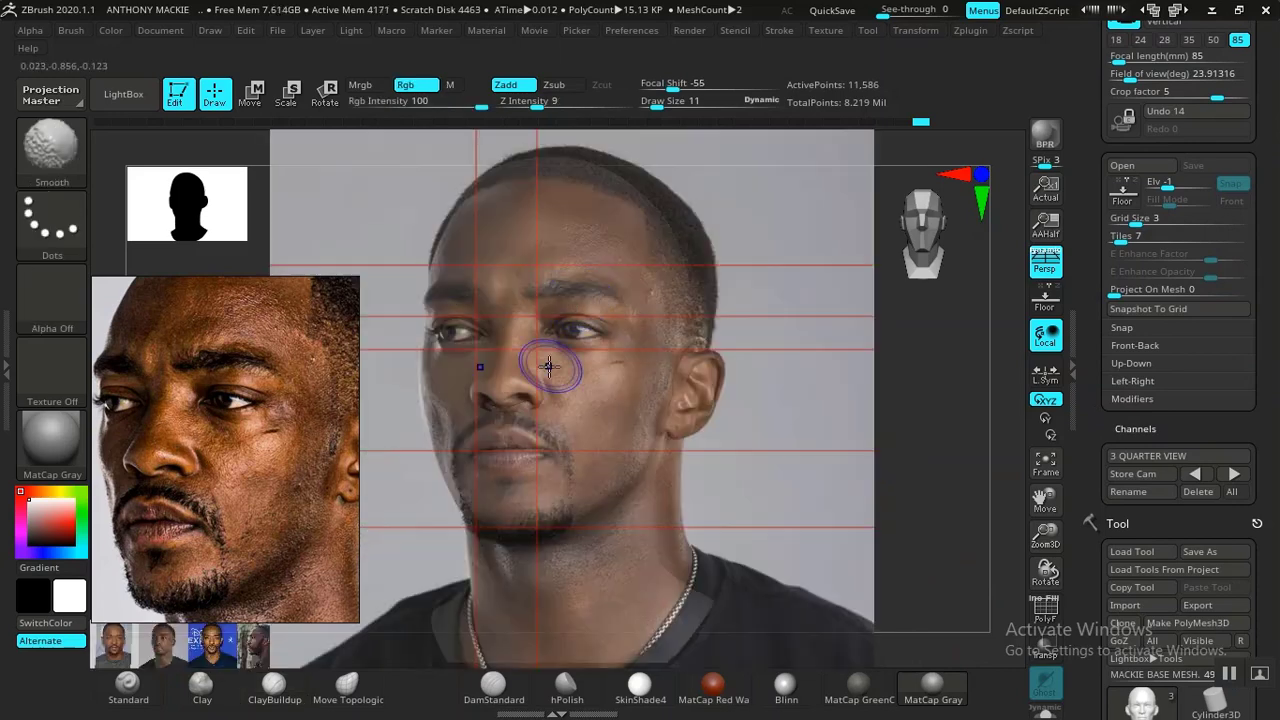
Carve vertical frown creases between the inner eyebrows with the DamStandard brush, comparing them against the three-quarter reference overlay
click(490, 688)
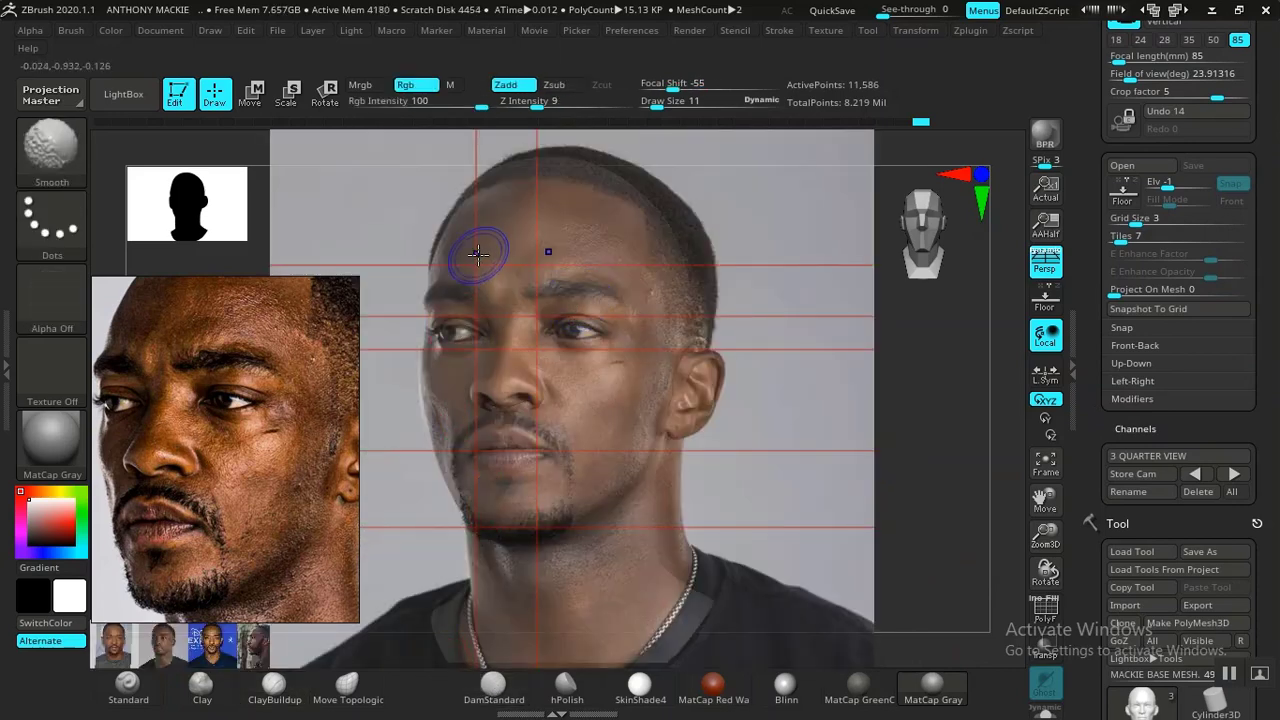
key(shift+z)
key(shift+z)
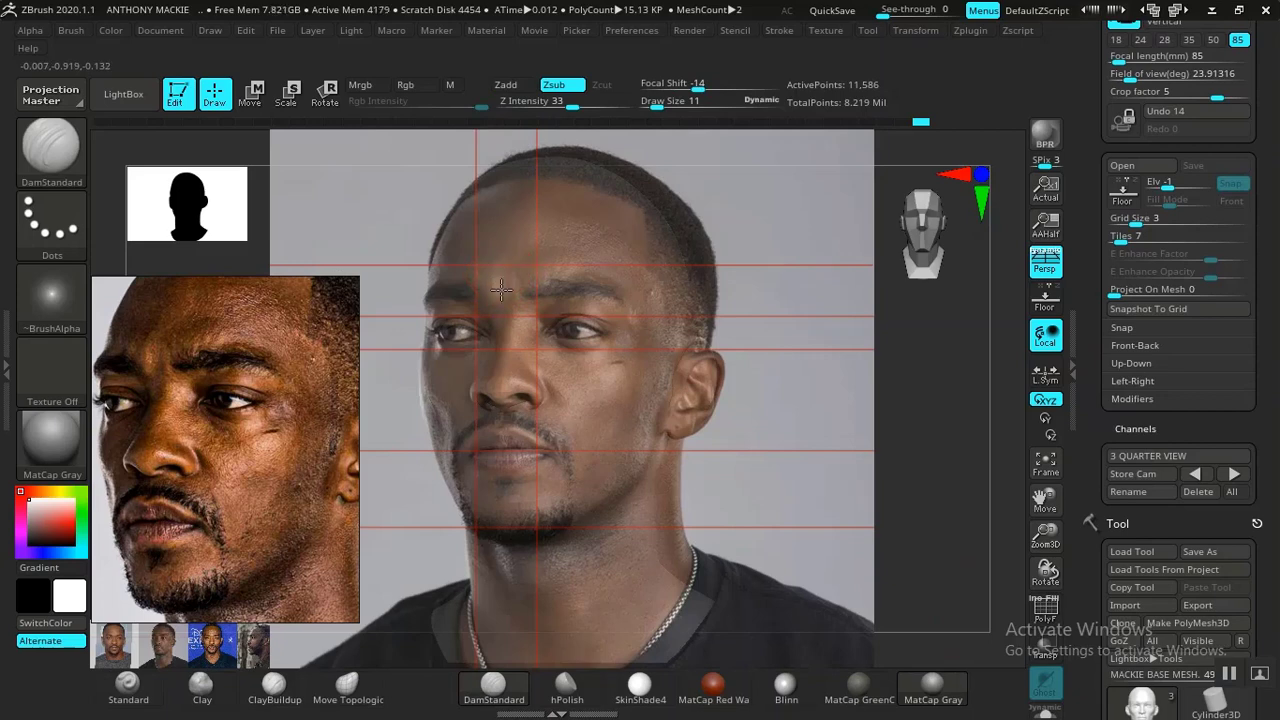
key(shift+z)
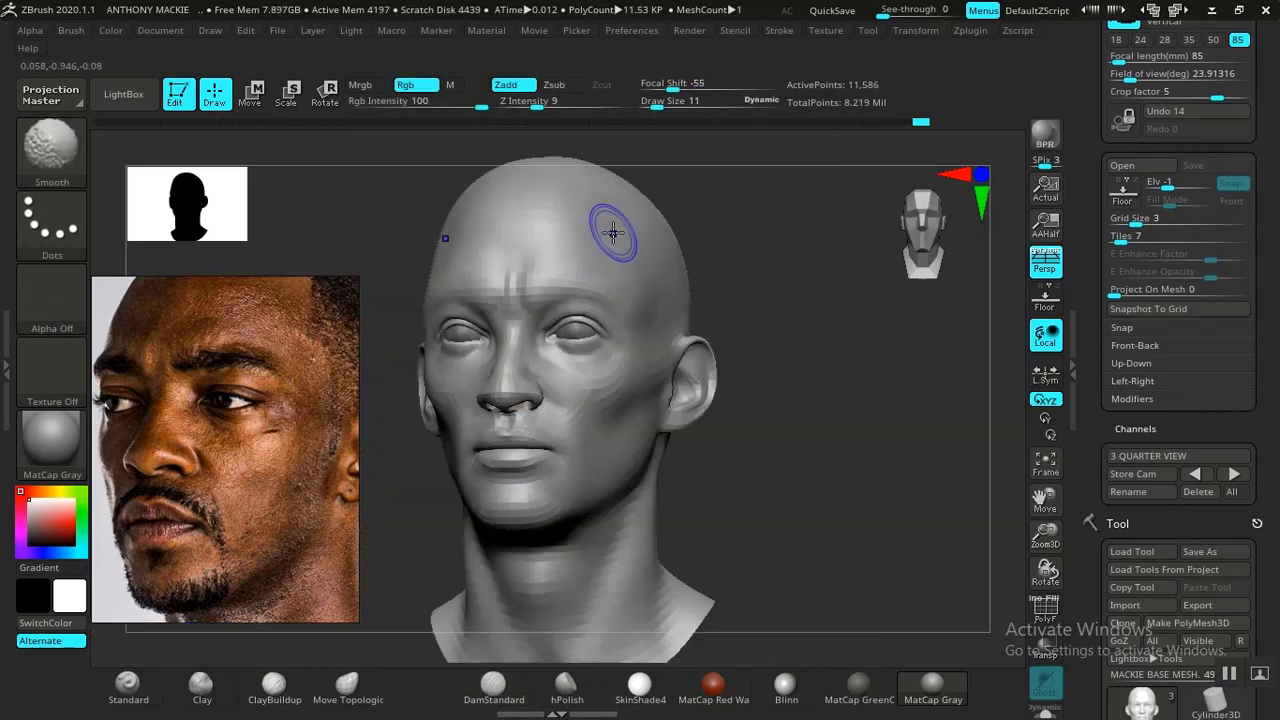
mouse_move(826, 365)
mouse_down()
mouse_move(854, 363)
mouse_move(819, 355)
mouse_move(903, 590)
mouse_up()
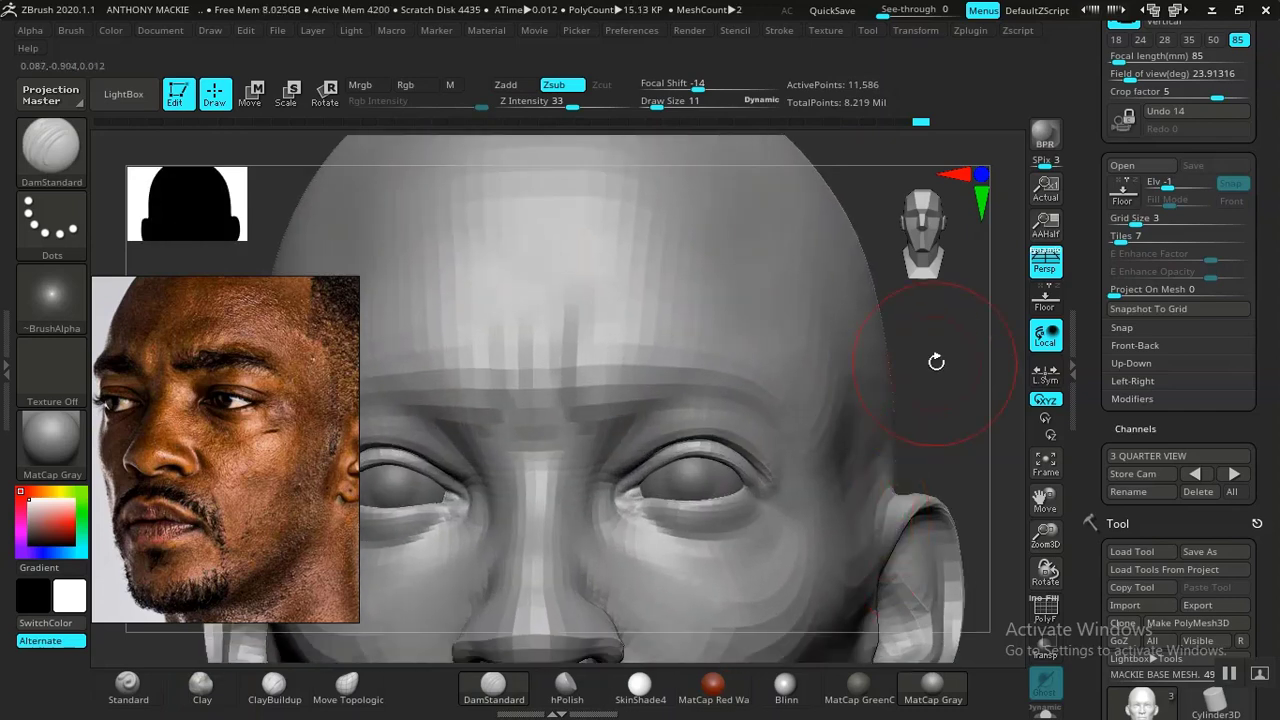
drag(942, 352, 1012, 366)
Refine the frown creases between the eyebrows with DamStandard at draw size 5 and soften their upper ends into the forehead
mouse_move(881, 366)
mouse_down()
mouse_move(846, 420)
mouse_move(557, 400)
mouse_move(560, 378)
mouse_move(534, 406)
mouse_move(536, 448)
mouse_up()
key(space)
mouse_move(868, 418)
alt+mouse_down()
mouse_move(740, 357)
mouse_move(838, 462)
mouse_move(775, 408)
alt+mouse_up()
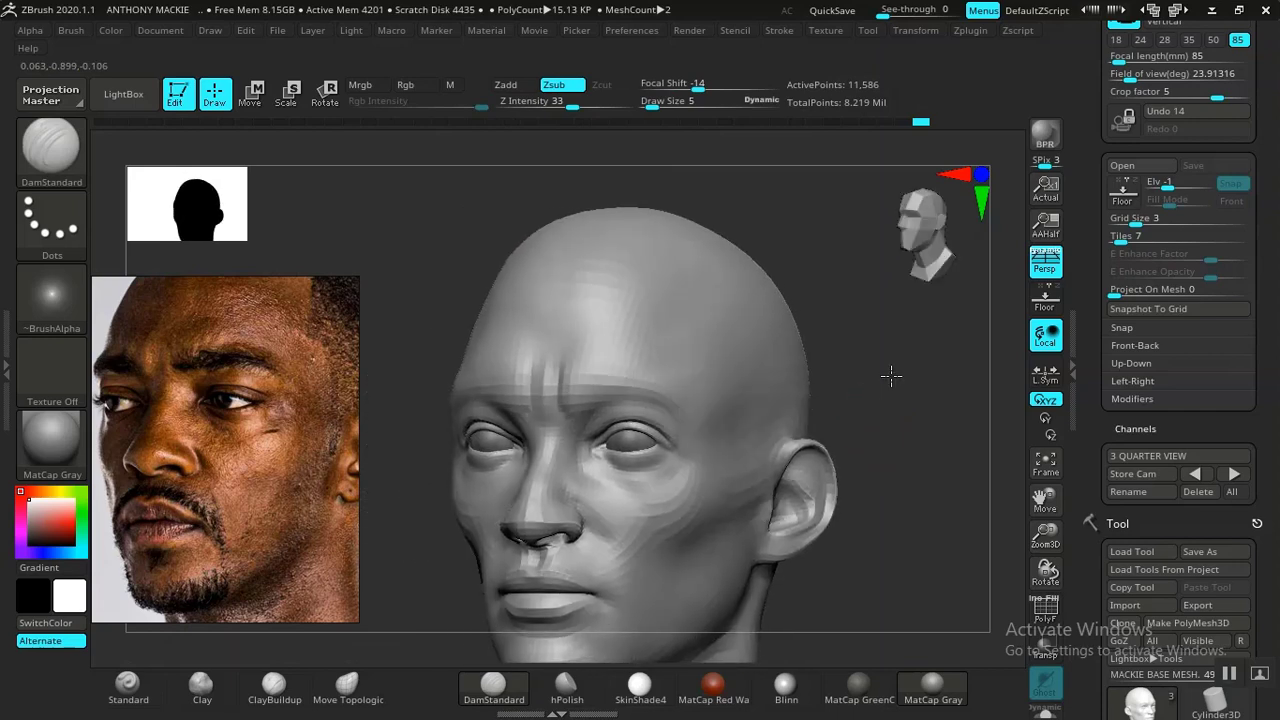
mouse_move(891, 374)
alt+mouse_down()
mouse_move(783, 457)
mouse_move(790, 474)
alt+mouse_up()
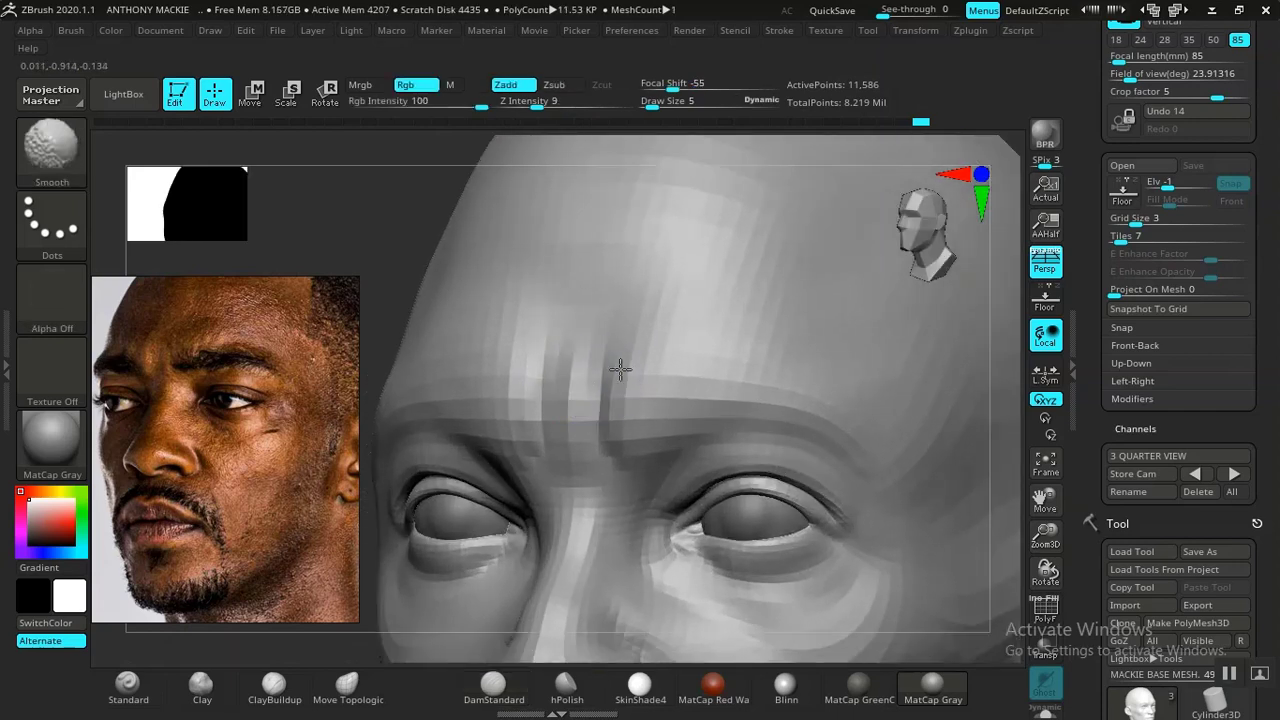
shift+drag(634, 343, 624, 369)
shift+drag(624, 369, 637, 356)
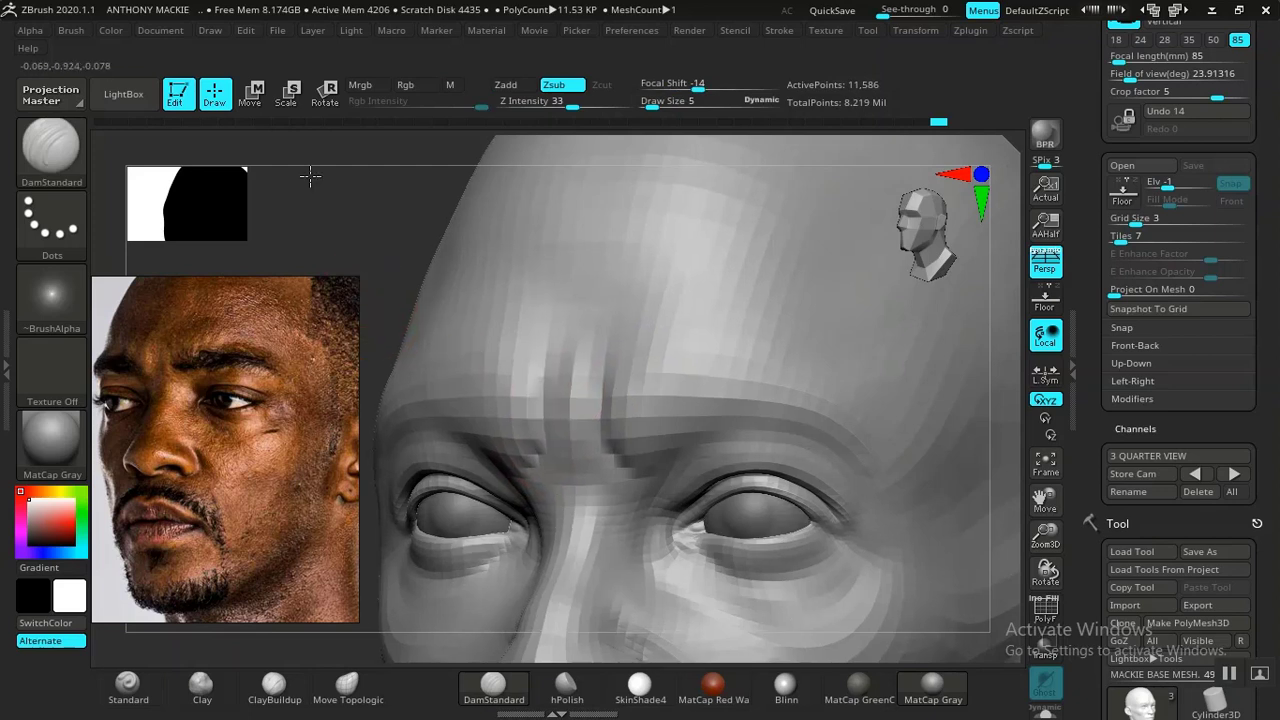
Review the whole head through the stored side, front and three-quarter cameras
key(f)
mouse_move(486, 320)
mouse_down()
mouse_move(754, 344)
mouse_move(793, 367)
mouse_up()
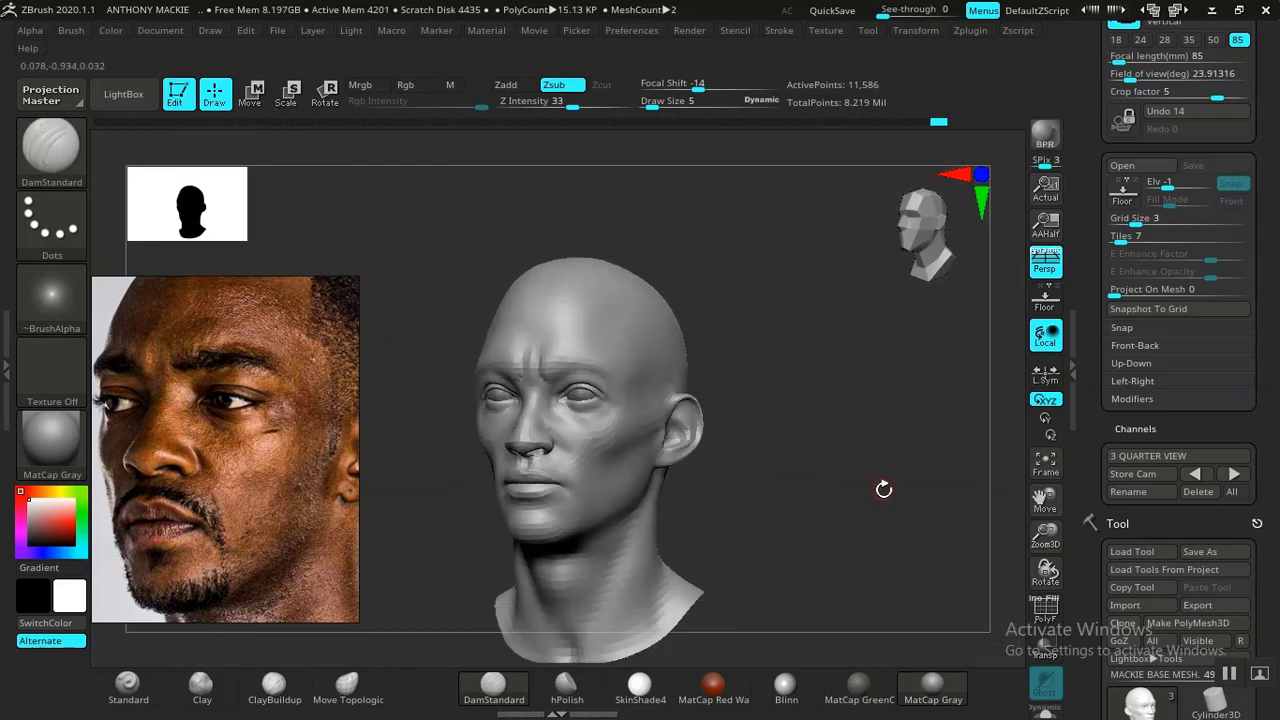
mouse_move(884, 489)
mouse_down()
mouse_move(872, 496)
mouse_move(883, 502)
mouse_up()
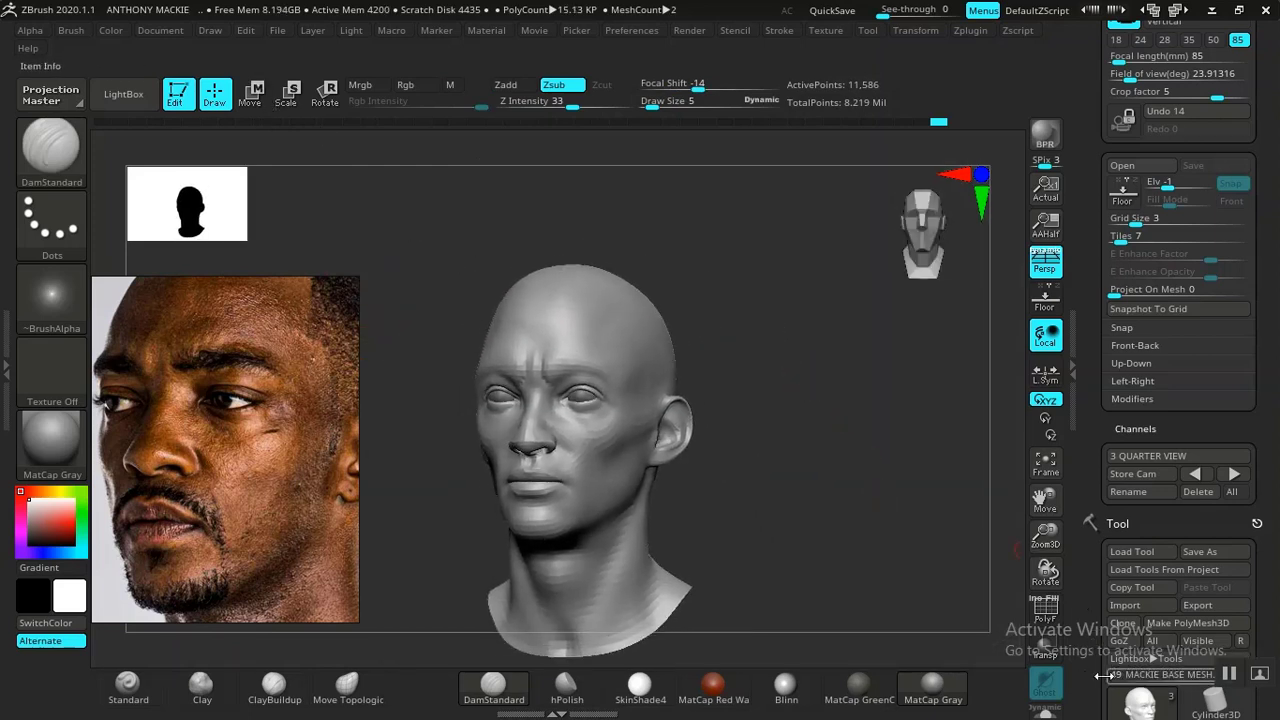
click(1192, 477)
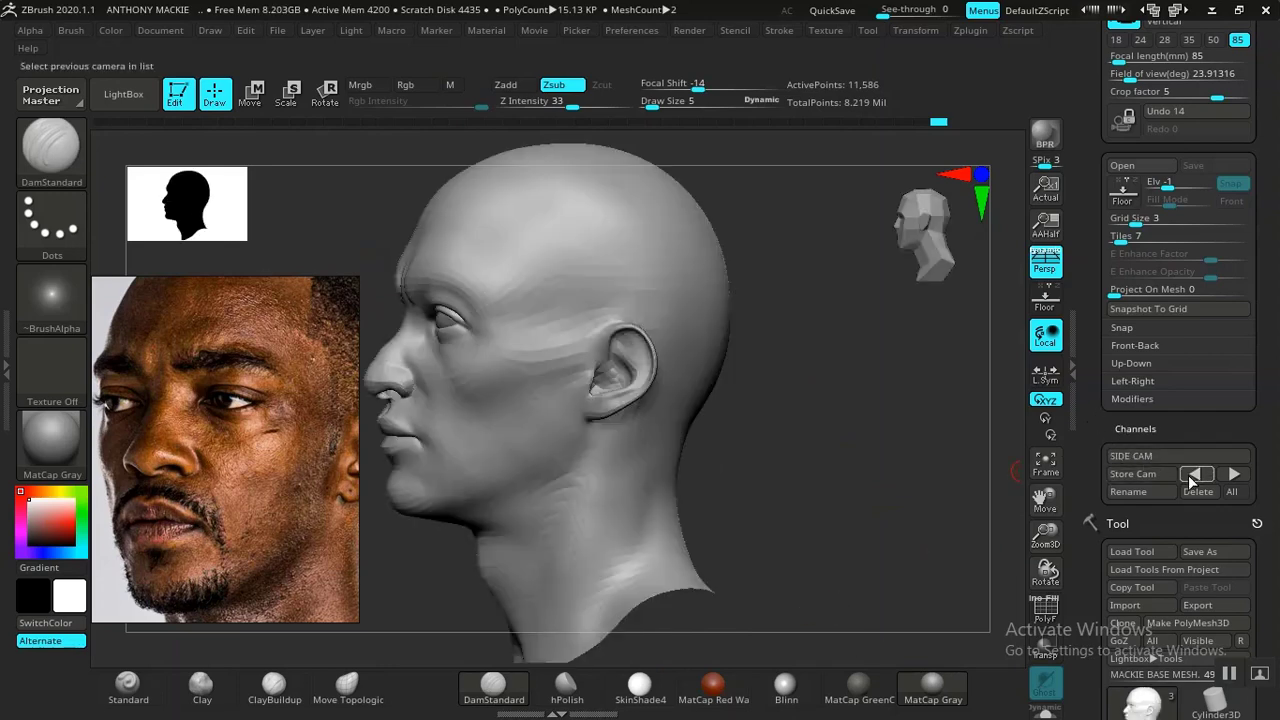
click(1192, 477)
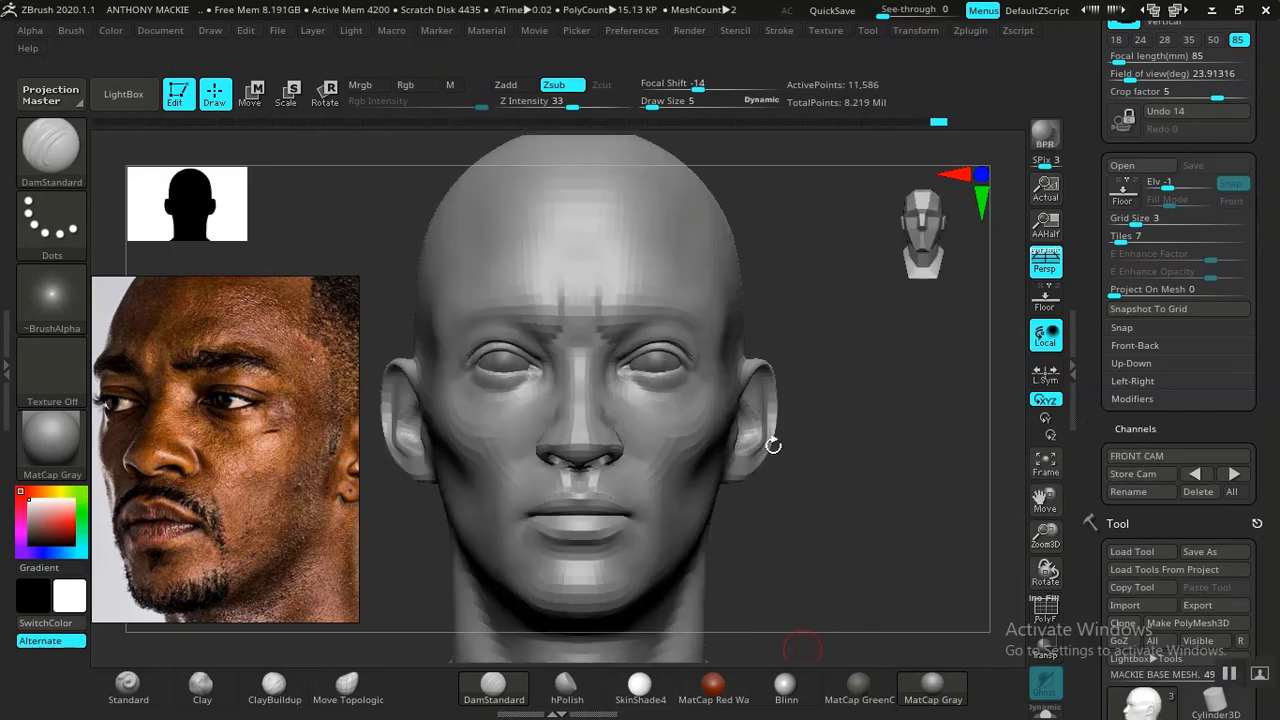
click(1196, 476)
click(1196, 476)
click(1196, 476)
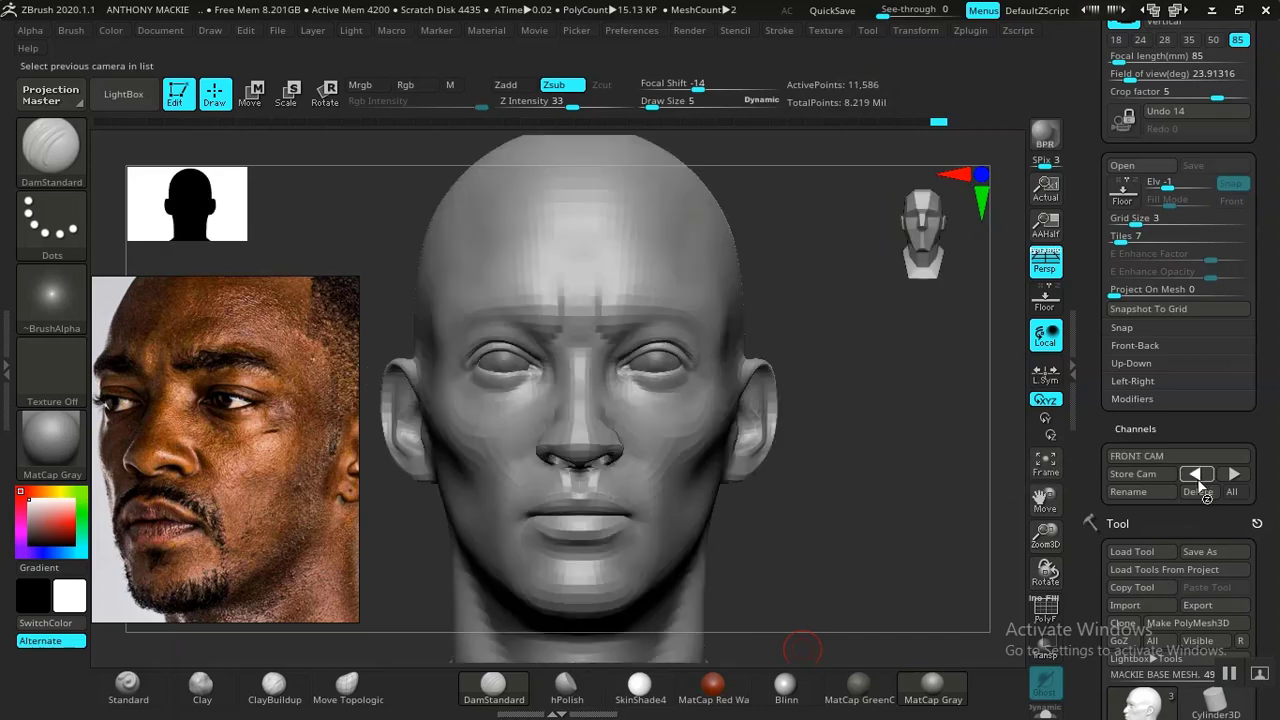
click(1196, 476)
Compare the sculpt's cheek and jaw with the three-quarter photo by toggling the reference overlay
key(shift+z)
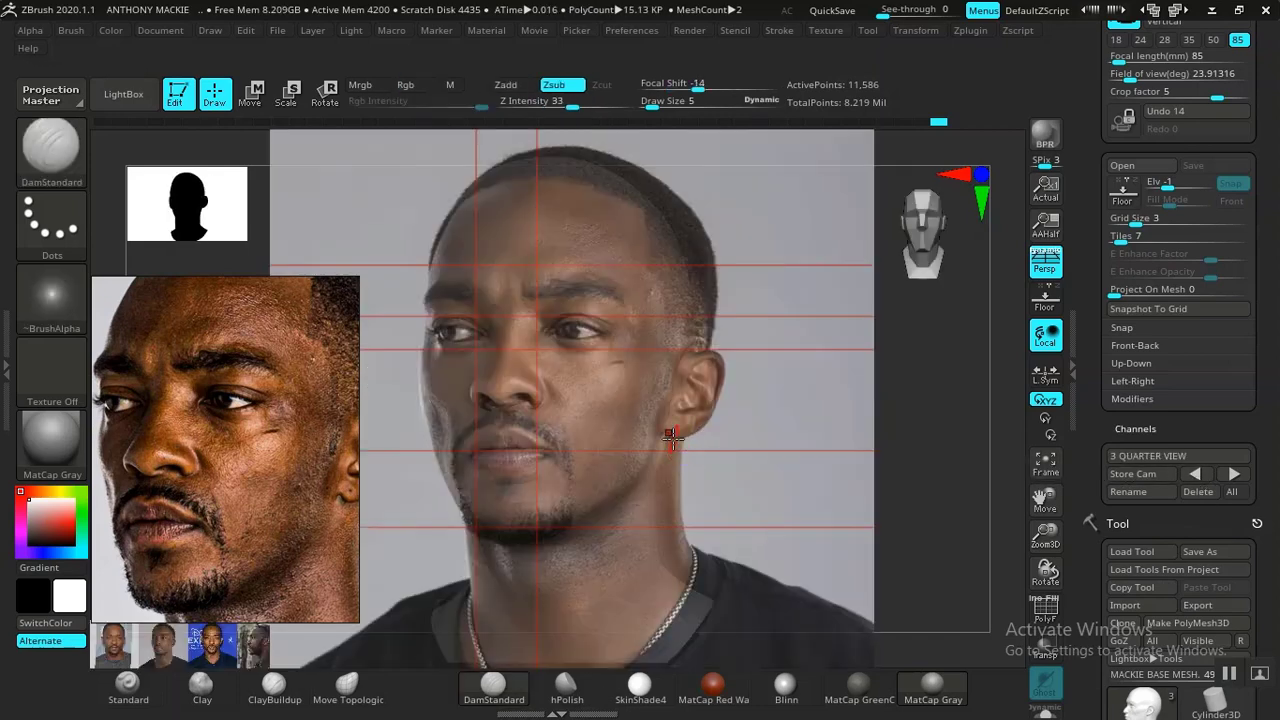
key(shift+z)
key(shift+z)
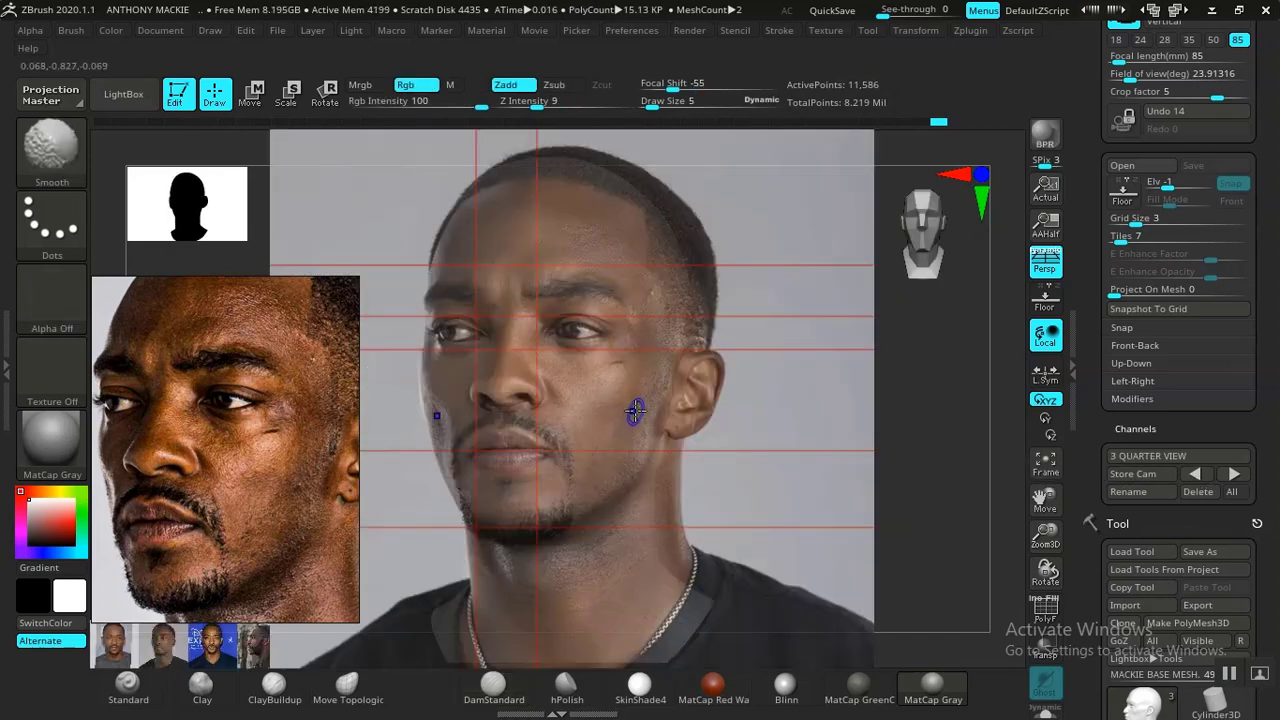
key(shift+z)
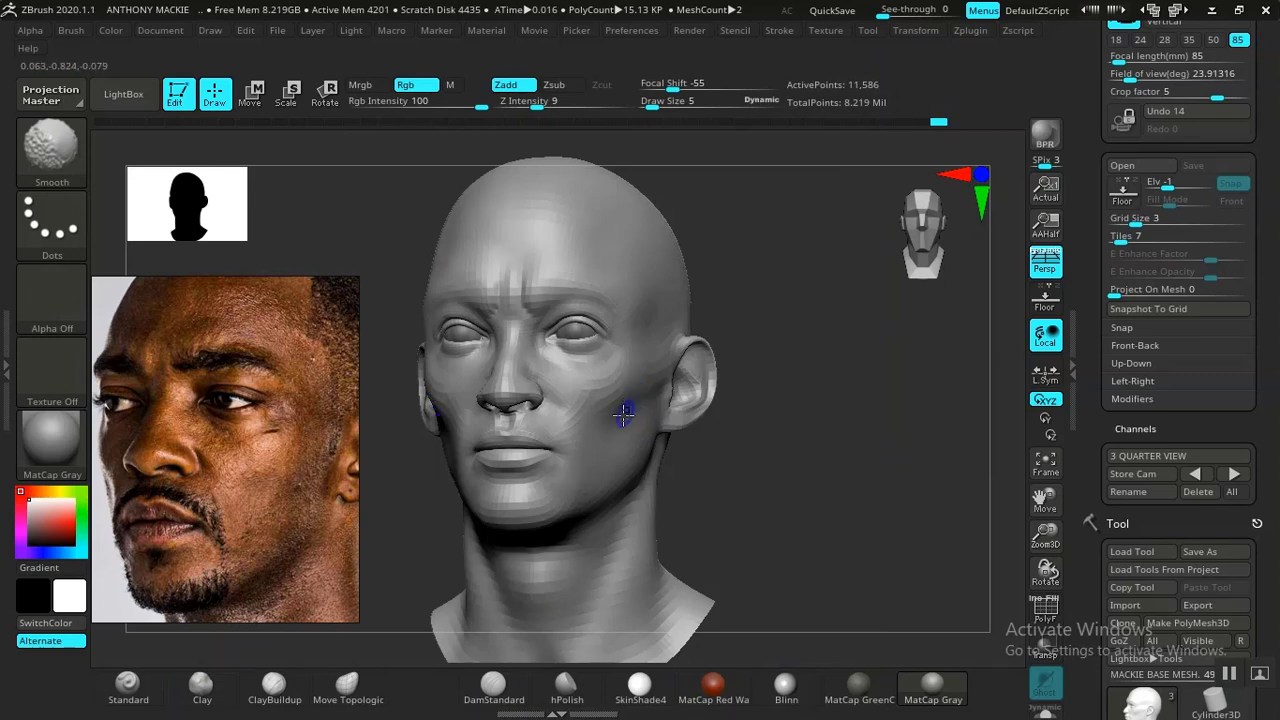
key(shift+z)
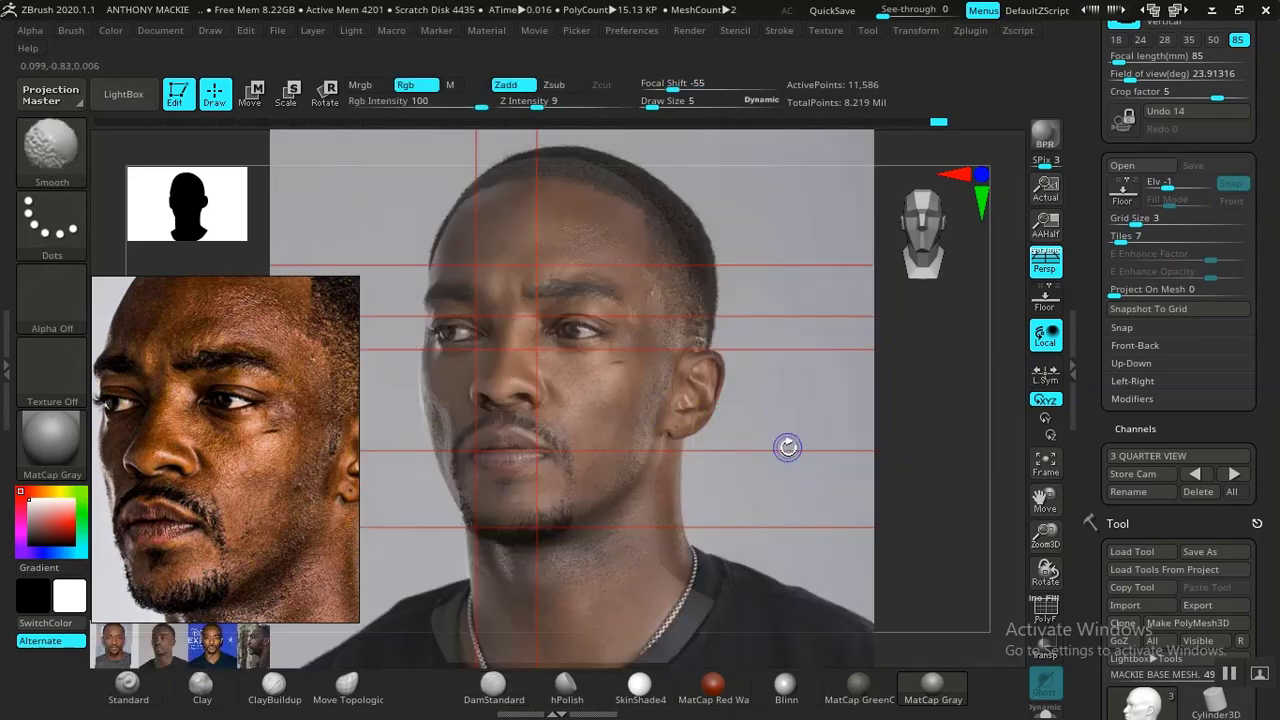
key(shift+z)
Build up the base of the columella between the nostrils from below with the Clay brush at draw size 3
alt+drag(870, 601, 967, 591)
alt+drag(981, 647, 543, 457)
drag(325, 235, 416, 397)
key(shift)
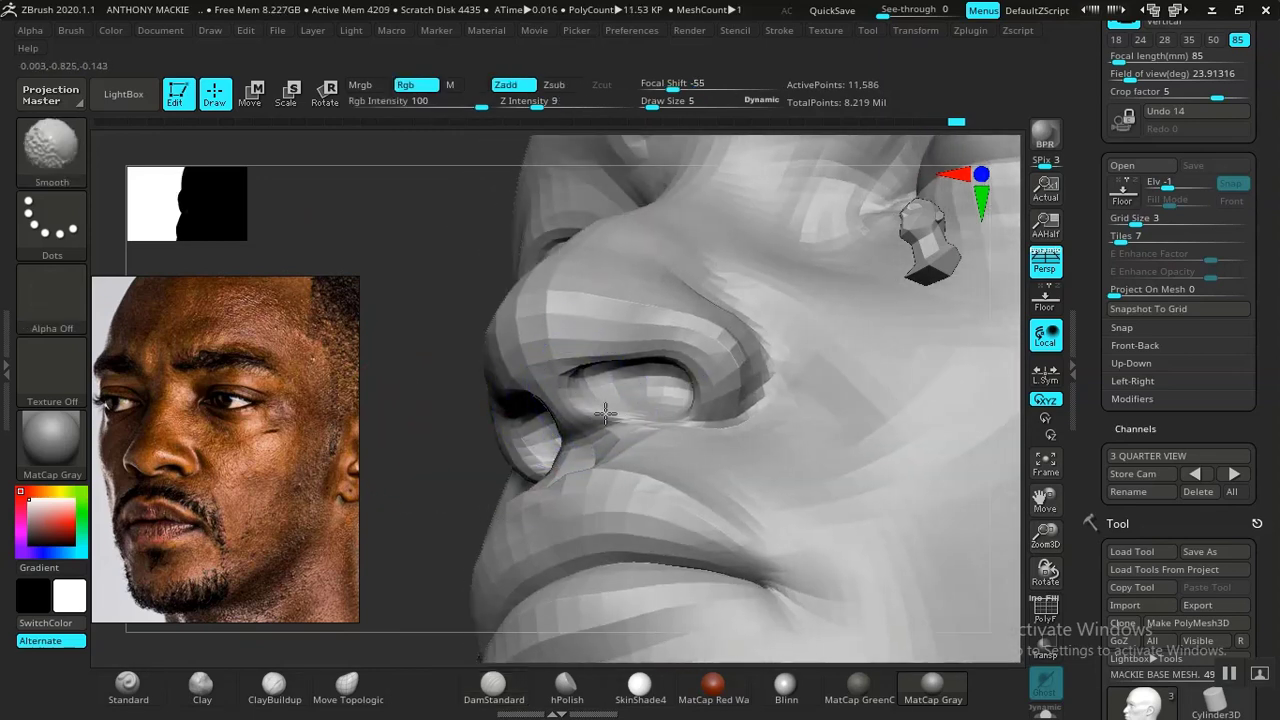
click(201, 686)
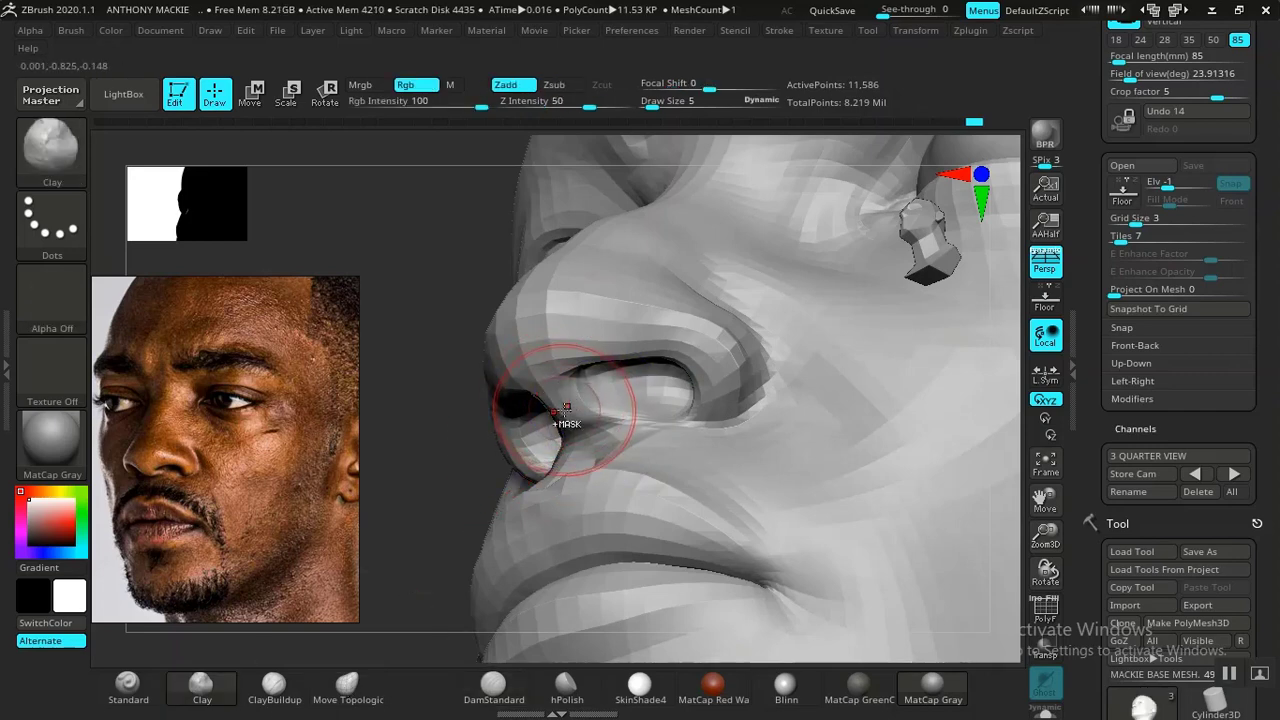
key(ctrl)
key(space)
click(571, 400)
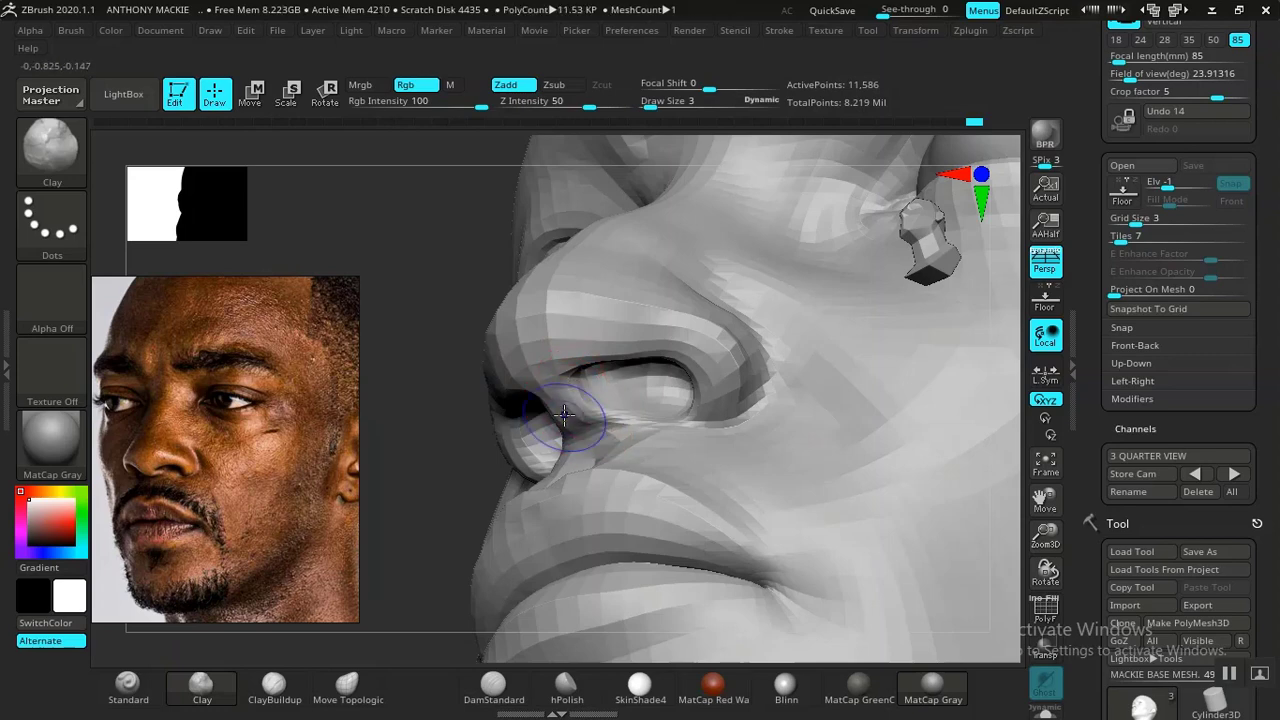
drag(417, 354, 645, 422)
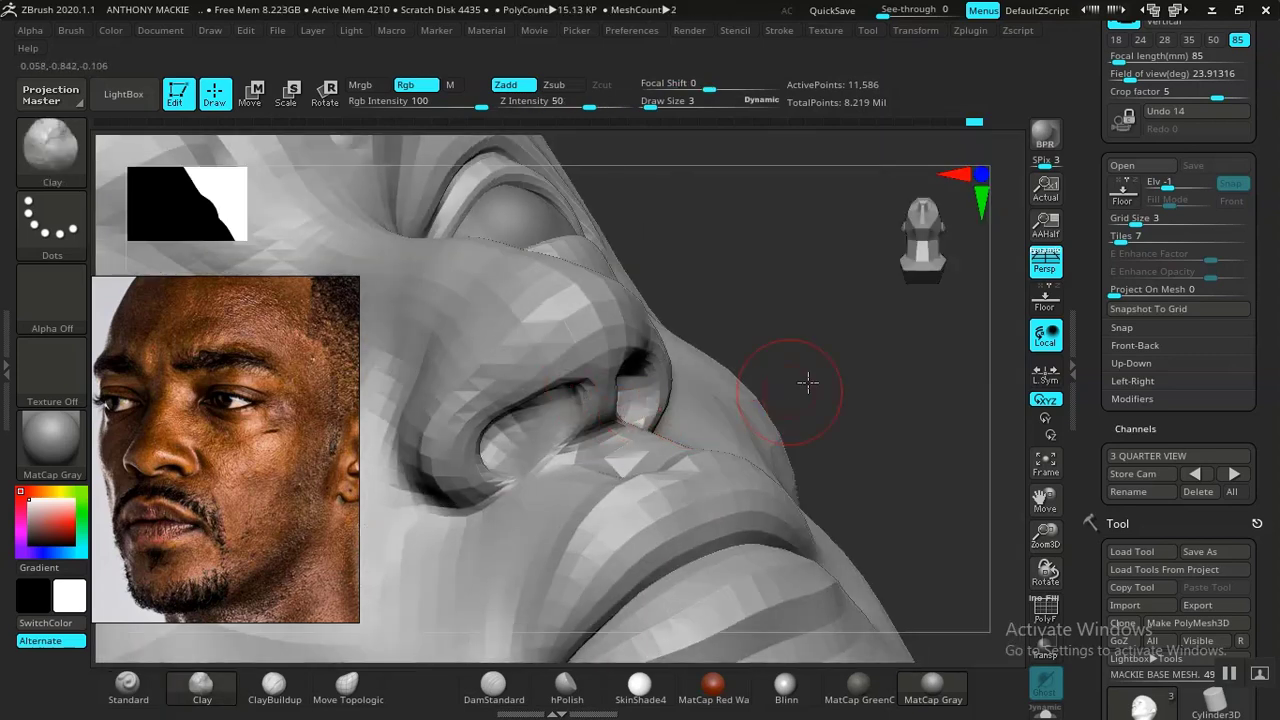
Smooth the inner wall of the nostril beside the columella with the draw size reduced to 1
drag(808, 381, 814, 515)
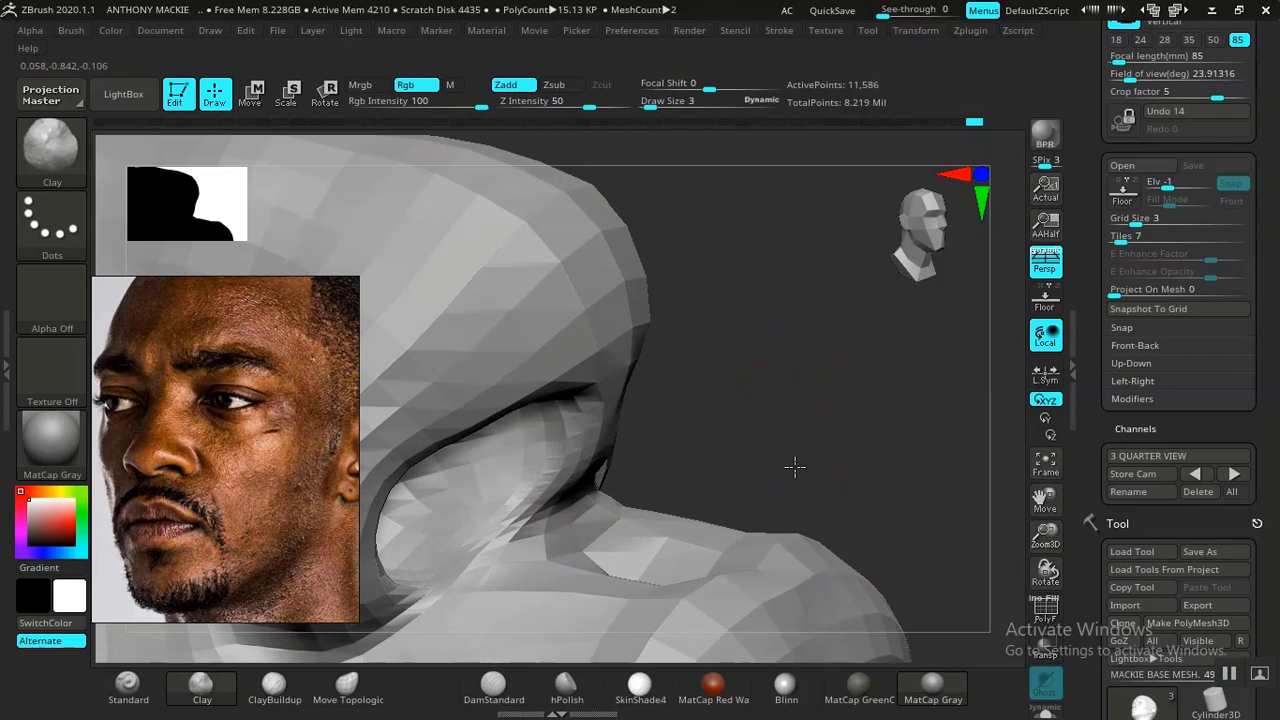
mouse_move(794, 466)
mouse_down()
mouse_move(606, 457)
mouse_move(538, 438)
mouse_up()
key(space)
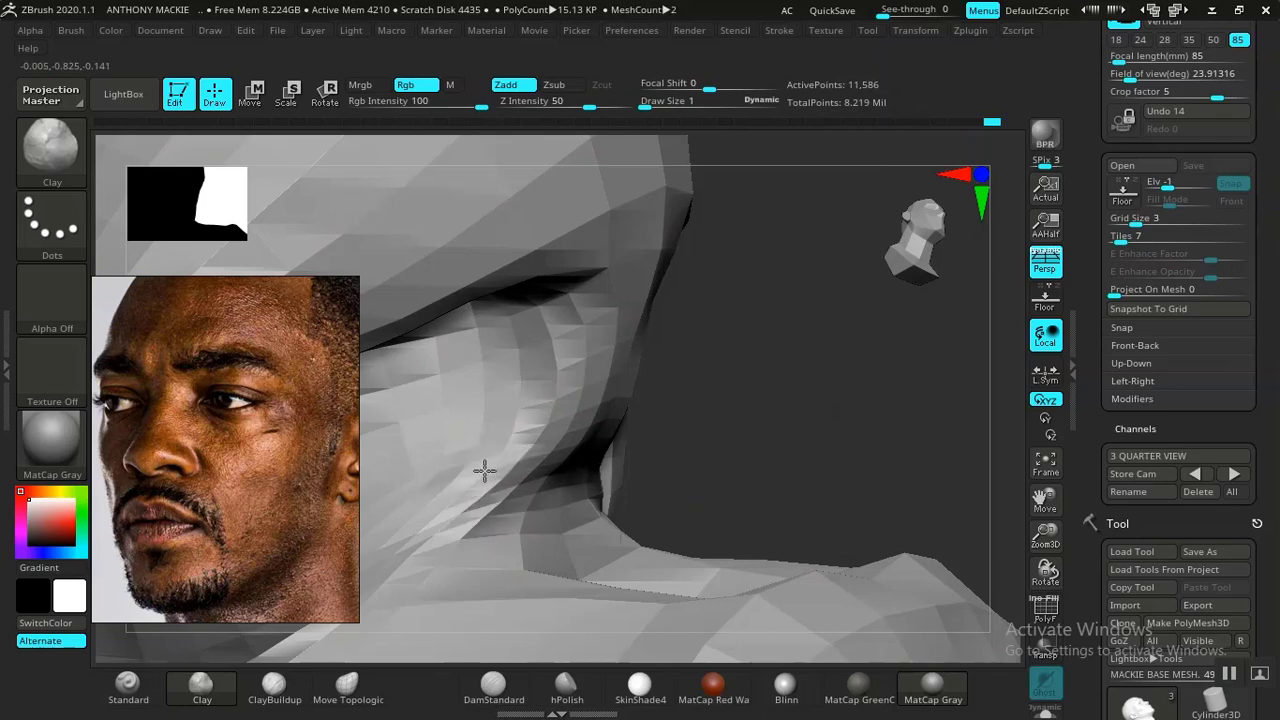
shift+drag(505, 438, 485, 420)
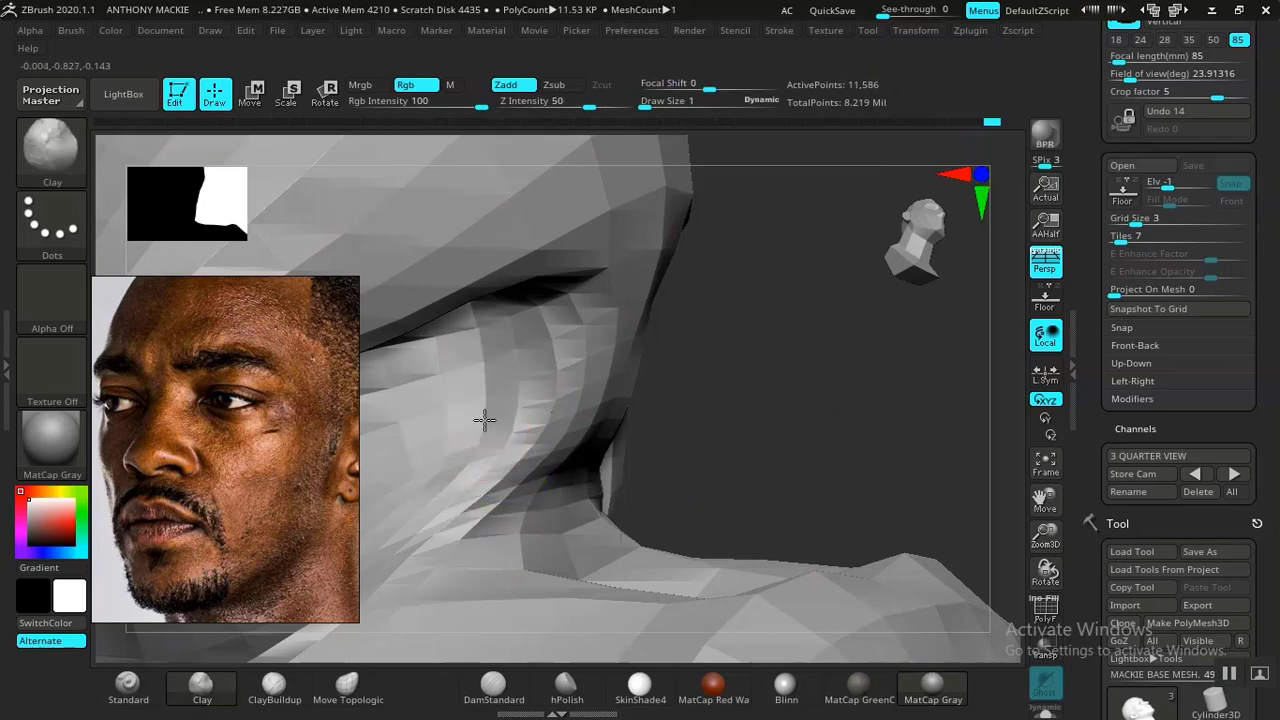
drag(755, 434, 661, 470)
alt+drag(924, 560, 925, 610)
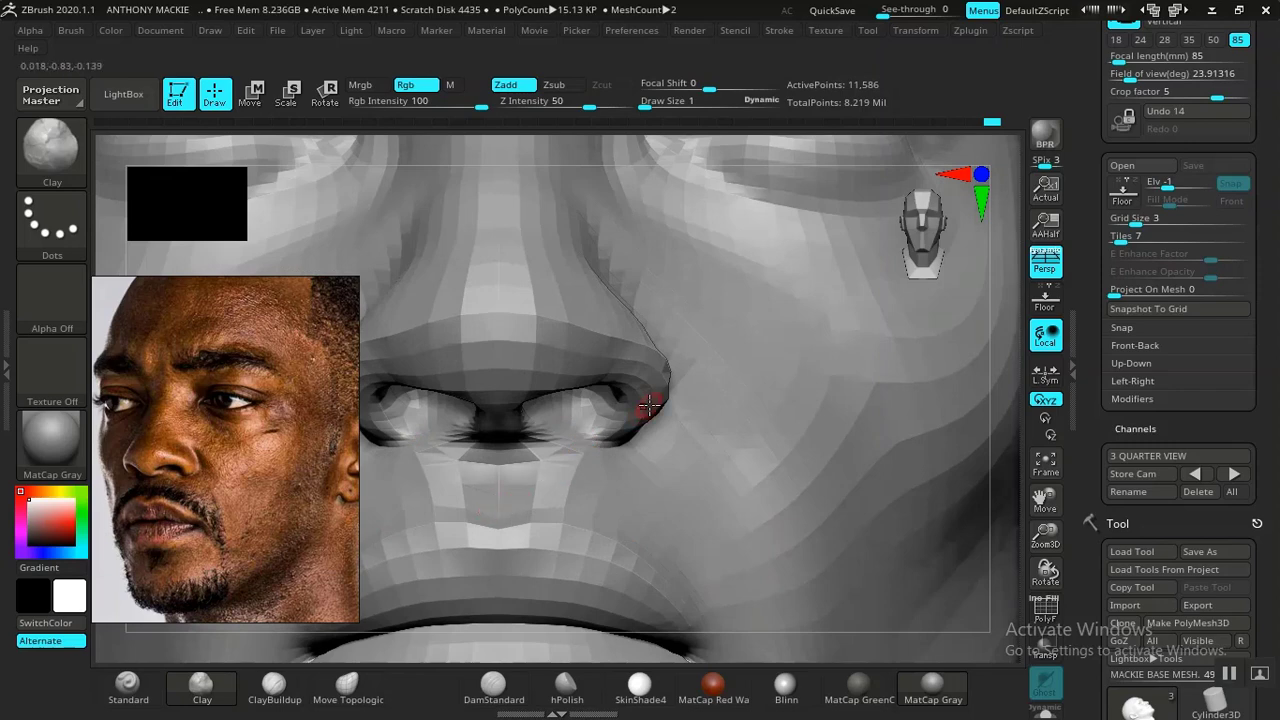
Shape the nostril wing and the nostril's inner base with the Clay and Standard brushes at draw size 2
key(space)
drag(652, 403, 652, 408)
key(space)
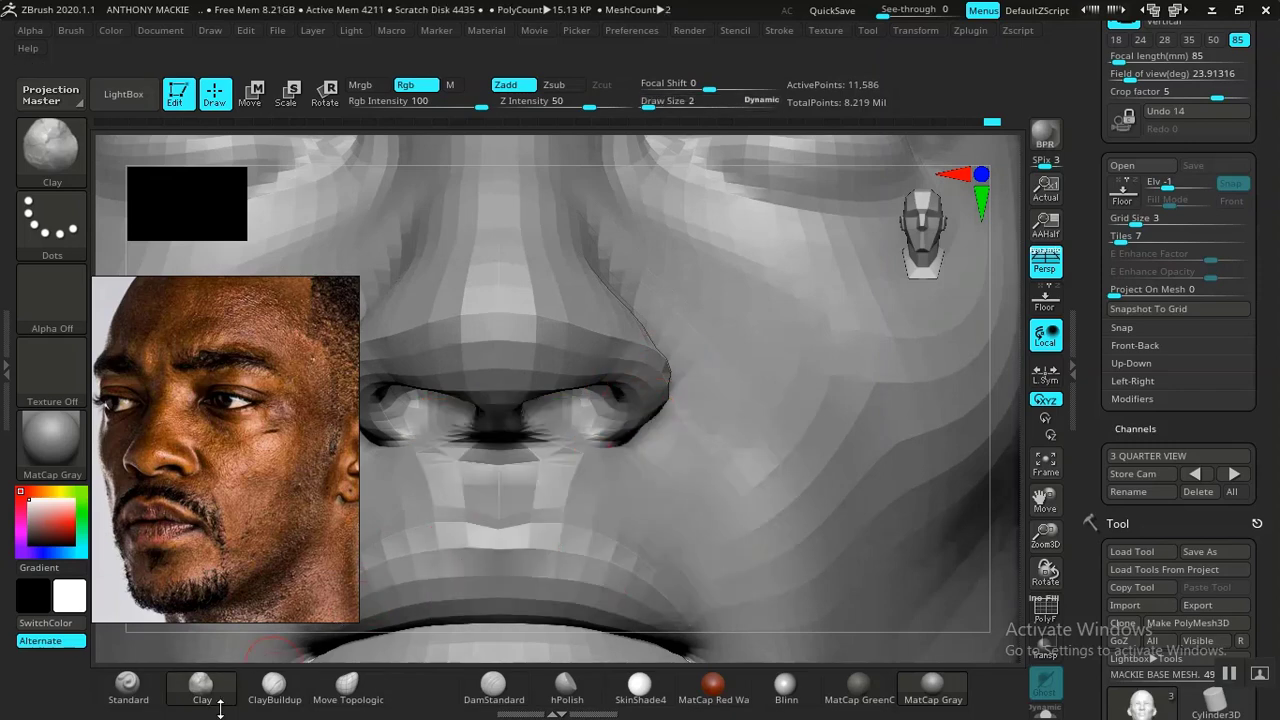
click(127, 688)
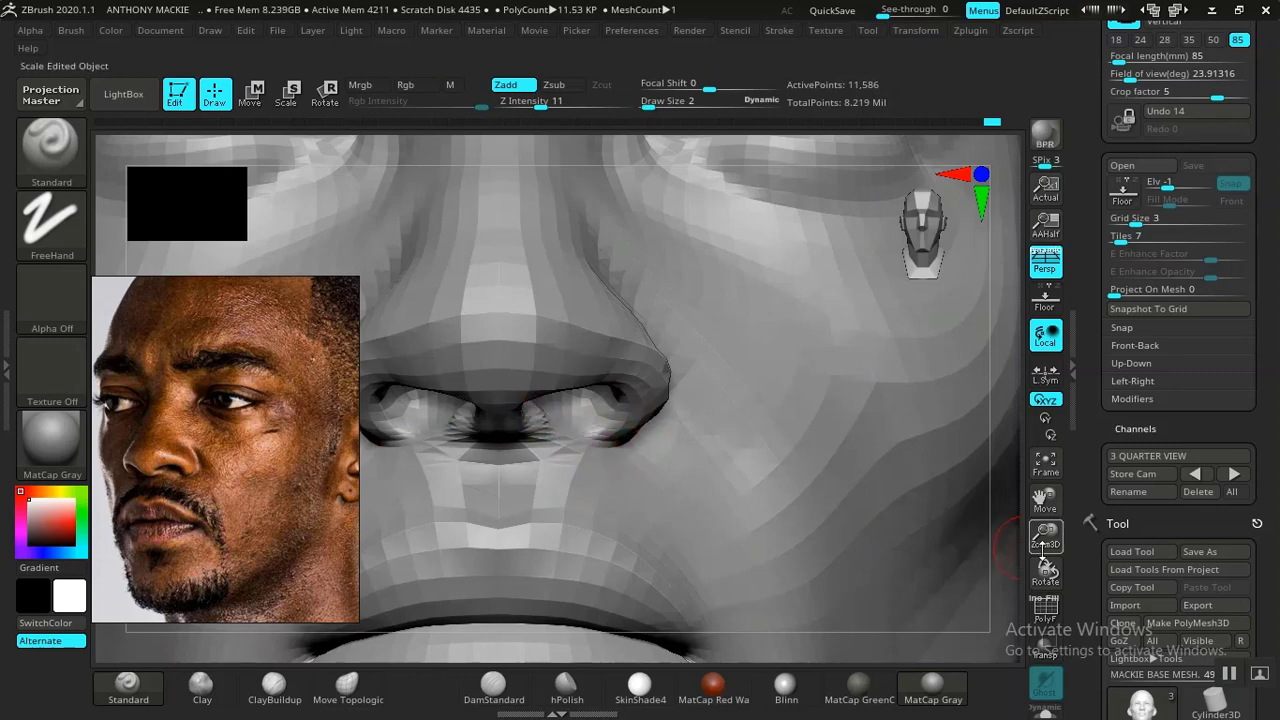
drag(1045, 569, 1020, 572)
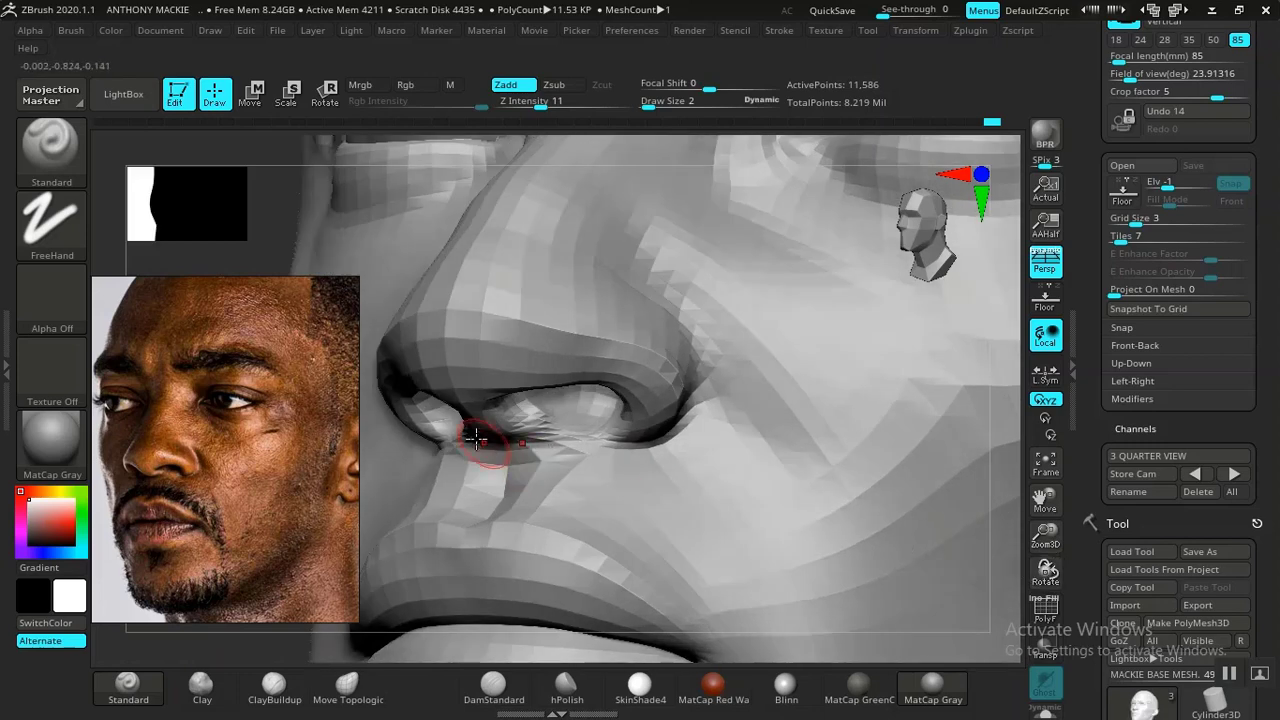
Subdivide the head mesh once and refine the nostril's lower edge beside the columella at draw size 1
key(ctrl)
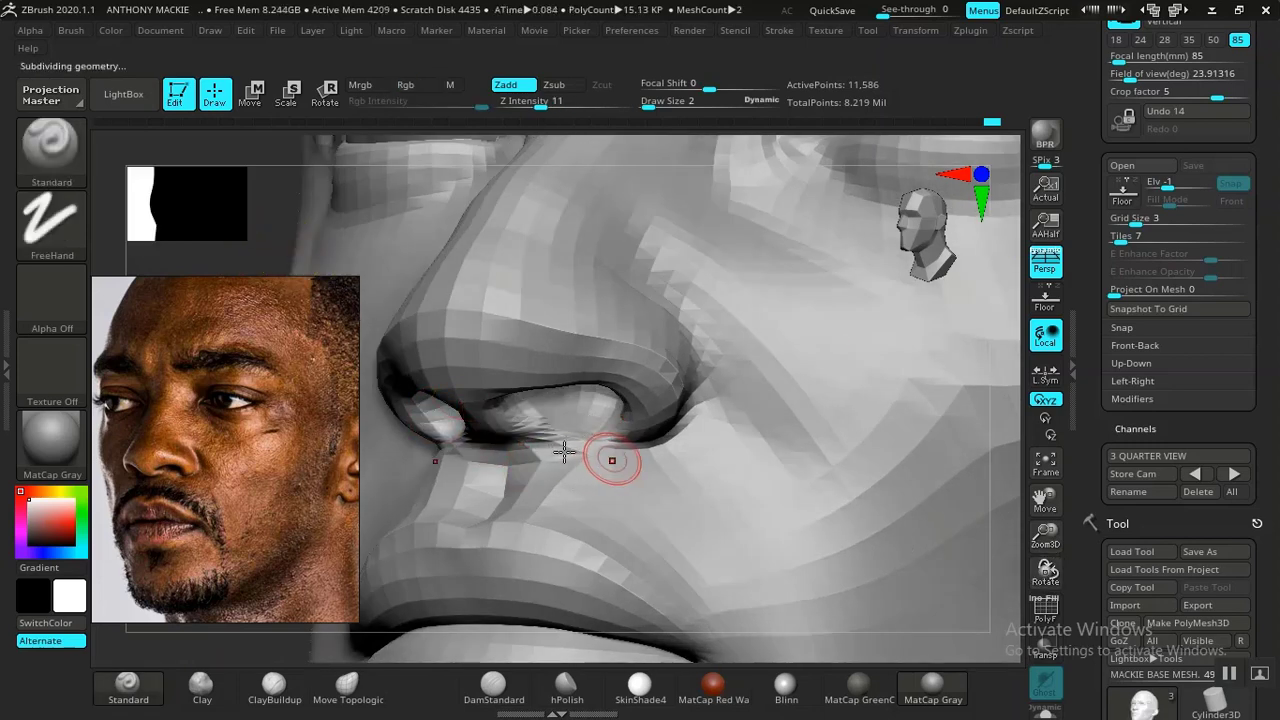
key(d)
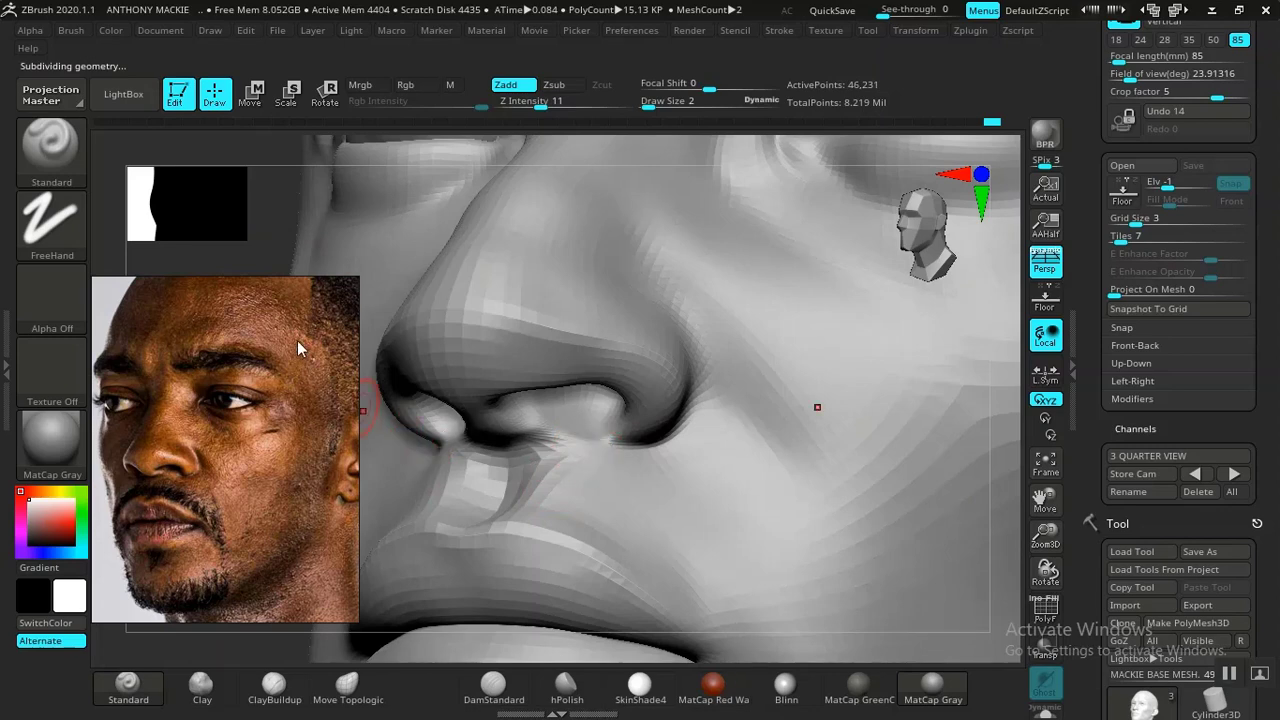
mouse_move(256, 235)
mouse_down()
mouse_move(460, 254)
mouse_move(449, 346)
mouse_move(409, 297)
mouse_move(377, 302)
mouse_move(414, 277)
mouse_move(337, 220)
mouse_move(786, 420)
mouse_move(667, 411)
mouse_move(824, 441)
mouse_up()
key(space)
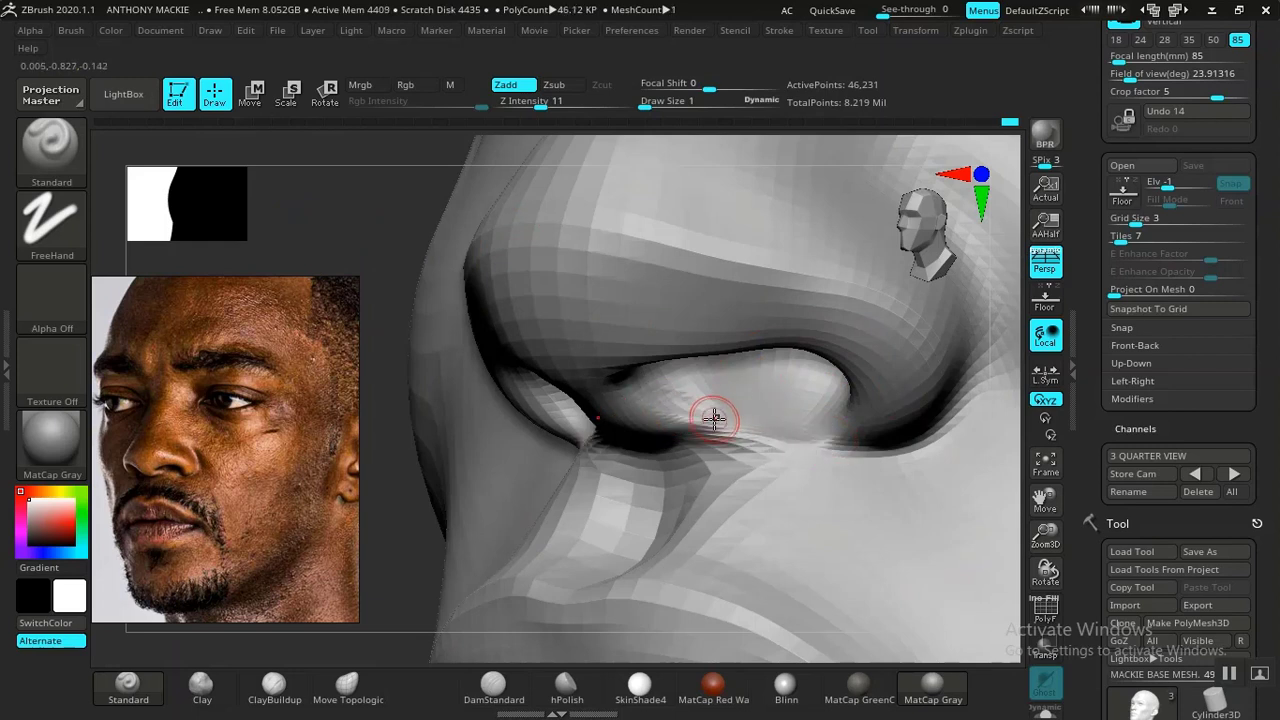
key(shift)
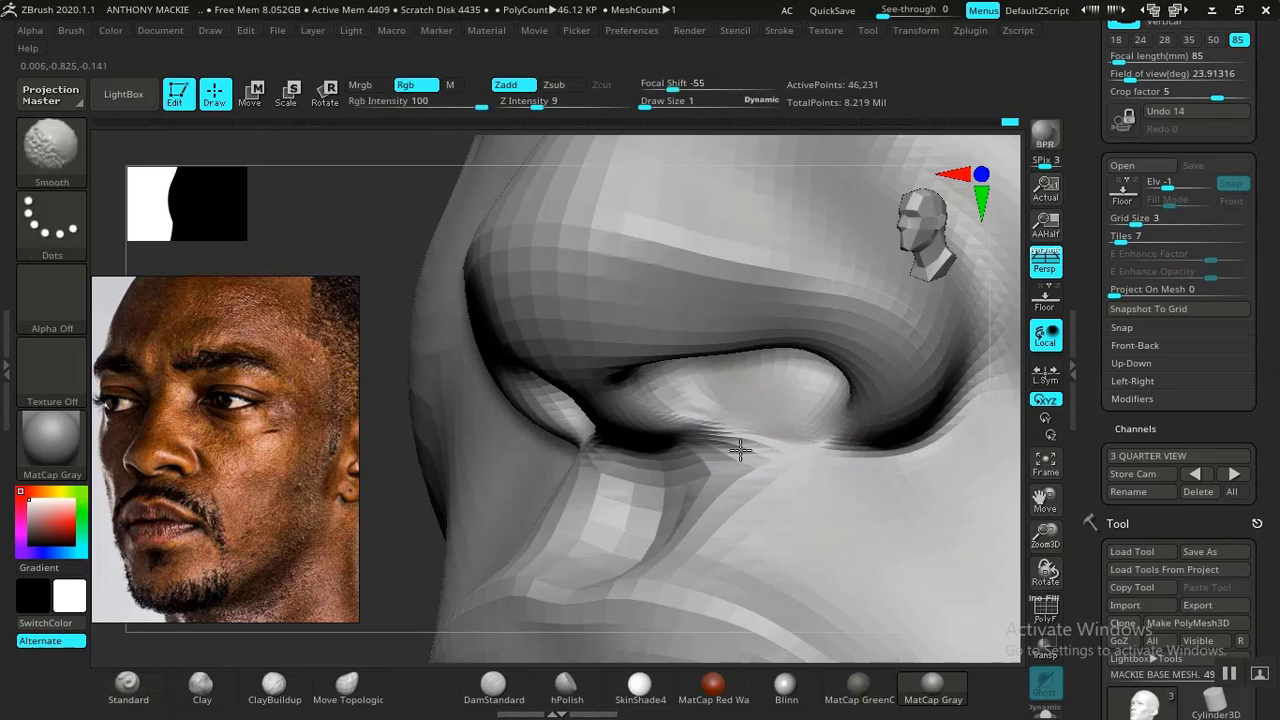
Build up the nostril sill with the Standard brush at draw size 2 and check the nose from the front and below
key(space)
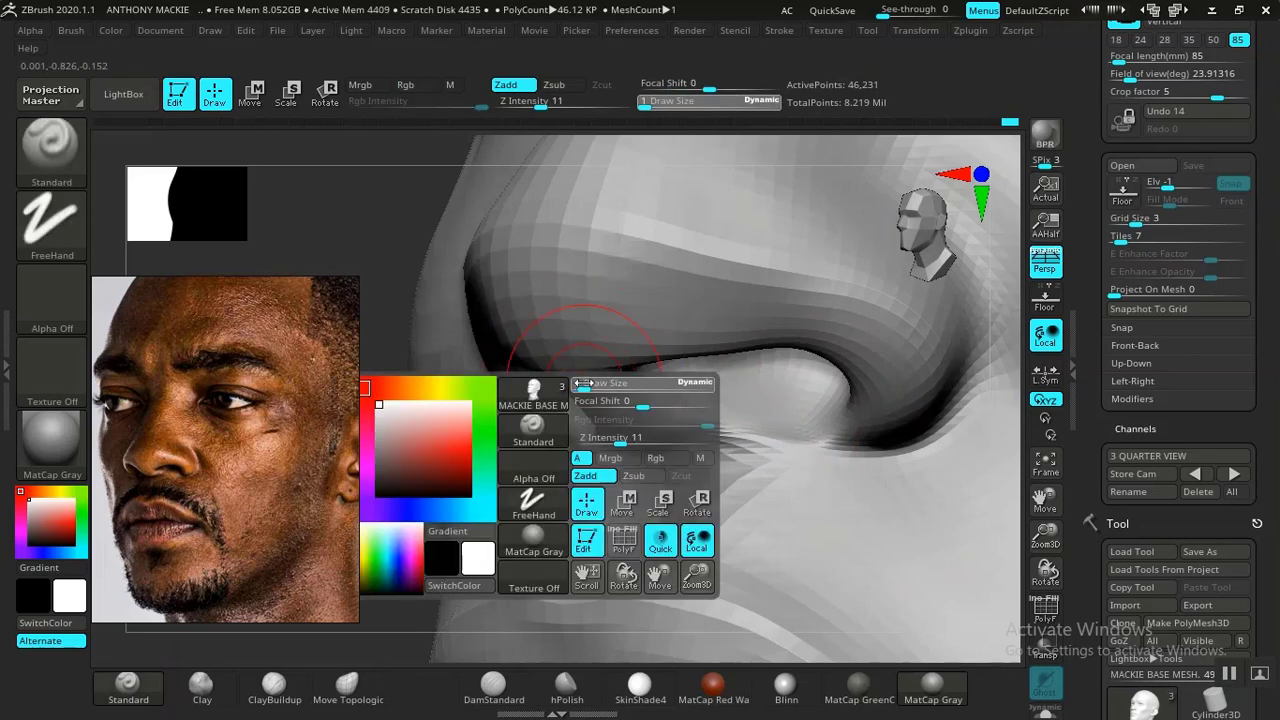
key(space)
drag(809, 428, 742, 434)
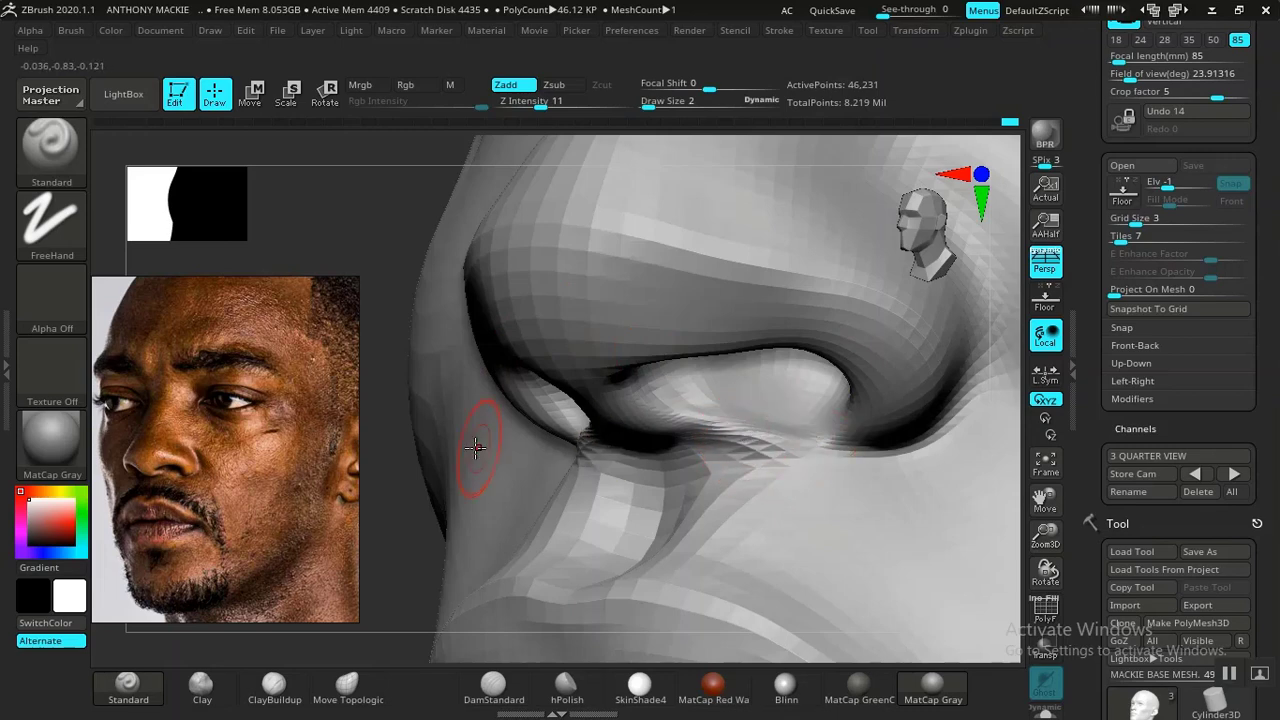
alt+drag(407, 502, 500, 427)
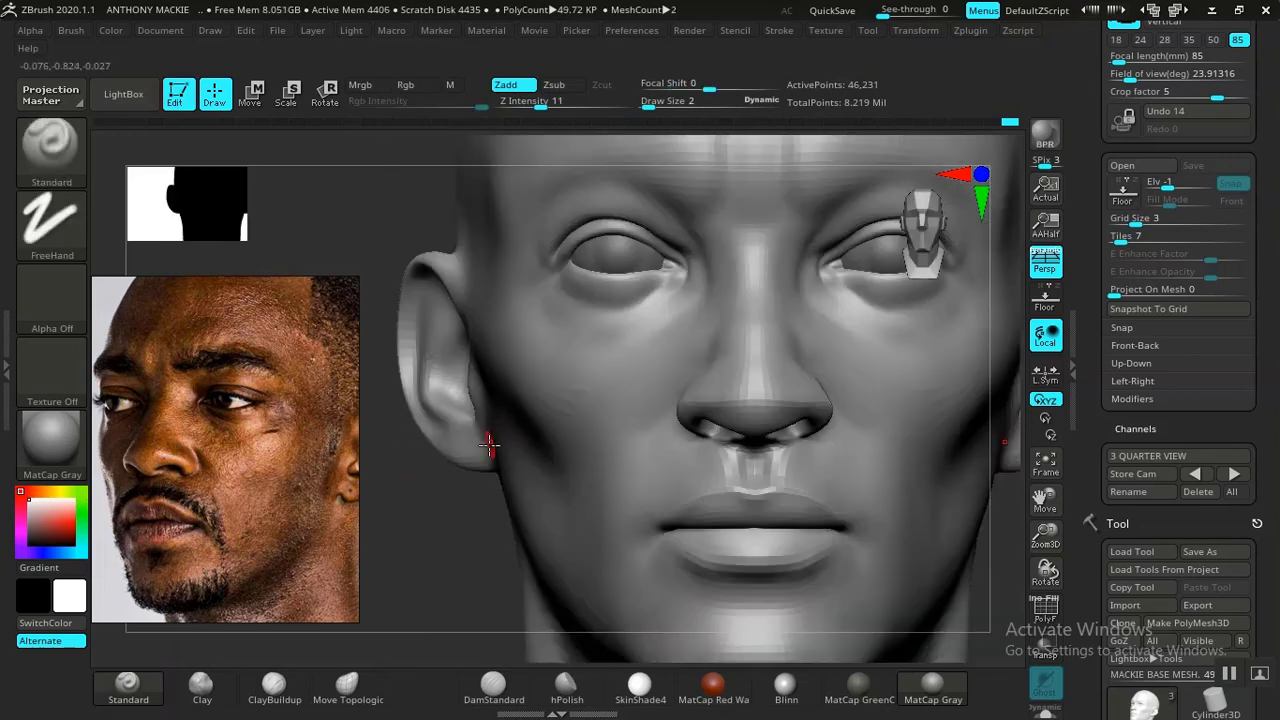
drag(451, 516, 500, 537)
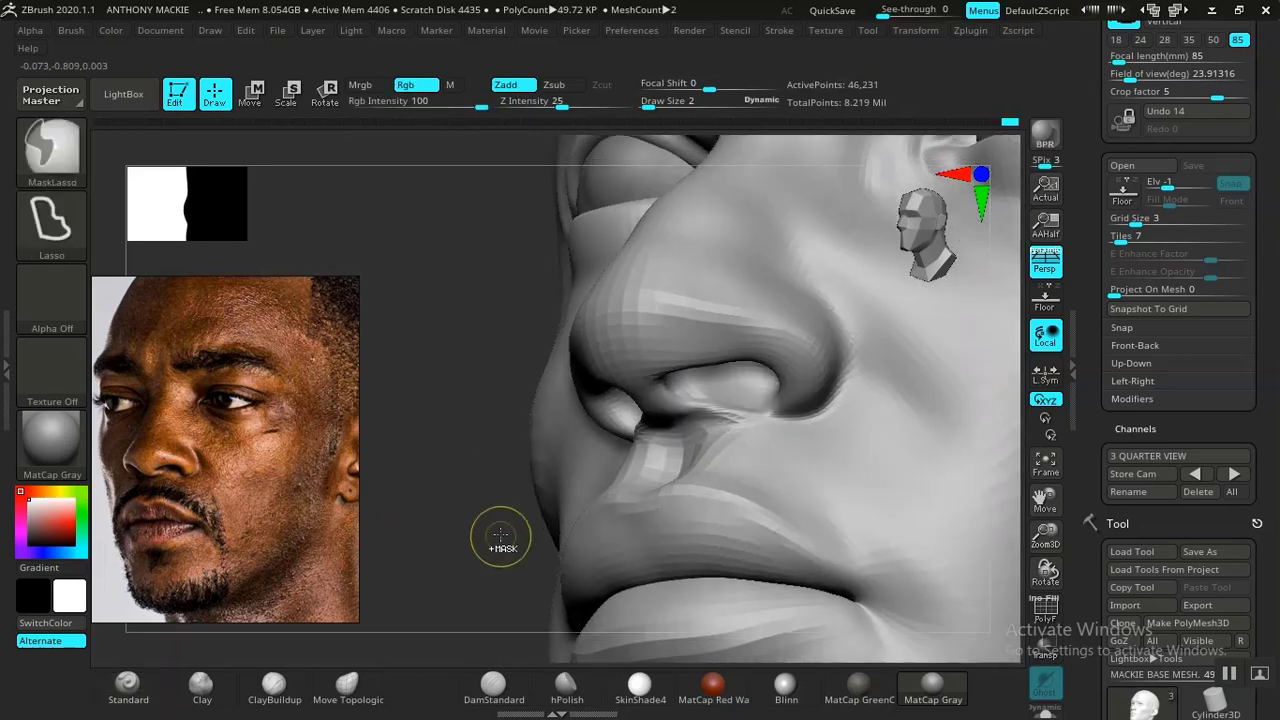
mouse_move(471, 486)
alt+mouse_down()
mouse_move(478, 560)
mouse_move(485, 545)
alt+mouse_up()
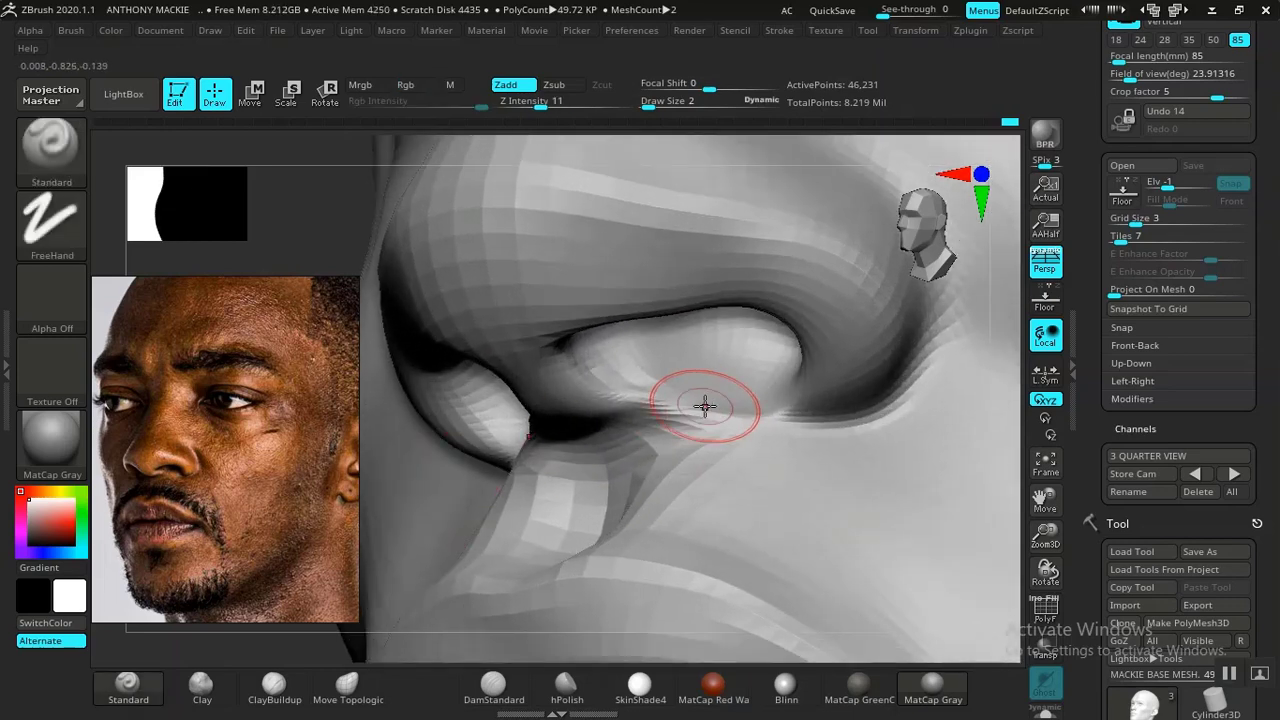
Rework the nostril floor where it meets the columella, undo the last stroke, and inspect the nose from the front
mouse_move(675, 397)
mouse_down()
mouse_move(775, 411)
mouse_move(620, 366)
mouse_up()
key(ctrl+z)
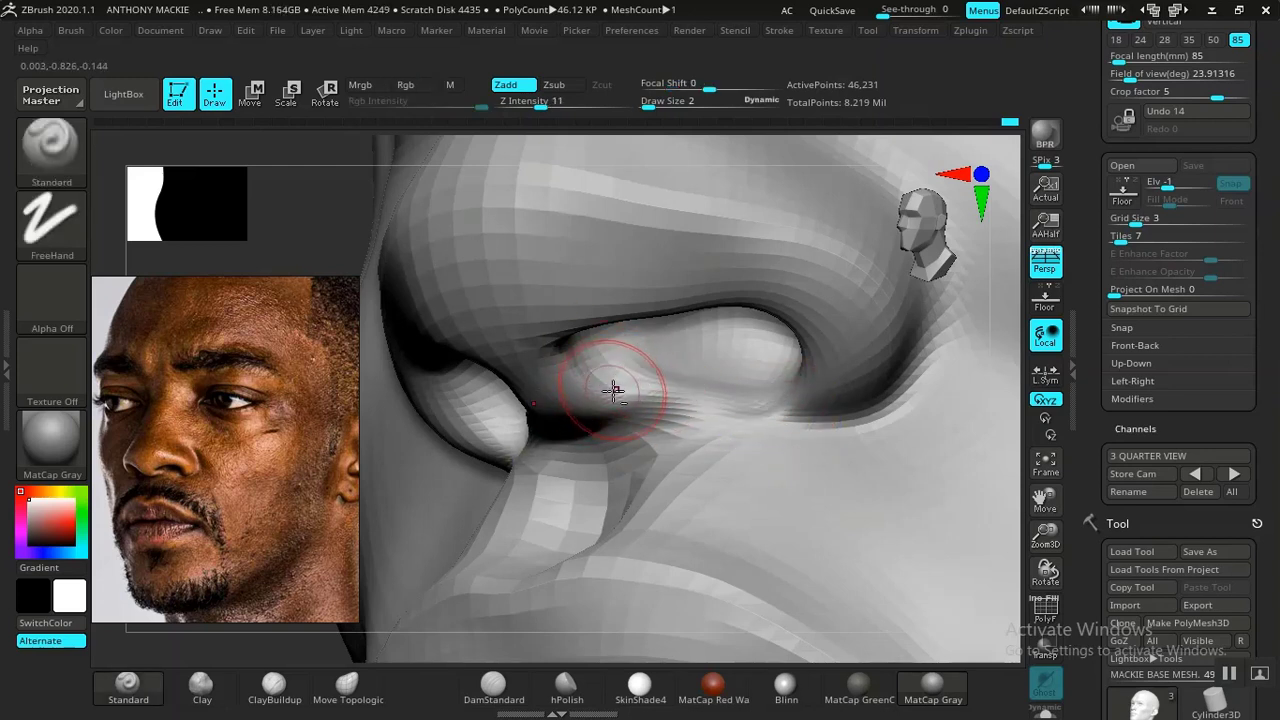
key(f)
mouse_move(742, 452)
mouse_down()
mouse_move(726, 446)
mouse_move(806, 406)
mouse_move(826, 503)
mouse_move(851, 462)
mouse_move(880, 554)
mouse_move(917, 566)
mouse_move(922, 588)
mouse_up()
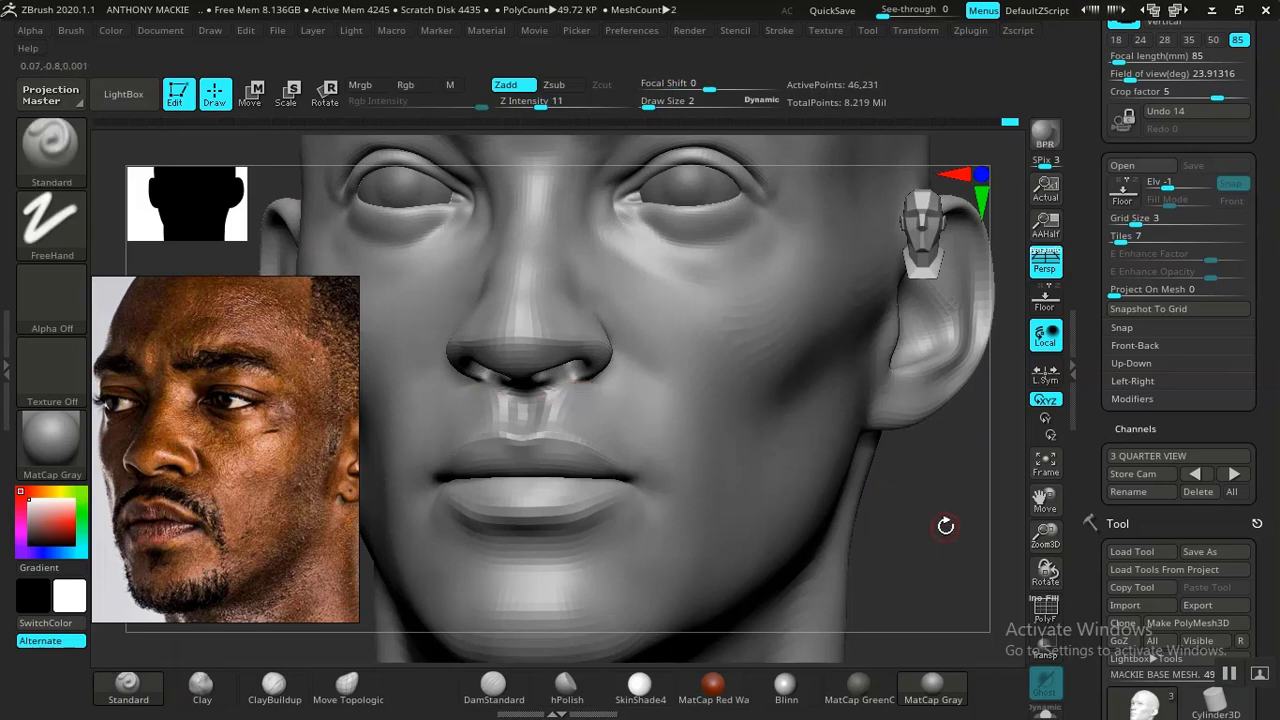
mouse_move(943, 523)
alt+mouse_down()
mouse_move(957, 523)
mouse_move(957, 606)
alt+mouse_up()
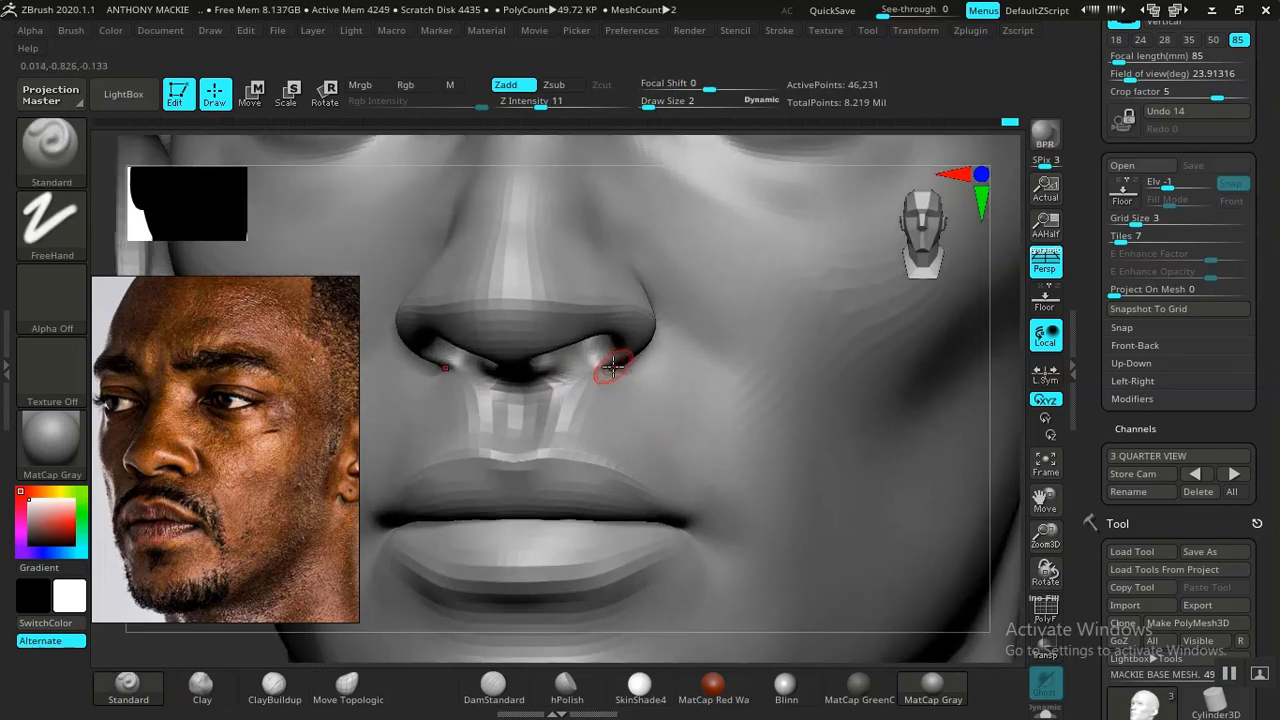
Carve vertical creases into the centre of the upper lip with the DamStandard brush at draw size 3
key(space)
key(shift)
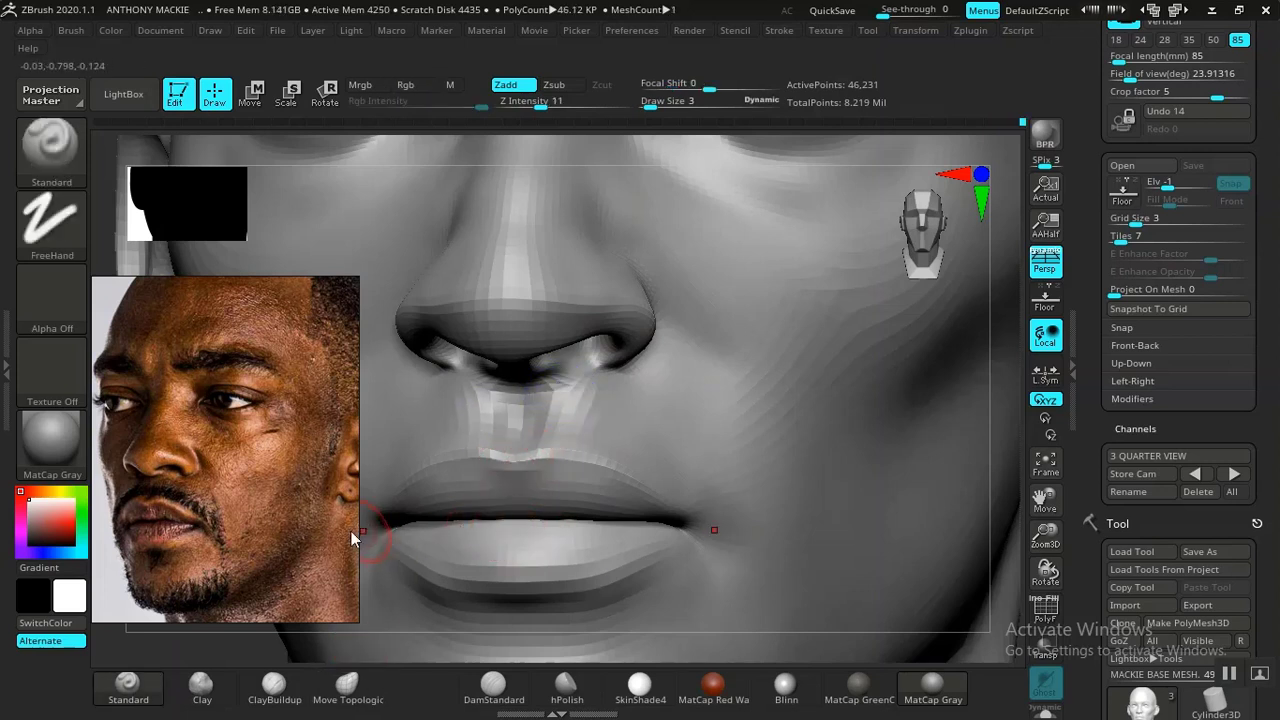
mouse_move(180, 623)
mouse_down()
mouse_move(445, 409)
mouse_move(486, 344)
mouse_move(474, 357)
mouse_move(589, 405)
mouse_up()
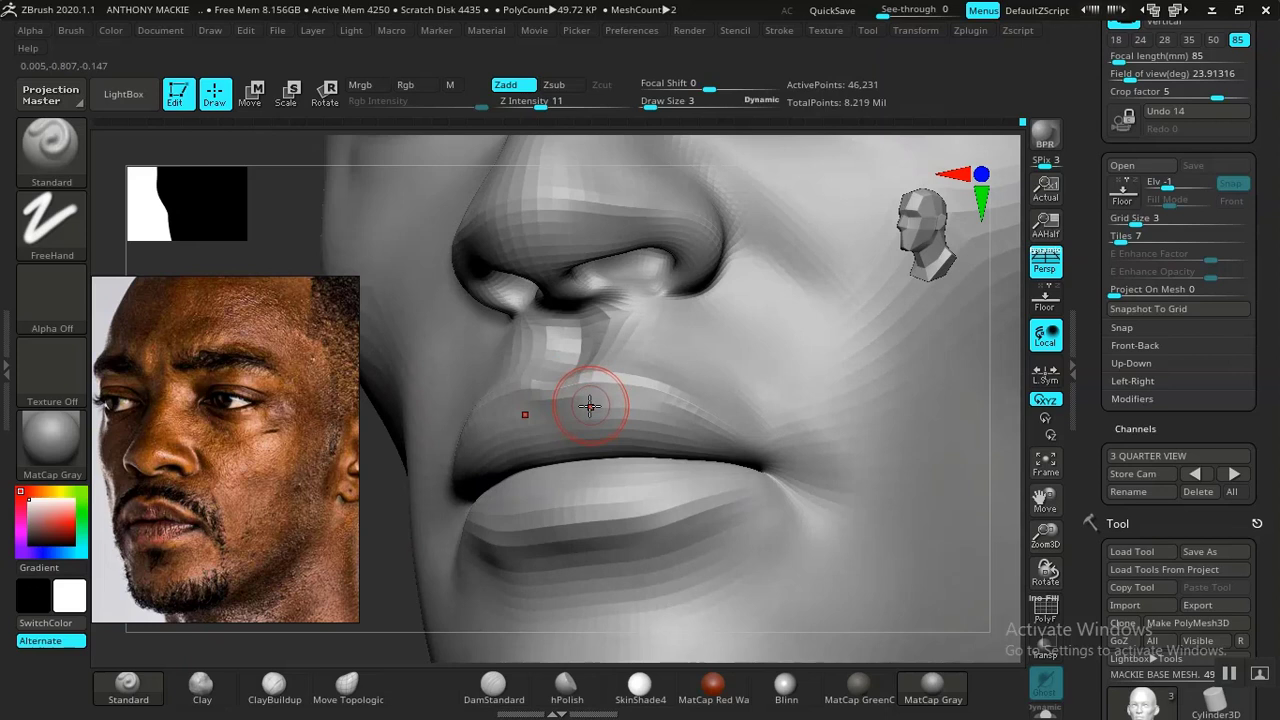
click(493, 685)
drag(373, 530, 428, 528)
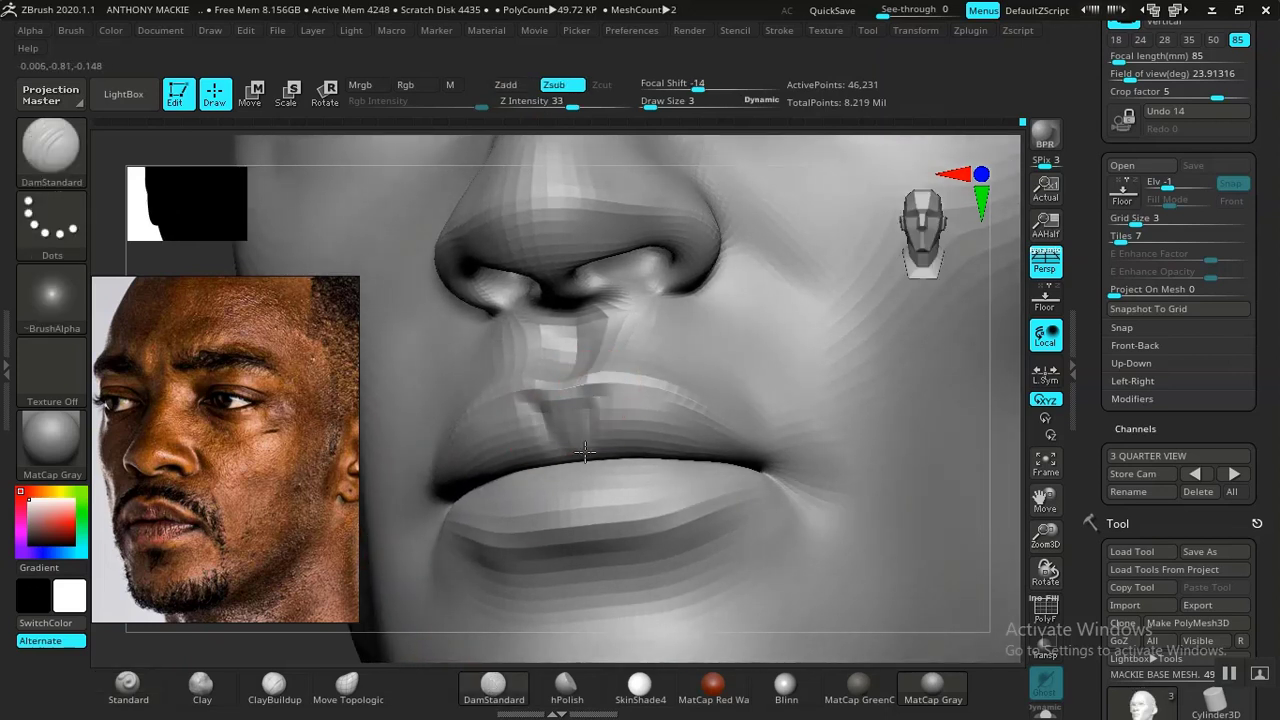
drag(585, 452, 515, 469)
key(f)
drag(790, 452, 846, 580)
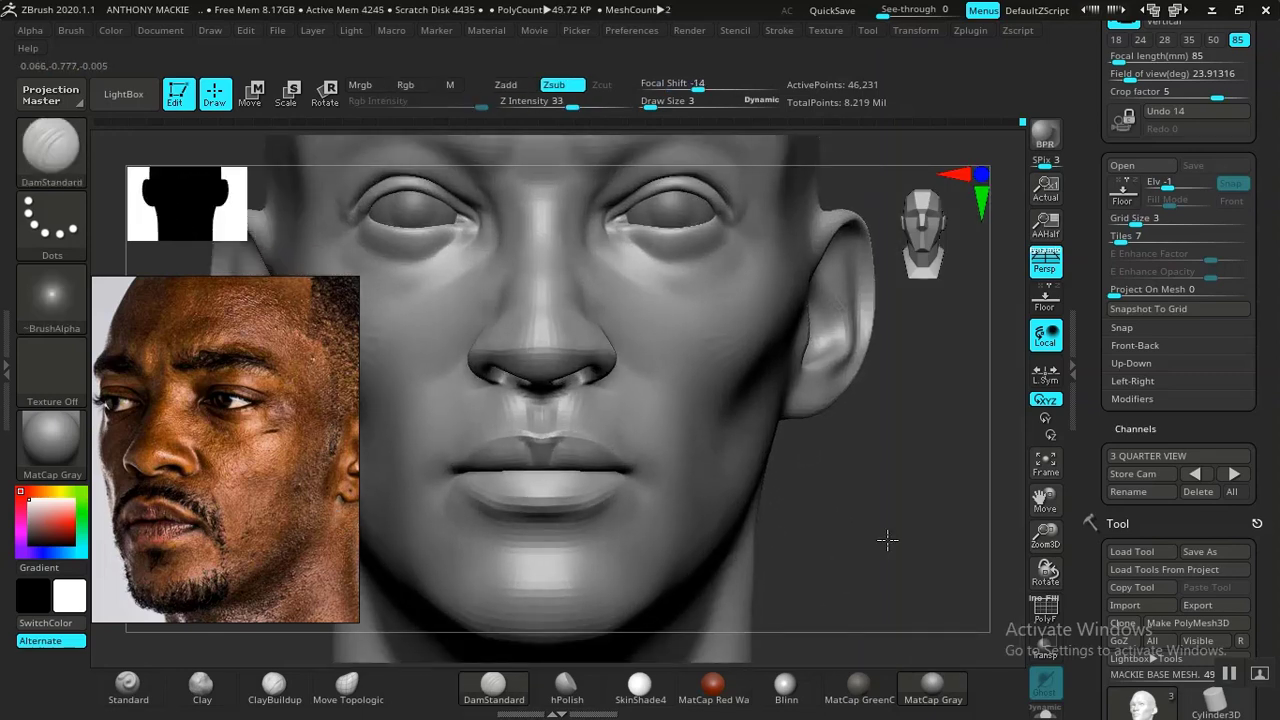
Smooth the carved creases at the centre of the upper lip
mouse_move(887, 541)
mouse_down()
mouse_move(817, 503)
mouse_move(940, 520)
mouse_move(988, 436)
mouse_up()
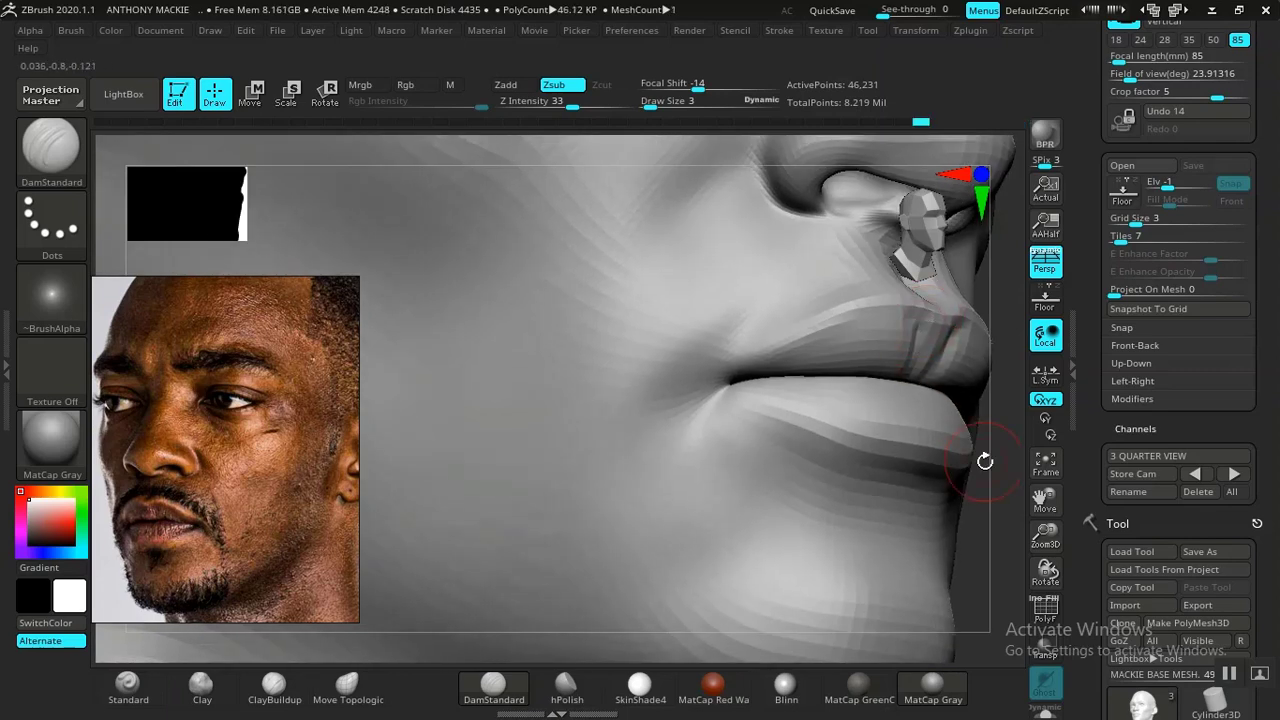
alt+drag(943, 486, 668, 568)
mouse_move(871, 457)
alt+mouse_down()
mouse_move(831, 517)
mouse_move(845, 521)
alt+mouse_up()
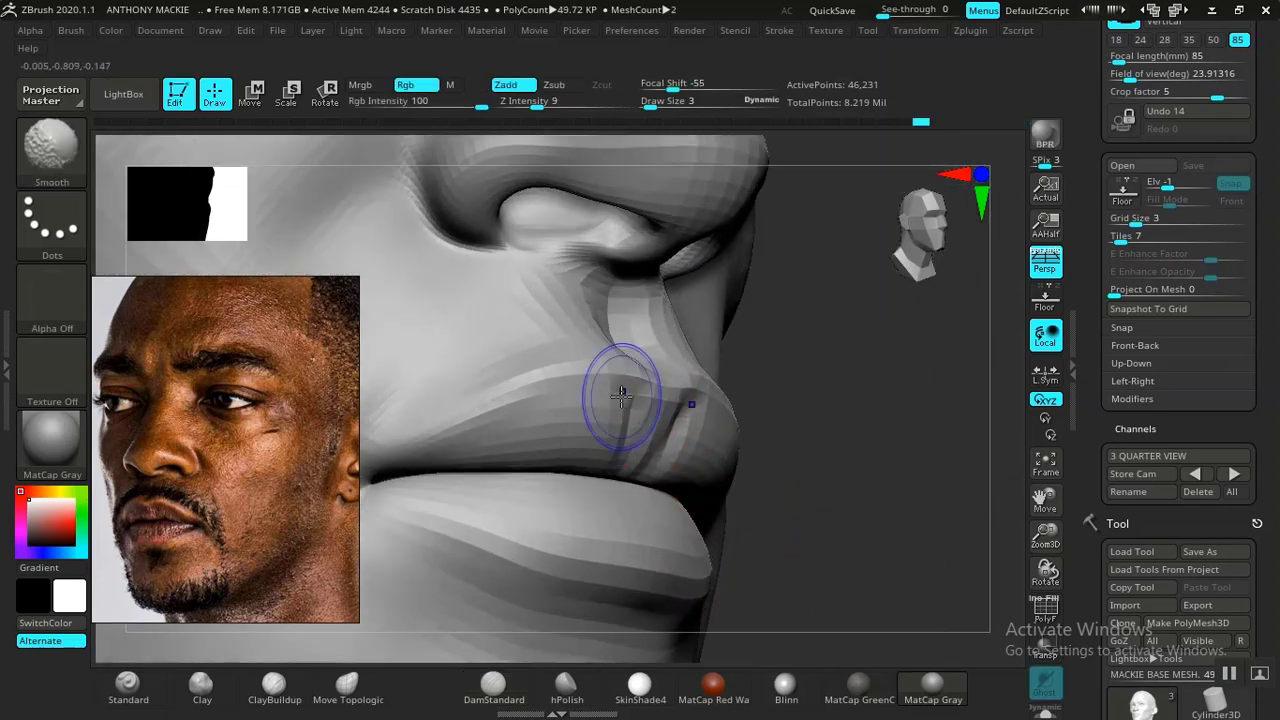
shift+drag(623, 397, 617, 449)
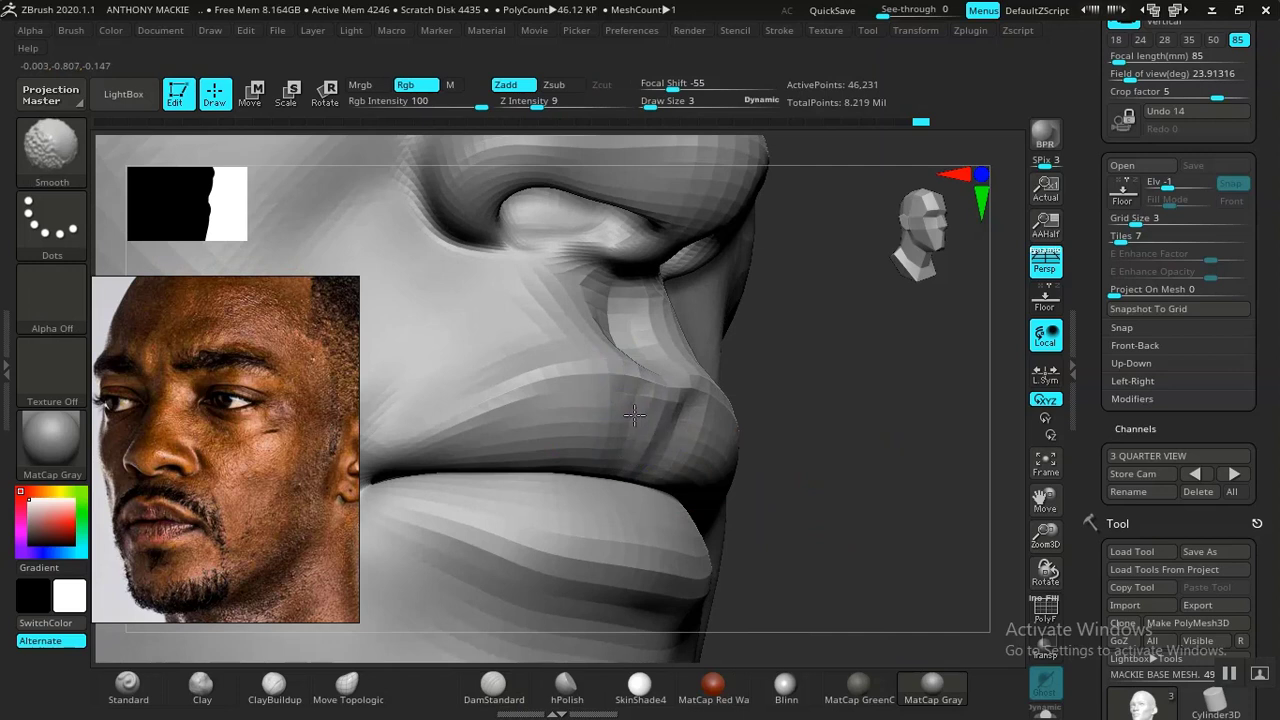
Refine the centre of the upper lip with the Clay brush at draw size 3 and smooth it
click(201, 685)
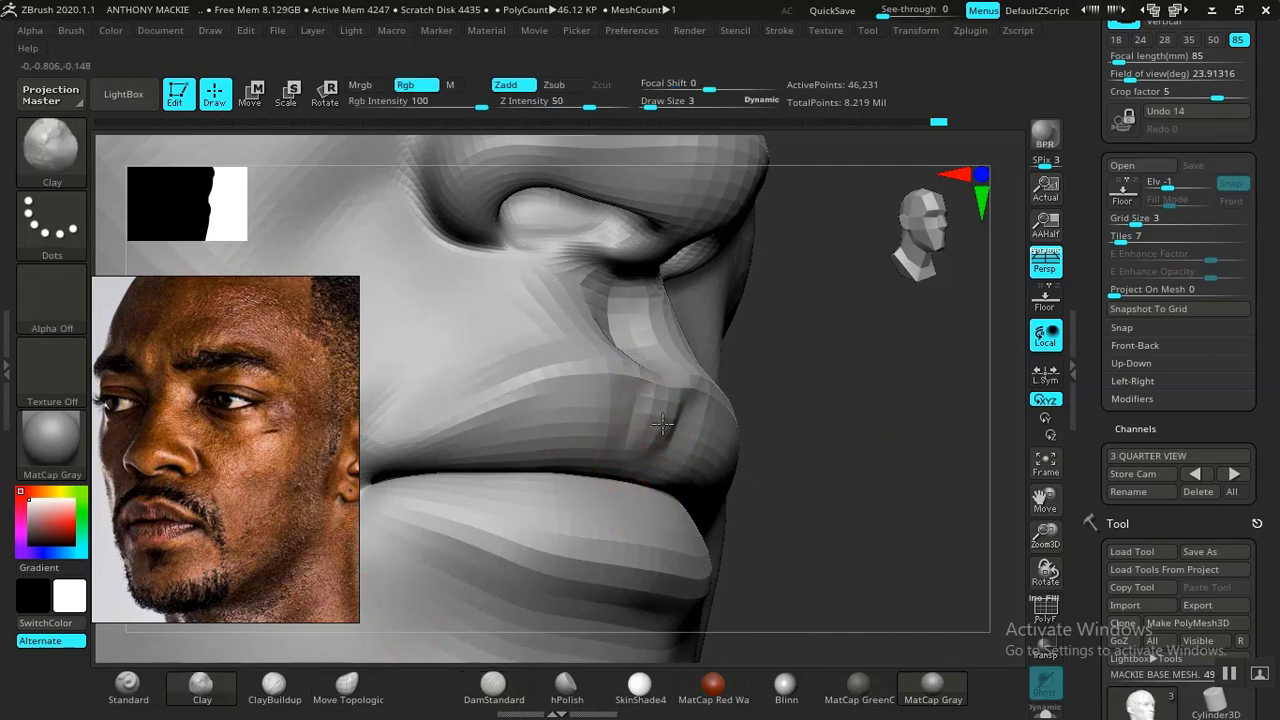
mouse_move(874, 524)
mouse_down()
mouse_move(777, 509)
mouse_move(674, 421)
mouse_up()
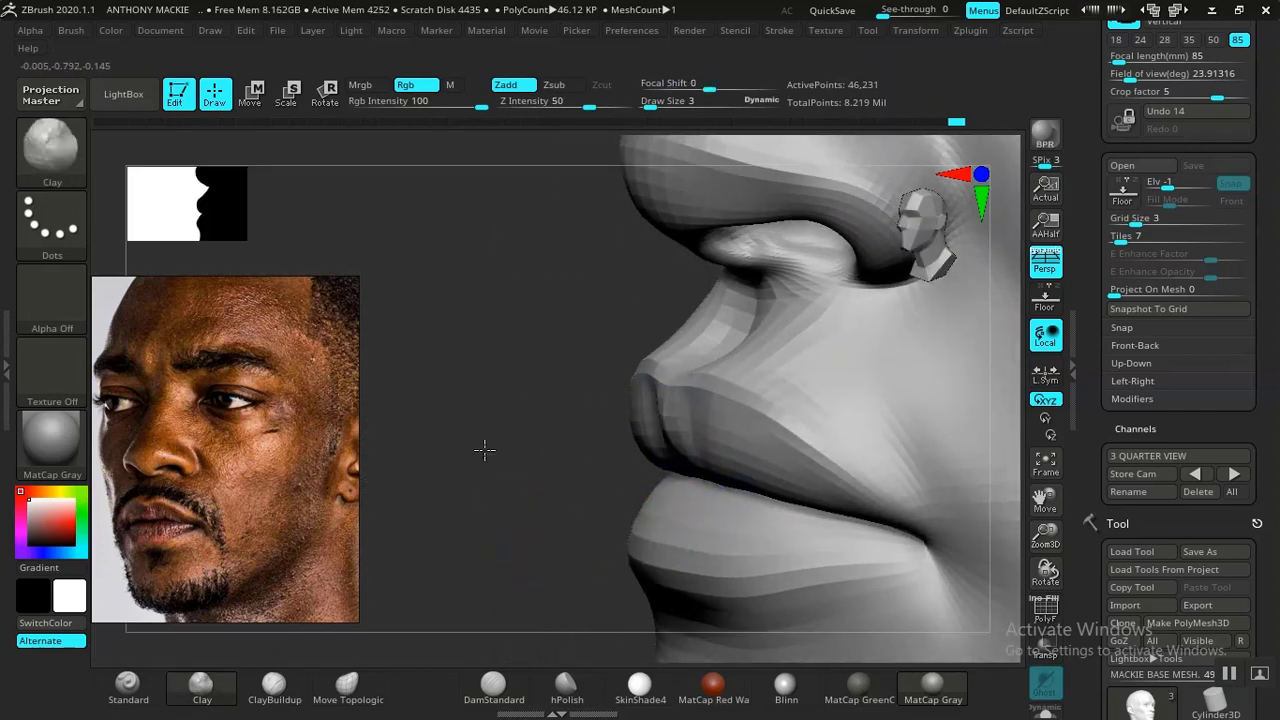
drag(486, 449, 516, 458)
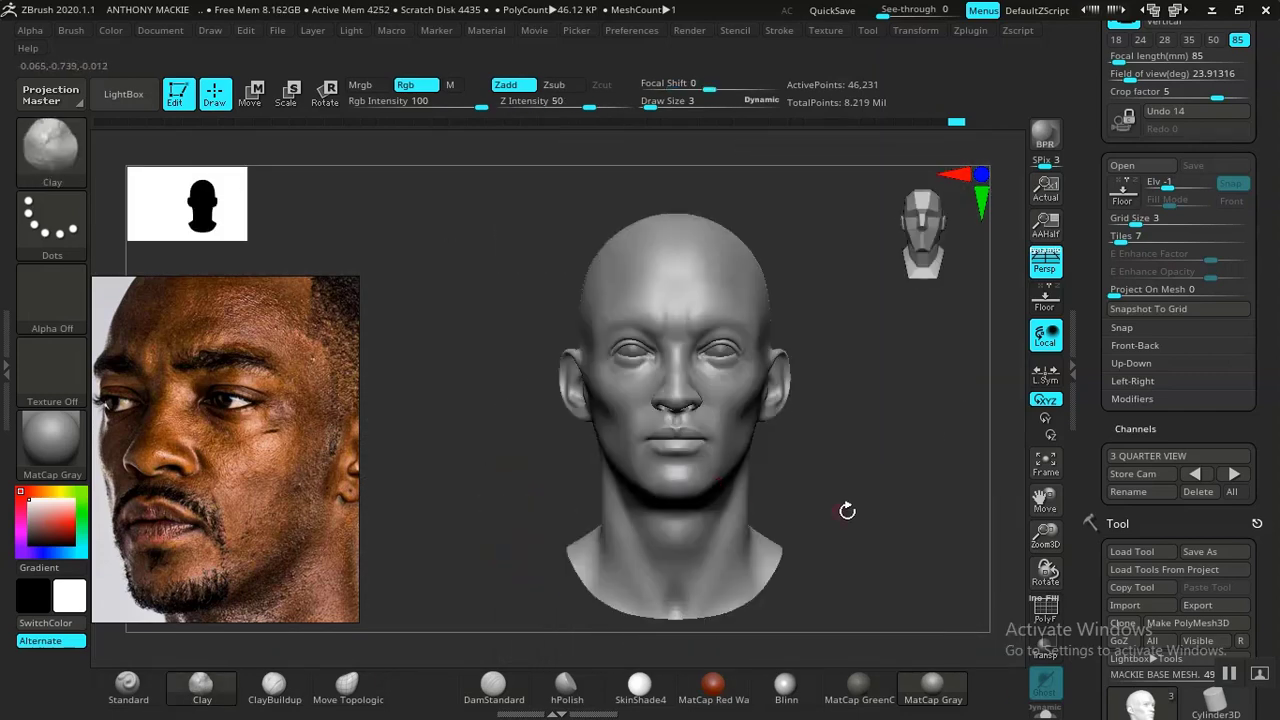
mouse_move(846, 511)
mouse_down()
mouse_move(803, 443)
mouse_move(857, 594)
mouse_move(894, 640)
mouse_move(798, 508)
mouse_up()
shift+drag(588, 412, 566, 431)
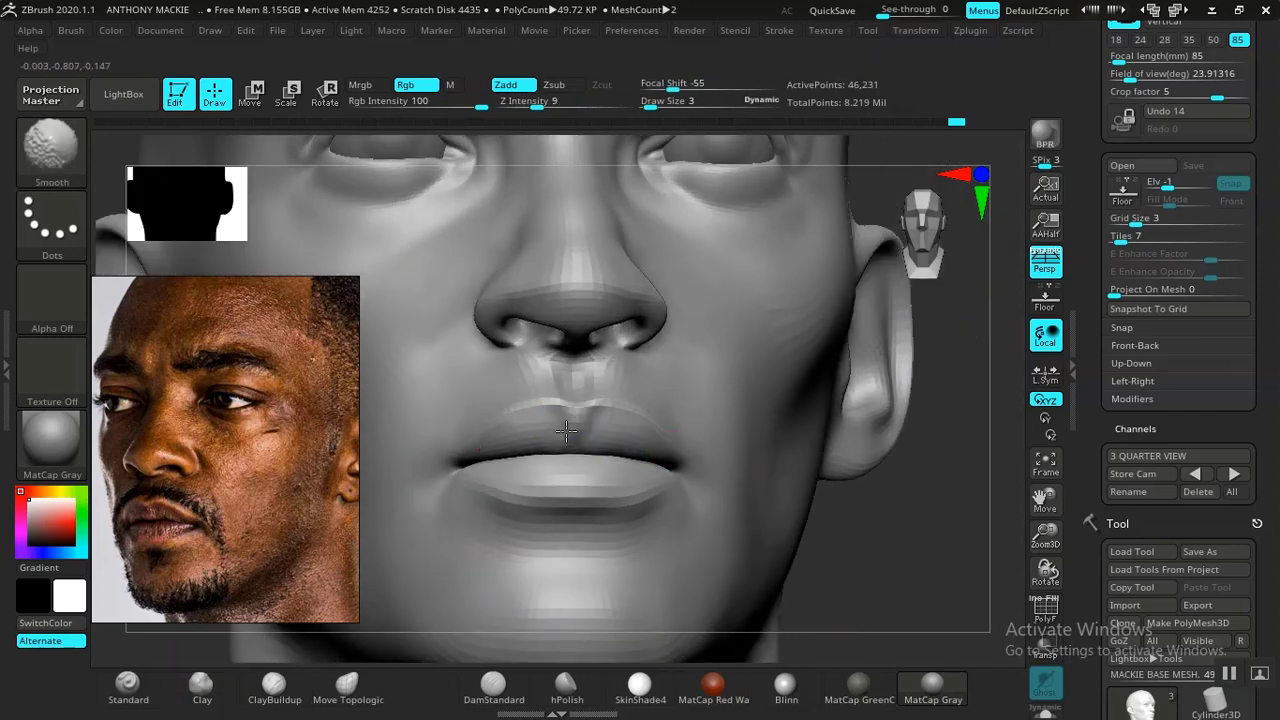
alt+drag(926, 577, 810, 520)
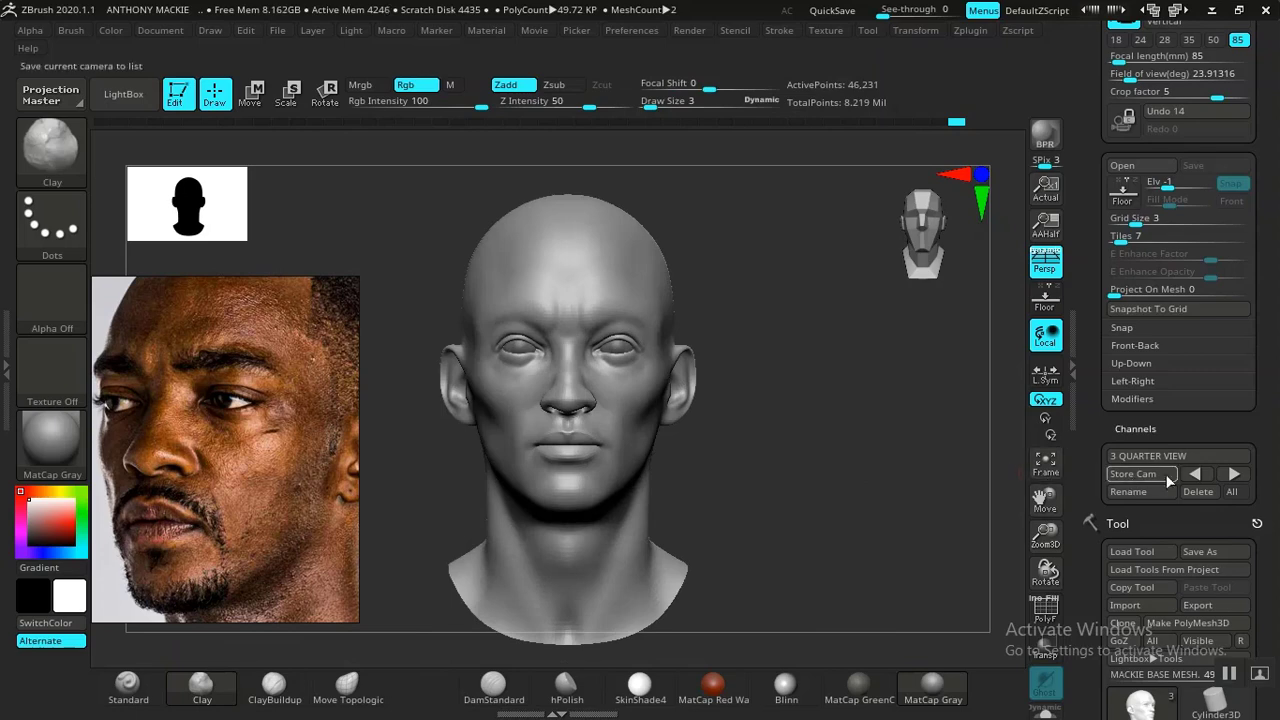
Cycle through the stored cameras to 3 QUARTER VIEW and compare the head with the reference photo overlay
click(1195, 473)
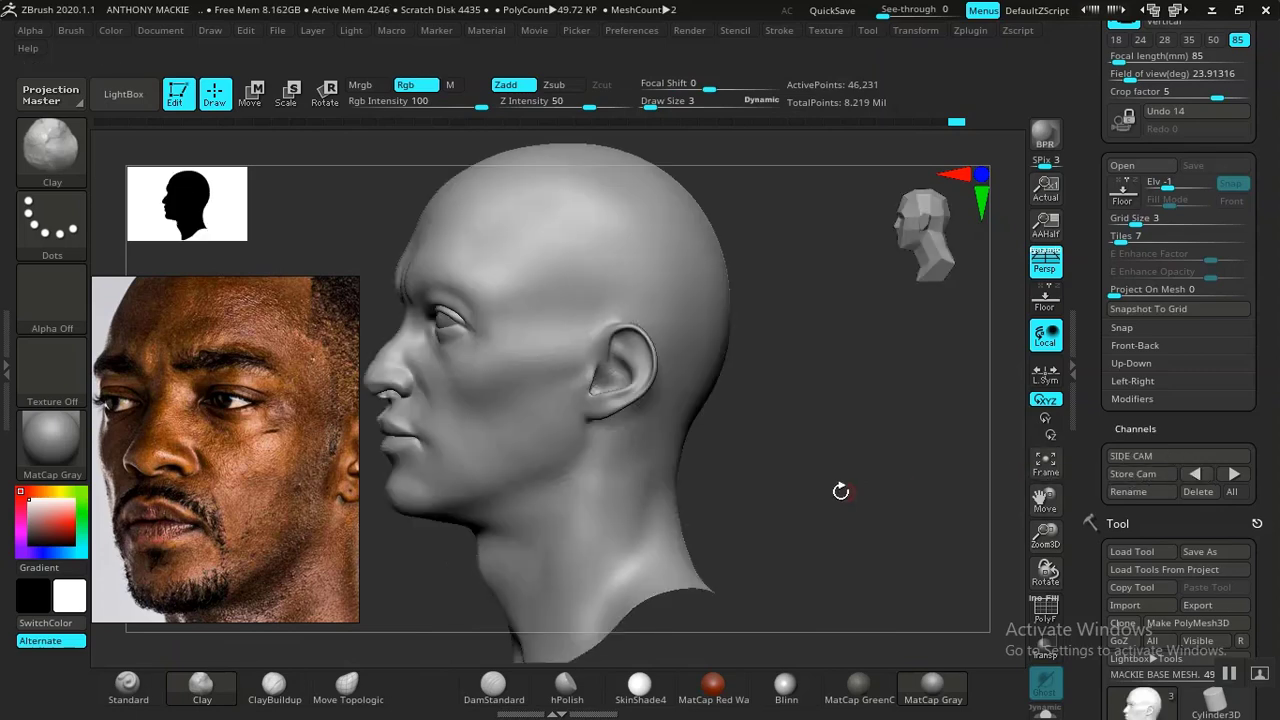
click(1195, 473)
click(1200, 474)
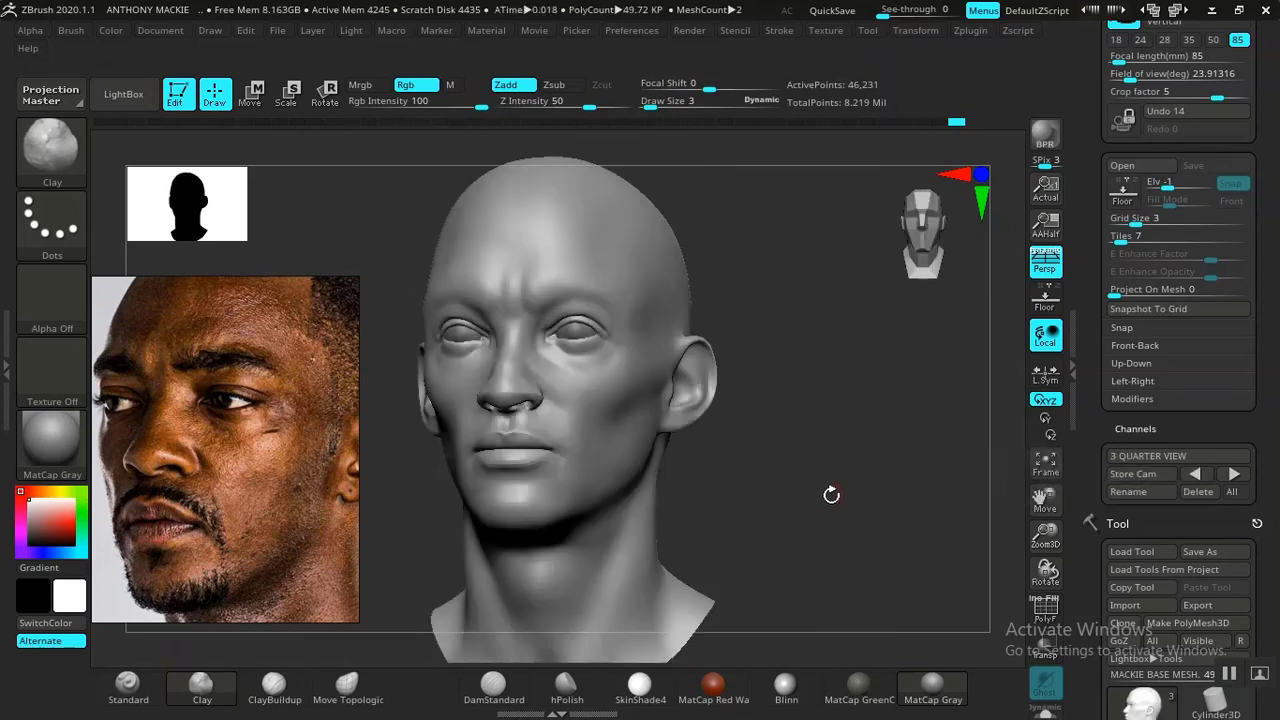
key(shift)
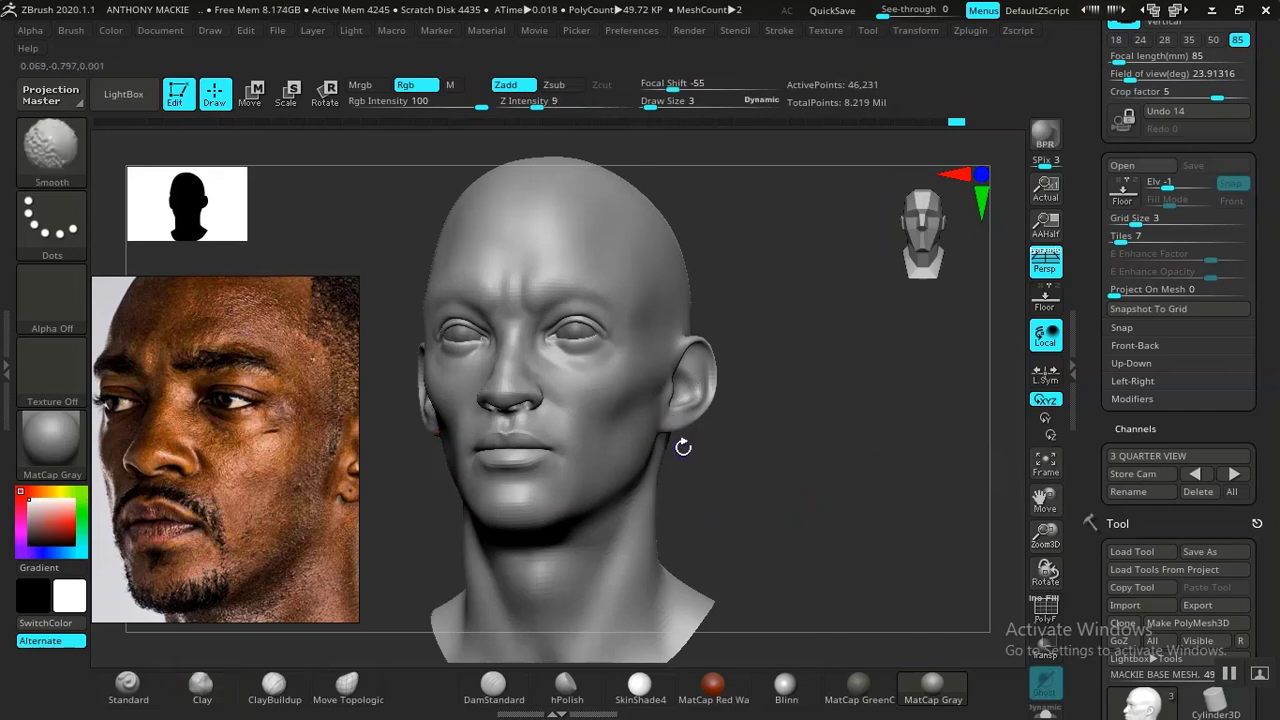
key(shift+z)
key(shift+z)
key(shift+z)
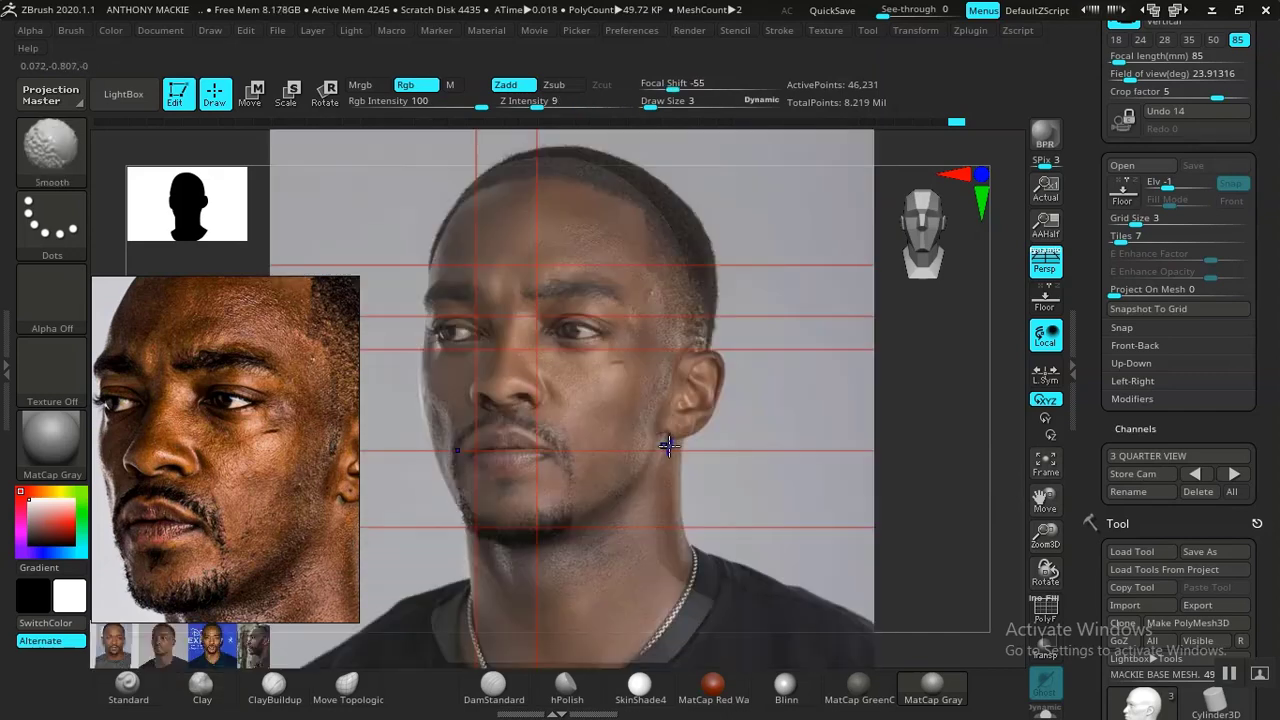
key(shift+z)
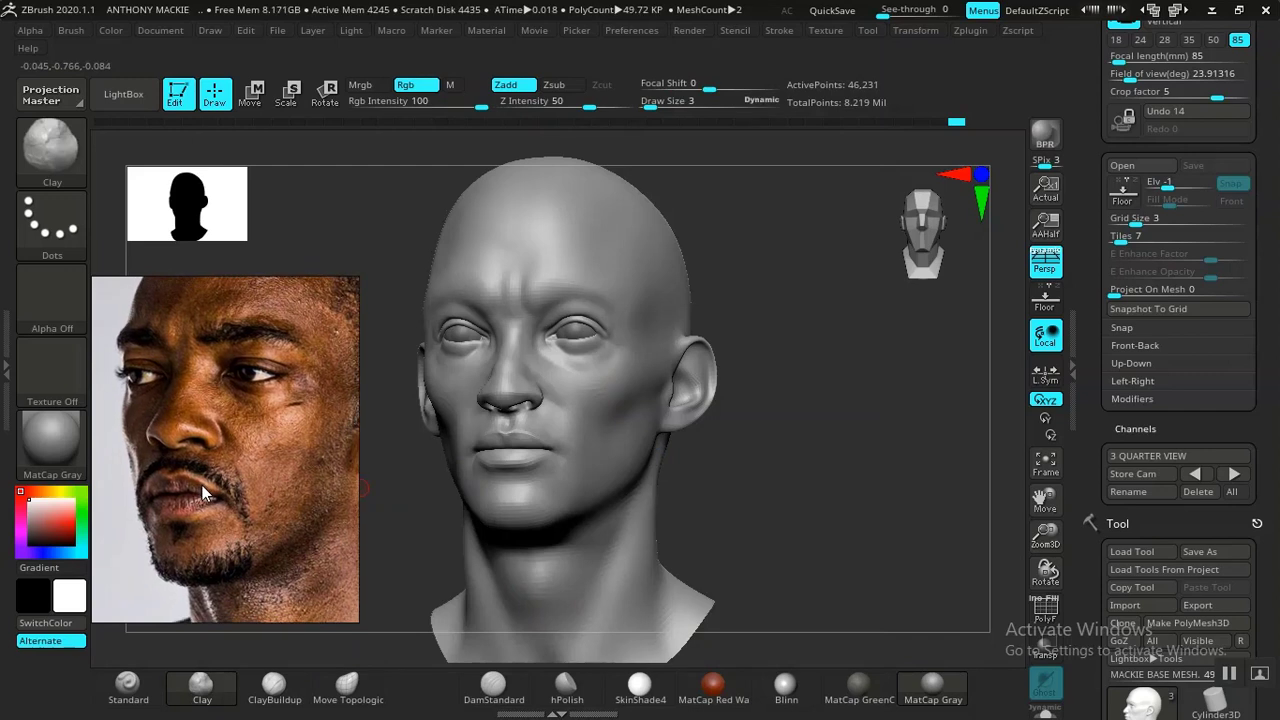
Apply the Blinn material to the head and compare the shaded form with the three-quarter reference photo
click(786, 688)
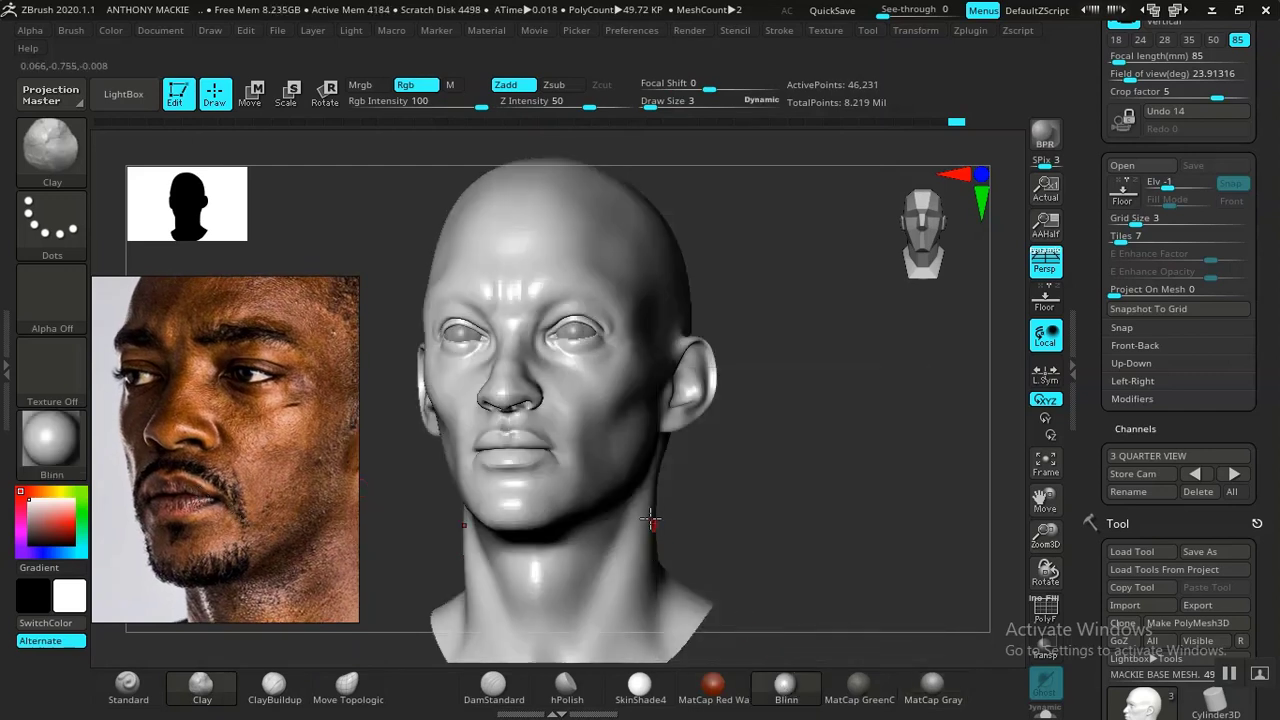
key(shift+z)
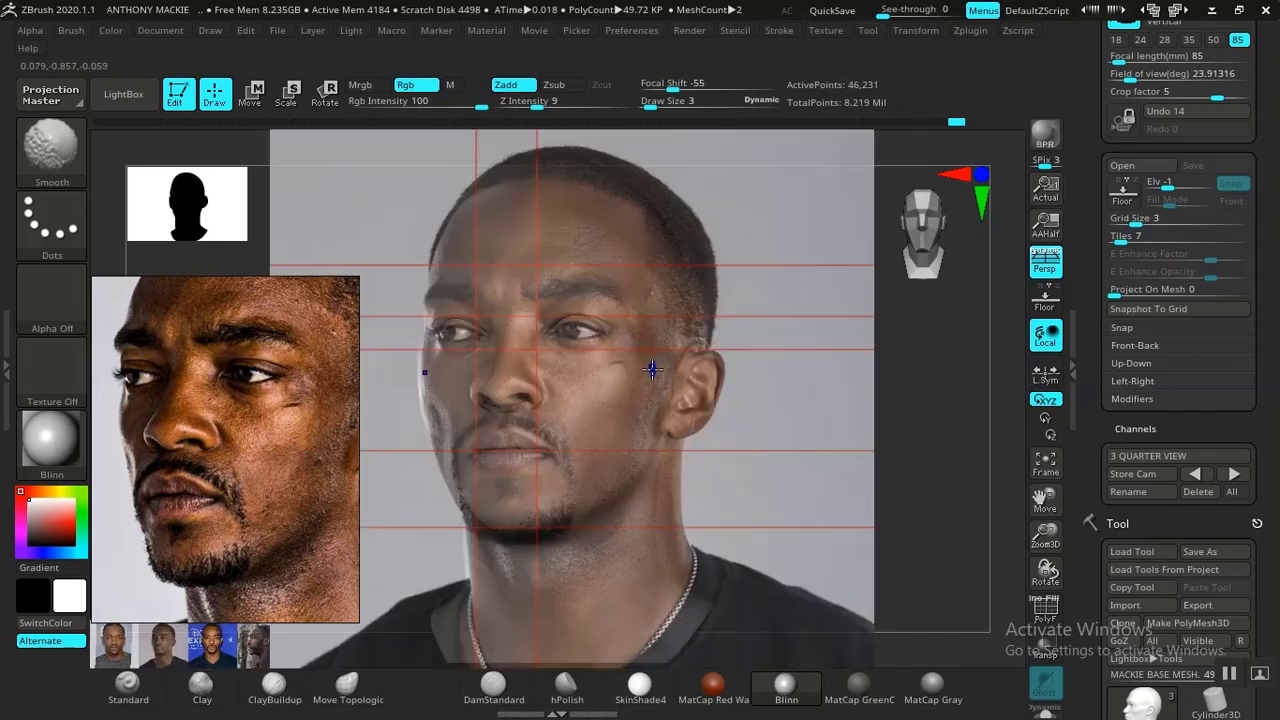
key(shift+z)
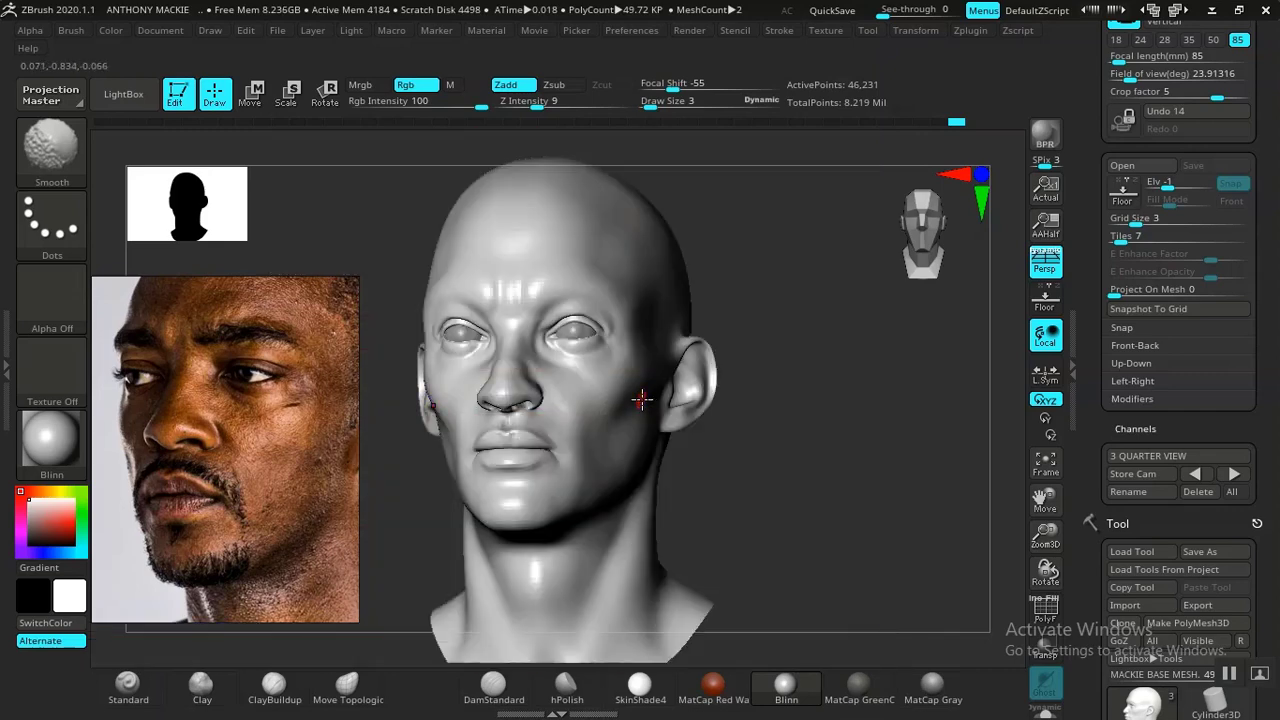
key(space)
key(shift+z)
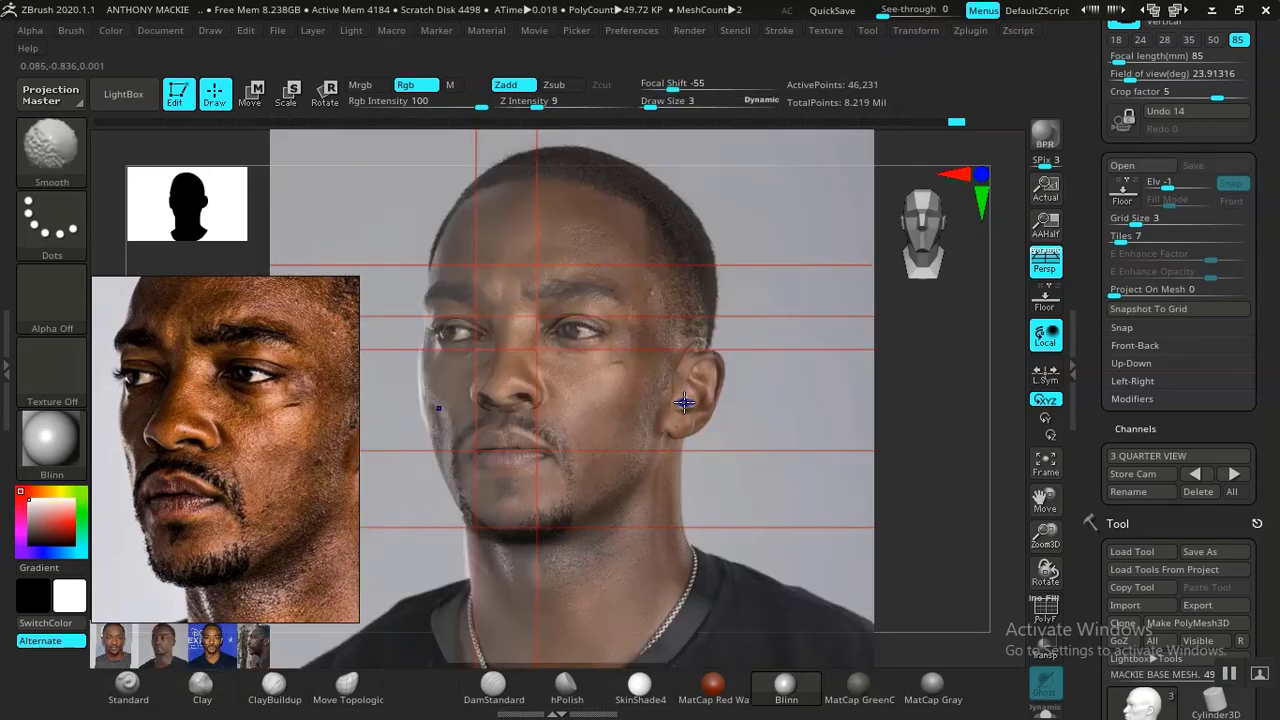
key(shift+z)
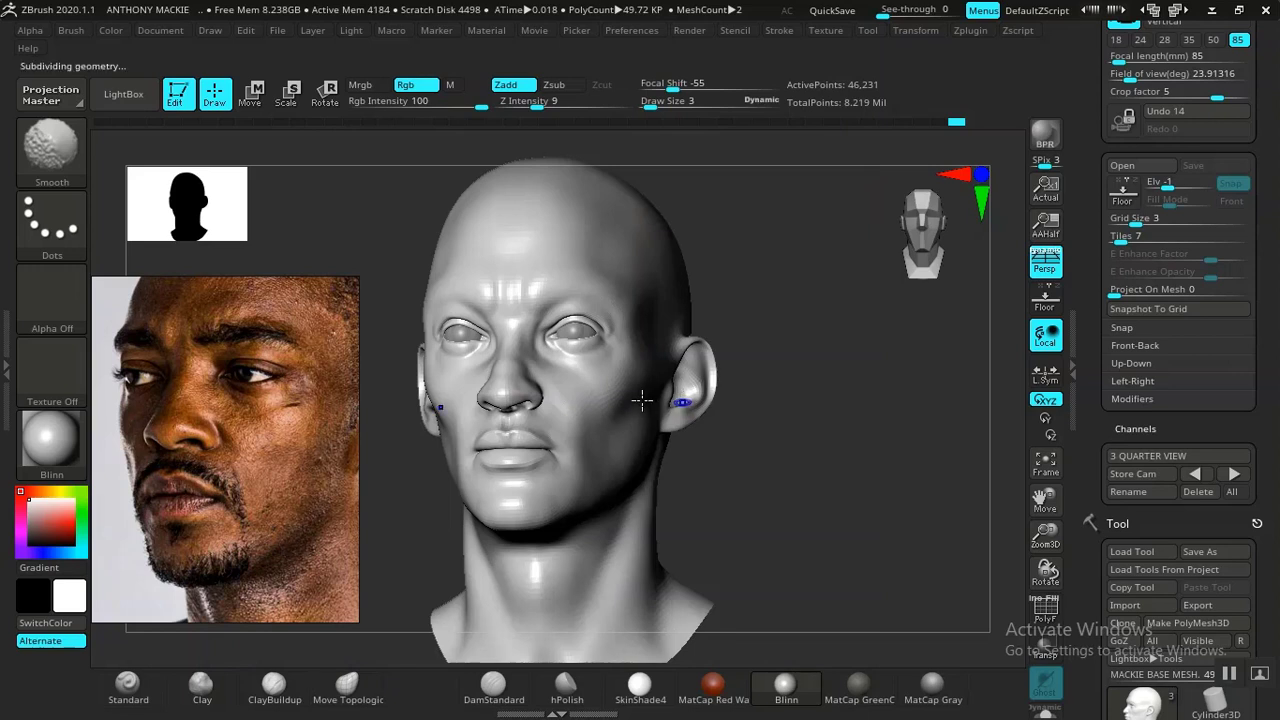
Lower the head by one subdivision level and set the draw size to 13
key(shift+d)
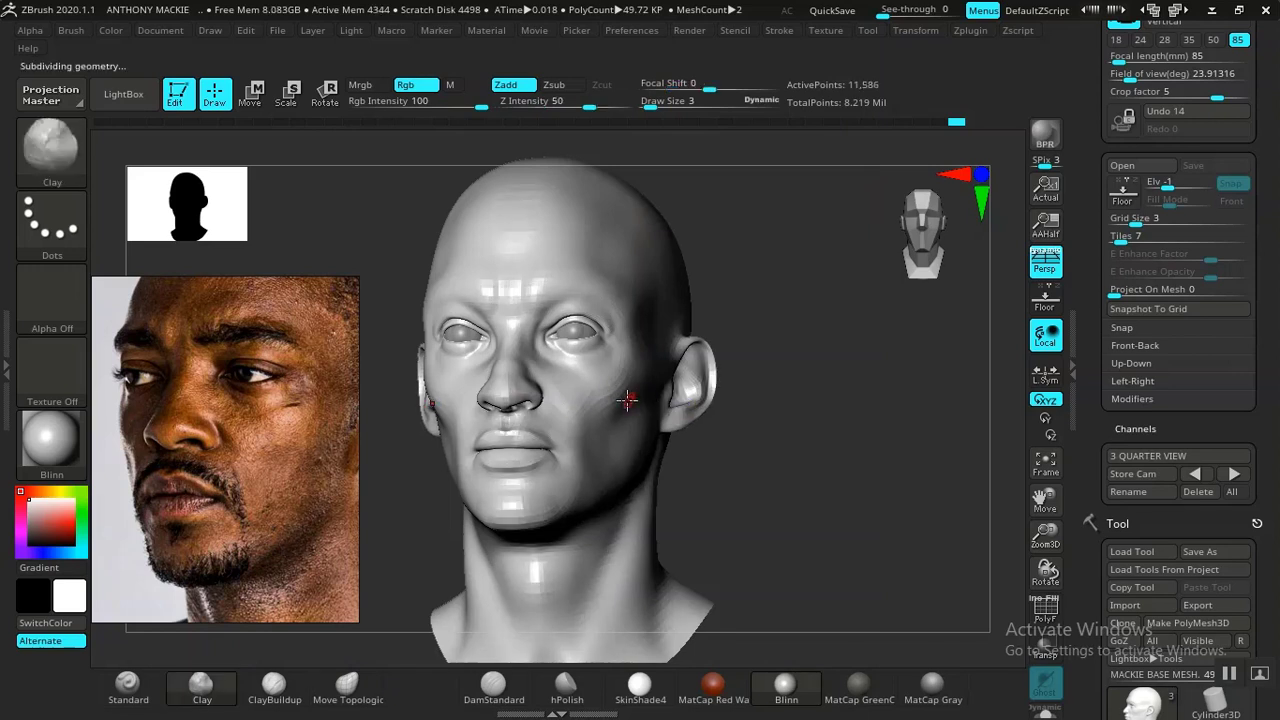
key(space)
drag(592, 393, 618, 393)
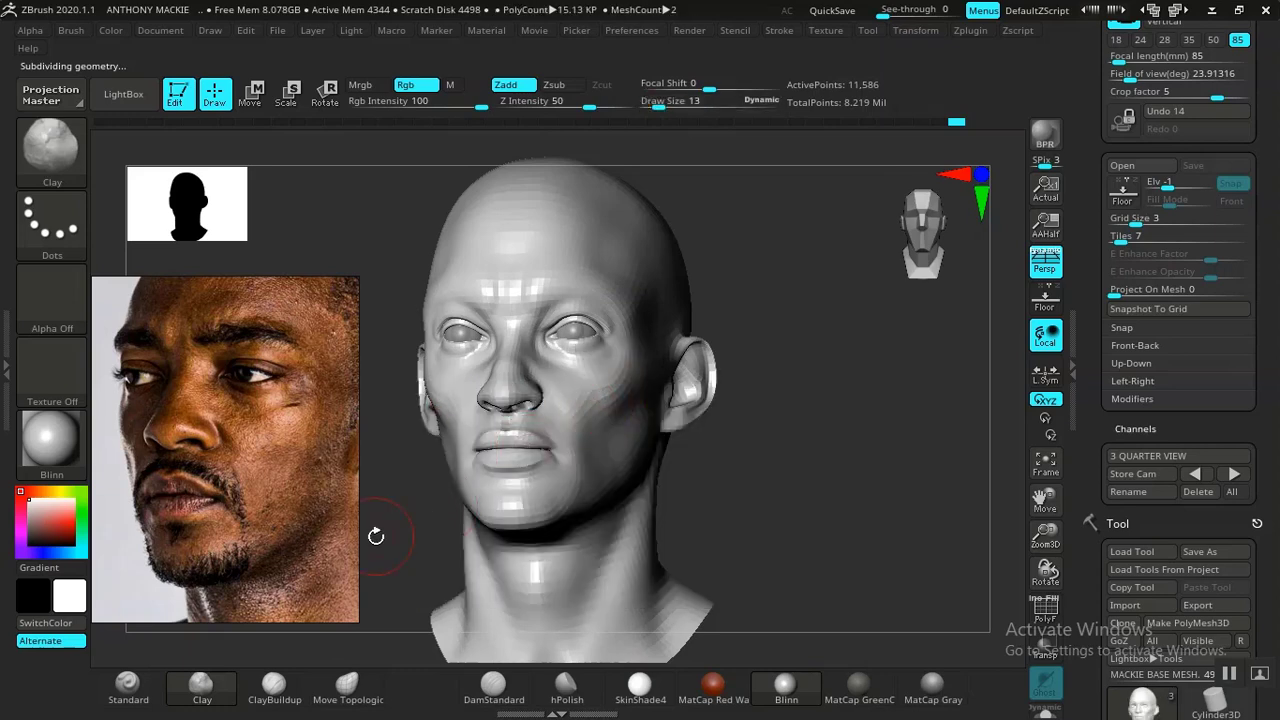
Sculpt the cheek beside the mouth with the ClayBuildup brush at draw size 20 and smooth the strokes
click(275, 690)
key(space)
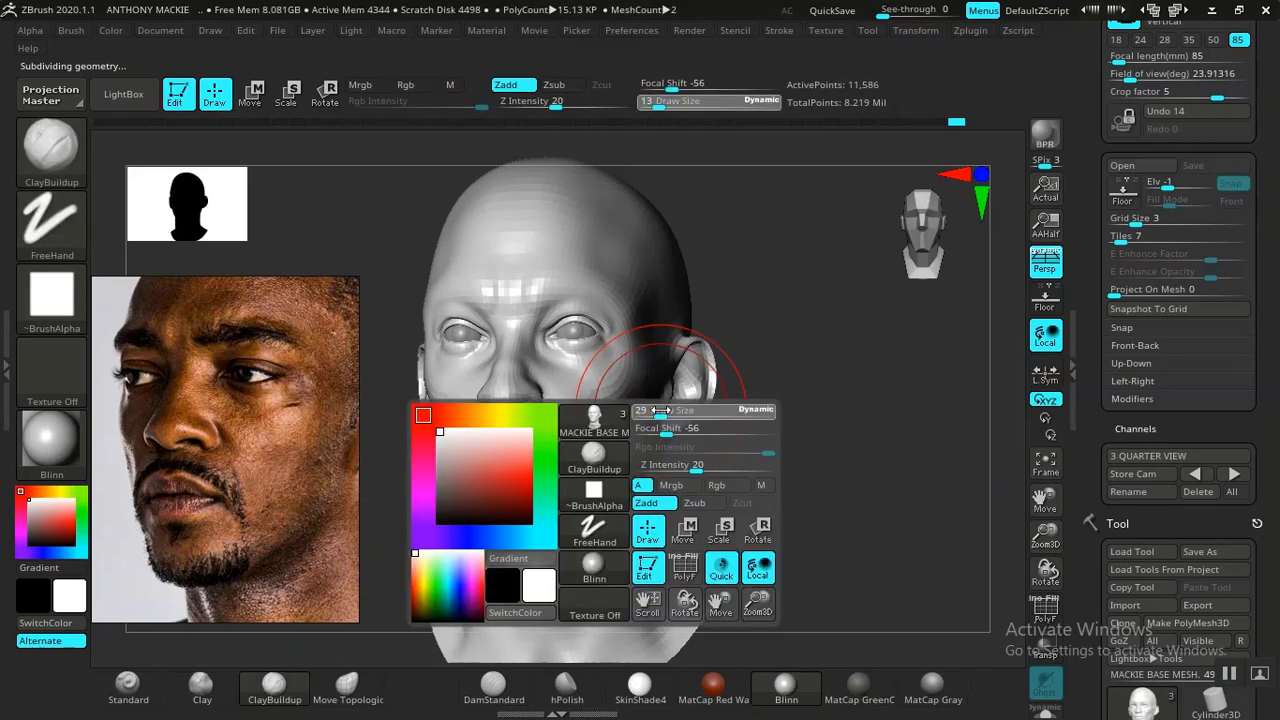
drag(642, 410, 656, 410)
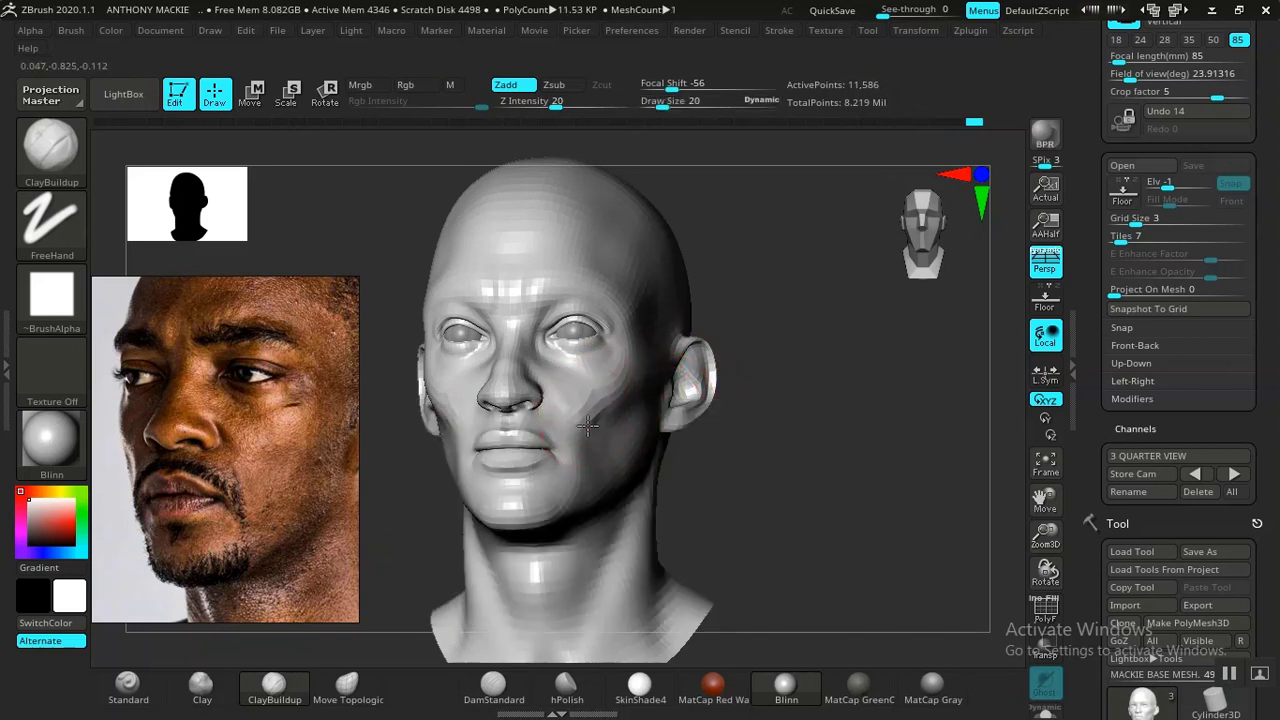
key(shift)
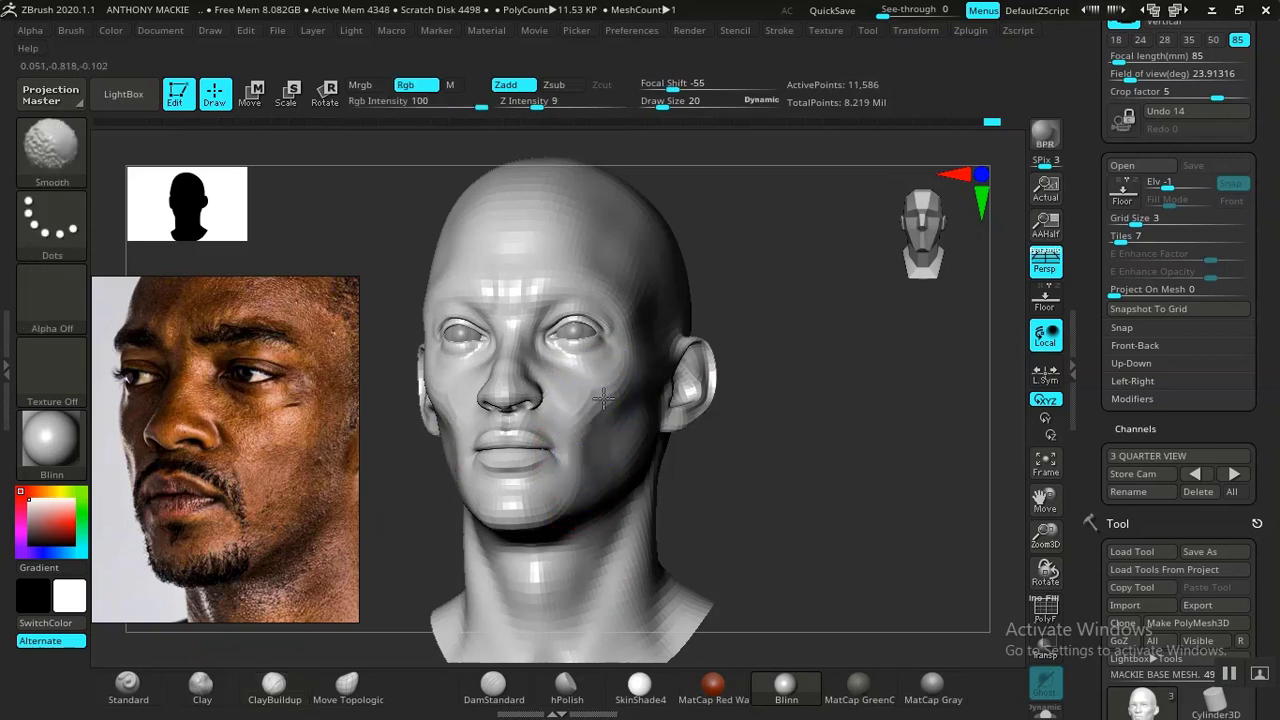
shift+drag(597, 440, 605, 429)
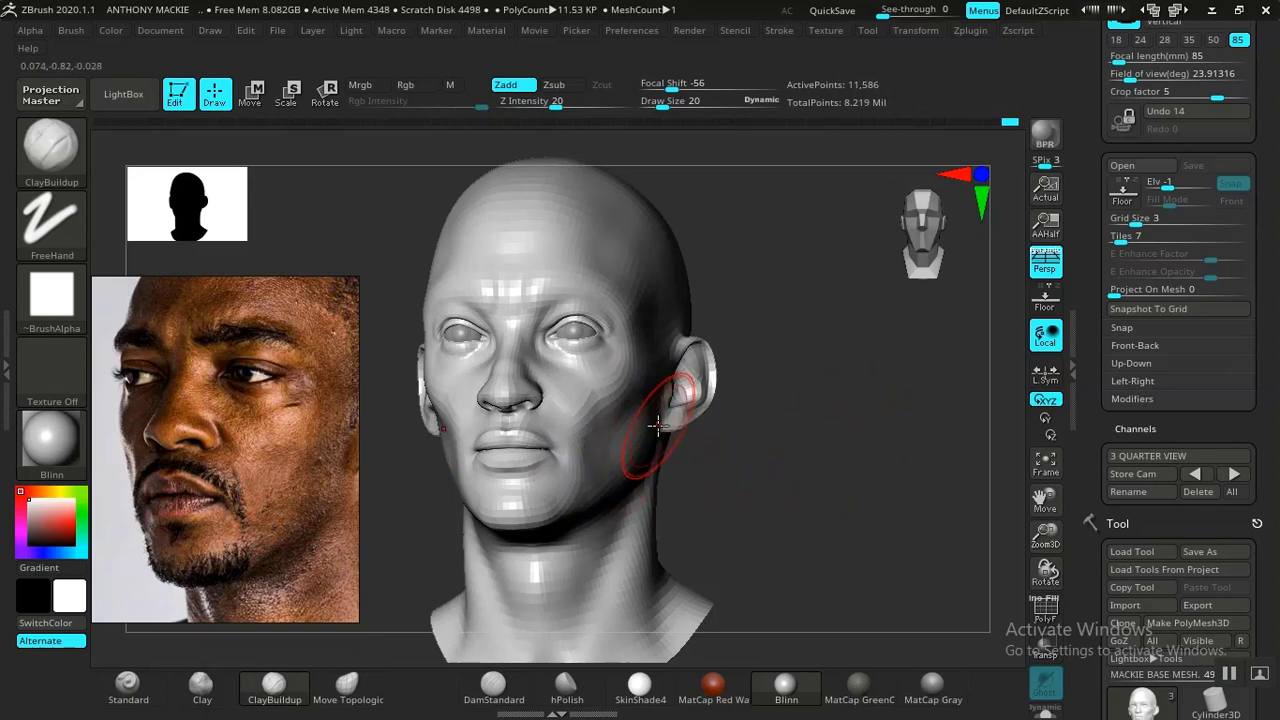
Set the draw size to 22, then shape and smooth the cheek from the mouth corner towards the jaw
key(space)
drag(659, 424, 655, 424)
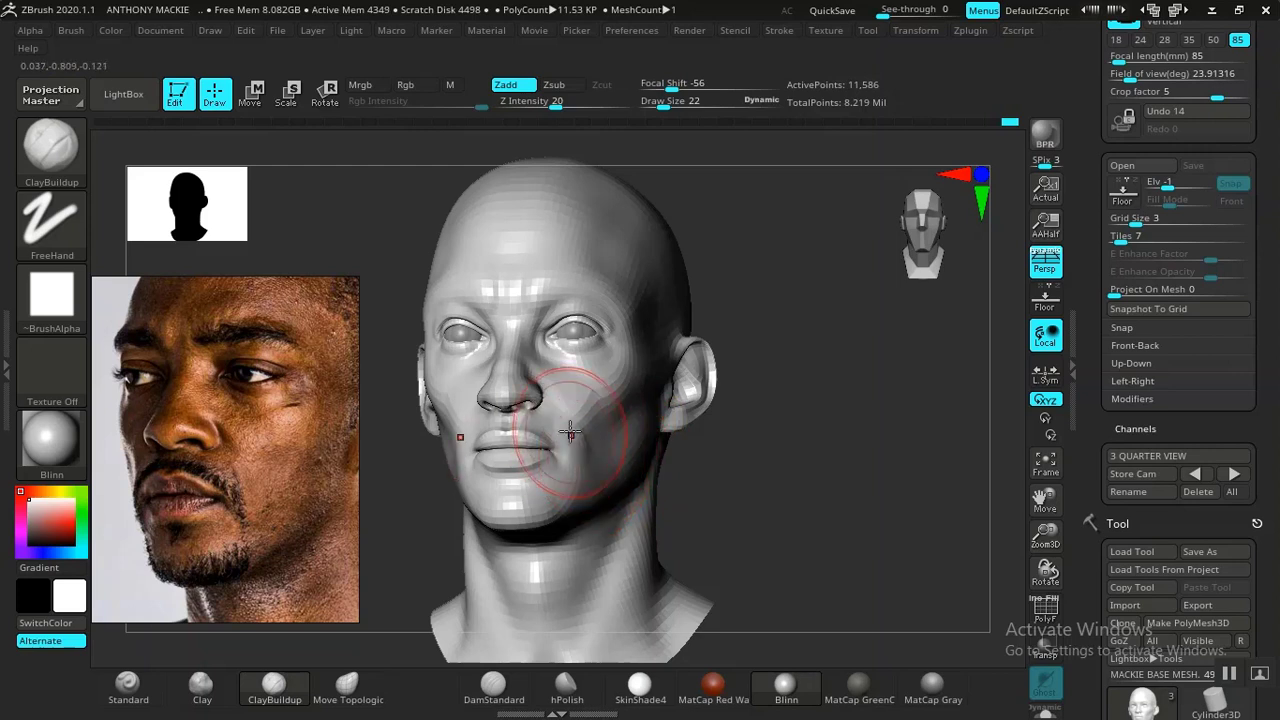
key(shift)
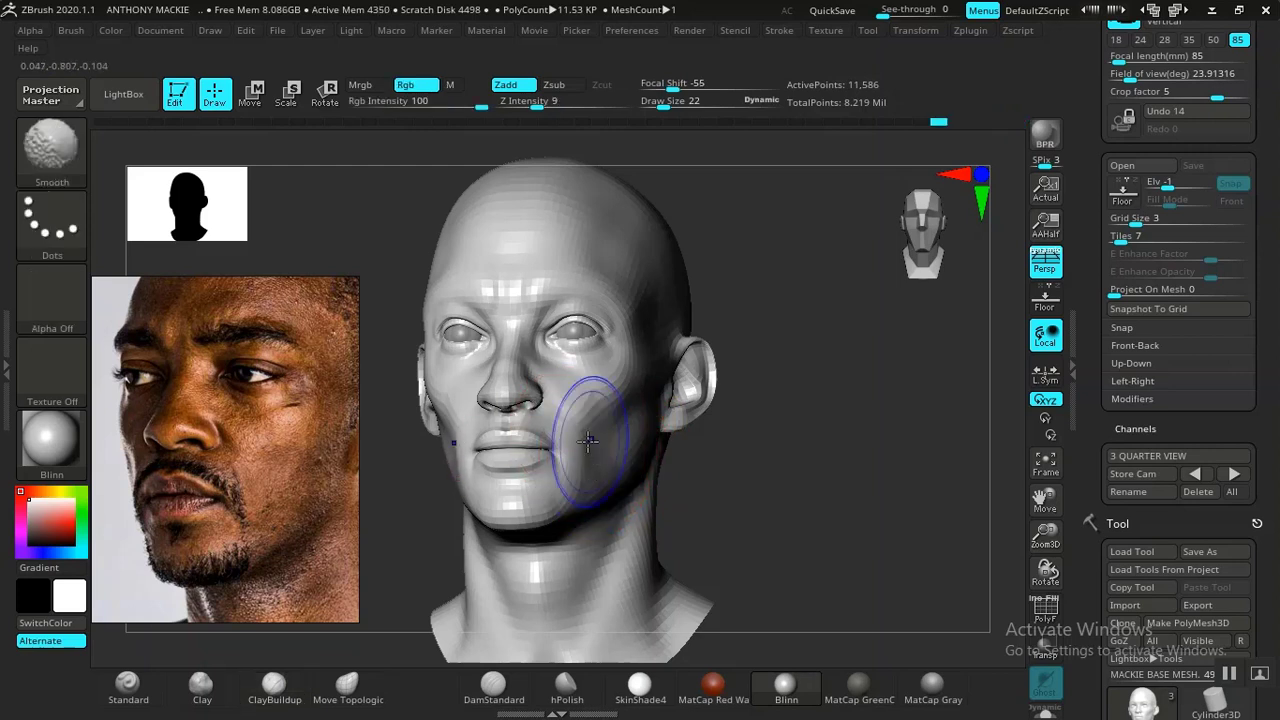
Check the head from FRONT CAM, return to 3 QUARTER VIEW and show the reference photo overlay
mouse_move(854, 534)
alt+mouse_down()
mouse_move(812, 475)
mouse_move(856, 543)
alt+mouse_up()
click(1188, 476)
click(1188, 476)
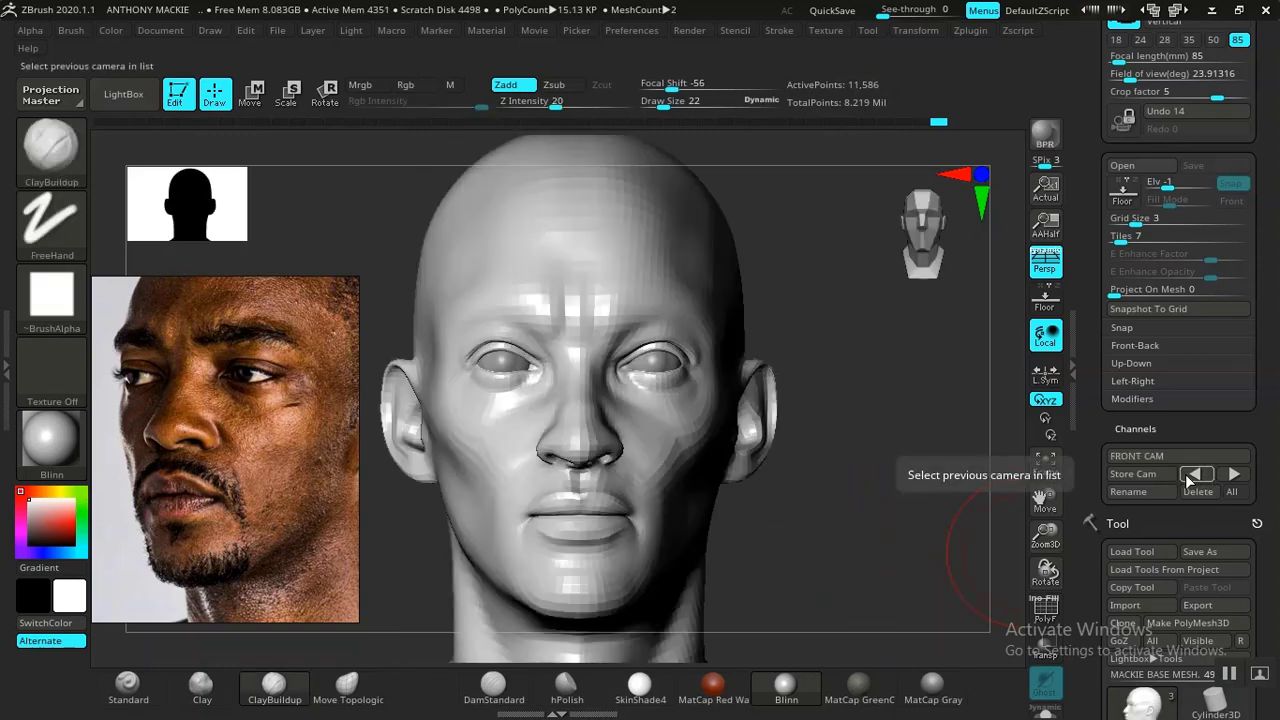
click(1188, 476)
key(shift+z)
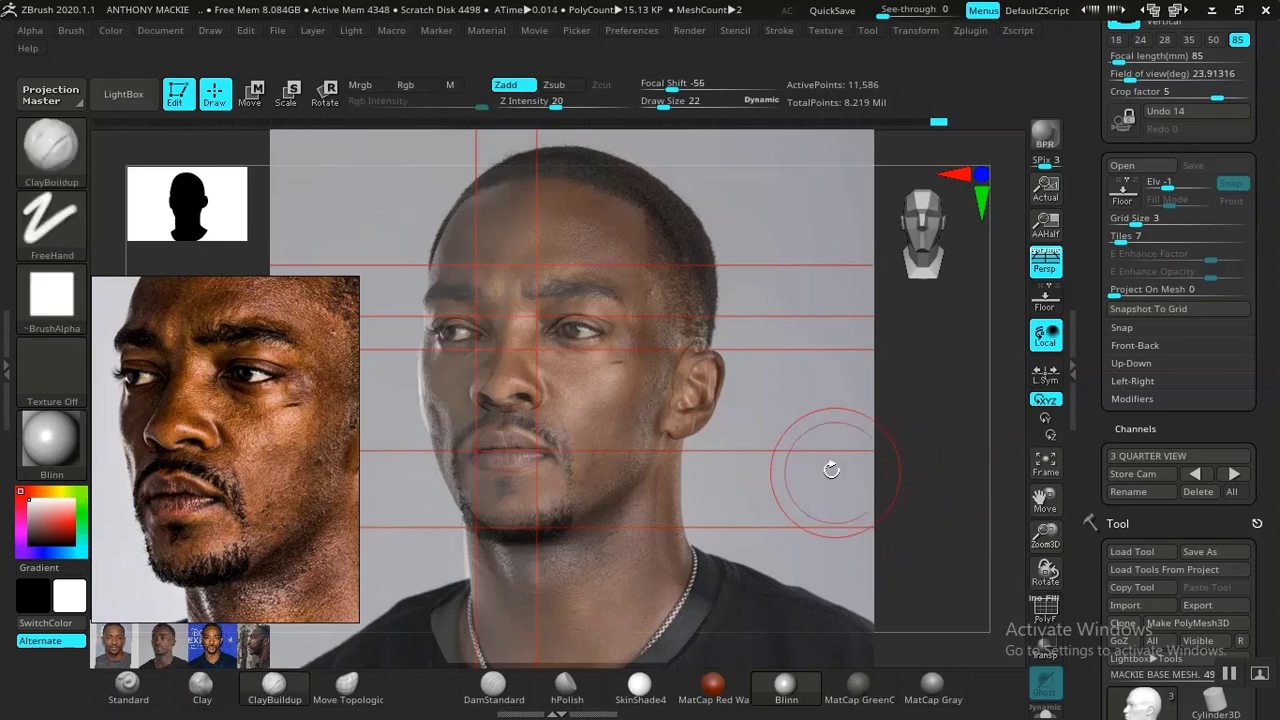
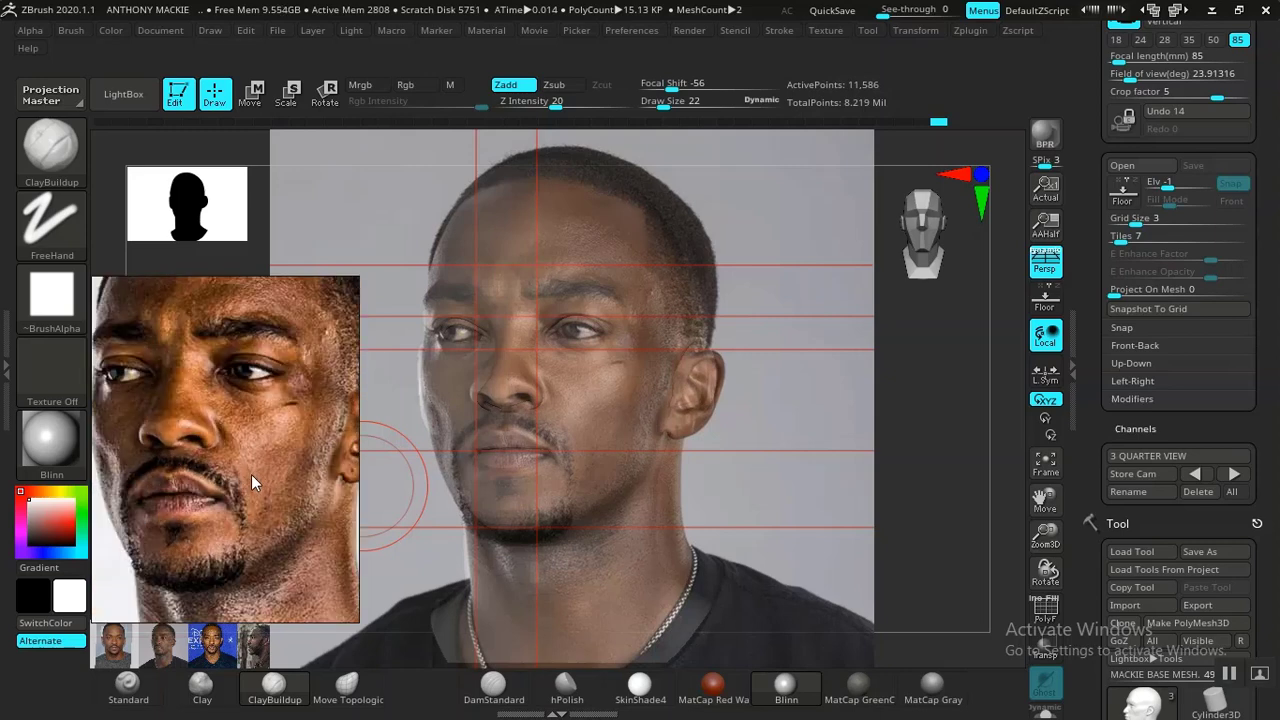
Switch to the PureRef window with the head planes reference and bring it to the front
key(alt+Tab)
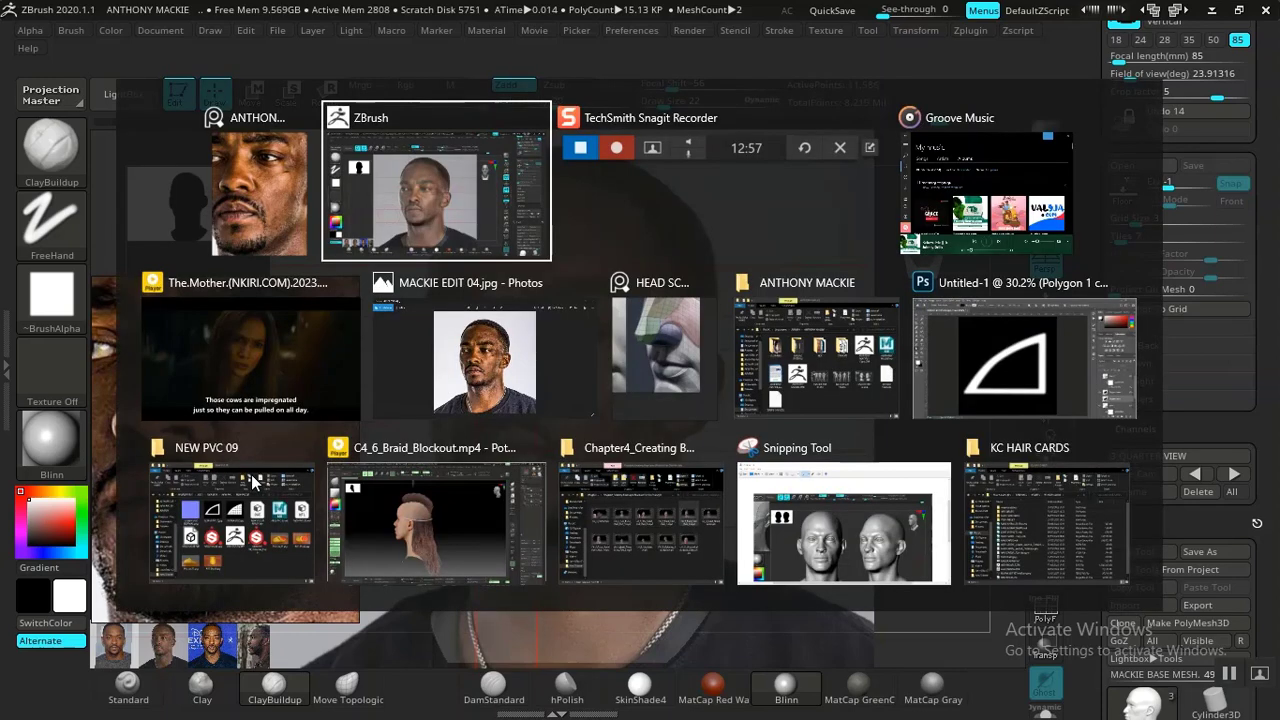
key(alt+Tab)
key(alt+Tab)
key(alt+Tab)
key(alt+Tab)
key(alt+Tab)
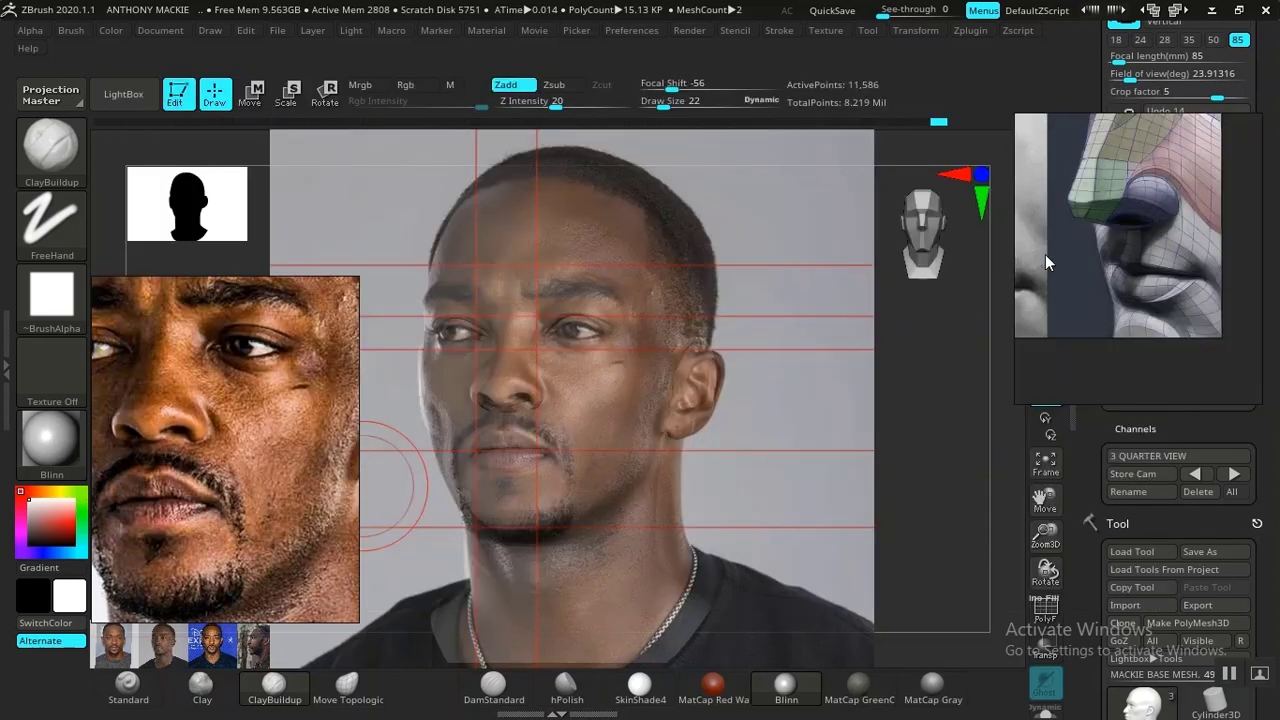
Find the head reference with coloured facial planes in three-quarter view on the PureRef board and enlarge it
scroll(1093, 259, down, 3)
drag(1200, 302, 1042, 355)
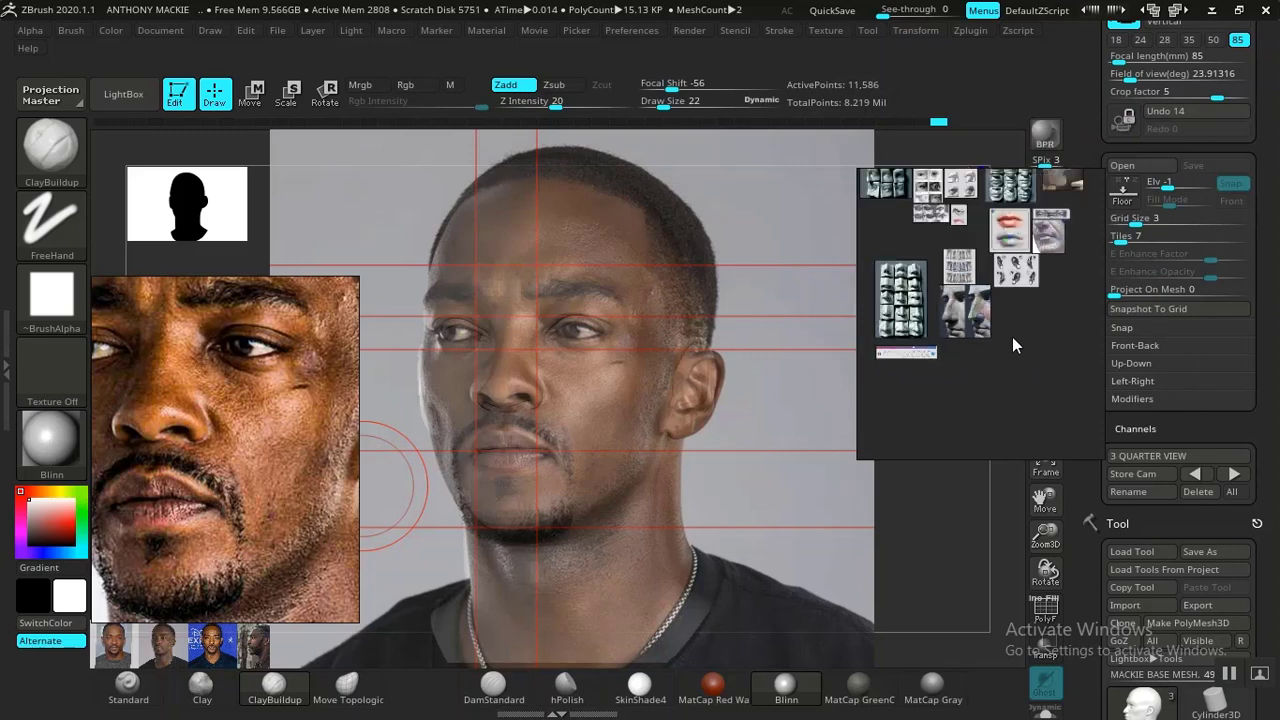
scroll(1012, 345, down, 3)
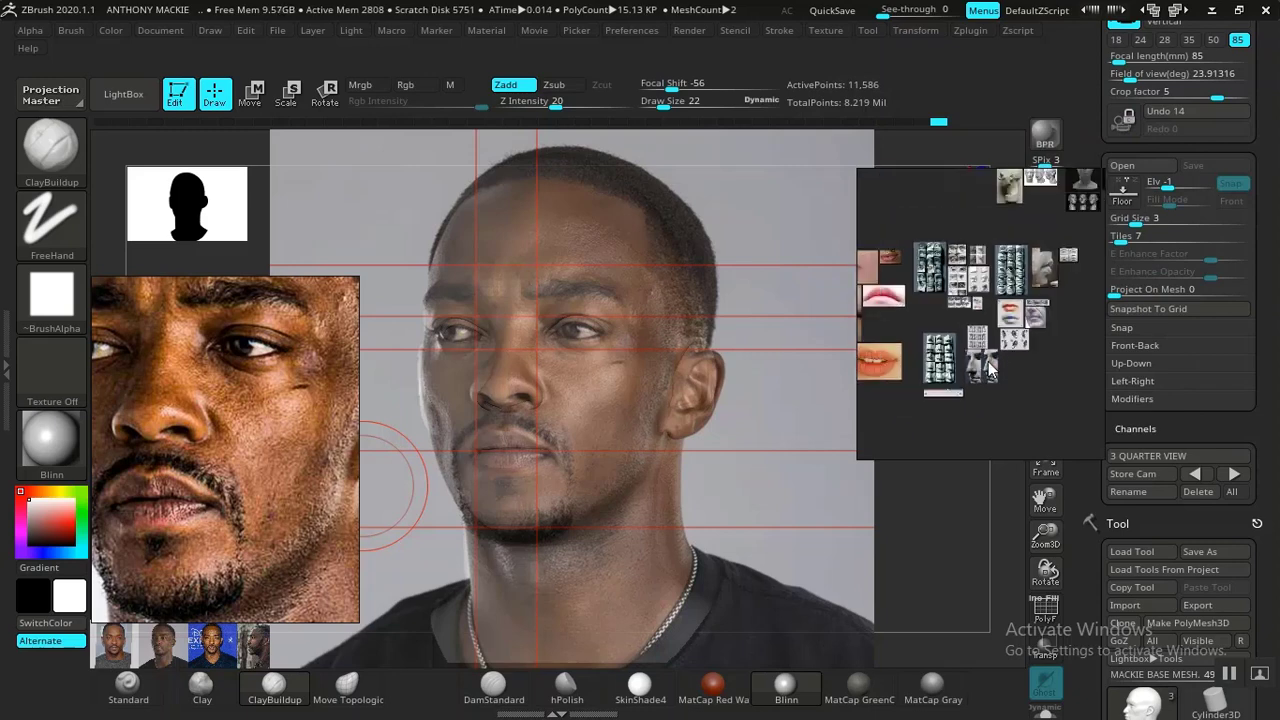
scroll(990, 364, down, 1)
middle_drag(996, 352, 938, 386)
middle_drag(1068, 358, 1057, 407)
middle_drag(953, 358, 961, 362)
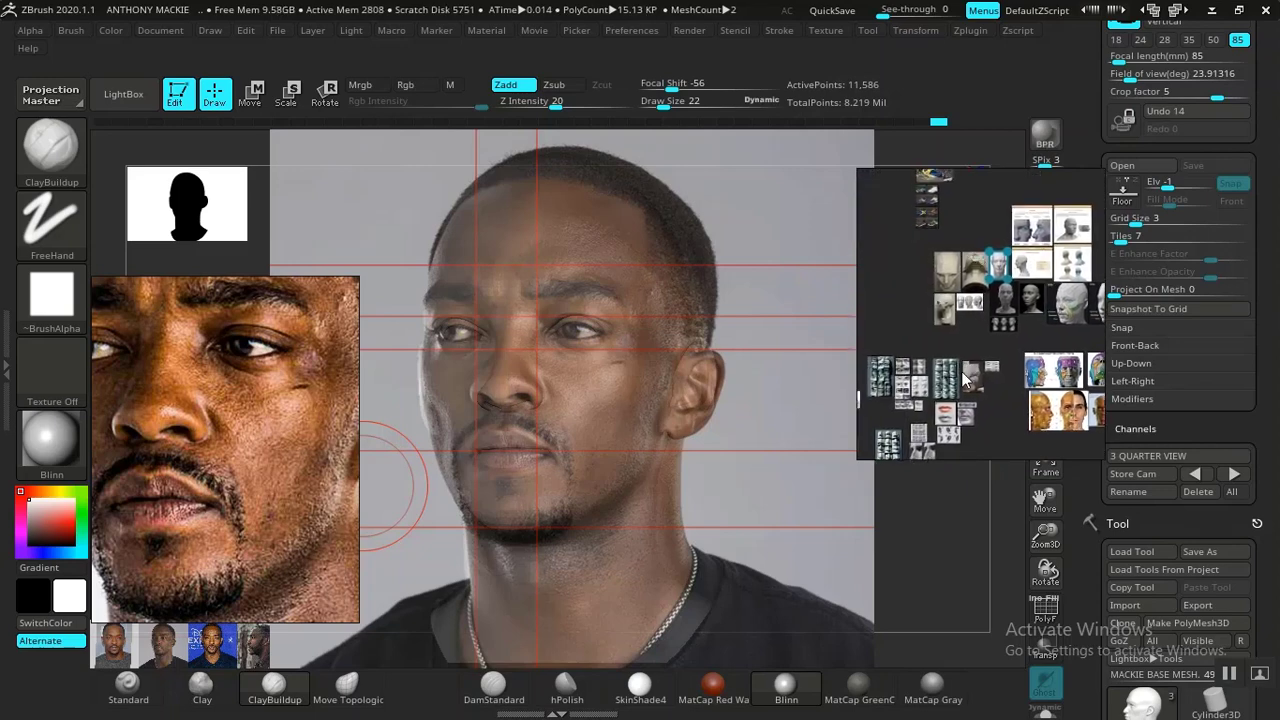
scroll(964, 350, up, 2)
middle_drag(964, 322, 1010, 353)
scroll(951, 410, up, 3)
scroll(951, 406, up, 1)
scroll(990, 343, up, 6)
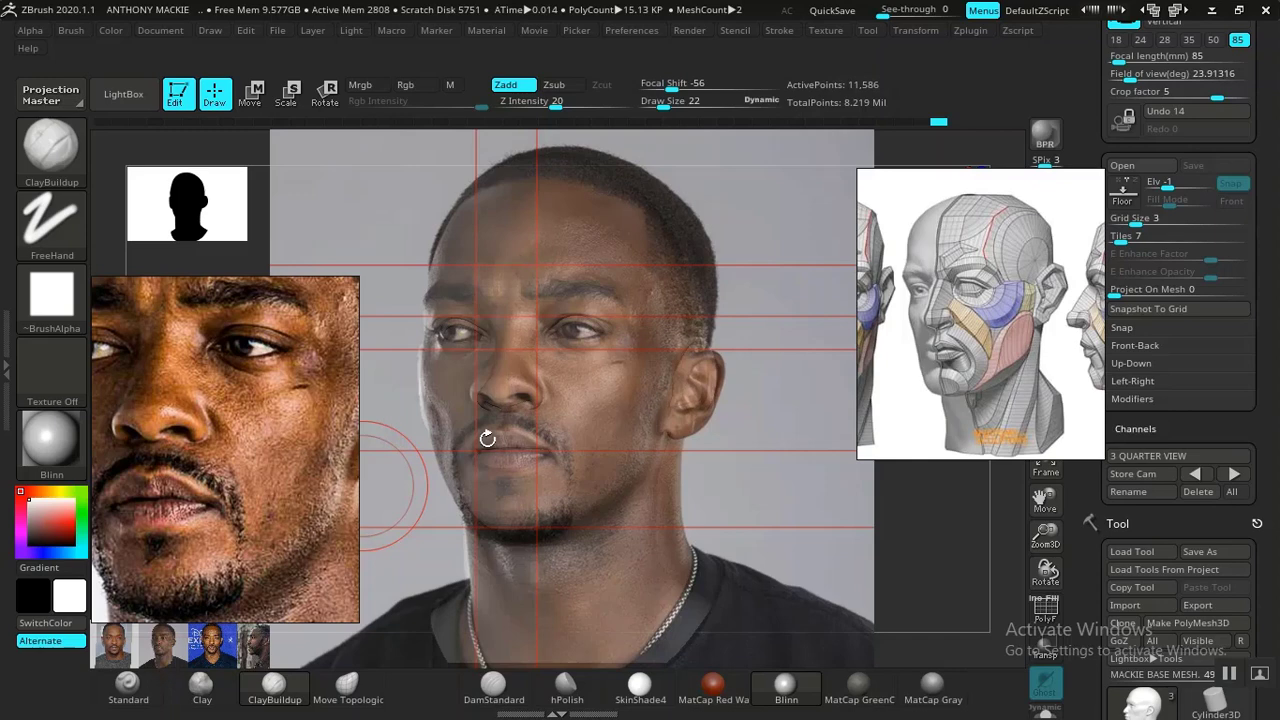
Shift the close-up photo to show the cheek, jaw and ear, and move the facial-planes reference clear of the sculpt
middle_drag(300, 480, 246, 464)
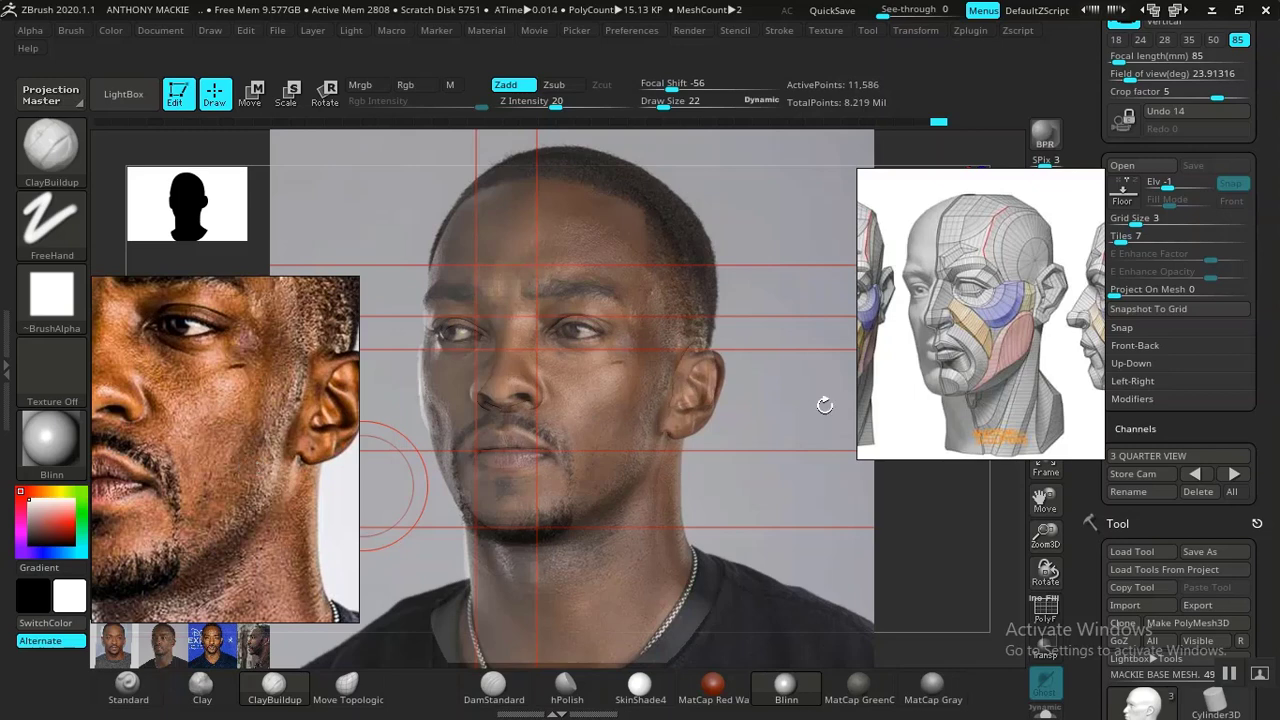
right_drag(977, 402, 1126, 314)
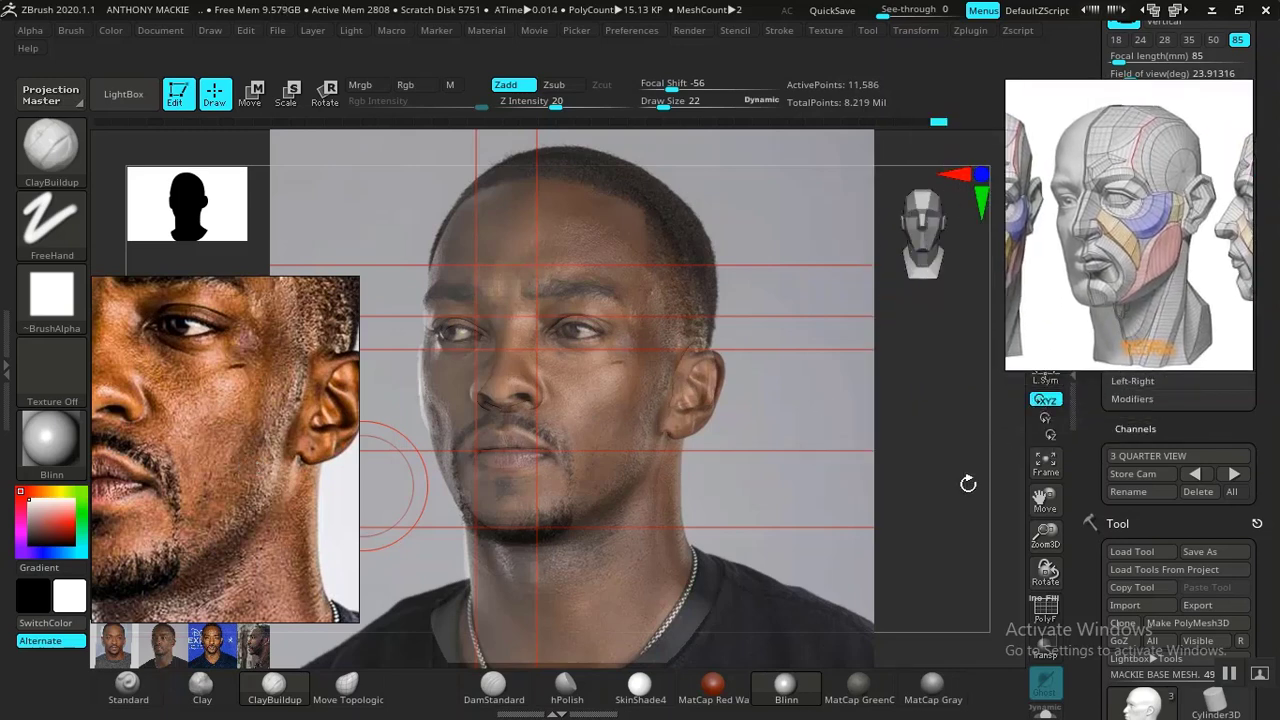
drag(1086, 459, 1077, 480)
Compare the cheek, jaw and ear of the sculpt with the photo by switching the reference overlay on and off
key(shift+z)
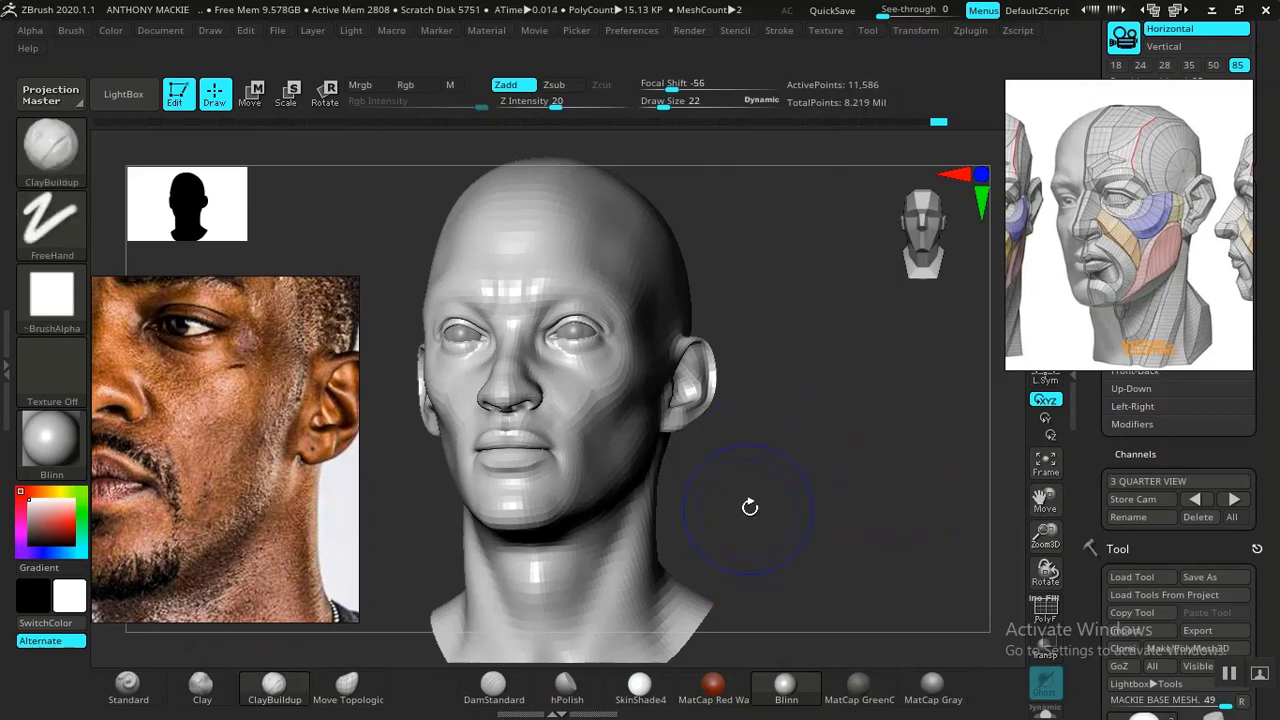
key(shift+z)
key(shift+z)
key(shift+z)
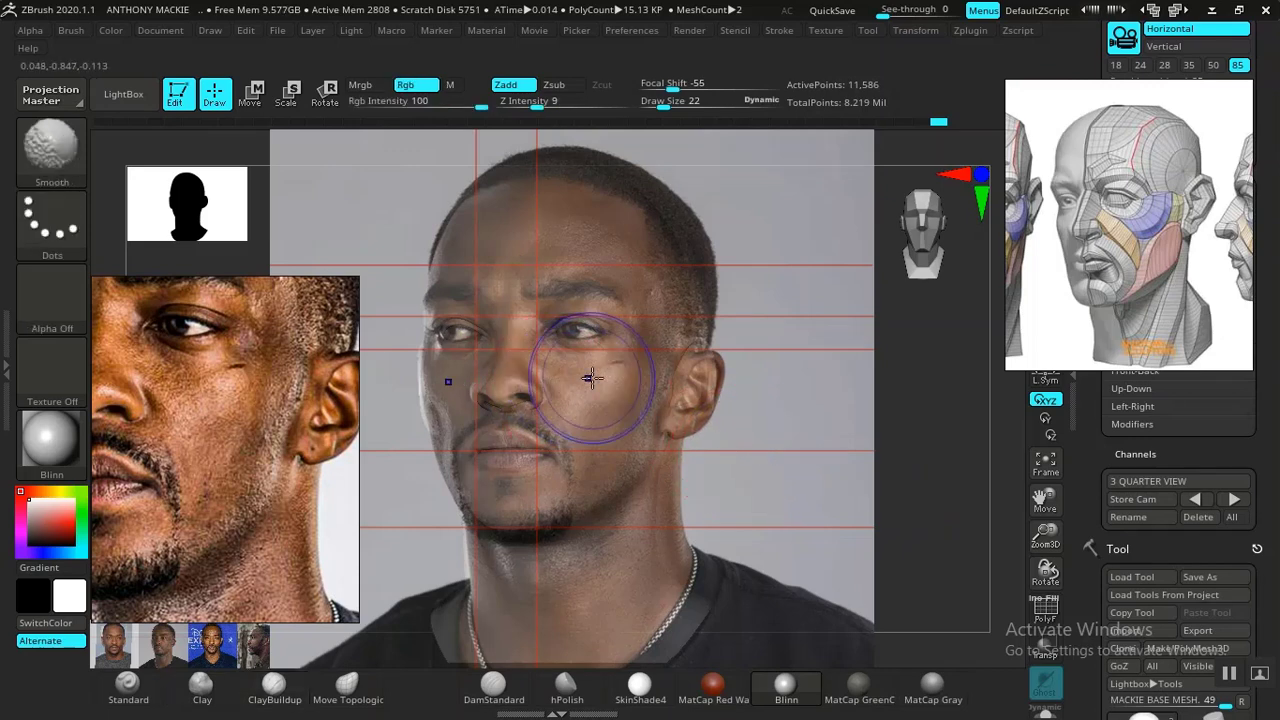
key(shift+z)
key(shift+z)
key(shift+z)
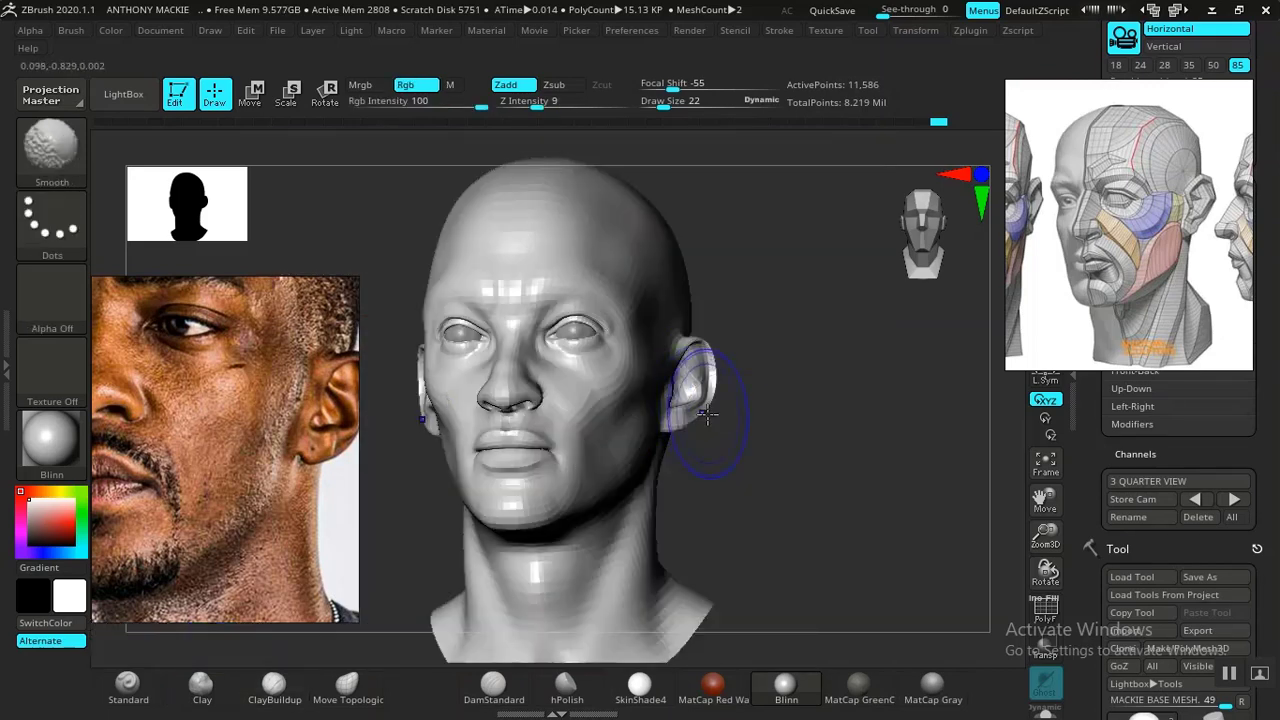
key(shift+z)
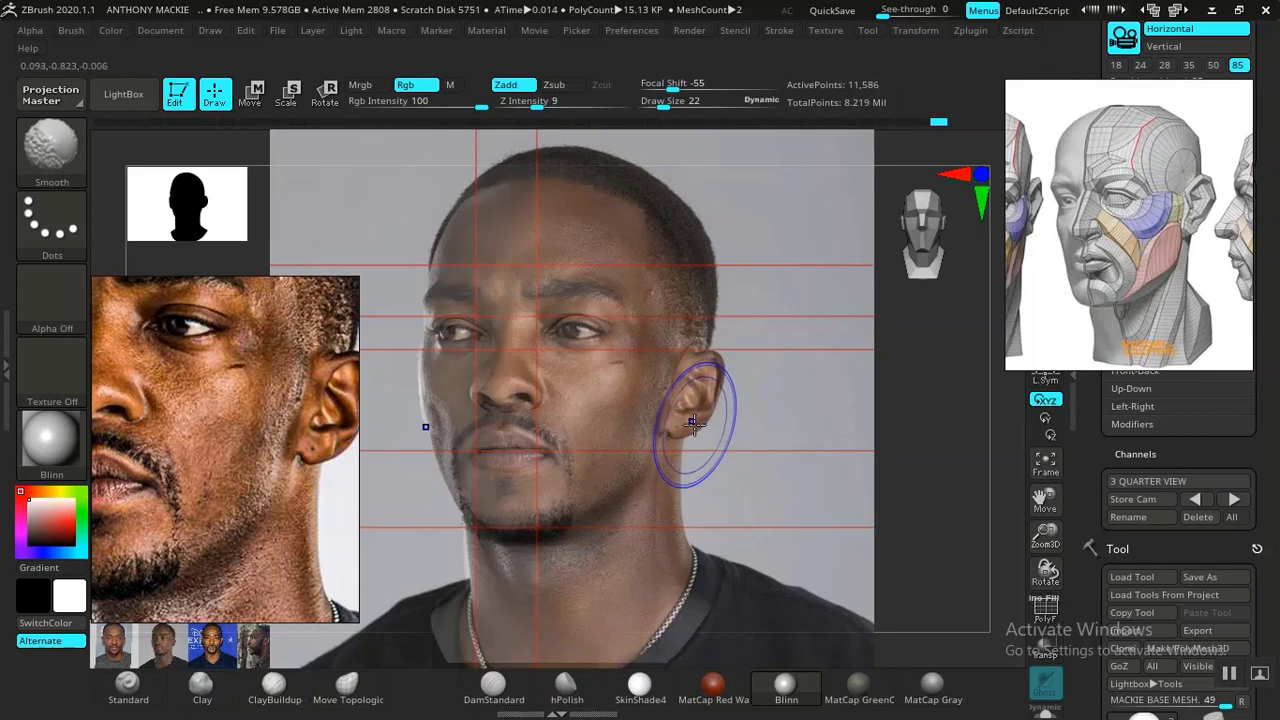
key(shift+z)
key(shift+z)
key(shift+z)
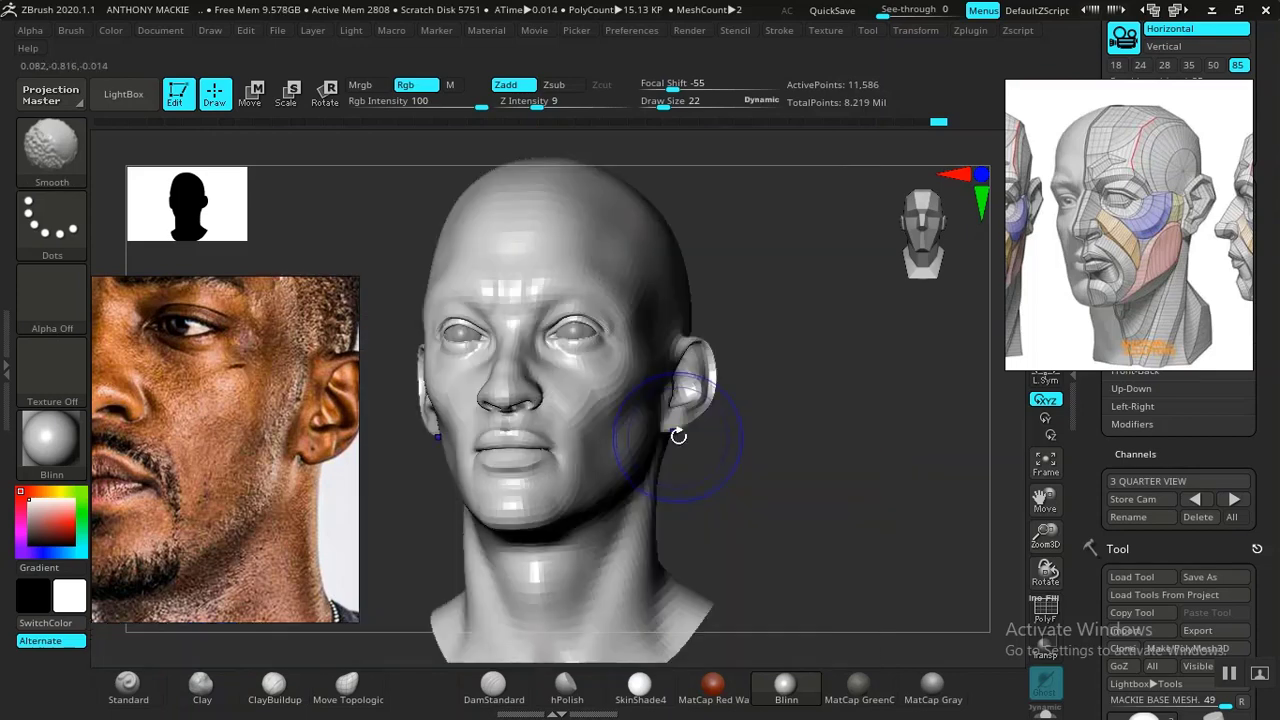
key(shift+z)
key(shift+z)
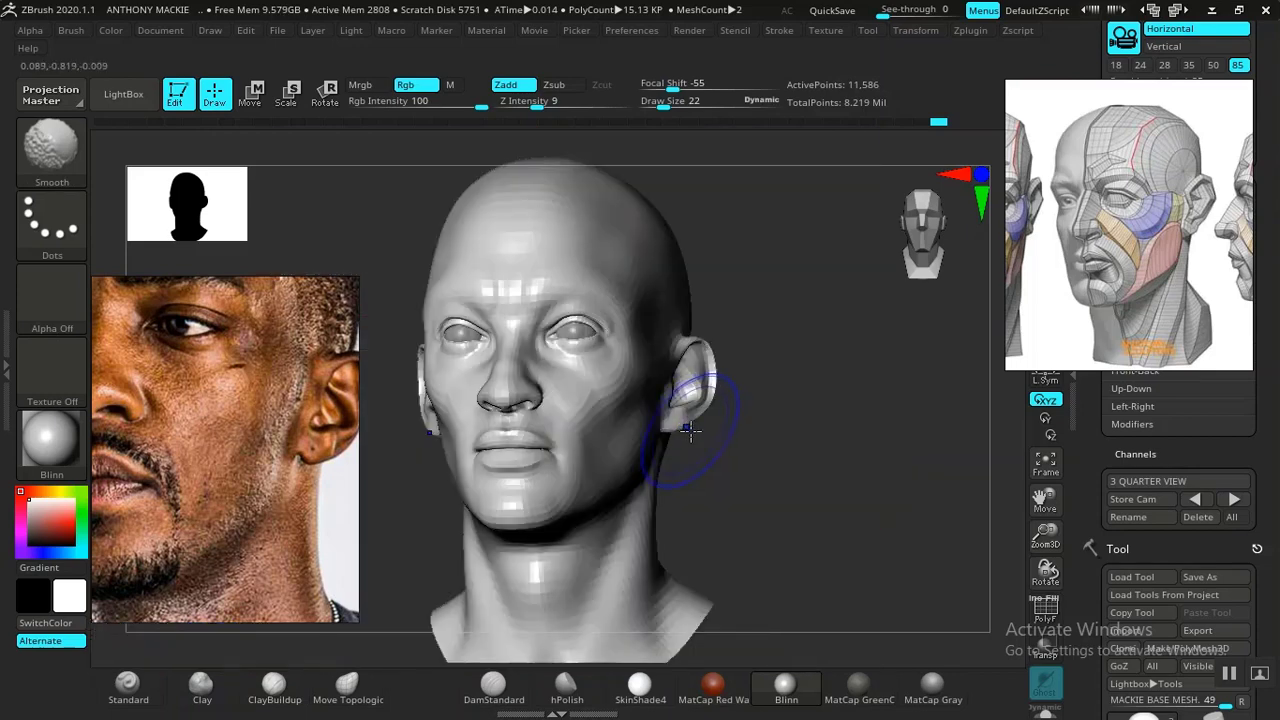
Adjust the fold beside the upper lip from below the head with the Move Topological brush at draw size 7
mouse_move(780, 486)
mouse_down()
mouse_move(794, 326)
mouse_move(765, 341)
mouse_move(837, 466)
mouse_move(771, 369)
mouse_move(773, 394)
mouse_move(640, 320)
mouse_move(598, 368)
mouse_move(612, 369)
mouse_up()
key(space)
key(space)
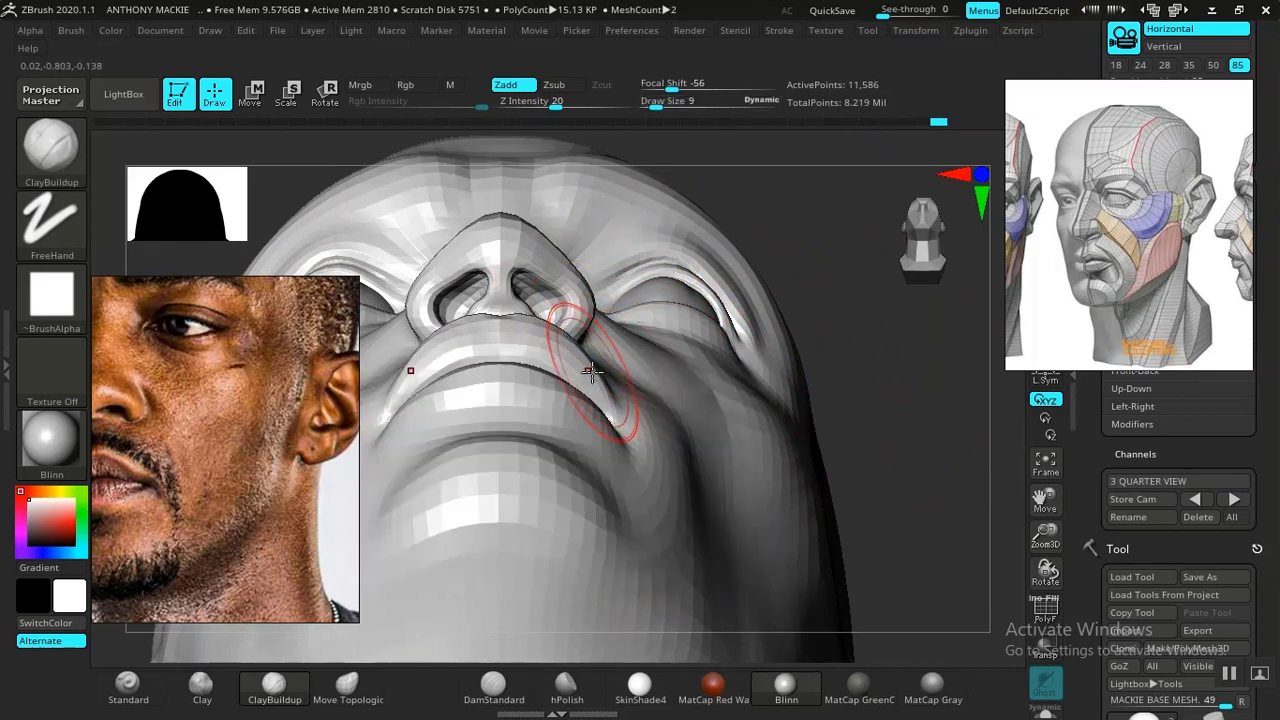
click(347, 688)
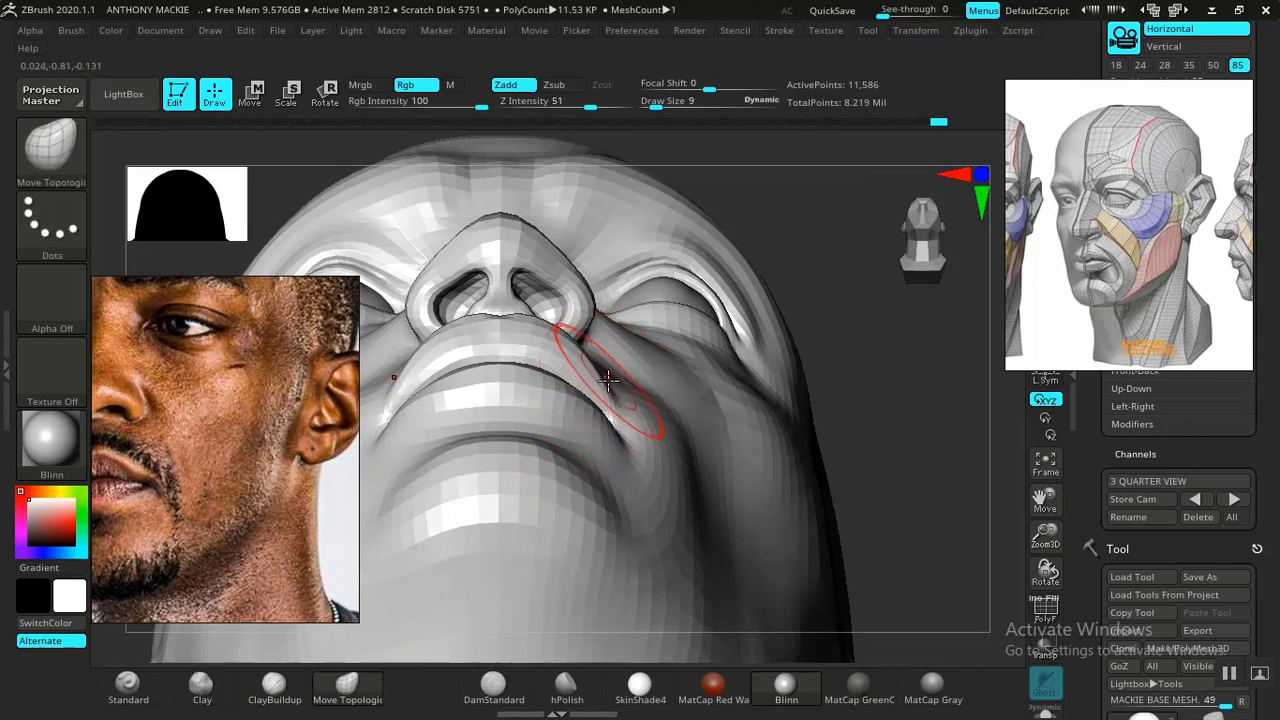
key(space)
drag(608, 378, 595, 378)
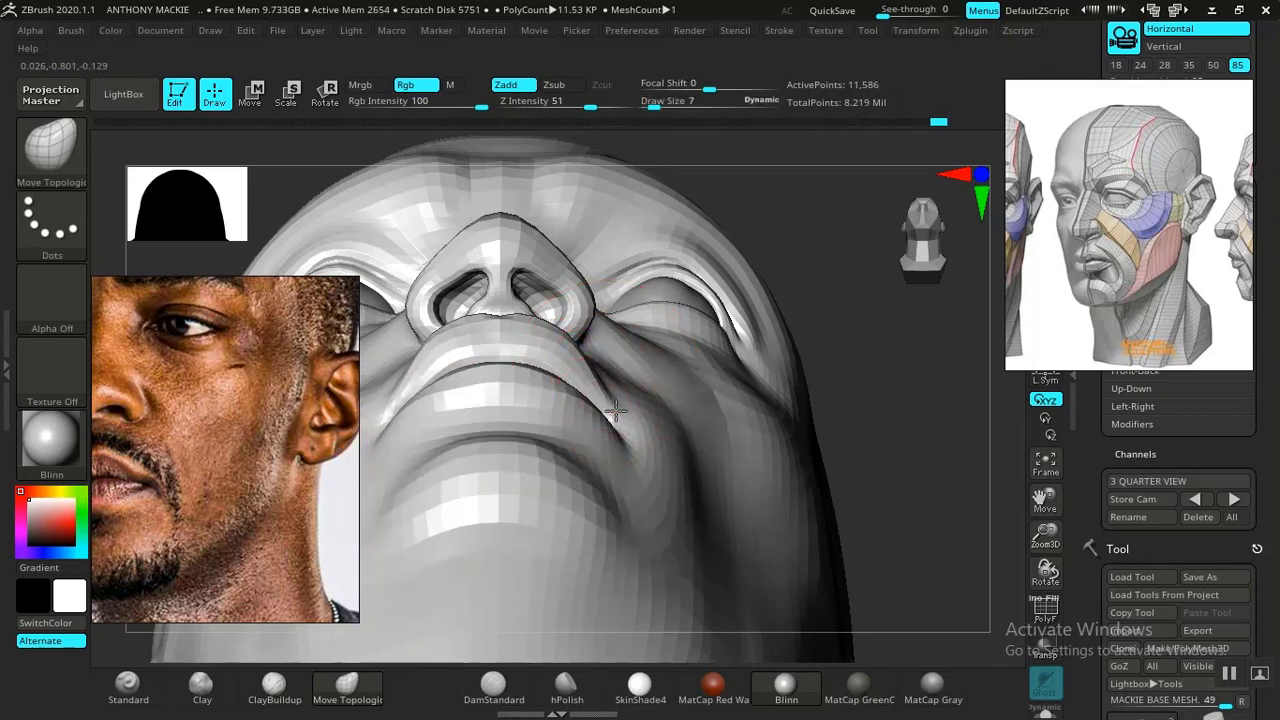
Set the Move Topological brush to focal shift -62 and draw size 5, and reshape the lips in profile
drag(927, 473, 598, 572)
key(space)
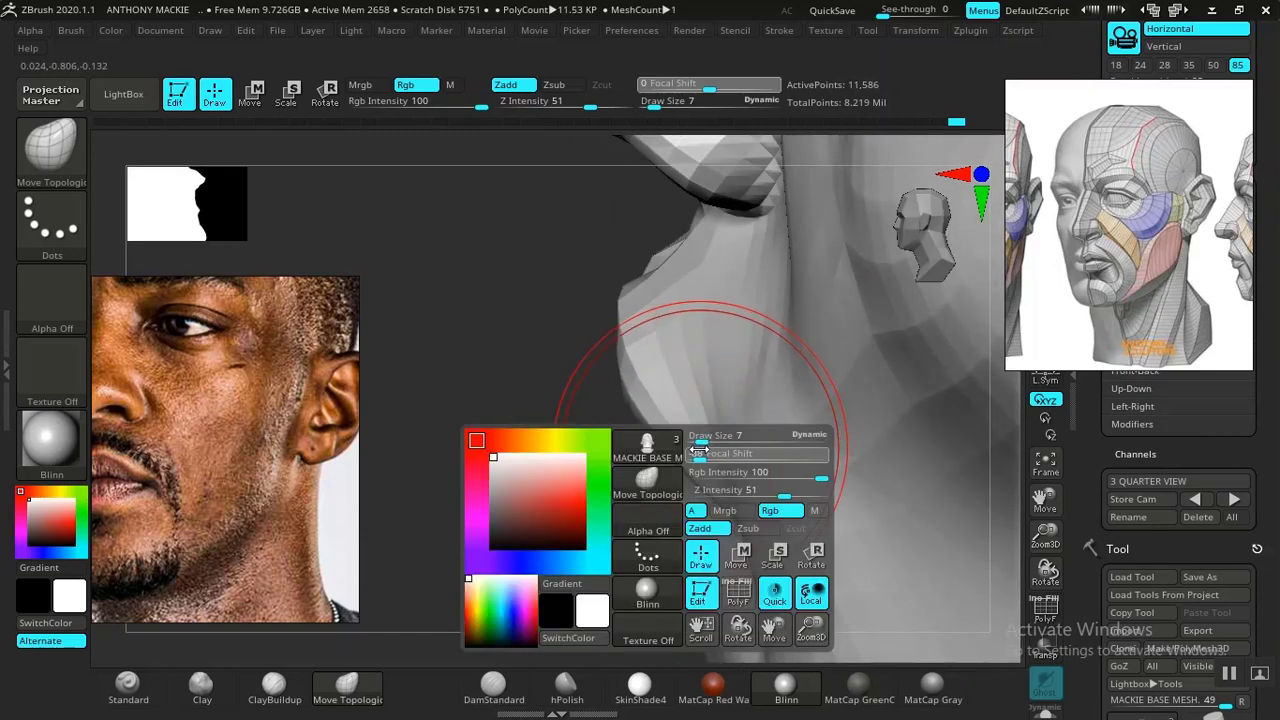
mouse_move(699, 453)
mouse_down()
mouse_move(715, 453)
mouse_move(698, 440)
mouse_up()
drag(603, 458, 605, 429)
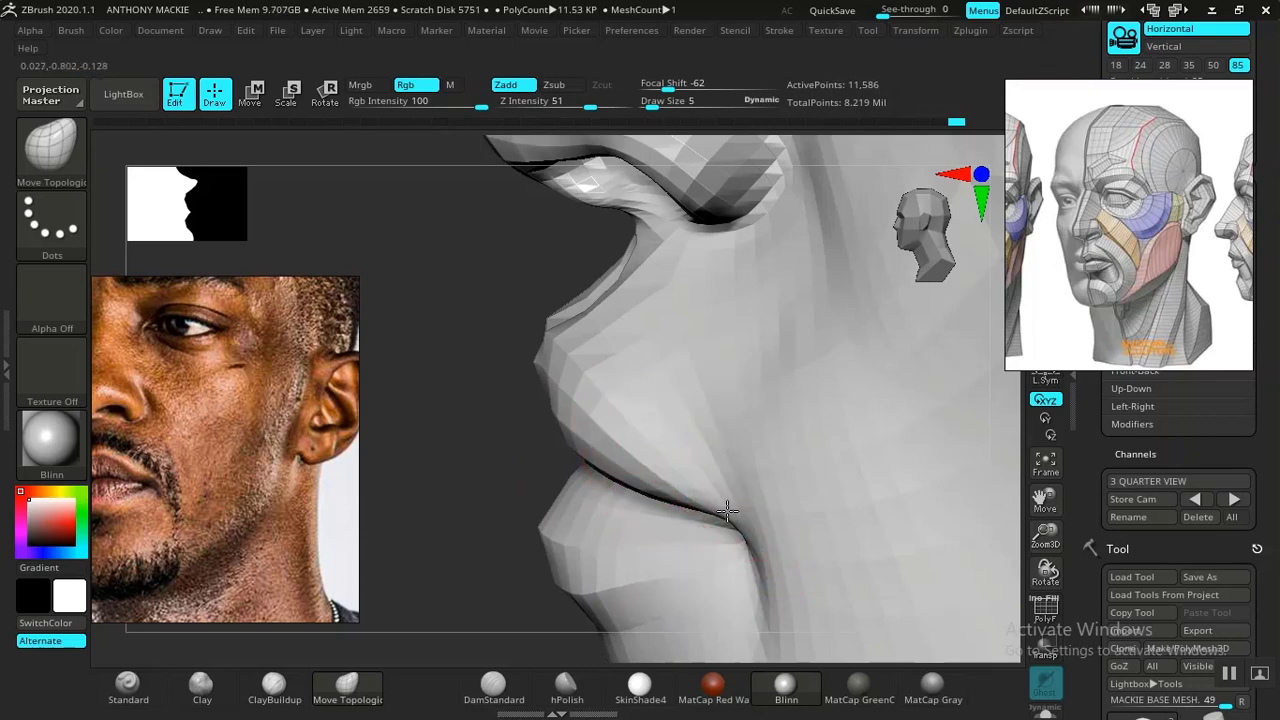
Shape the area beside the mouth corner with the Clay brush at draw size 5 and smooth it
drag(413, 377, 514, 357)
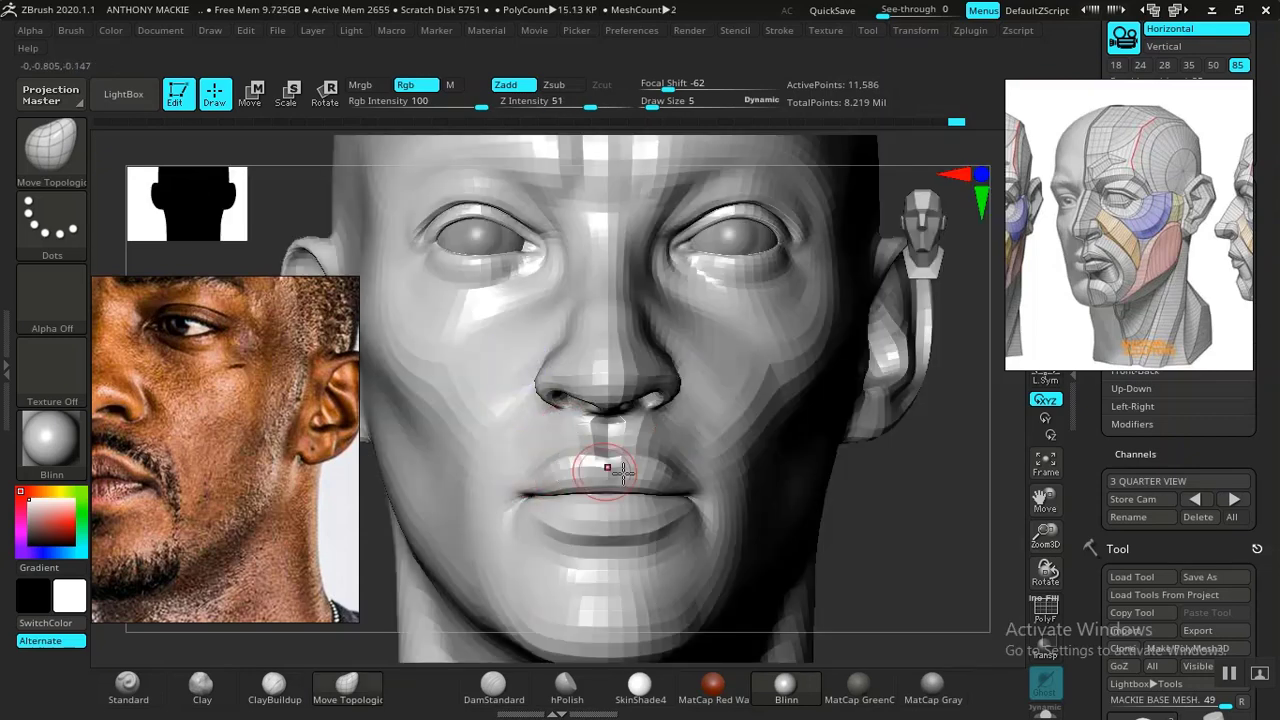
key(f)
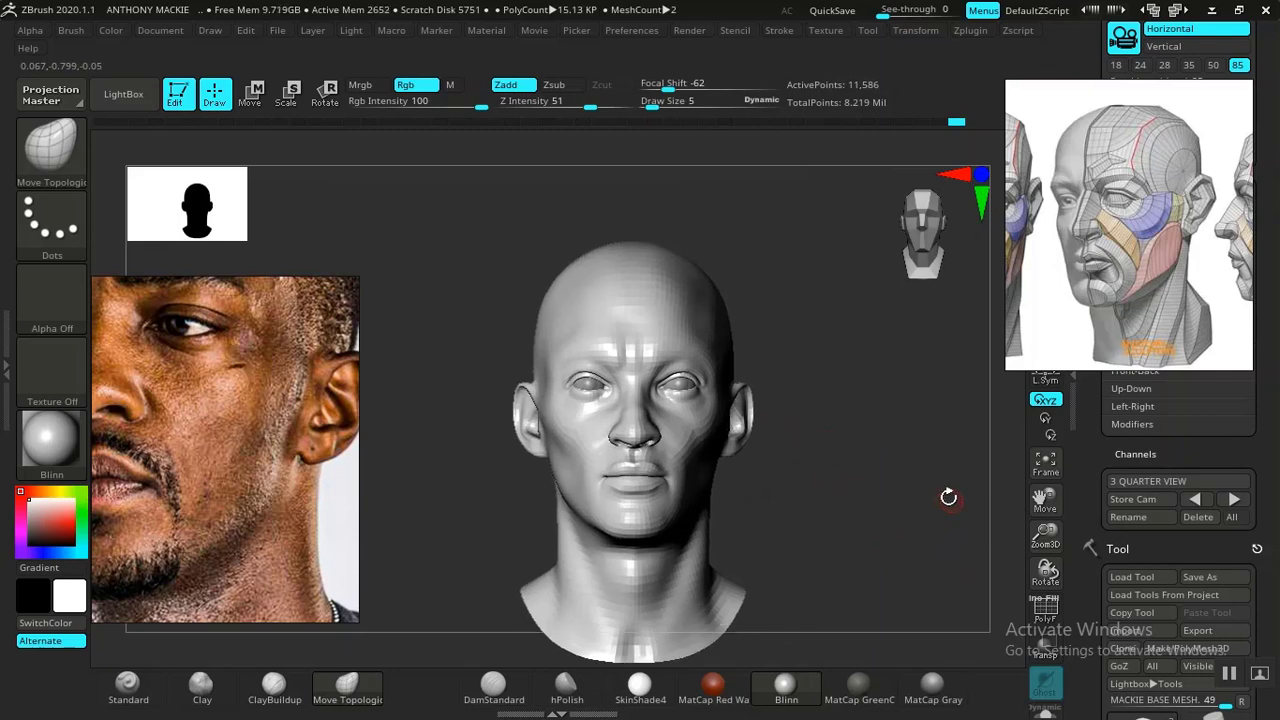
alt+drag(948, 497, 874, 515)
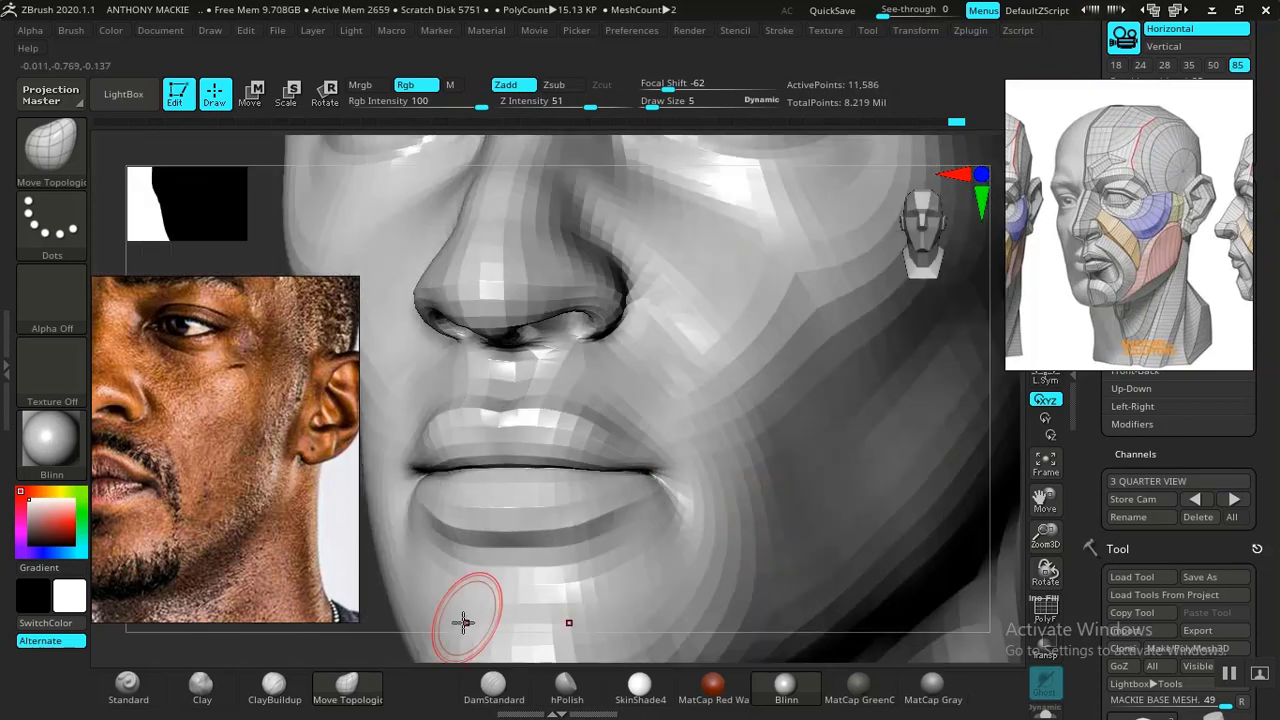
click(205, 692)
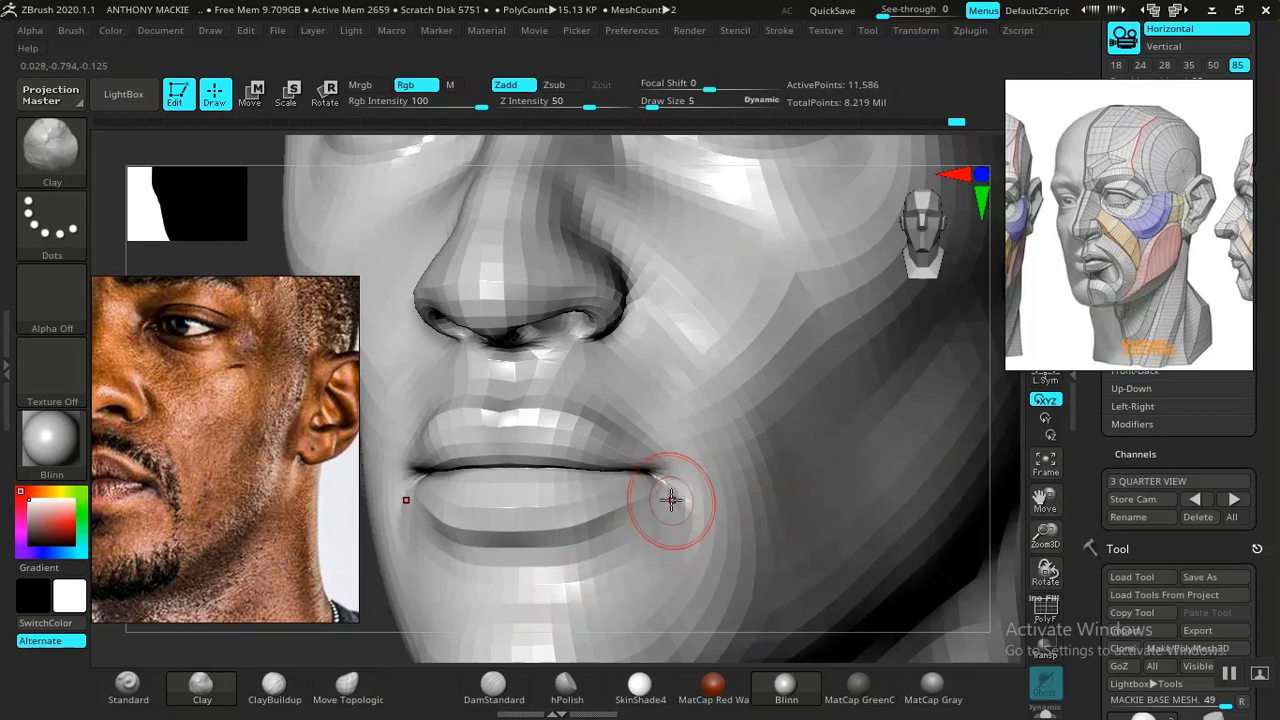
key(shift)
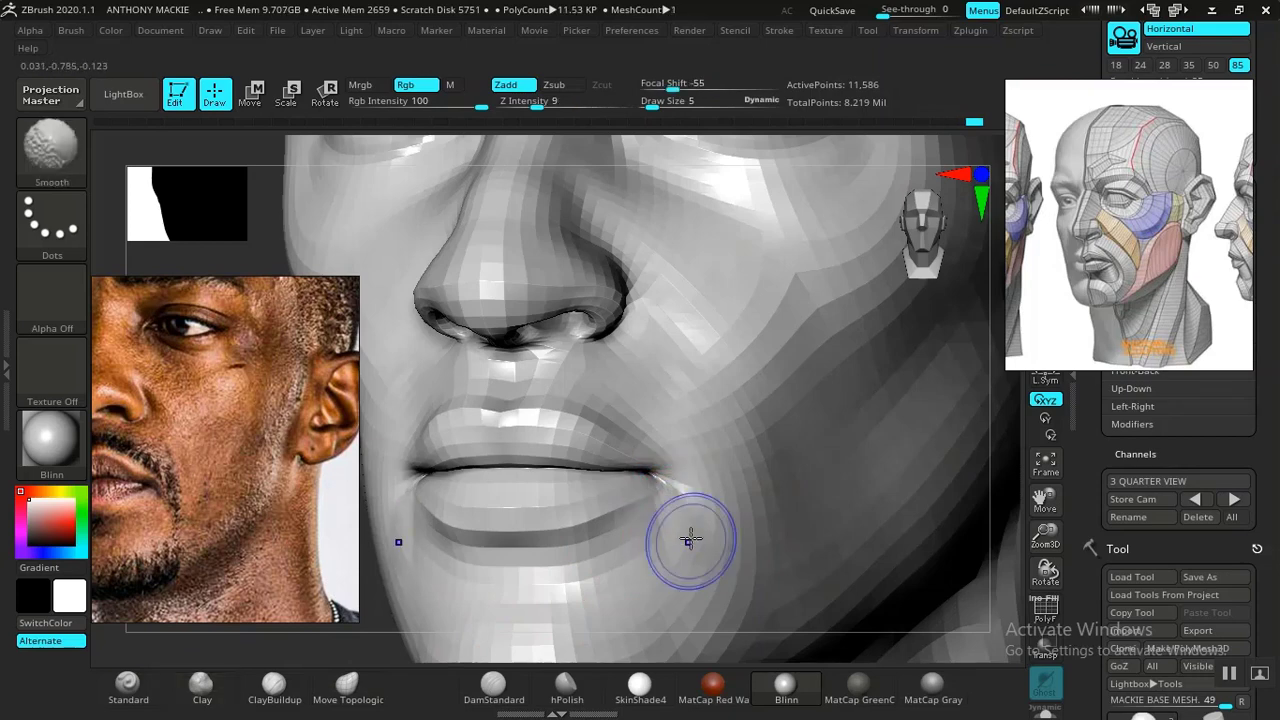
Set the Clay brush to focal shift -47 and draw size 16, and build up the jaw area in front of the earlobe
key(f)
mouse_move(698, 527)
mouse_down()
mouse_move(712, 478)
mouse_move(800, 557)
mouse_move(761, 398)
mouse_move(712, 446)
mouse_move(768, 503)
mouse_move(763, 491)
mouse_move(752, 500)
mouse_move(788, 506)
mouse_move(794, 531)
mouse_move(822, 540)
mouse_move(766, 486)
mouse_move(808, 514)
mouse_move(748, 486)
mouse_move(814, 563)
mouse_move(792, 543)
mouse_move(846, 537)
mouse_move(836, 560)
mouse_up()
key(space)
click(730, 451)
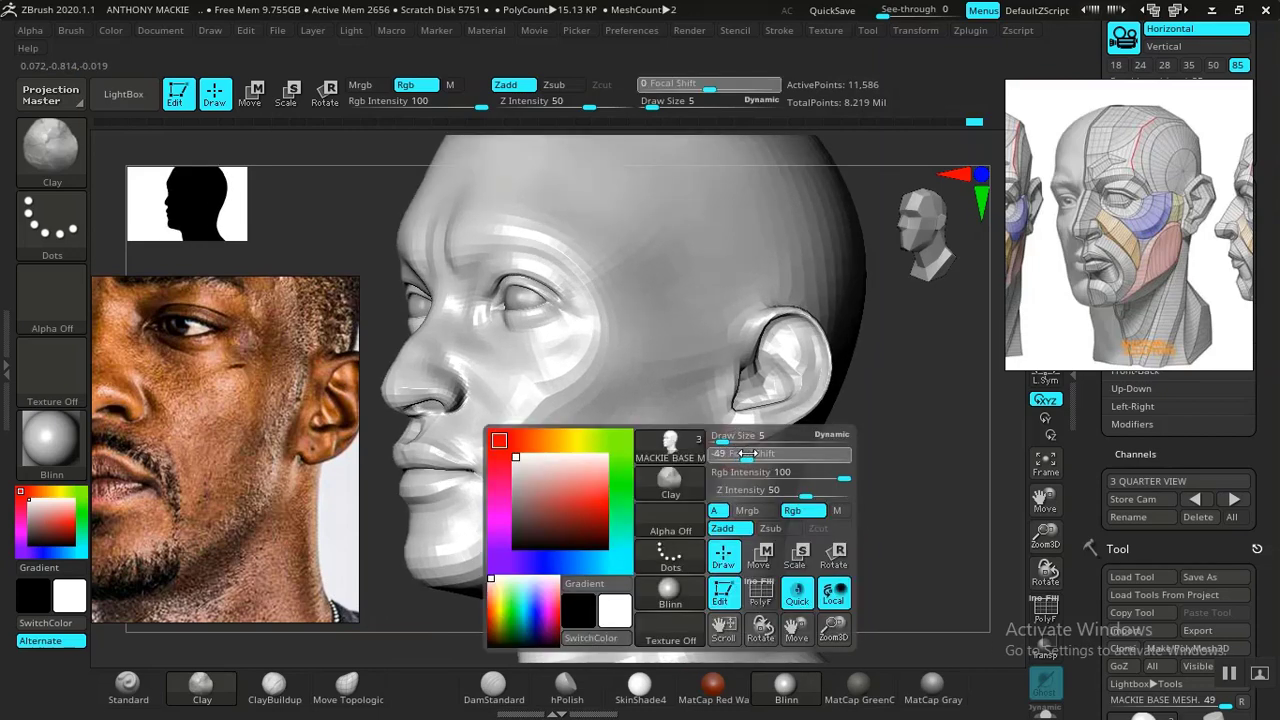
drag(748, 453, 749, 453)
drag(749, 440, 731, 440)
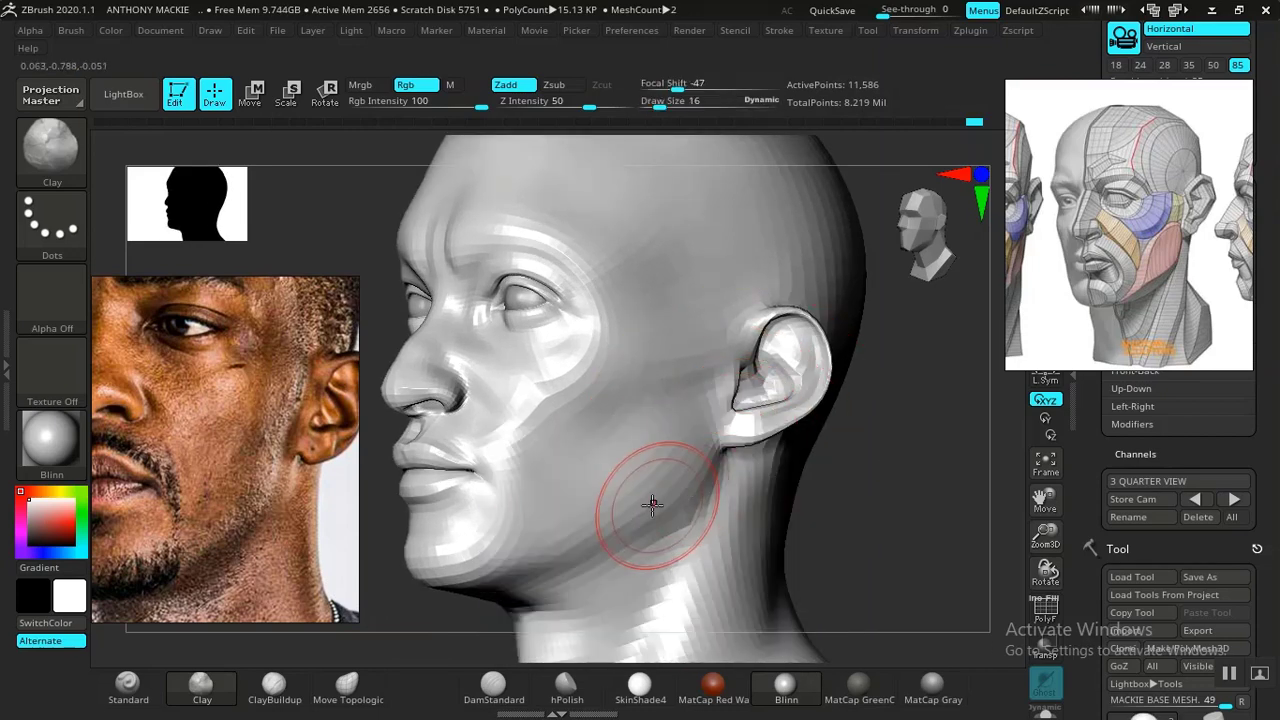
alt+drag(872, 520, 852, 542)
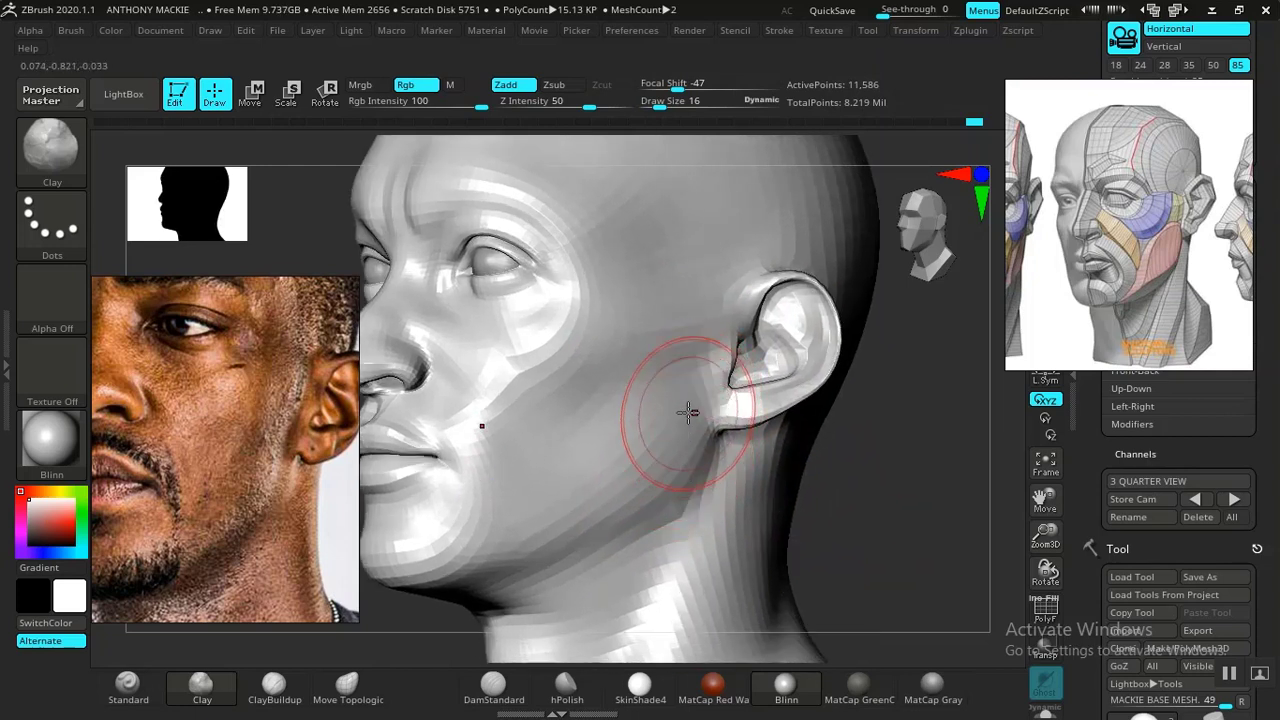
Carve the back edge of the jaw in front of the ear with the DamStandard brush and smooth the crease
click(493, 685)
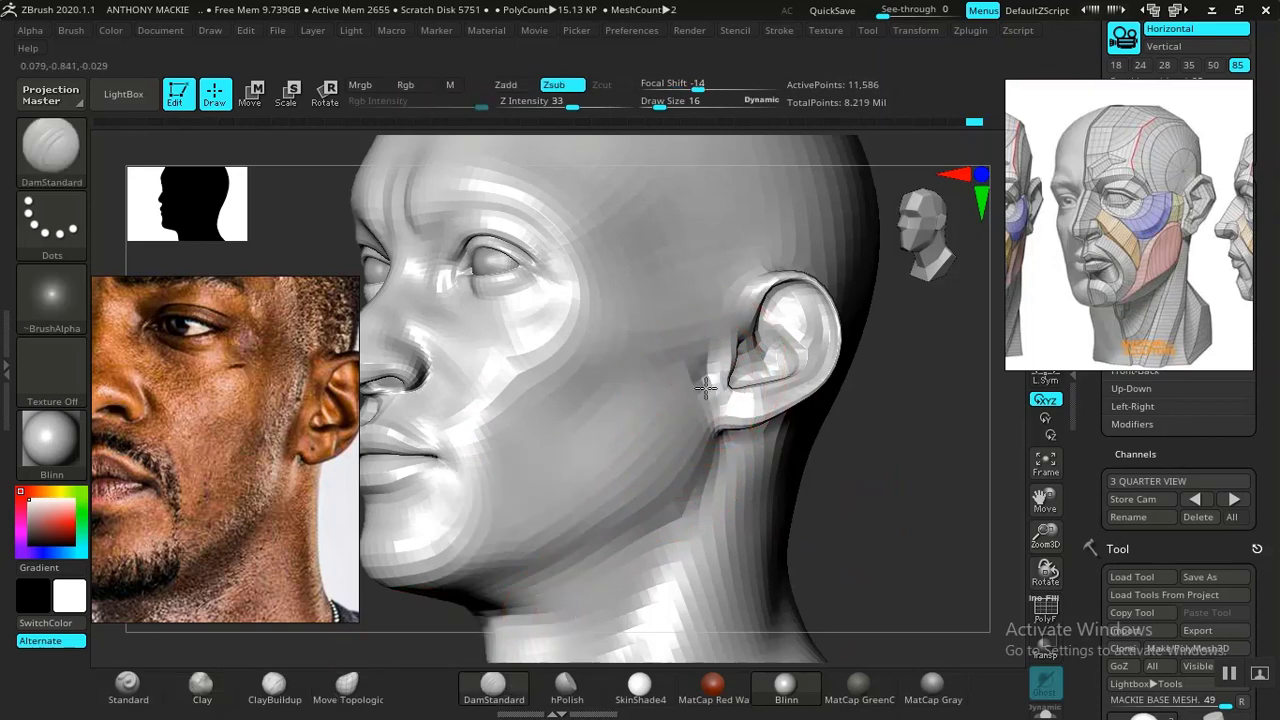
drag(692, 472, 683, 525)
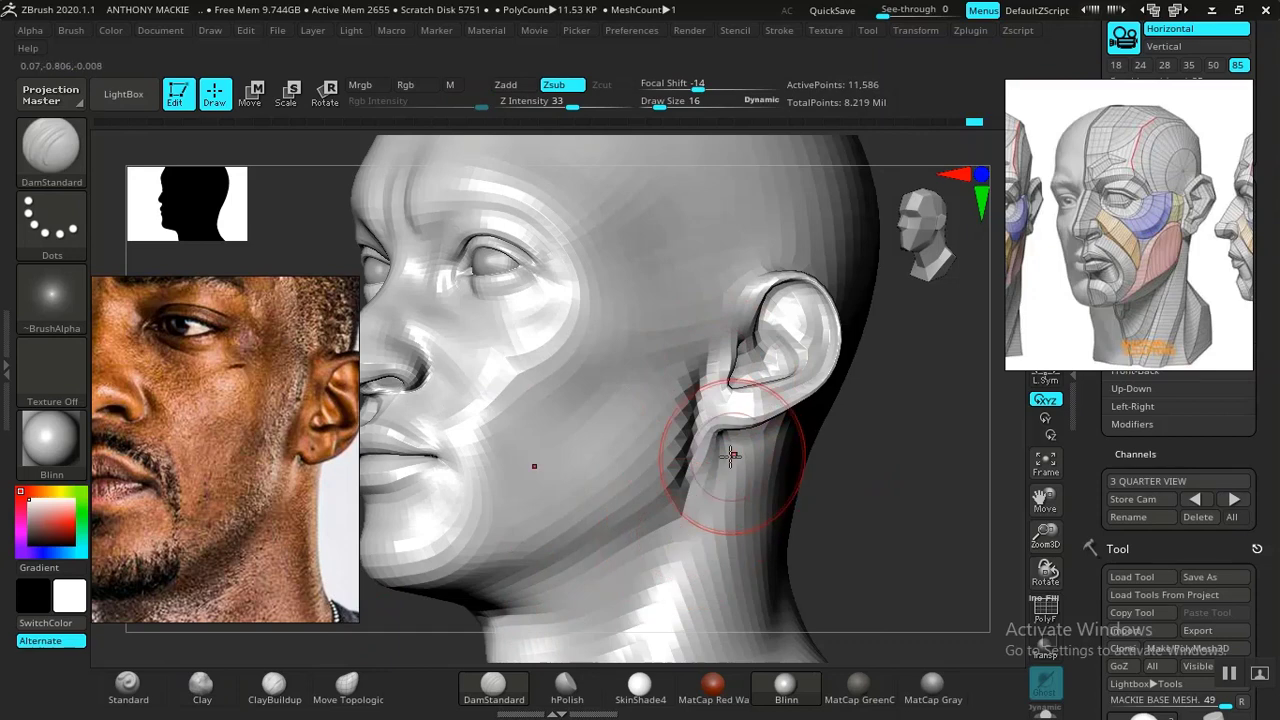
shift+drag(694, 468, 687, 472)
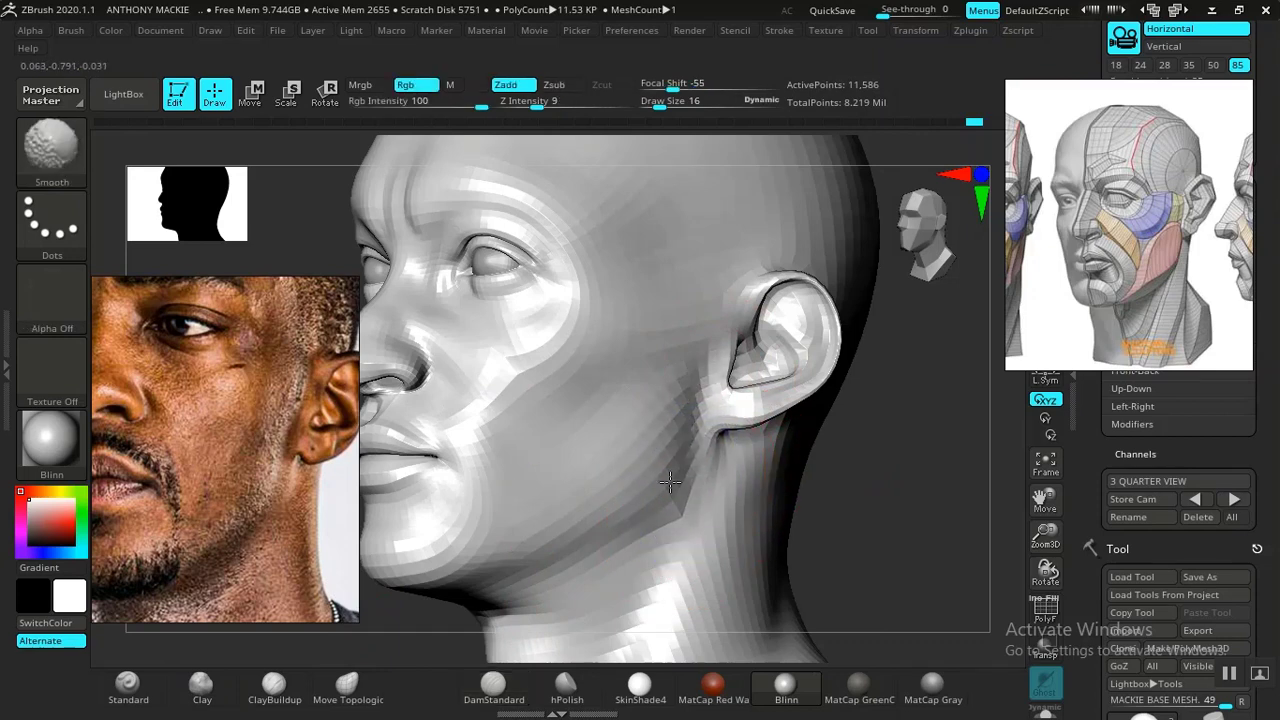
Build up the rear cheek between the ear and the jaw corner with the ClayBuildup brush and smooth the strokes
mouse_move(916, 430)
alt+mouse_down()
mouse_move(840, 500)
mouse_move(801, 496)
mouse_move(826, 506)
mouse_move(806, 457)
mouse_move(812, 505)
mouse_move(789, 466)
mouse_move(757, 463)
mouse_move(769, 488)
mouse_move(751, 486)
mouse_move(826, 503)
mouse_move(837, 546)
mouse_move(881, 546)
mouse_move(880, 523)
mouse_move(880, 551)
mouse_move(894, 551)
mouse_move(833, 548)
alt+mouse_up()
click(274, 684)
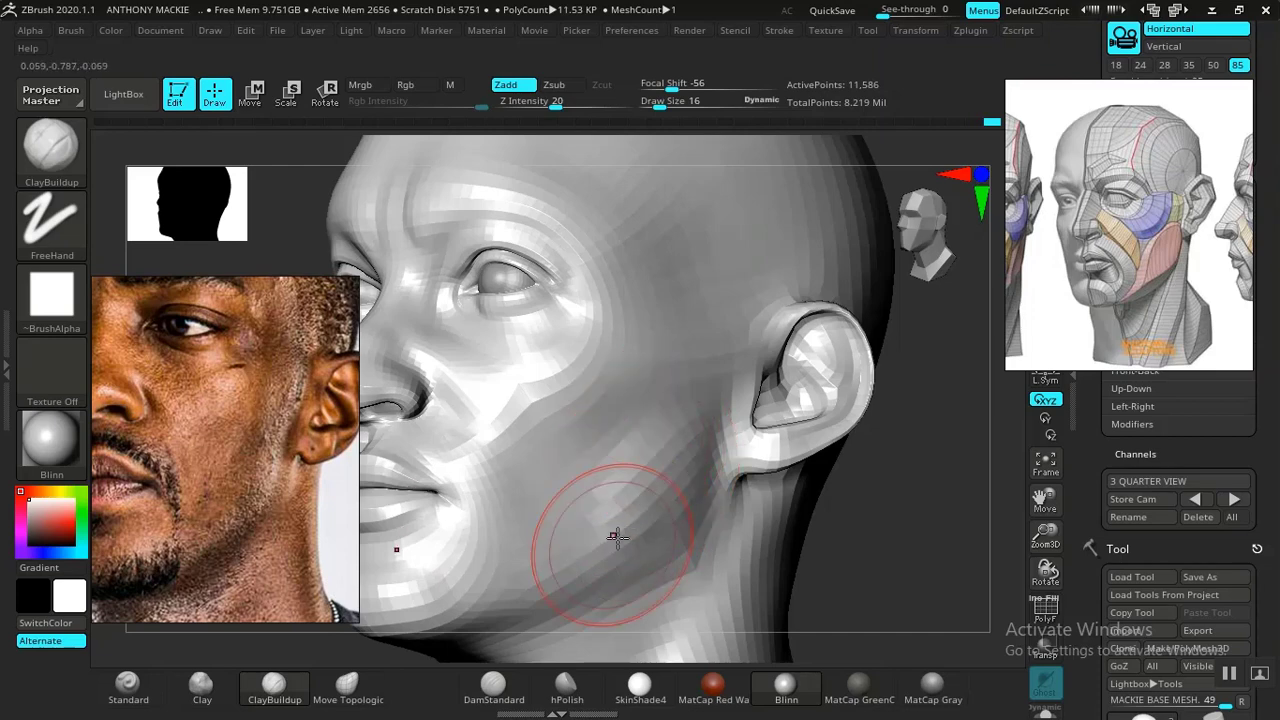
key(shift)
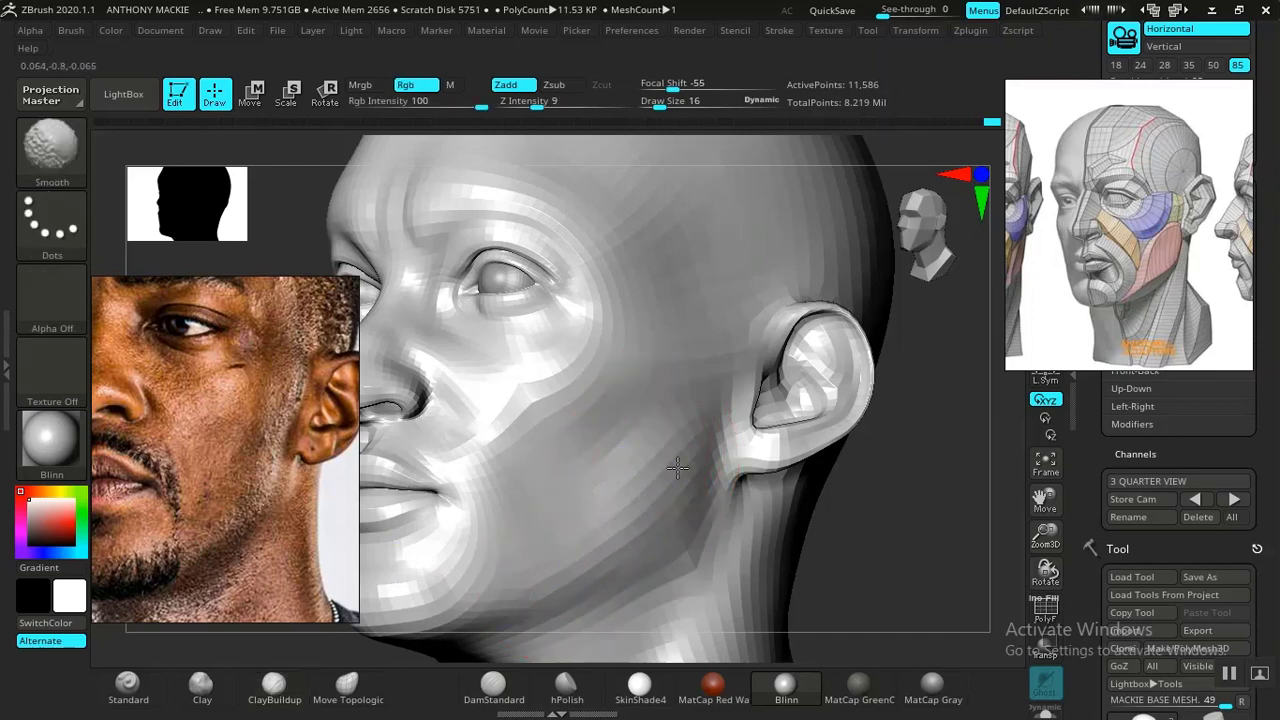
Return to 3 QUARTER VIEW, check the sculpt against the photo overlay, and recentre the close-up photo on the face
mouse_move(855, 560)
alt+mouse_down()
mouse_move(840, 429)
mouse_move(811, 514)
mouse_move(780, 494)
mouse_move(833, 569)
mouse_move(789, 520)
mouse_move(812, 518)
mouse_move(826, 537)
alt+mouse_up()
click(1195, 499)
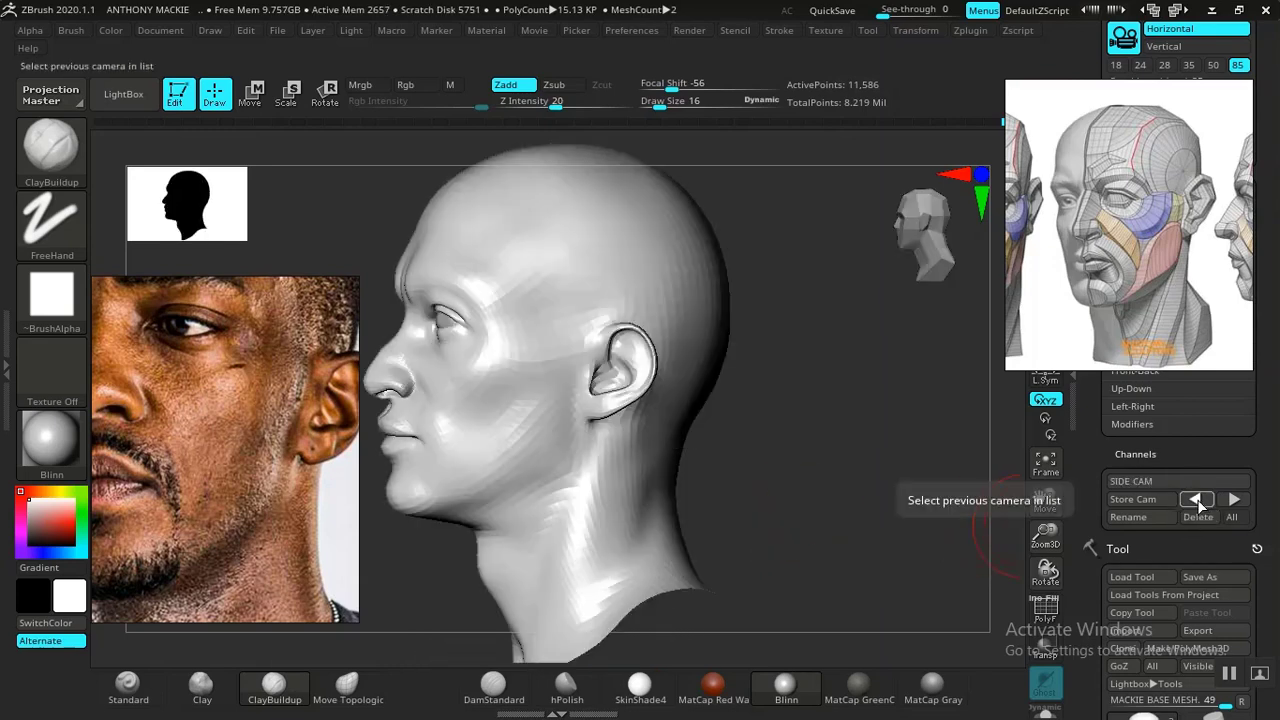
click(1195, 499)
click(1195, 499)
key(shift+z)
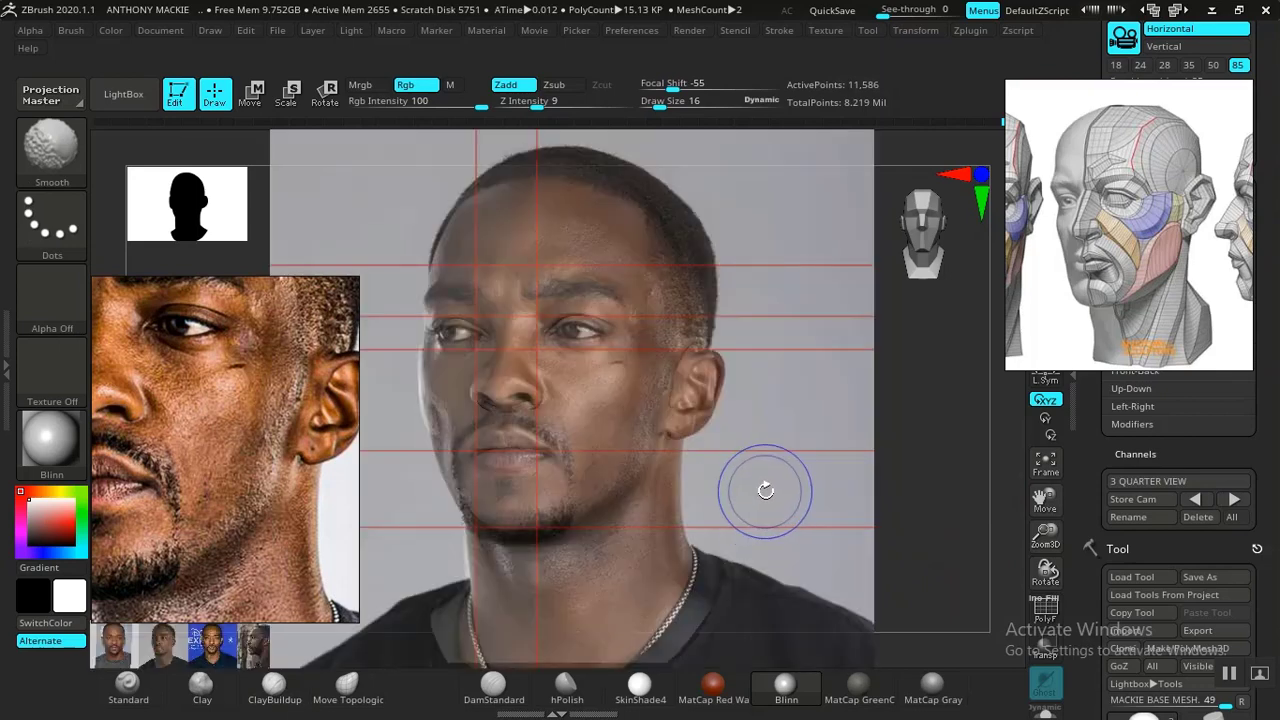
key(shift+z)
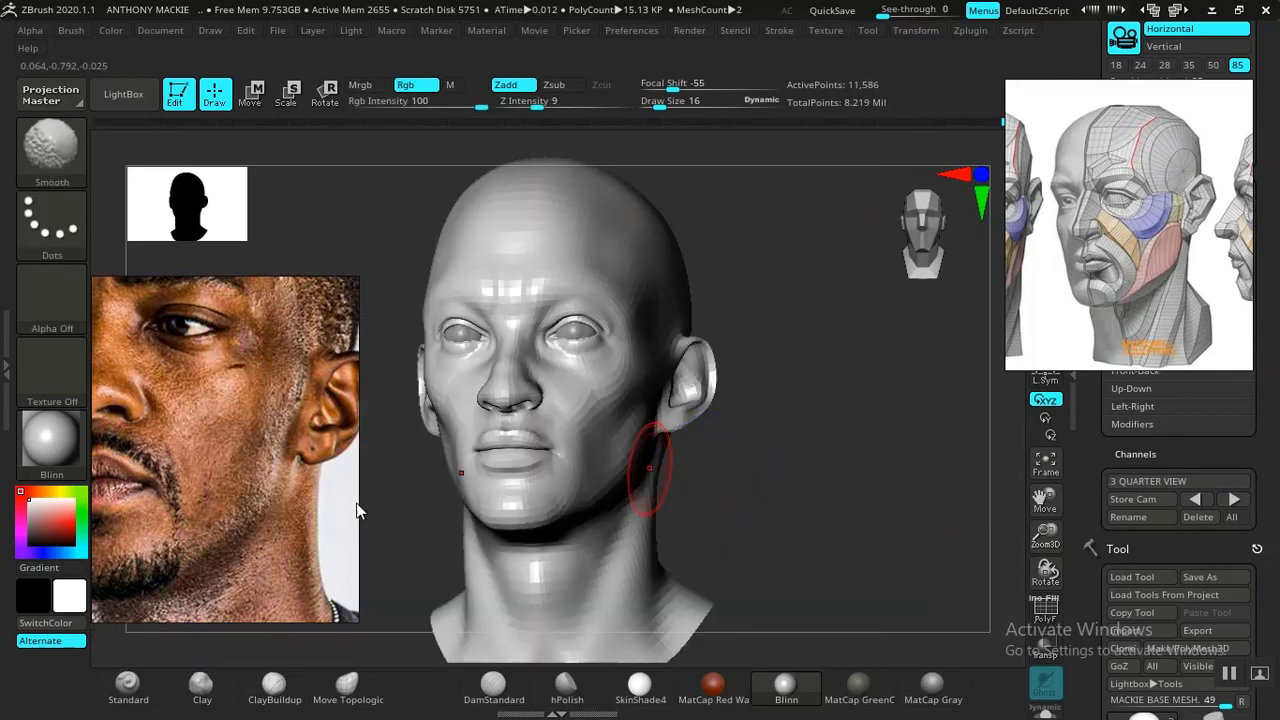
mouse_move(188, 523)
middle_down()
mouse_move(262, 542)
mouse_move(264, 612)
middle_up()
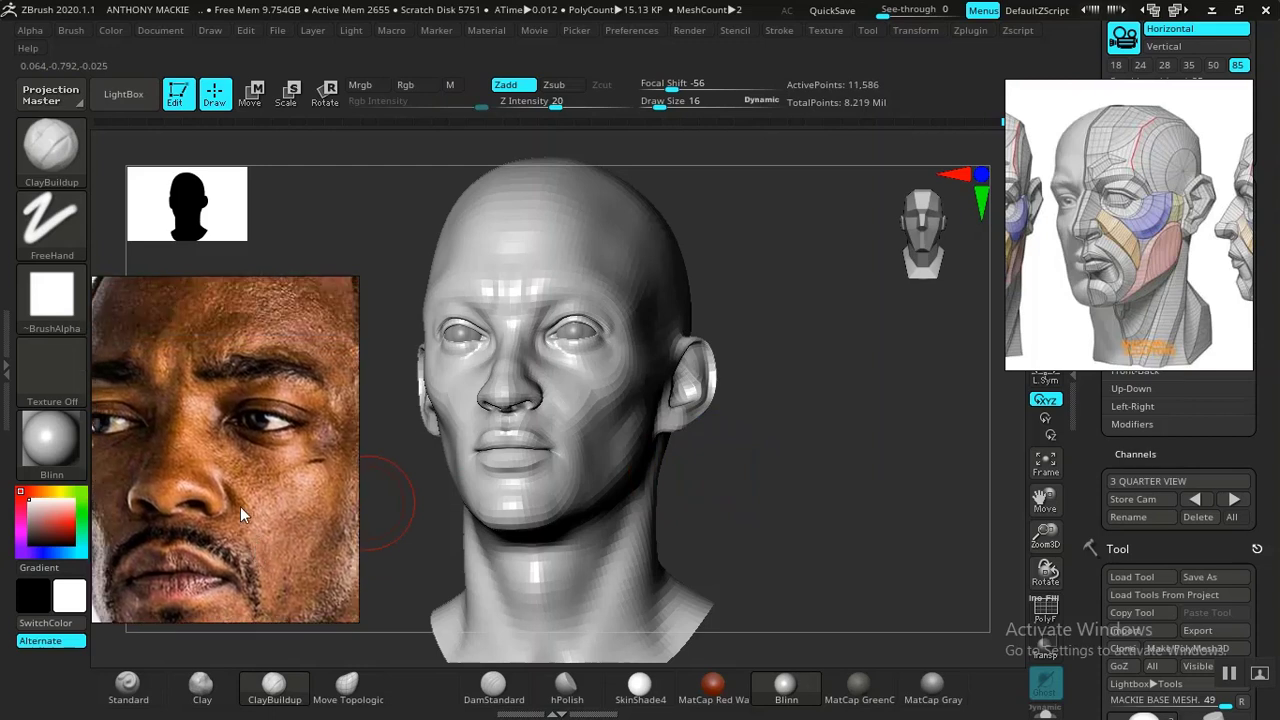
mouse_move(240, 506)
middle_down()
mouse_move(318, 492)
mouse_move(210, 492)
mouse_move(195, 530)
mouse_move(275, 452)
mouse_move(243, 465)
mouse_move(265, 460)
mouse_move(224, 485)
mouse_move(235, 481)
mouse_move(223, 501)
mouse_move(227, 471)
middle_up()
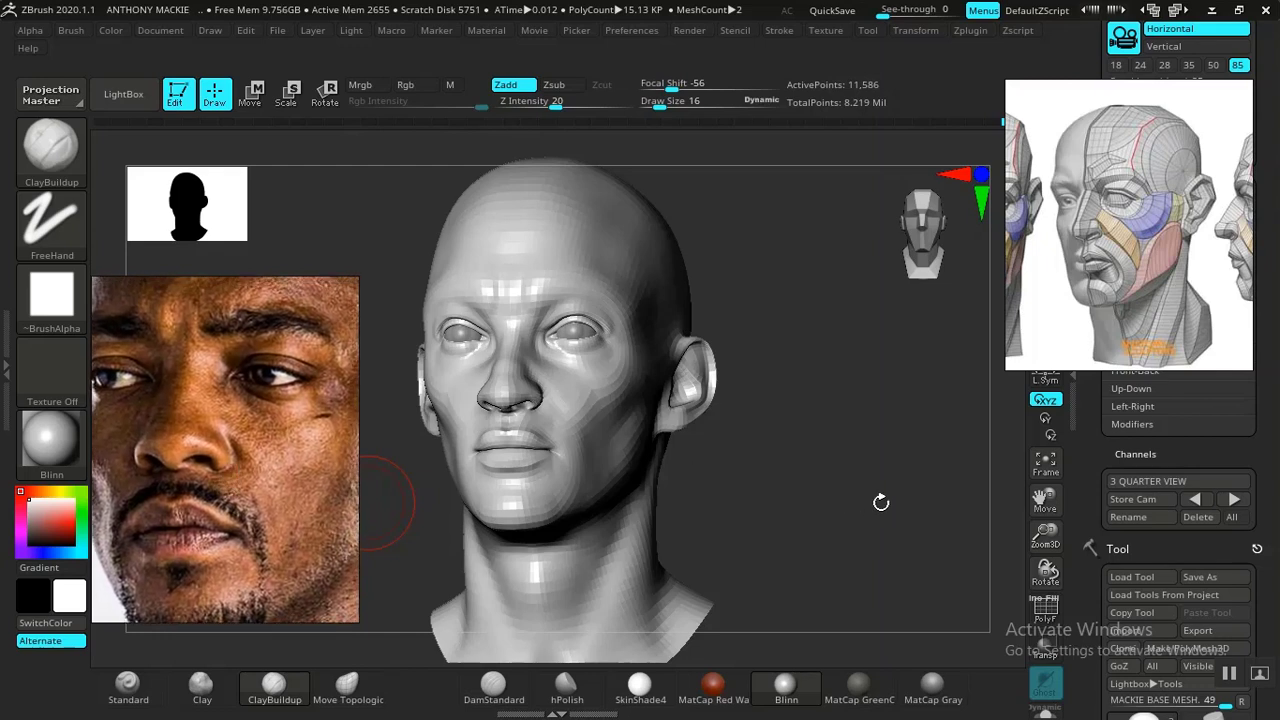
Build up the side of the nose below the inner eye corner with ClayBuildup at draw size 5 and smooth the strokes
drag(1099, 509, 1097, 524)
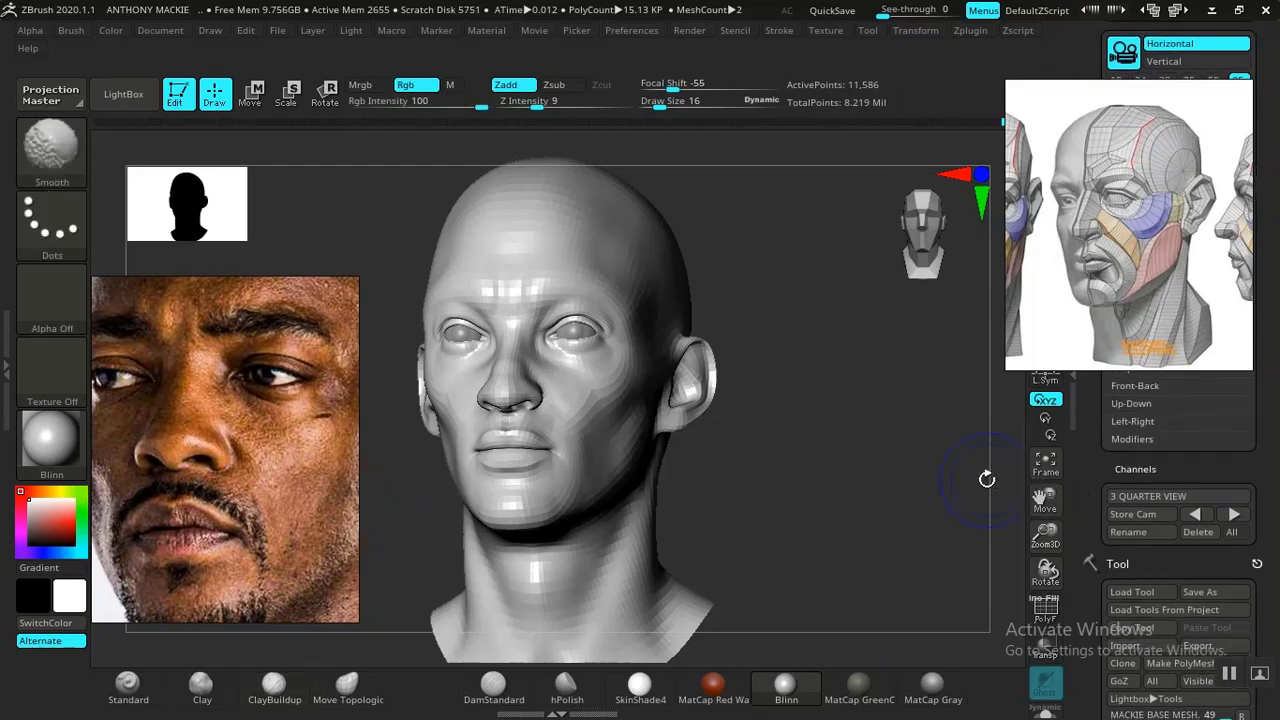
key(shift+z)
key(shift+z)
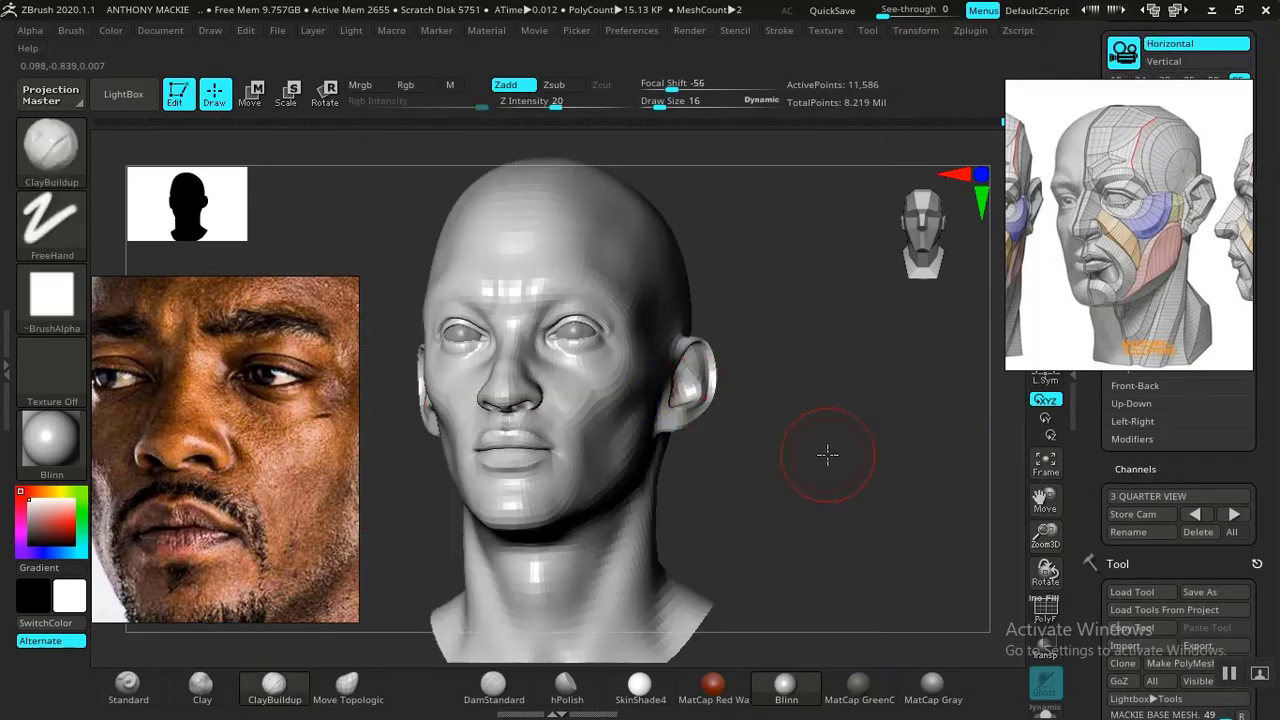
alt+drag(878, 524, 954, 500)
alt+drag(854, 262, 931, 420)
mouse_move(920, 335)
alt+mouse_down()
mouse_move(991, 425)
mouse_move(1008, 422)
alt+mouse_up()
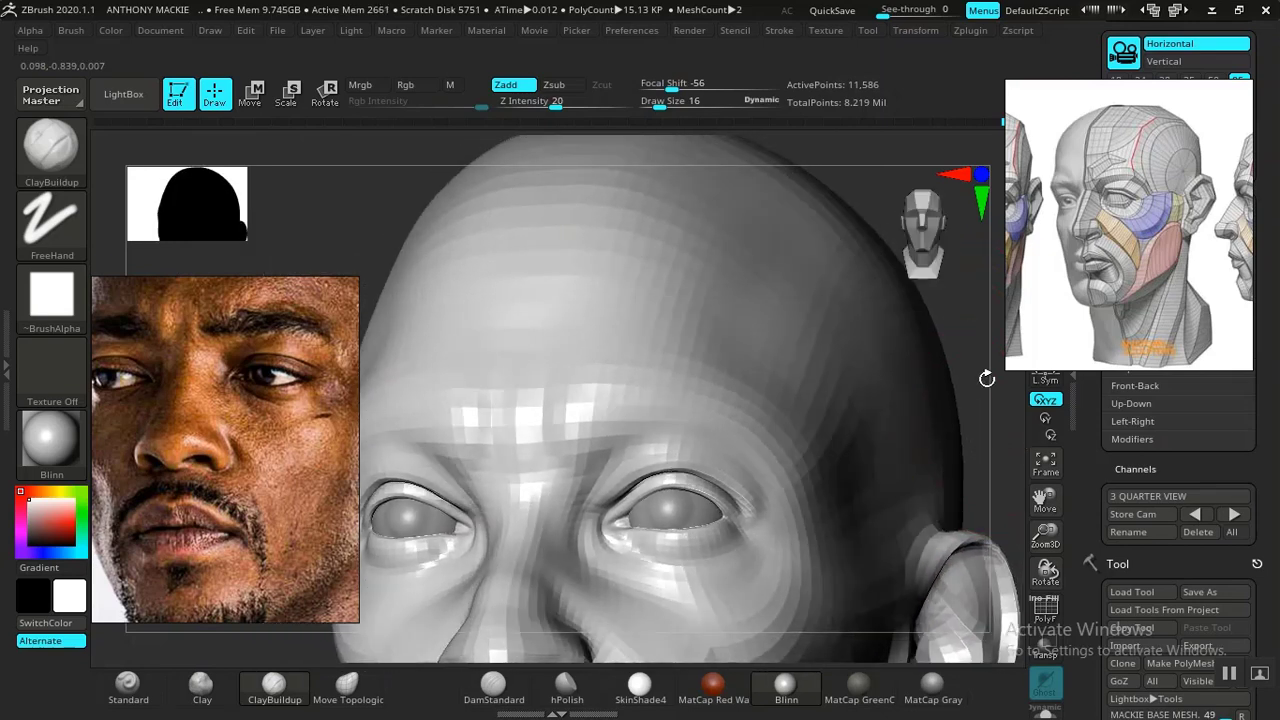
drag(987, 378, 977, 348)
key(space)
drag(548, 444, 532, 437)
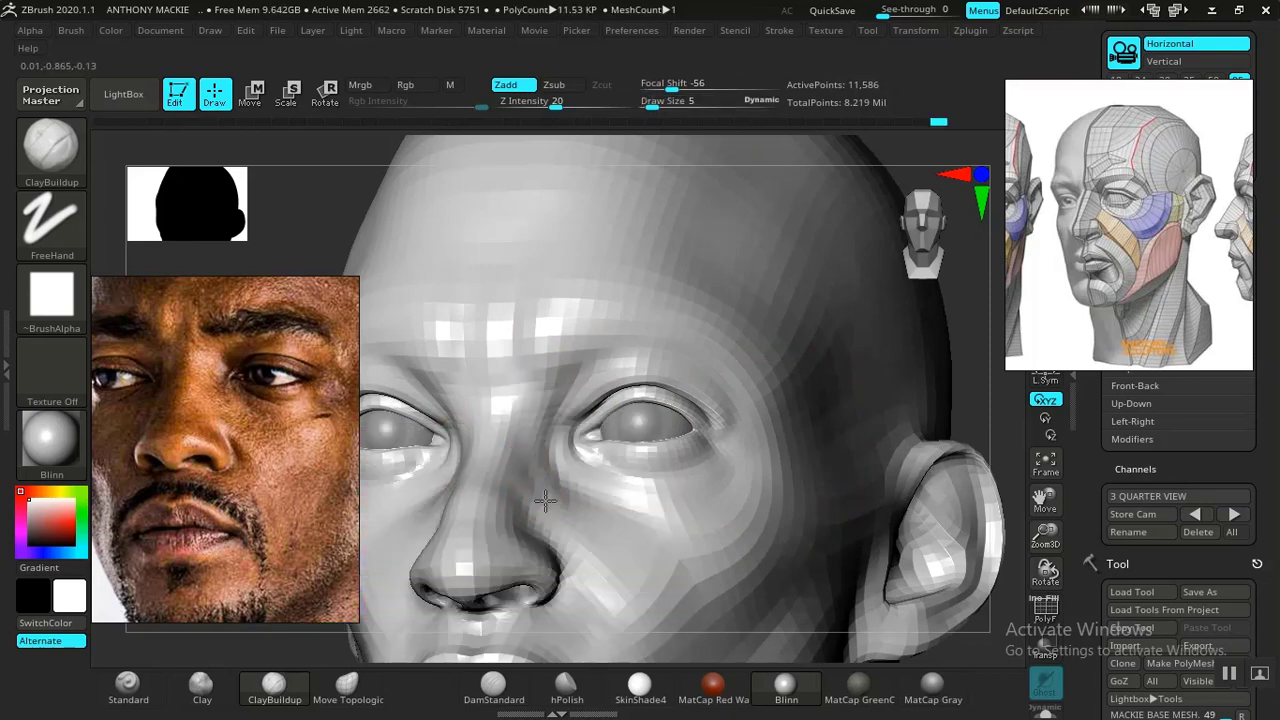
key(shift)
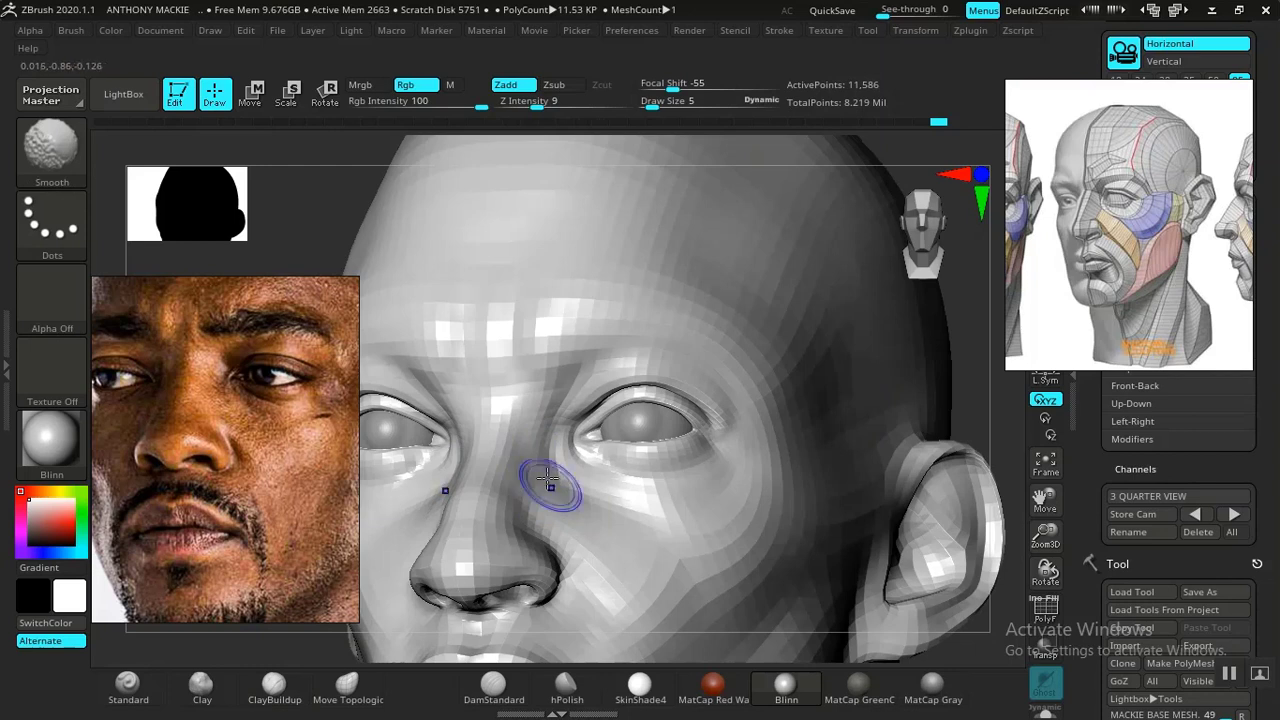
mouse_move(547, 480)
shift+mouse_down()
mouse_move(543, 506)
mouse_move(543, 492)
shift+mouse_up()
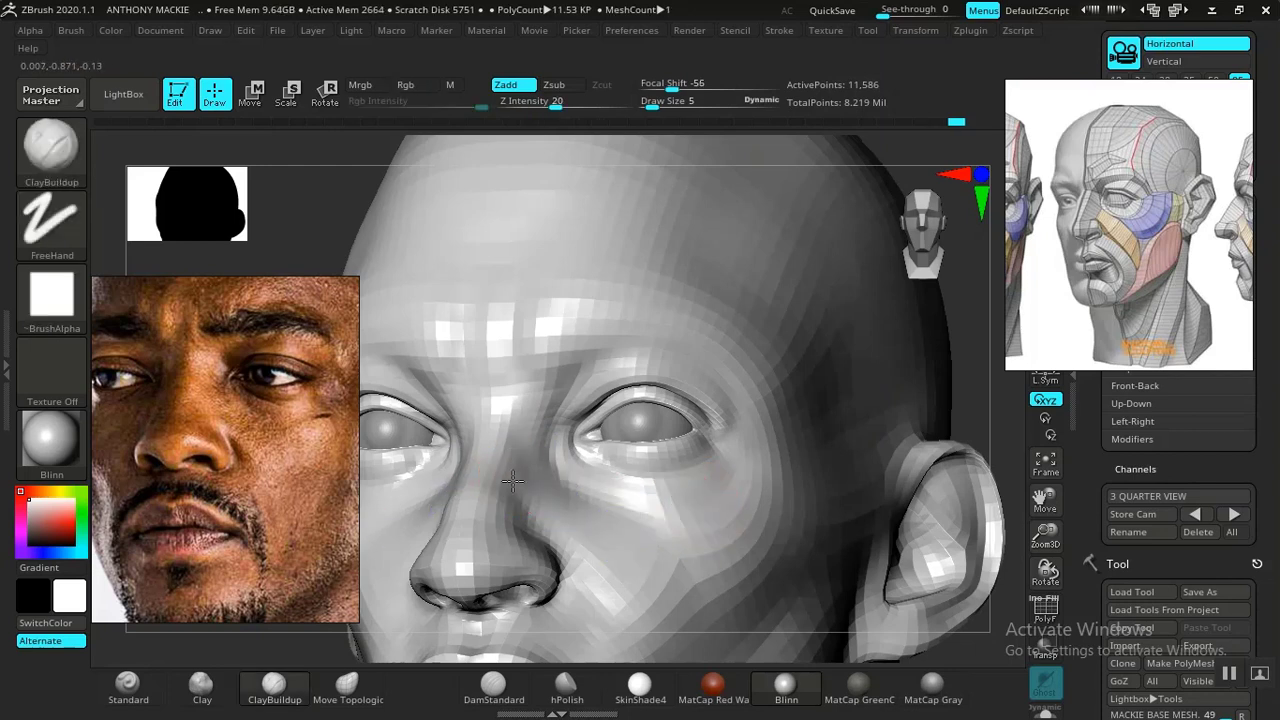
key(shift)
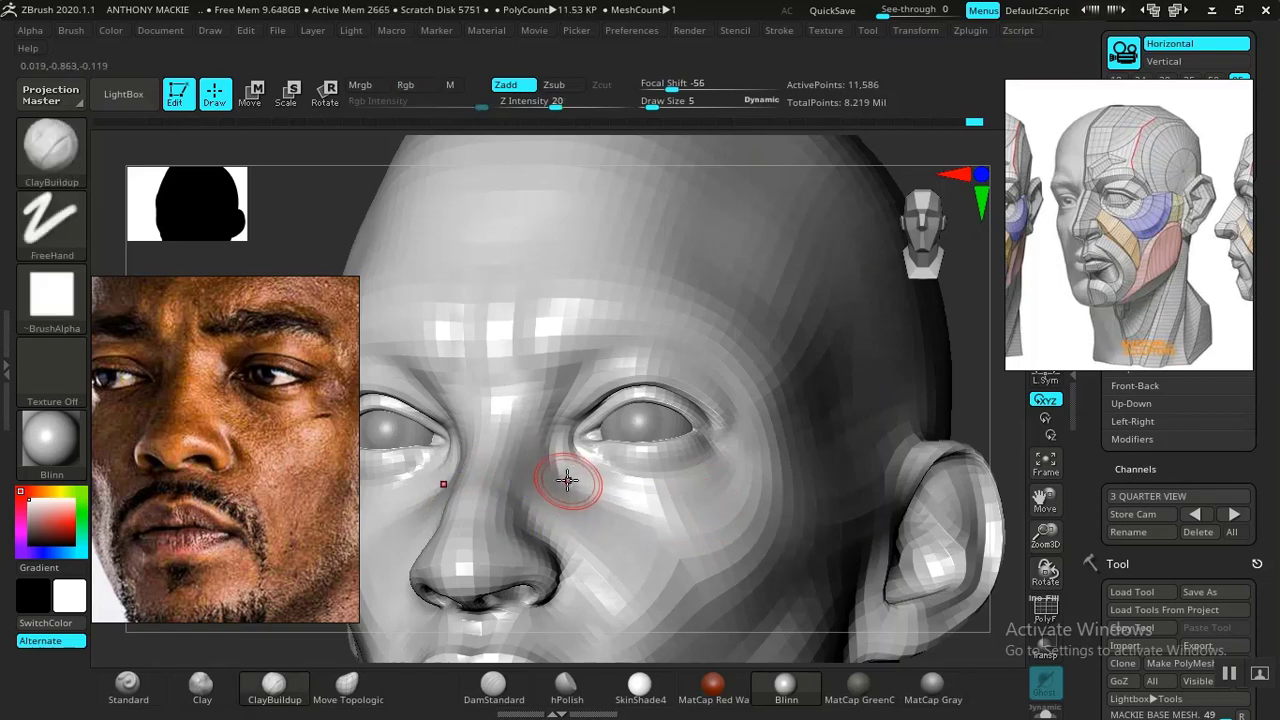
Refine the nose bridge beside the inner eye corner with the ClayBuildup brush and smooth the surface
mouse_move(963, 389)
mouse_down()
mouse_move(938, 387)
mouse_move(953, 431)
mouse_move(963, 400)
mouse_move(938, 397)
mouse_up()
mouse_move(858, 368)
alt+mouse_down()
mouse_move(783, 277)
mouse_move(755, 329)
alt+mouse_up()
mouse_move(722, 386)
alt+mouse_down()
mouse_move(804, 335)
mouse_move(896, 575)
alt+mouse_up()
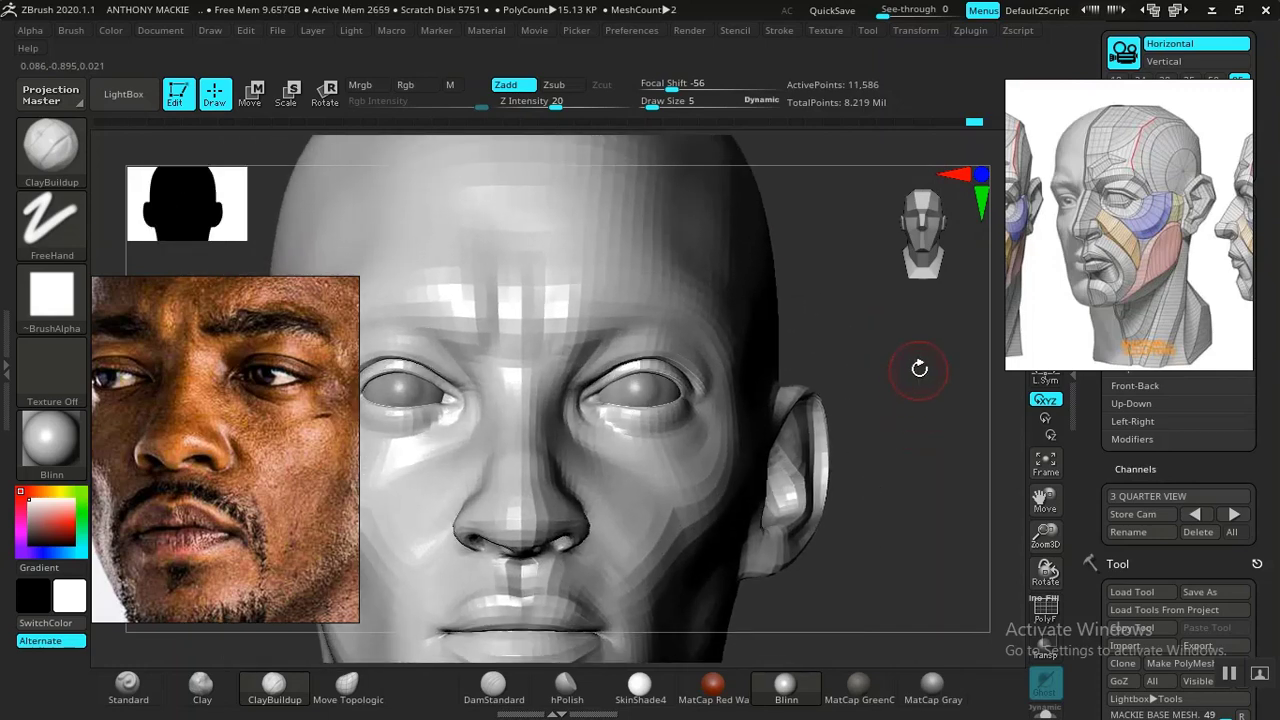
drag(920, 368, 820, 360)
drag(451, 380, 551, 497)
drag(538, 410, 754, 427)
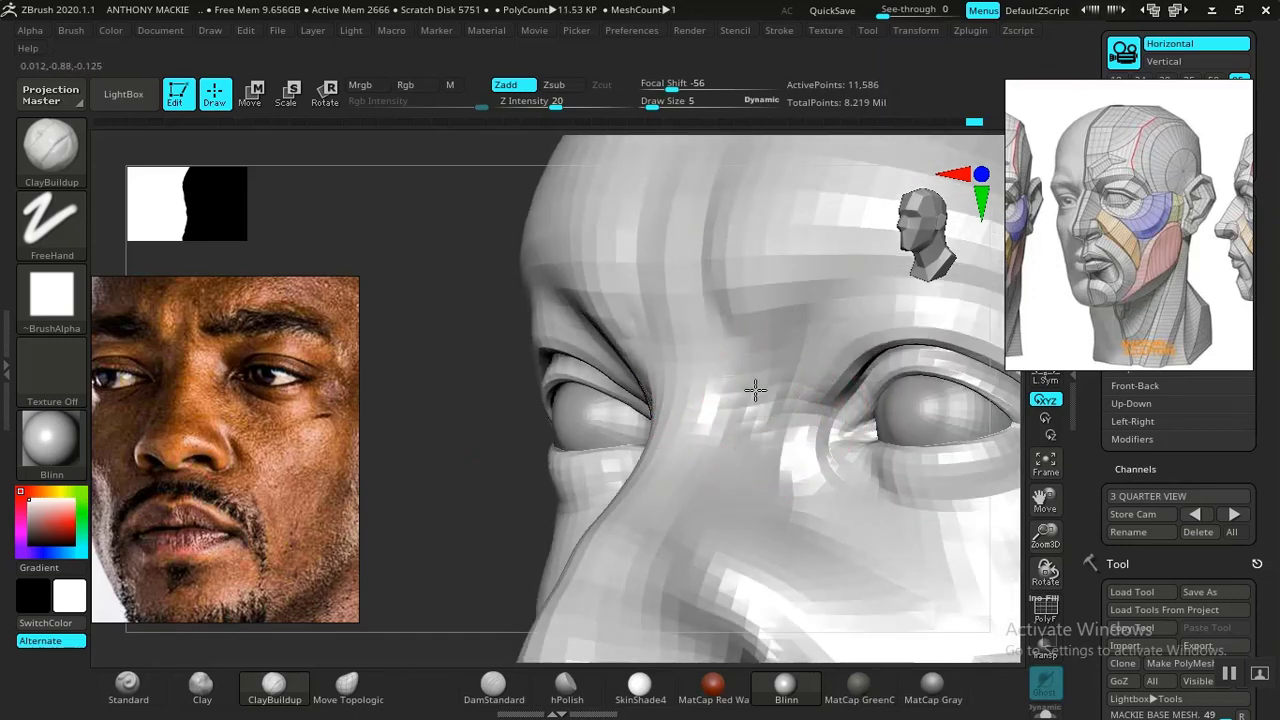
key(shift)
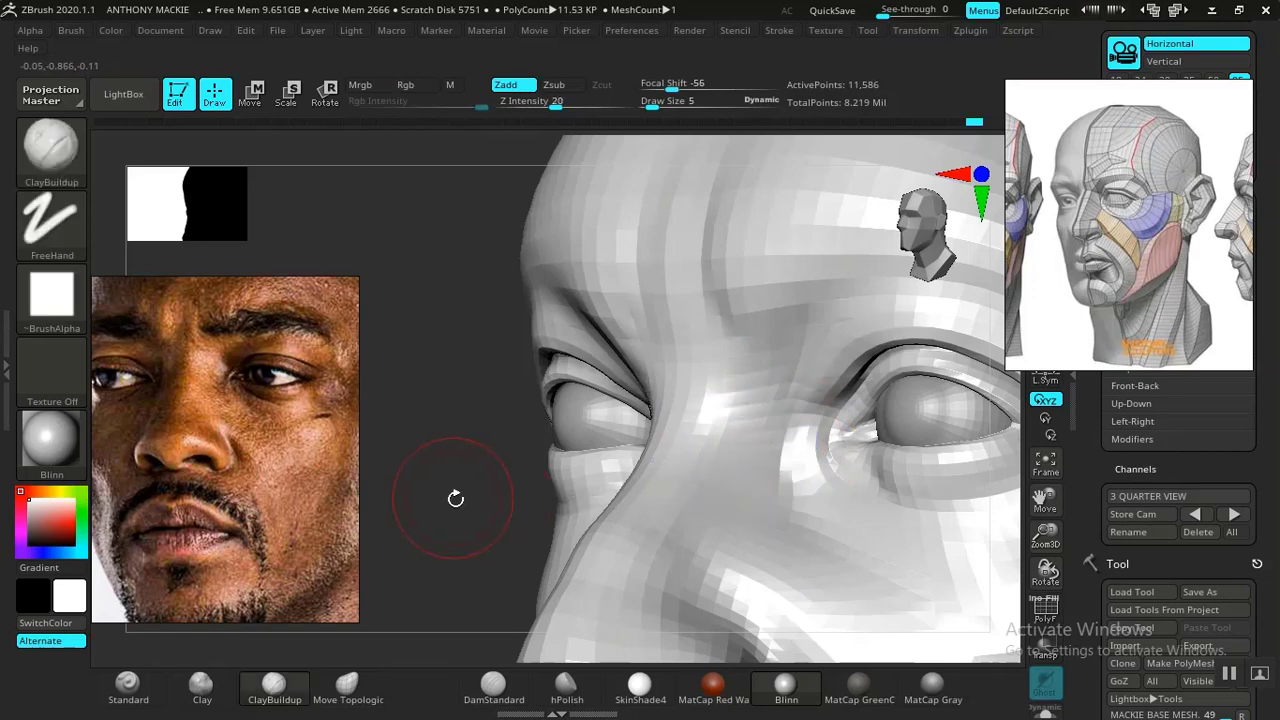
mouse_move(454, 497)
alt+mouse_down()
mouse_move(460, 320)
mouse_move(477, 406)
mouse_move(500, 408)
alt+mouse_up()
alt+drag(949, 428, 795, 522)
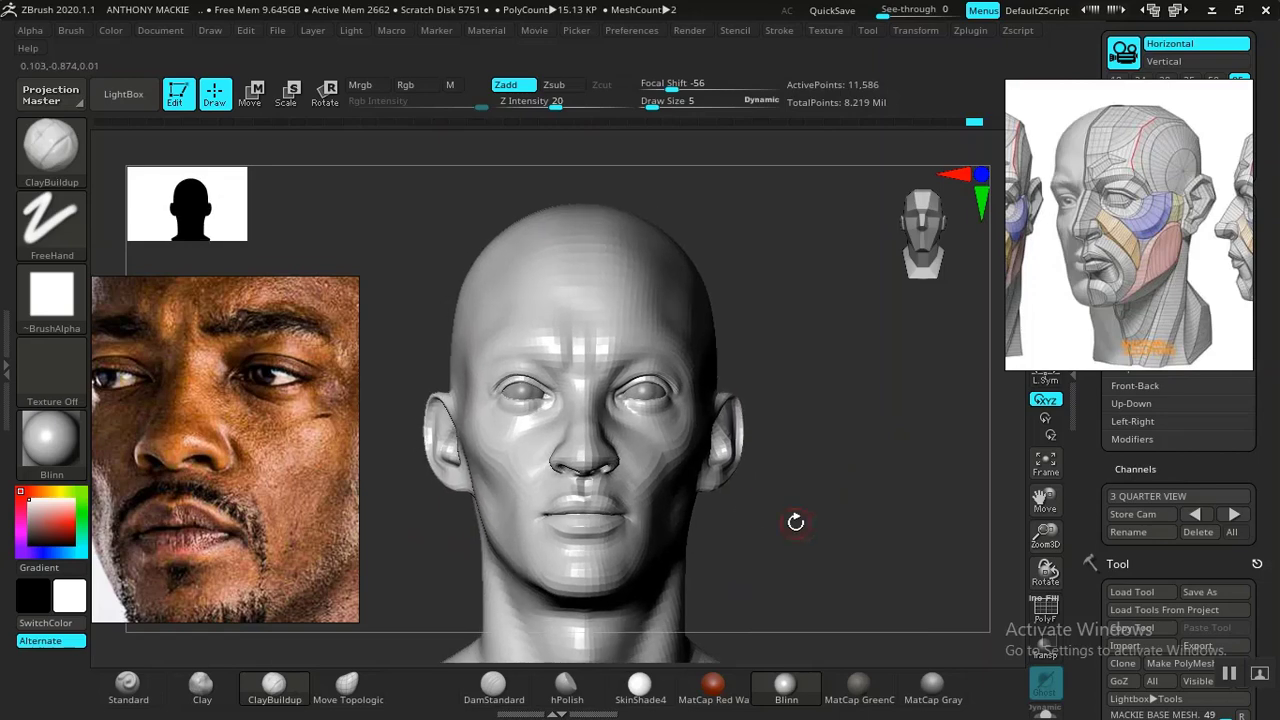
Shift the close-up reference photo to show the whole beard and switch the sculpt's material to MatCap Gray
middle_drag(297, 522, 305, 489)
drag(779, 530, 862, 580)
click(930, 686)
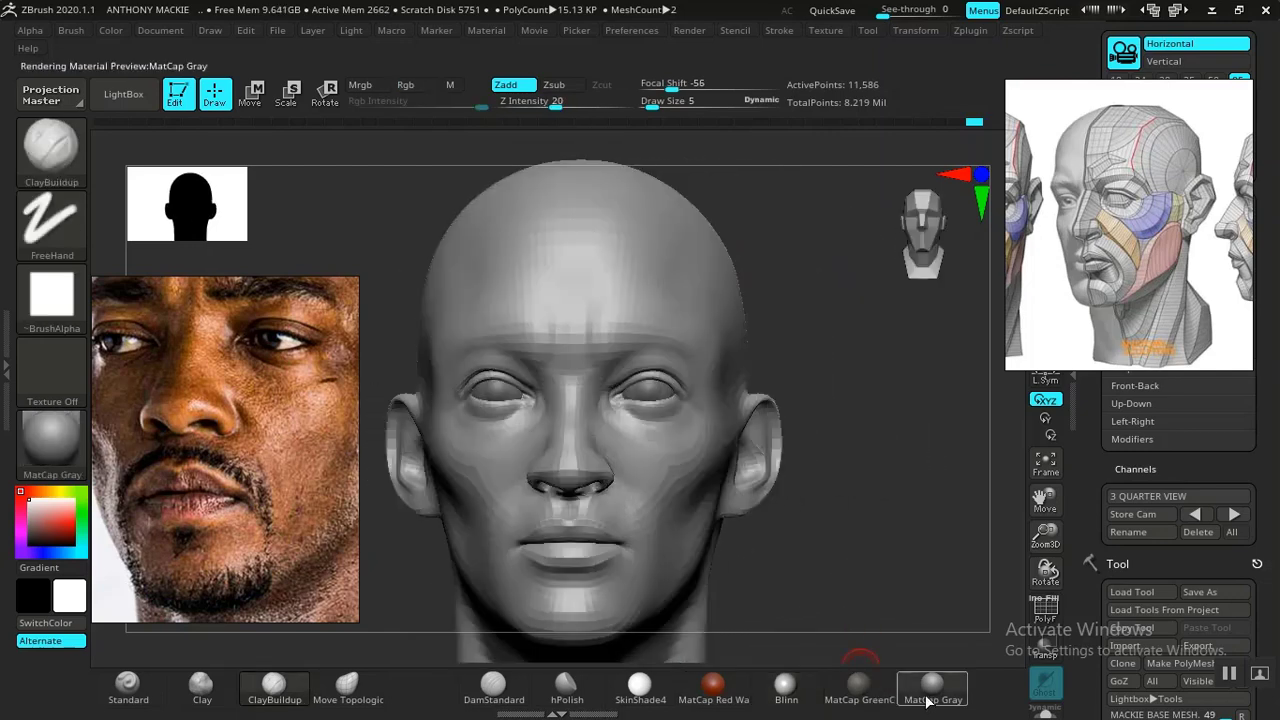
alt+drag(814, 514, 816, 545)
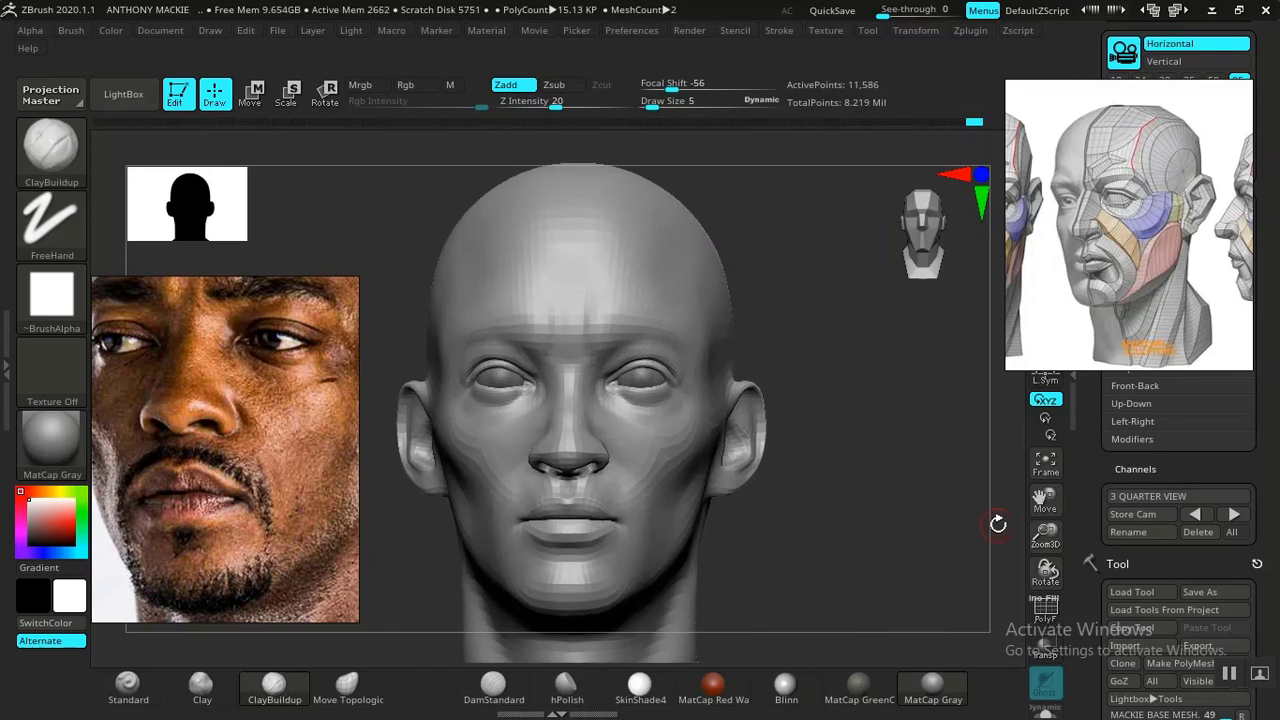
Return to 3 QUARTER VIEW and reshape the lower edge of the chin to the photo with Move Topological at draw size 26
click(1234, 516)
click(1234, 516)
click(1234, 516)
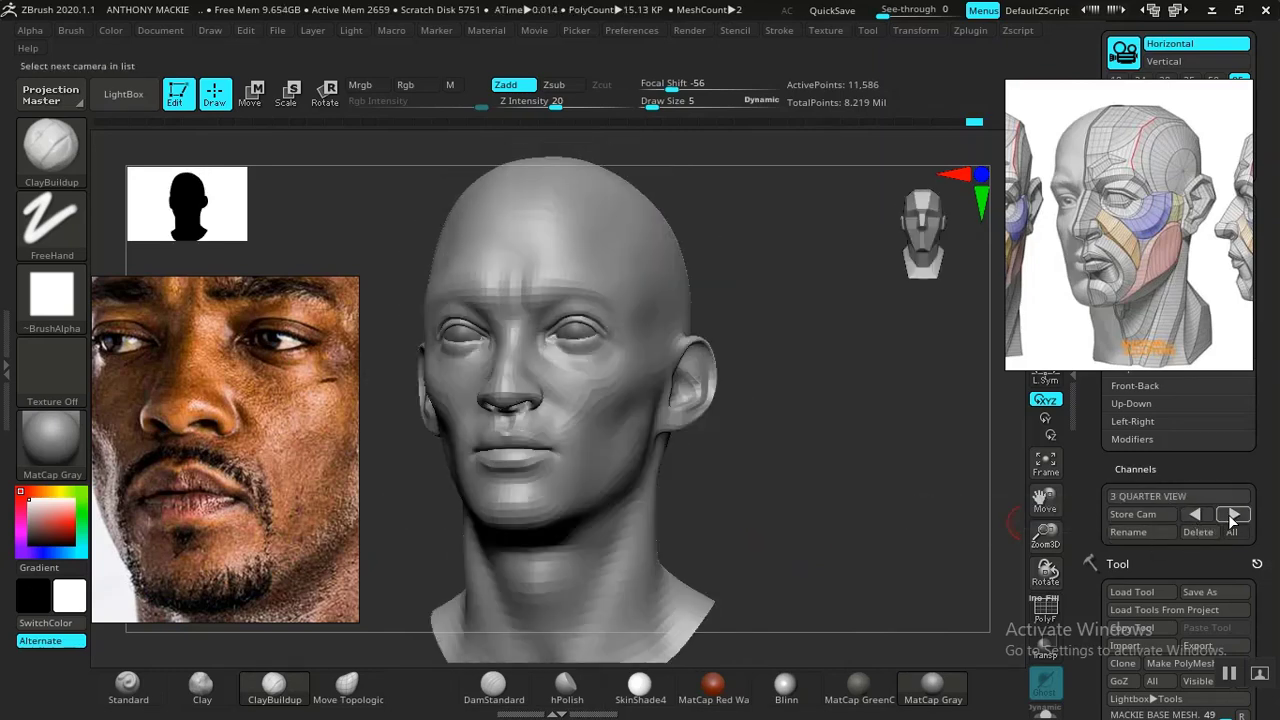
key(shift+z)
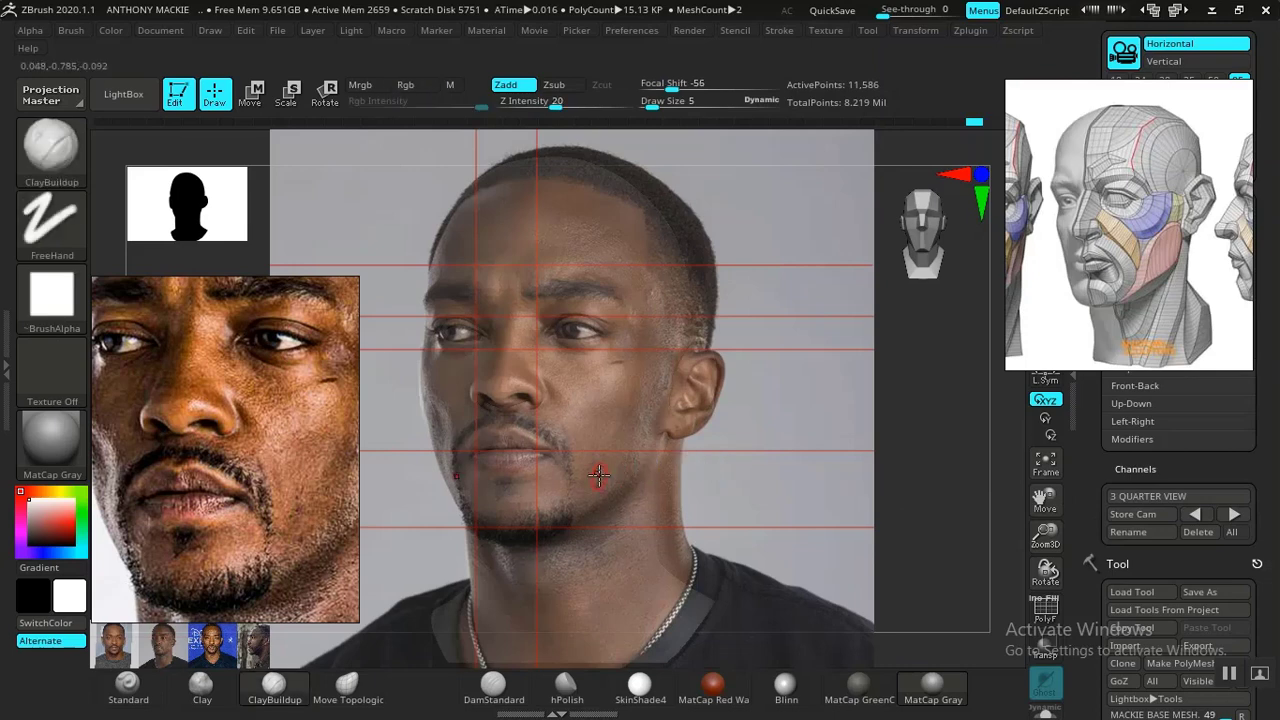
key(space)
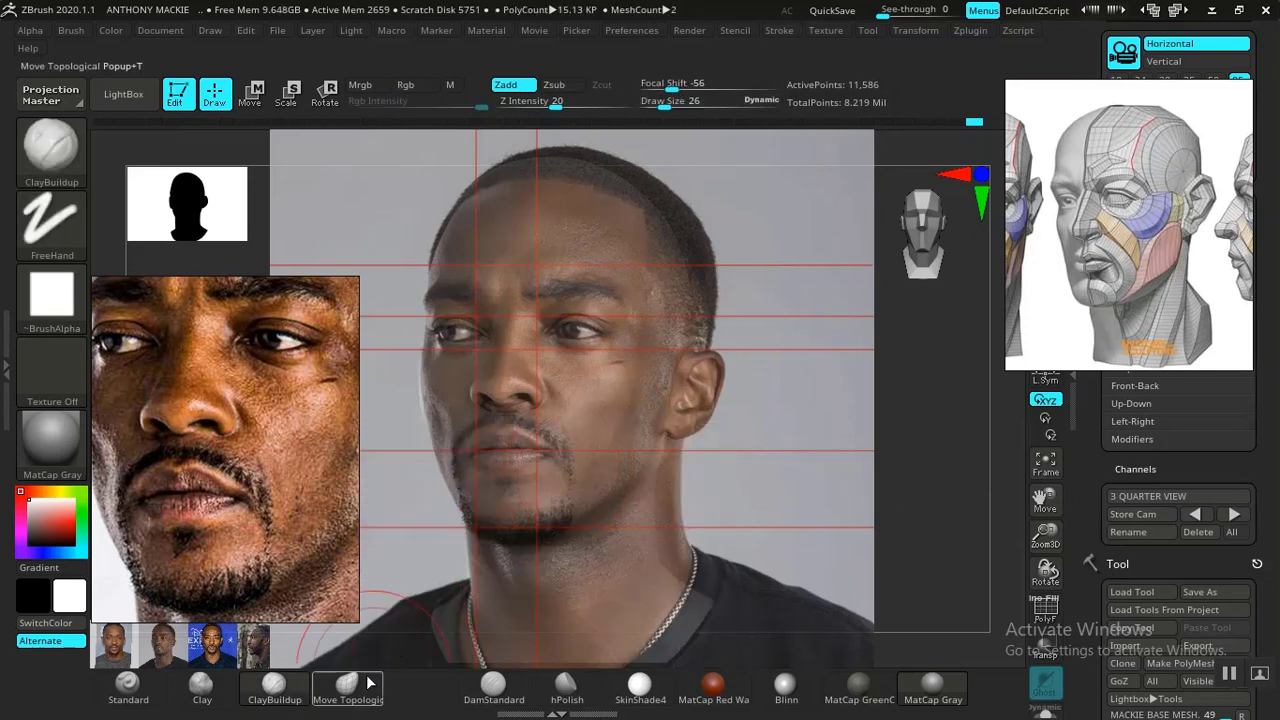
click(348, 688)
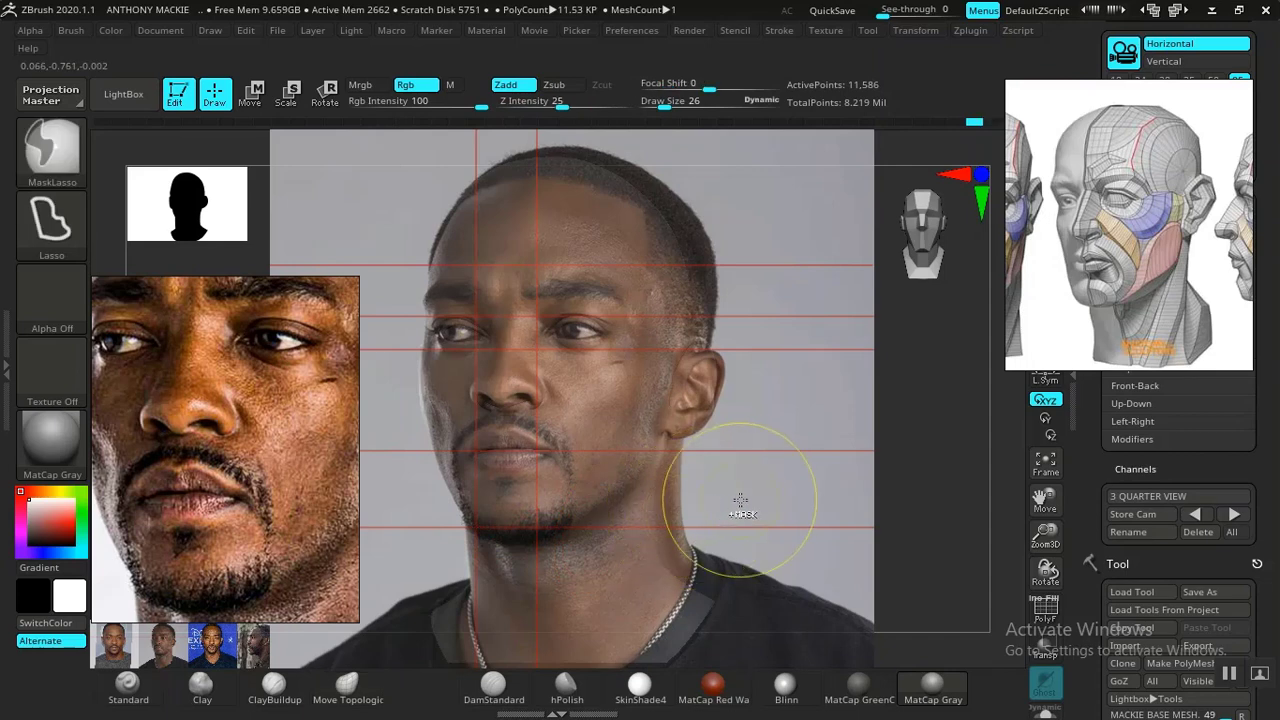
key(shift+z)
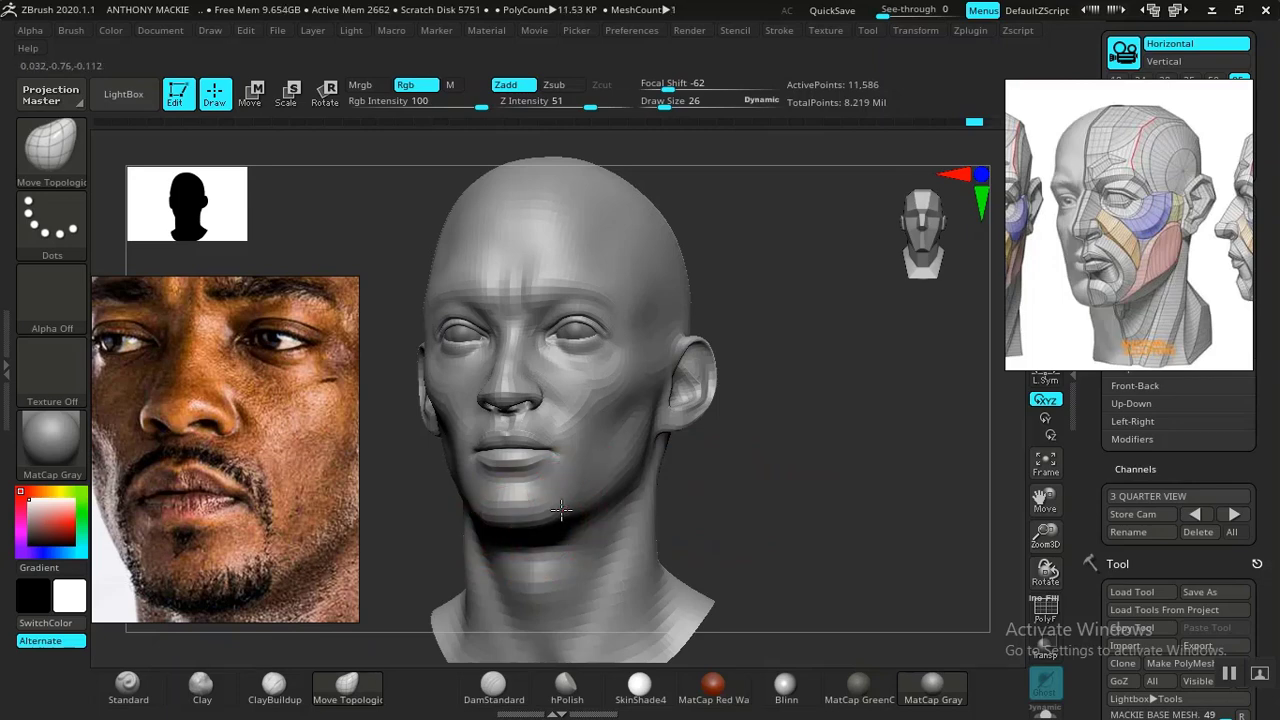
drag(561, 510, 521, 520)
Compare the chin and jaw outline with the three-quarter photo by repeatedly toggling the overlay
key(shift+z)
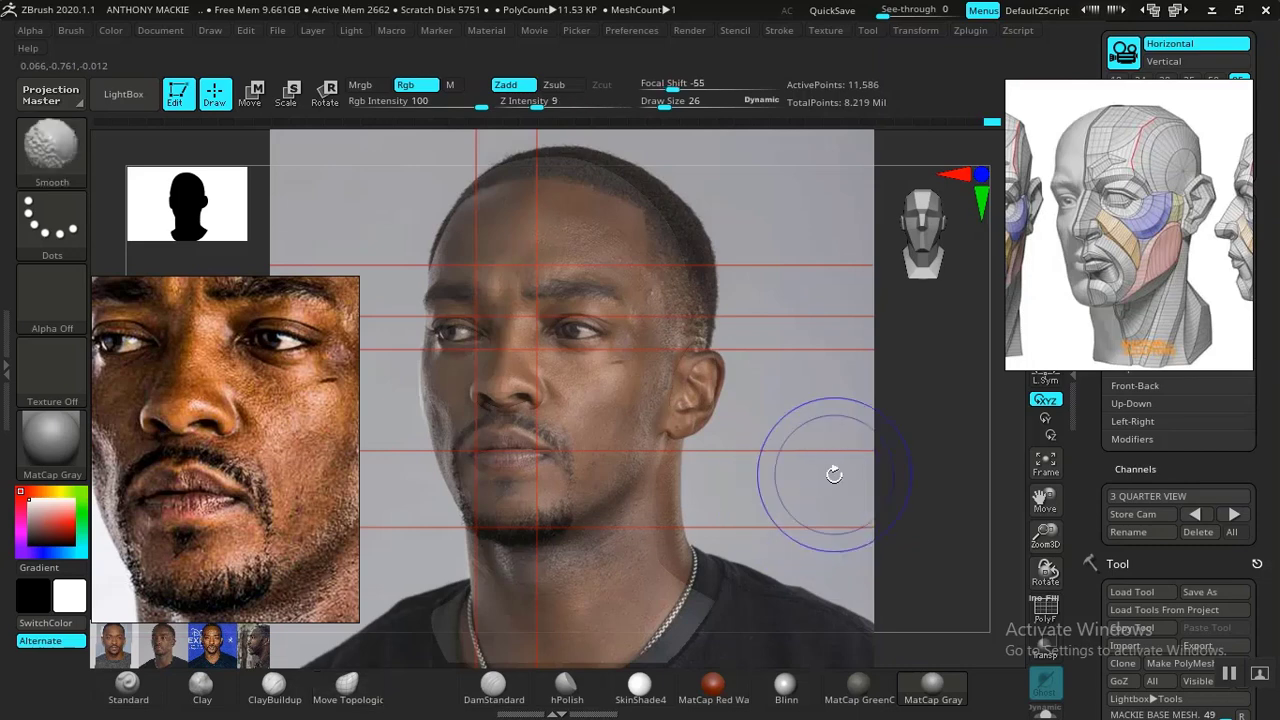
key(shift+z)
key(shift+z)
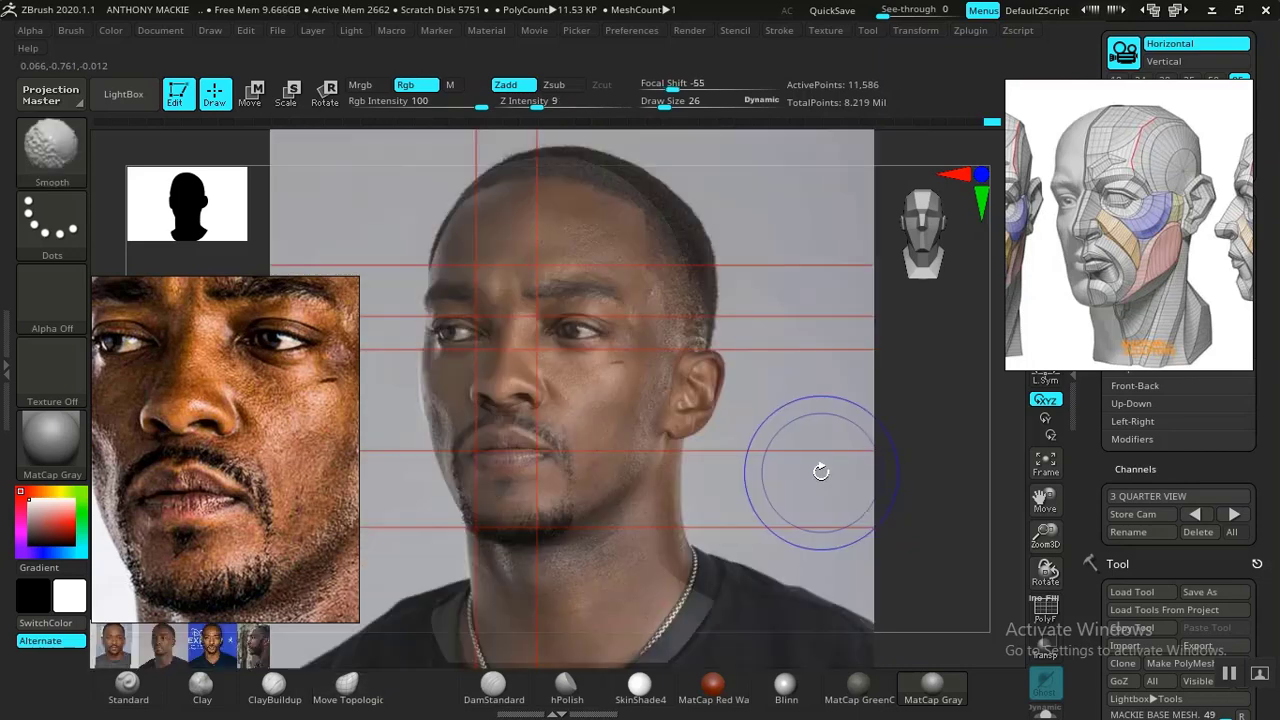
key(shift+z)
key(shift+z)
key(shift+z)
key(shift+z)
key(shift+z)
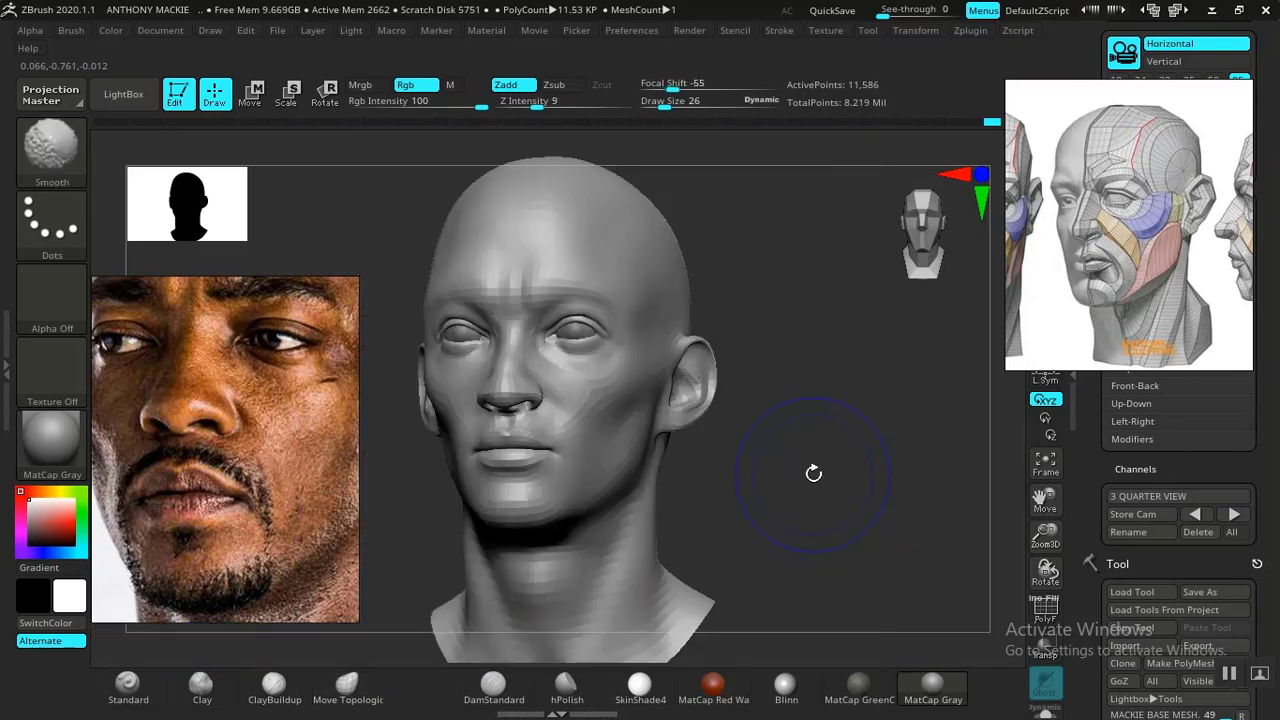
key(shift+z)
key(shift+z)
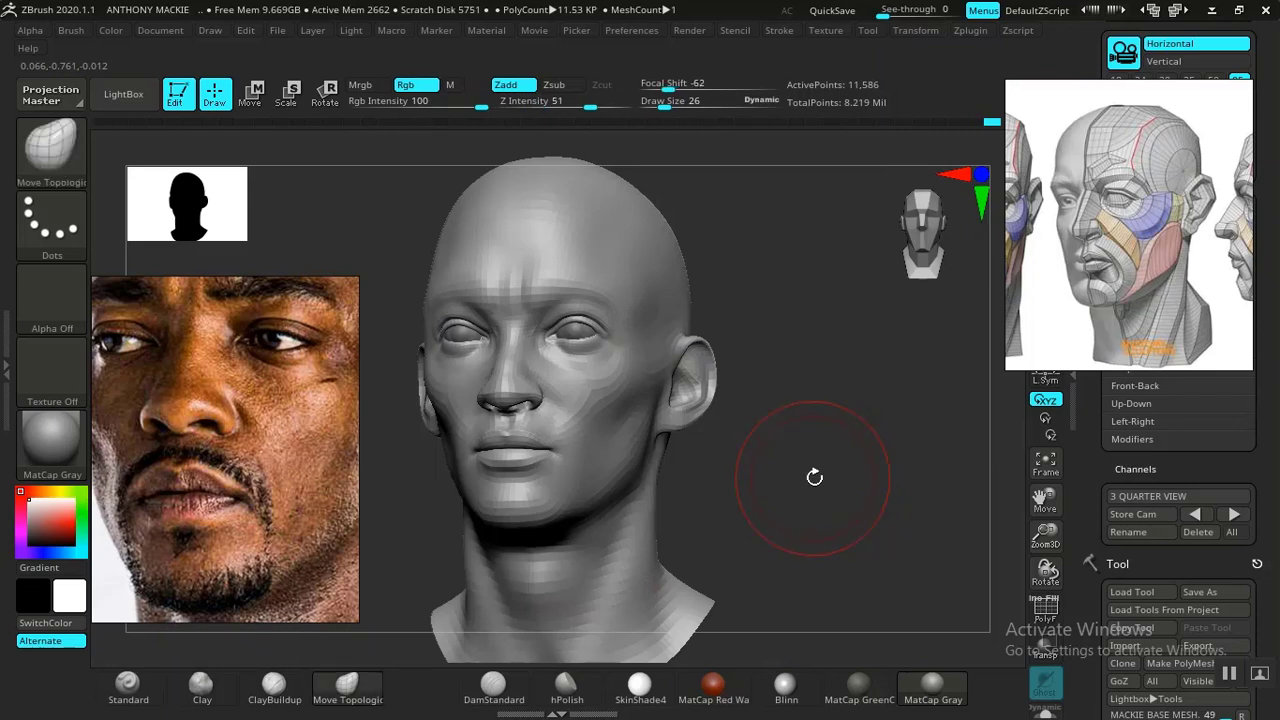
Sculpt the fold beside the nostril with the Standard brush at draw size 6 and smooth the cheek next to it
mouse_move(814, 477)
alt+mouse_down()
mouse_move(876, 560)
mouse_move(924, 540)
alt+mouse_up()
alt+drag(924, 480, 948, 550)
key(space)
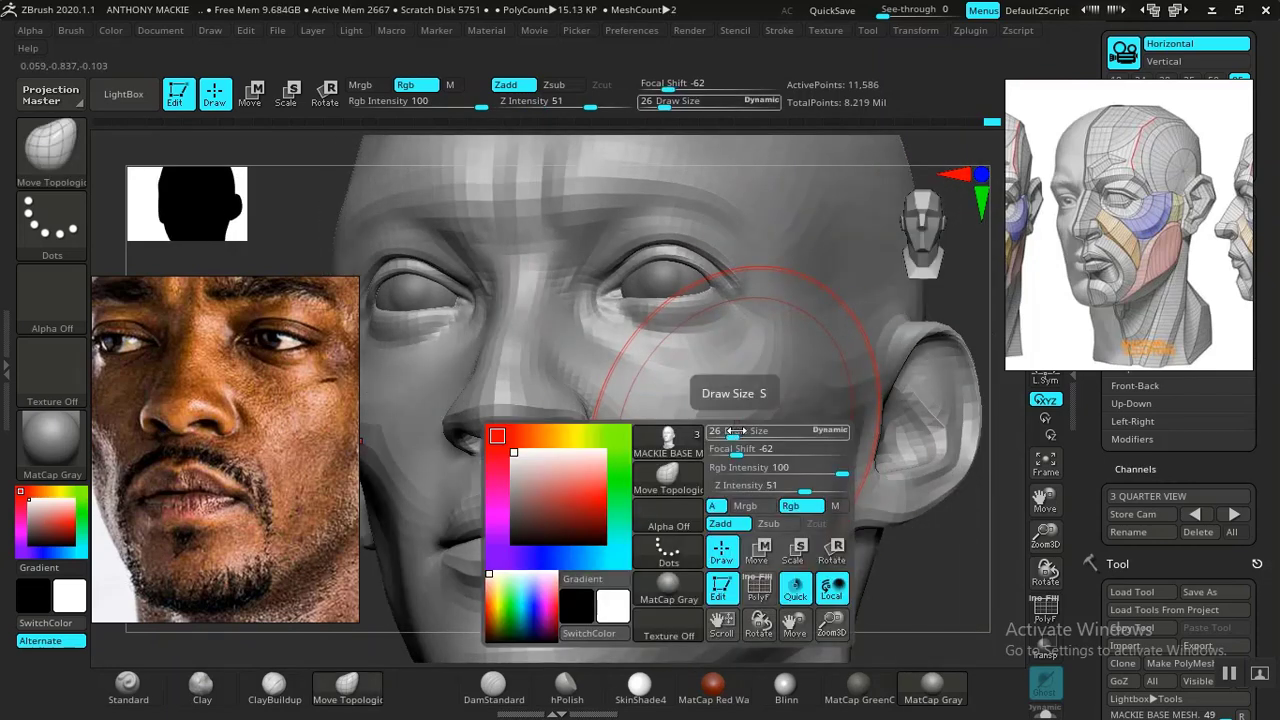
drag(734, 433, 720, 432)
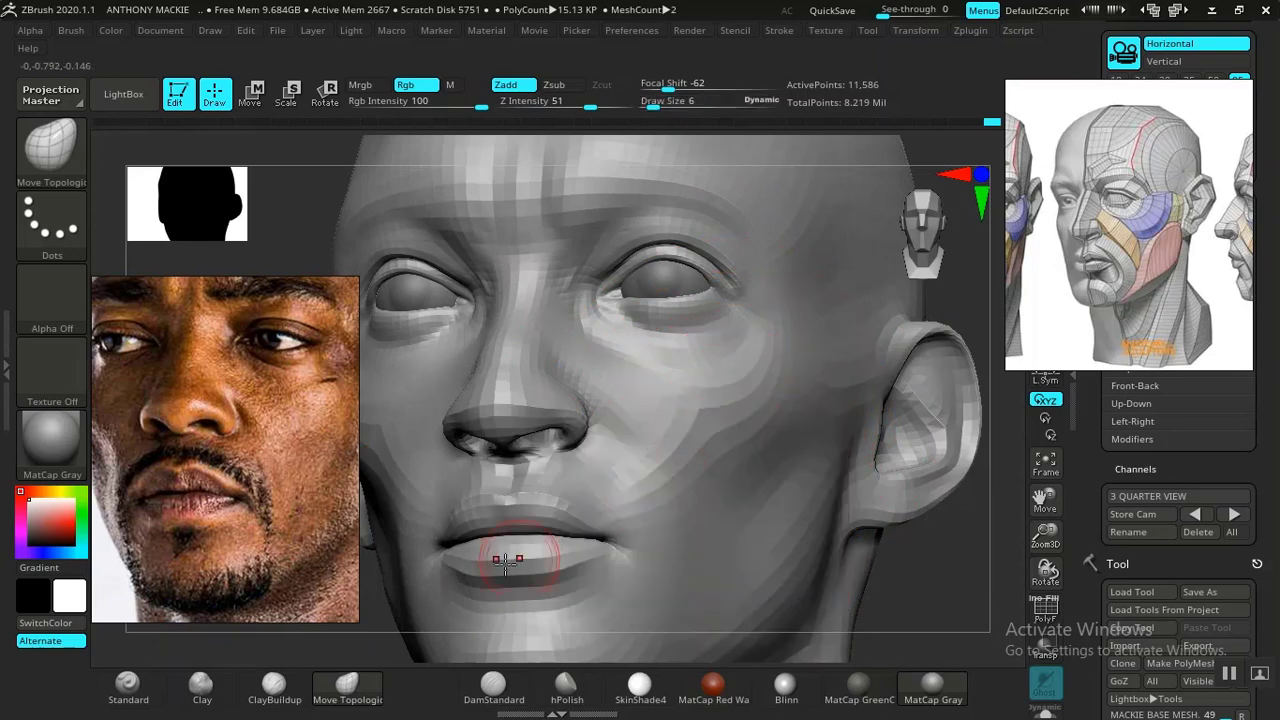
click(128, 688)
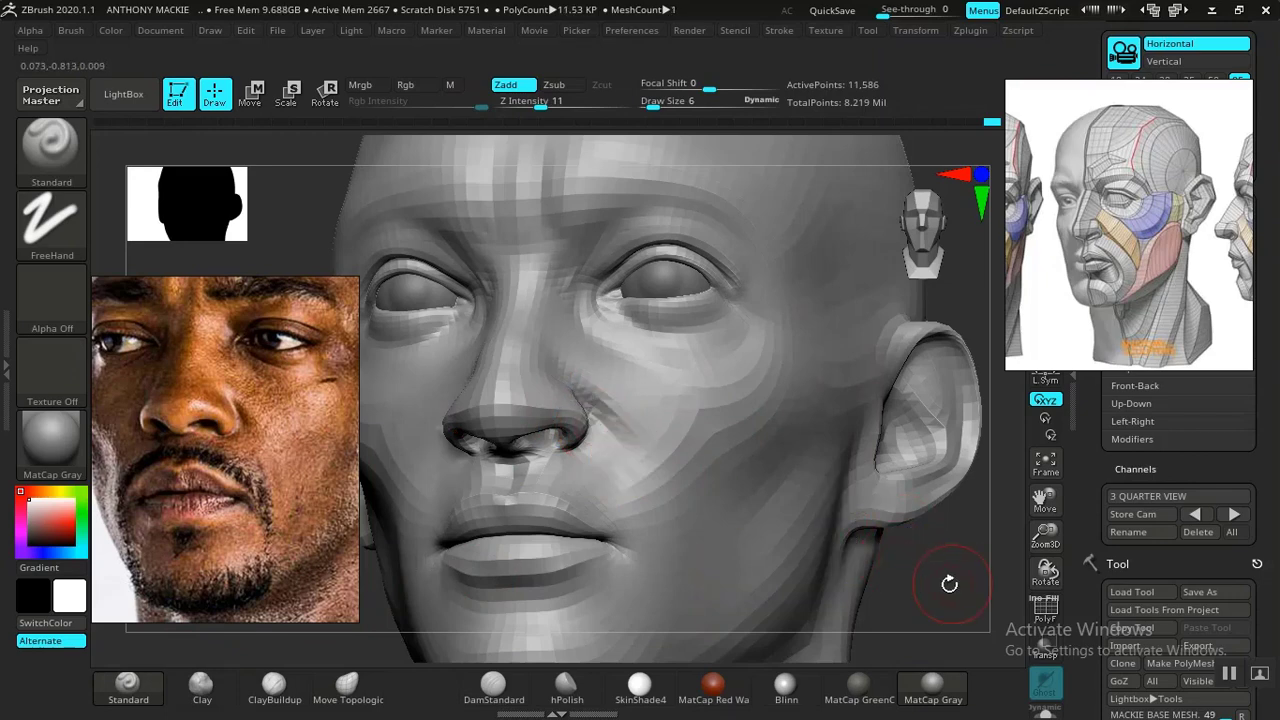
mouse_move(950, 584)
mouse_down()
mouse_move(872, 586)
mouse_move(940, 586)
mouse_move(923, 540)
mouse_move(964, 640)
mouse_up()
key(ctrl)
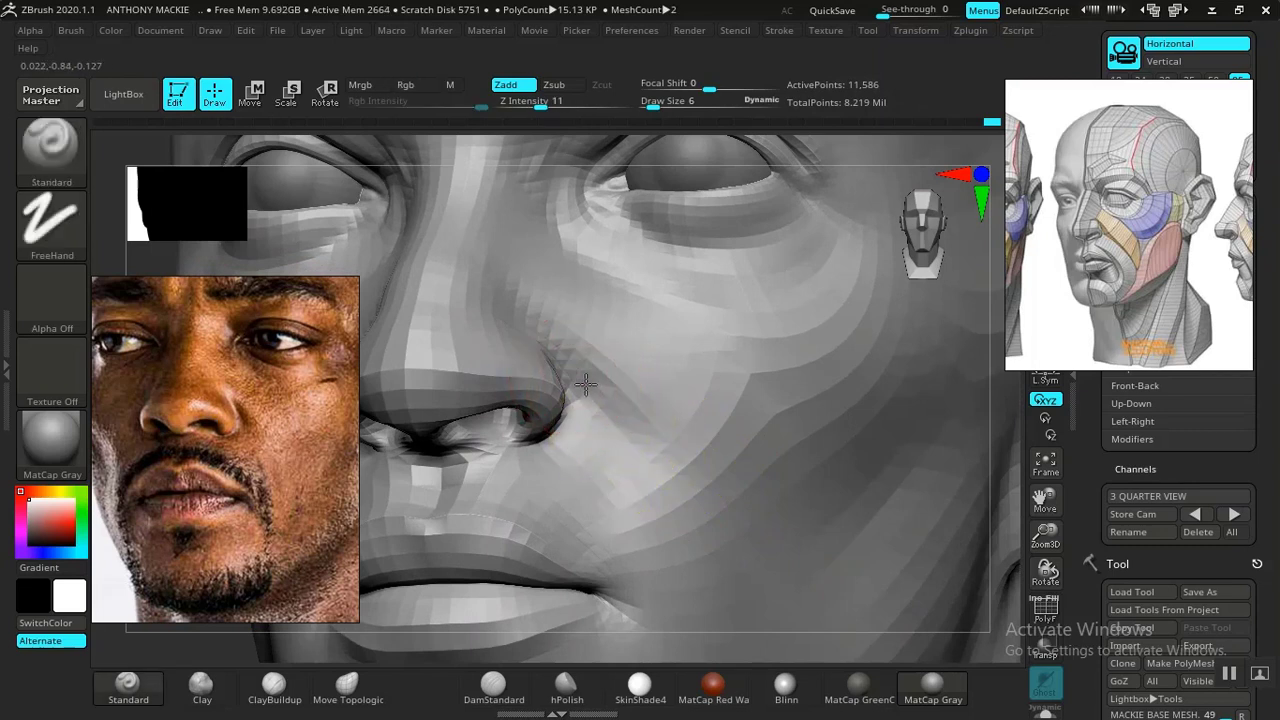
mouse_move(627, 434)
shift+mouse_down()
mouse_move(574, 366)
mouse_move(594, 408)
shift+mouse_up()
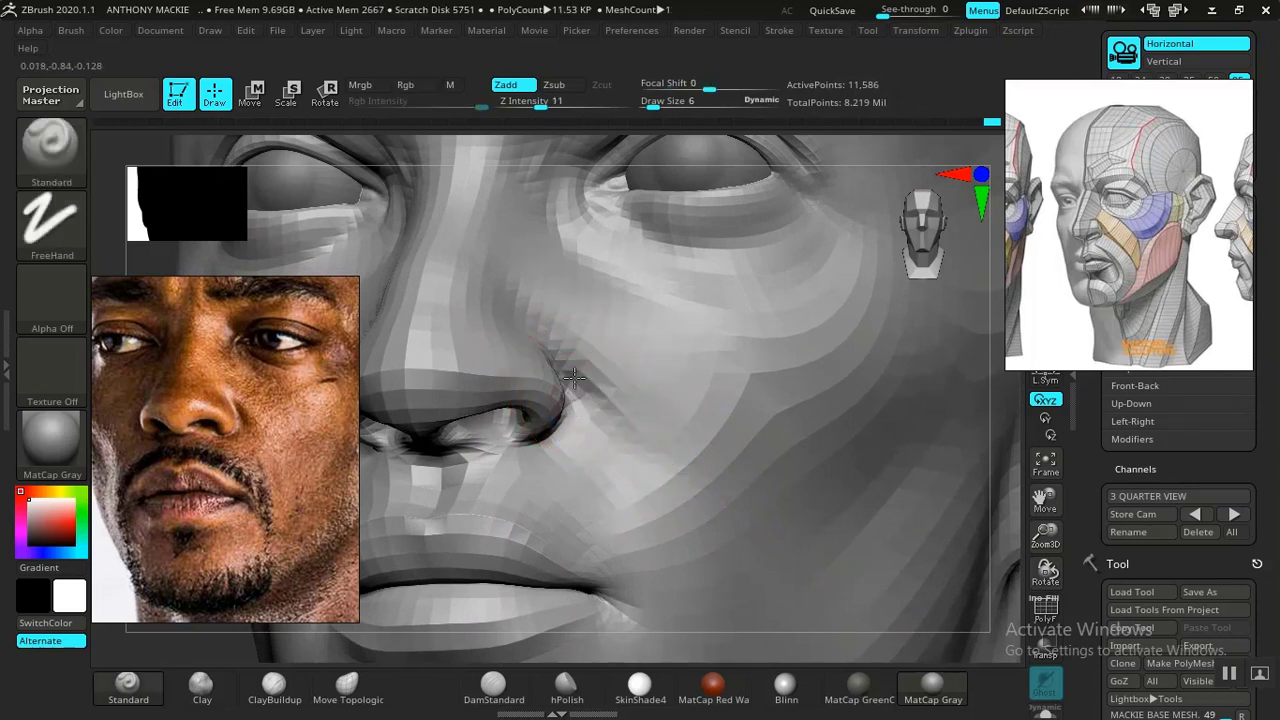
mouse_move(605, 427)
shift+mouse_down()
mouse_move(562, 358)
mouse_move(608, 397)
shift+mouse_up()
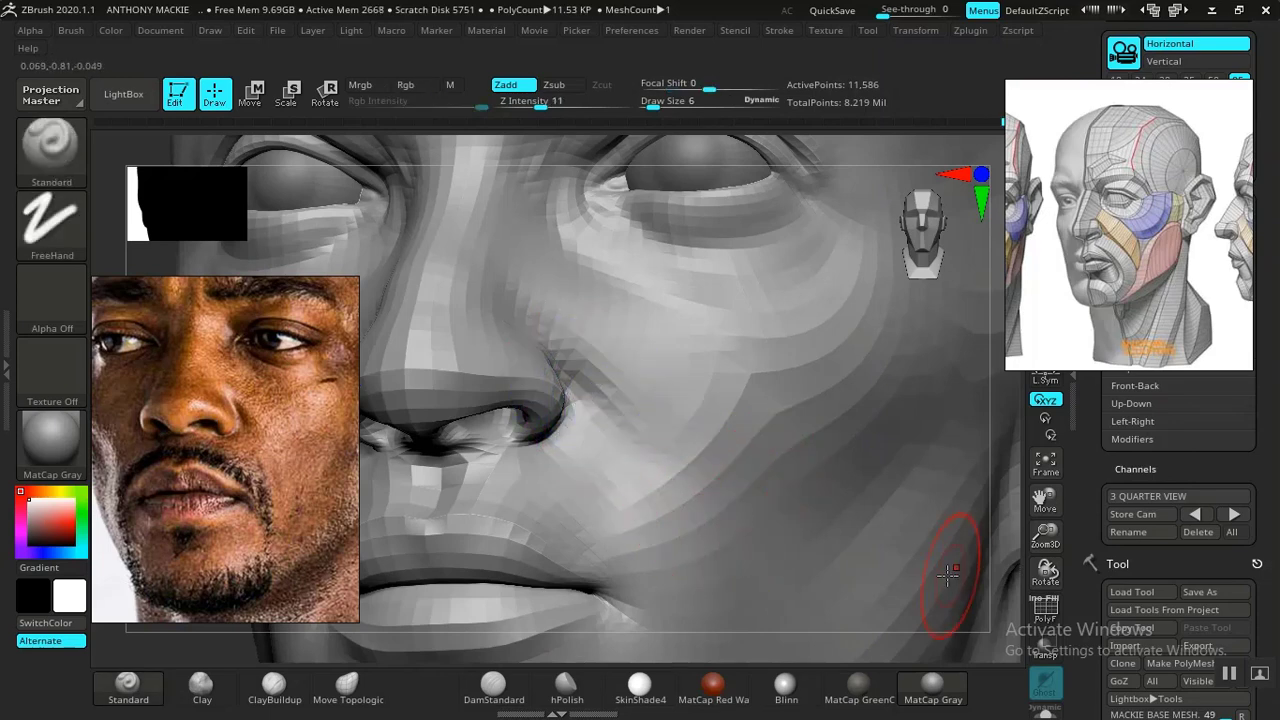
Examine the face in FRONT CAM, then return to 3 QUARTER VIEW and compare the eye area with the photo overlay
key(f)
mouse_move(757, 449)
mouse_down()
mouse_move(766, 417)
mouse_move(743, 428)
mouse_move(840, 574)
mouse_move(923, 520)
mouse_move(930, 549)
mouse_move(880, 535)
mouse_move(931, 529)
mouse_move(862, 440)
mouse_up()
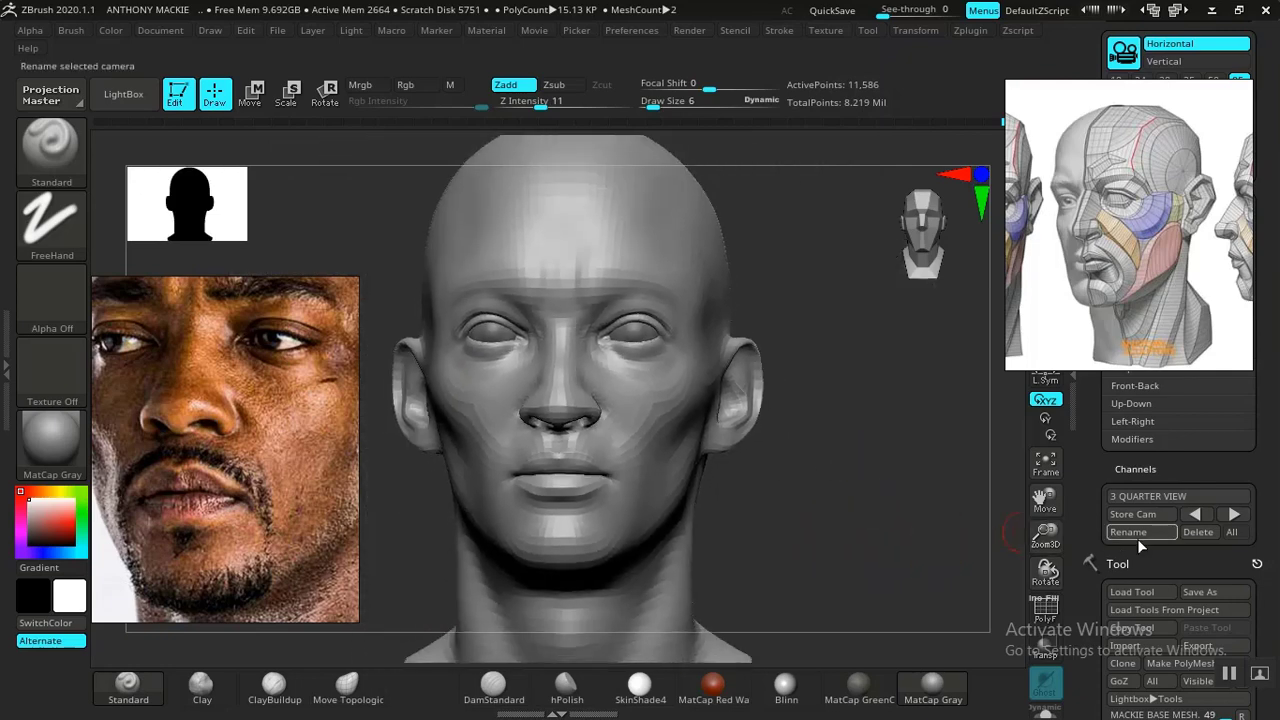
click(1195, 515)
click(1195, 515)
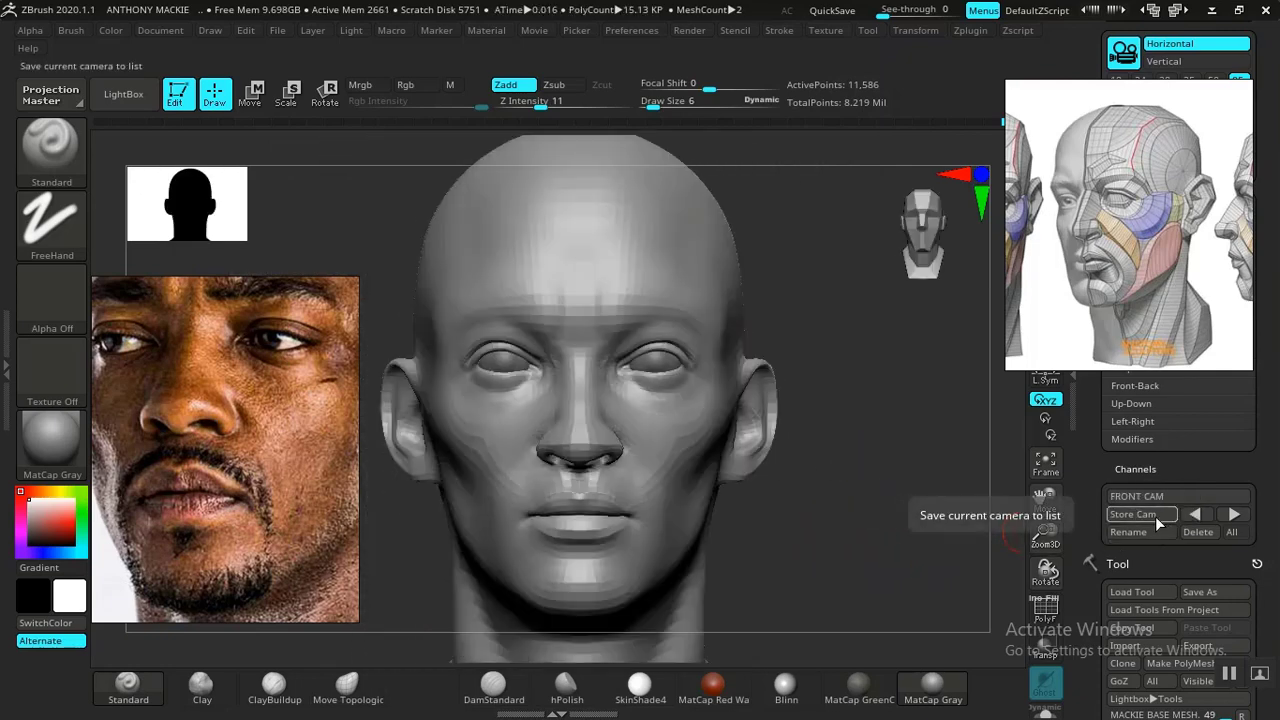
click(1194, 514)
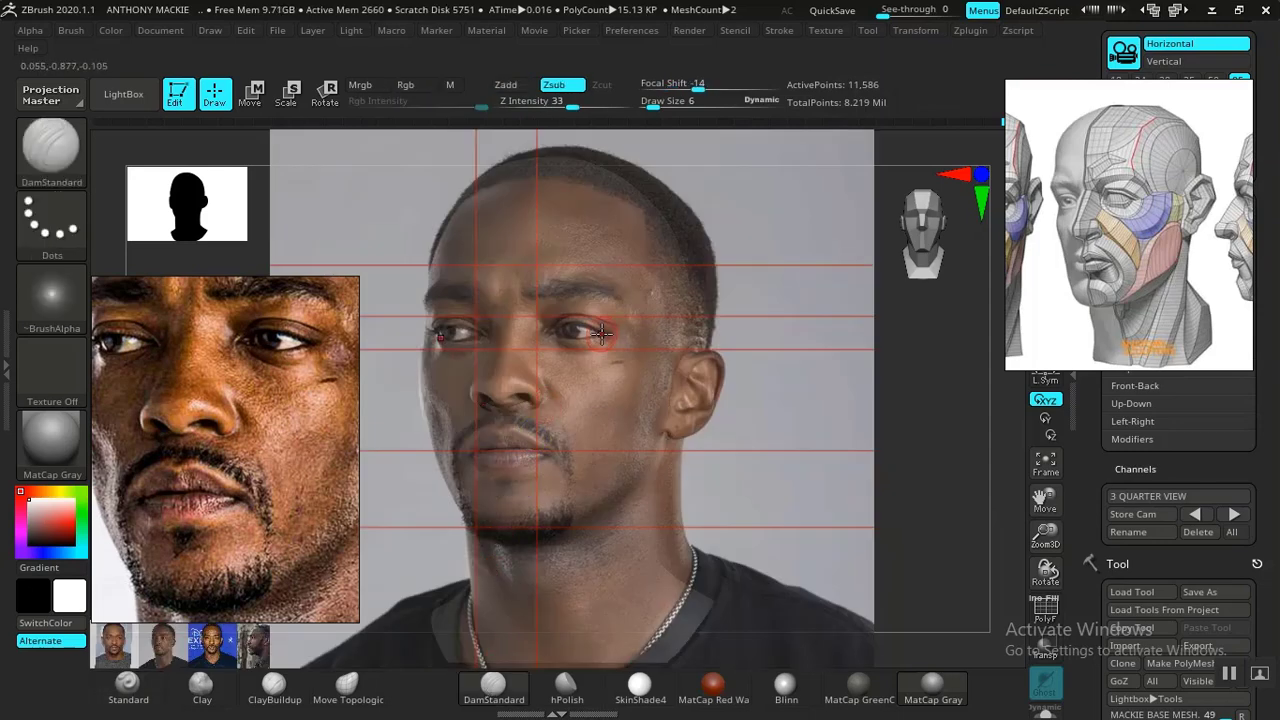
key(shift+z)
key(shift+z)
key(shift+z)
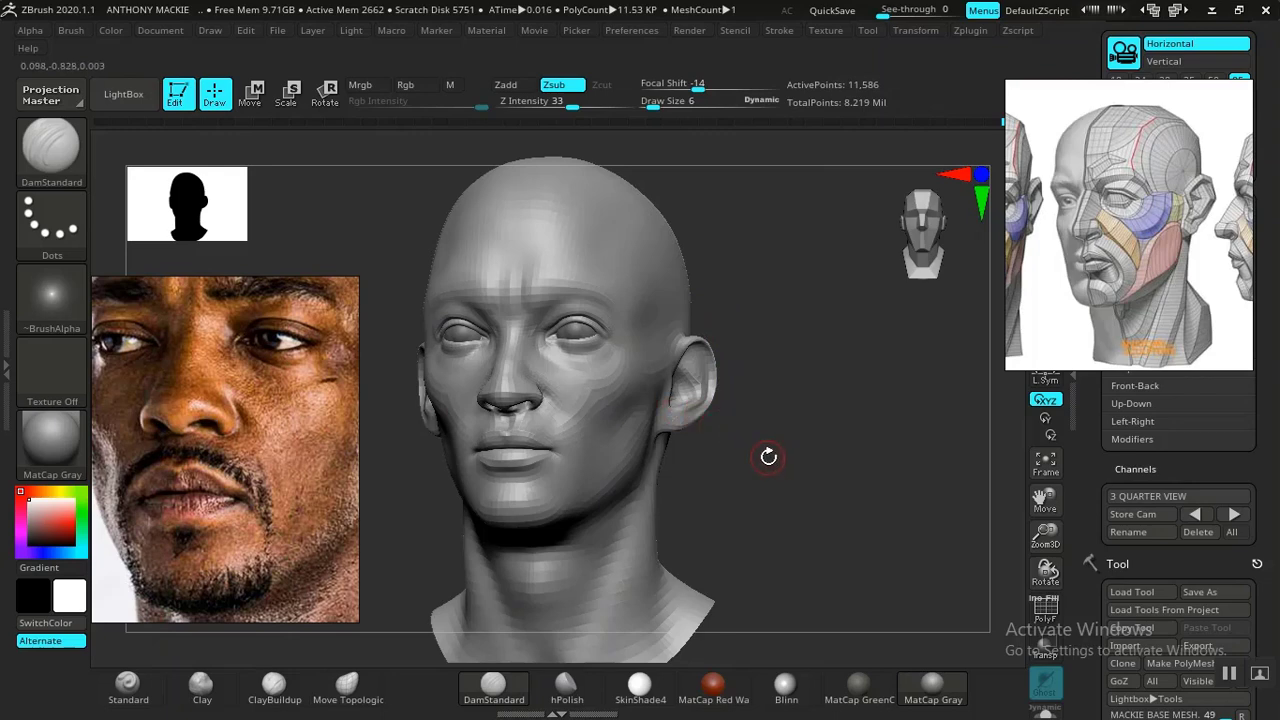
Carve the lower edge of the bag under the eye with DamStandard at draw size 6, undoing the last stroke
alt+drag(768, 457, 892, 520)
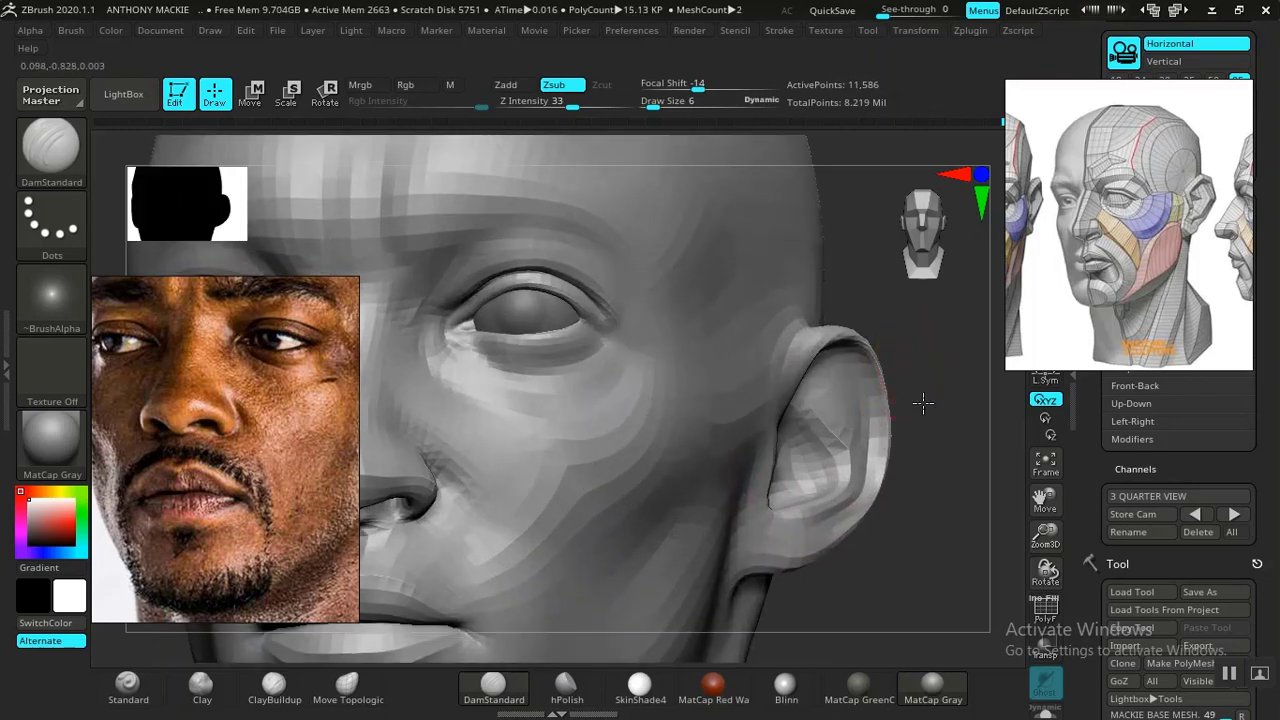
alt+drag(923, 403, 926, 466)
alt+drag(894, 371, 957, 390)
alt+drag(977, 337, 935, 340)
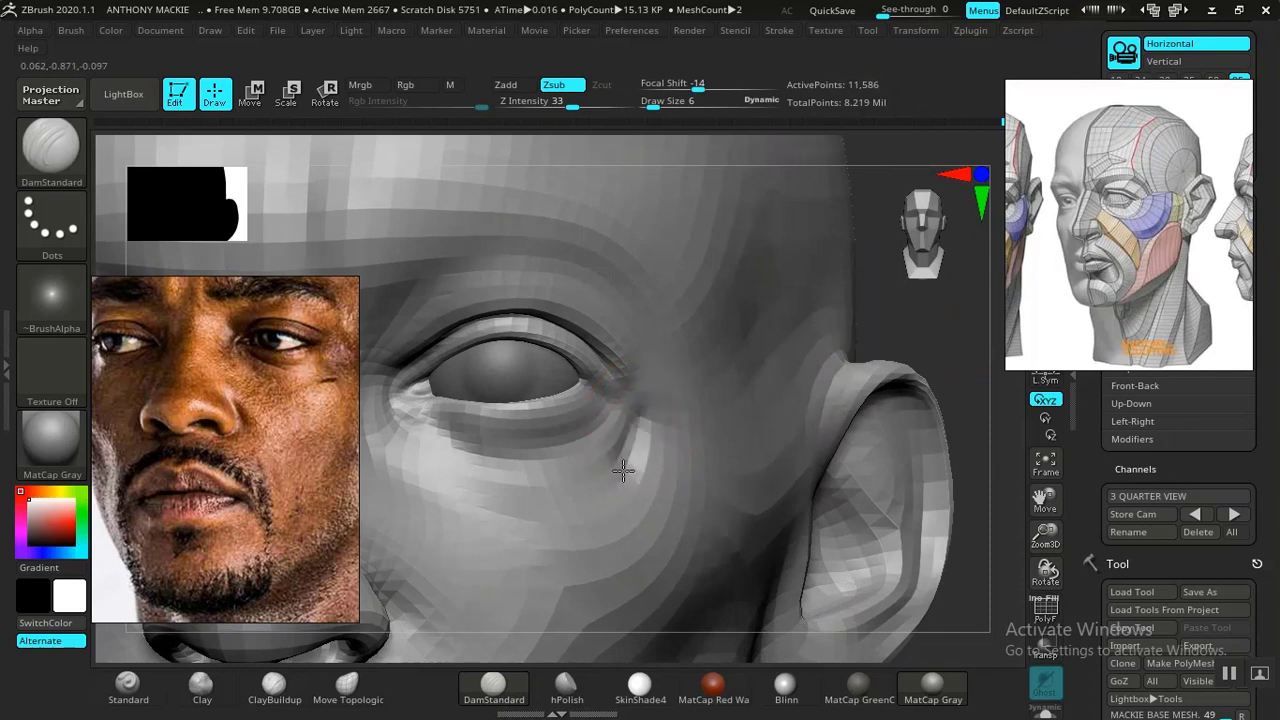
mouse_move(623, 470)
mouse_down()
mouse_move(581, 504)
mouse_move(529, 497)
mouse_up()
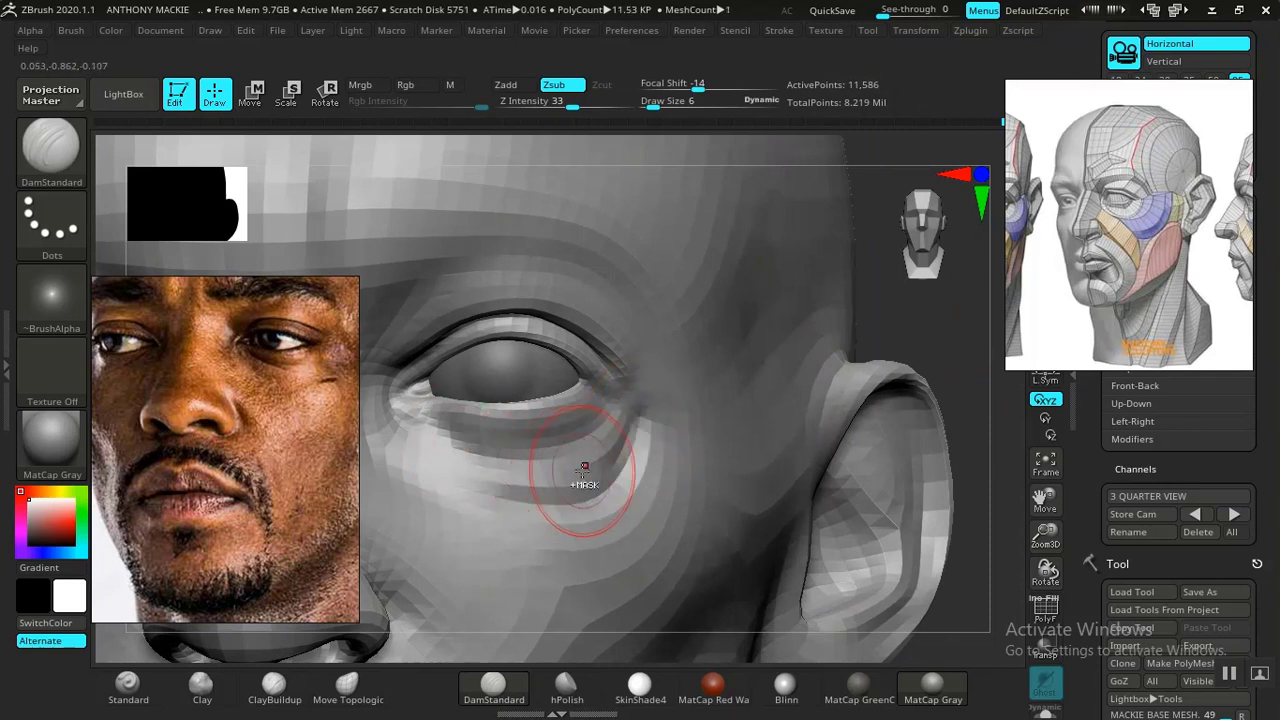
key(ctrl+z)
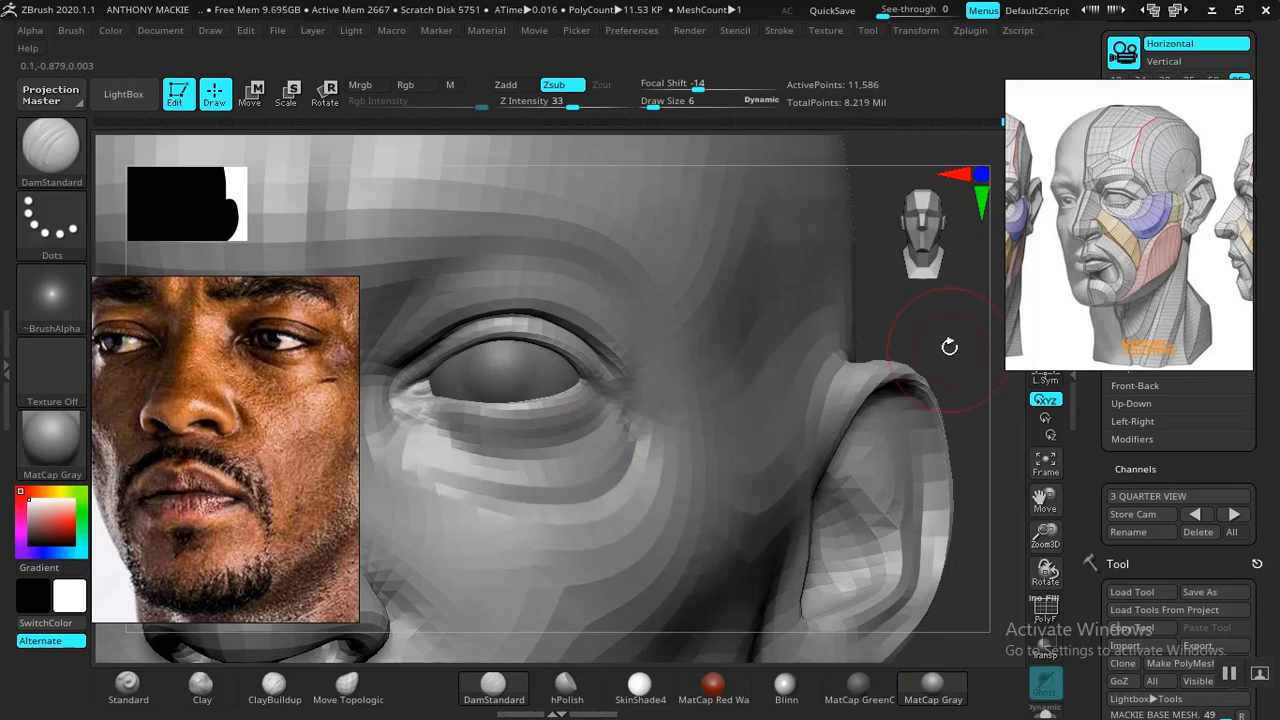
Enlarge the facial-planes reference around the eye and smooth the area under the sculpted eye out to its outer corner
drag(933, 308, 912, 327)
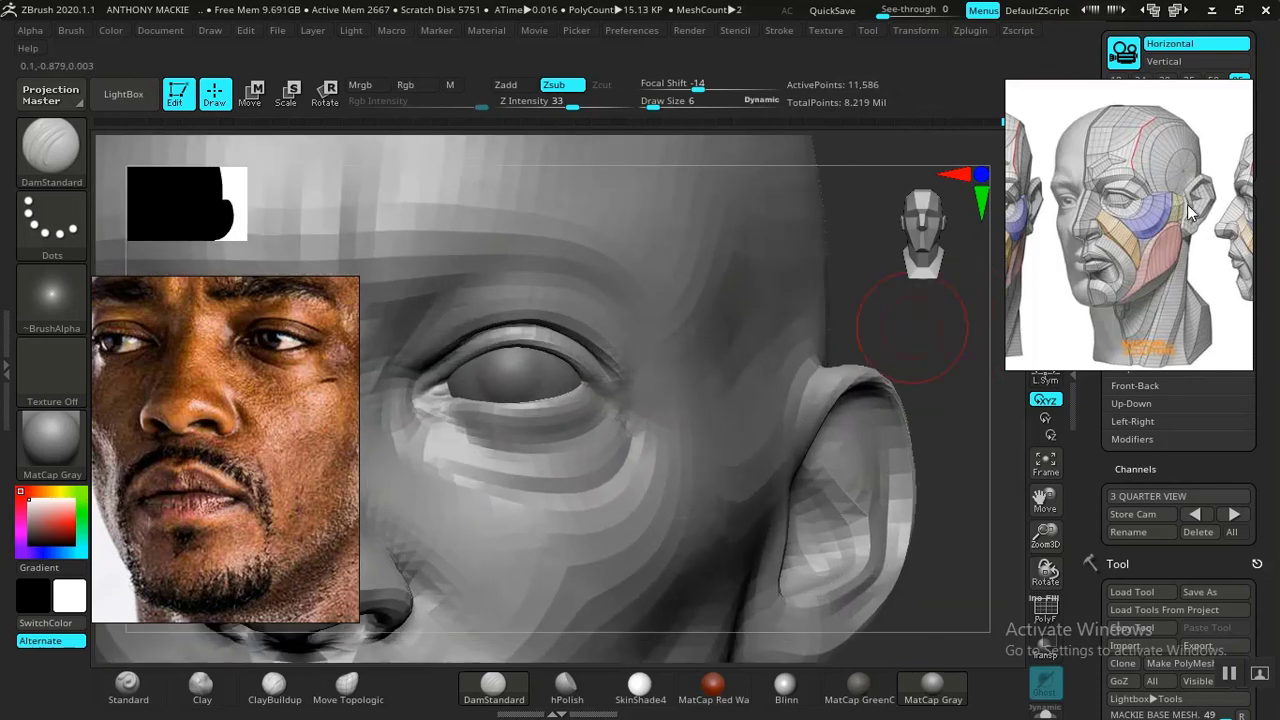
scroll(1187, 204, up, 6)
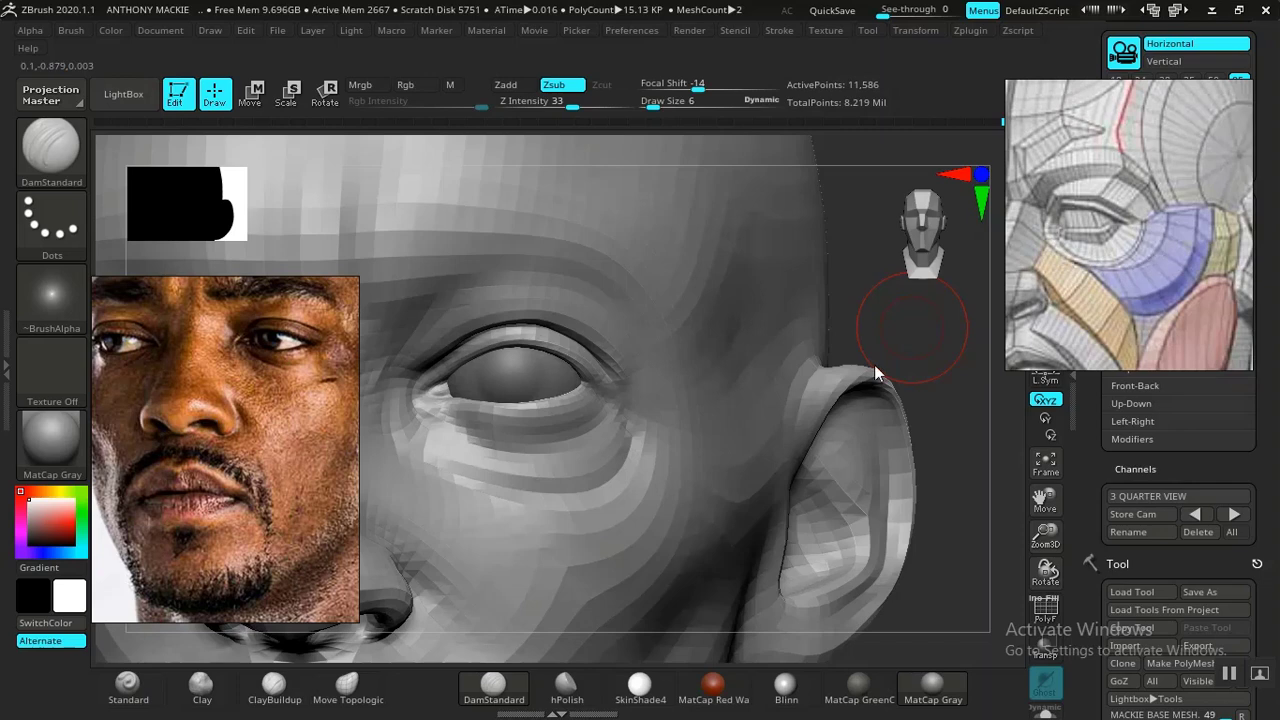
drag(881, 324, 880, 316)
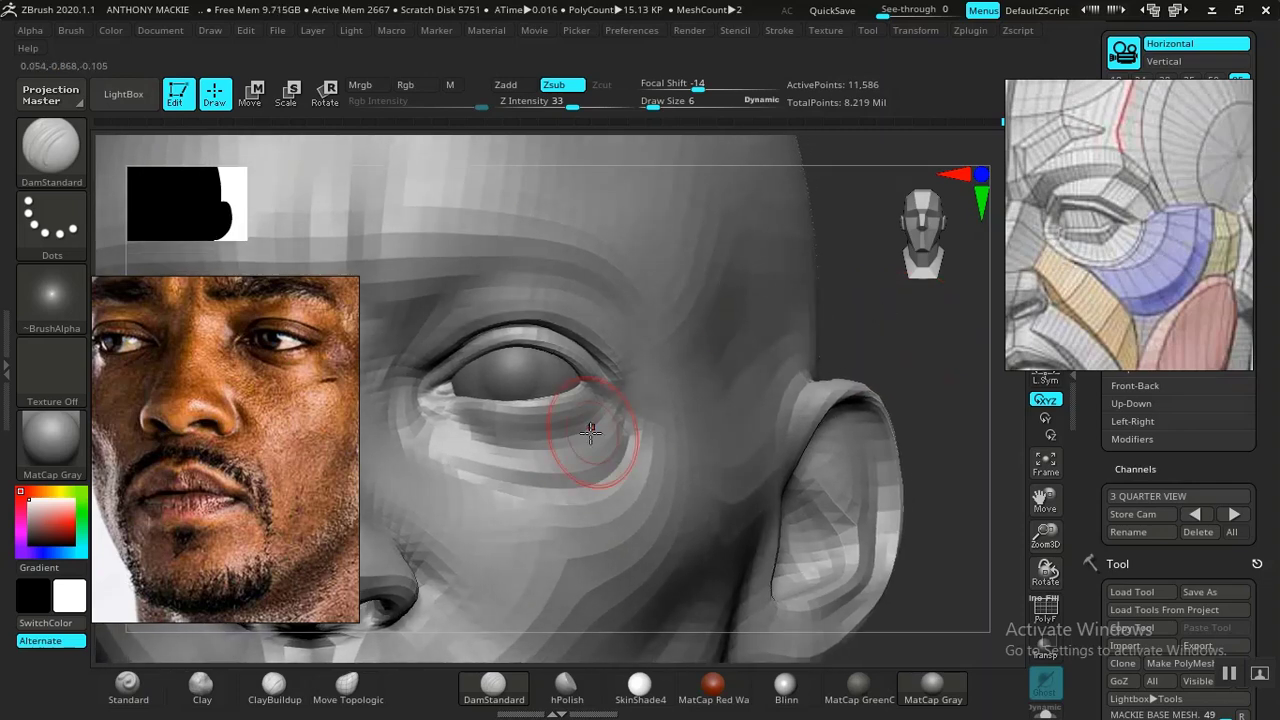
mouse_move(620, 442)
shift+mouse_down()
mouse_move(643, 426)
mouse_move(610, 462)
mouse_move(608, 440)
shift+mouse_up()
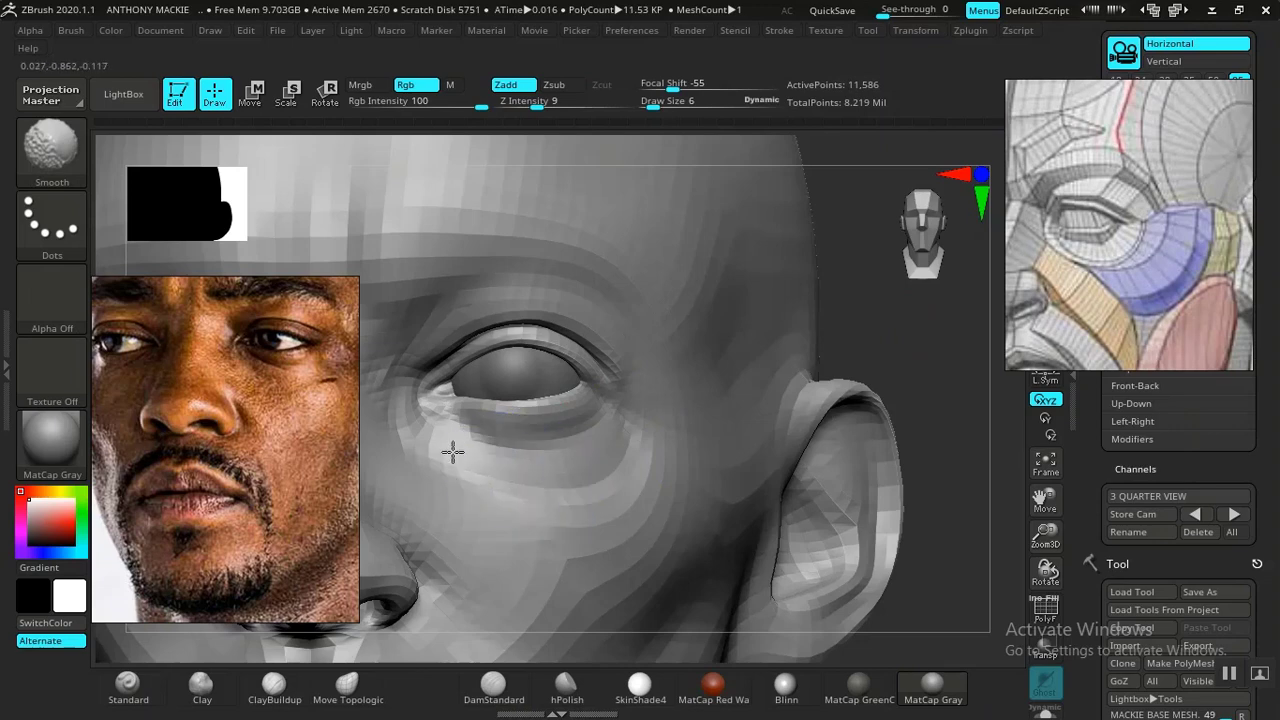
shift+drag(689, 401, 777, 358)
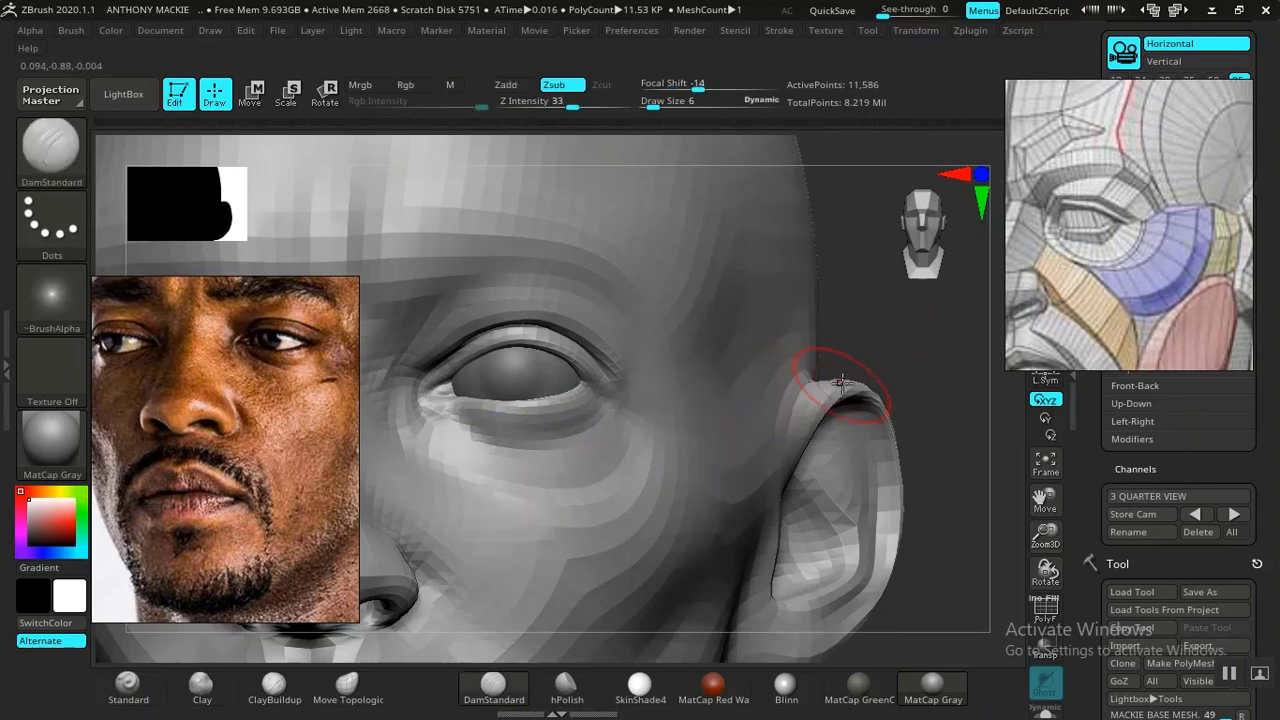
Examine the eye area and overall head shape from several angles, including the front, against the repositioned photo reference
drag(881, 346, 745, 415)
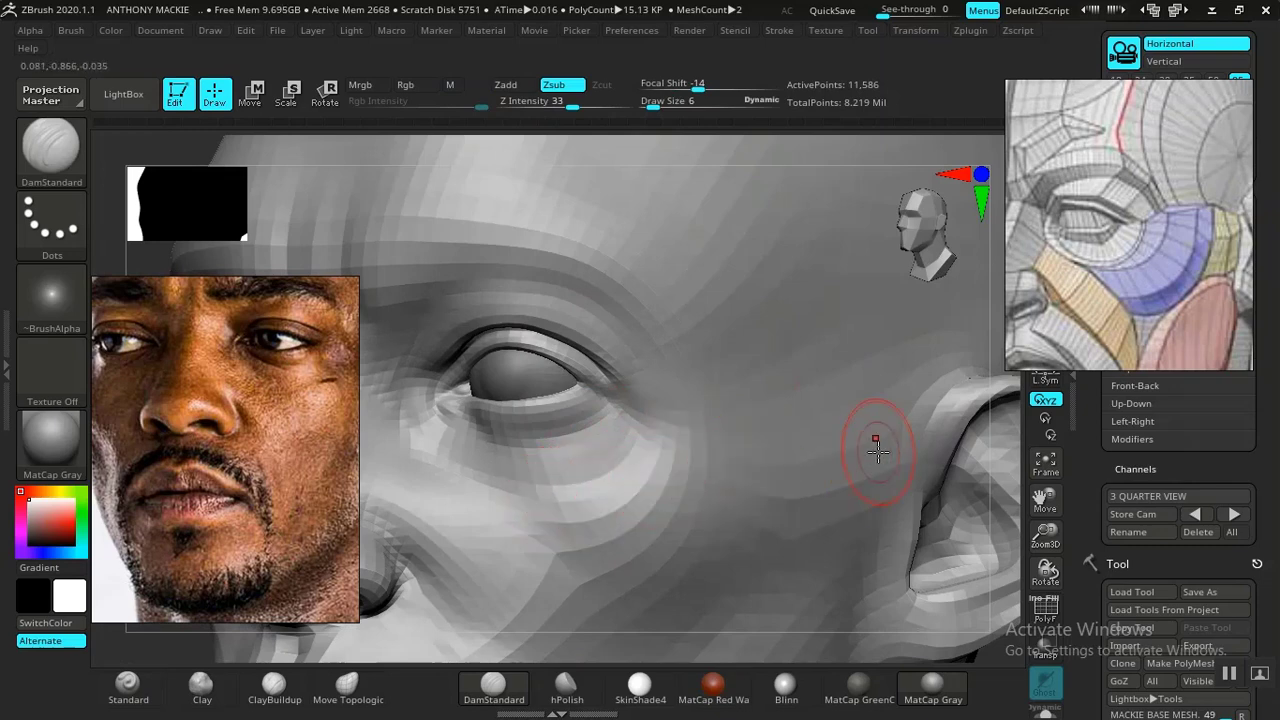
key(f)
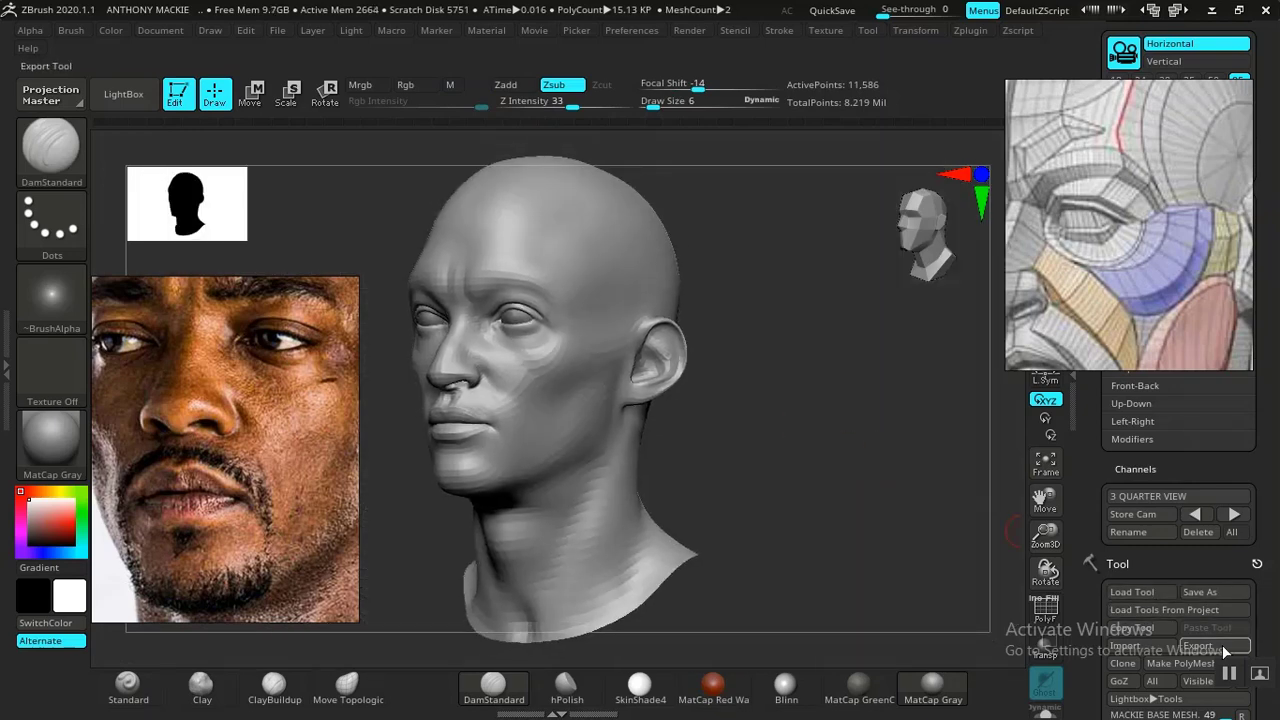
shift+drag(743, 437, 855, 600)
drag(855, 556, 337, 396)
middle_drag(160, 457, 213, 461)
drag(961, 573, 899, 560)
key(f)
alt+drag(841, 495, 863, 577)
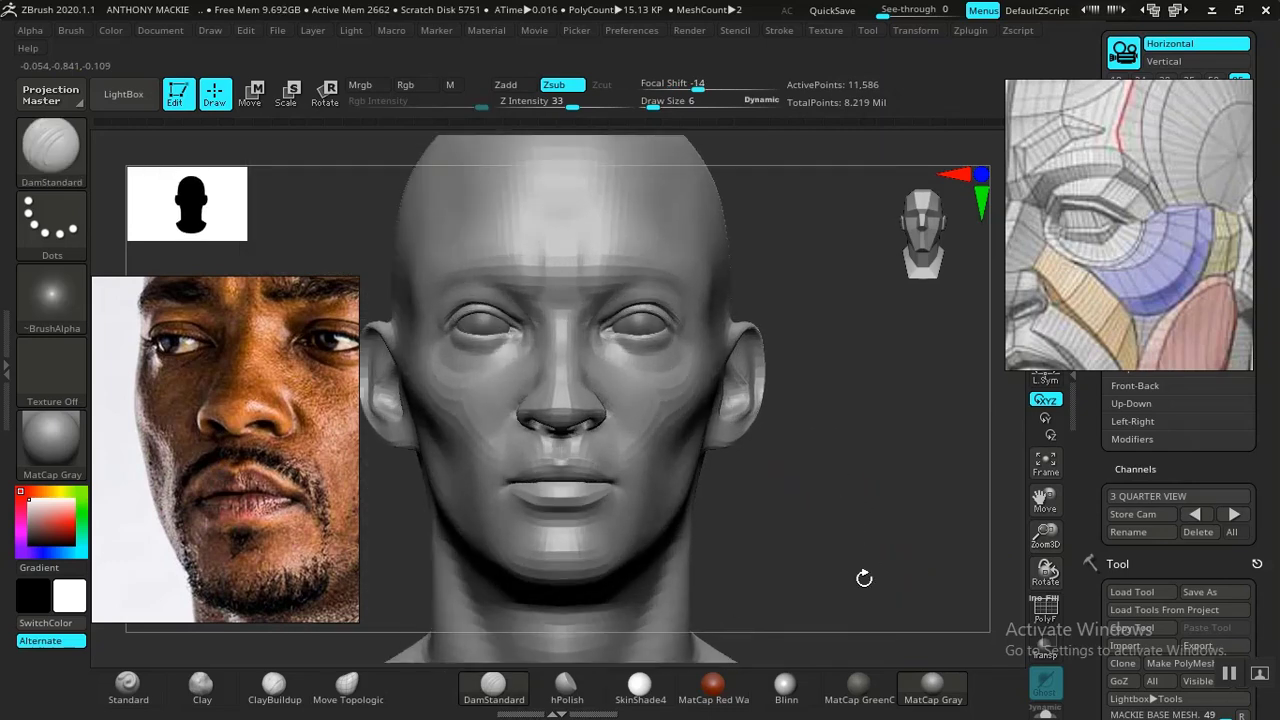
alt+drag(849, 530, 870, 596)
drag(863, 551, 836, 652)
Apply the Blinn material to the head and reposition the light to illuminate the face more evenly
click(785, 686)
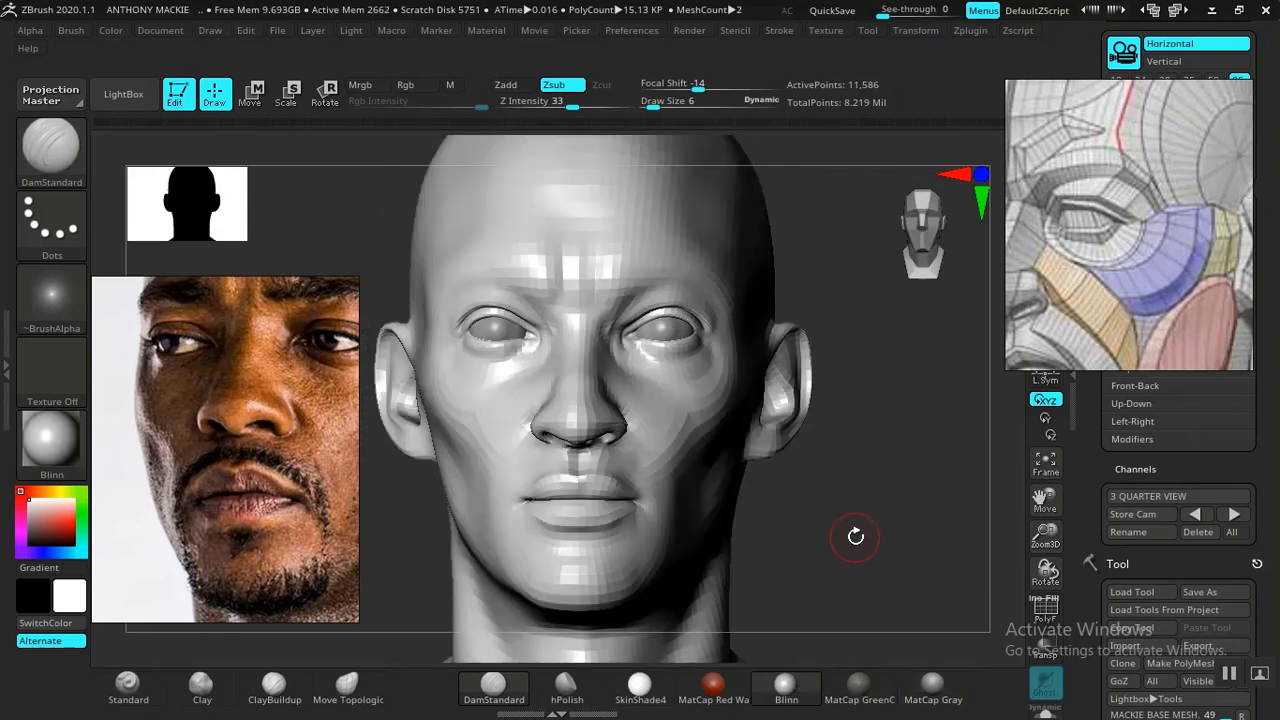
drag(855, 534, 828, 497)
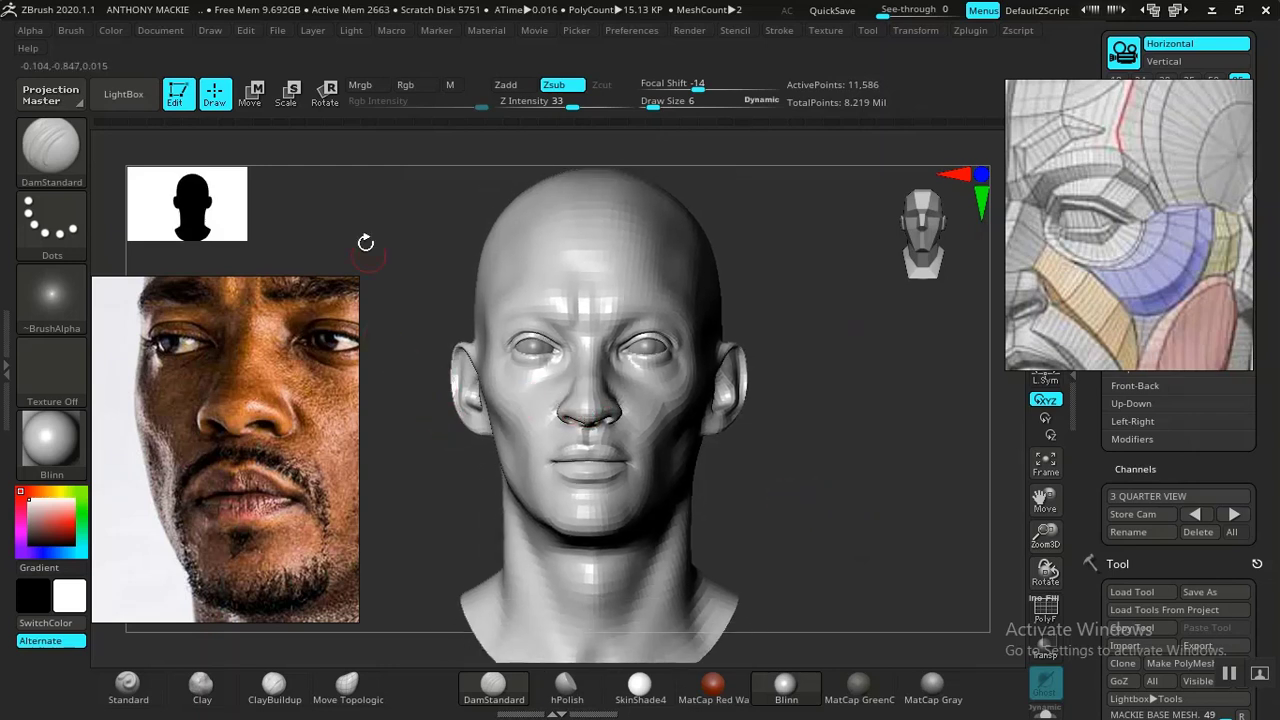
click(351, 30)
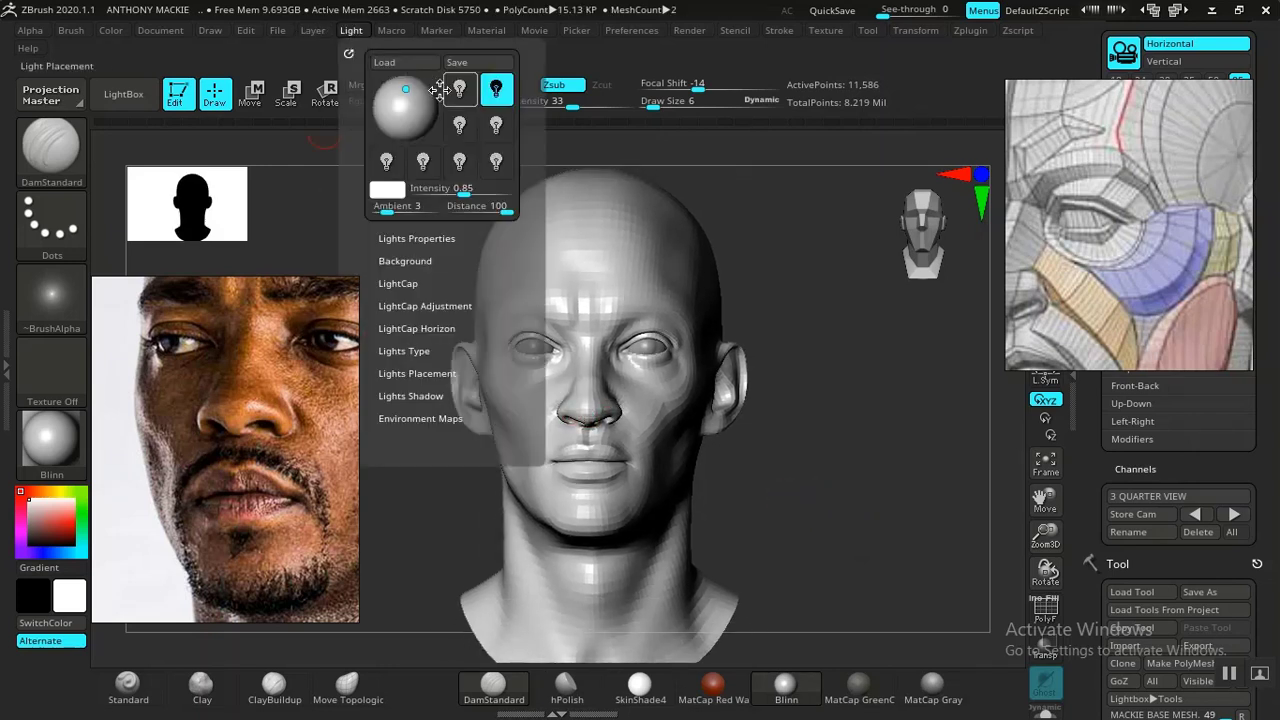
drag(404, 96, 405, 92)
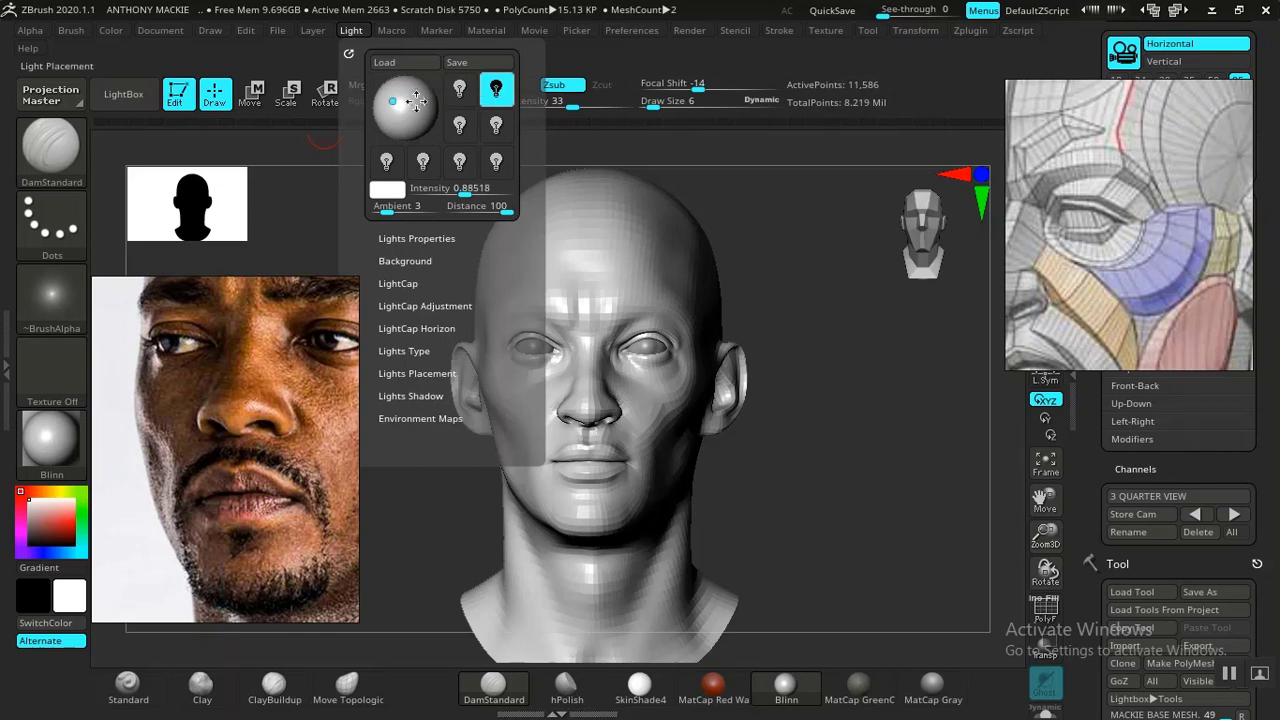
drag(415, 101, 411, 97)
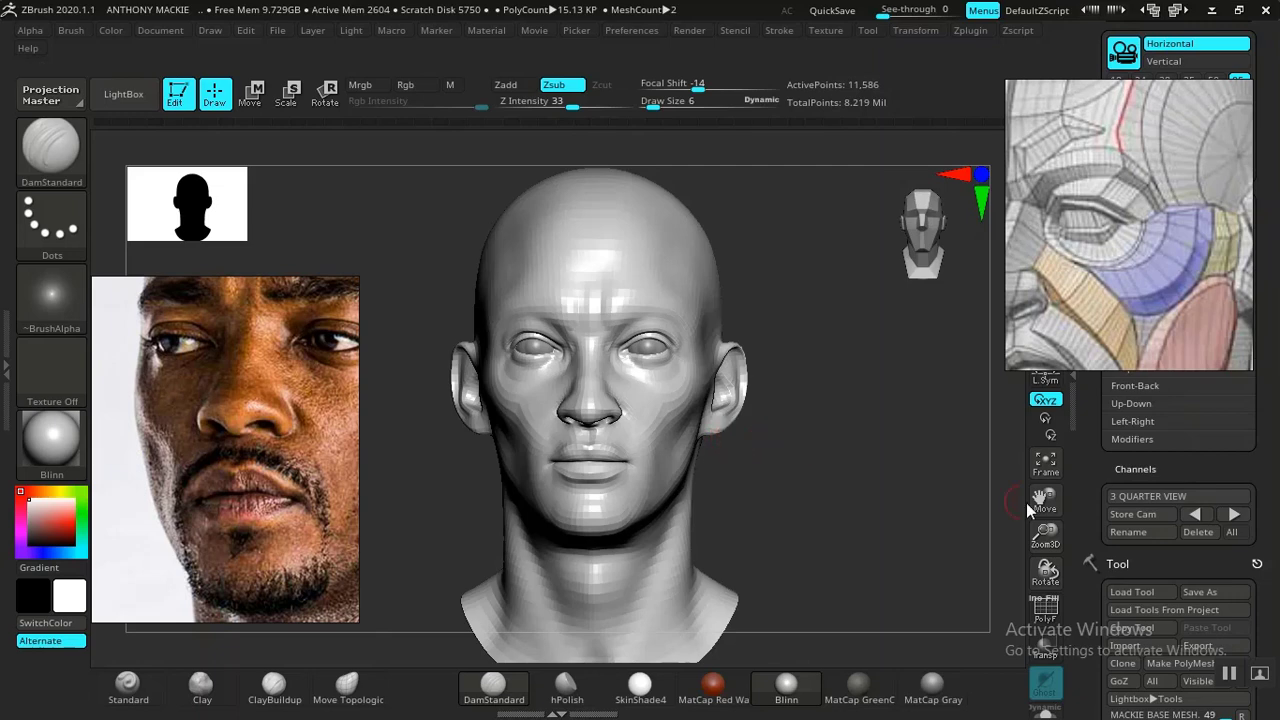
Switch repeatedly between FRONT CAM and 3 QUARTER VIEW to compare the cheeks and eye area, ending in 3 QUARTER VIEW
click(1196, 514)
click(1198, 515)
click(1196, 514)
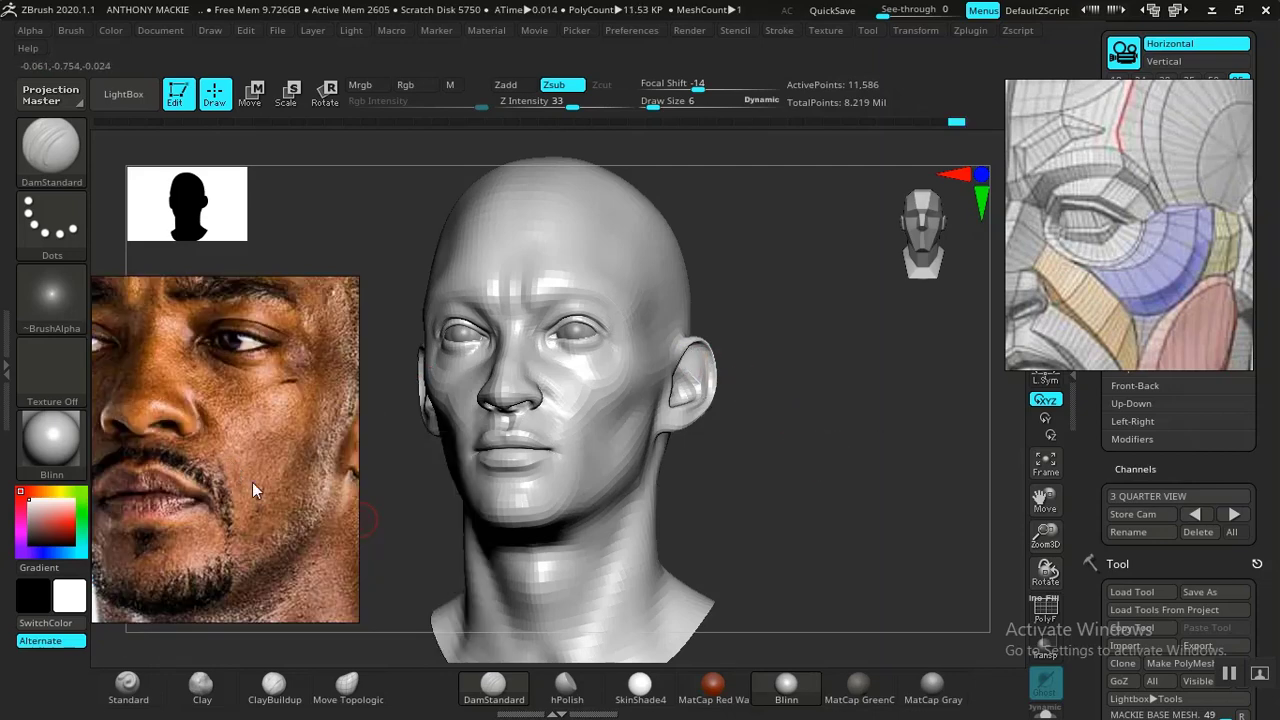
drag(1085, 446, 1084, 466)
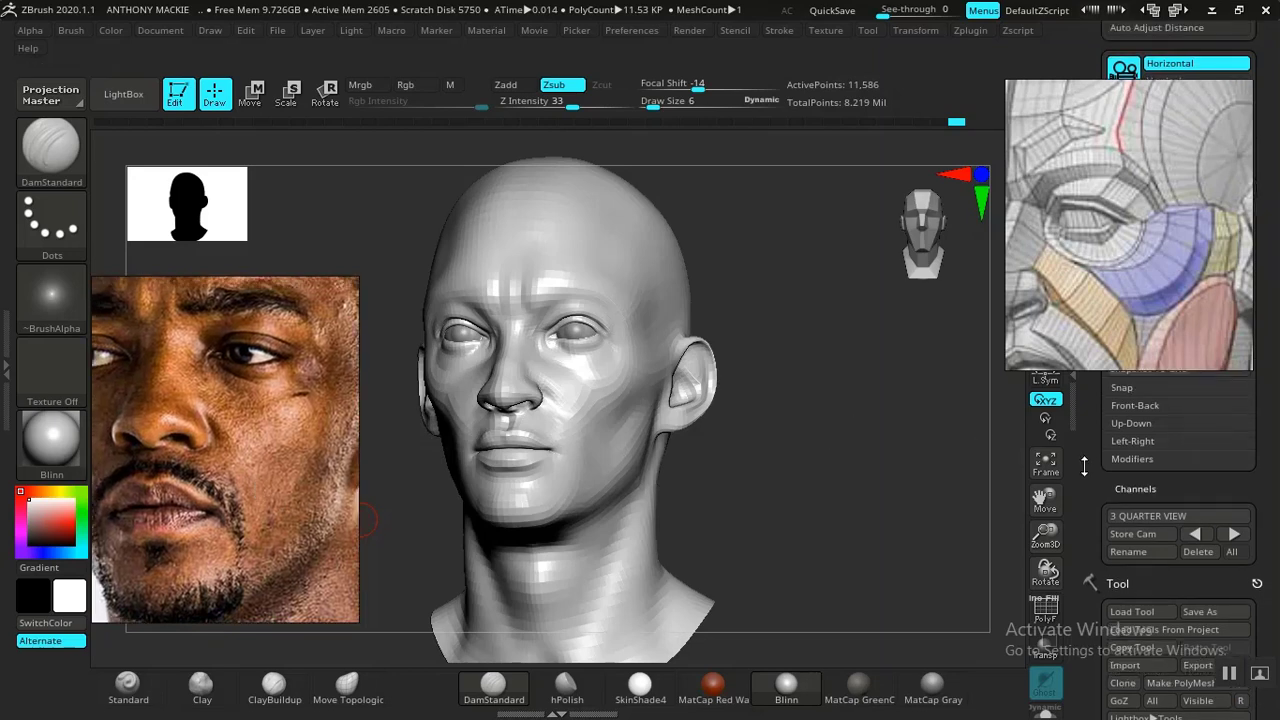
click(1192, 536)
click(1192, 536)
click(1192, 536)
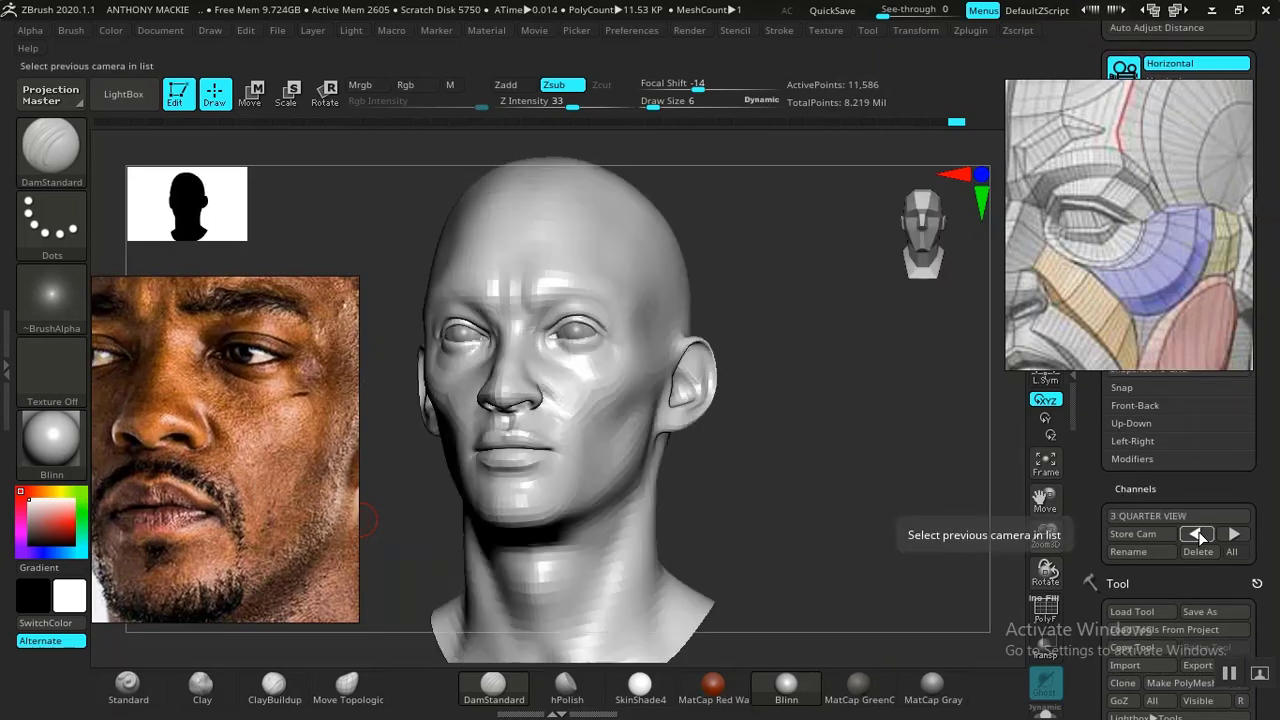
click(1192, 536)
click(1195, 534)
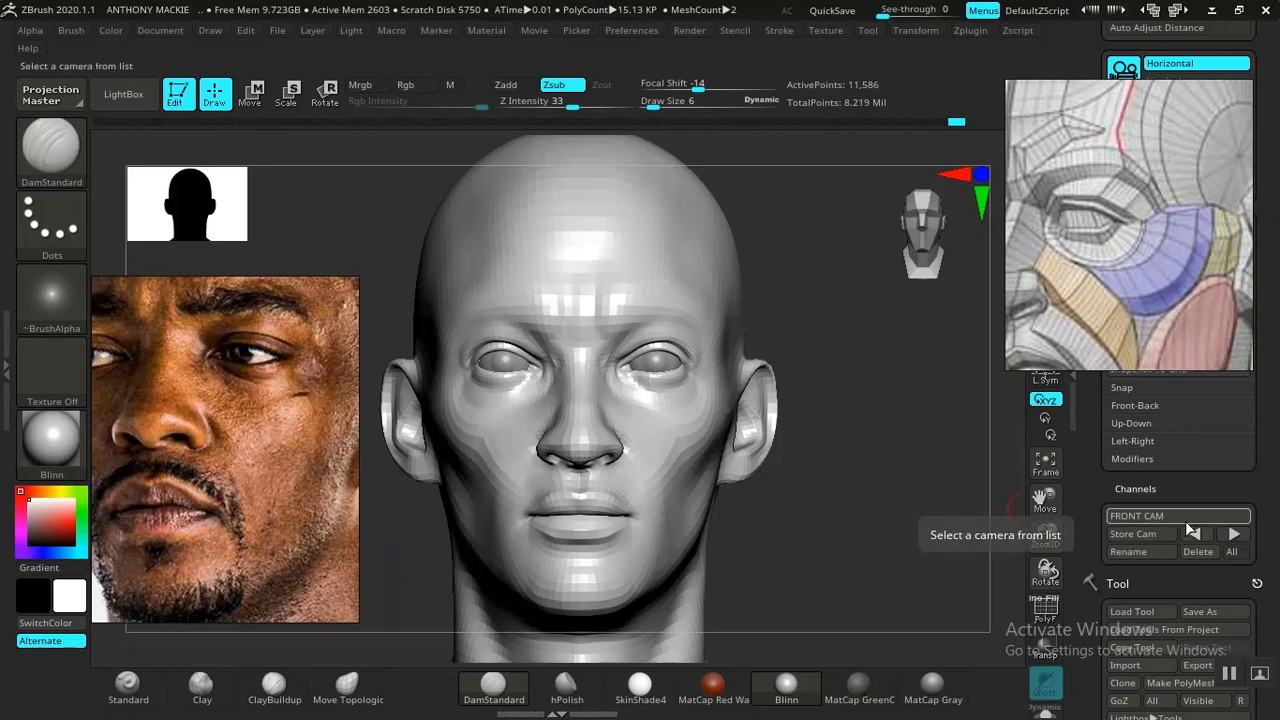
click(1174, 534)
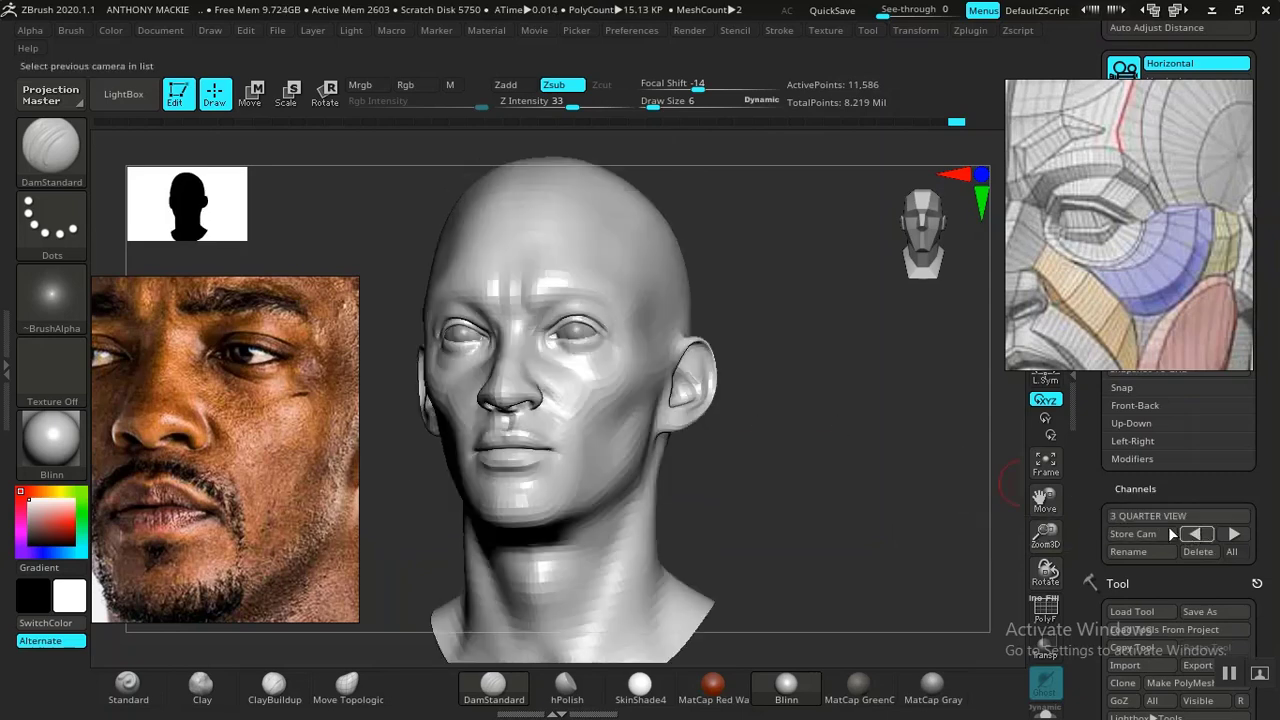
Set the brush draw size to 18 and reposition the photo reference to show both eyes
key(space)
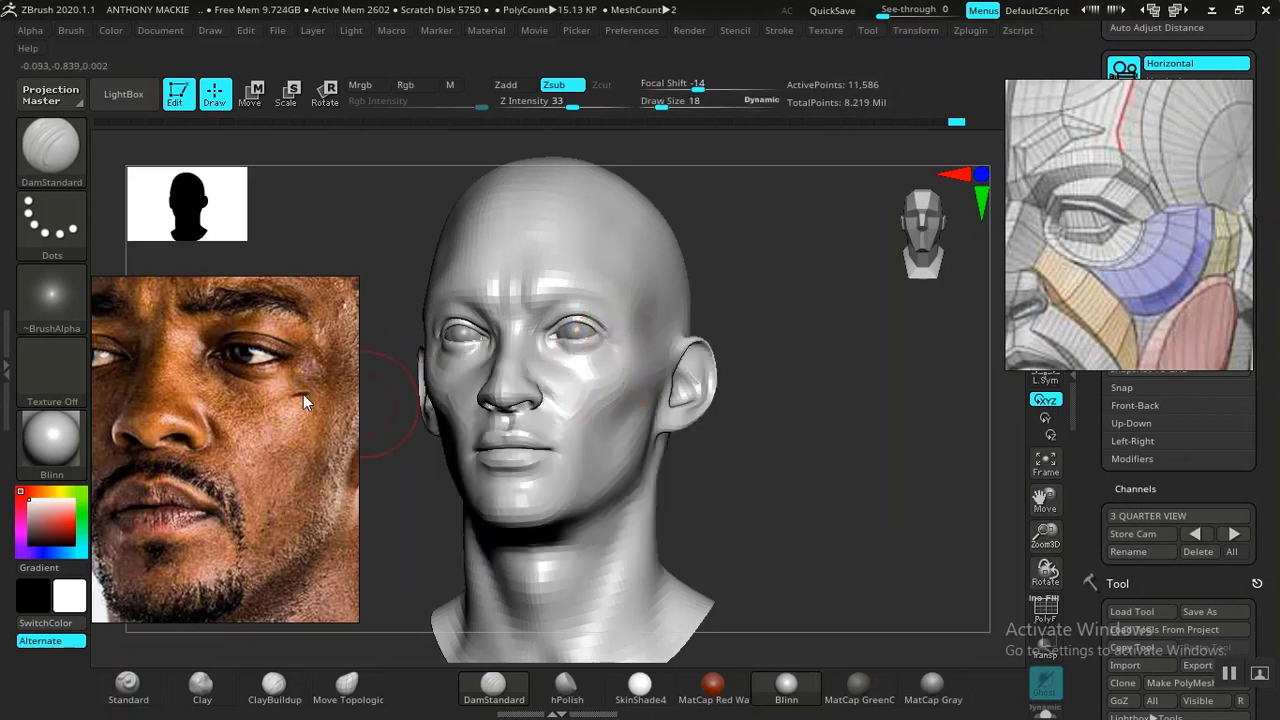
middle_drag(230, 422, 250, 434)
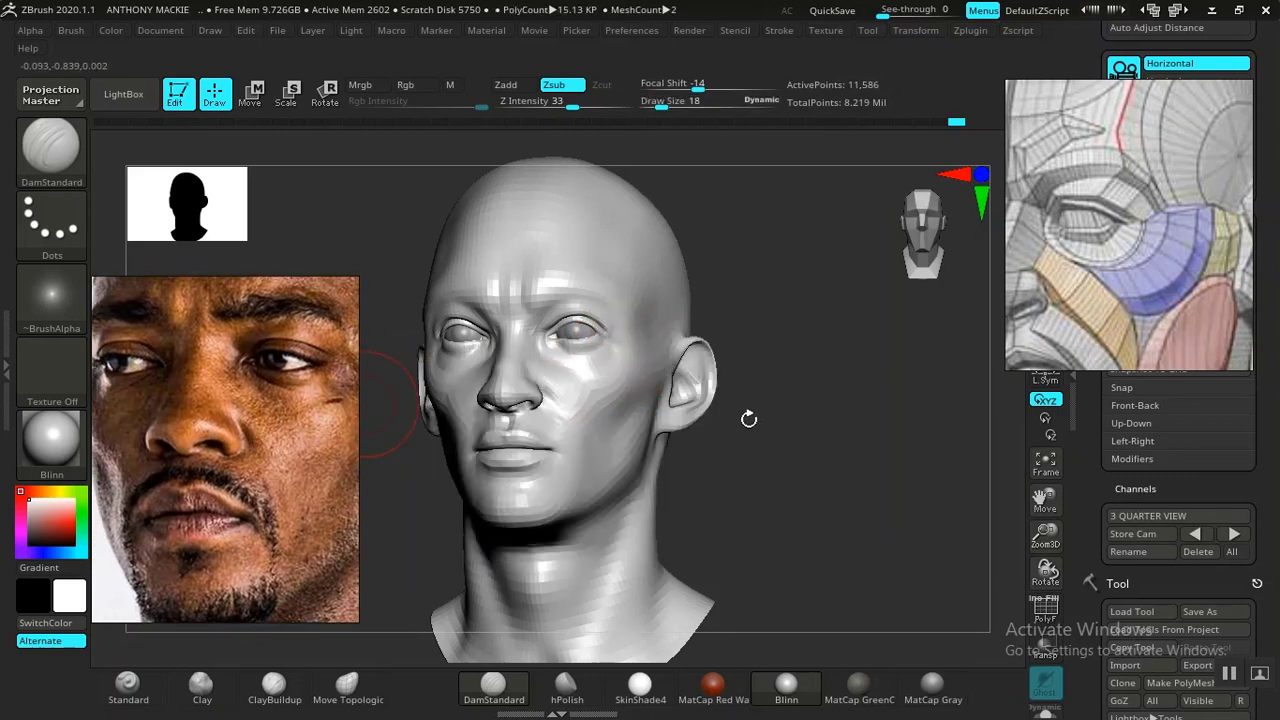
middle_drag(284, 410, 258, 416)
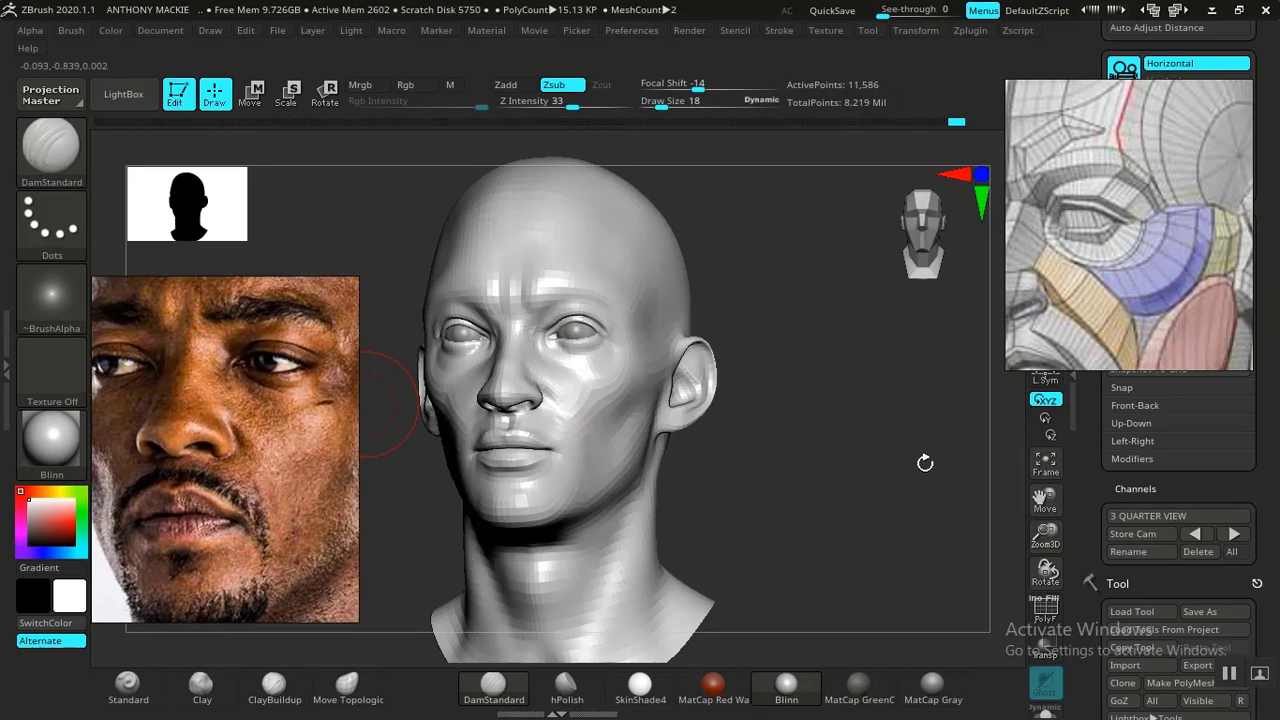
drag(1076, 453, 1073, 468)
Compare the ear, temple and eye placement with the three-quarter photo by repeatedly toggling the overlay
key(shift+z)
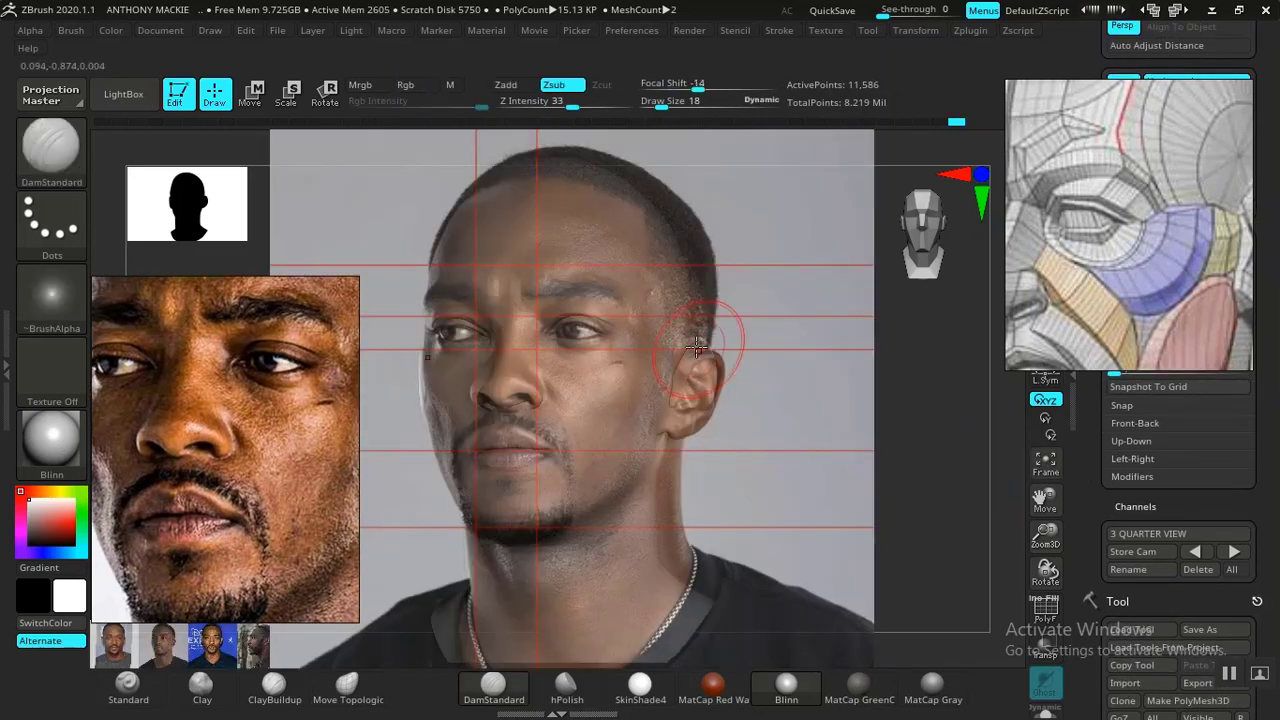
key(shift+z)
key(shift+z)
key(shift+z)
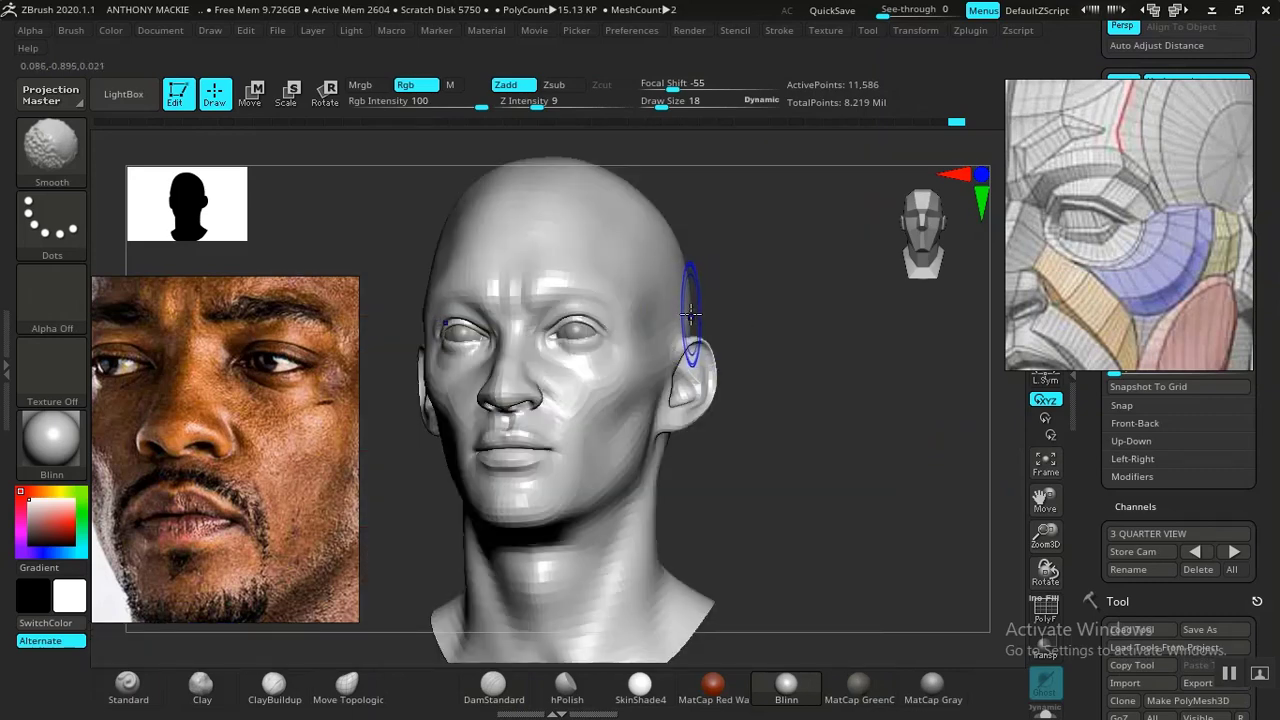
key(shift+z)
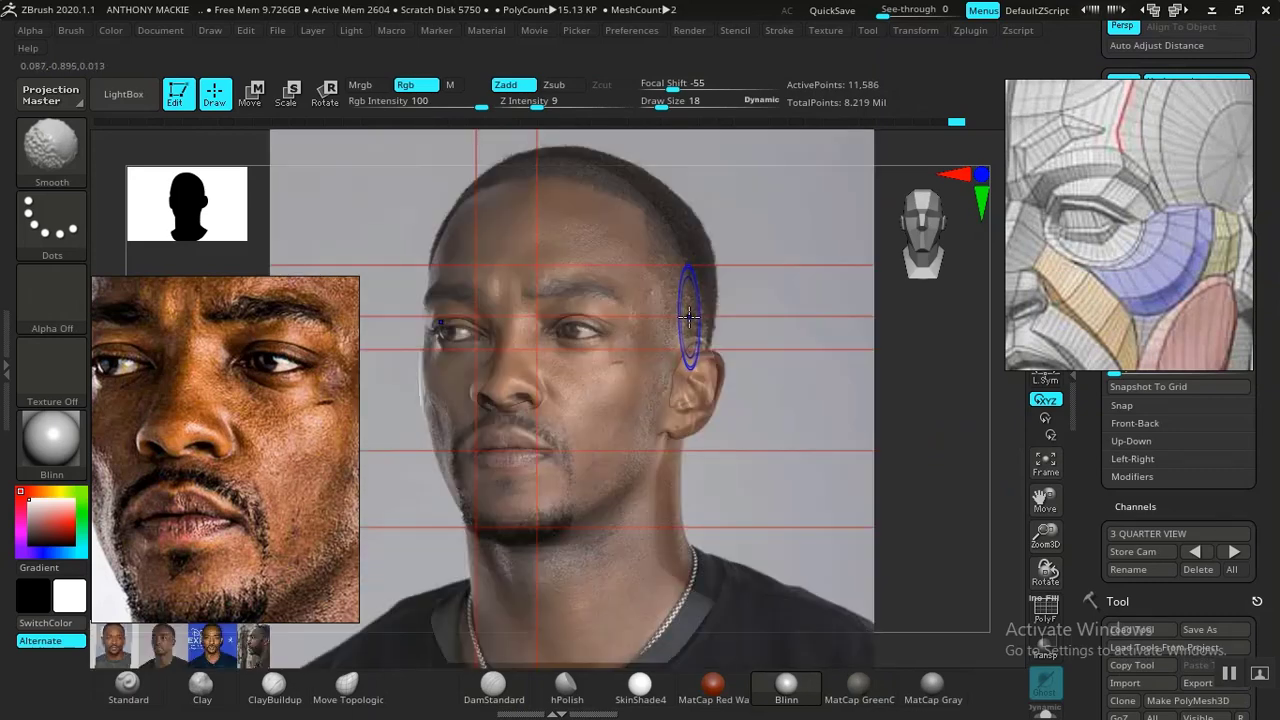
key(shift+z)
key(shift+z)
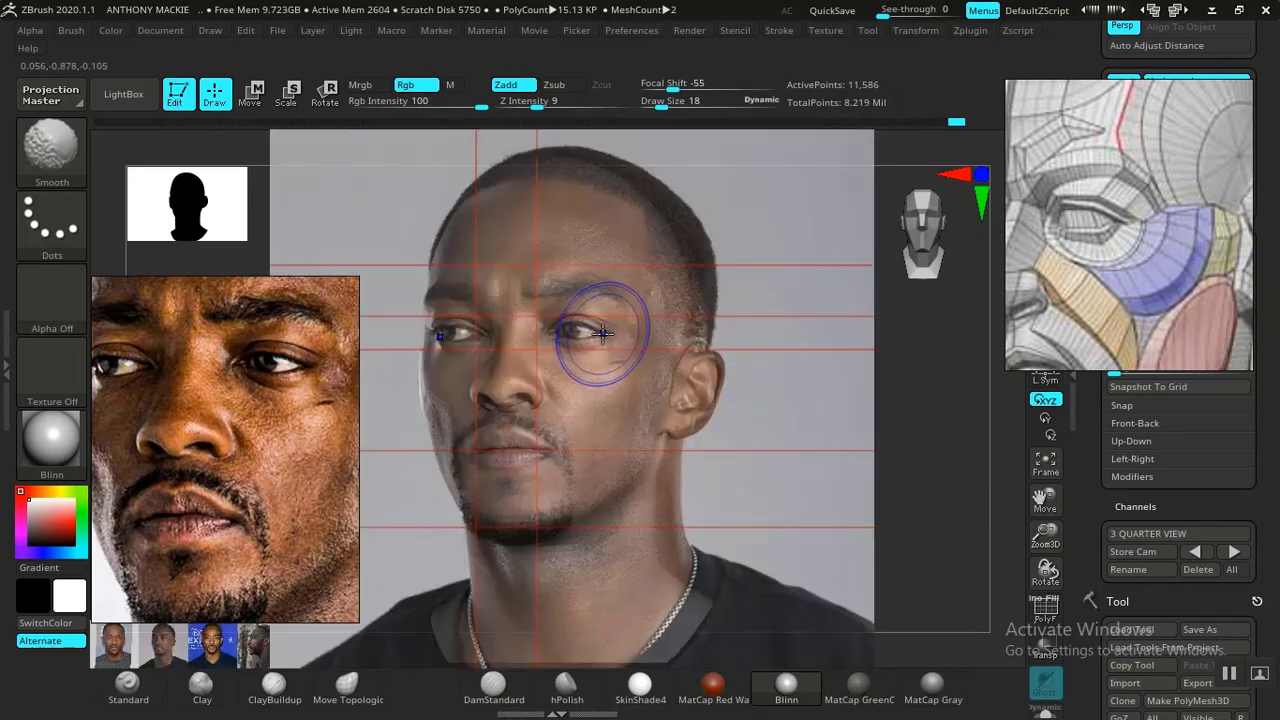
Try to shift the outer corner of the eye slightly outward with Move Topological at draw size 18
key(shift+z)
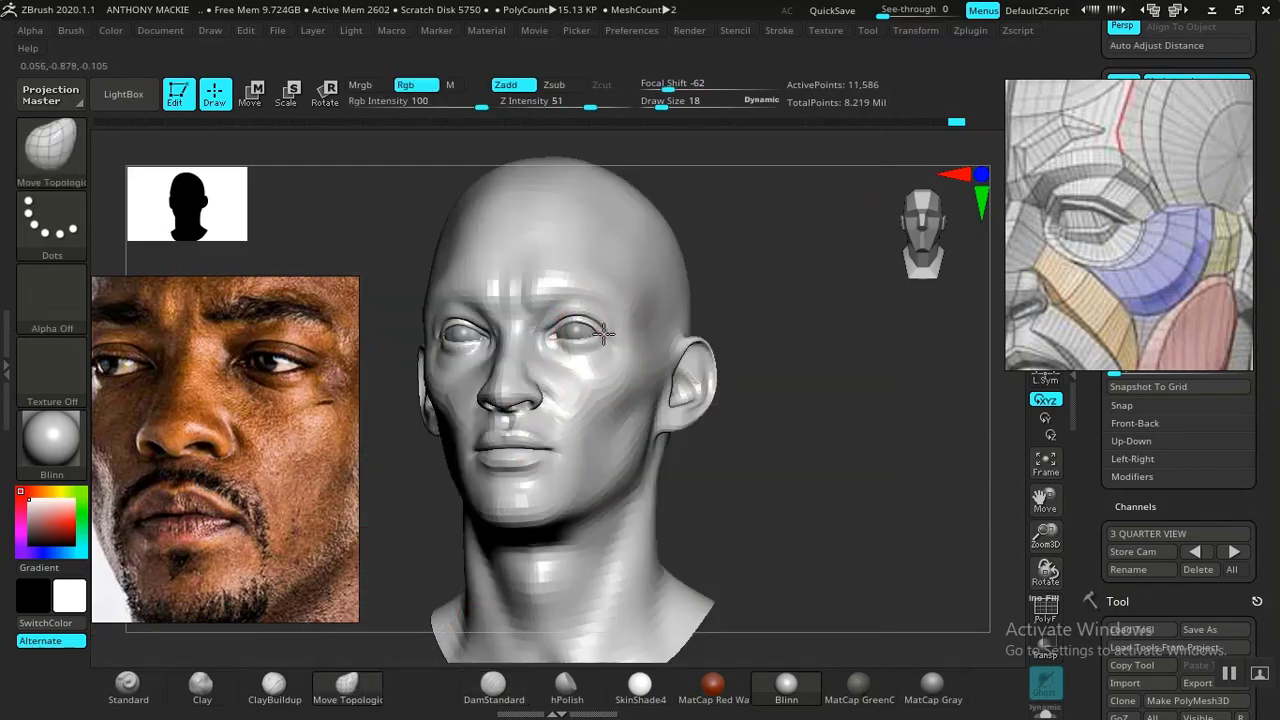
drag(603, 334, 607, 334)
key(ctrl+z)
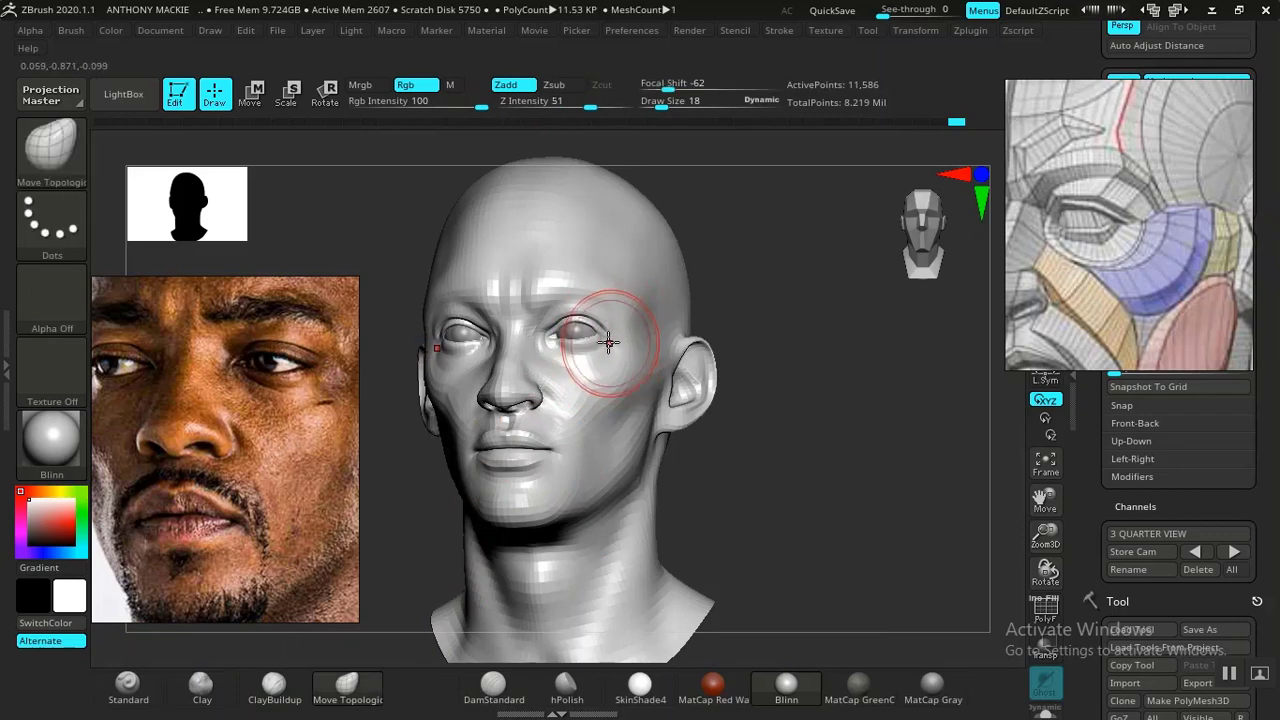
Recheck the outer eye corner and the ear against the three-quarter photo overlay
key(shift+z)
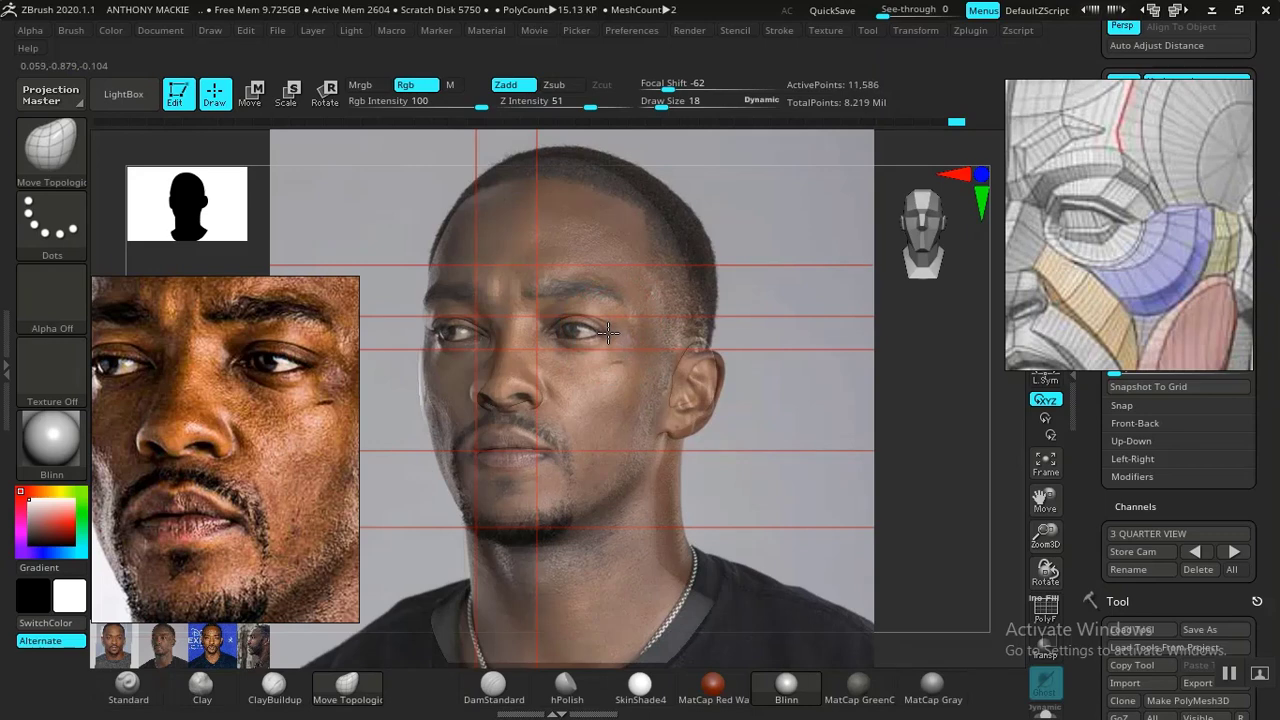
key(shift+z)
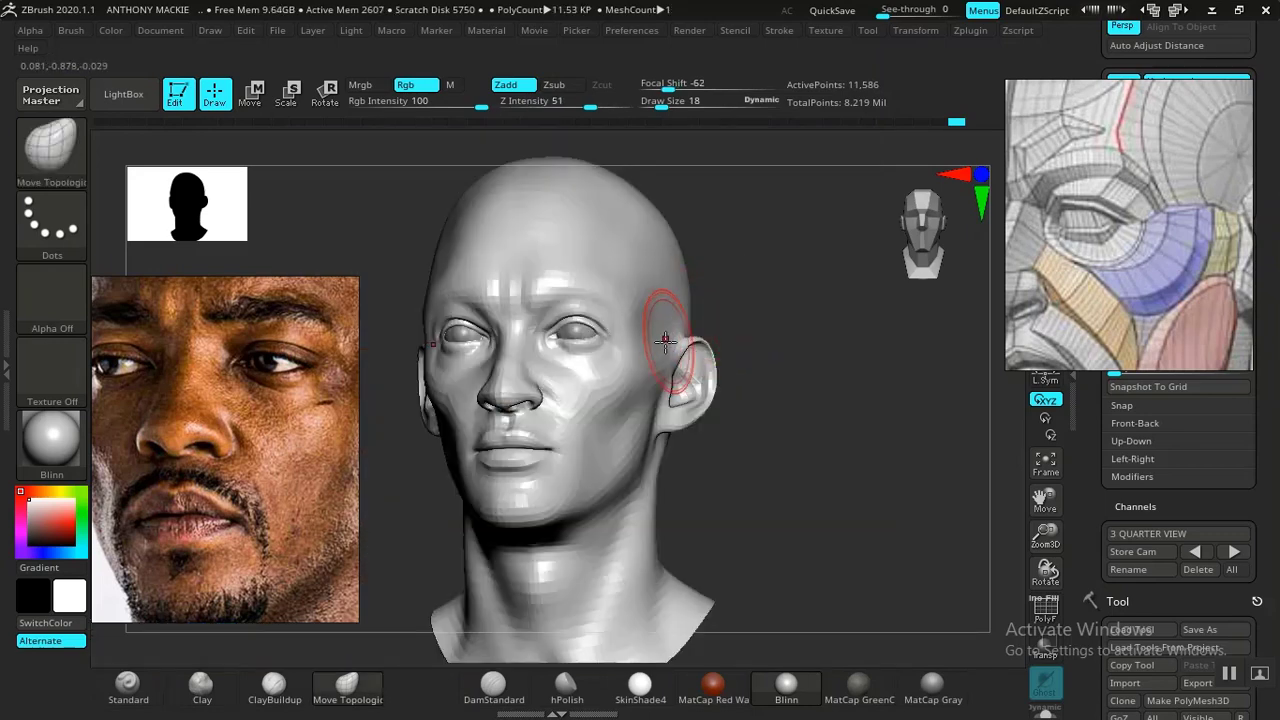
key(shift+z)
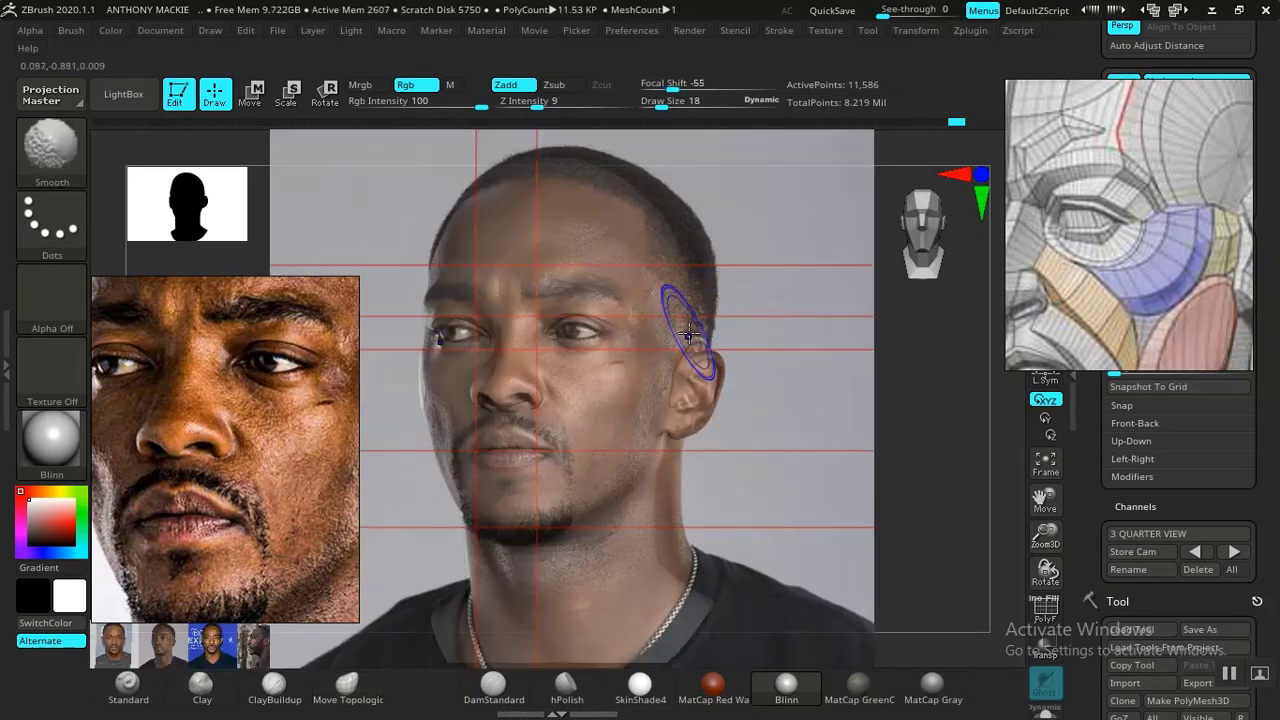
key(shift+z)
key(shift+z)
key(shift+z)
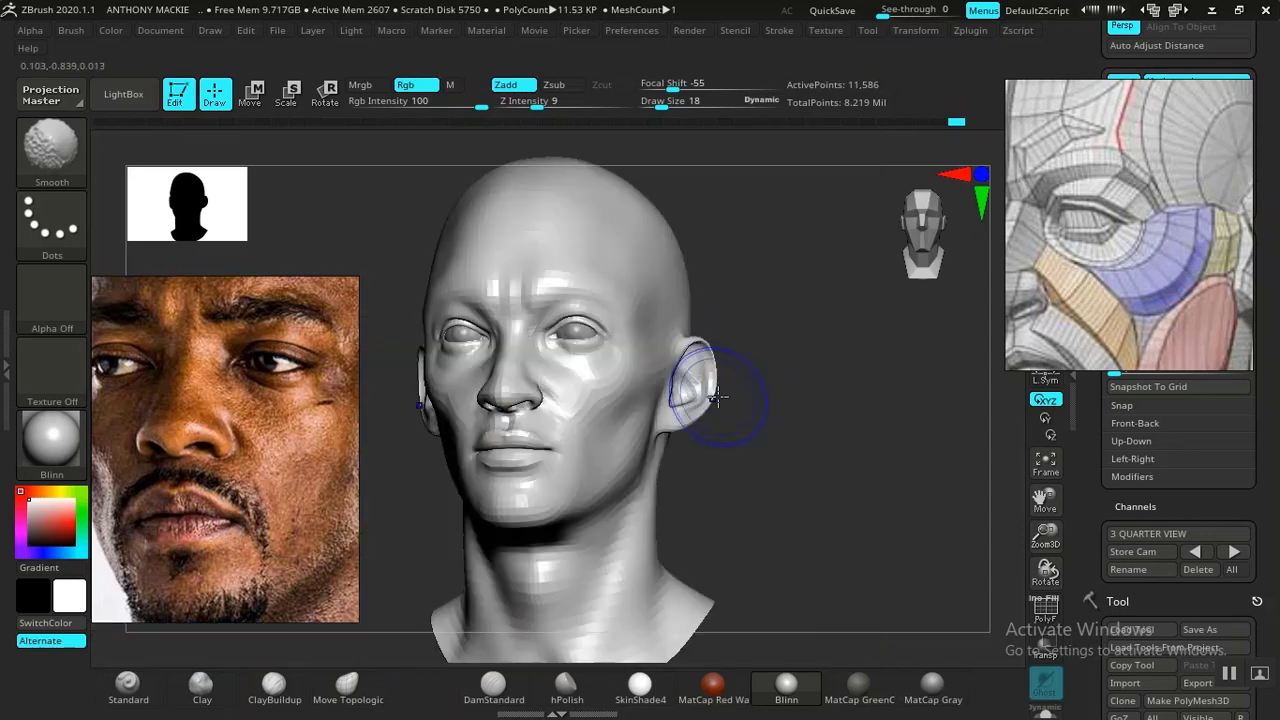
Move the close-up photo to show the ear, and compare the ear and side of the cheek with the three-quarter photo overlay
shift+drag(718, 398, 692, 396)
mouse_move(275, 550)
middle_down()
mouse_move(145, 557)
mouse_move(238, 548)
middle_up()
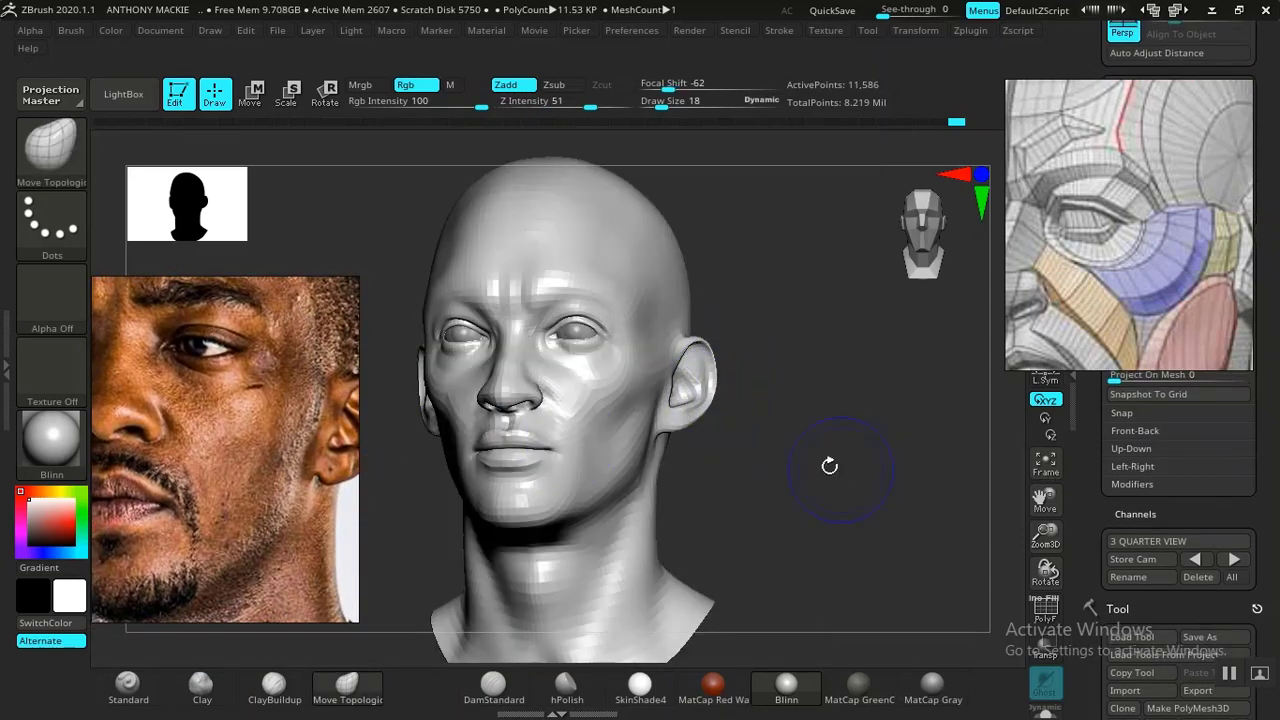
key(shift+z)
key(shift+z)
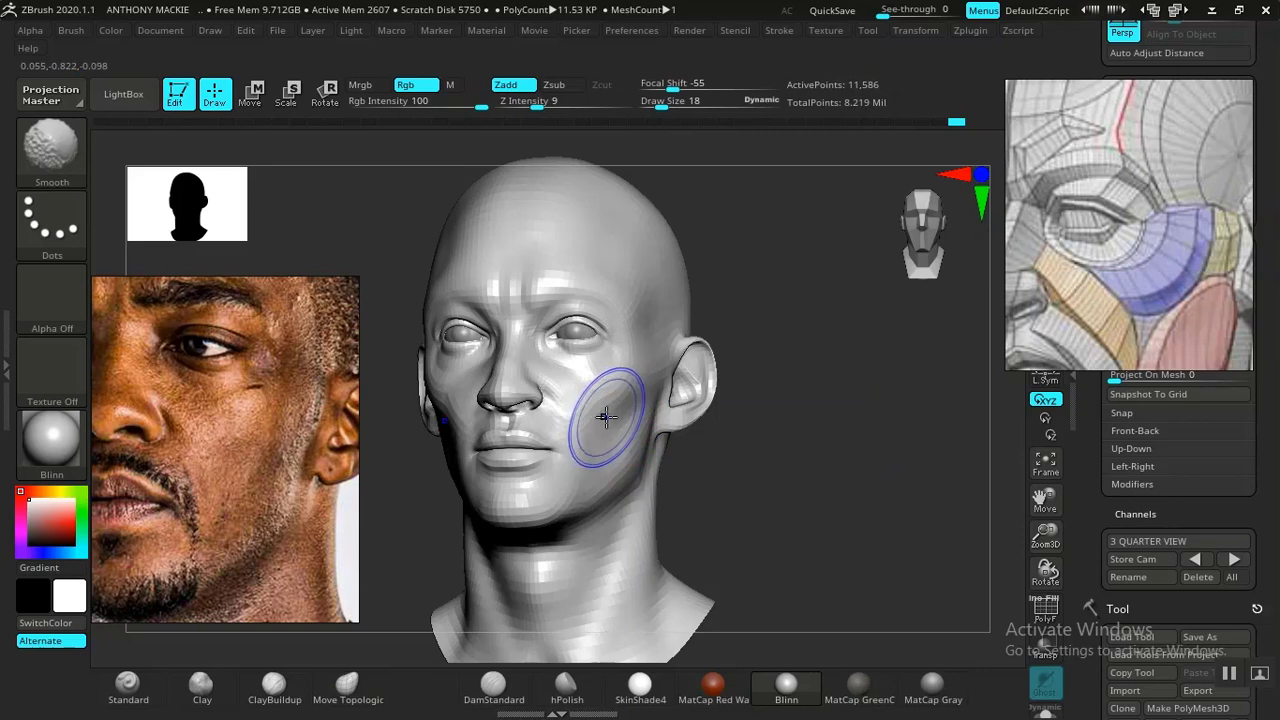
key(shift+z)
Move the close-up photo to show the full face, and compare the cheek contours with the three-quarter photo by repeatedly toggling the overlay
middle_drag(271, 426, 349, 436)
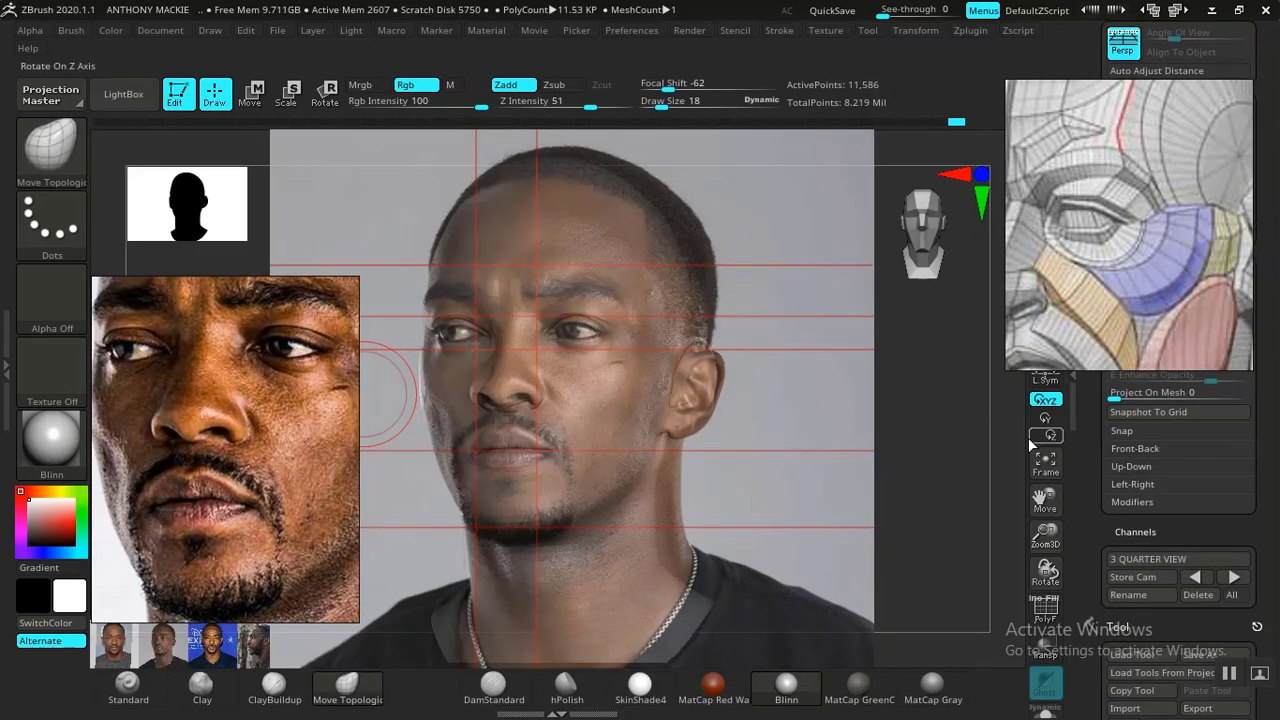
key(shift+z)
key(shift+z)
key(shift+z)
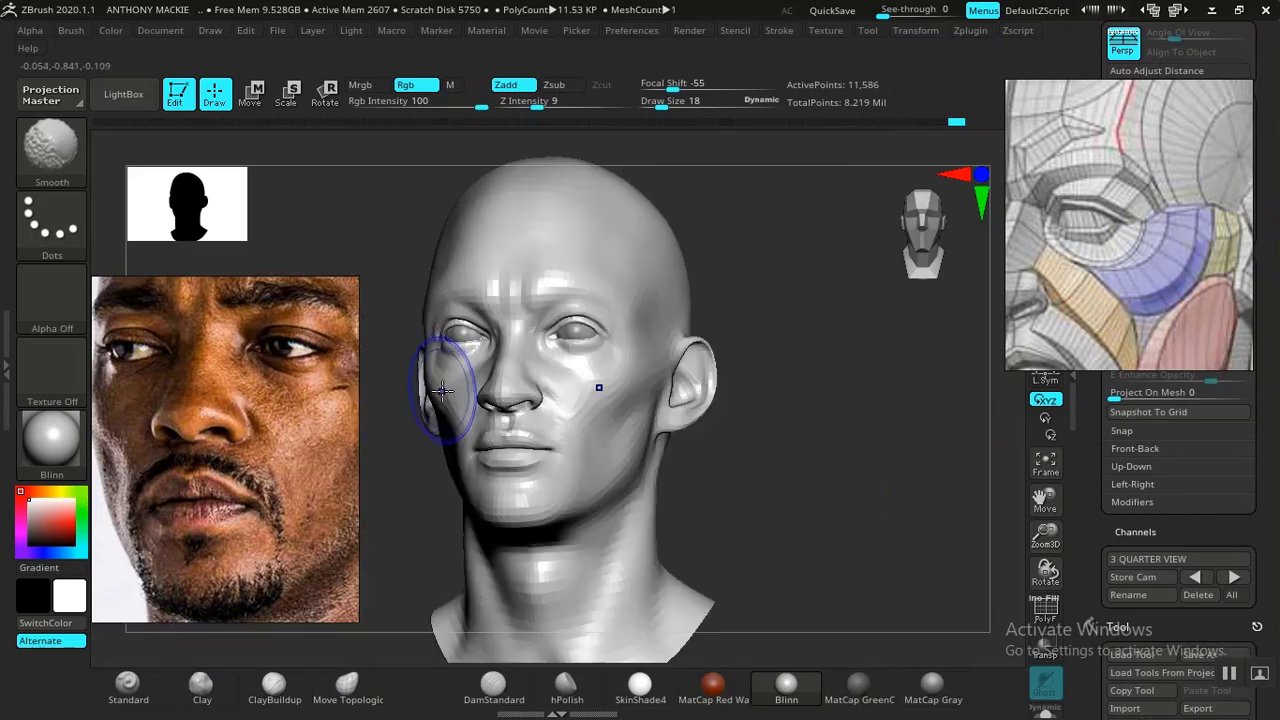
key(shift+z)
key(shift+z)
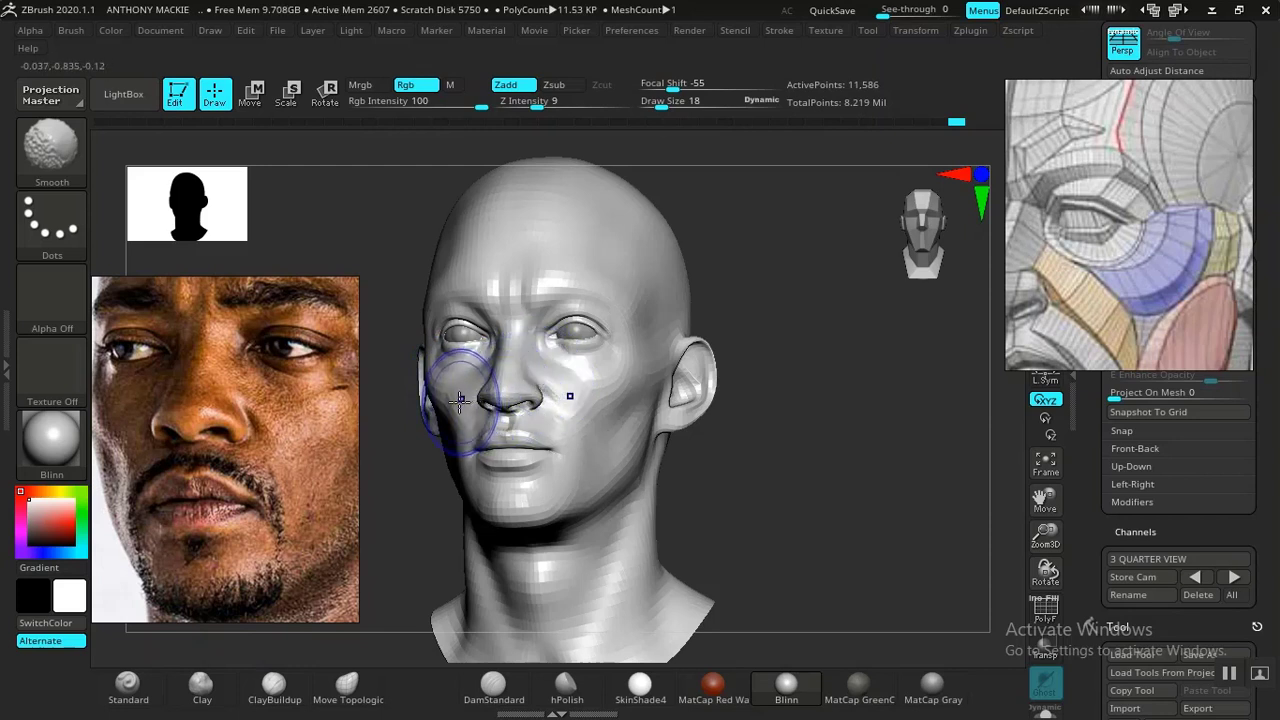
middle_drag(153, 458, 197, 440)
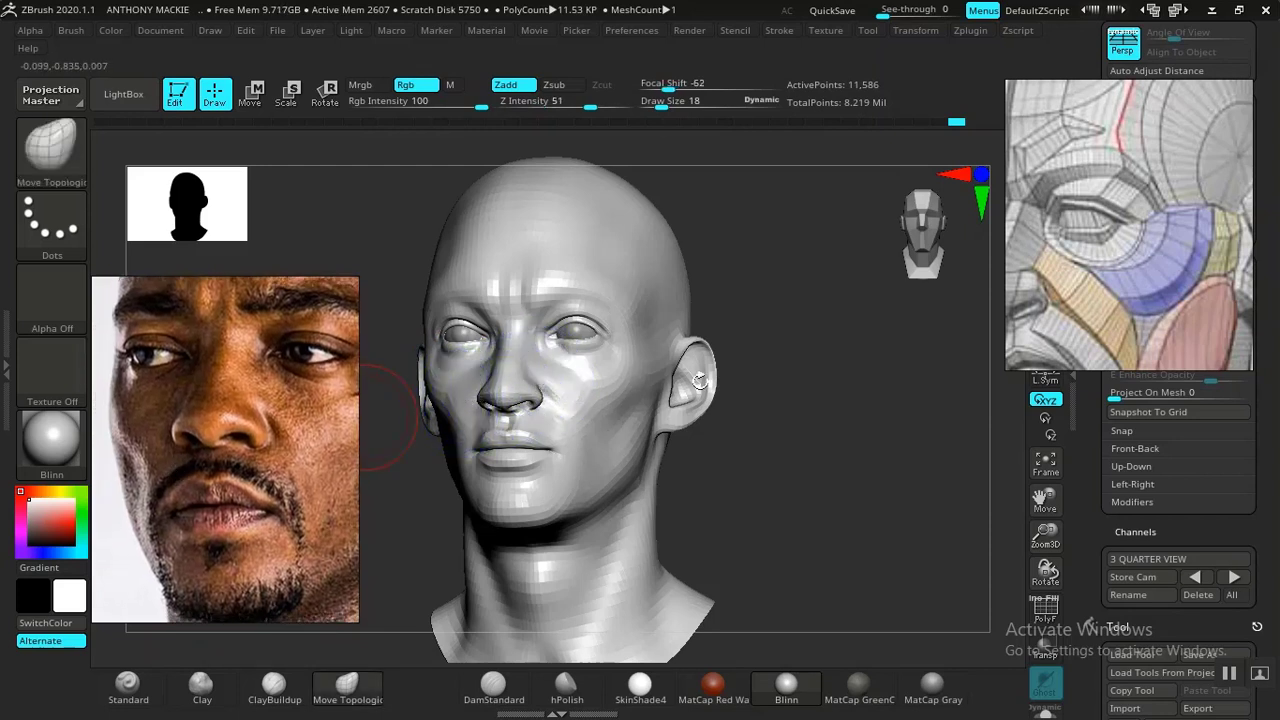
click(1075, 459)
drag(1081, 450, 1084, 451)
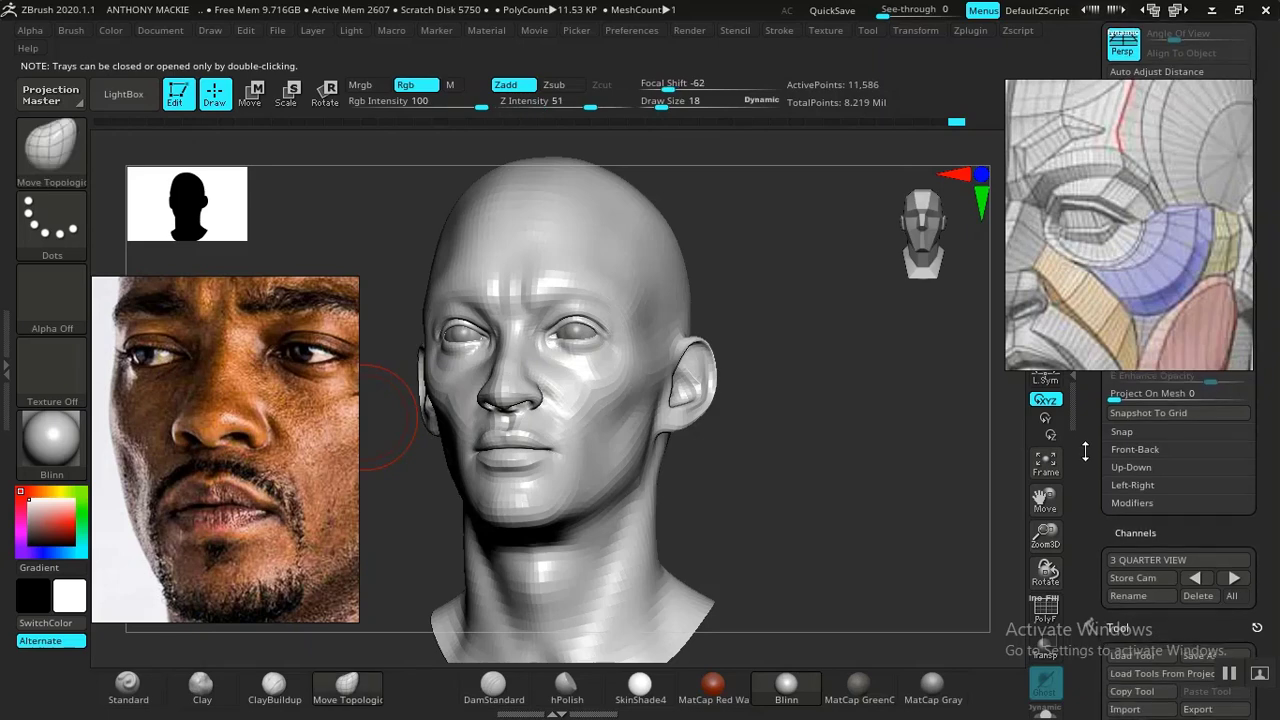
key(shift+z)
key(shift+z)
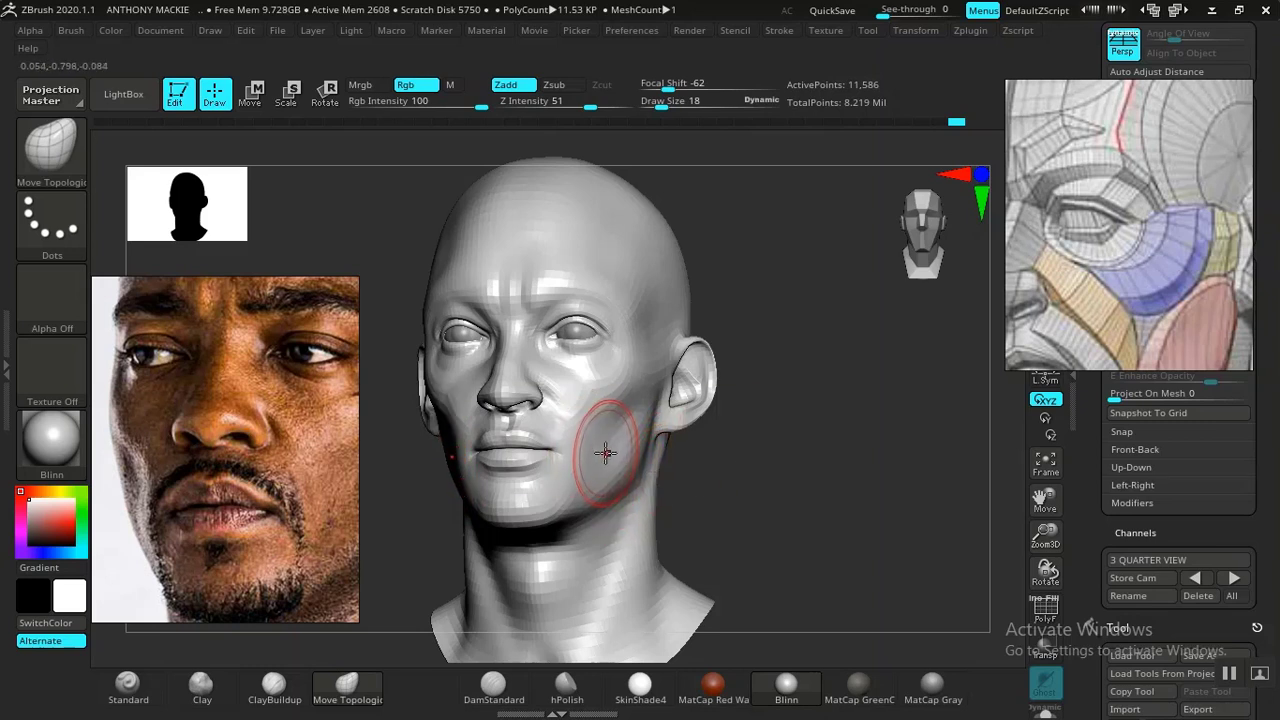
Bring the ear and jaw into view in the close-up photo and refine the jaw edge beside the ear with Move Topological at draw size 14
mouse_move(225, 476)
middle_down()
mouse_move(231, 447)
mouse_move(214, 425)
middle_up()
middle_drag(297, 485, 374, 464)
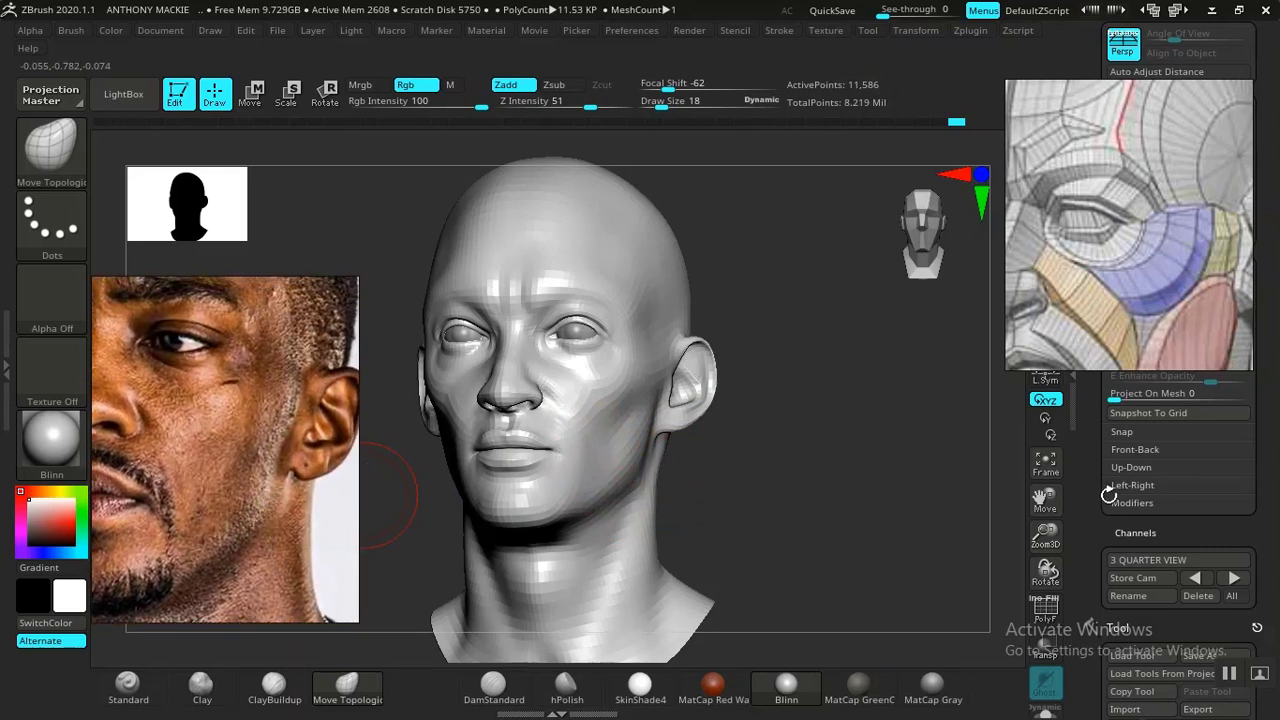
drag(1087, 481, 1085, 487)
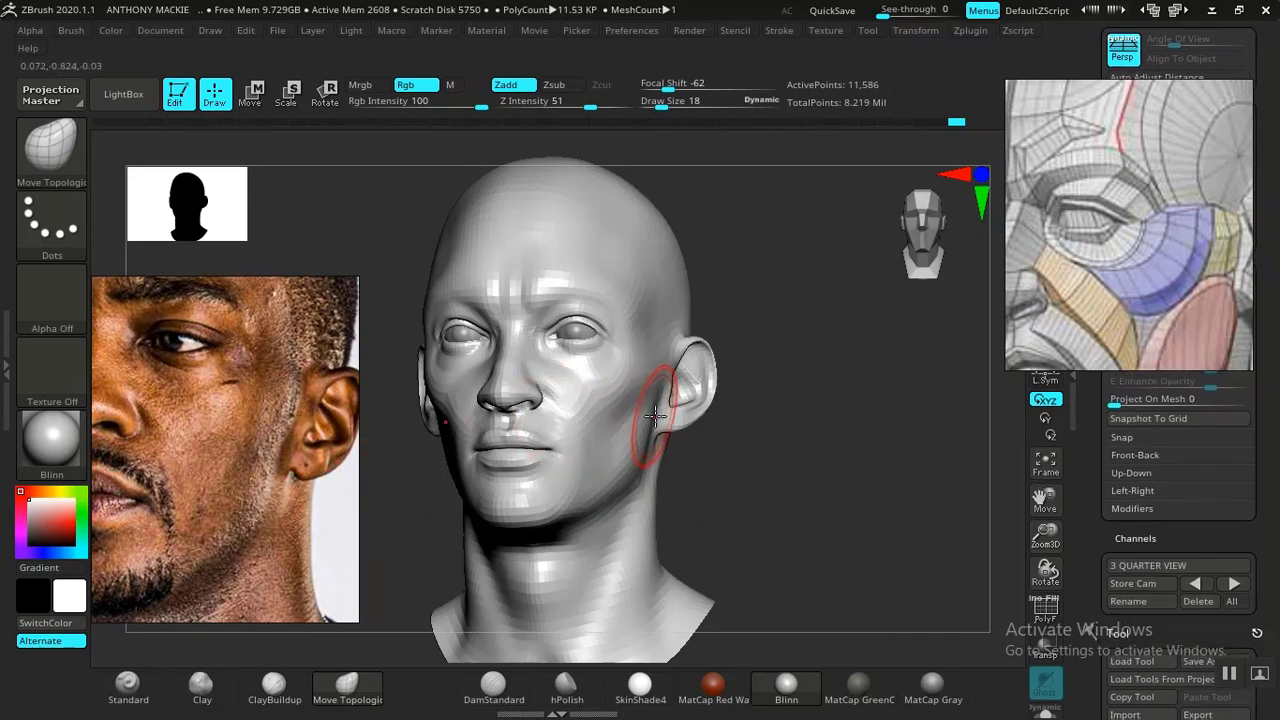
key(space)
drag(653, 408, 655, 408)
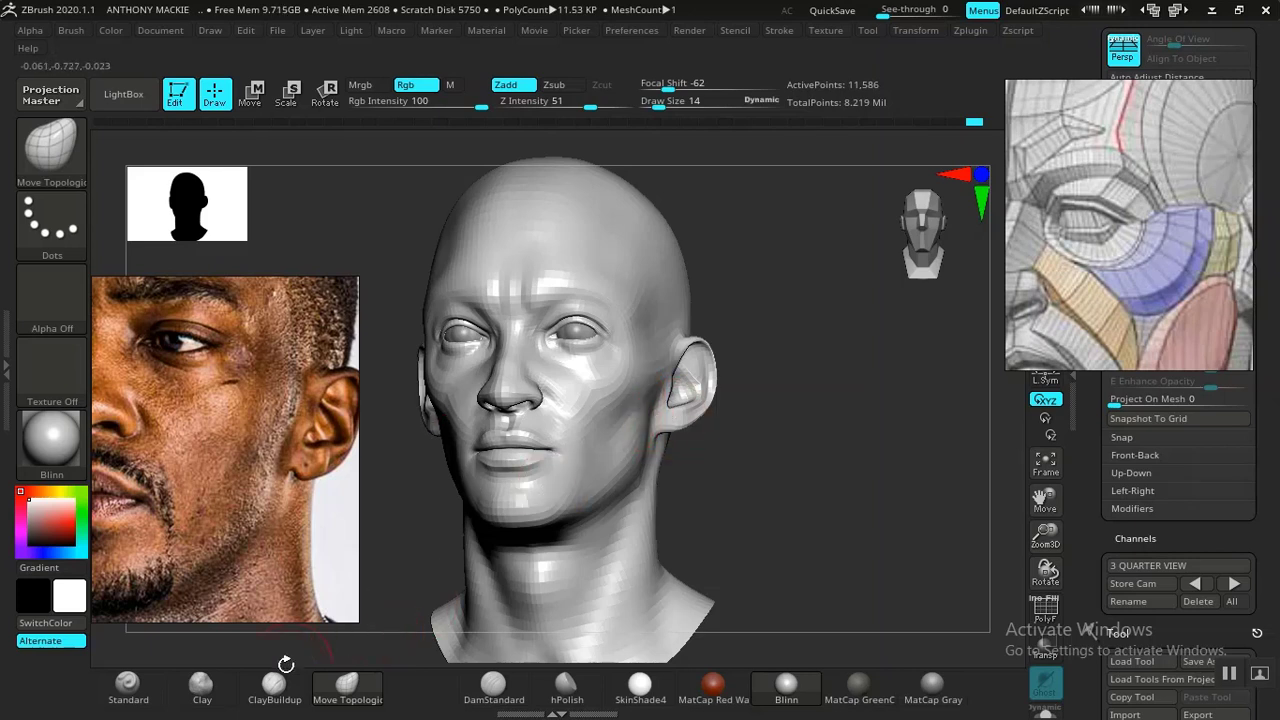
Select the DamStandard brush and study the cheek in front of the ear against the close-up photo
click(493, 685)
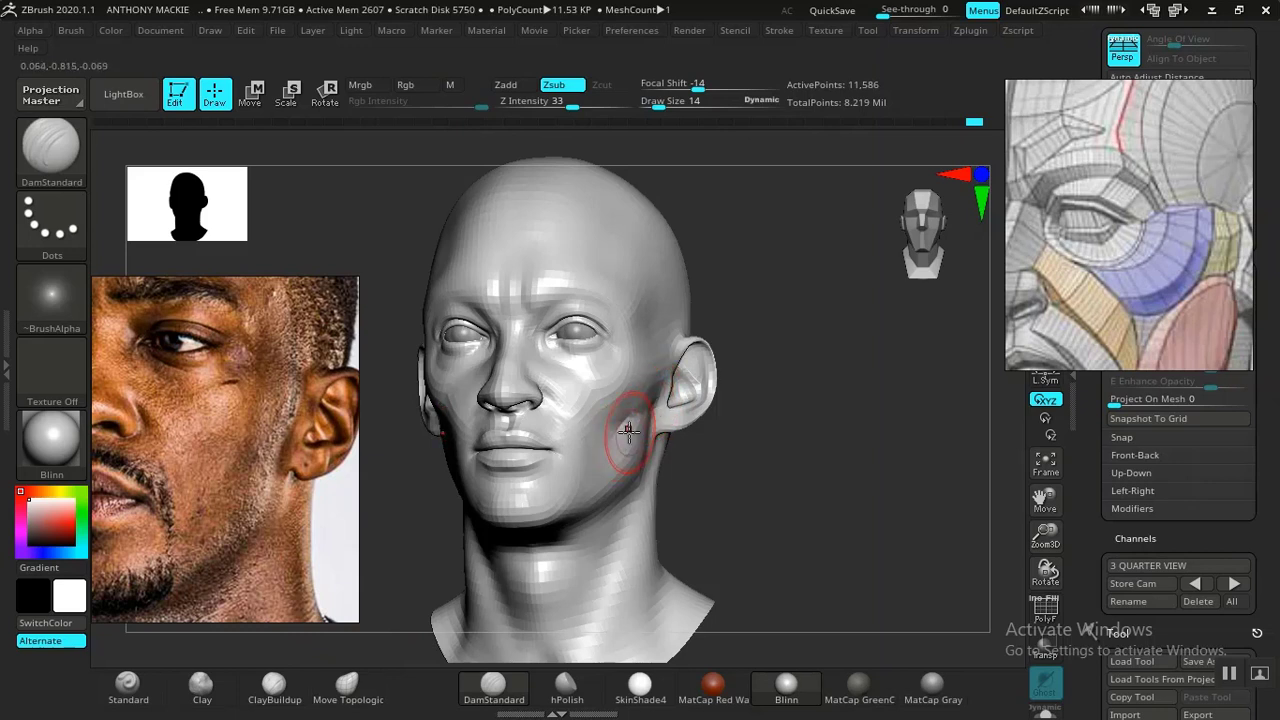
key(shift)
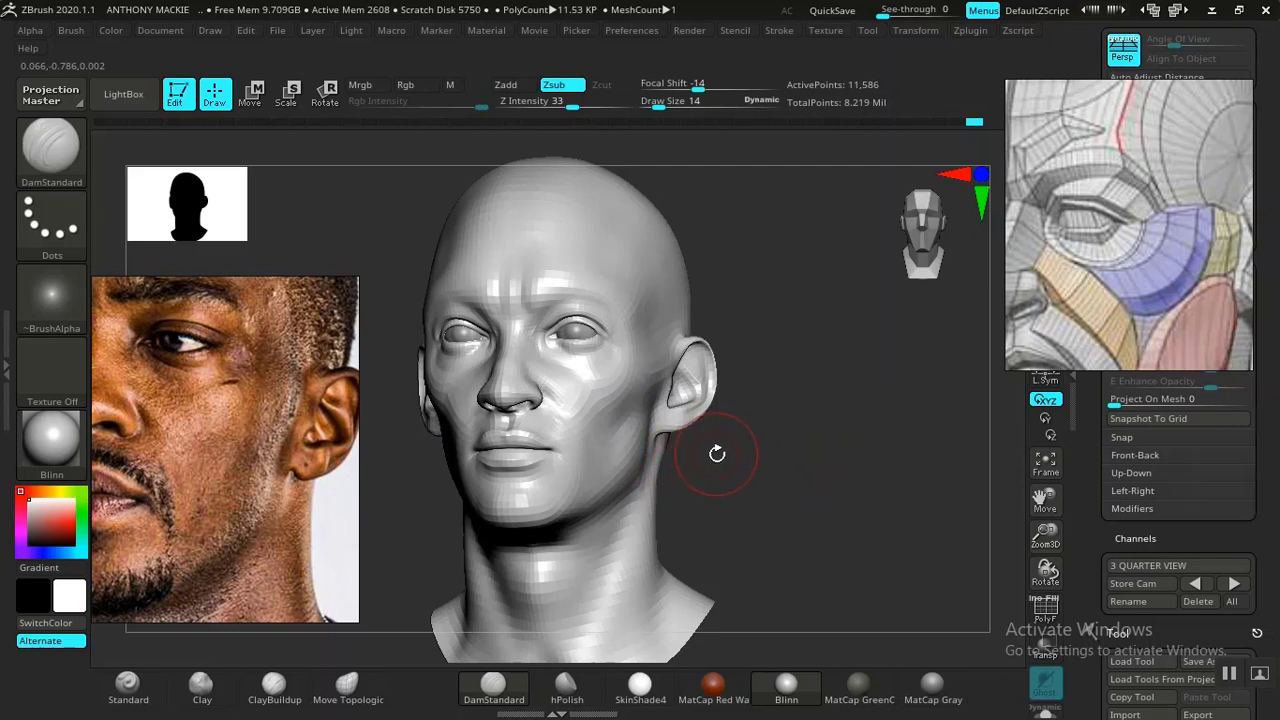
mouse_move(250, 461)
middle_down()
mouse_move(229, 459)
mouse_move(281, 501)
mouse_move(229, 484)
mouse_move(221, 507)
mouse_move(231, 492)
mouse_move(241, 535)
mouse_move(250, 465)
middle_up()
drag(1091, 456, 1083, 468)
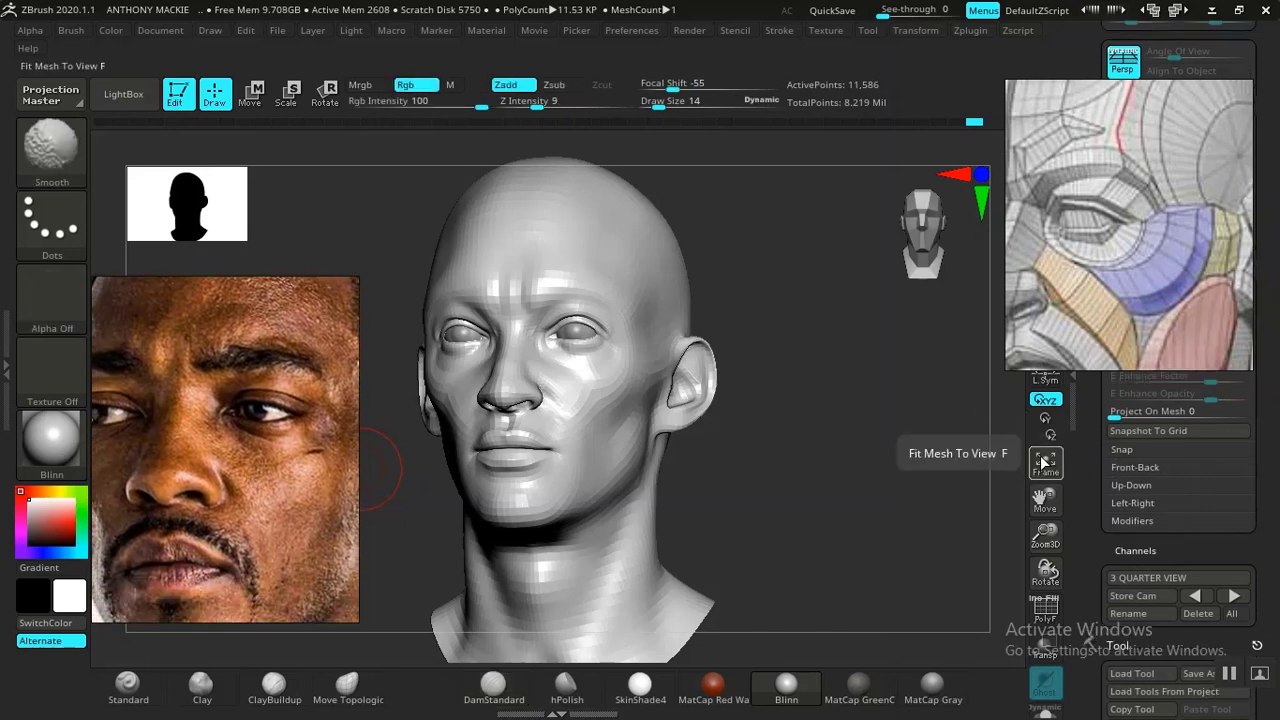
Overlay the three-quarter photo and move the close-up photo down to examine the forehead and hairline
key(shift+z)
key(space)
drag(676, 259, 674, 259)
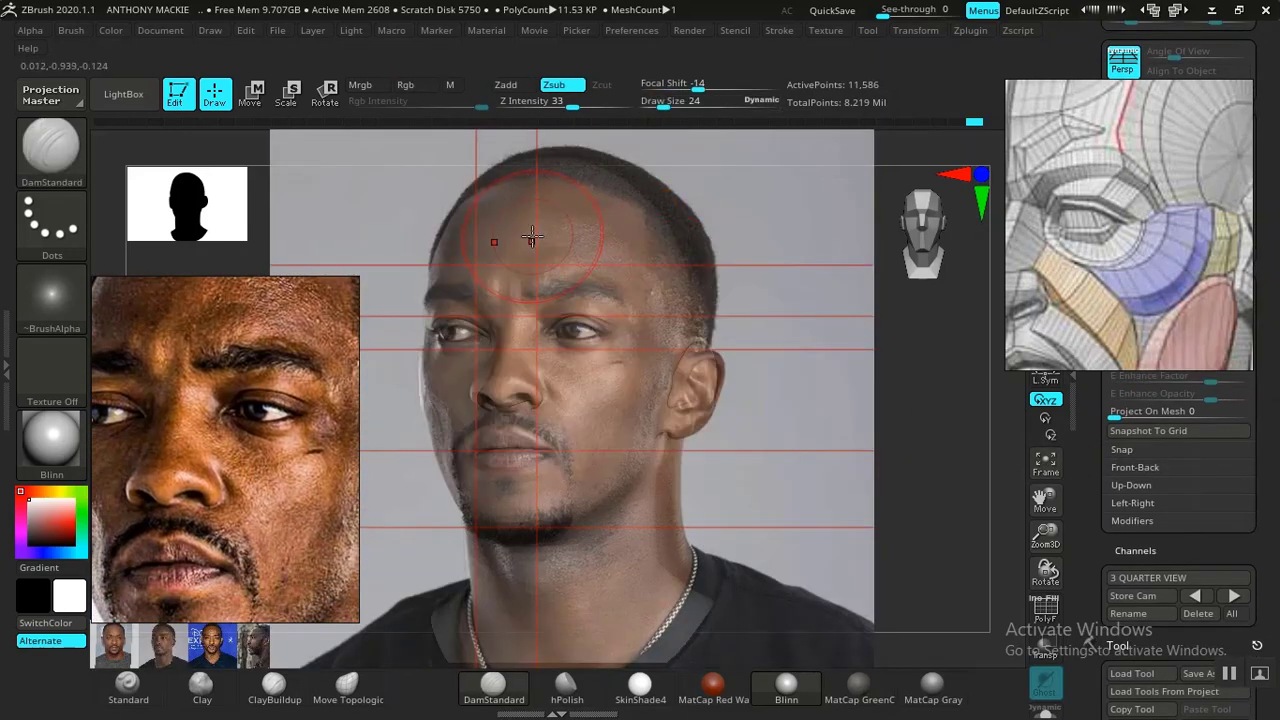
key(space)
drag(570, 218, 563, 217)
mouse_move(267, 292)
middle_down()
mouse_move(236, 376)
mouse_move(253, 376)
middle_up()
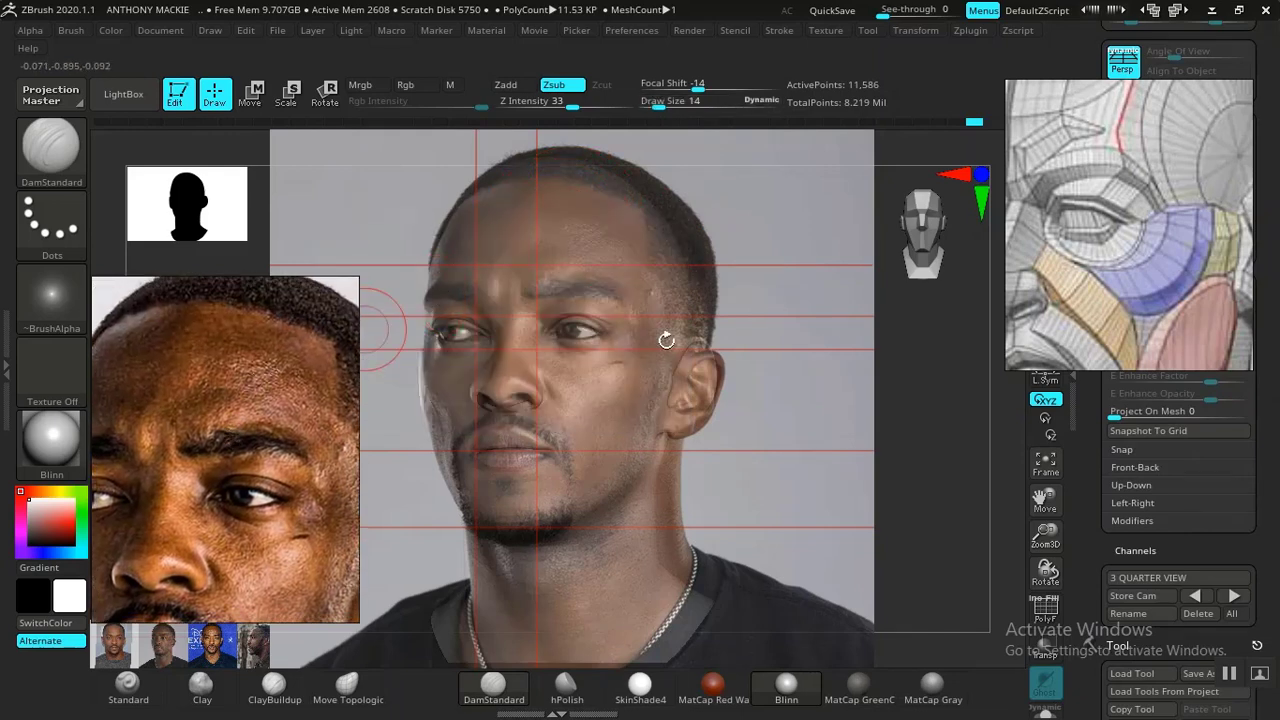
Build up the upper side of the forehead with the Clay brush at draw size 22, checking the photo overlay, and smooth the area
click(200, 686)
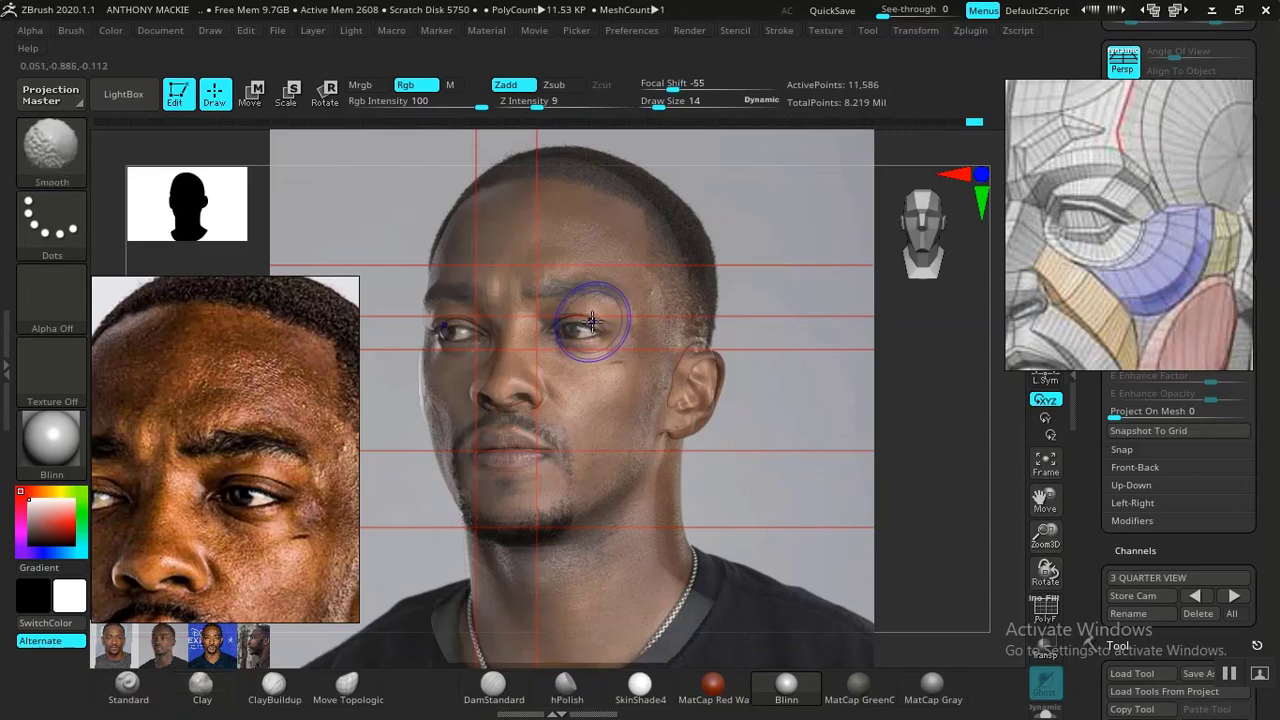
key(shift+z)
right_click(585, 230)
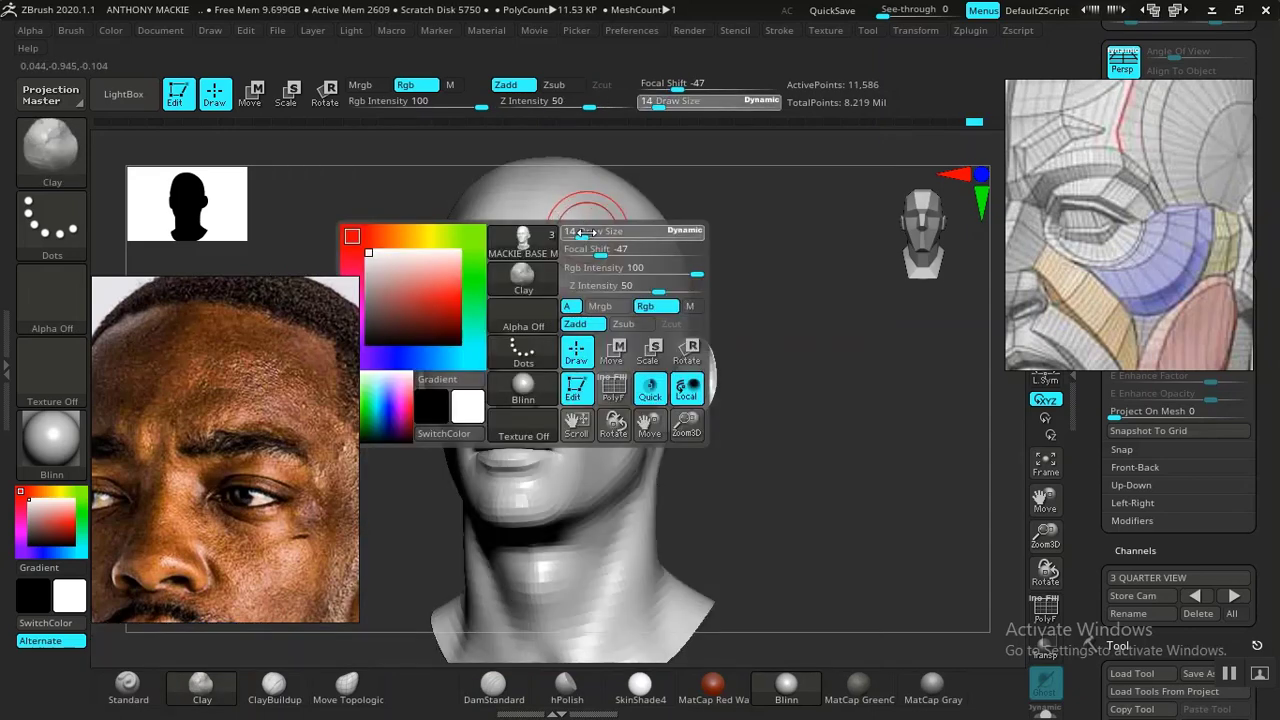
drag(578, 232, 585, 232)
key(shift+z)
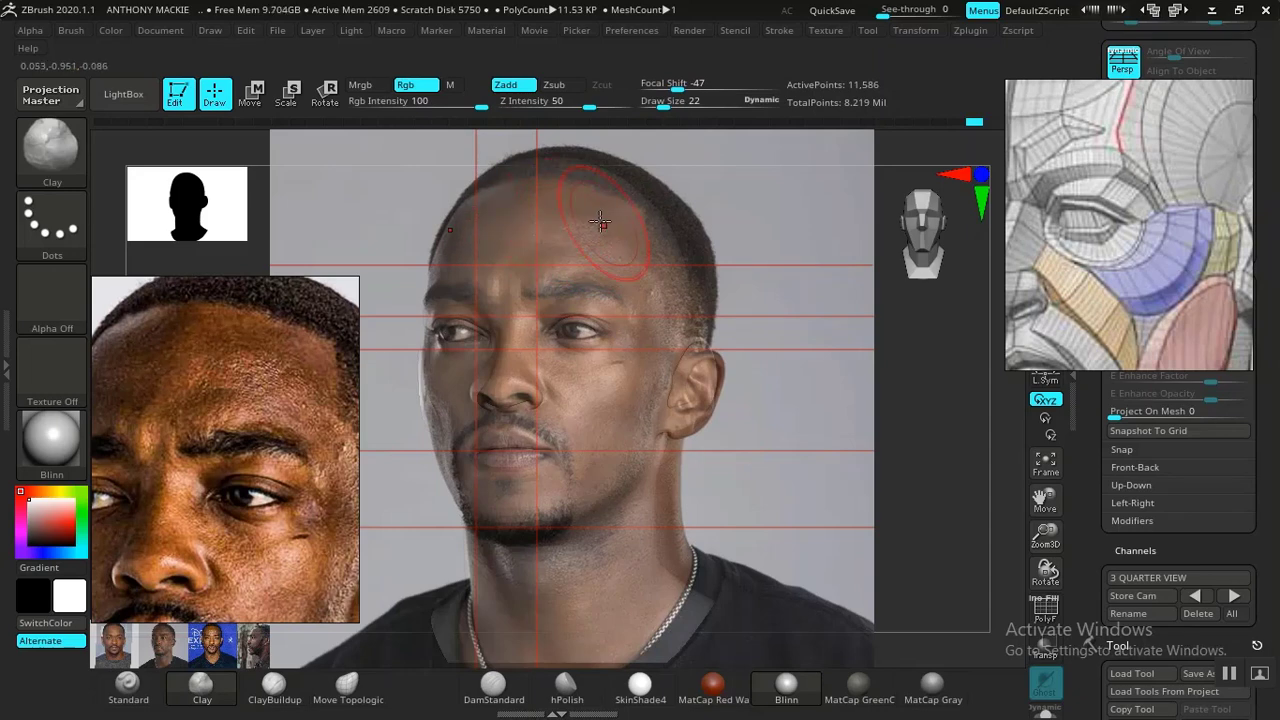
key(shift+z)
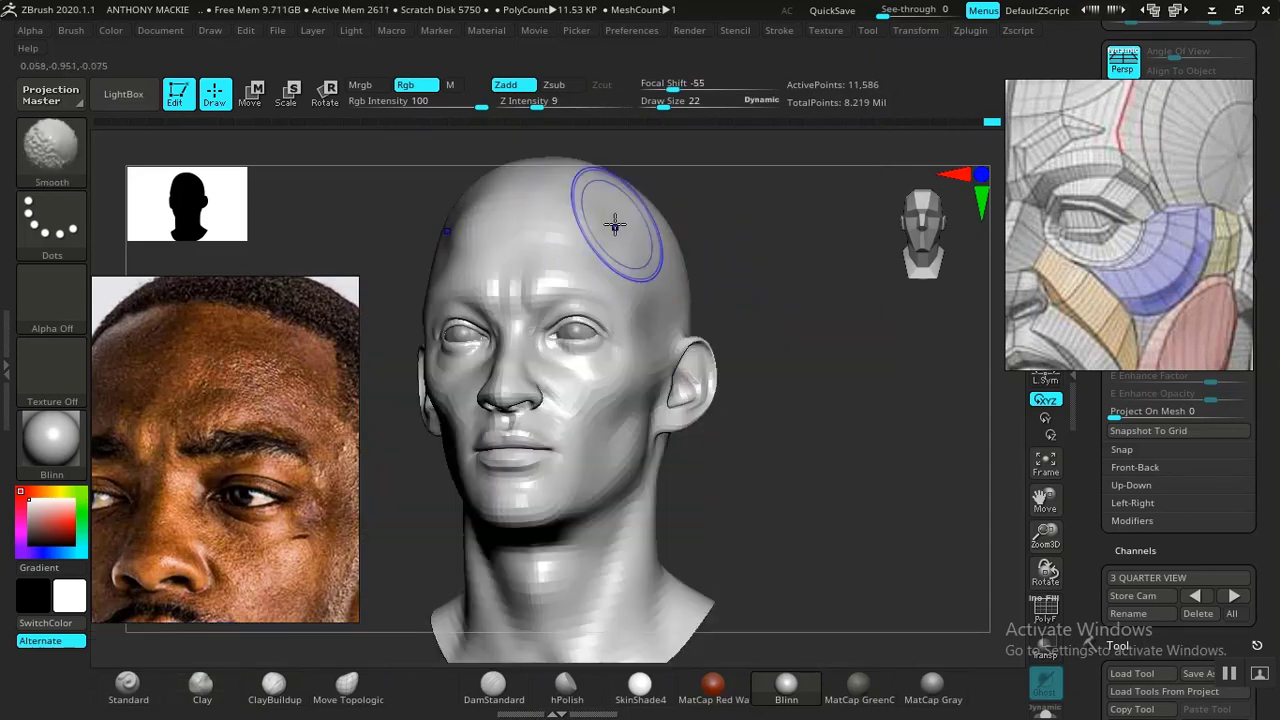
shift+drag(617, 218, 453, 228)
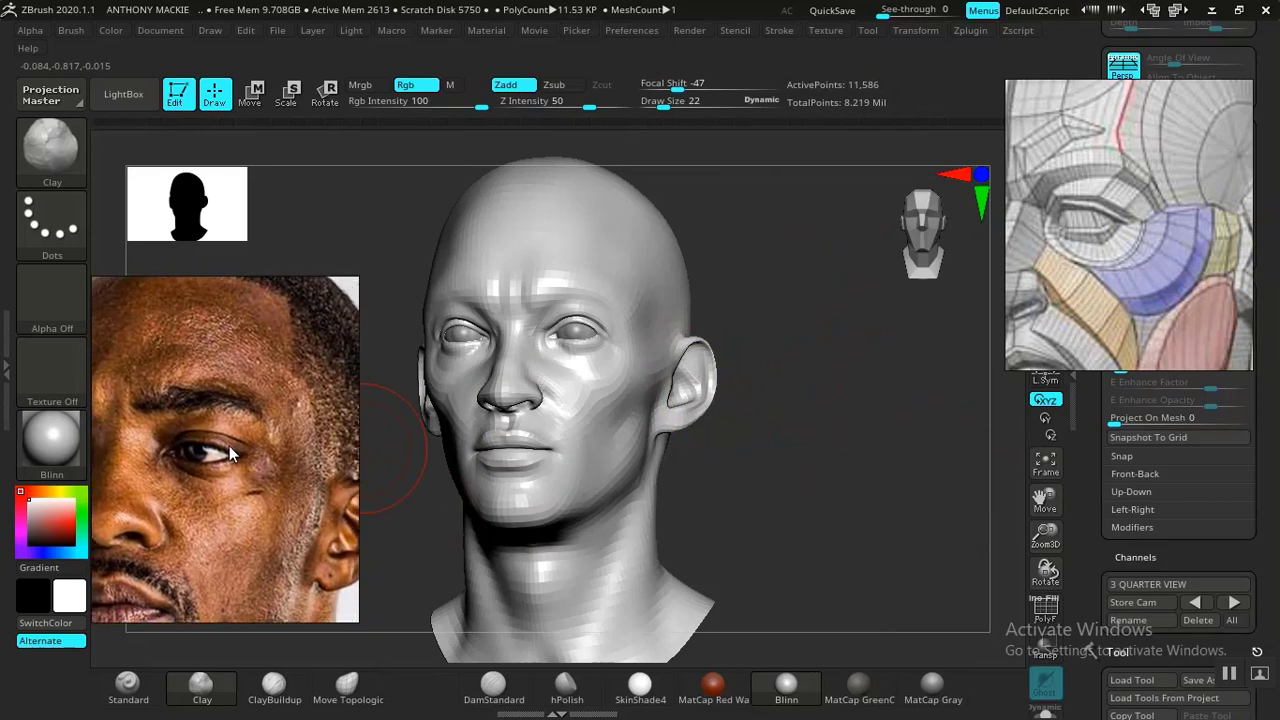
Switch to the Standard brush and set its draw size to 13 for detailing the temple
click(1074, 410)
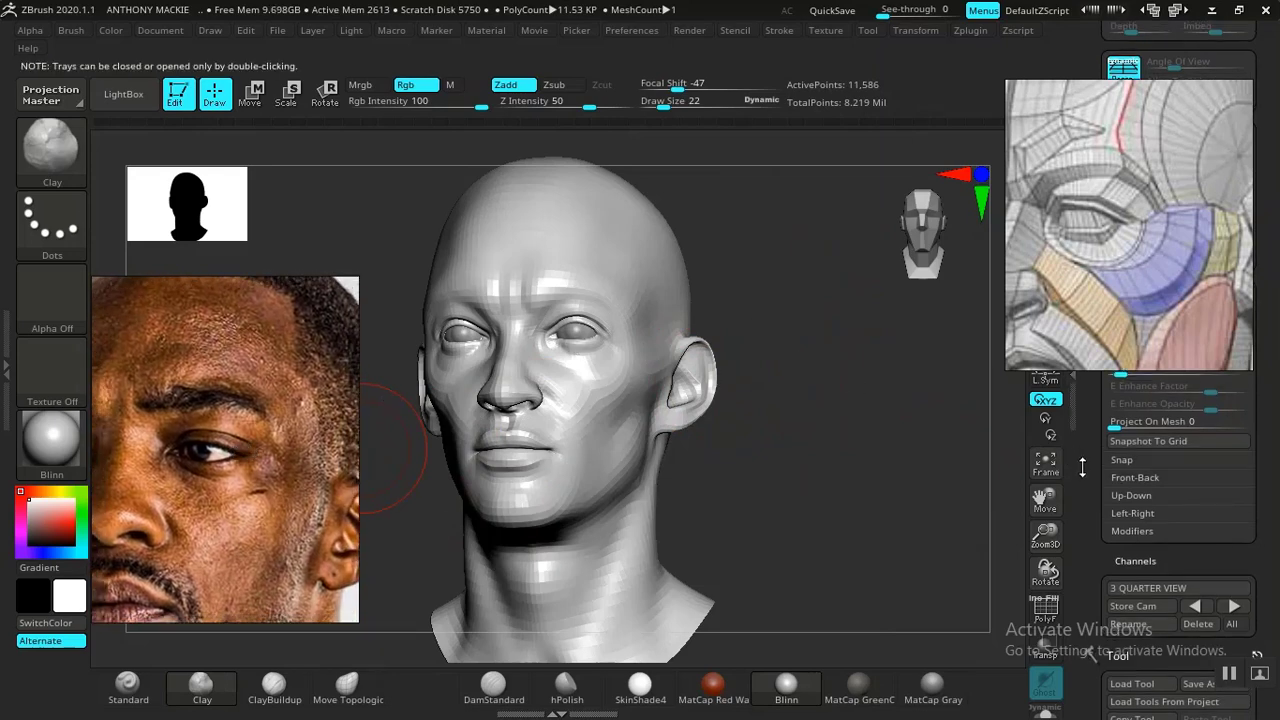
key(space)
drag(612, 314, 602, 312)
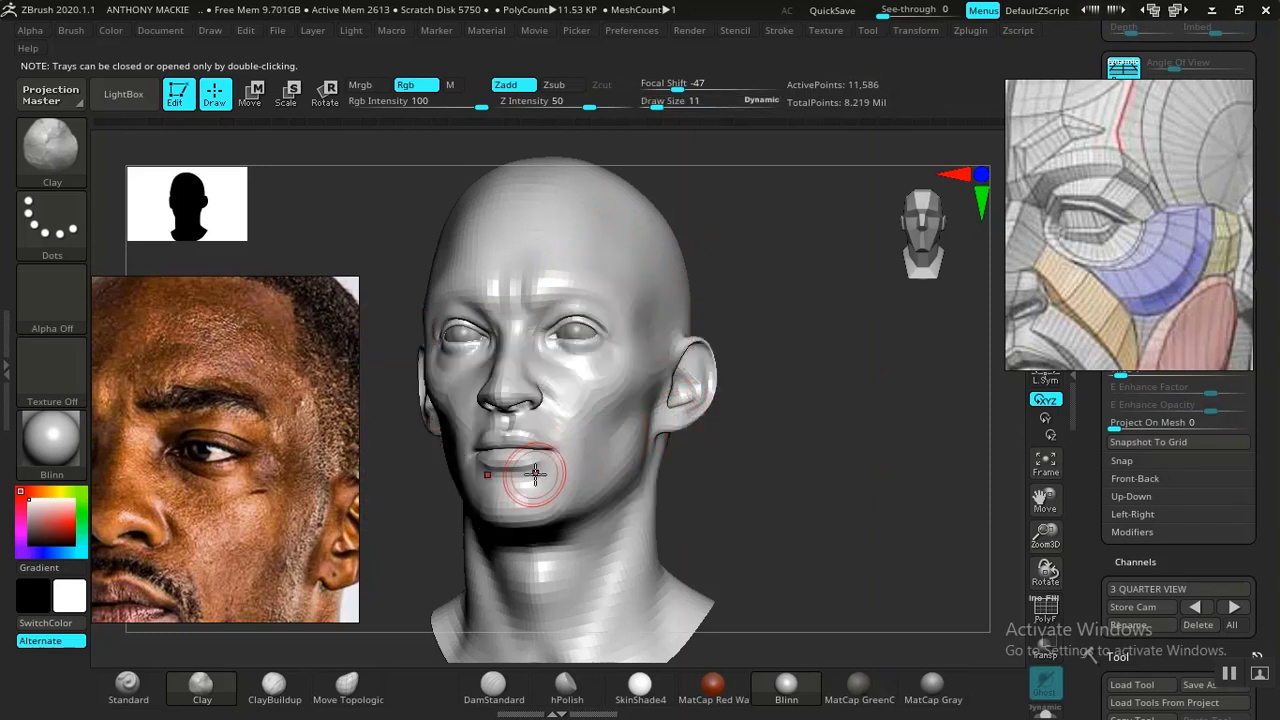
click(150, 698)
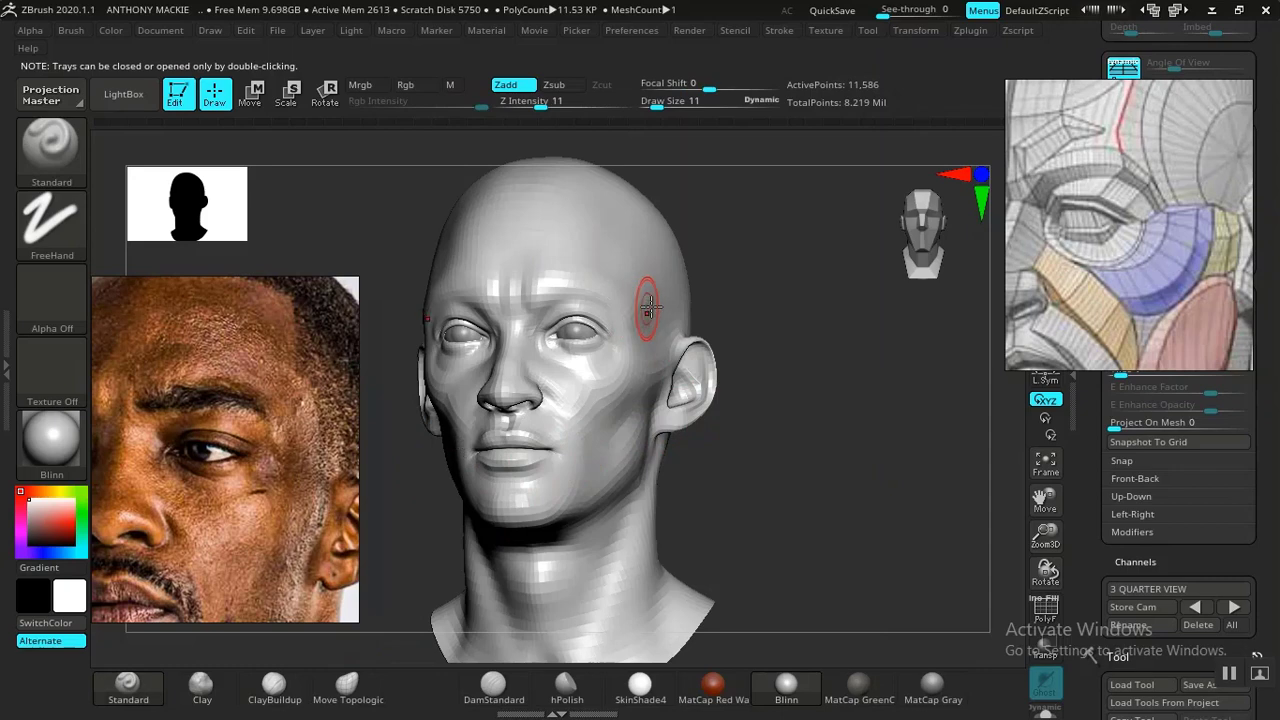
key(space)
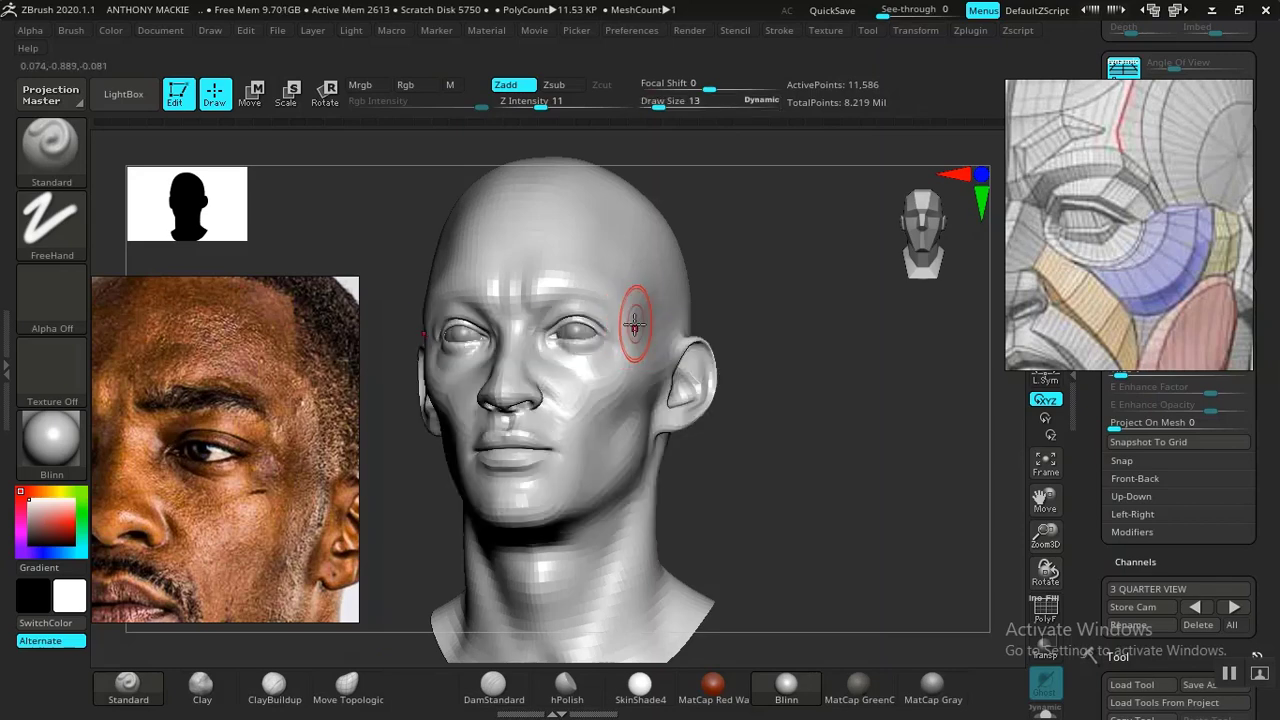
Compare the temple between the brow and the ear with the three-quarter photo by toggling the overlay
key(shift+z)
key(shift+z)
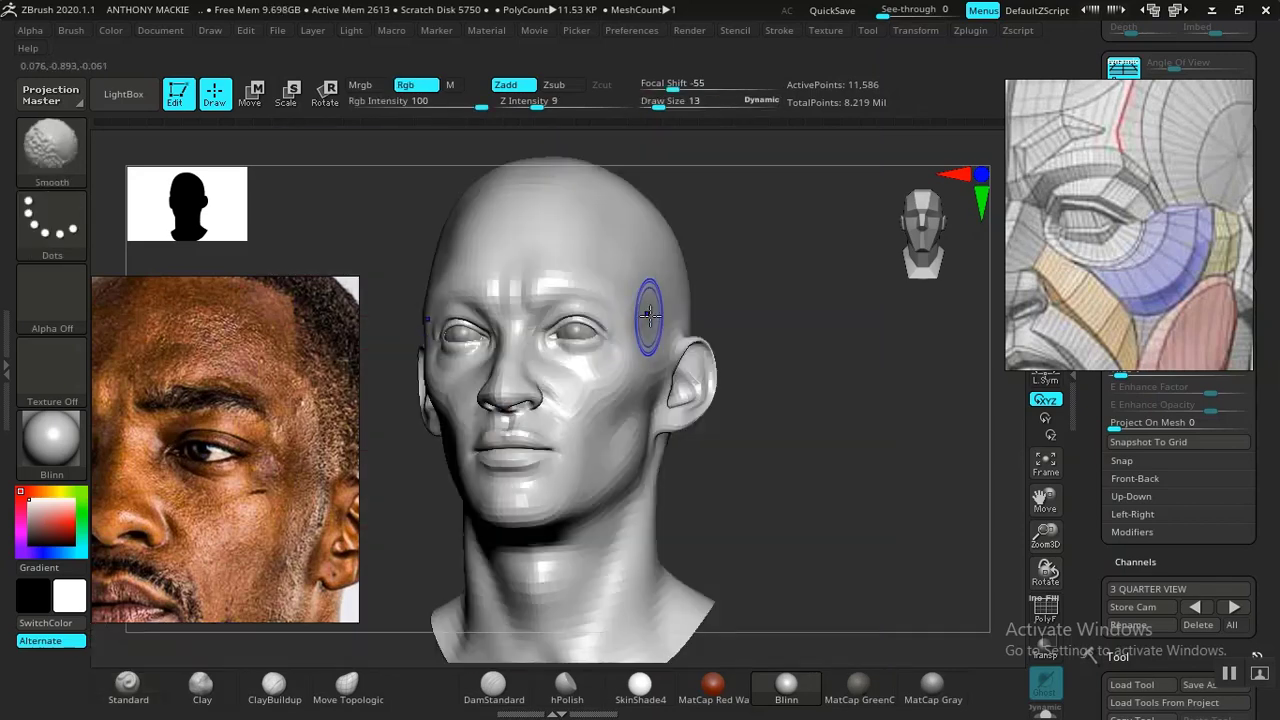
key(shift+z)
key(shift+z)
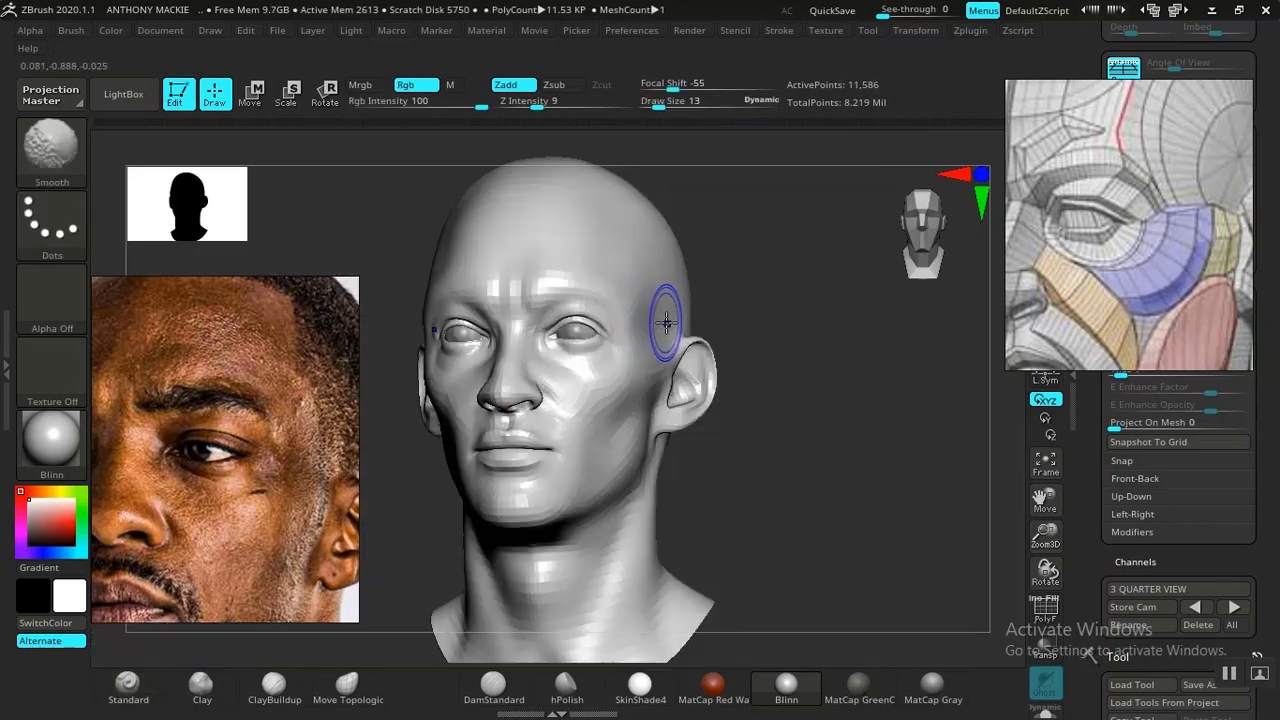
key(shift+z)
key(shift+z)
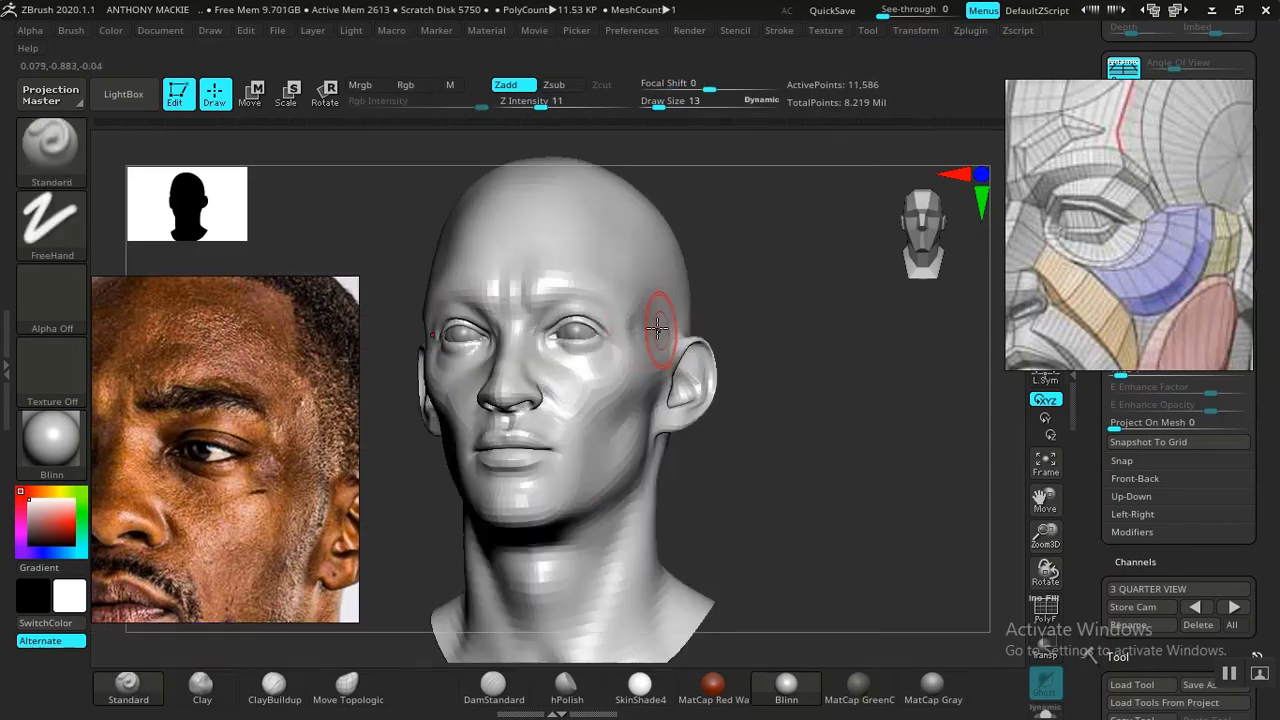
Sculpt the temple and the area beside the outer eye corner with the Standard brush at draw size 13, smoothing the strokes
key(shift)
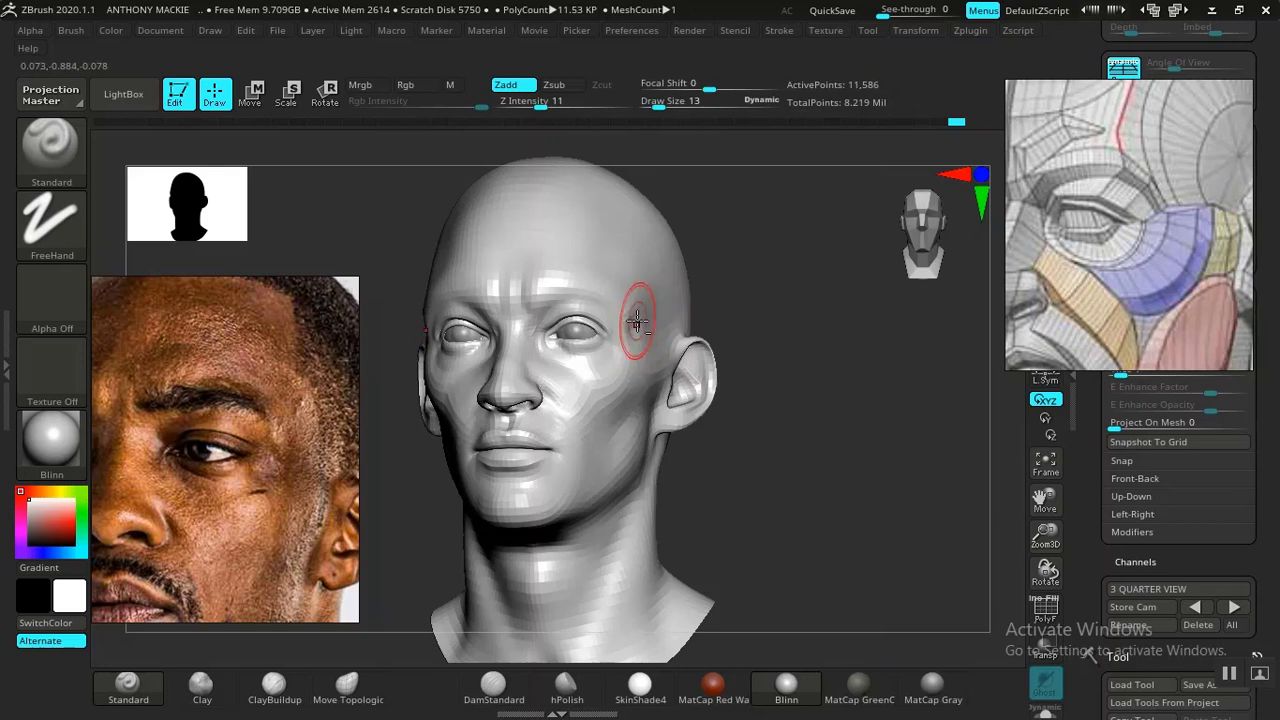
key(shift)
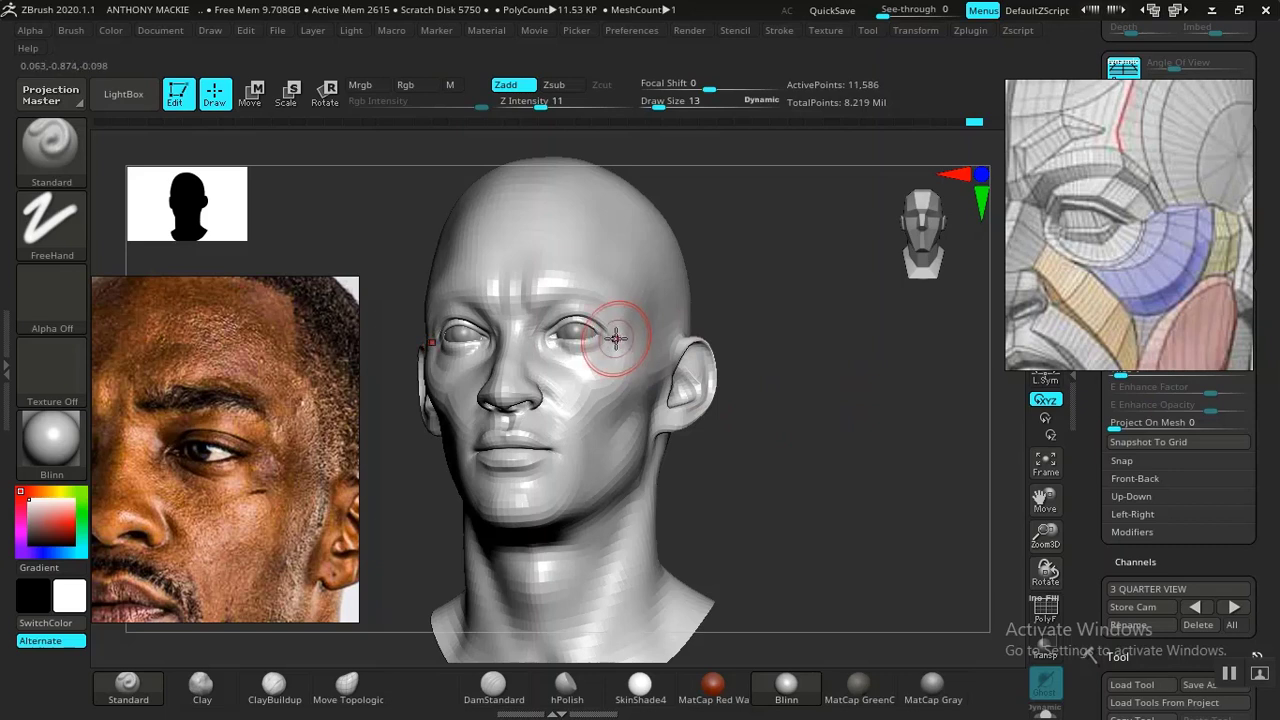
key(shift)
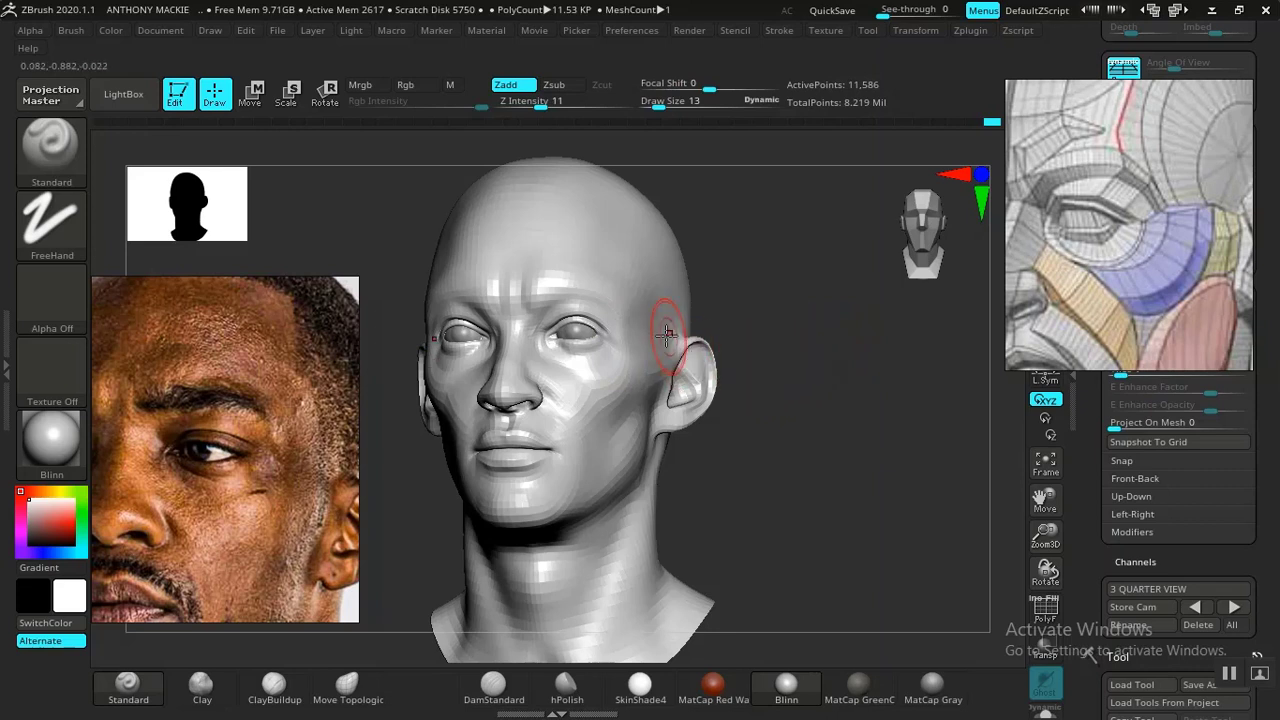
Apply the MatCap Gray material, select Move Topological with draw size 20, and check the brow and temple against the photo overlay
click(931, 683)
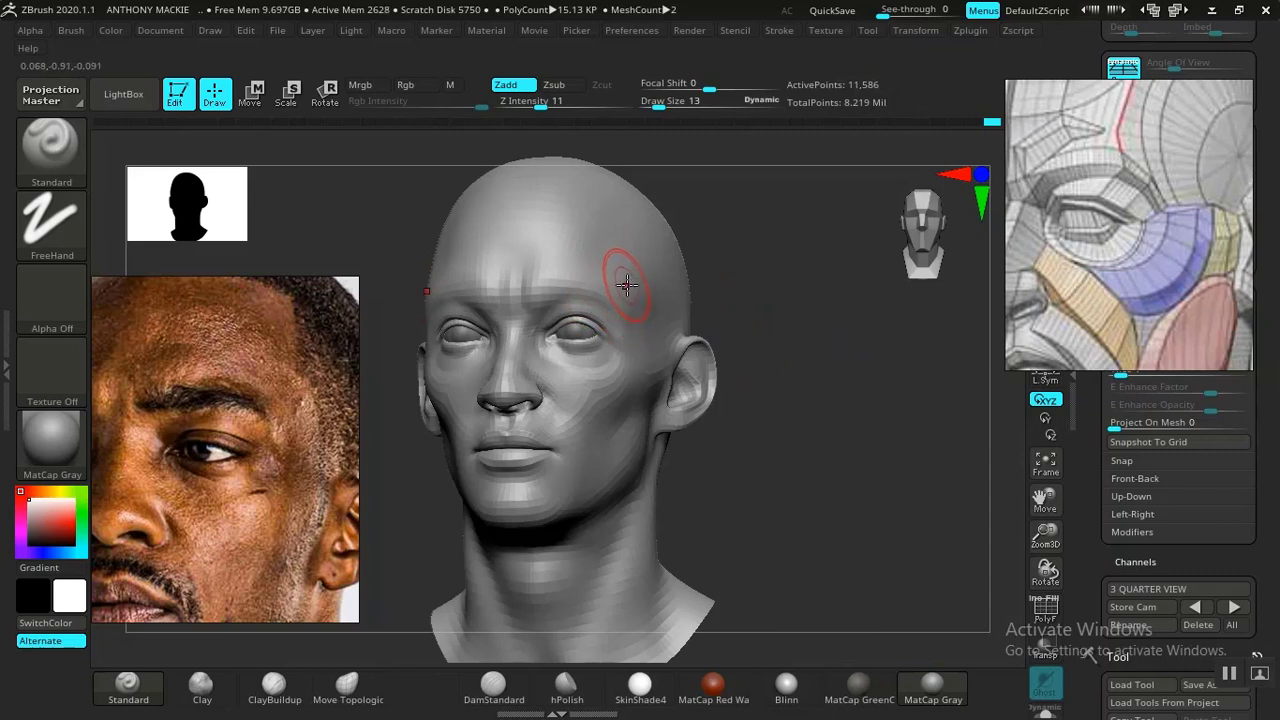
key(space)
drag(664, 268, 680, 268)
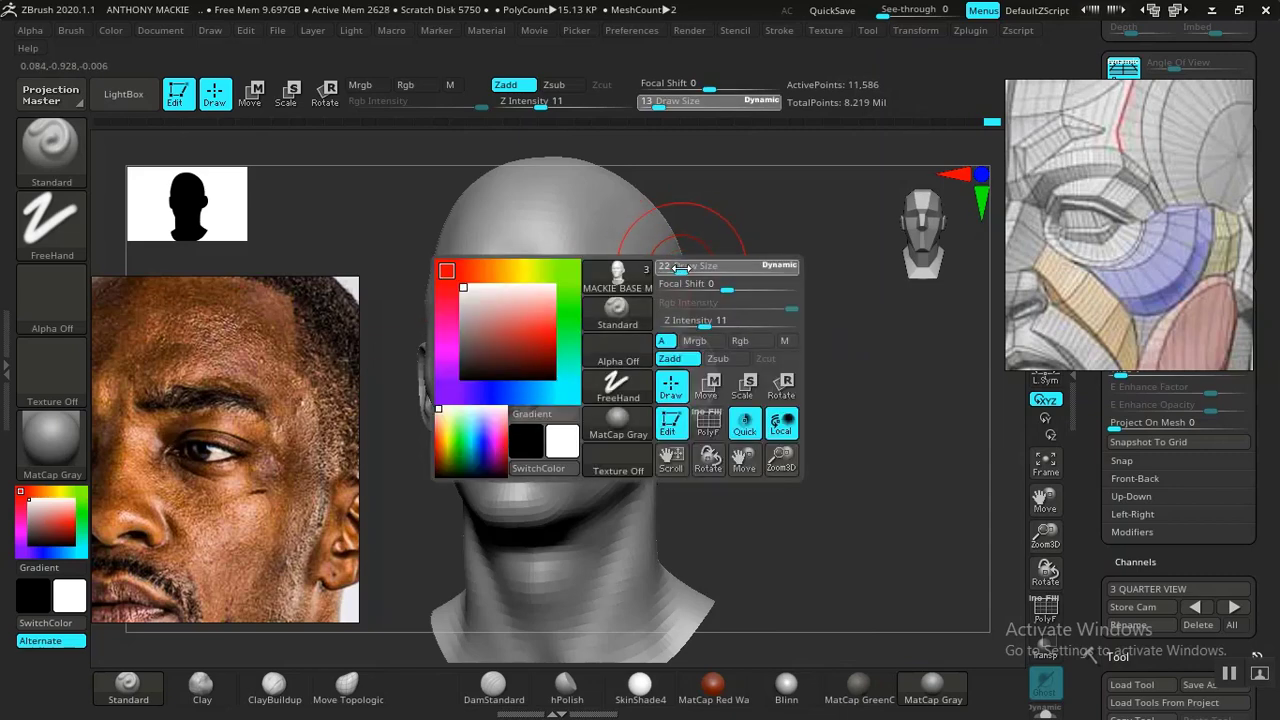
click(345, 685)
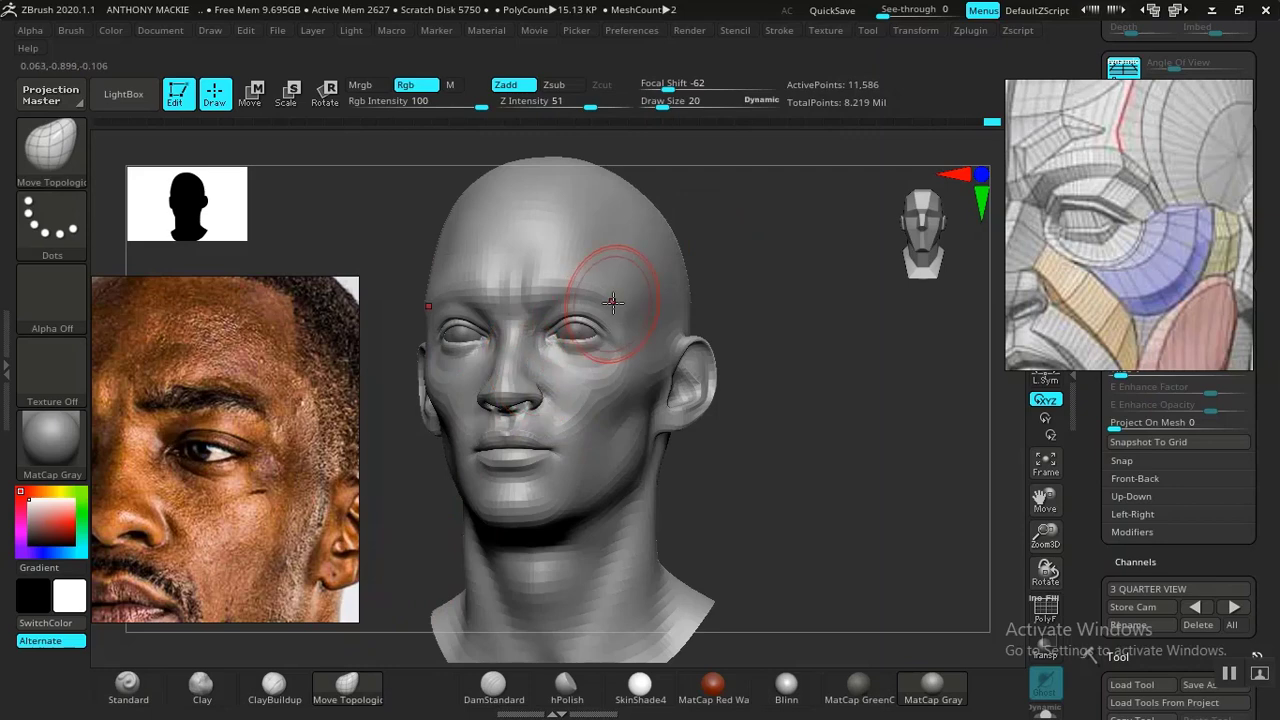
key(shift+z)
key(shift+z)
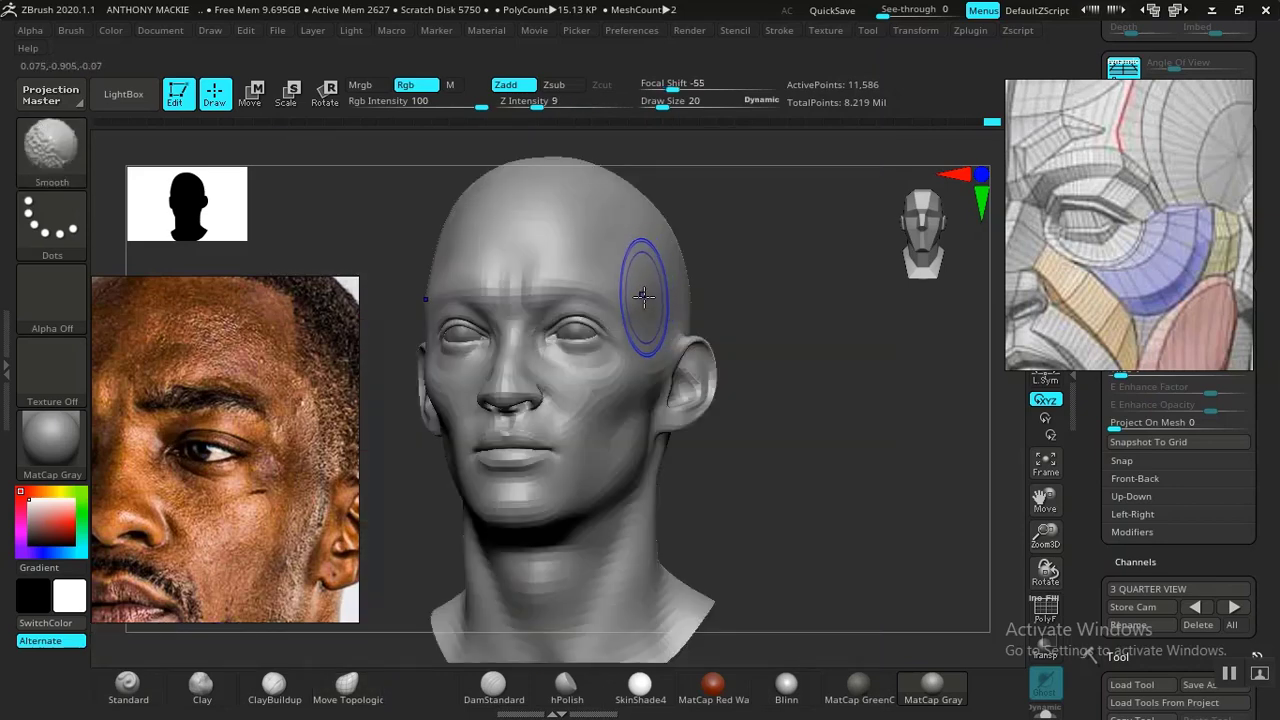
Set the Move Topological draw size to 14 and compare the outer brow and temple with the three-quarter photo overlay
key(shift+z)
key(shift+z)
key(shift+z)
key(space)
drag(642, 304, 631, 305)
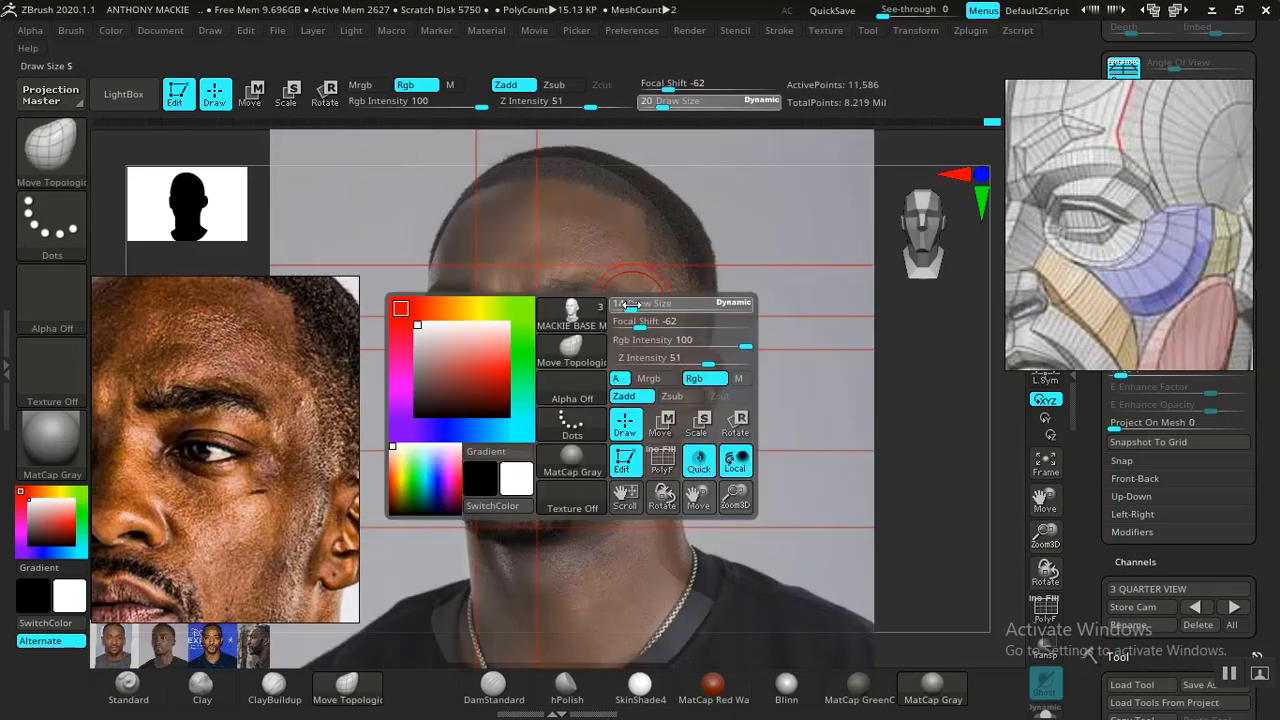
key(shift+z)
key(shift+z)
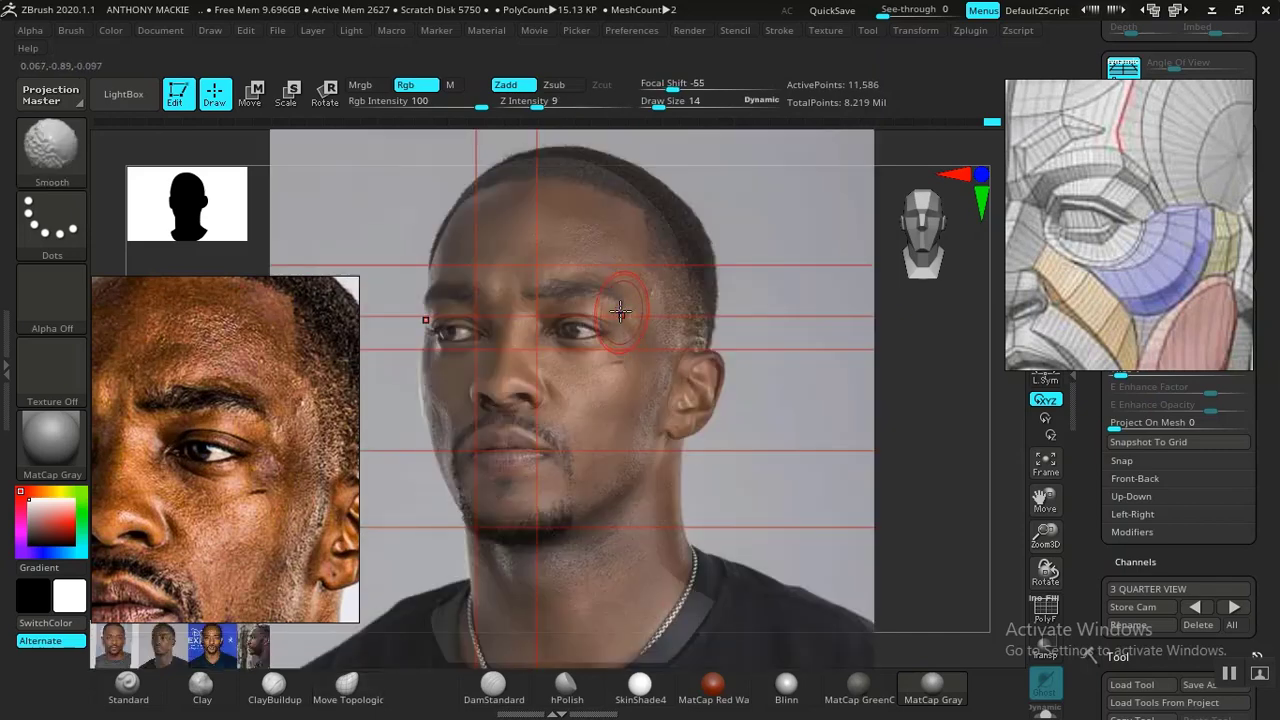
key(shift+z)
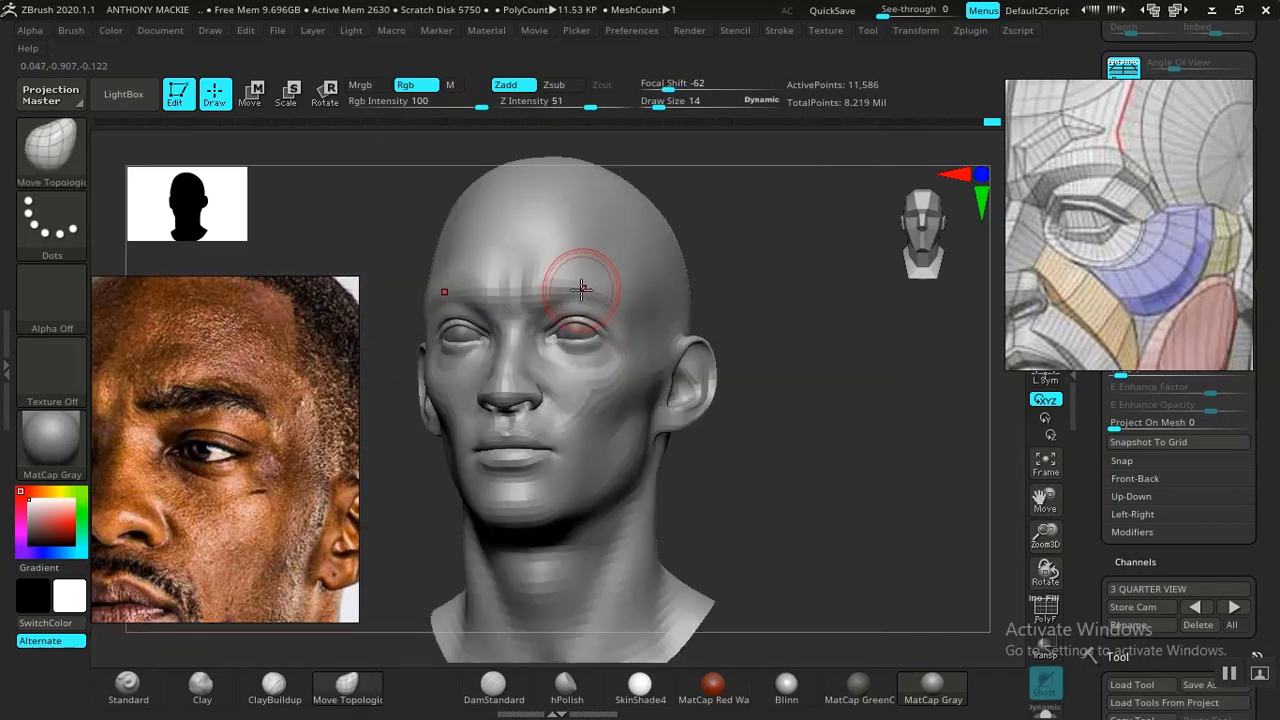
Reshape the brow ridge and temple with Move Topological at draw size 14, smoothing them and checking against the photo overlay
key(shift+z)
key(shift+z)
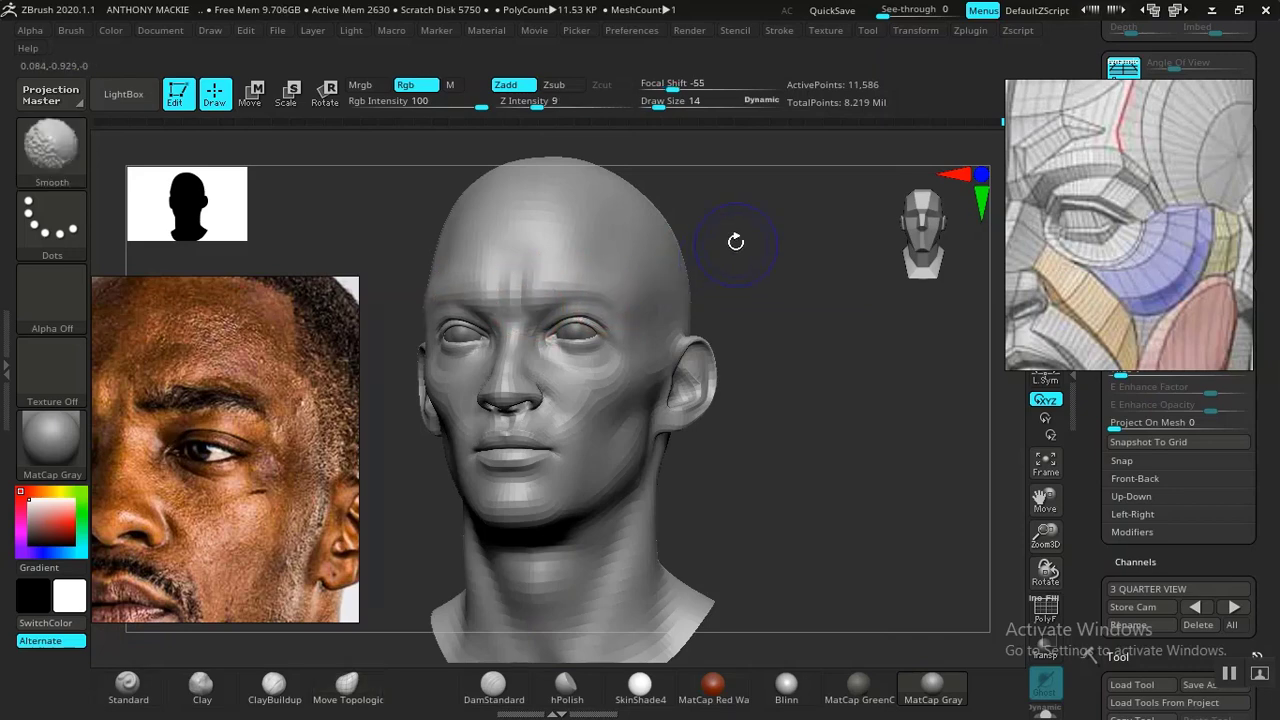
key(shift+z)
key(shift+z)
key(shift+z)
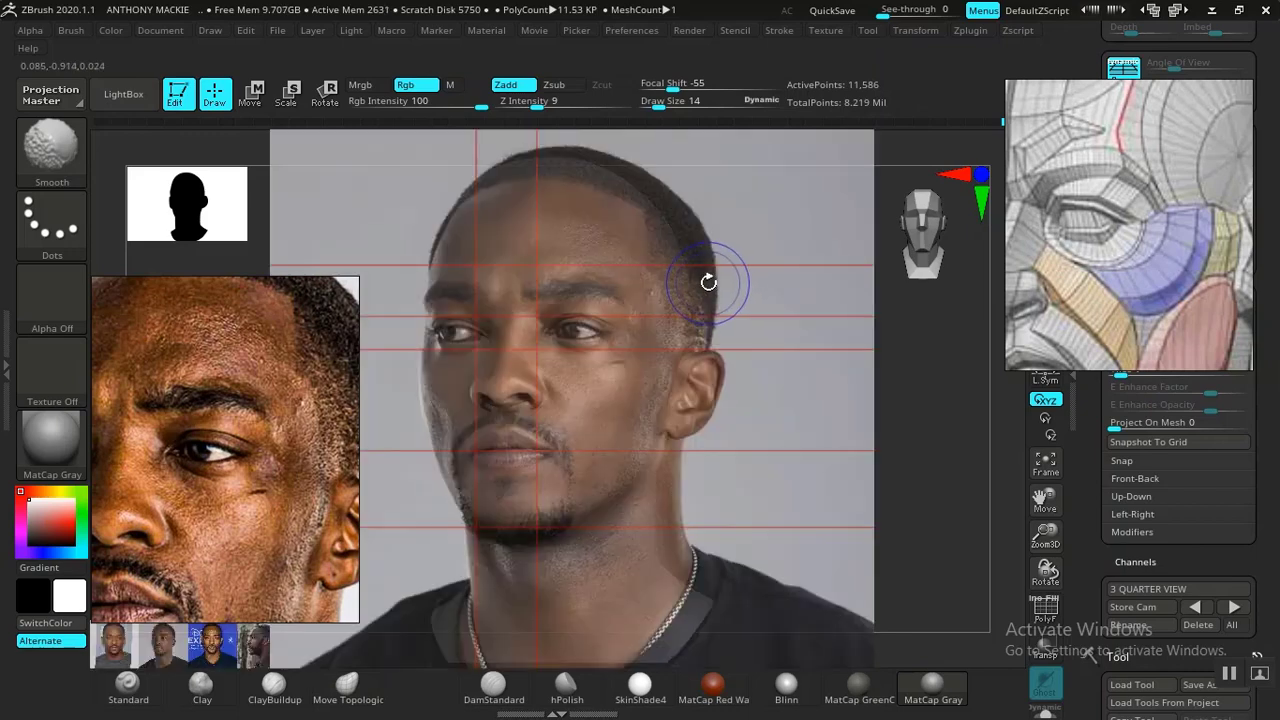
key(shift+z)
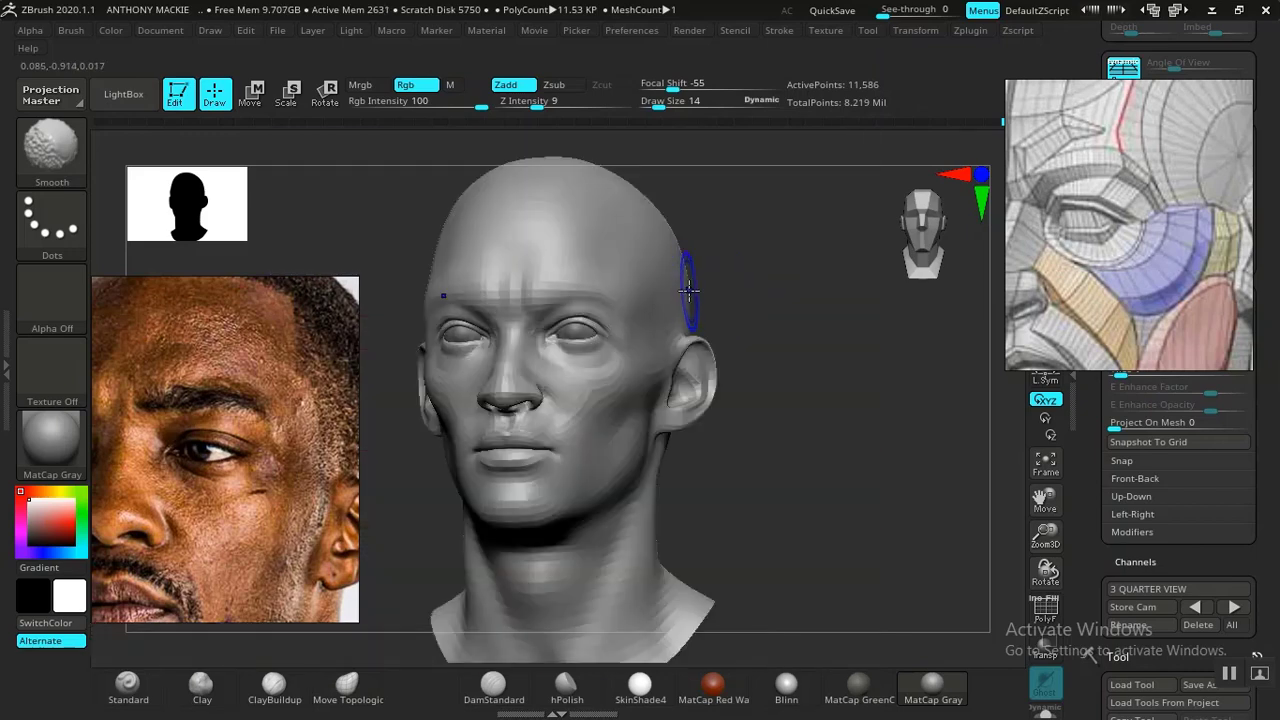
key(shift+z)
key(shift+z)
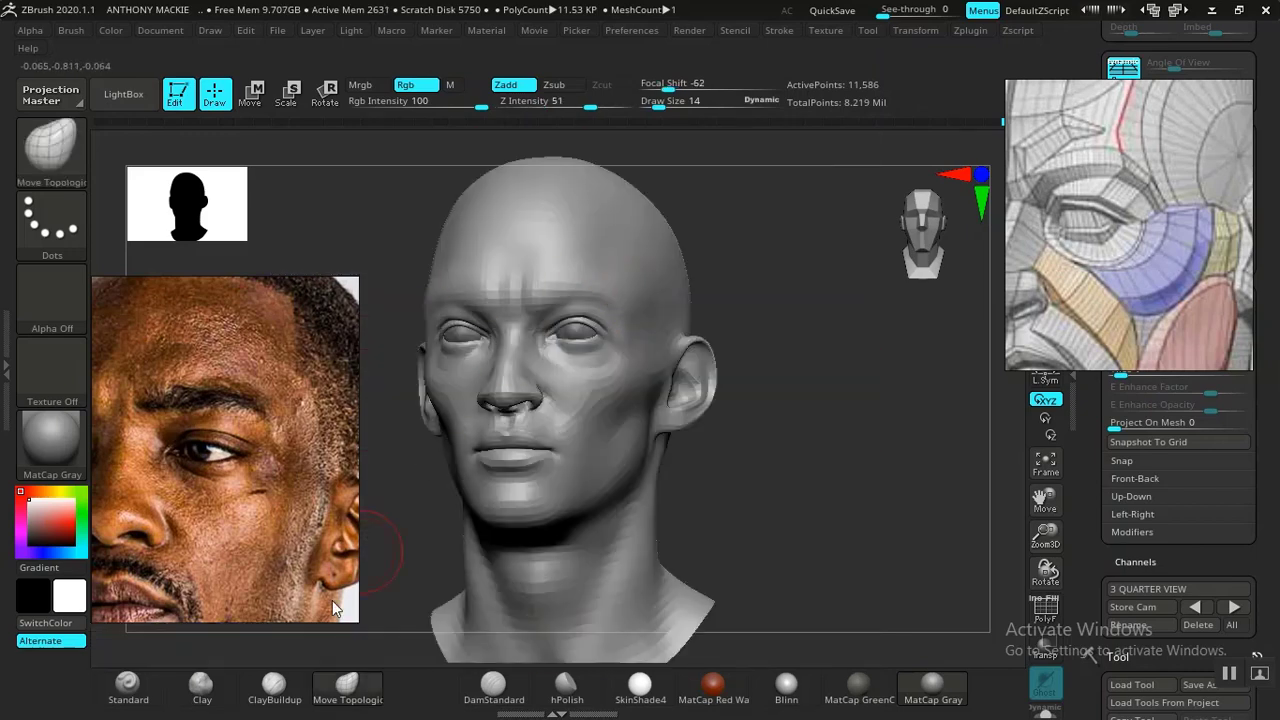
Try to carve a line above the brow with DamStandard at draw size 14, smooth it, and undo the strokes
key(shift+z)
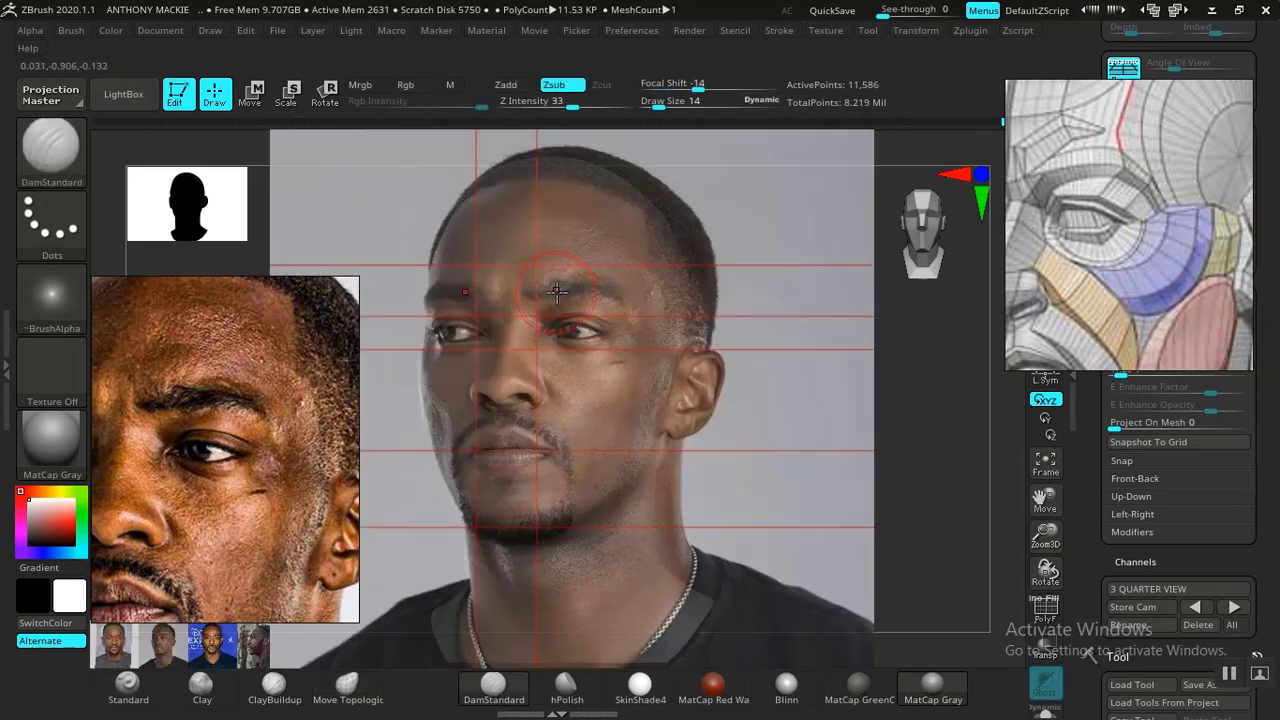
key(shift+z)
key(shift+z)
key(shift+z)
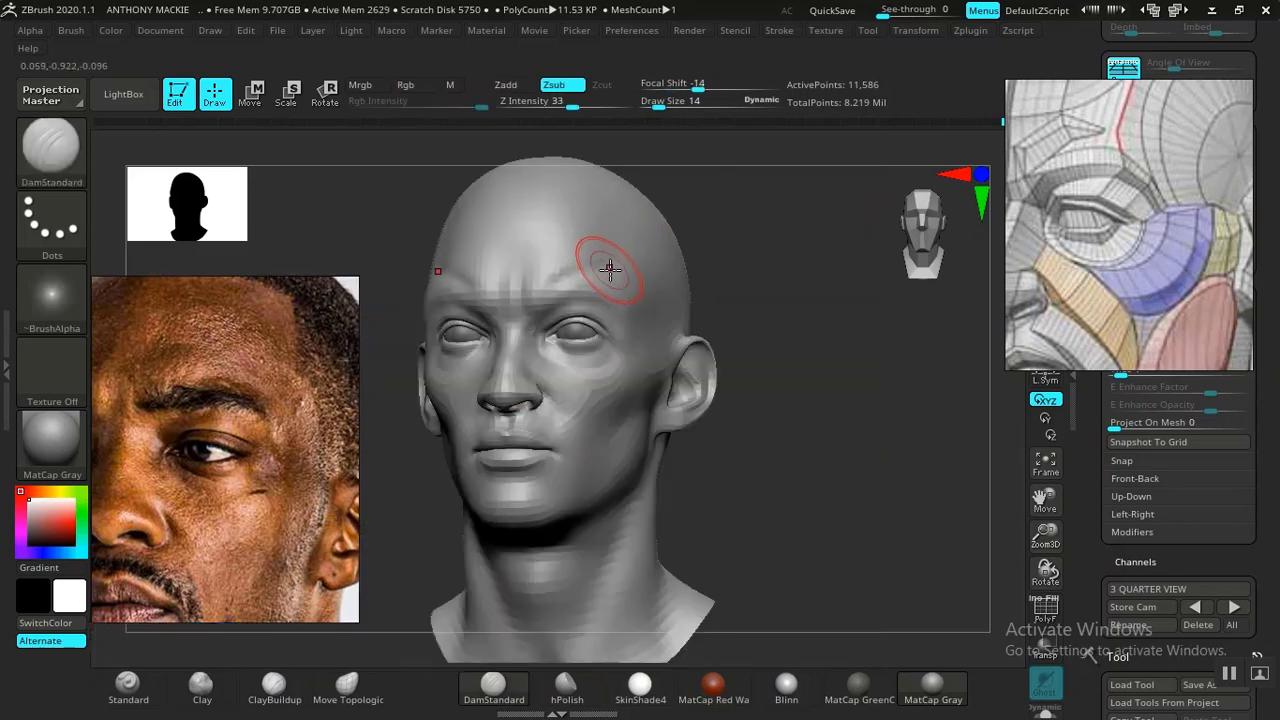
key(shift+z)
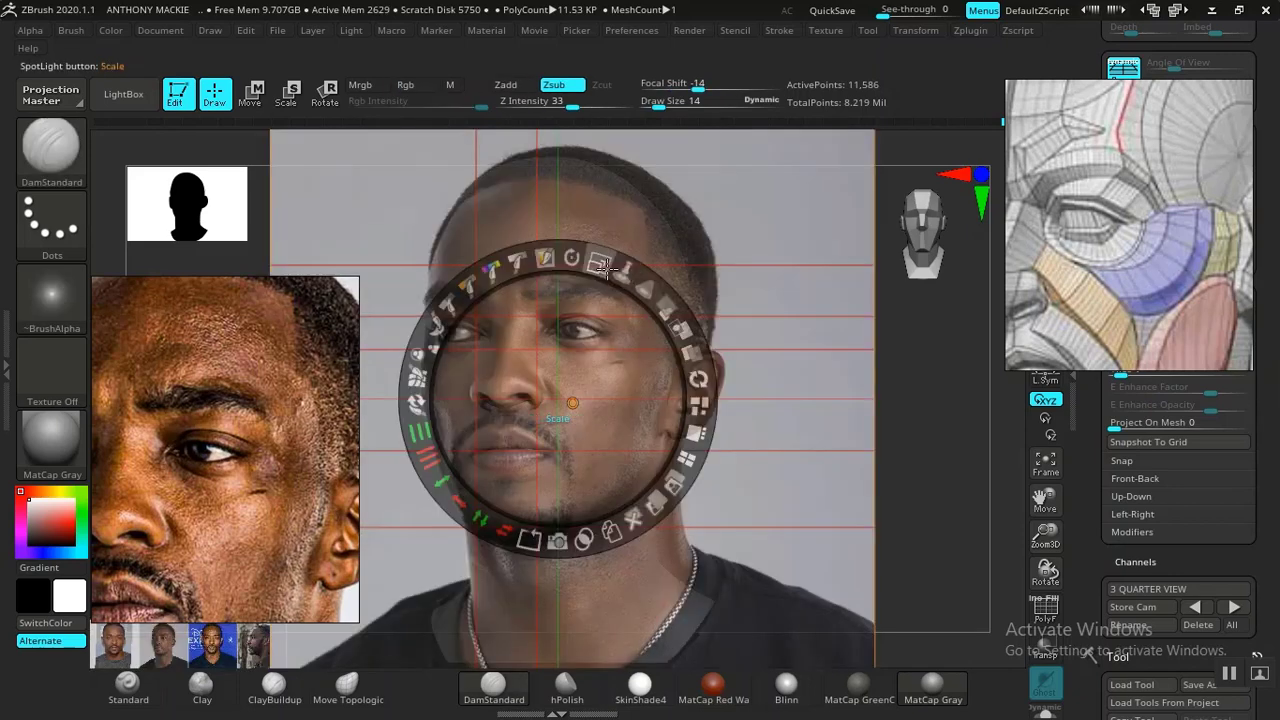
key(z)
key(shift+z)
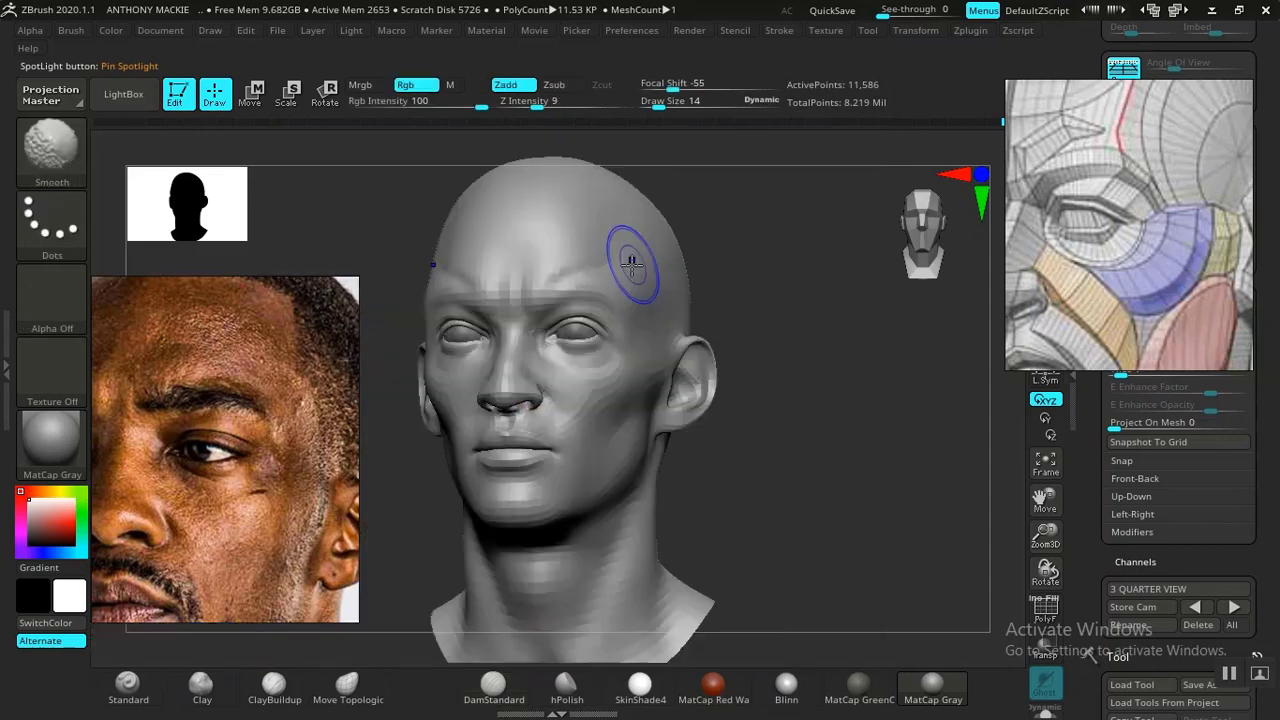
key(ctrl)
key(ctrl+z)
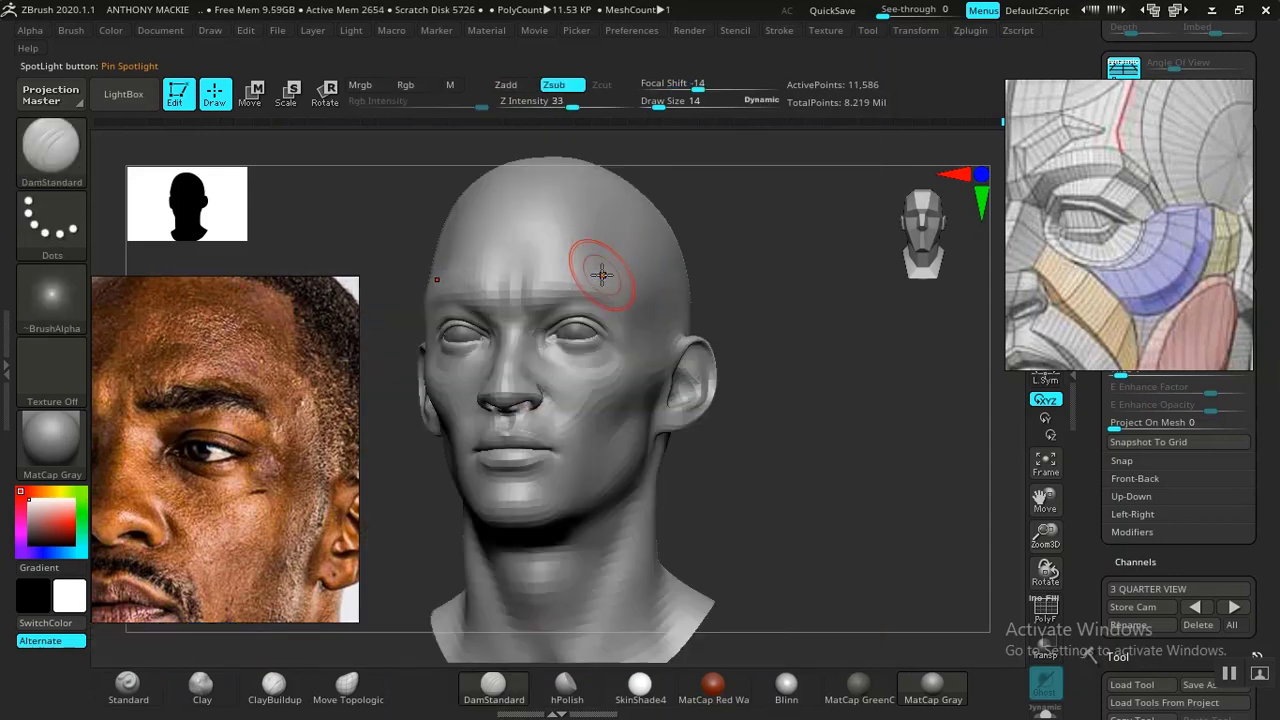
Compare the brow ridge and the side of the forehead with the three-quarter photo by toggling the overlay
key(shift+z)
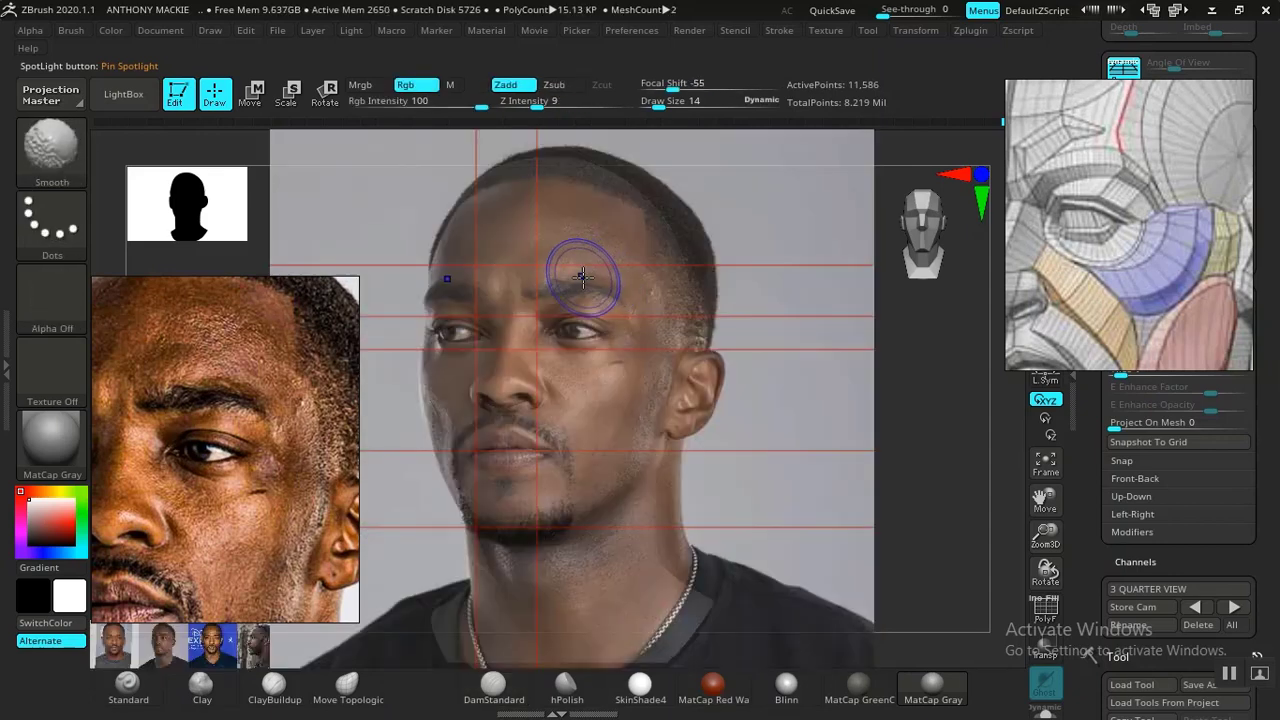
key(shift+z)
key(shift+z)
key(shift+z)
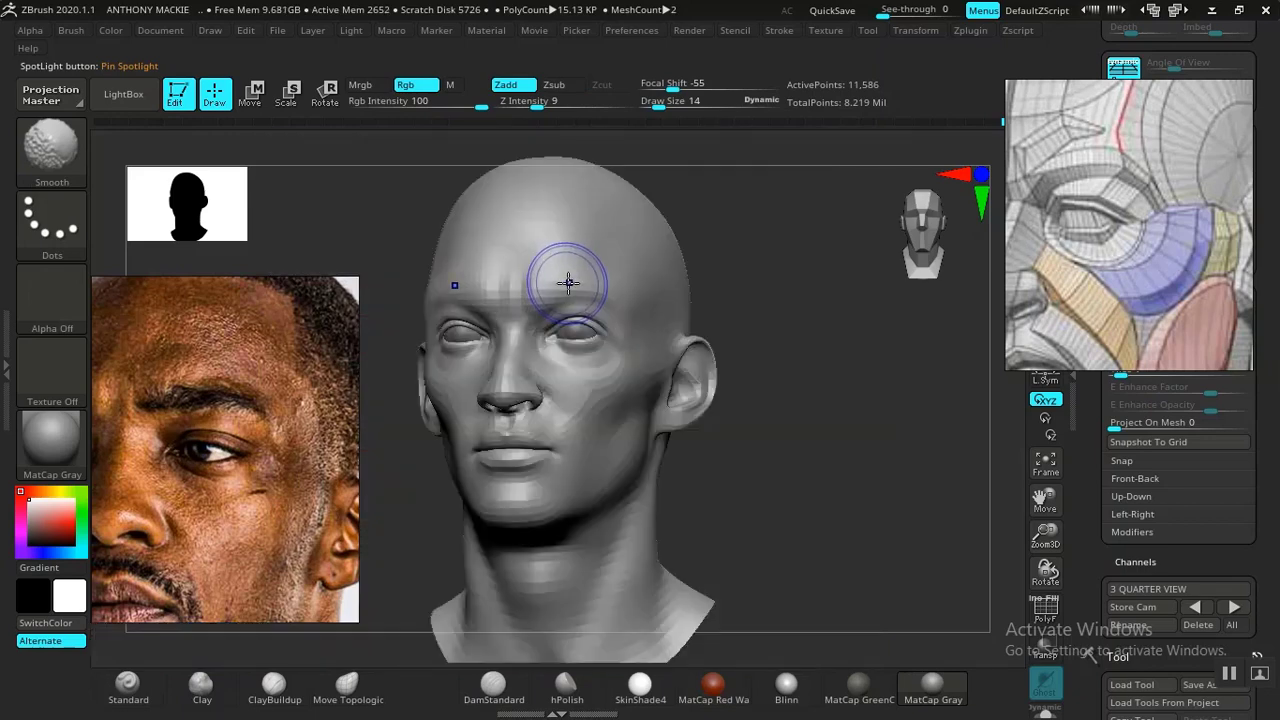
key(shift+z)
key(shift+z)
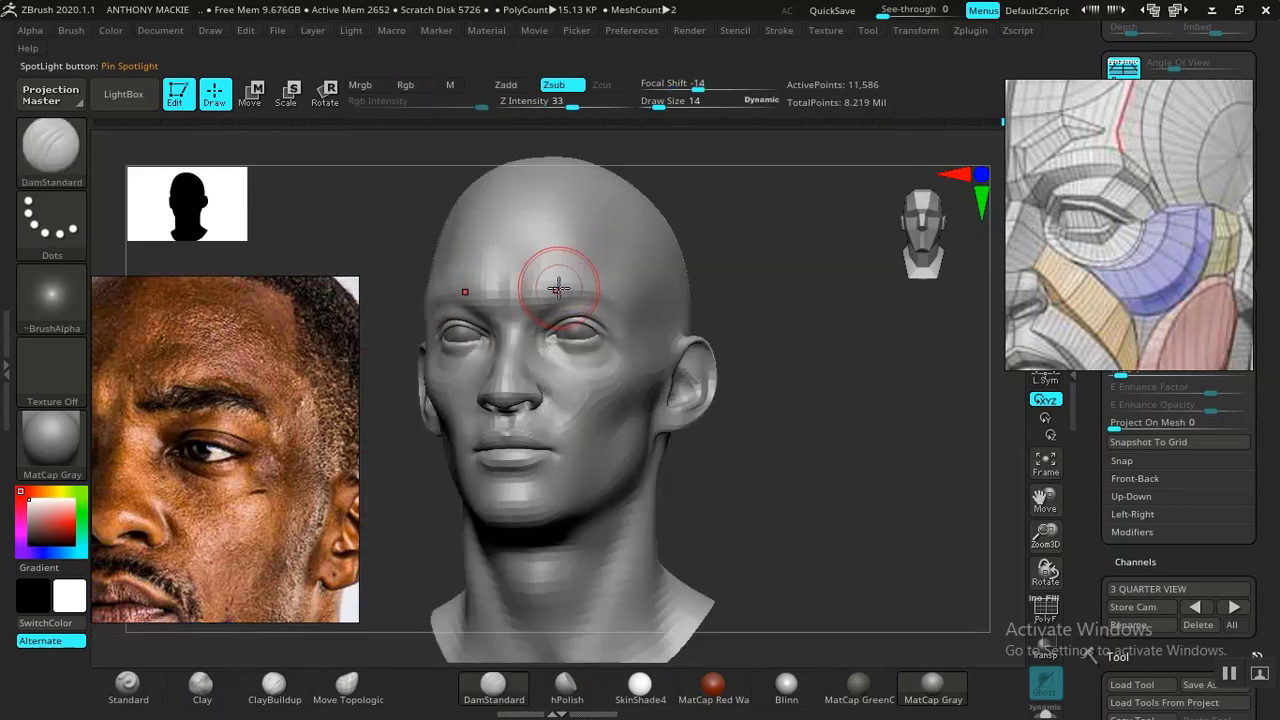
key(shift+z)
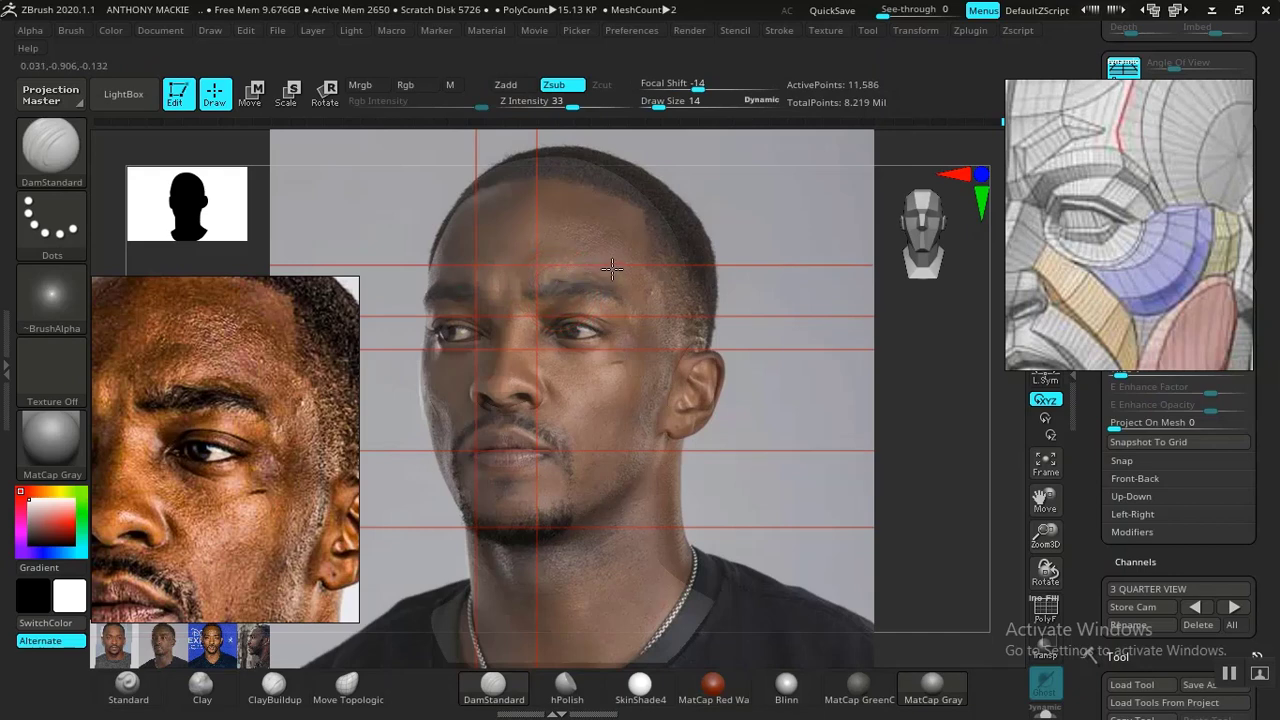
key(shift+z)
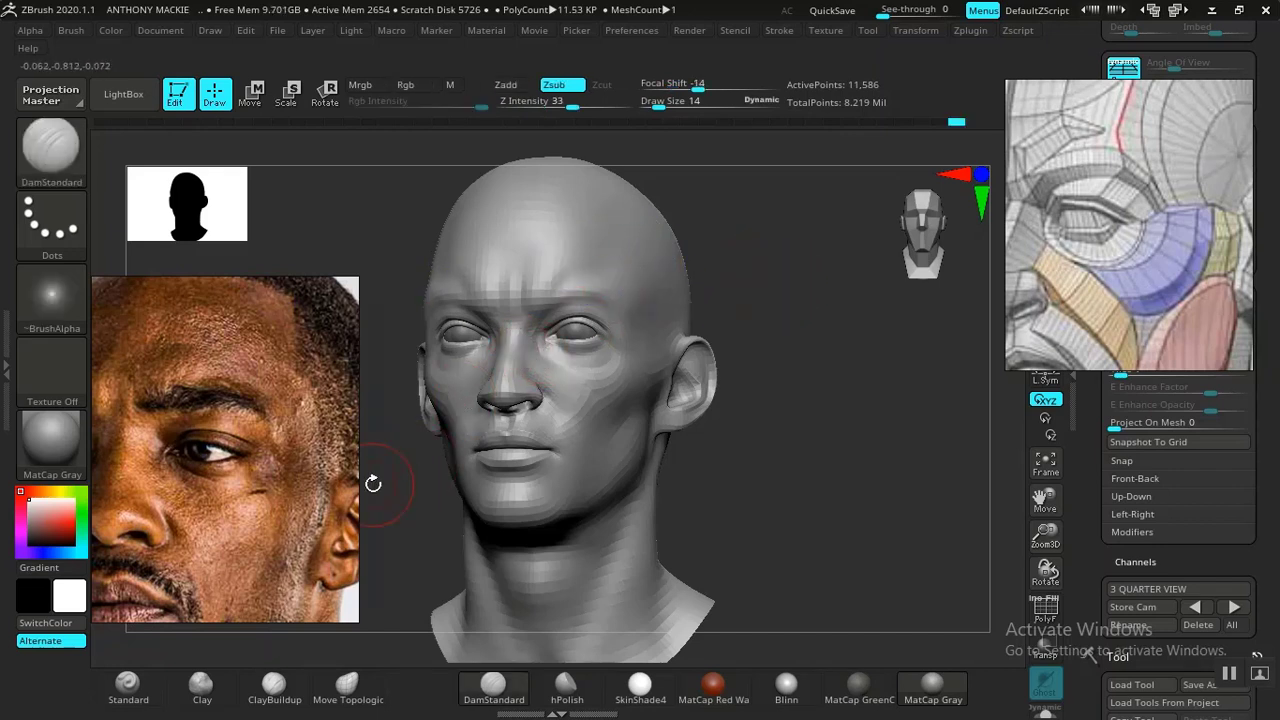
Build up the forehead above the brow with the Clay brush at draw size 14, smoothing toward the temple and checking the photo overlay
click(202, 685)
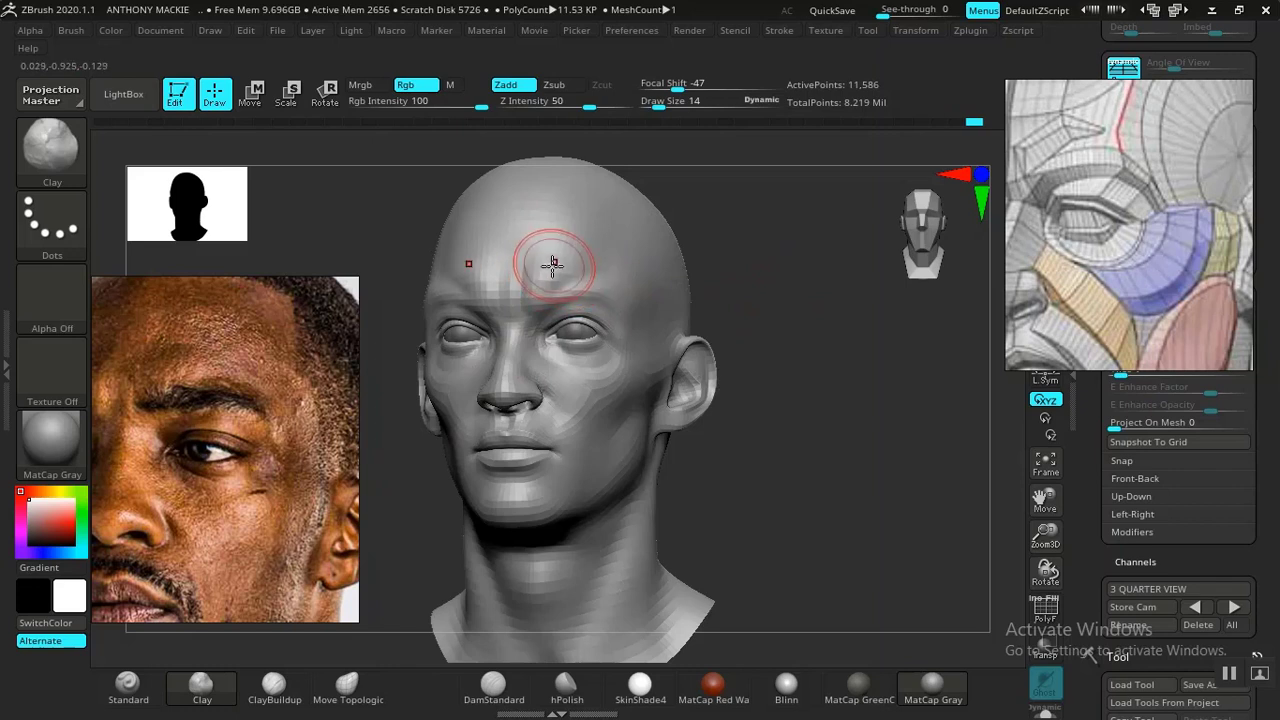
key(shift)
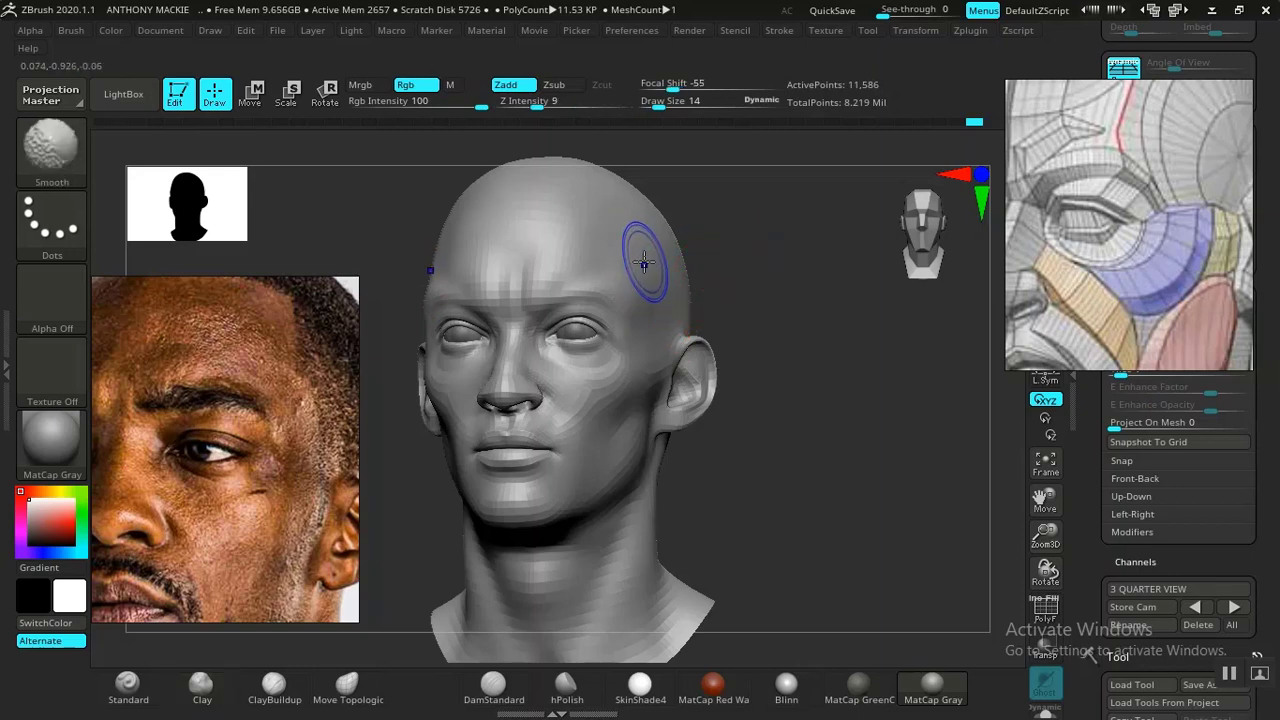
key(shift+z)
key(shift+z)
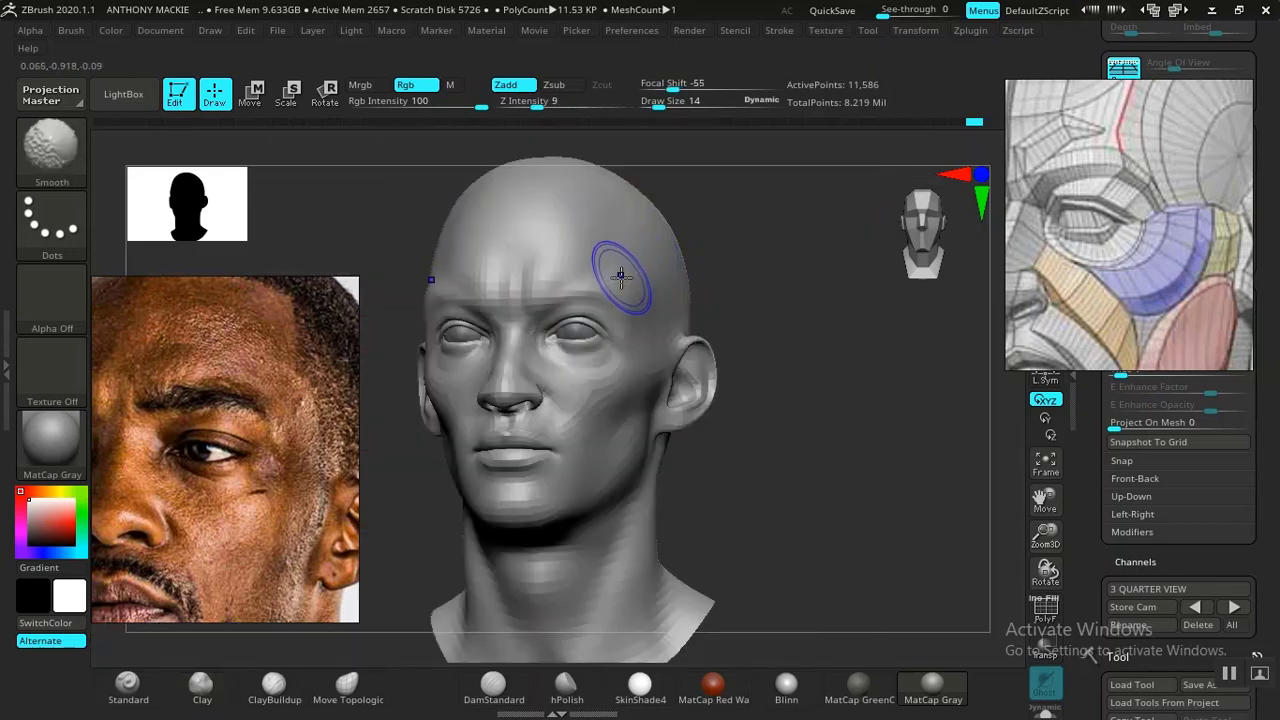
key(shift+z)
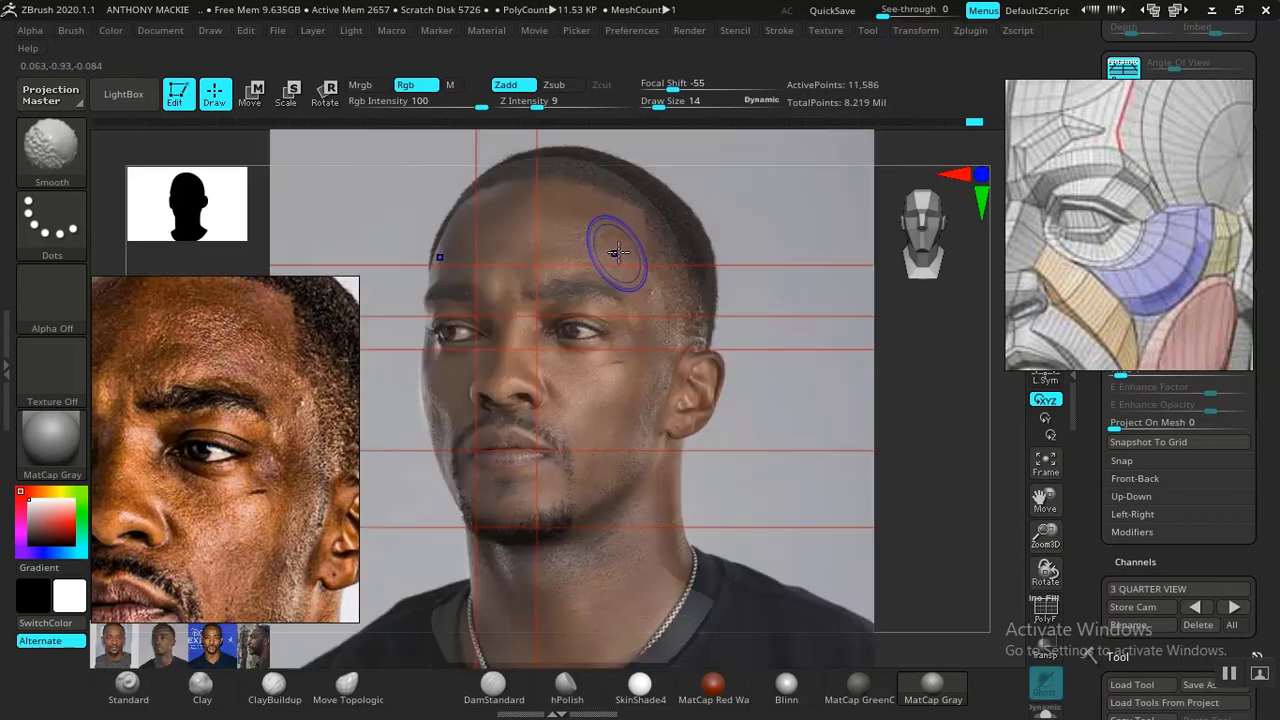
key(shift+z)
Set the Clay brush draw size to 16, then build up and smooth the edge between the forehead and temple
key(space)
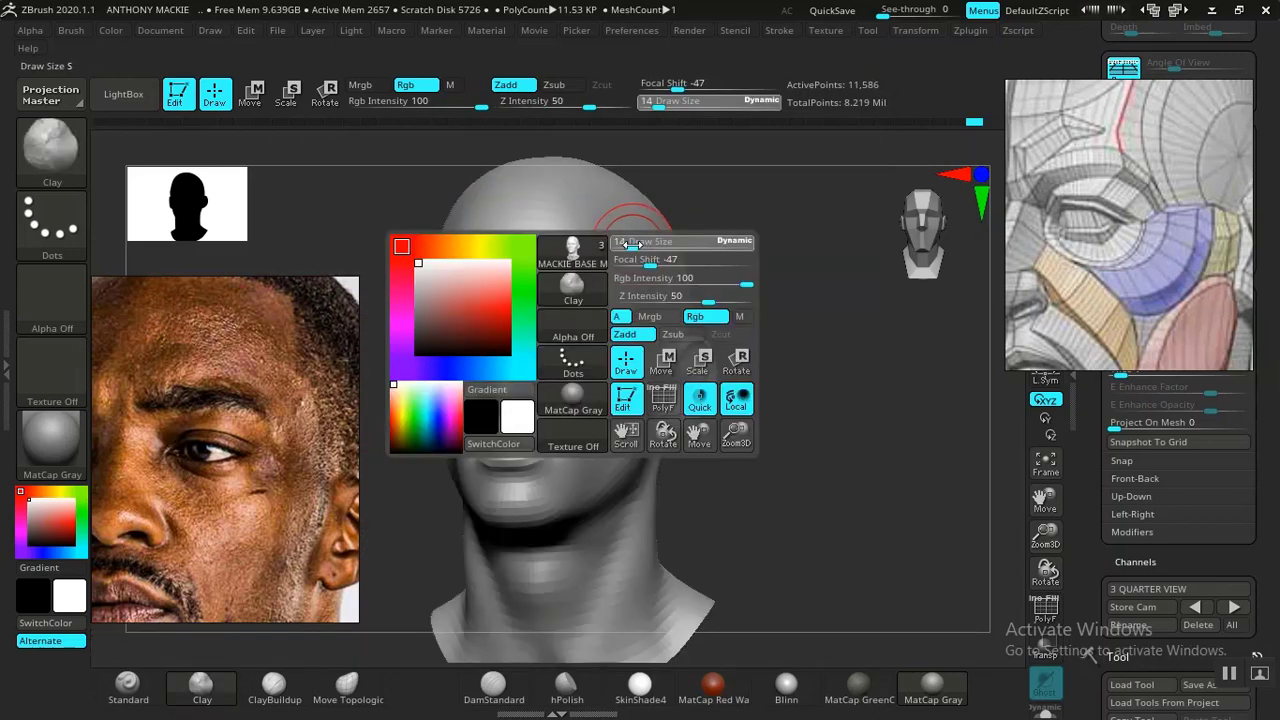
click(633, 245)
key(shift+z)
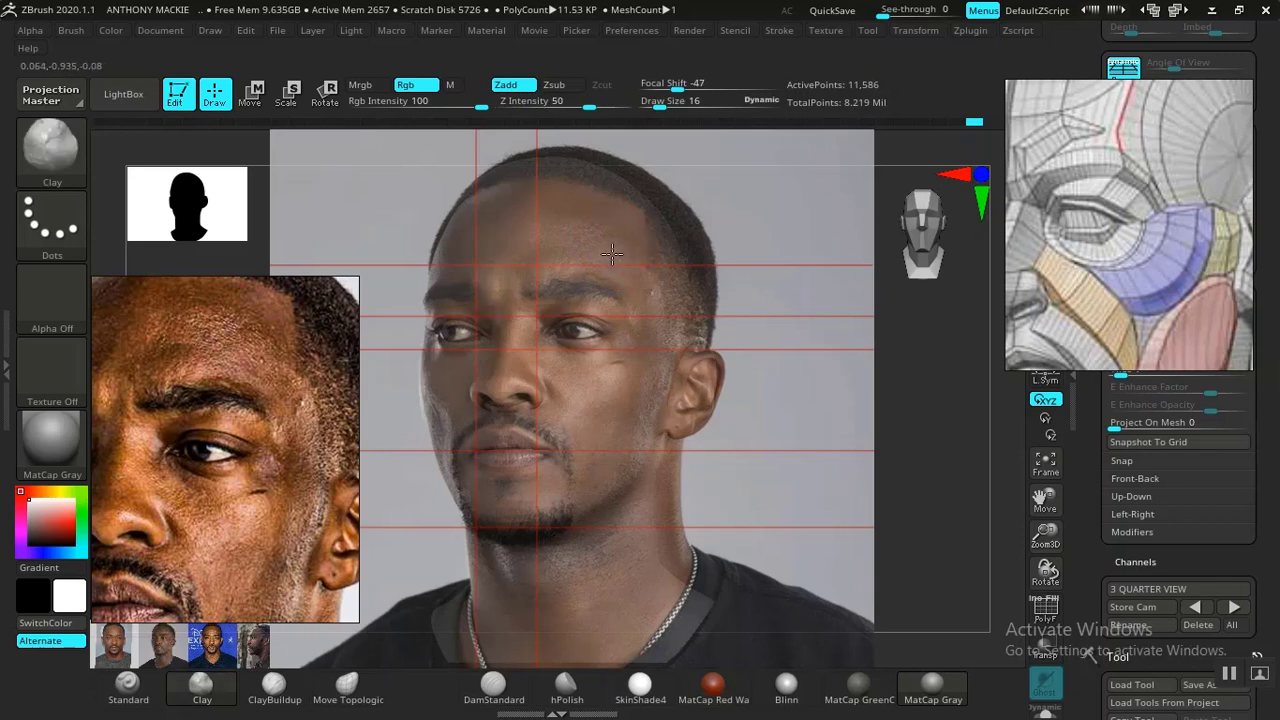
key(shift+z)
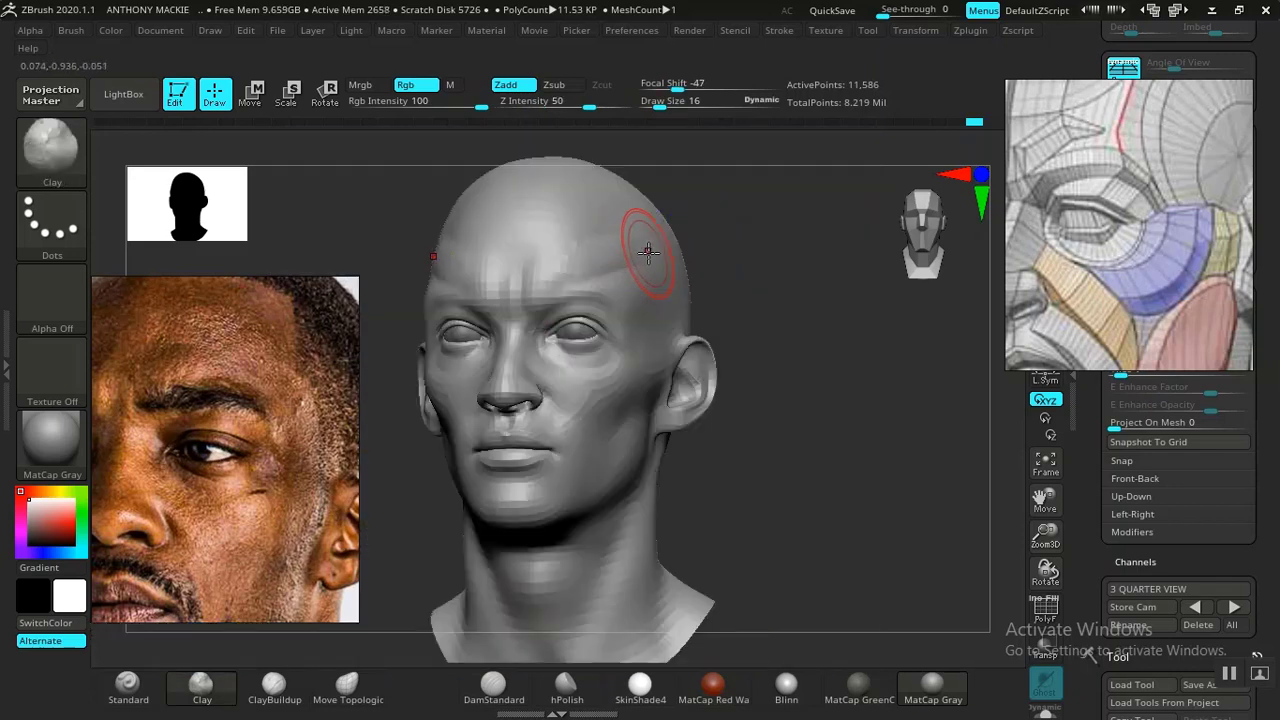
mouse_move(621, 254)
shift+mouse_down()
mouse_move(609, 257)
mouse_move(622, 250)
mouse_move(624, 265)
mouse_move(607, 257)
shift+mouse_up()
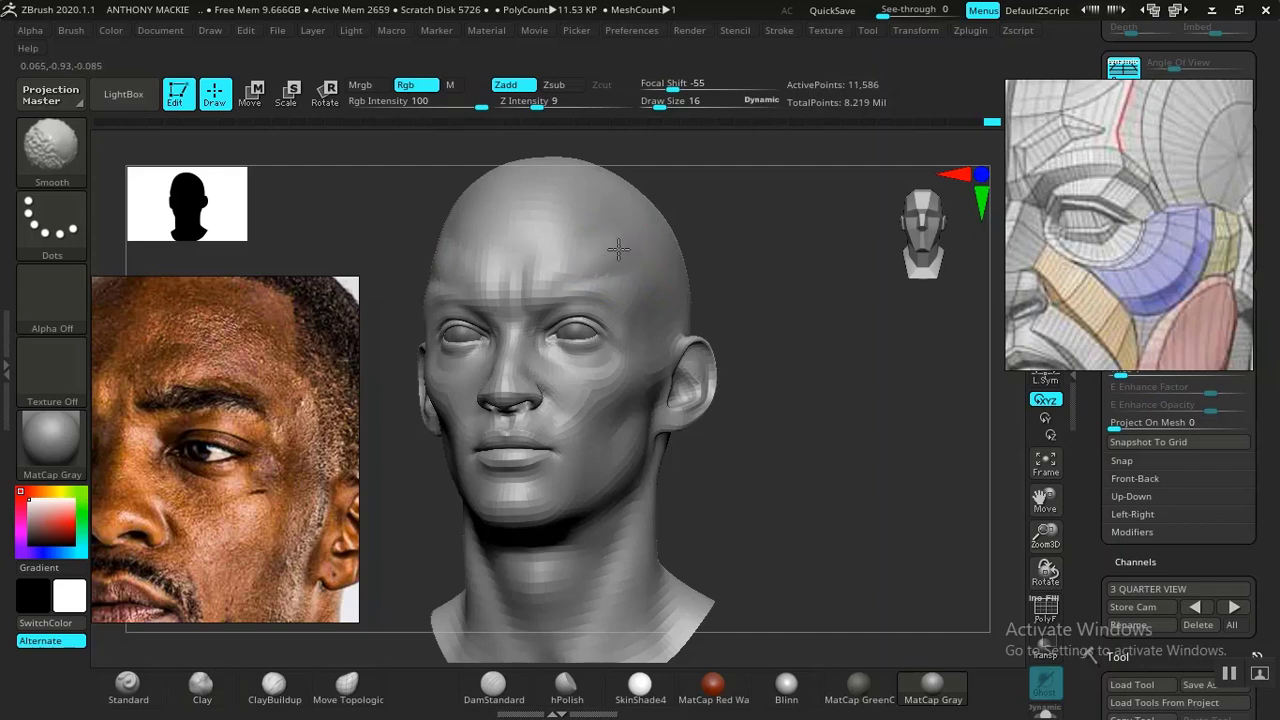
shift+drag(618, 249, 646, 243)
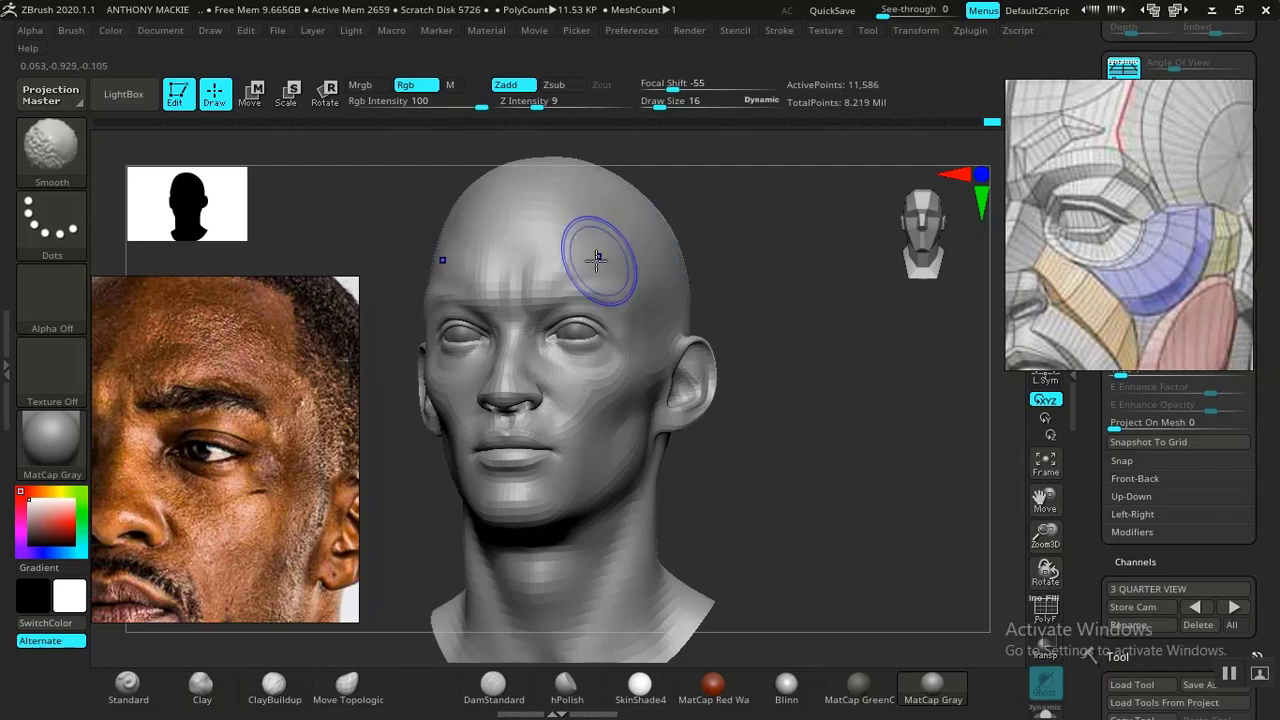
Inspect the forehead and temple from the side and front, then recall the stored 3 QUARTER VIEW camera
mouse_move(817, 354)
shift+mouse_down()
mouse_move(788, 340)
mouse_move(834, 487)
mouse_move(800, 415)
shift+mouse_up()
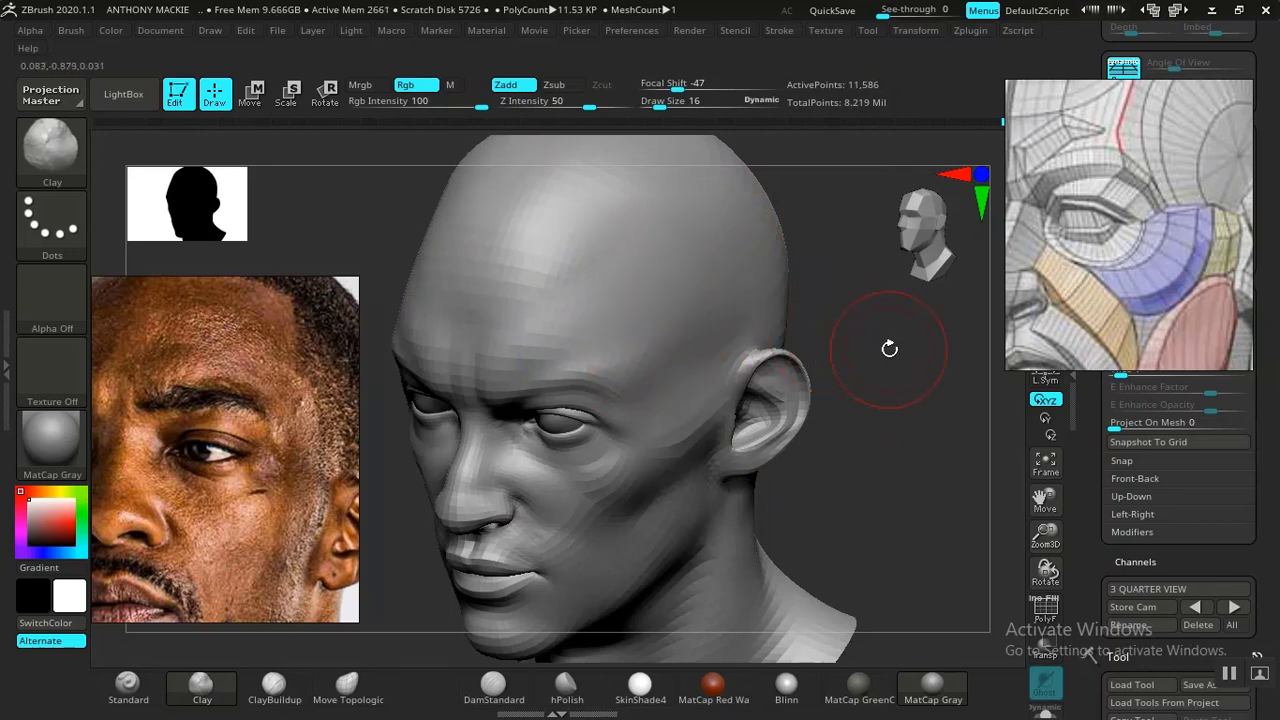
shift+drag(889, 346, 763, 378)
alt+drag(791, 386, 835, 447)
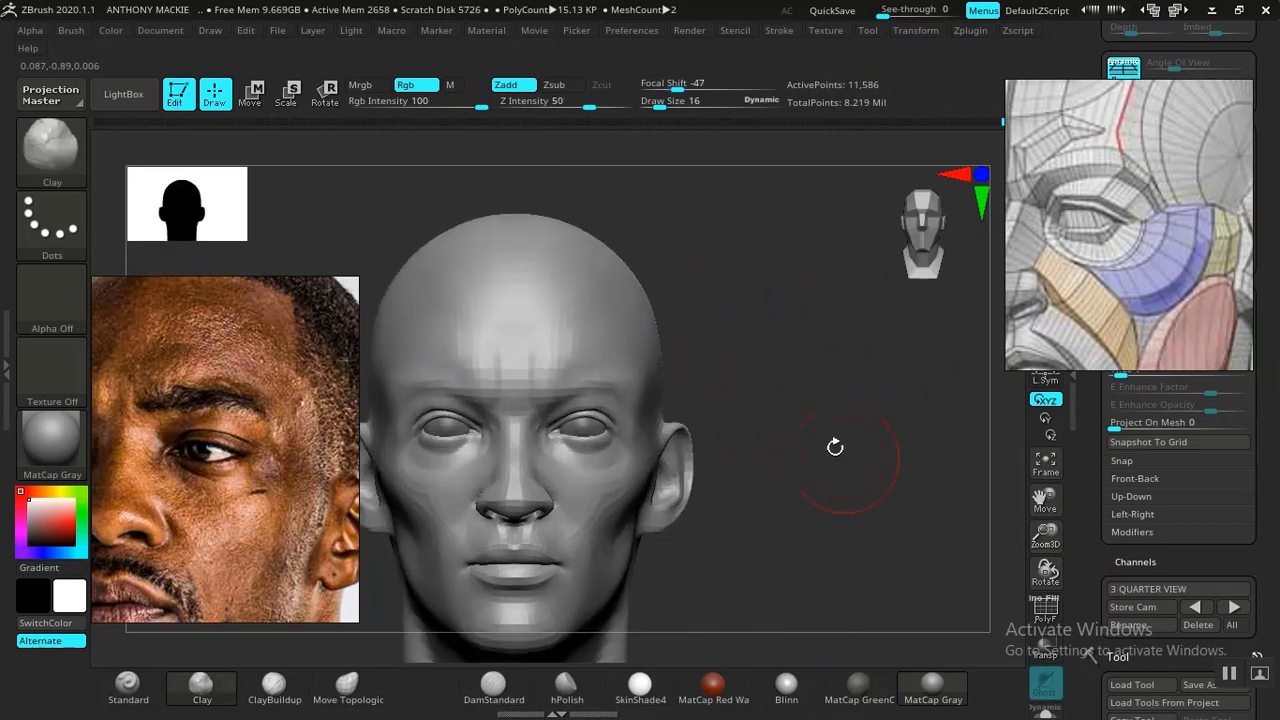
click(1195, 607)
click(1195, 607)
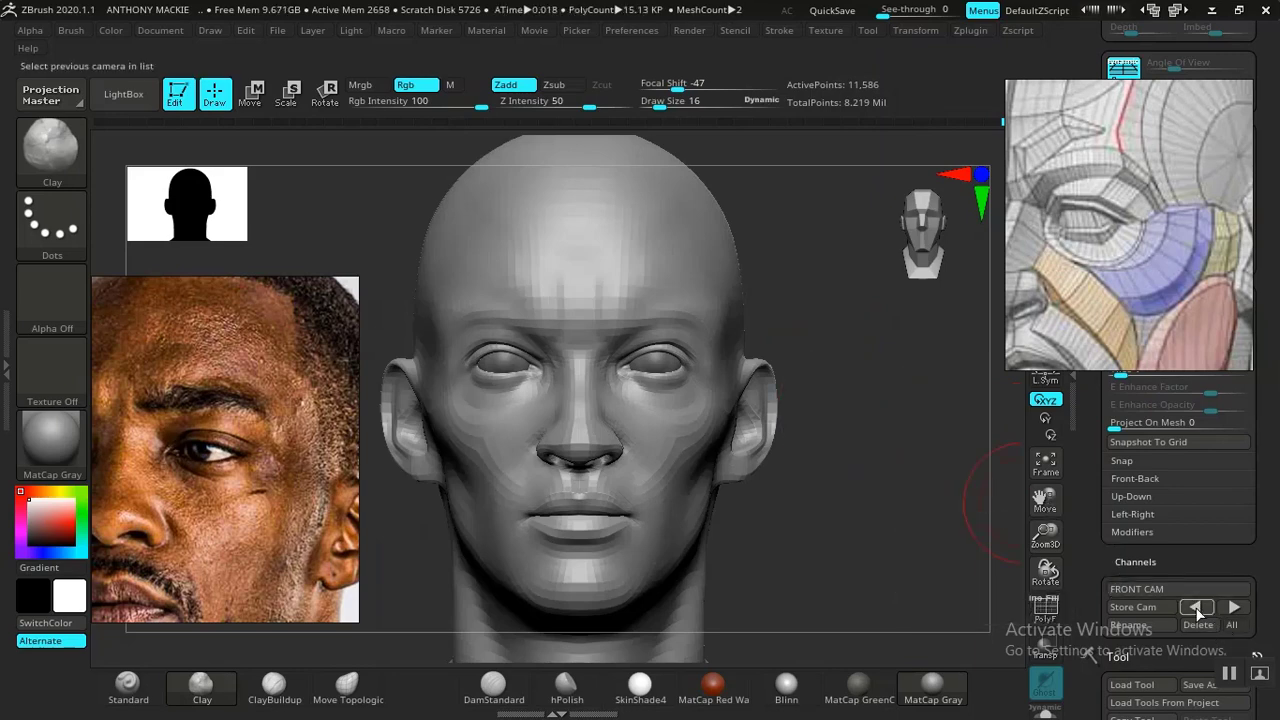
click(1195, 607)
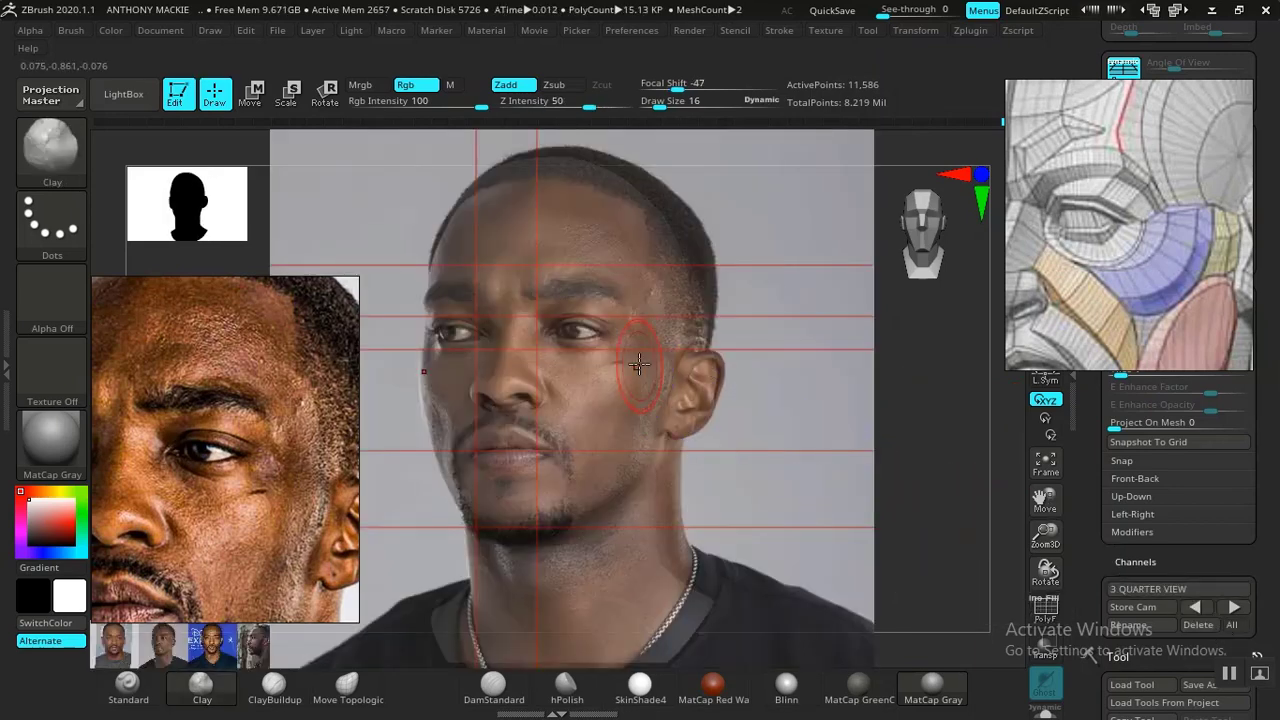
Check the temple against the photo overlay and sculpt its edge with the Standard brush at draw size 16, smoothing the strokes
key(shift+z)
key(shift+z)
key(shift+z)
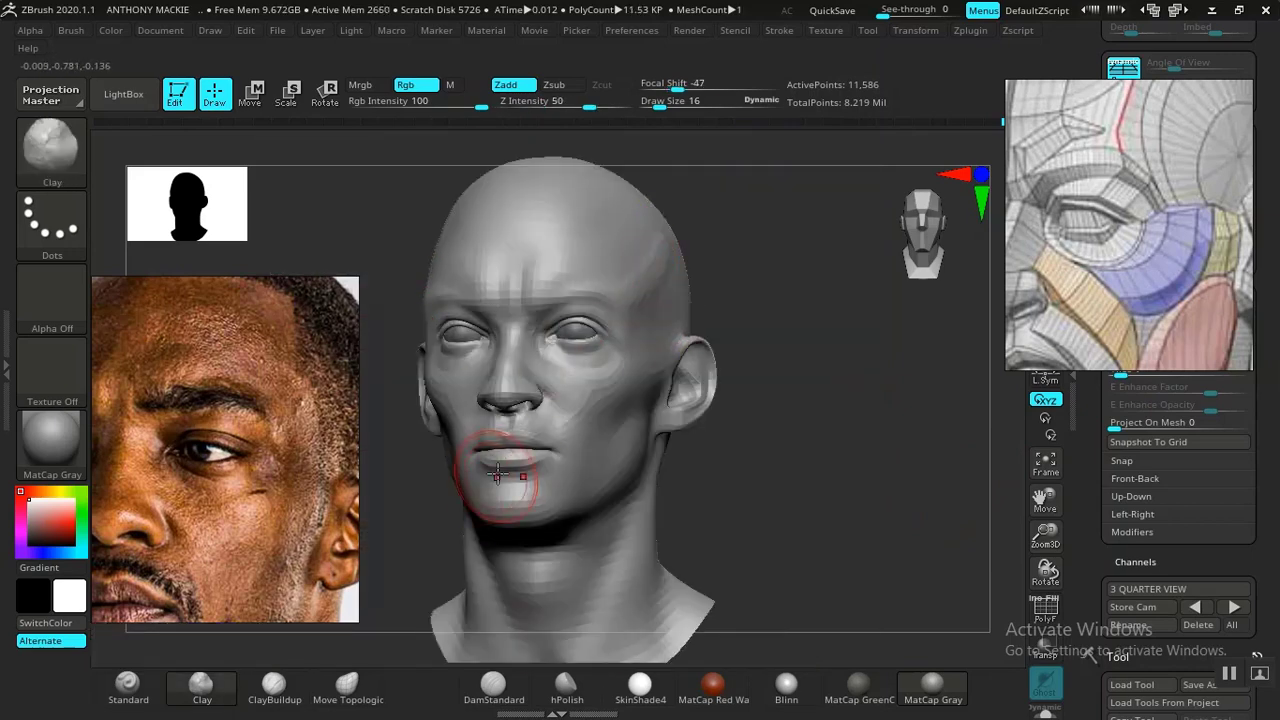
key(ctrl)
click(127, 686)
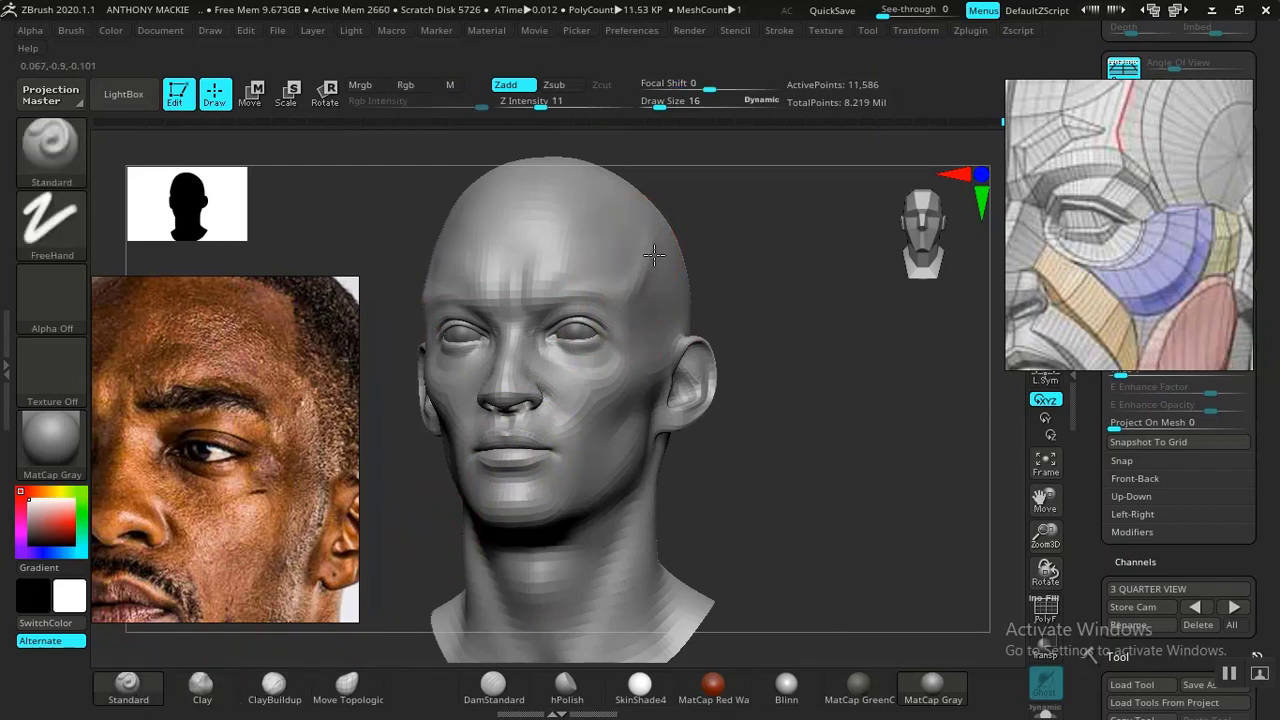
key(shift)
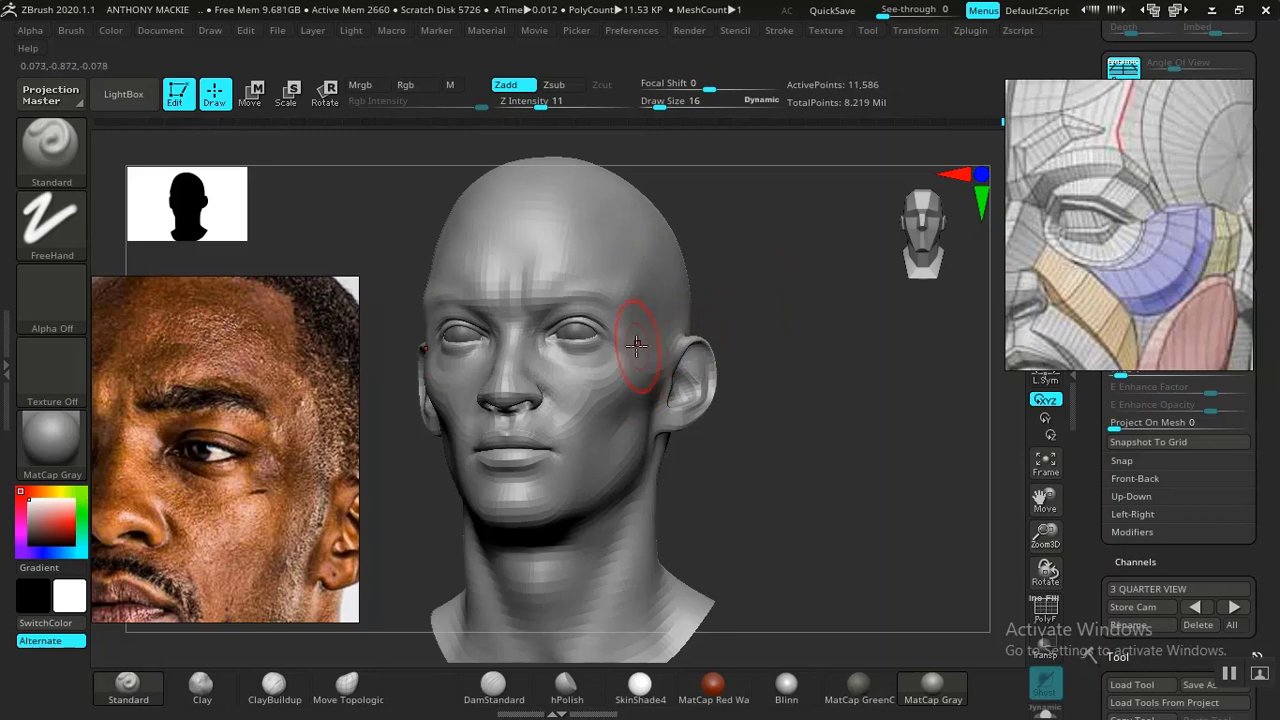
Carve the temple line above the outer brow with the DamStandard brush at draw size 16, and soften the stroke by smoothing
drag(848, 383, 721, 353)
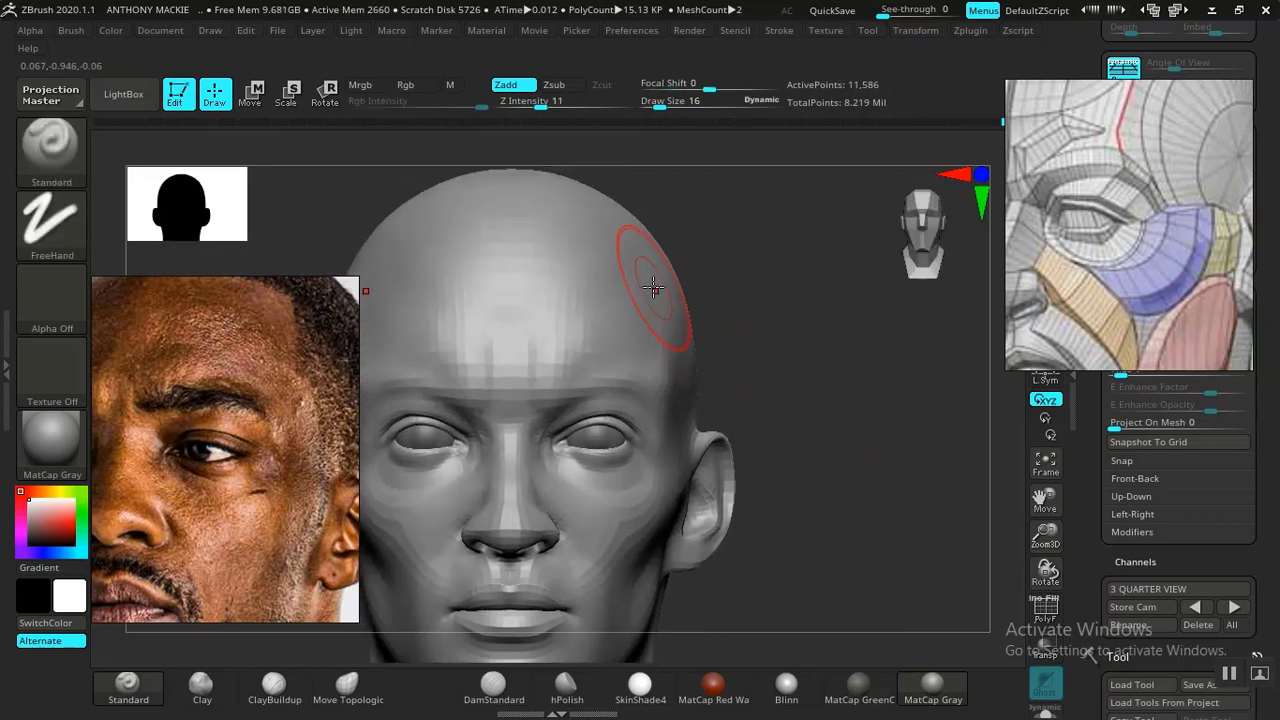
click(494, 686)
mouse_move(780, 560)
mouse_down()
mouse_move(806, 494)
mouse_move(640, 294)
mouse_up()
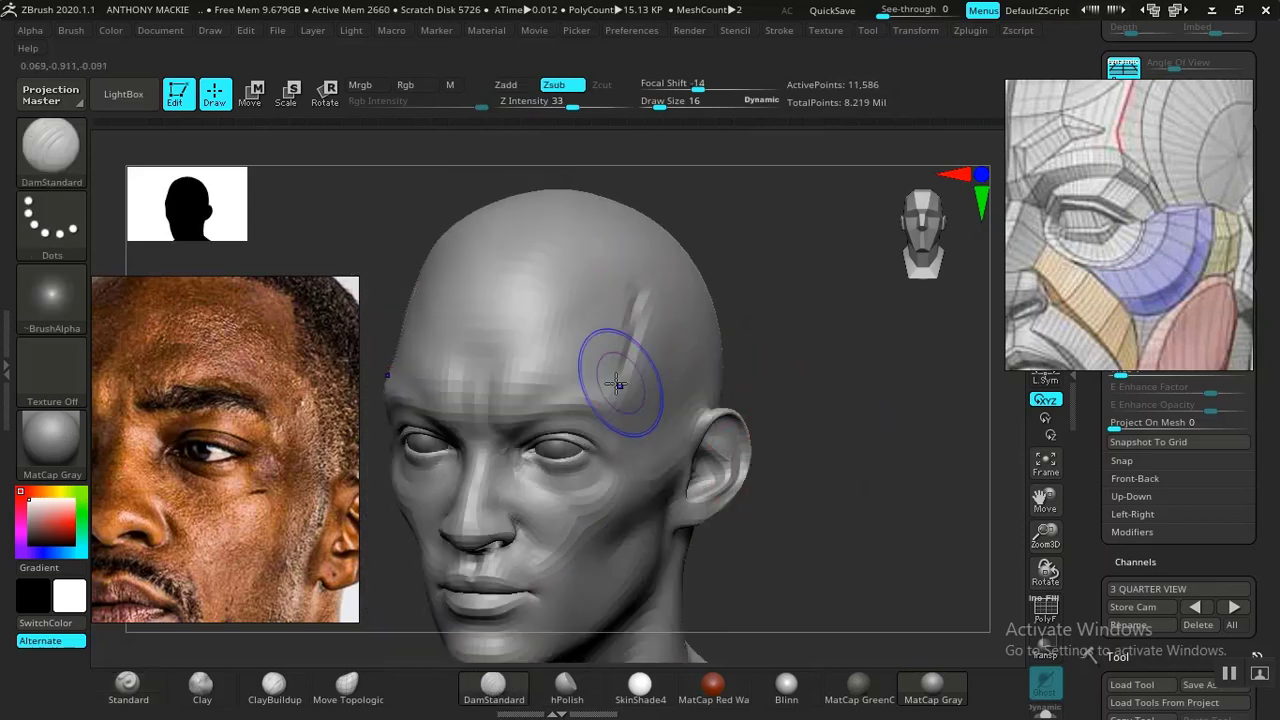
shift+drag(614, 366, 636, 300)
shift+drag(625, 350, 656, 277)
shift+drag(664, 340, 692, 298)
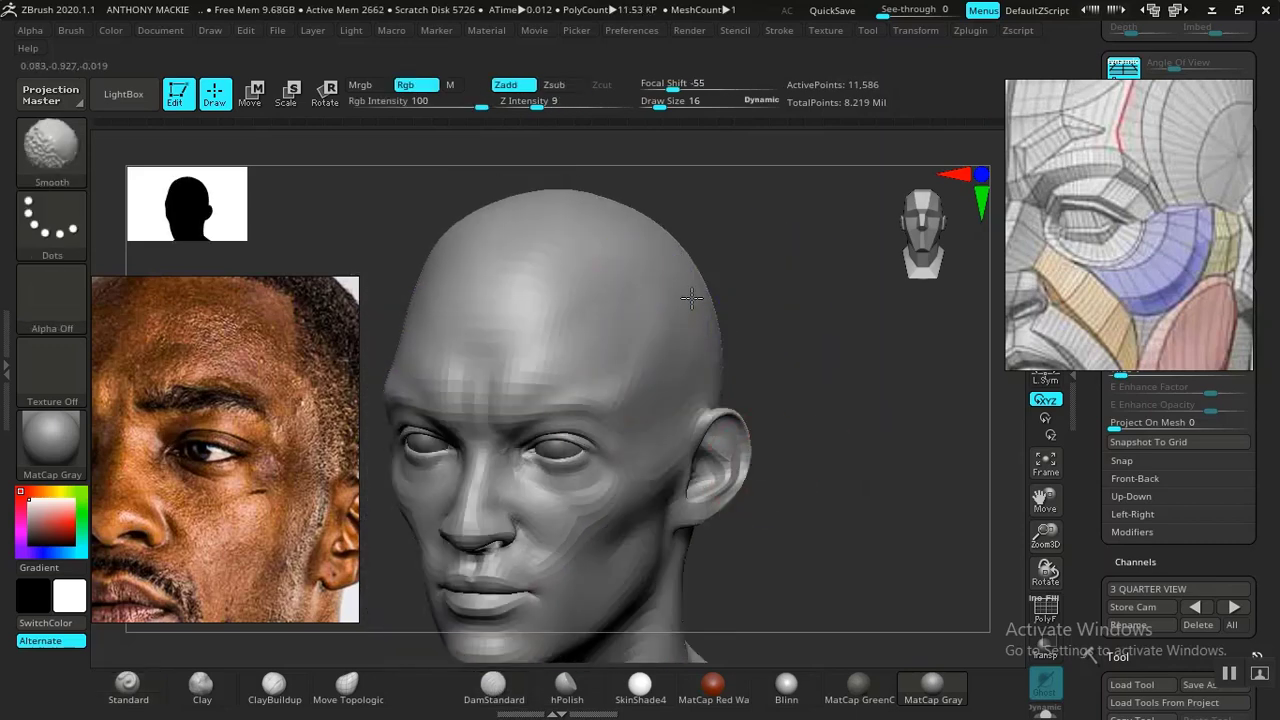
Smooth the side of the head between the temple line and the ear
alt+drag(843, 447, 814, 323)
shift+drag(765, 380, 690, 457)
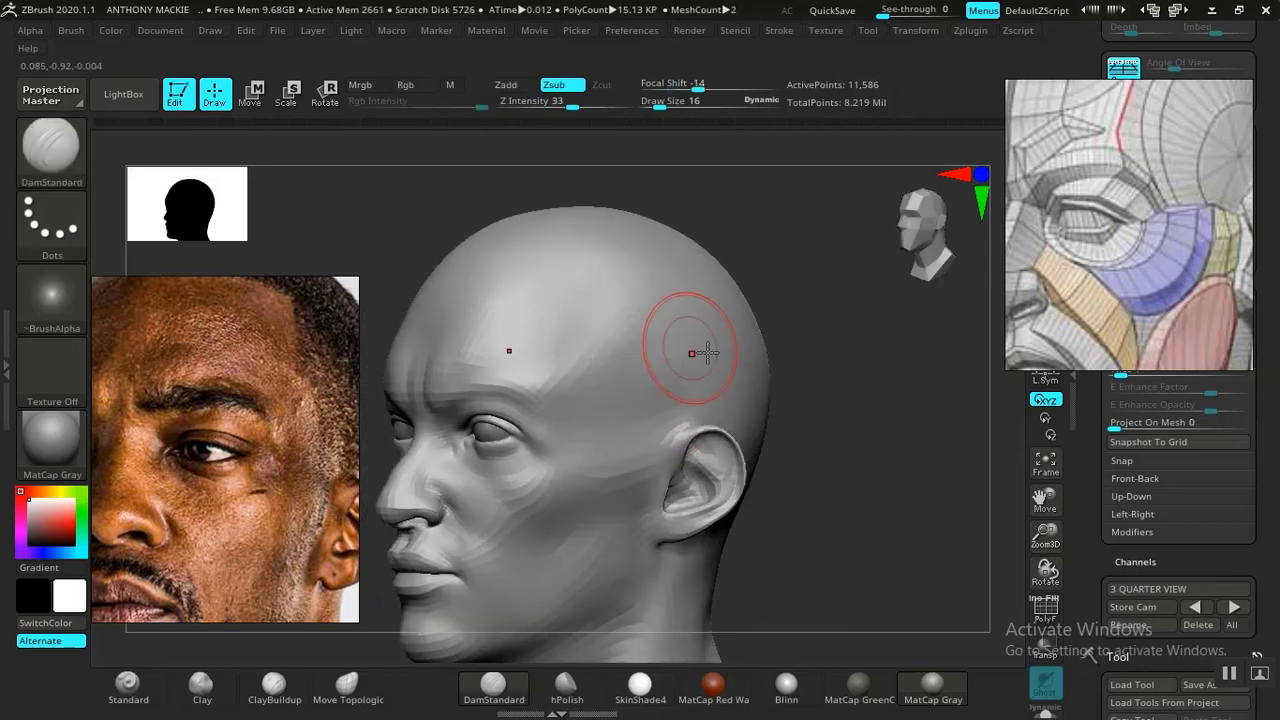
mouse_move(760, 400)
mouse_down()
mouse_move(882, 485)
mouse_move(871, 481)
mouse_up()
shift+drag(610, 352, 691, 307)
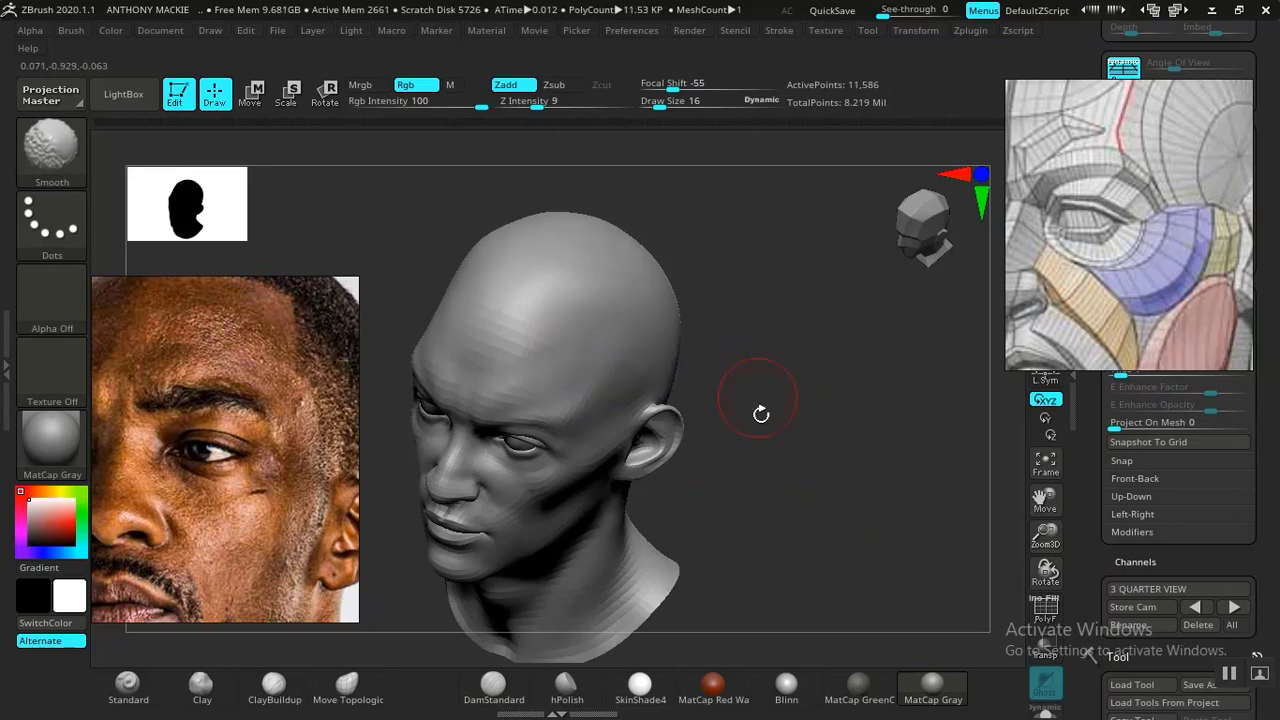
Recall the stored 3 QUARTER VIEW camera and compare the head against the photo overlay
alt+drag(762, 412, 808, 417)
mouse_move(801, 462)
alt+mouse_down()
mouse_move(771, 436)
mouse_move(858, 583)
alt+mouse_up()
click(1198, 607)
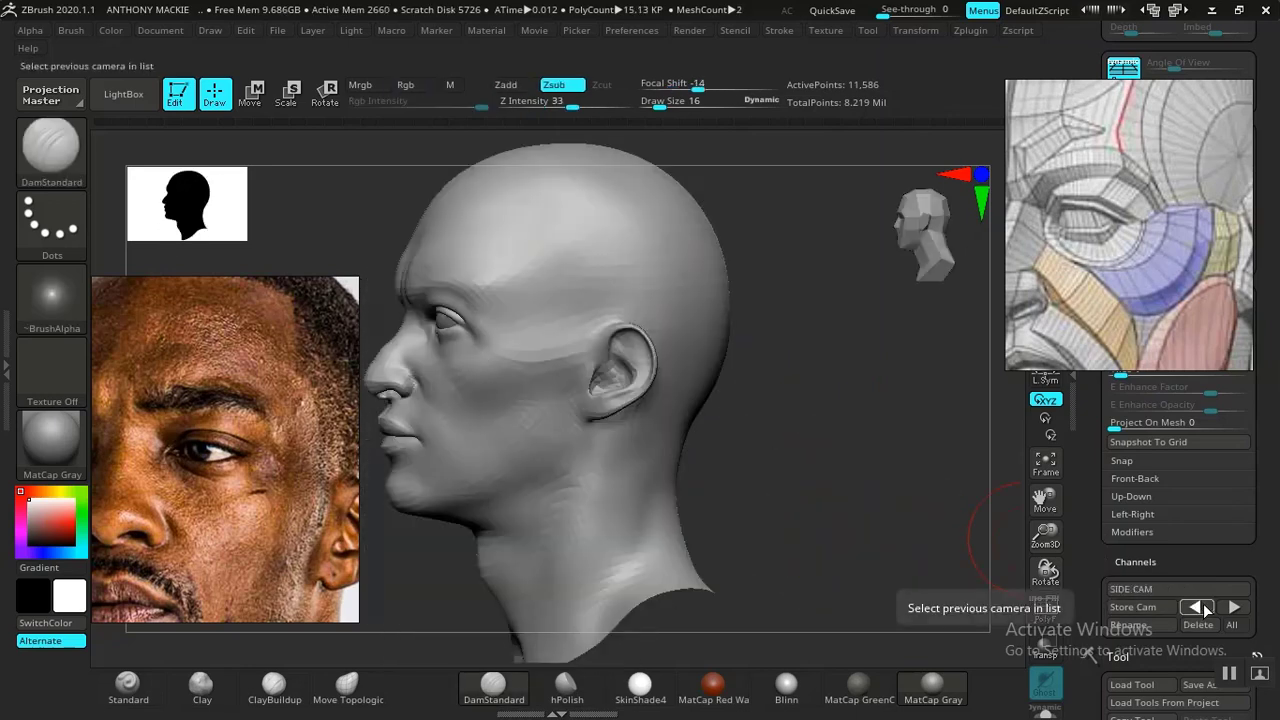
click(1201, 605)
click(1199, 605)
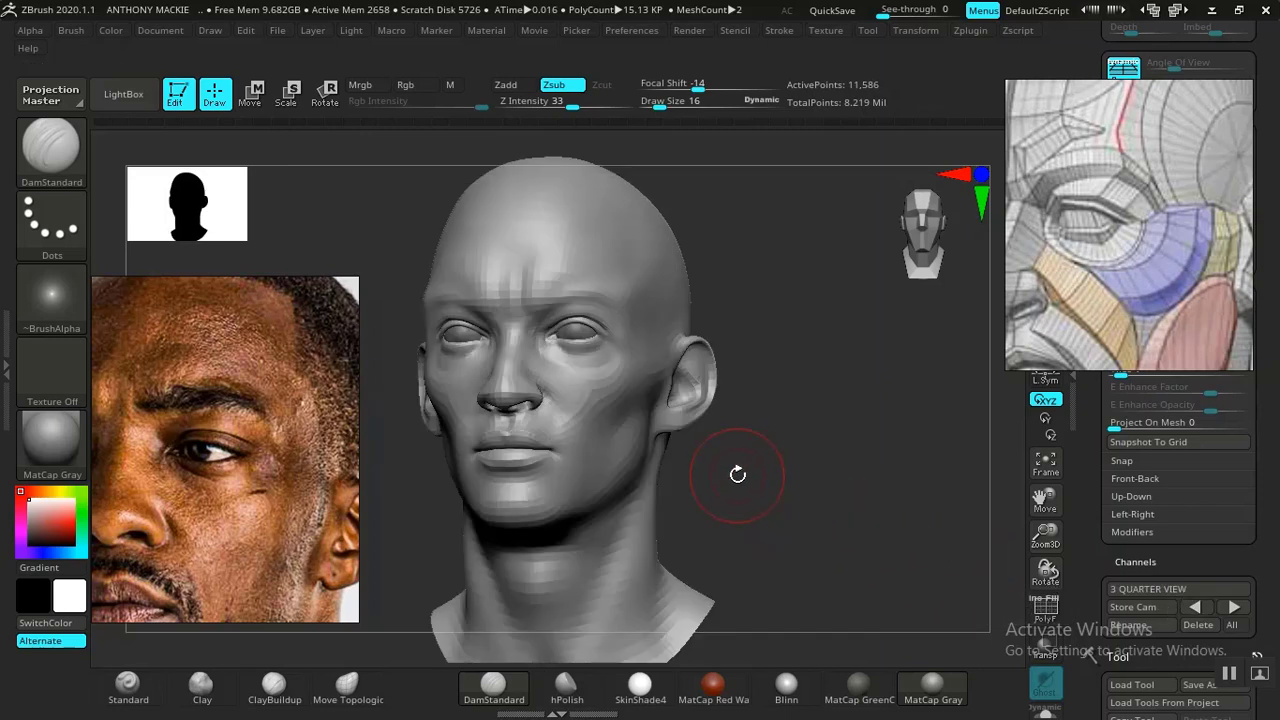
key(shift+z)
key(shift+z)
key(shift+z)
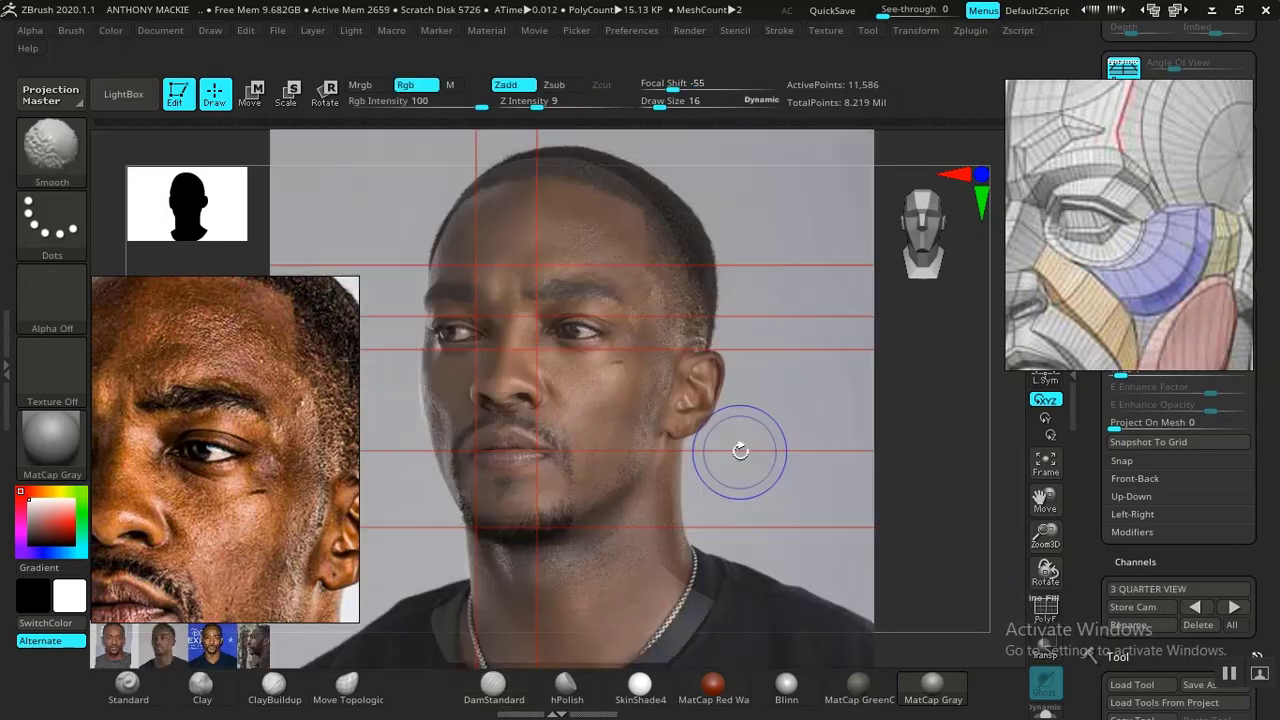
key(shift+z)
Switch the material to Blinn and check the forehead and temple against the photo overlay
click(786, 688)
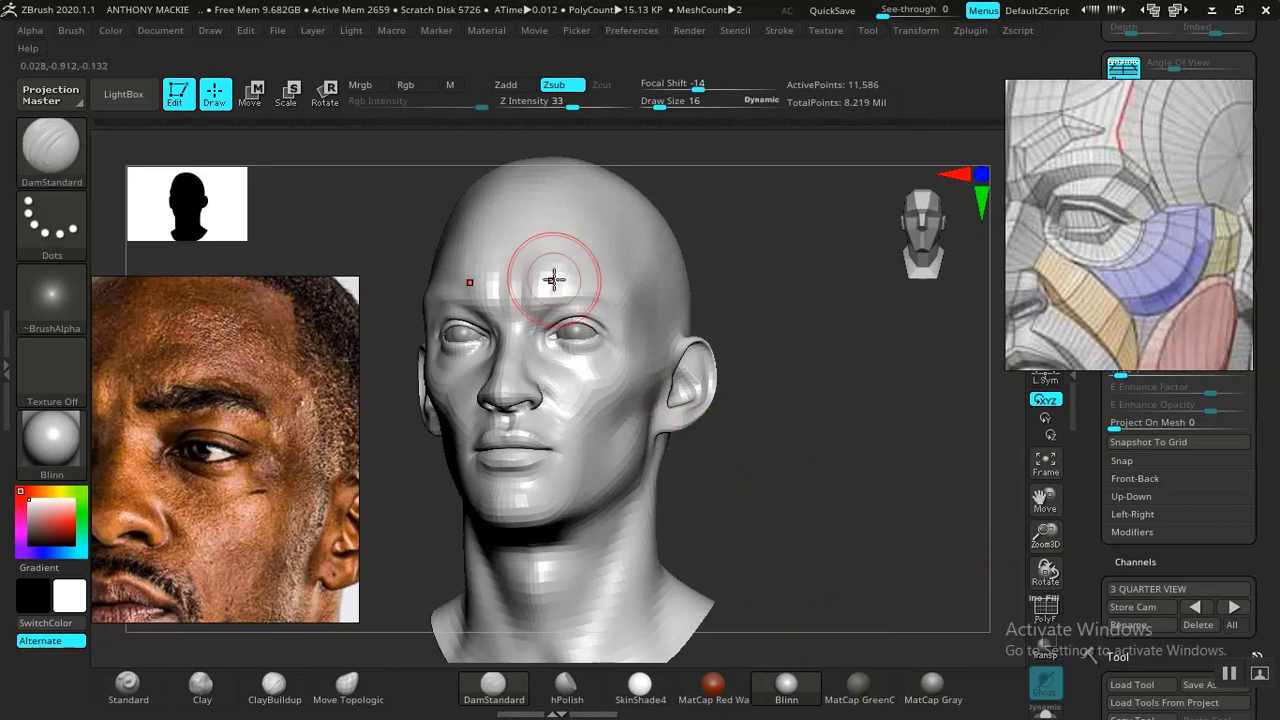
key(shift+z)
key(shift+z)
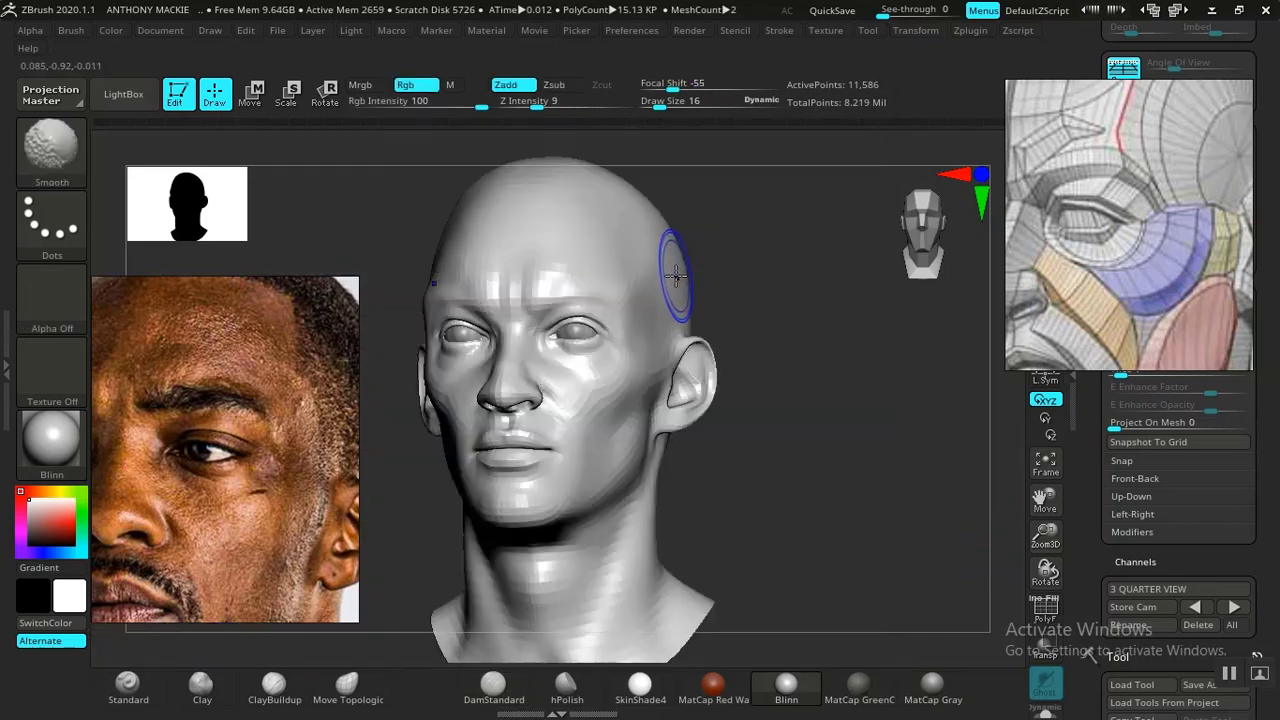
key(shift+z)
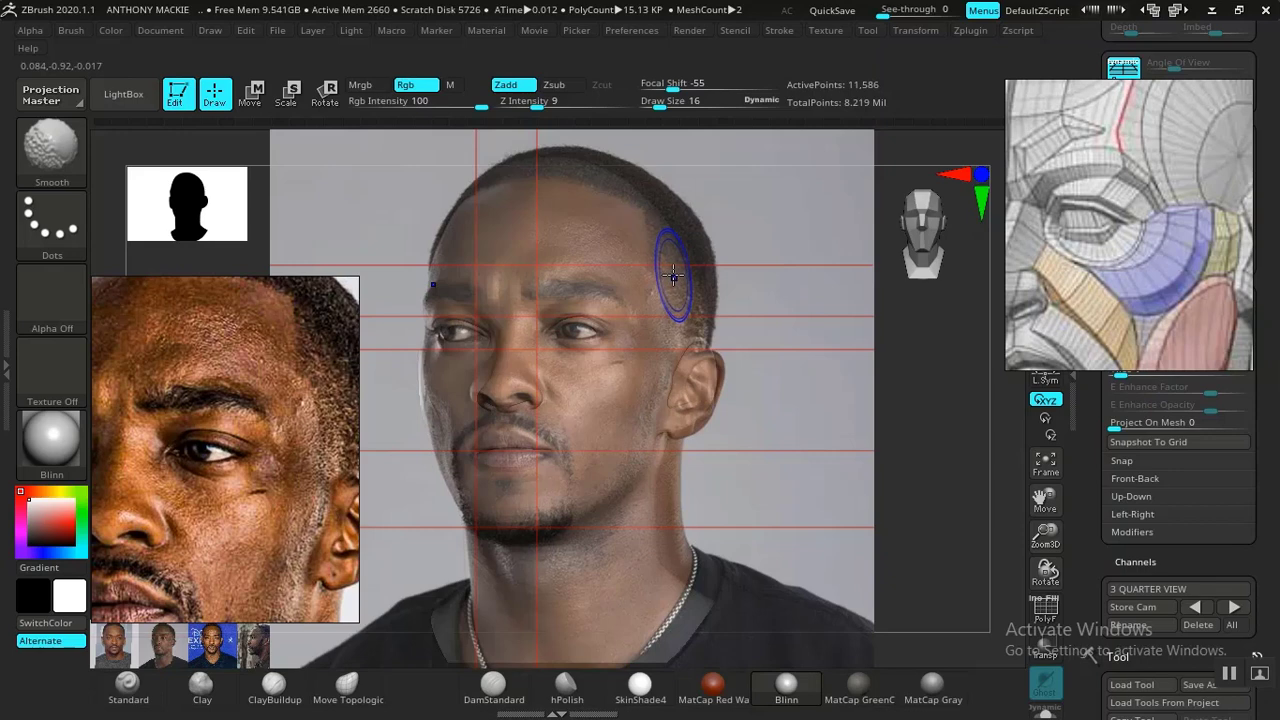
key(shift+z)
key(shift+z)
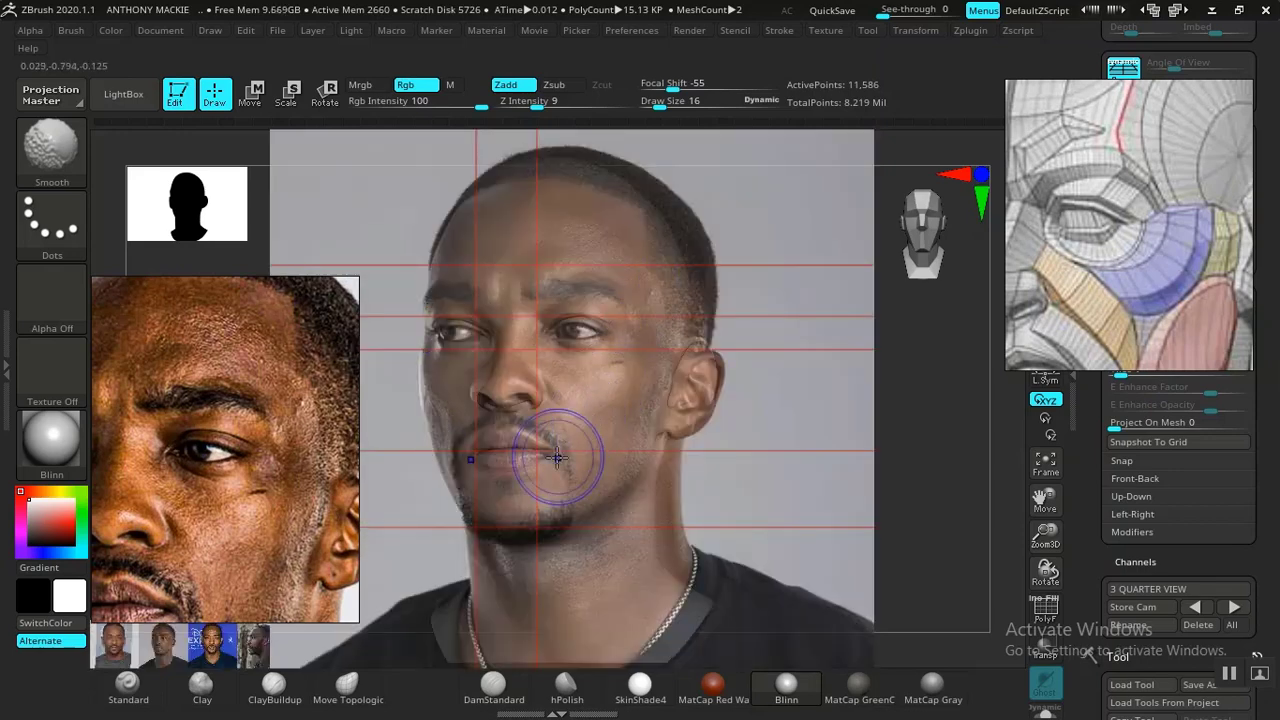
Nudge the corner of the mouth with the Move Topological brush at draw size 16, checking it against the photo overlay
click(347, 685)
key(shift+z)
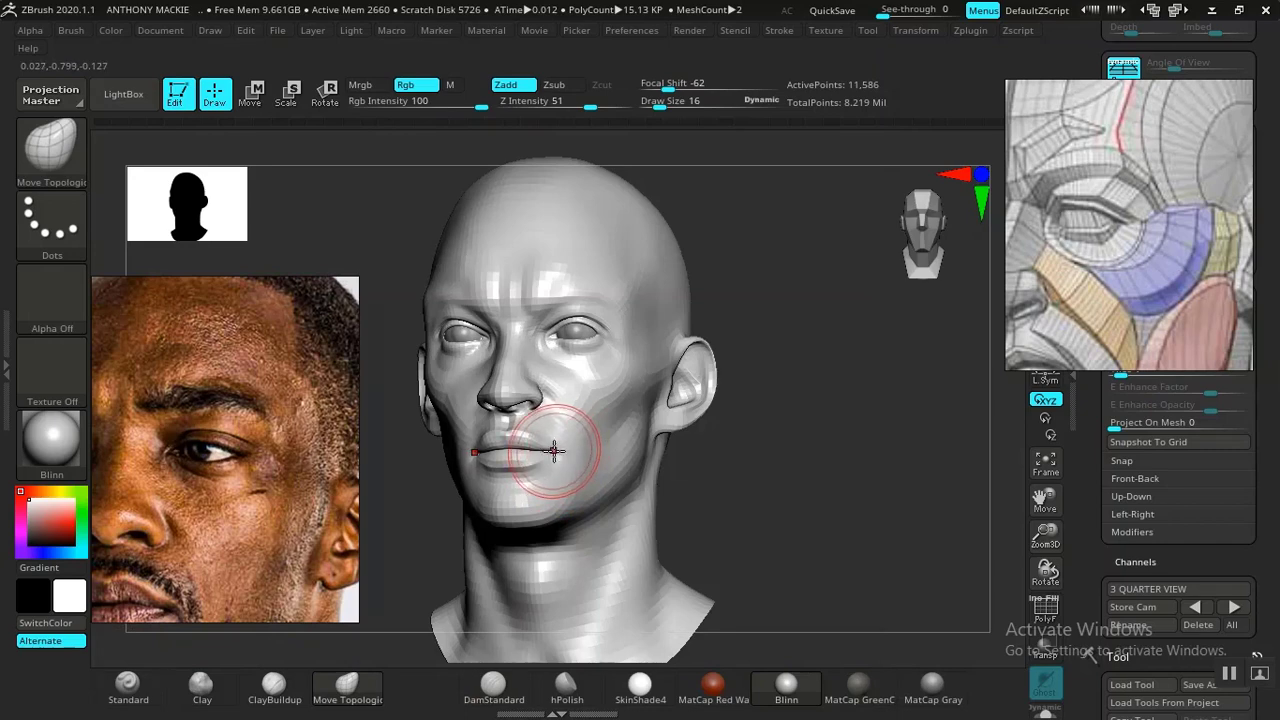
drag(553, 451, 558, 449)
key(shift+z)
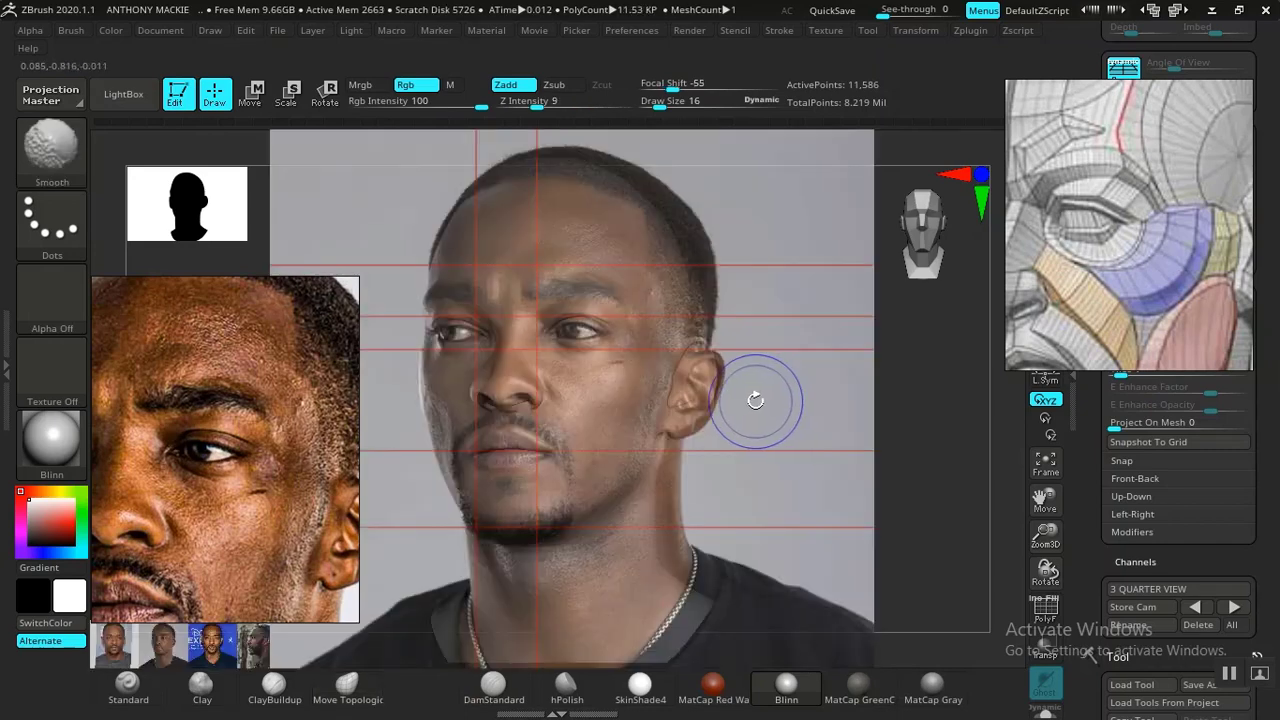
Compare the cheek, eye and side of the face with the three-quarter photo overlay
key(shift+z)
key(shift+z)
key(shift+z)
key(shift+z)
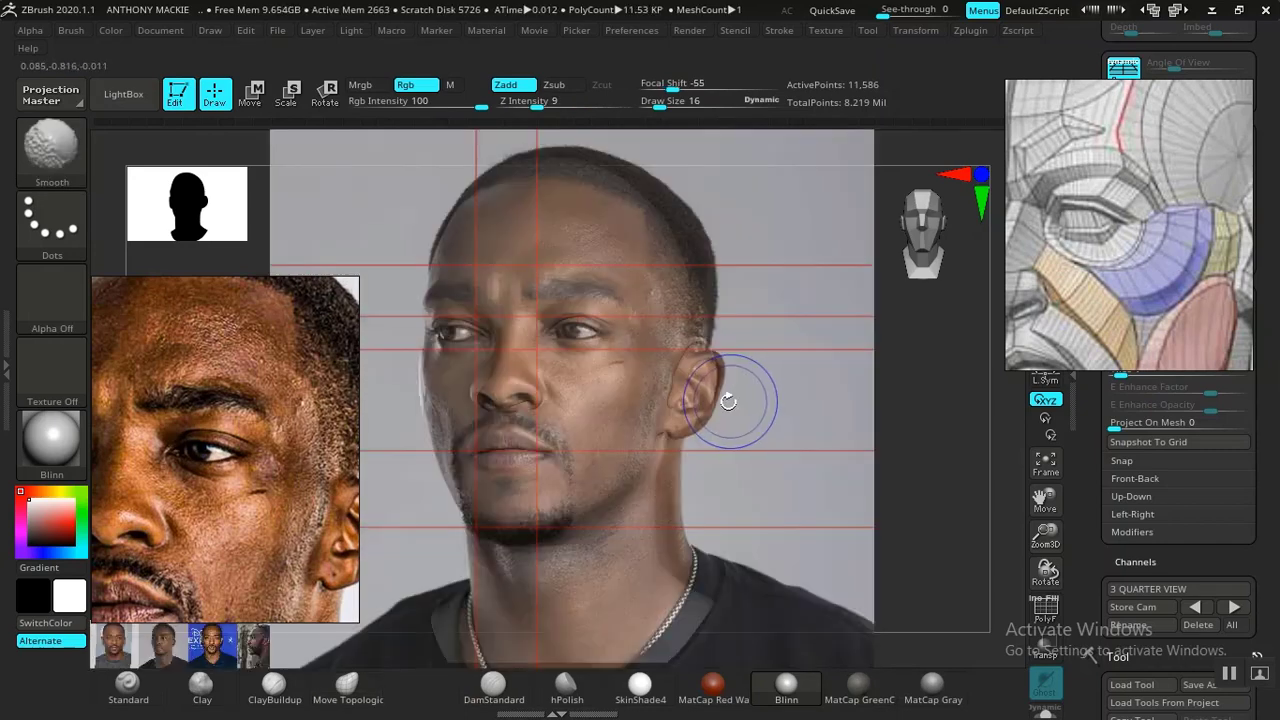
key(shift+z)
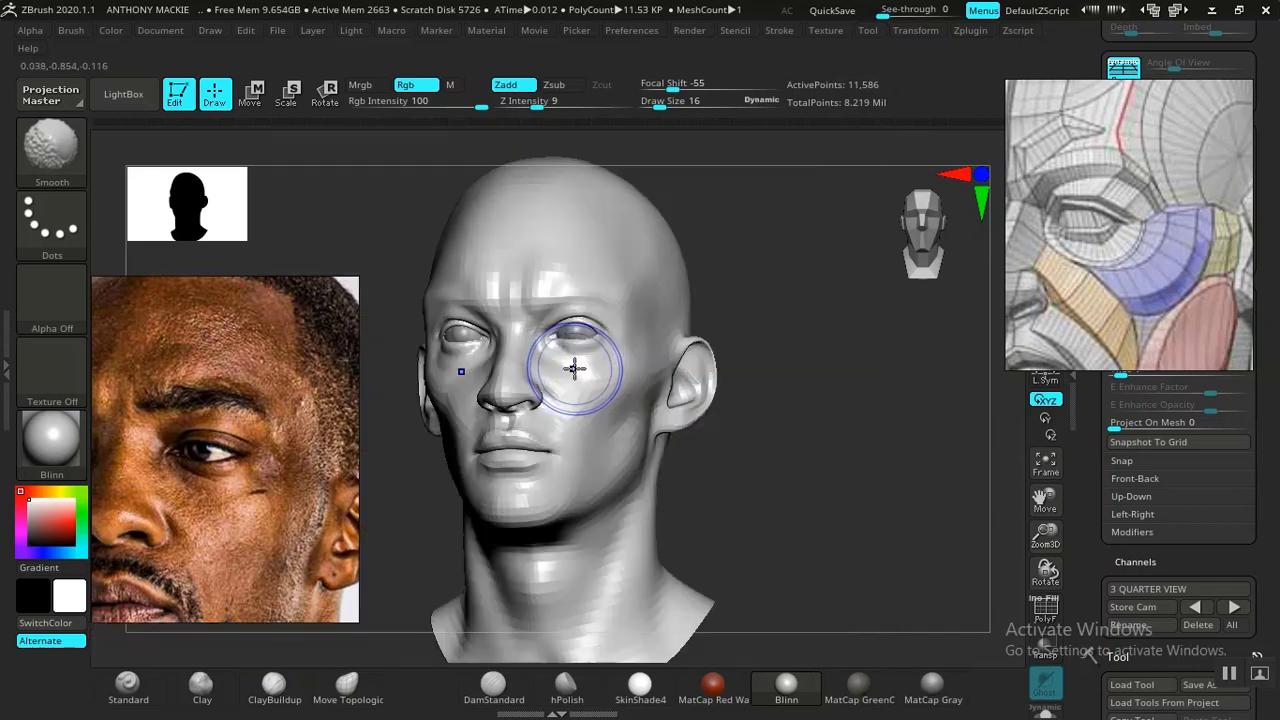
key(shift+z)
key(shift+z)
key(shift+z)
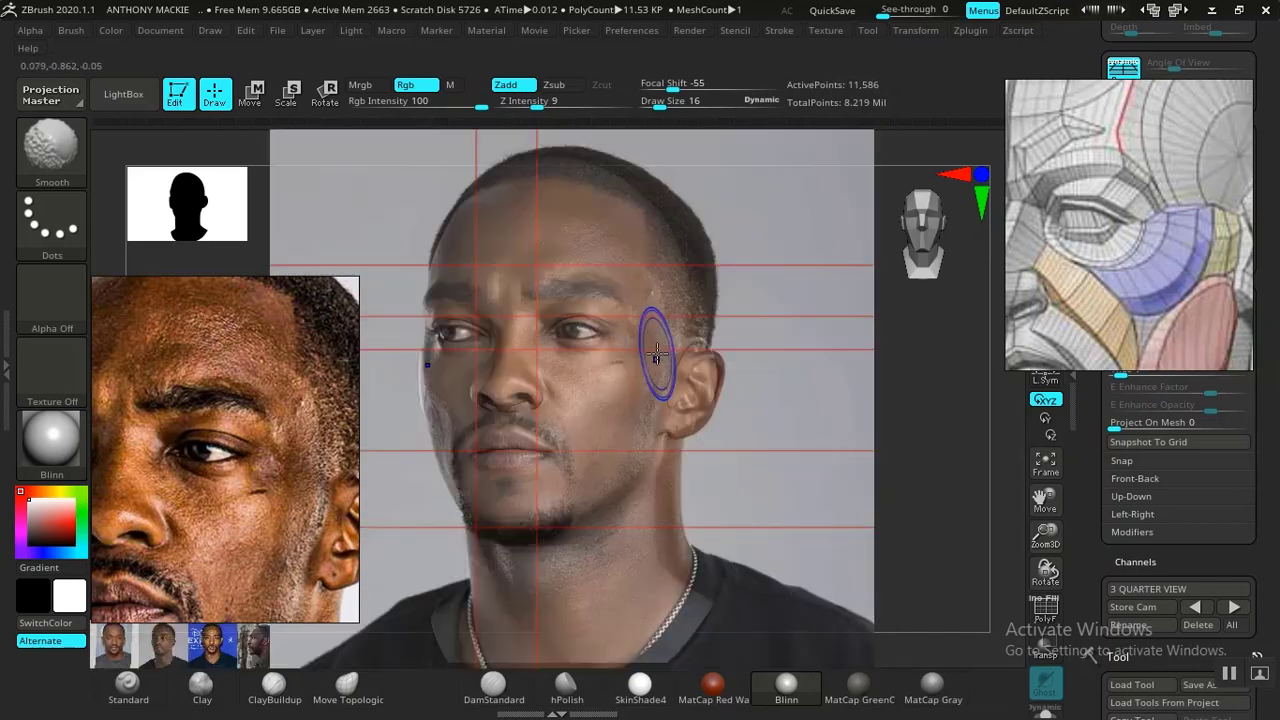
key(shift+z)
Define the crease around the nostril wing with the DamStandard brush at draw size 6, smoothing the area beside it
mouse_move(832, 462)
alt+mouse_down()
mouse_move(892, 548)
mouse_move(915, 501)
alt+mouse_up()
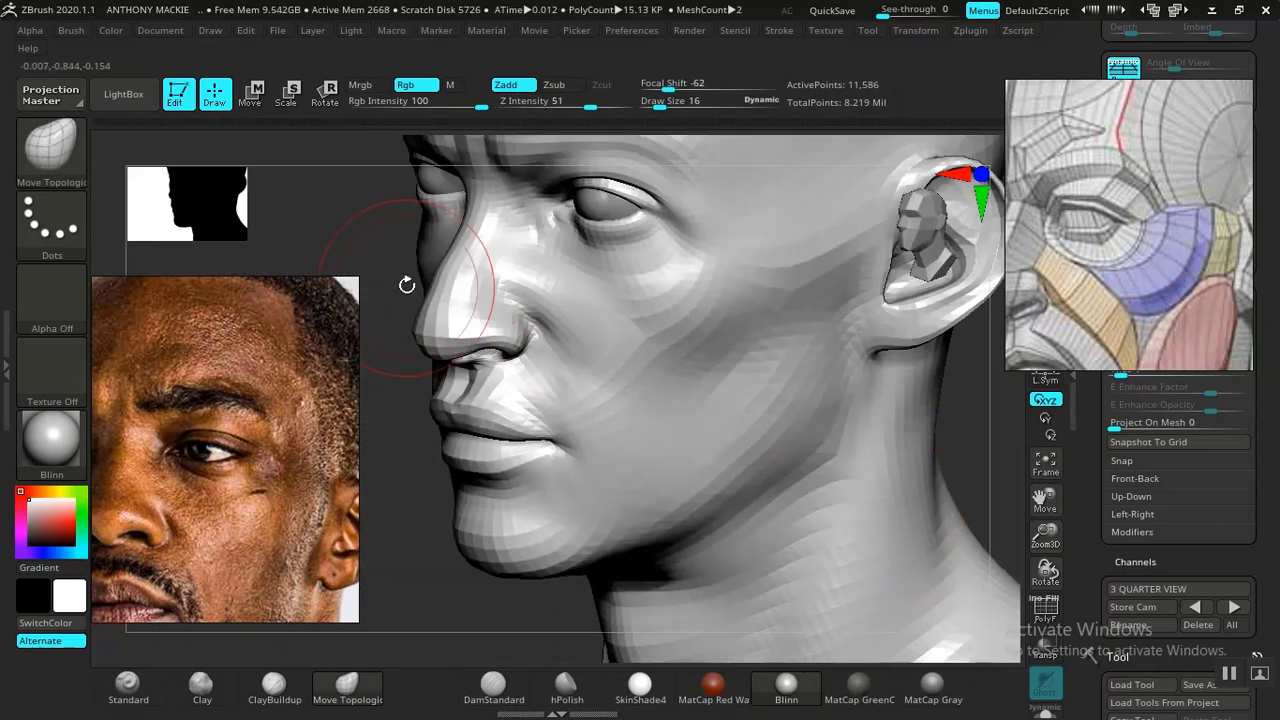
mouse_move(406, 286)
mouse_down()
mouse_move(589, 427)
mouse_move(583, 483)
mouse_move(449, 433)
mouse_move(505, 428)
mouse_move(488, 446)
mouse_up()
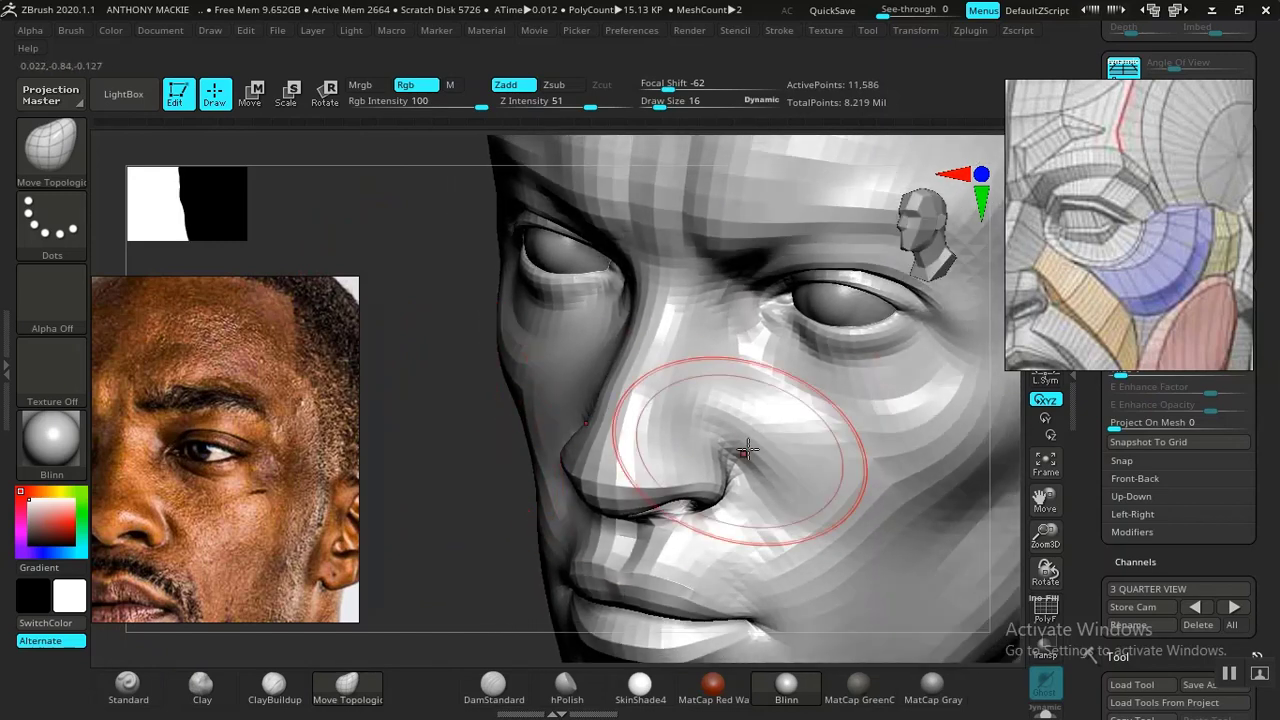
click(493, 688)
key(space)
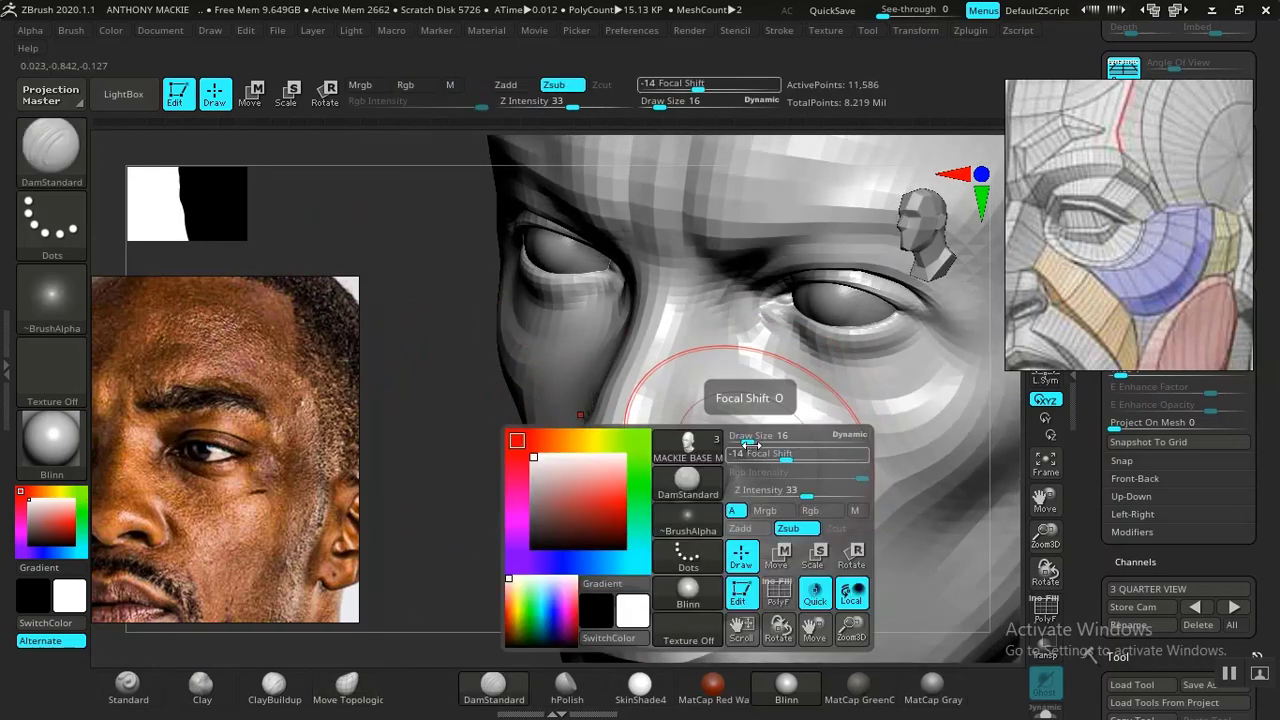
click(741, 441)
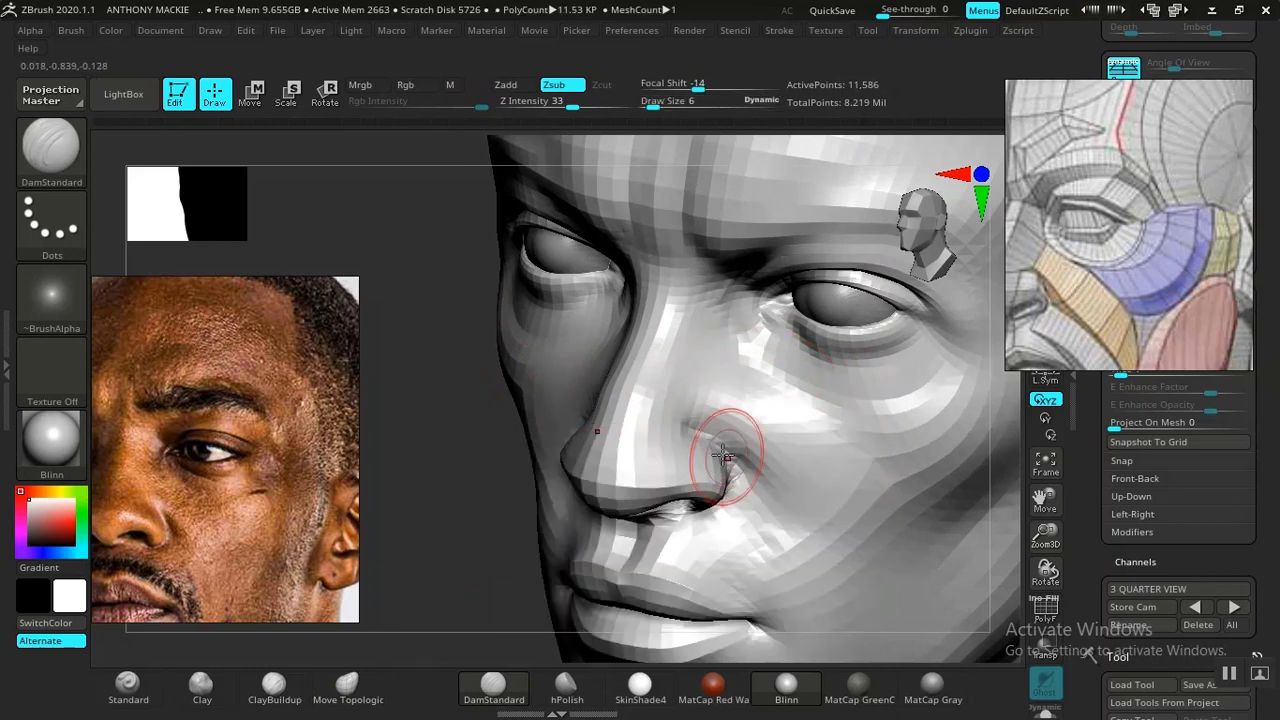
key(shift)
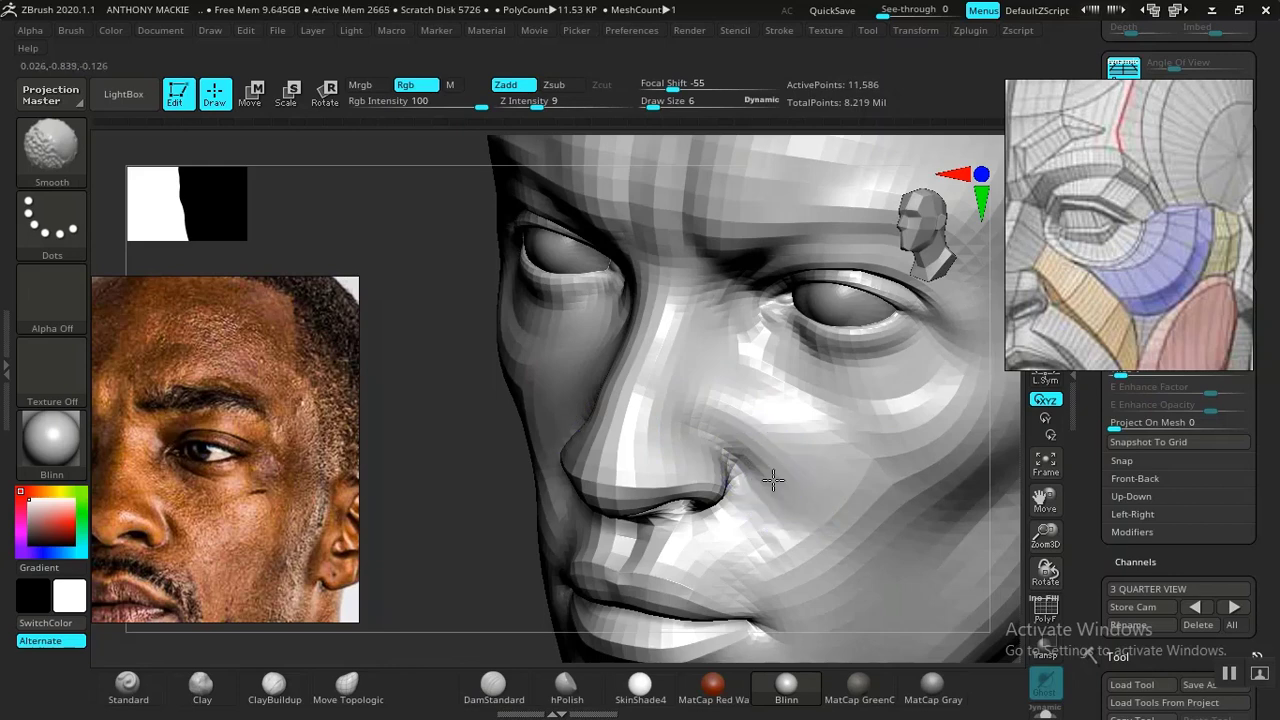
Refine the side and bridge of the nose at draw size 6, smoothing the strokes and checking from several angles
drag(420, 489, 511, 521)
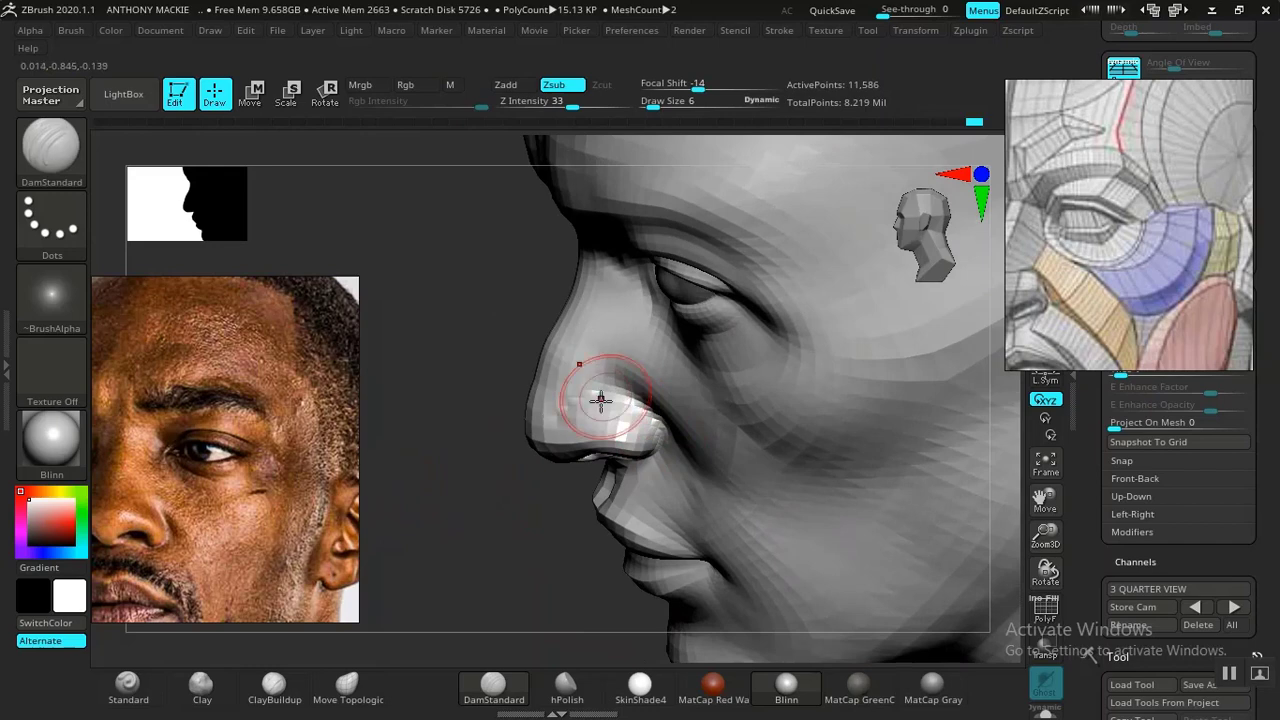
mouse_move(508, 465)
mouse_down()
mouse_move(523, 443)
mouse_move(578, 424)
mouse_move(583, 397)
mouse_move(567, 401)
mouse_up()
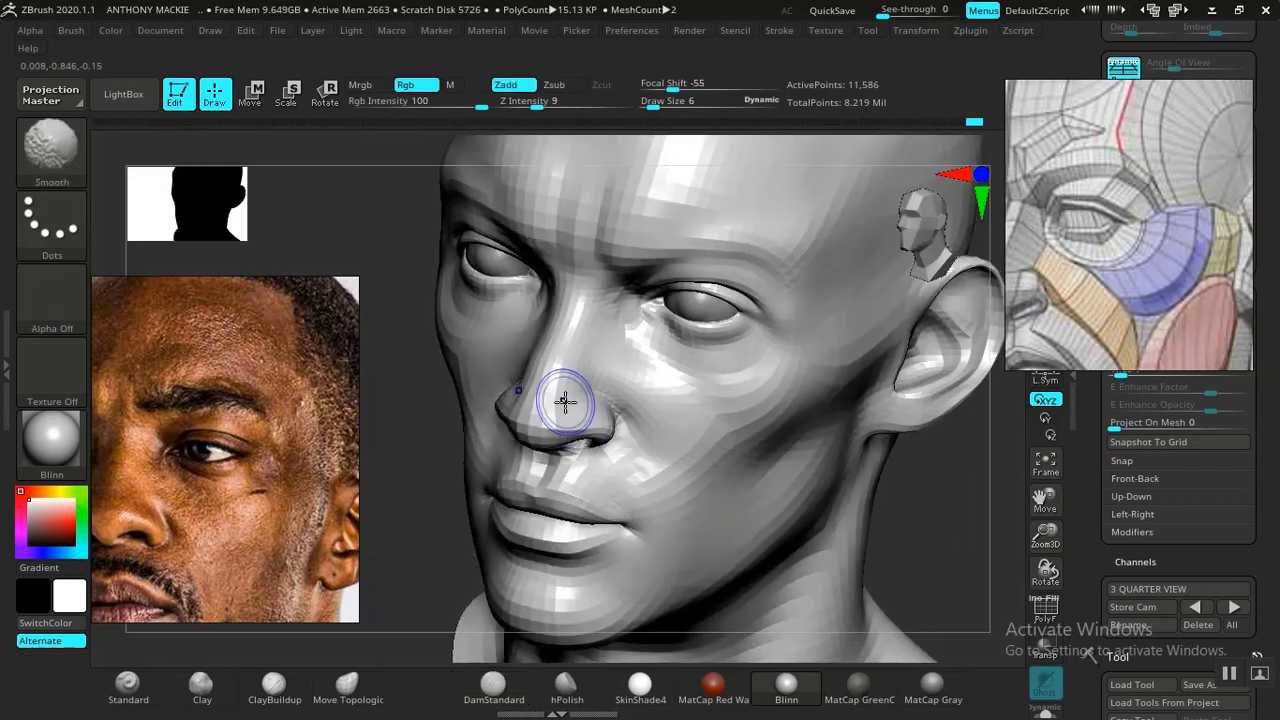
key(f)
mouse_move(883, 460)
shift+mouse_down()
mouse_move(799, 408)
mouse_move(850, 564)
shift+mouse_up()
mouse_move(748, 460)
mouse_down()
mouse_move(831, 460)
mouse_move(737, 426)
mouse_move(854, 586)
mouse_move(837, 570)
mouse_up()
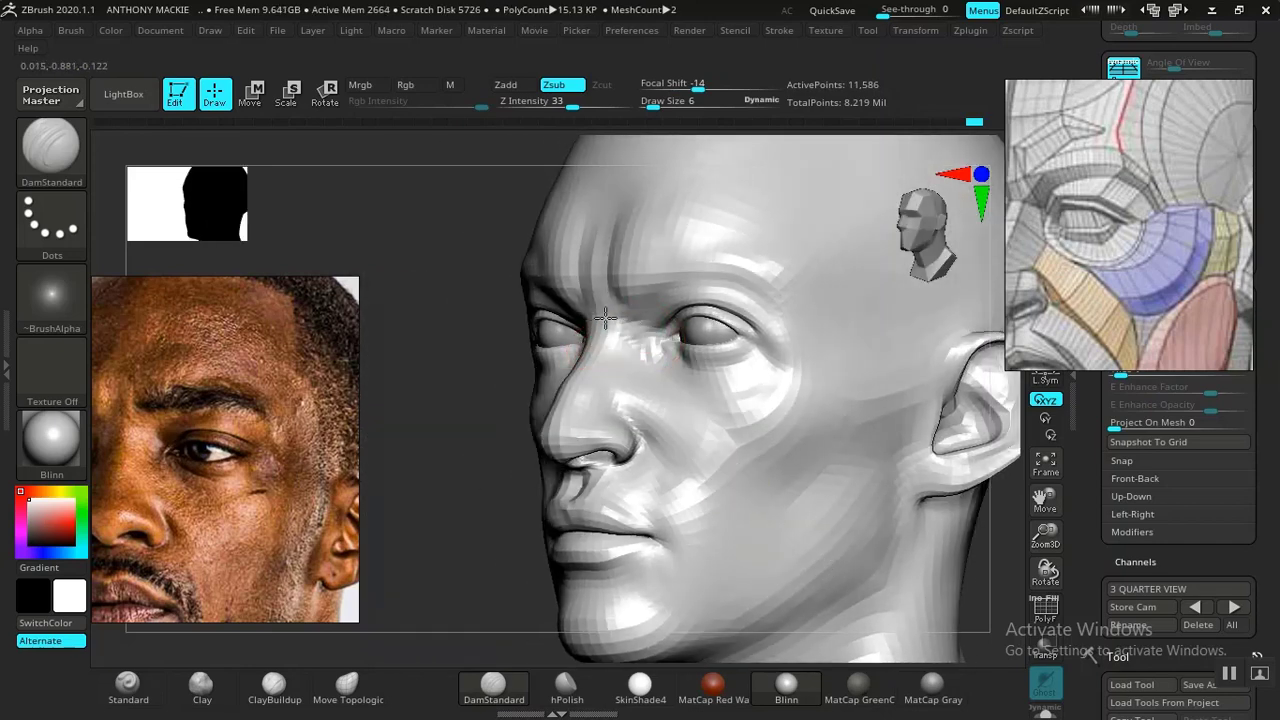
drag(512, 393, 600, 337)
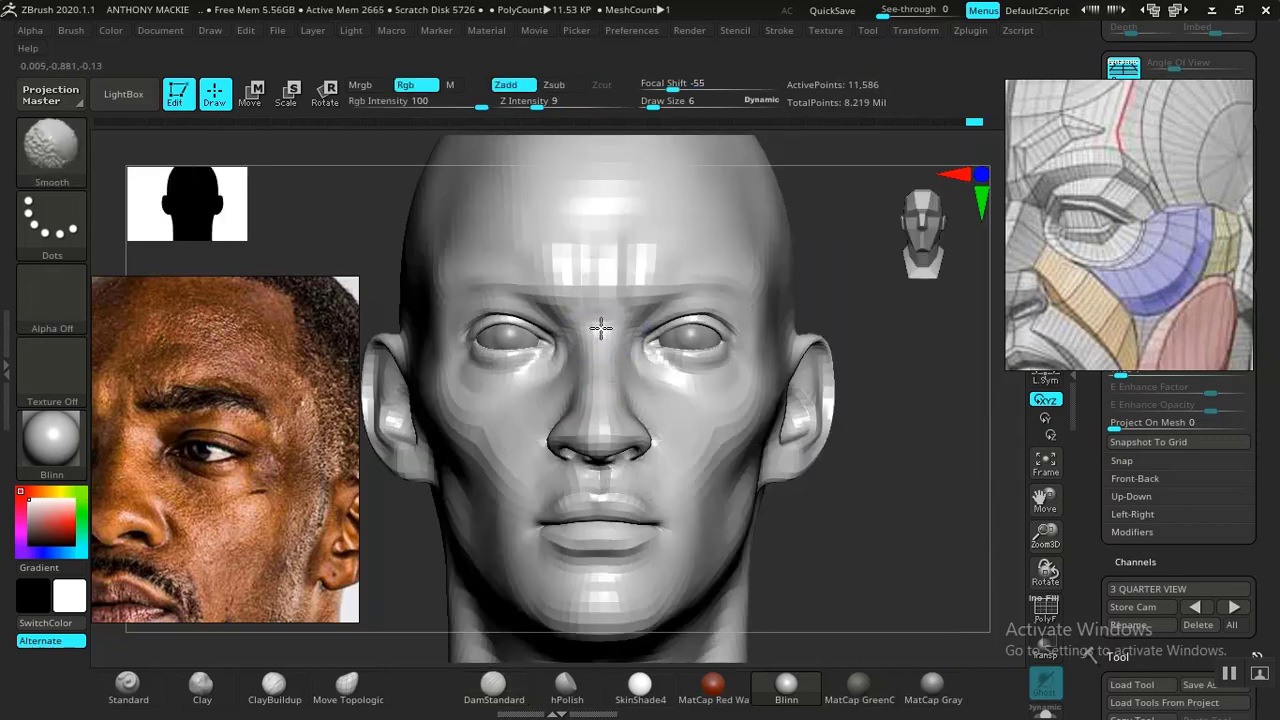
mouse_move(858, 422)
mouse_down()
mouse_move(906, 449)
mouse_move(760, 417)
mouse_move(746, 449)
mouse_move(814, 580)
mouse_move(766, 414)
mouse_up()
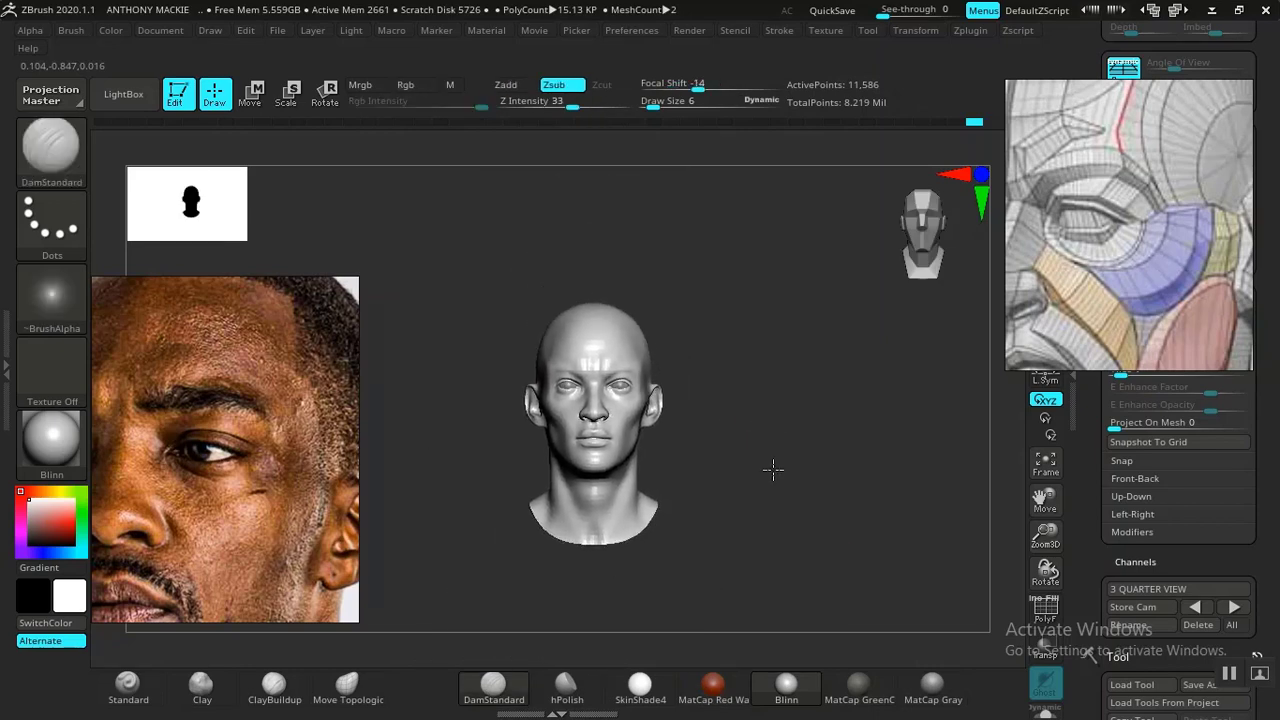
Switch the material to MatCap Gray and raise the mesh to the next subdivision level
alt+drag(771, 469, 837, 609)
click(913, 687)
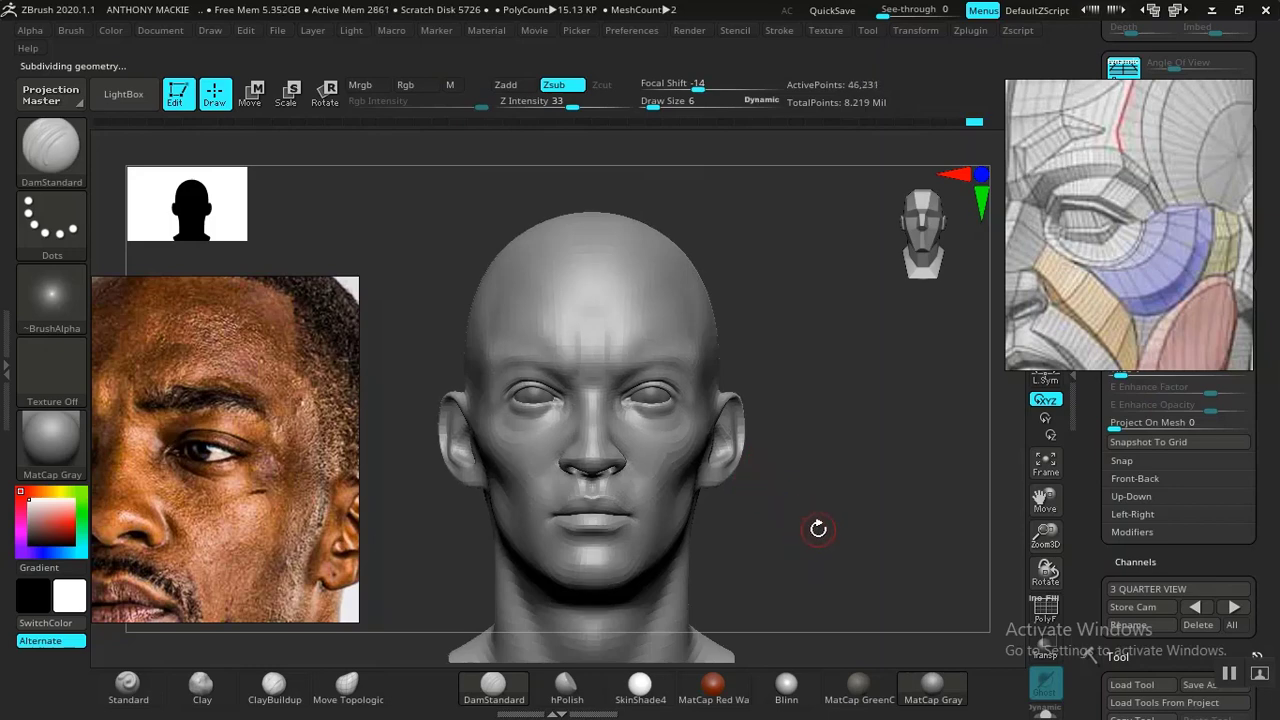
mouse_move(835, 541)
alt+mouse_down()
mouse_move(831, 457)
mouse_move(843, 449)
mouse_move(863, 466)
mouse_move(841, 471)
mouse_move(886, 477)
mouse_move(811, 411)
mouse_move(832, 428)
mouse_move(837, 480)
mouse_move(860, 460)
mouse_move(829, 489)
mouse_move(781, 497)
mouse_move(851, 543)
mouse_move(771, 443)
mouse_move(680, 452)
alt+mouse_up()
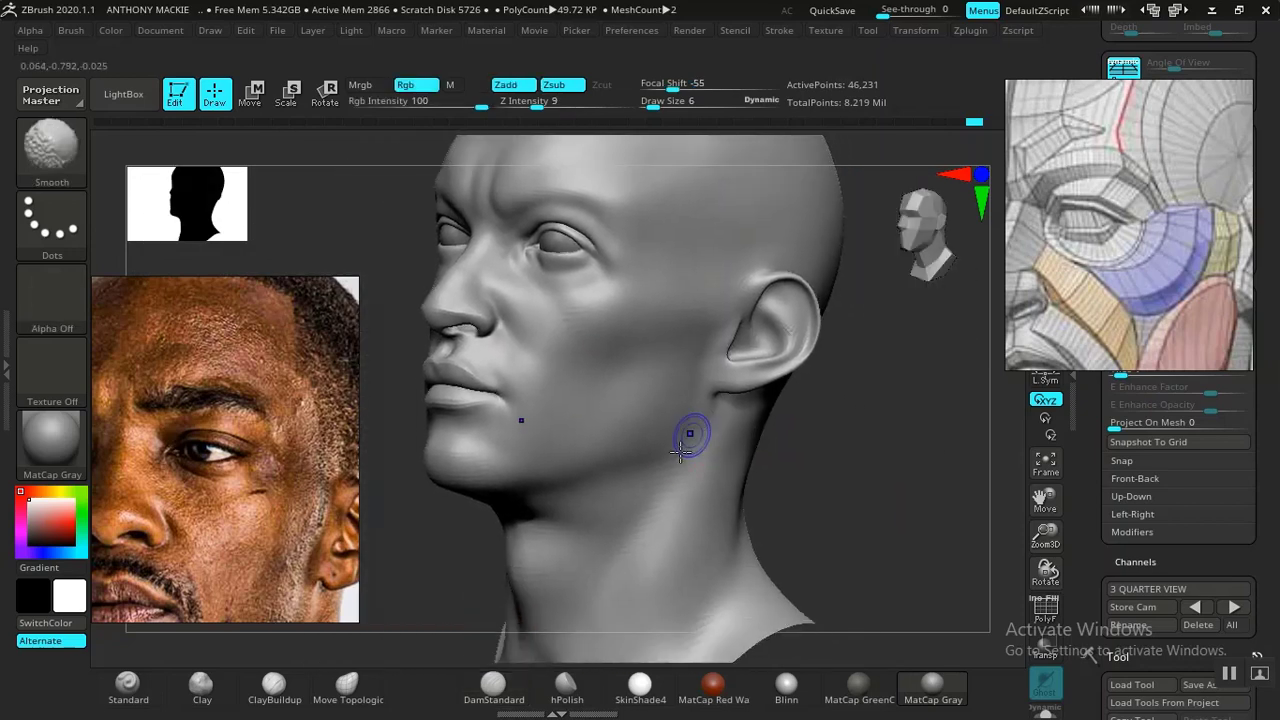
Smooth the neck below the jaw at draw size 18 using the close-up photo as reference, and drop the mesh one subdivision level
mouse_move(835, 492)
mouse_down()
mouse_move(822, 471)
mouse_move(834, 486)
mouse_move(803, 474)
mouse_move(820, 451)
mouse_up()
scroll(249, 399, up, 3)
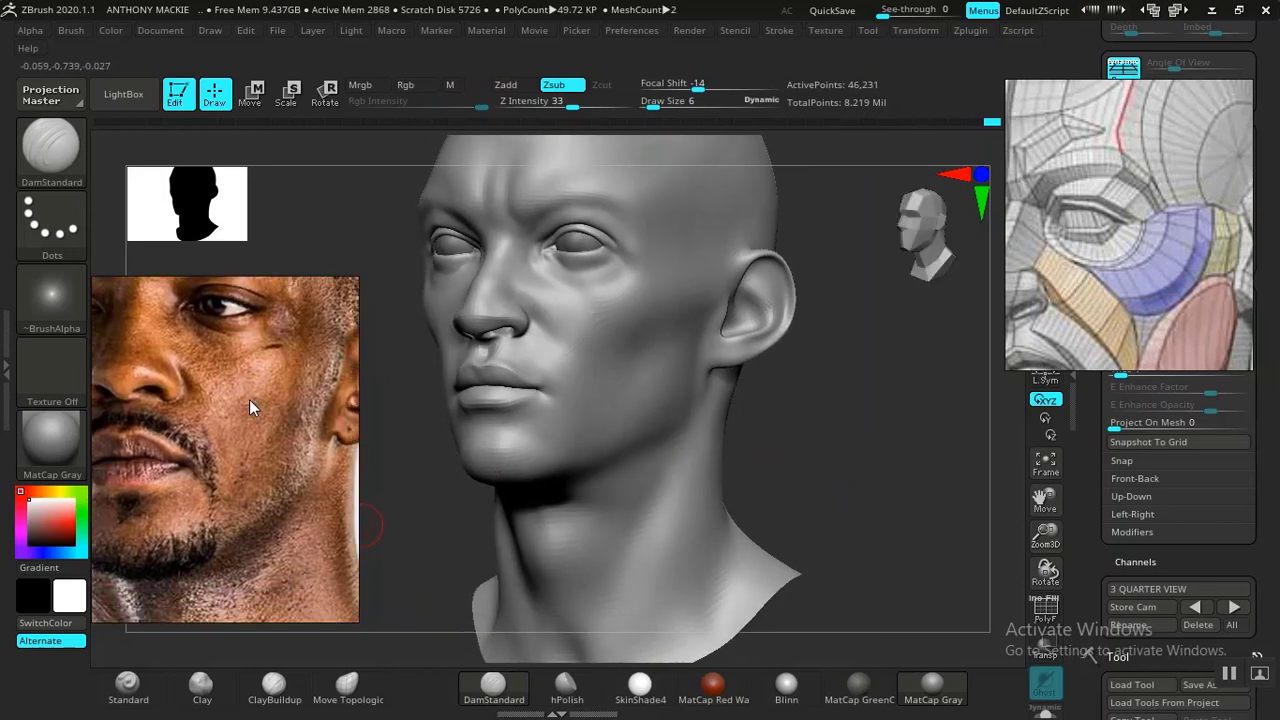
drag(869, 476, 738, 432)
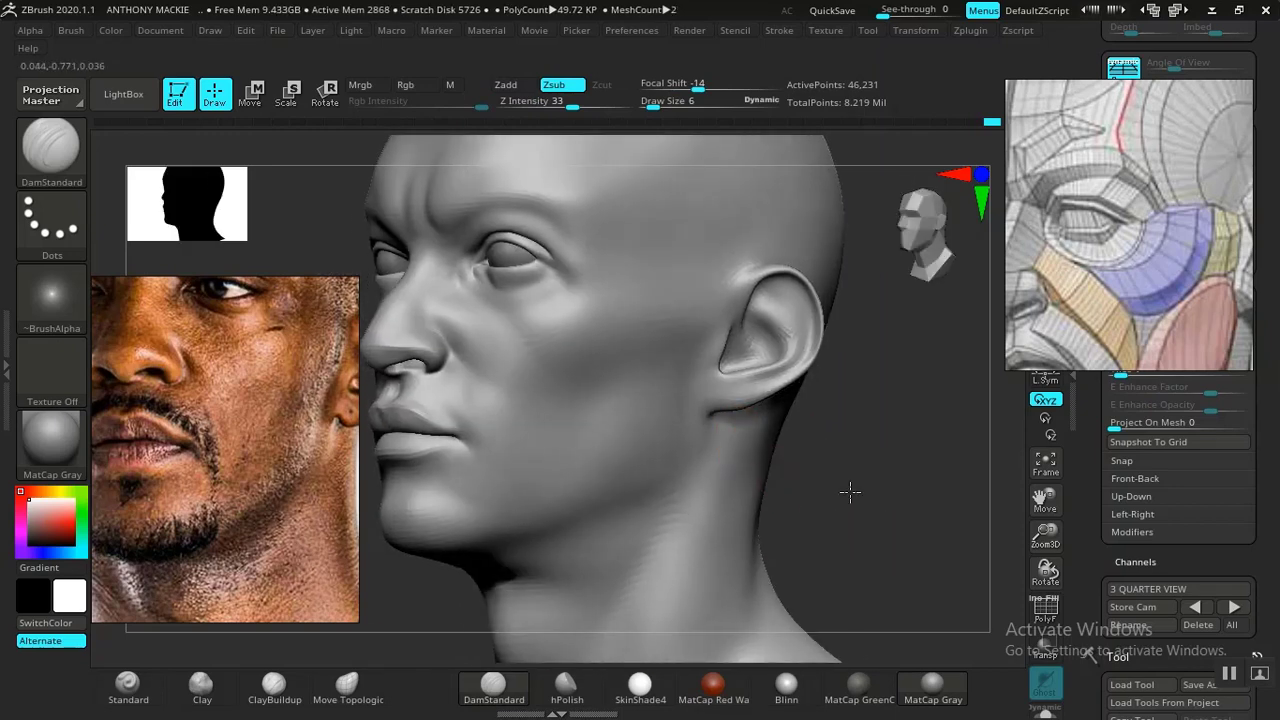
drag(849, 491, 419, 507)
key(space)
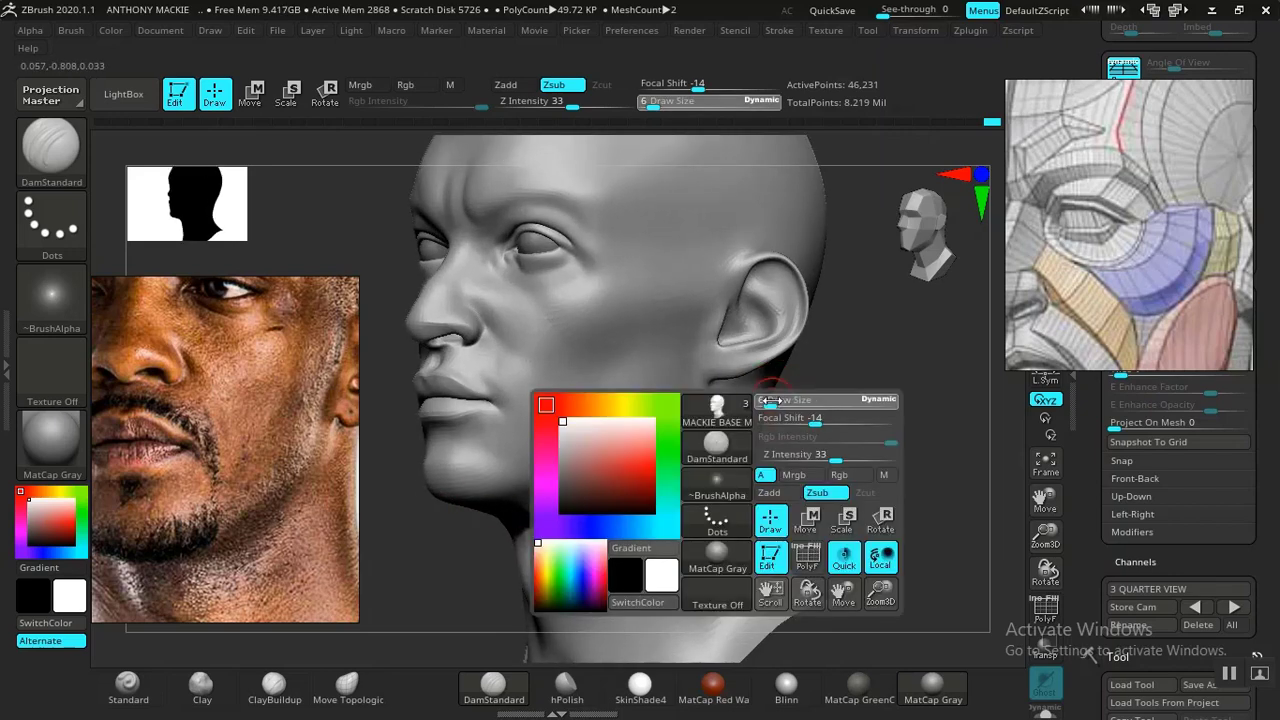
key(shift+z)
key(shift+z)
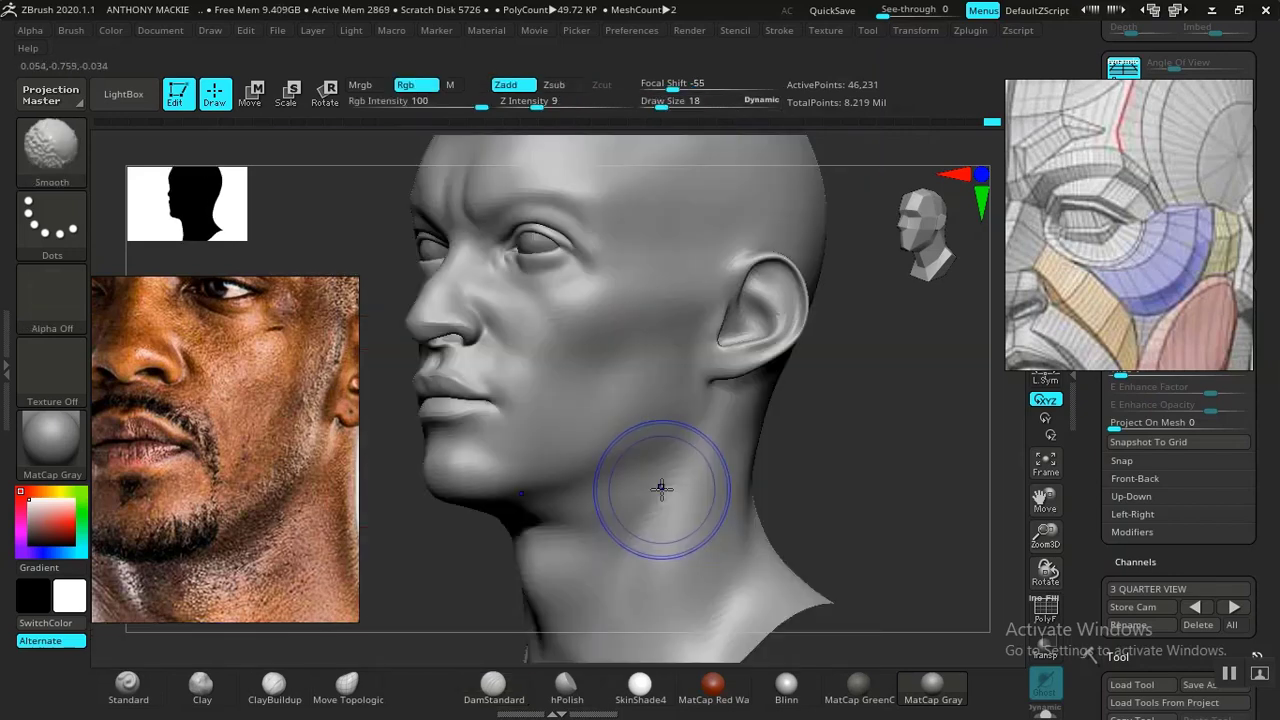
drag(663, 487, 634, 520)
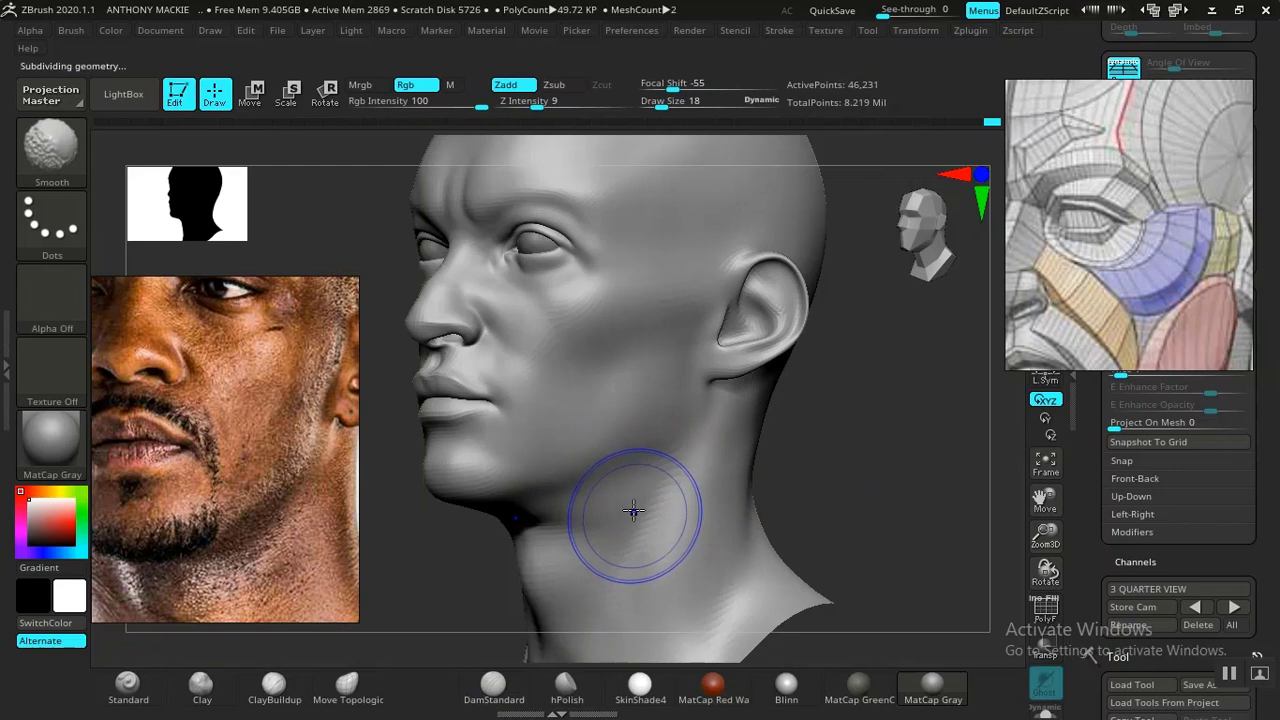
key(shift+d)
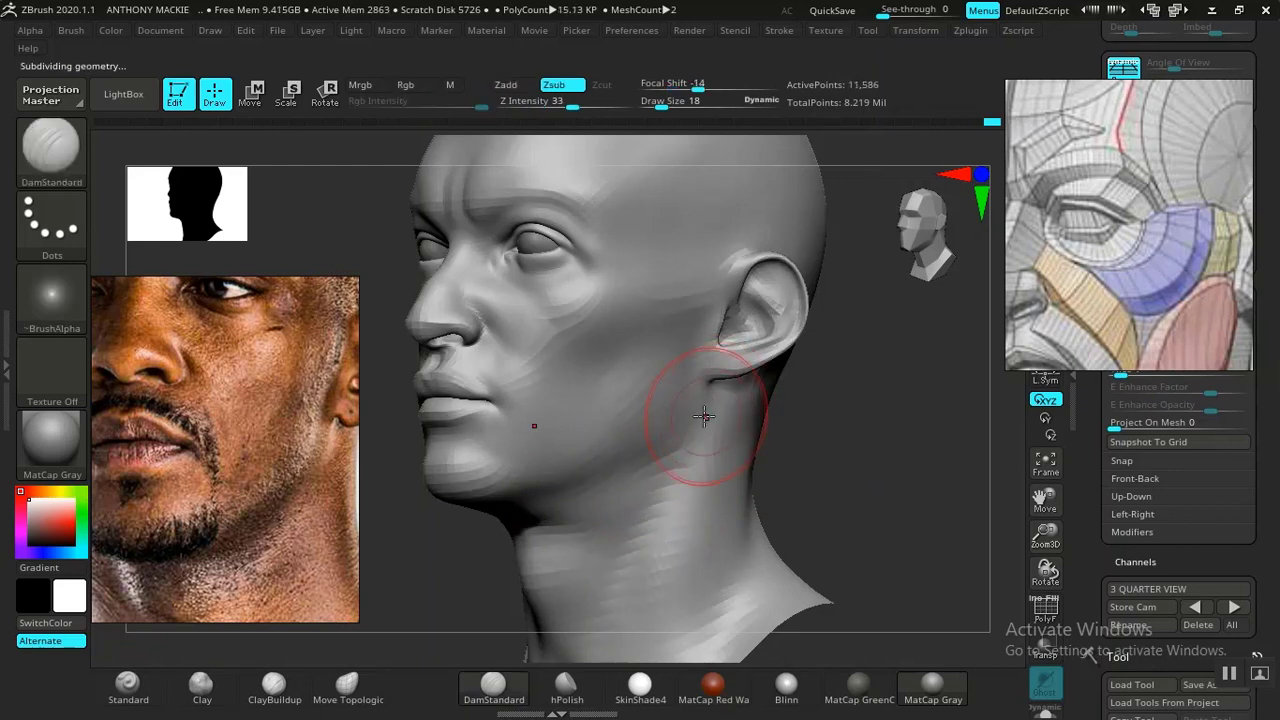
Reshape the jawline below the ear with the Move Topological brush at draw size 18, smoothing the transition into the neck
click(143, 692)
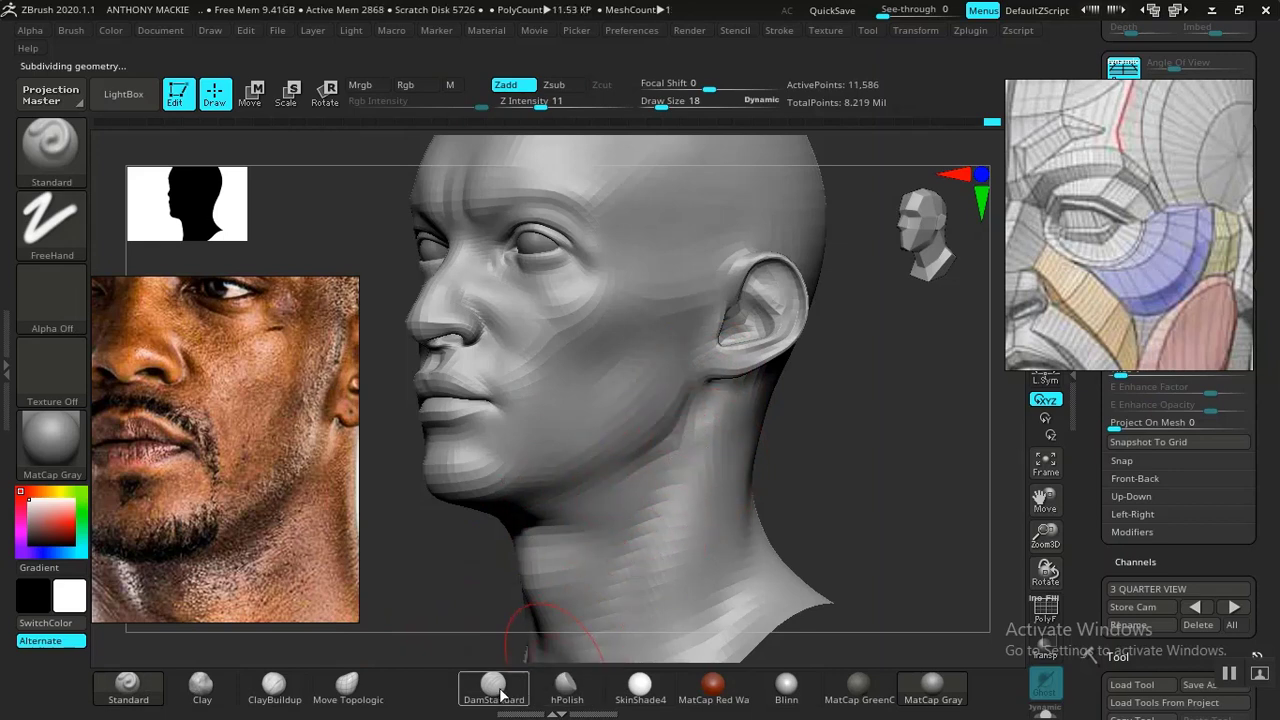
click(345, 688)
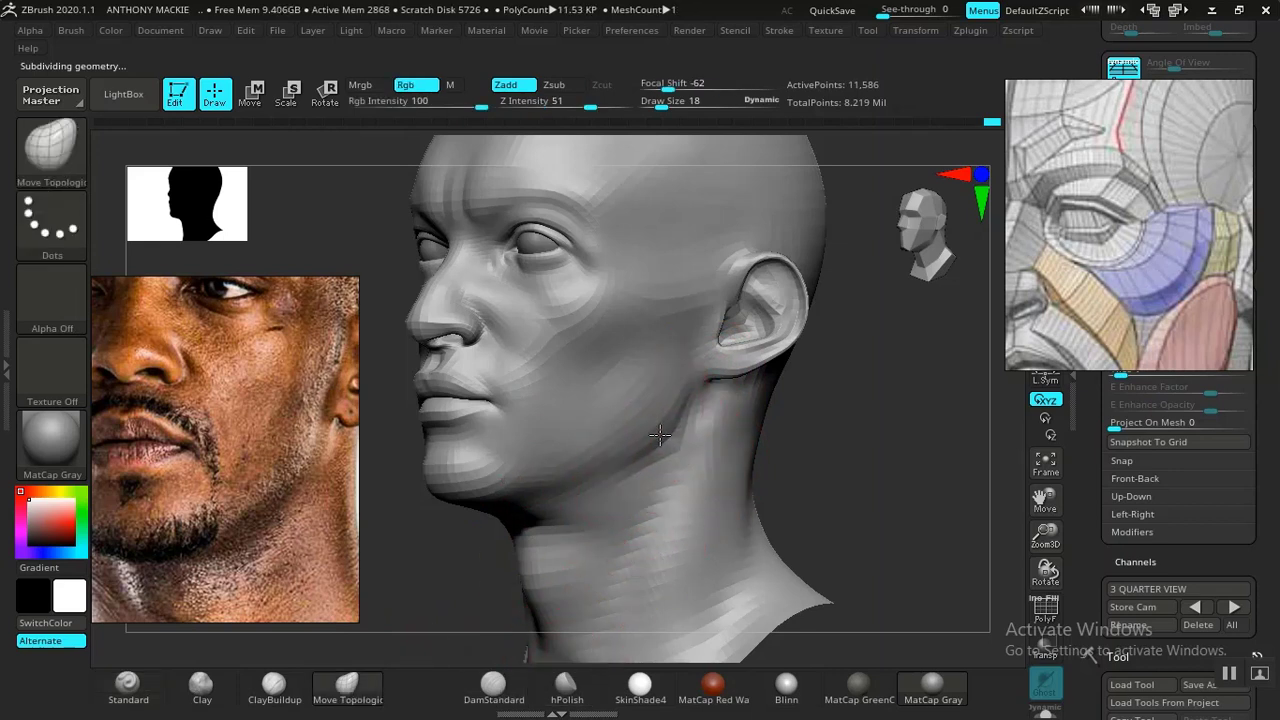
key(shift)
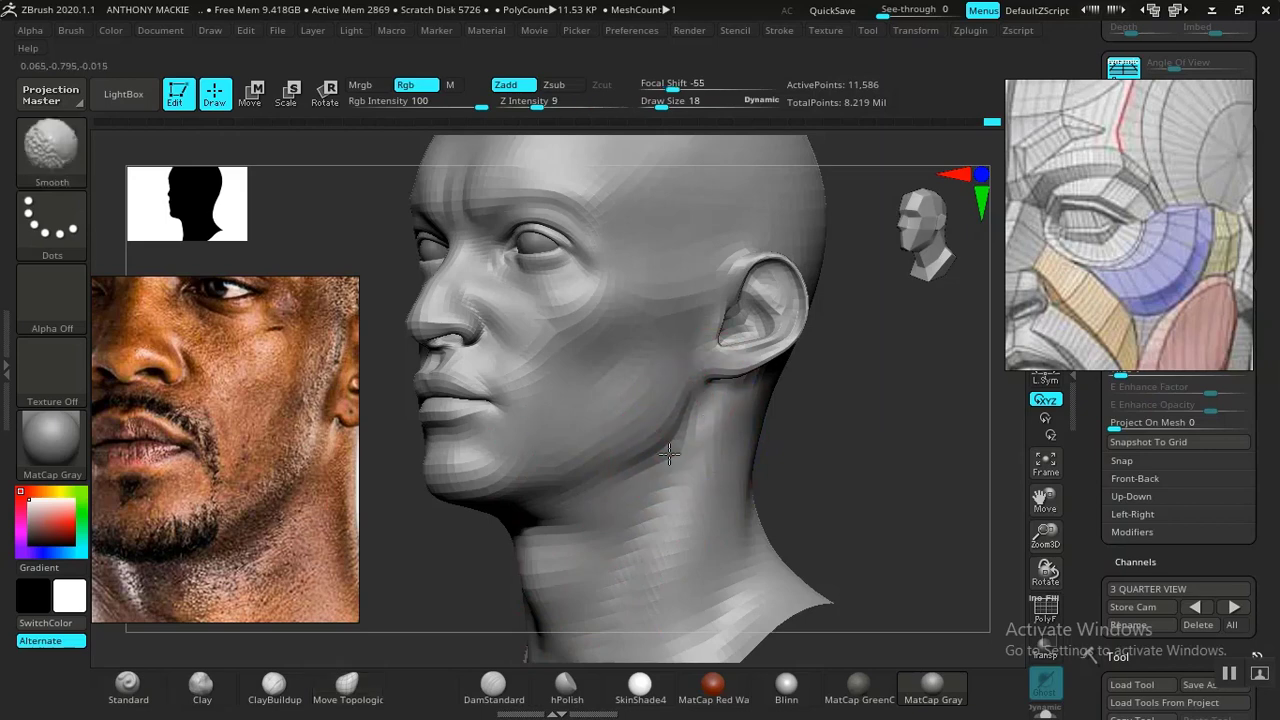
key(f)
mouse_move(821, 486)
shift+mouse_down()
mouse_move(838, 457)
mouse_move(800, 481)
mouse_move(835, 595)
shift+mouse_up()
drag(834, 511, 794, 497)
key(shift)
drag(631, 507, 568, 525)
key(ctrl)
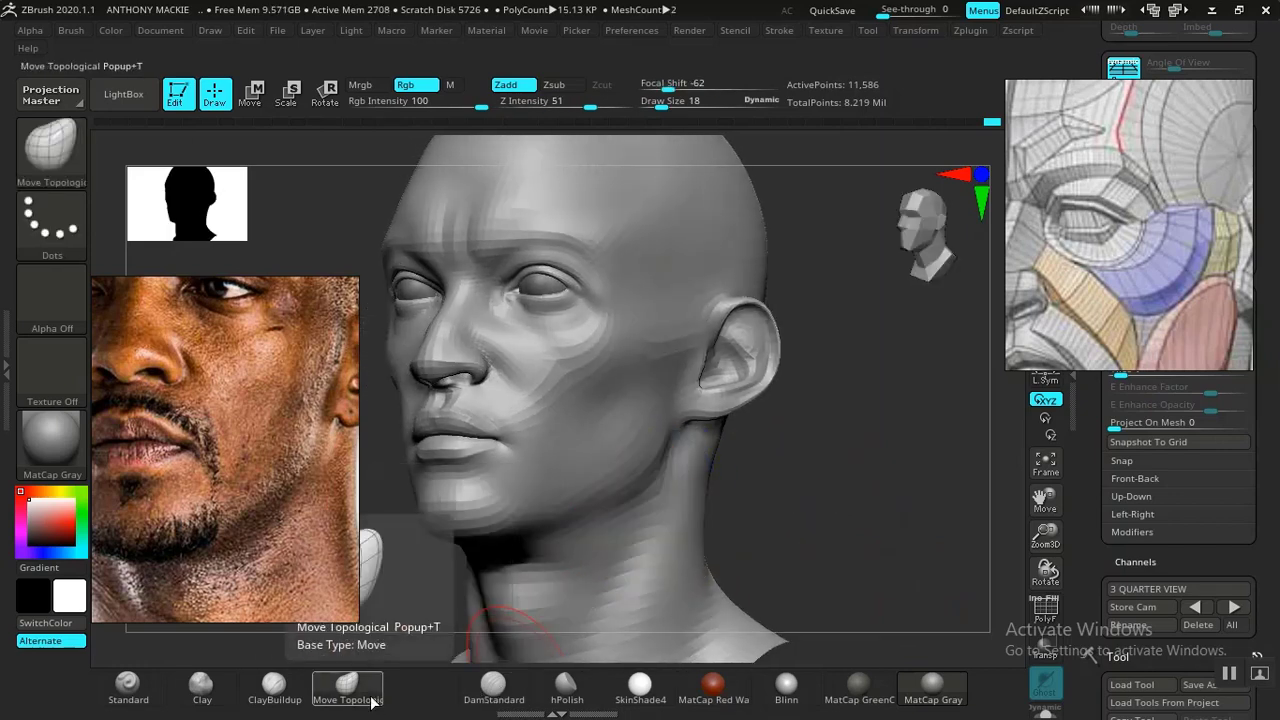
Refine the edge between the jaw and neck with the Standard brush at draw size 18 and smooth the strokes
click(128, 686)
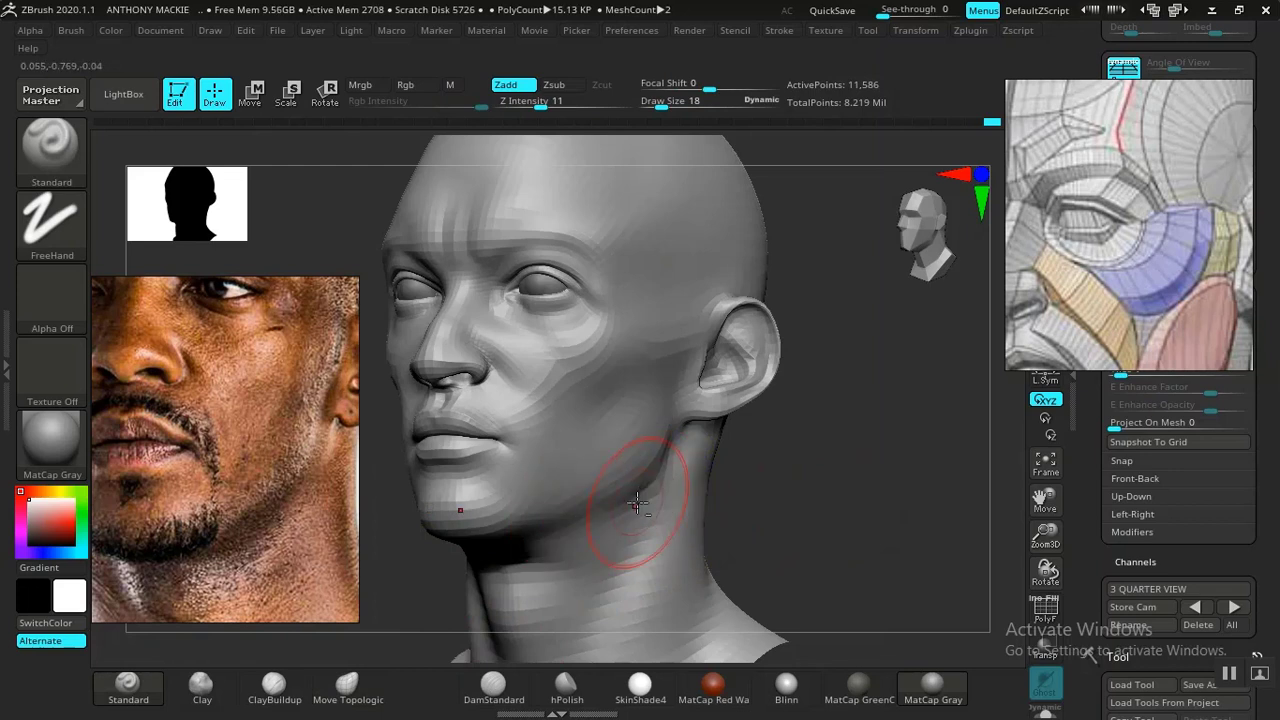
key(shift)
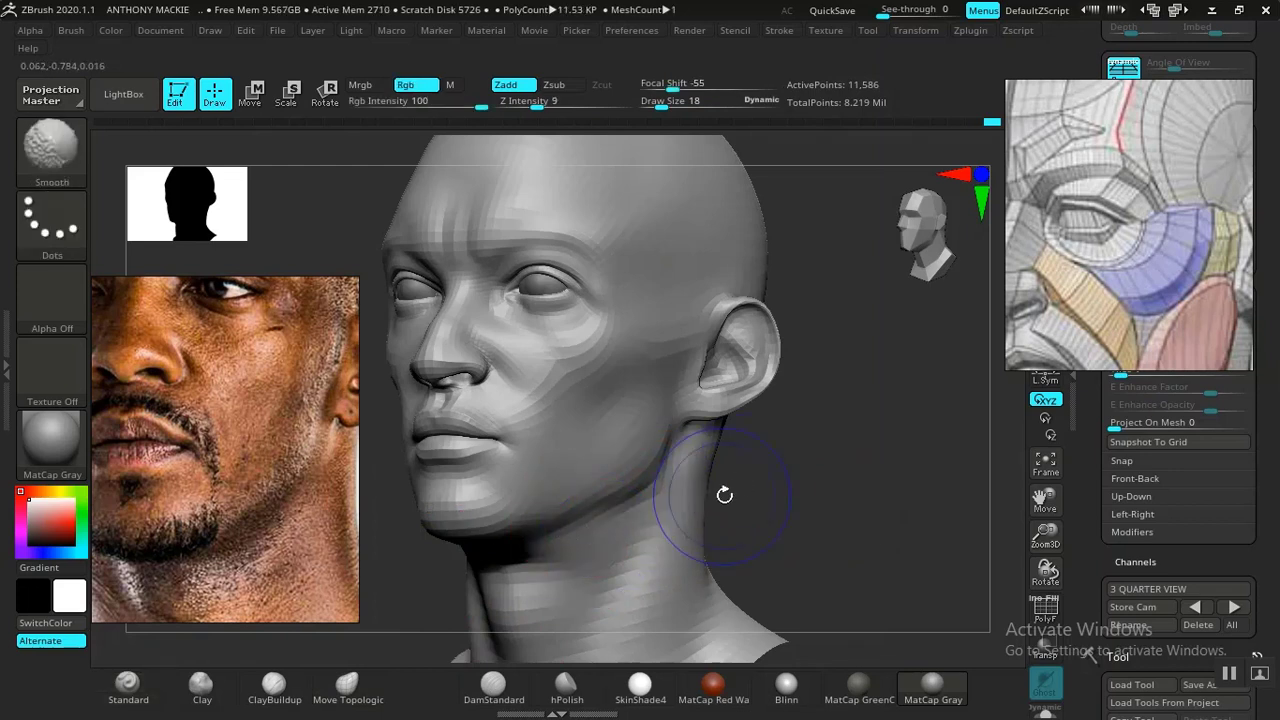
mouse_move(877, 503)
alt+mouse_down()
mouse_move(797, 465)
mouse_move(848, 471)
mouse_move(814, 480)
mouse_move(797, 517)
mouse_move(732, 477)
mouse_move(790, 566)
alt+mouse_up()
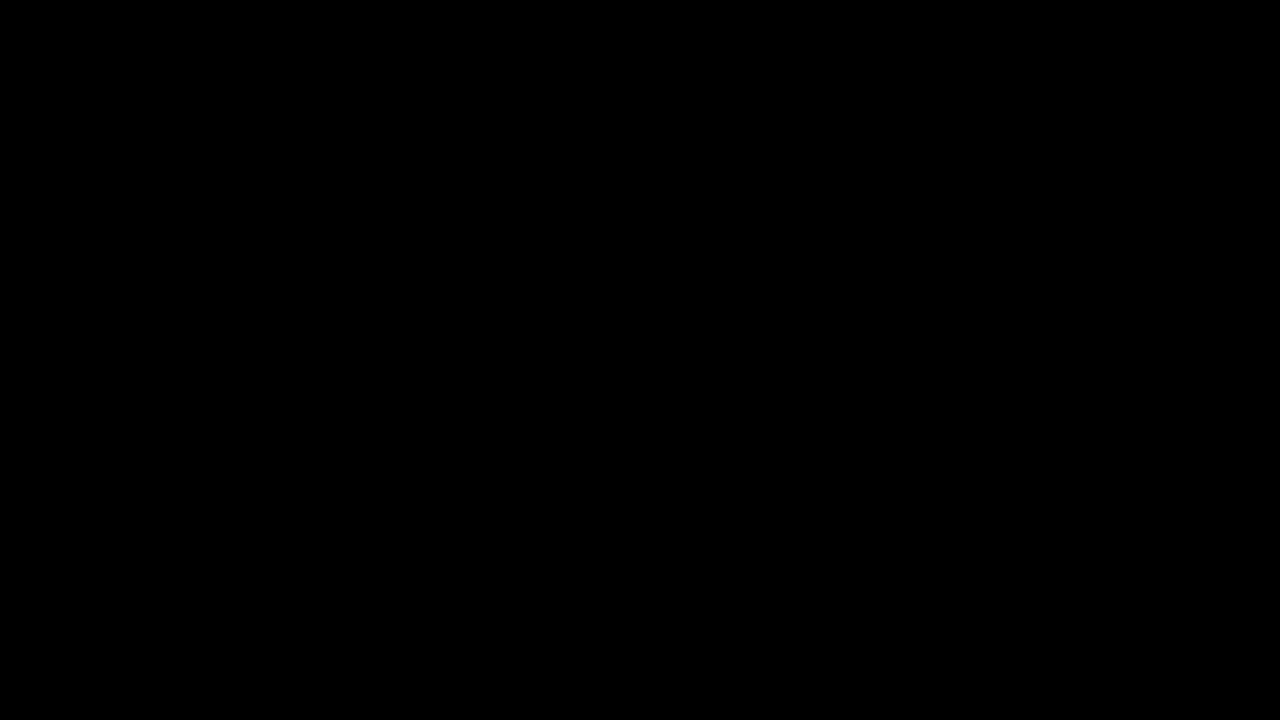